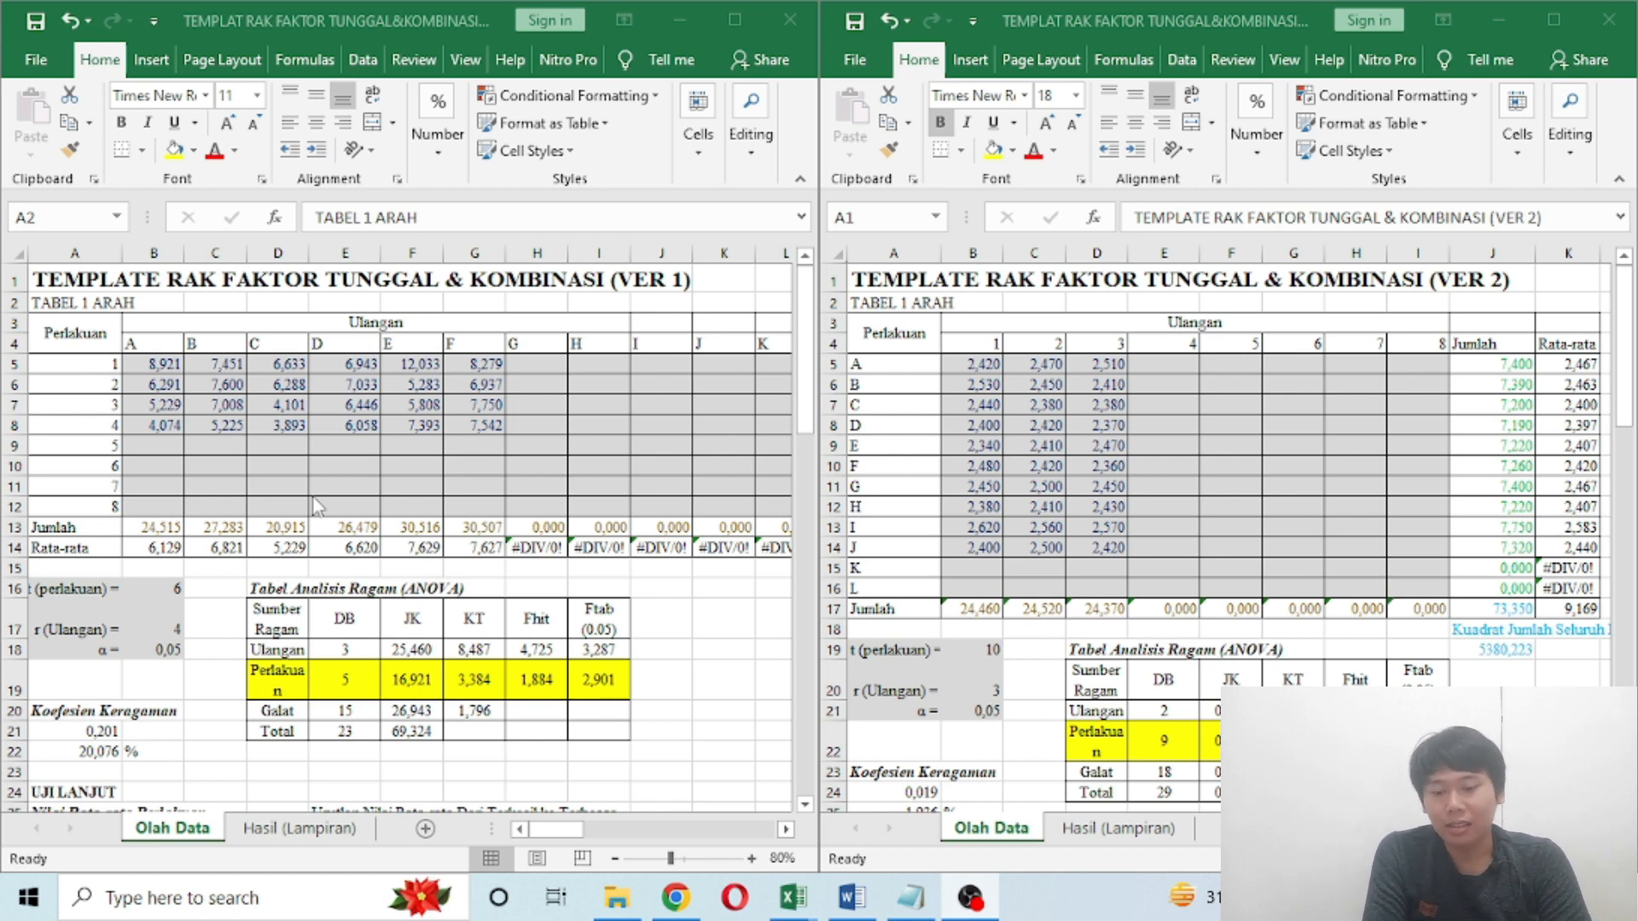
# Step: Show the beginning of the Hasil (Lampiran) sheet in the Ver 1 workbook
pyautogui.click(302, 834)
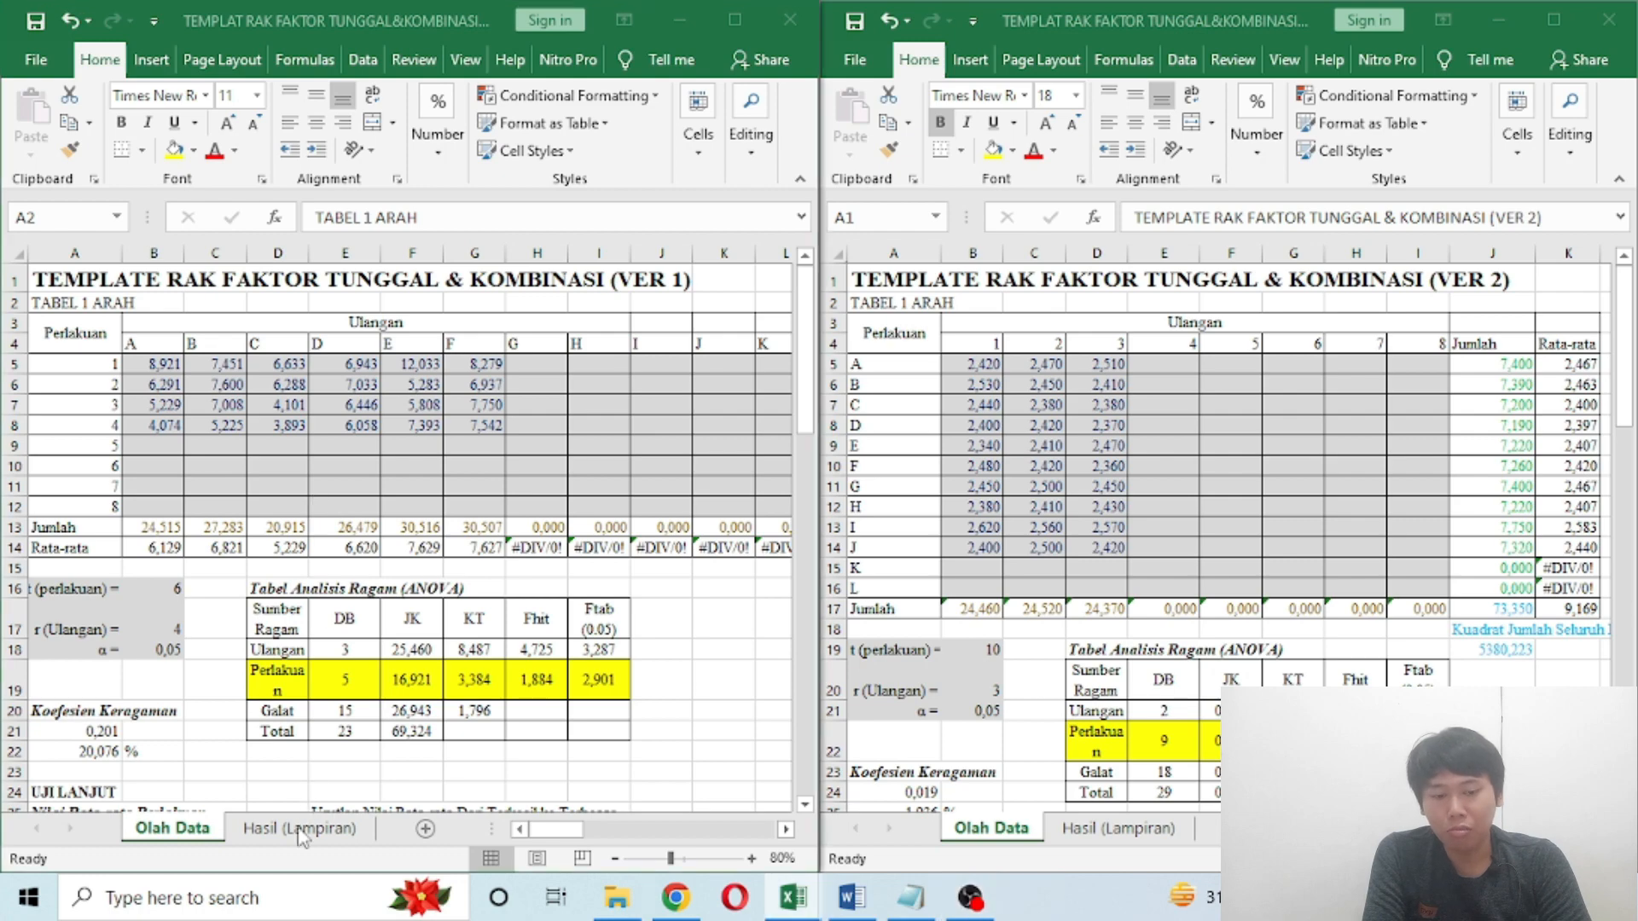
pyautogui.click(300, 834)
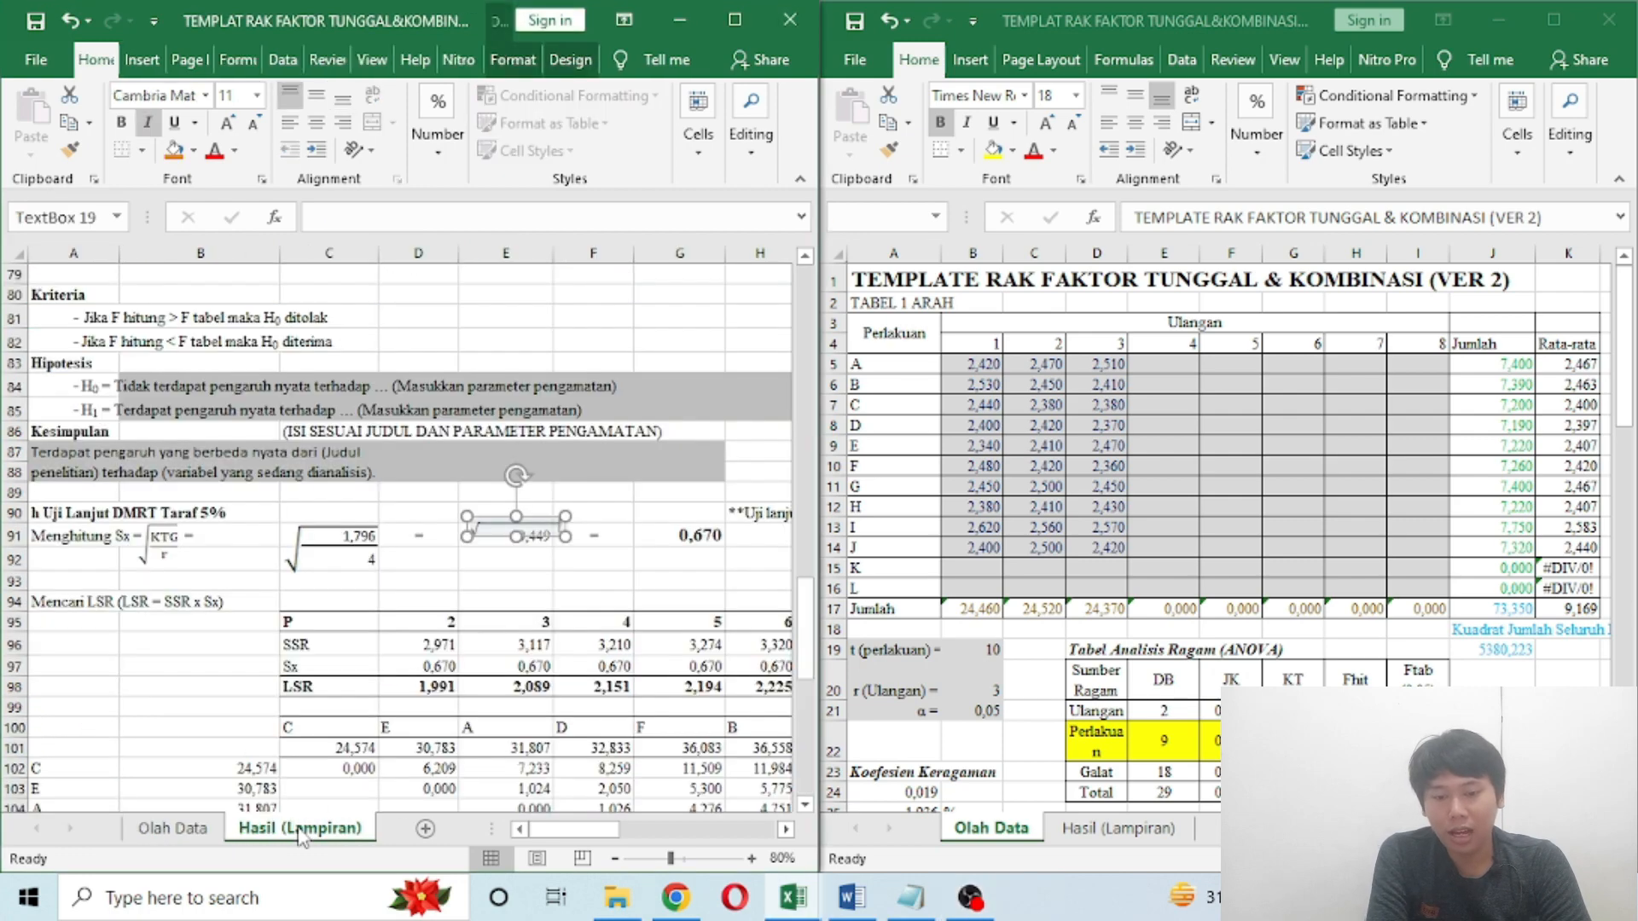
pyautogui.click(475, 378)
pyautogui.hotkey('ctrl', 'Home')
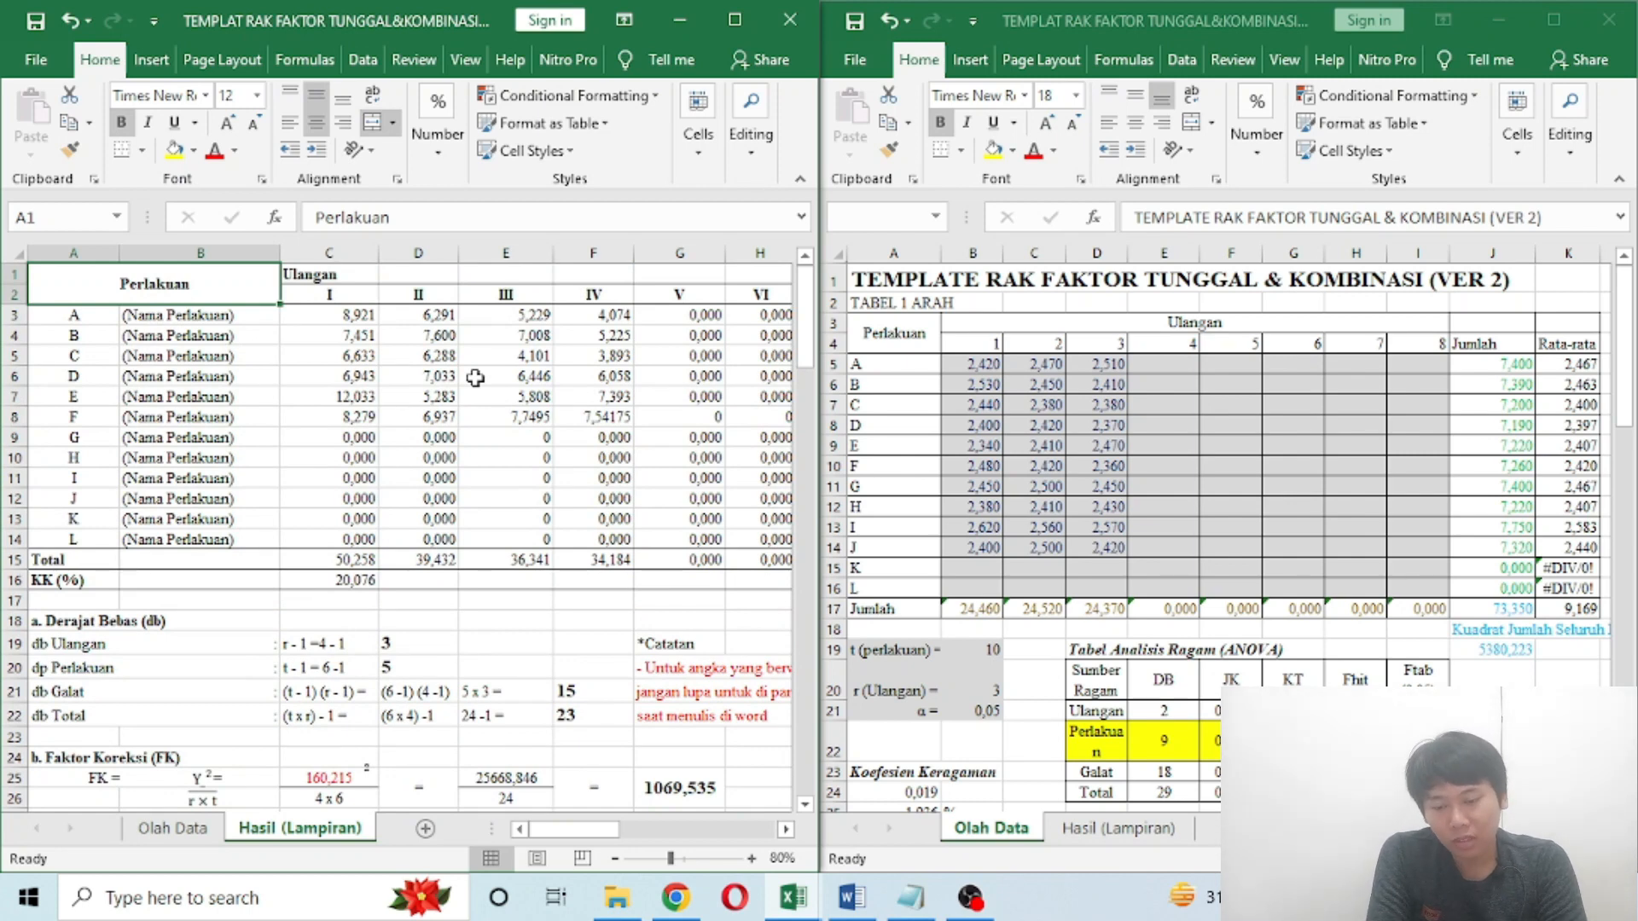
# Step: Examine the Derajat Bebas section and the formulas behind db Ulangan and dp Perlakuan
pyautogui.press('Down')
pyautogui.press('Down')
pyautogui.press('Down')
pyautogui.press('Down')
pyautogui.press('Down')
pyautogui.press('Down')
pyautogui.press('Down')
pyautogui.press('Down')
pyautogui.press('Down')
pyautogui.press('Down')
pyautogui.press('Down')
pyautogui.press('Down')
pyautogui.press('Down')
pyautogui.press('Down')
pyautogui.press('Down')
pyautogui.press('Down')
pyautogui.press('Down')
pyautogui.press('Down')
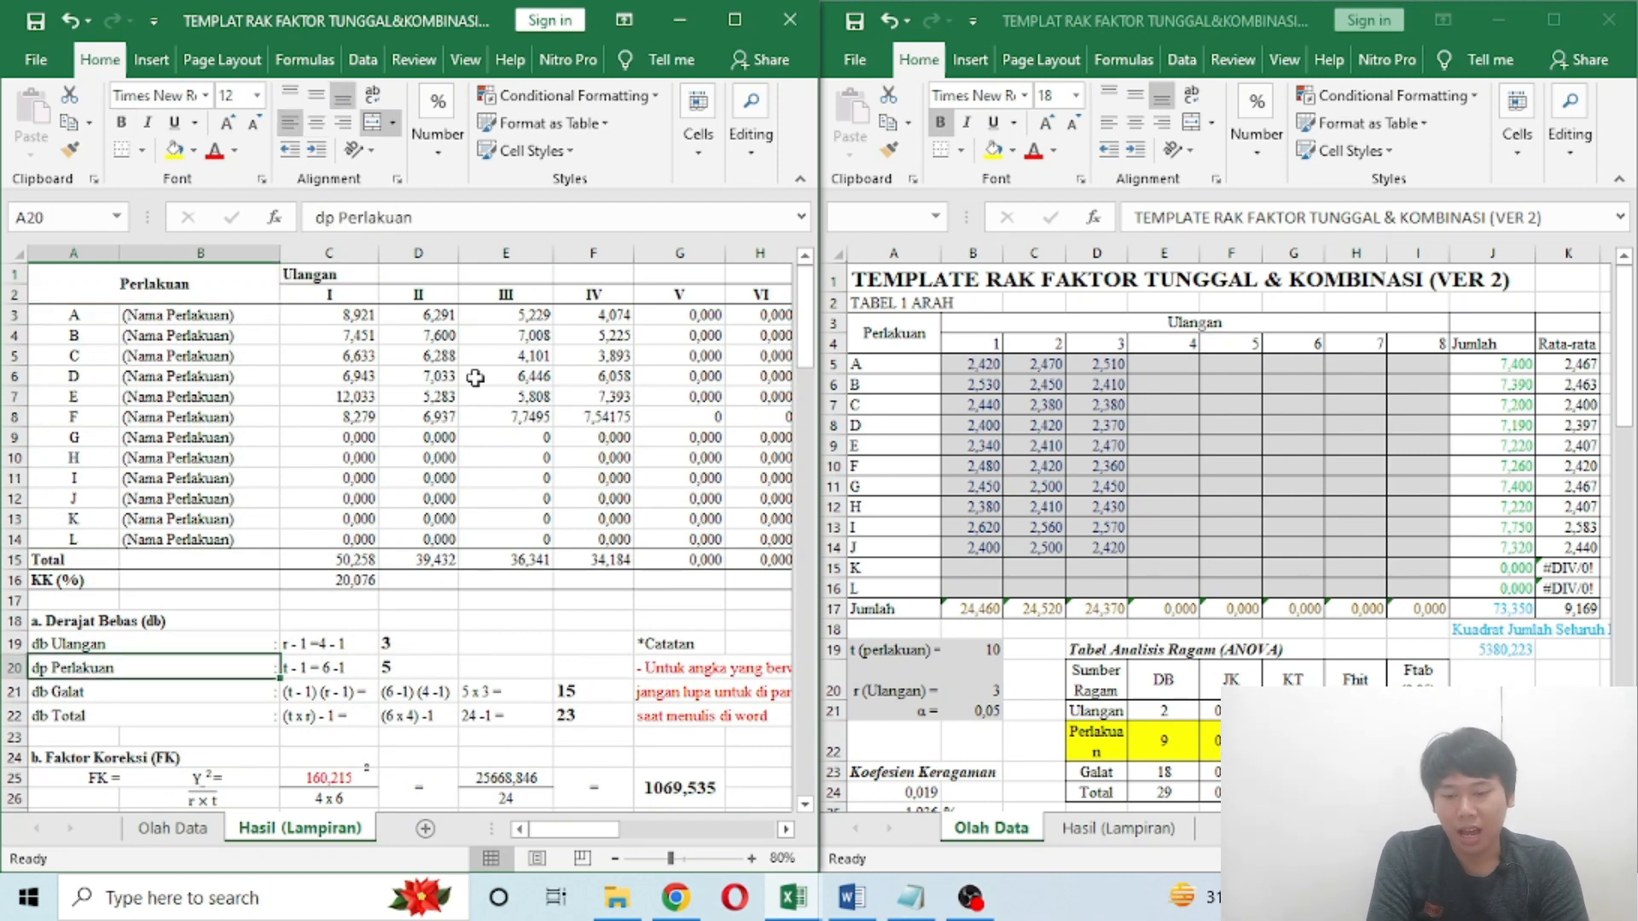
pyautogui.press('Up')
pyautogui.press('Up')
pyautogui.press('Right')
pyautogui.press('Down')
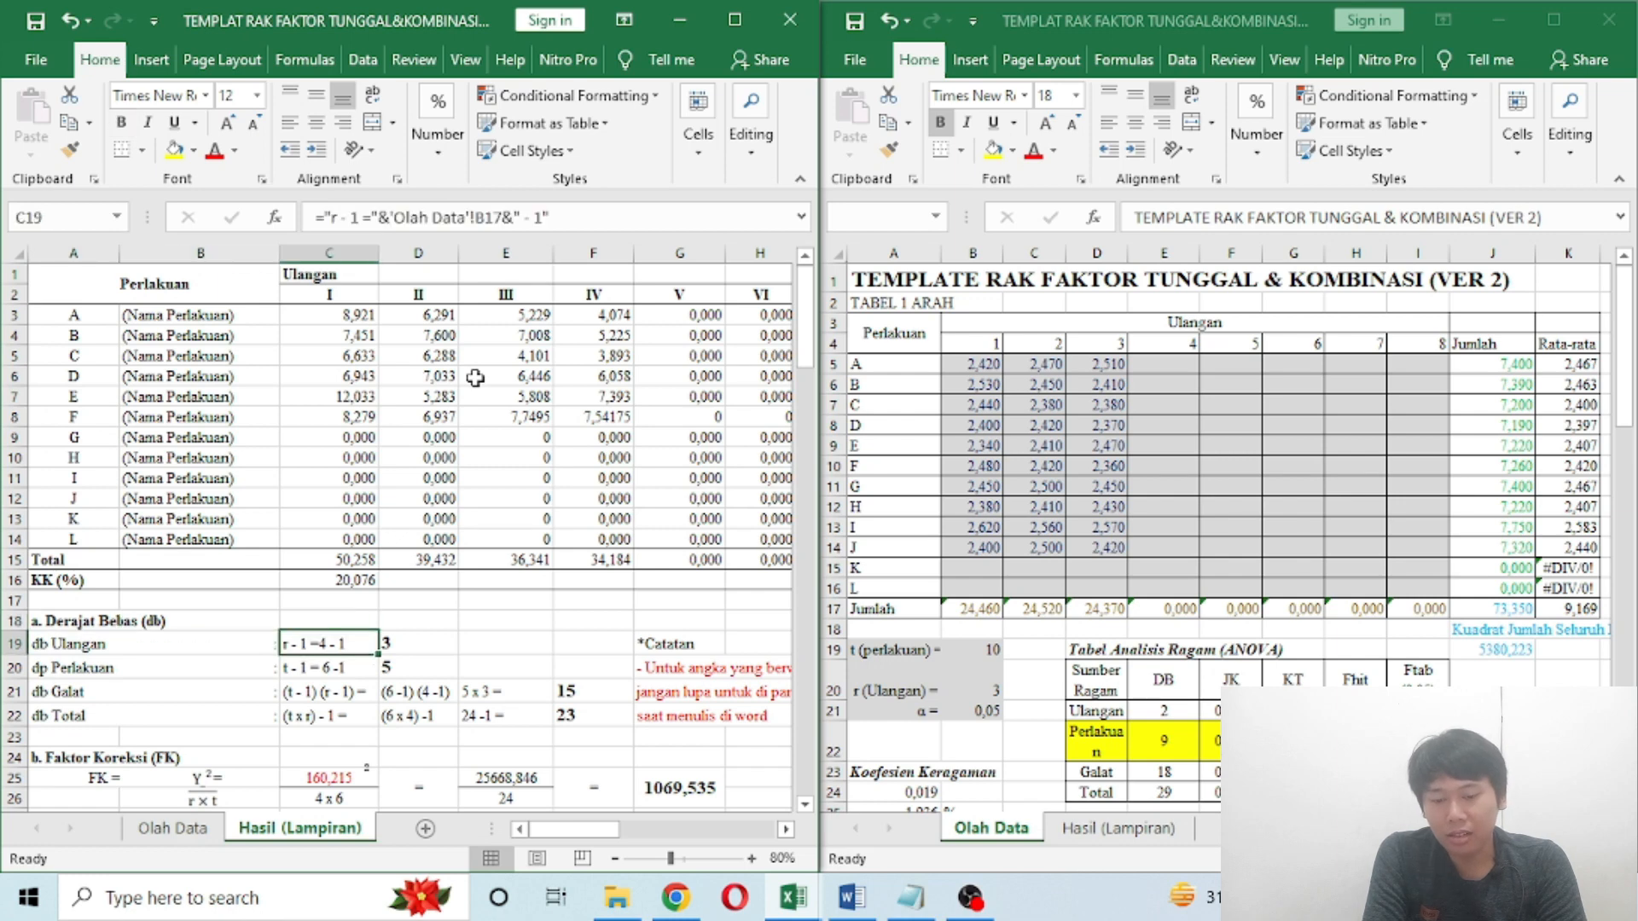
pyautogui.press('Right')
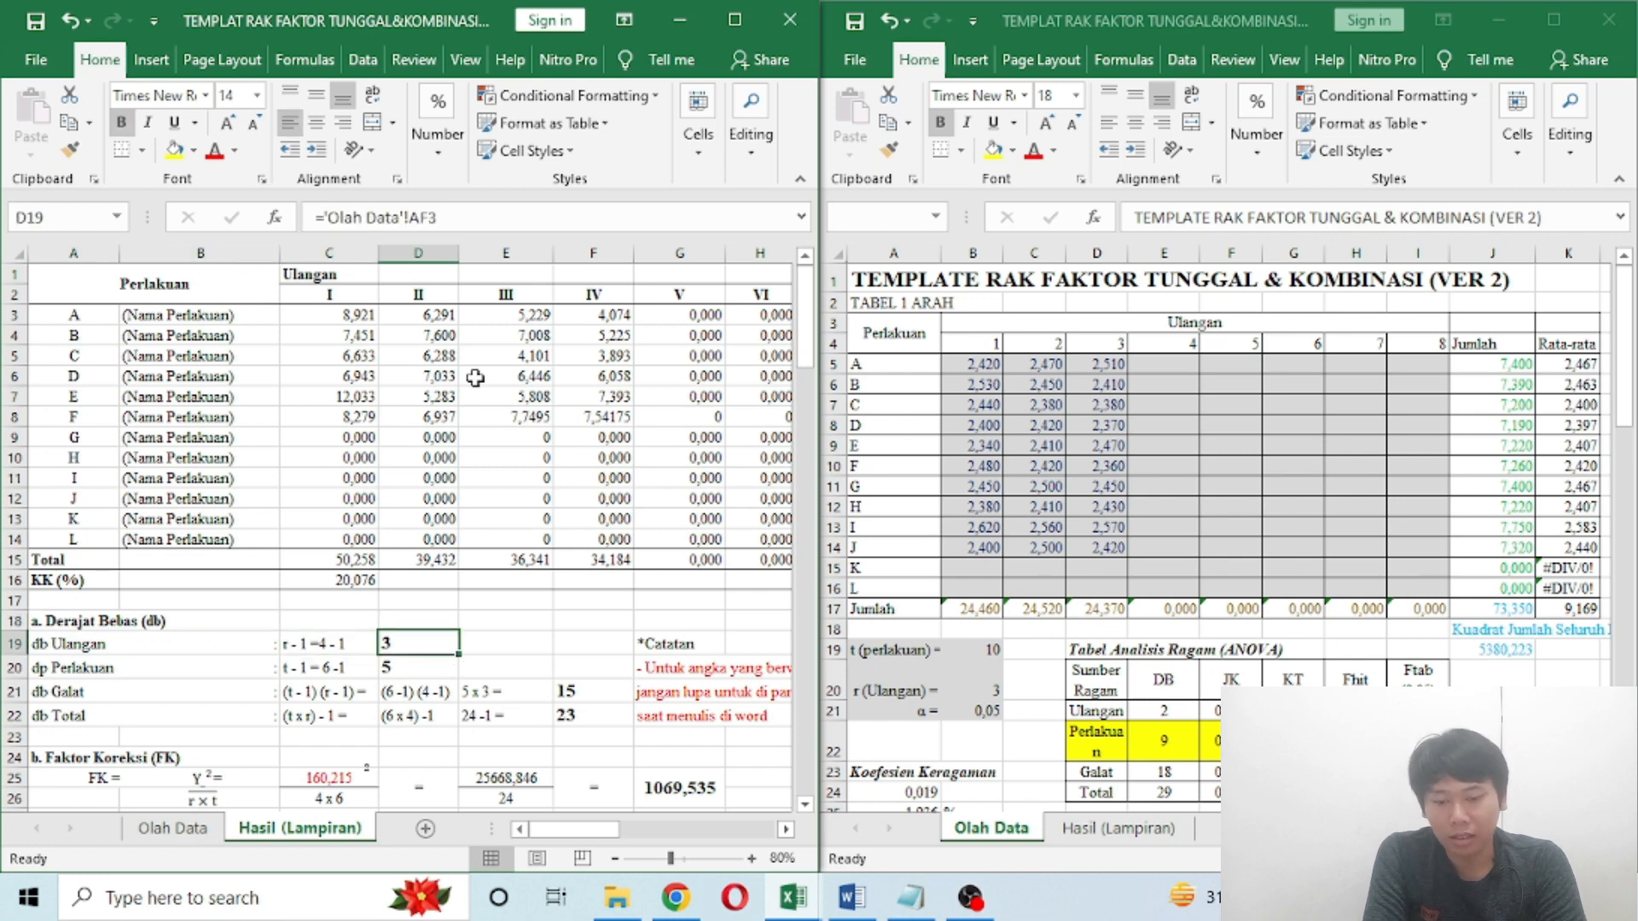
pyautogui.press('Down')
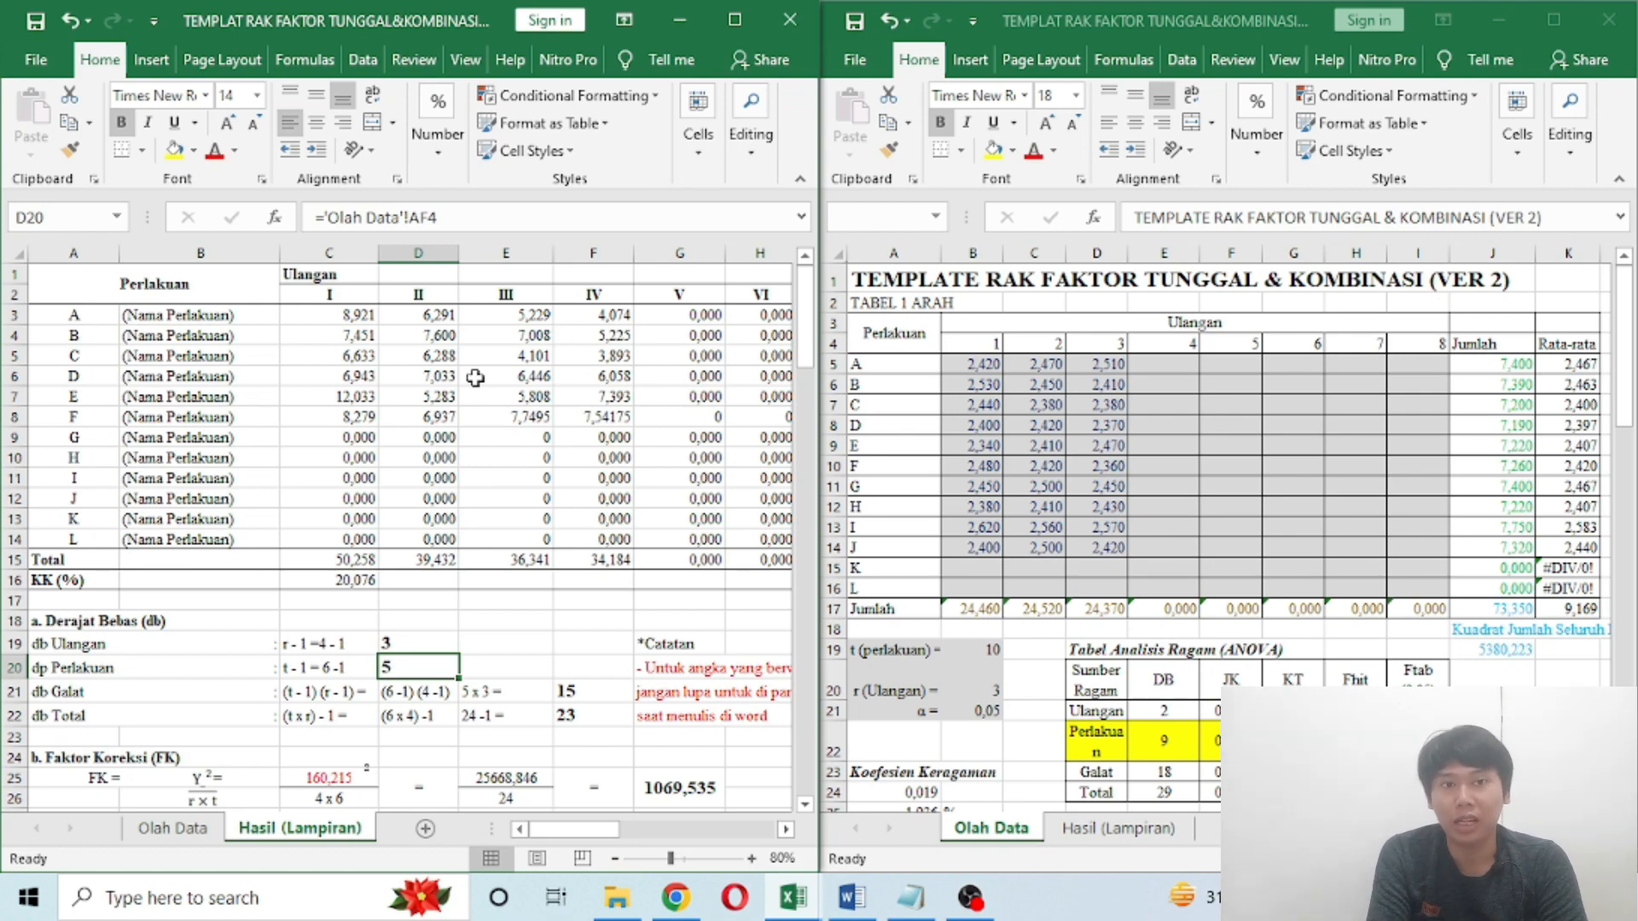
# Step: Examine the remaining calculation sections from db Galat down to F tabel 5%
pyautogui.press('Down')
pyautogui.press('Down')
pyautogui.press('Down')
pyautogui.press('Down')
pyautogui.press('Down')
pyautogui.press('Down')
pyautogui.press('Down')
pyautogui.press('Down')
pyautogui.press('Down')
pyautogui.press('Down')
pyautogui.press('Down')
pyautogui.press('Down')
pyautogui.press('Down')
pyautogui.press('Down')
pyautogui.press('Down')
pyautogui.press('Down')
pyautogui.press('Down')
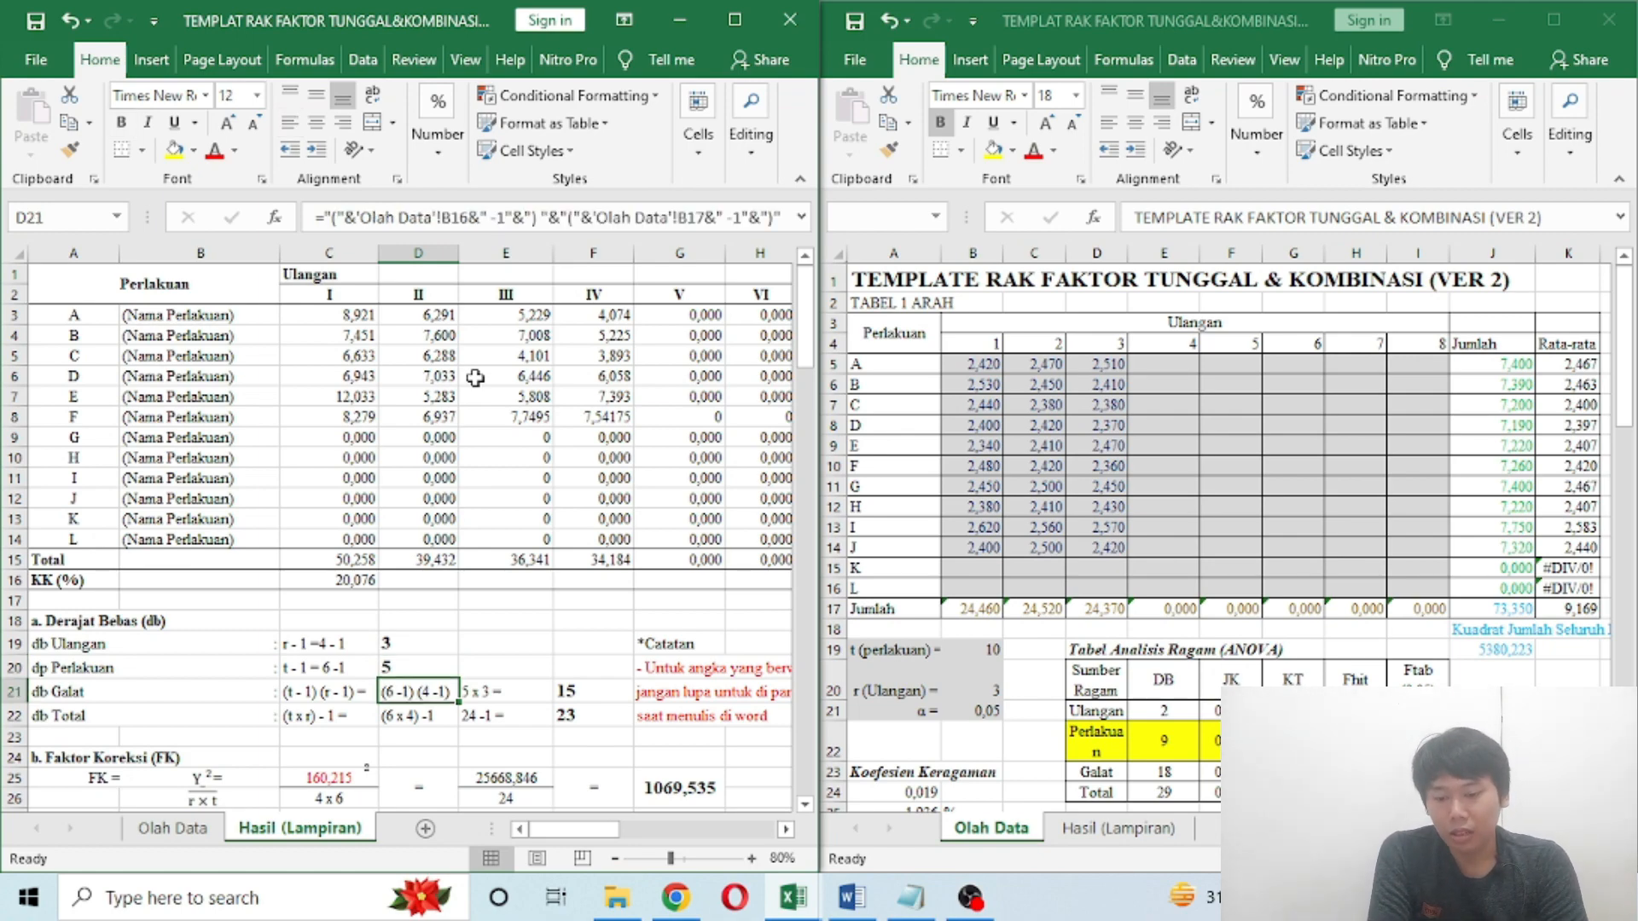
pyautogui.press('Down')
pyautogui.press('Down')
pyautogui.press('Down')
pyautogui.press('Down')
pyautogui.press('Down')
pyautogui.press('Down')
pyautogui.press('Down')
pyautogui.press('Down')
pyautogui.press('Down')
pyautogui.press('Down')
pyautogui.press('Down')
pyautogui.press('Down')
pyautogui.press('Down')
pyautogui.press('Down')
pyautogui.press('Down')
pyautogui.press('Down')
pyautogui.press('Down')
pyautogui.press('Down')
pyautogui.press('Down')
pyautogui.press('Down')
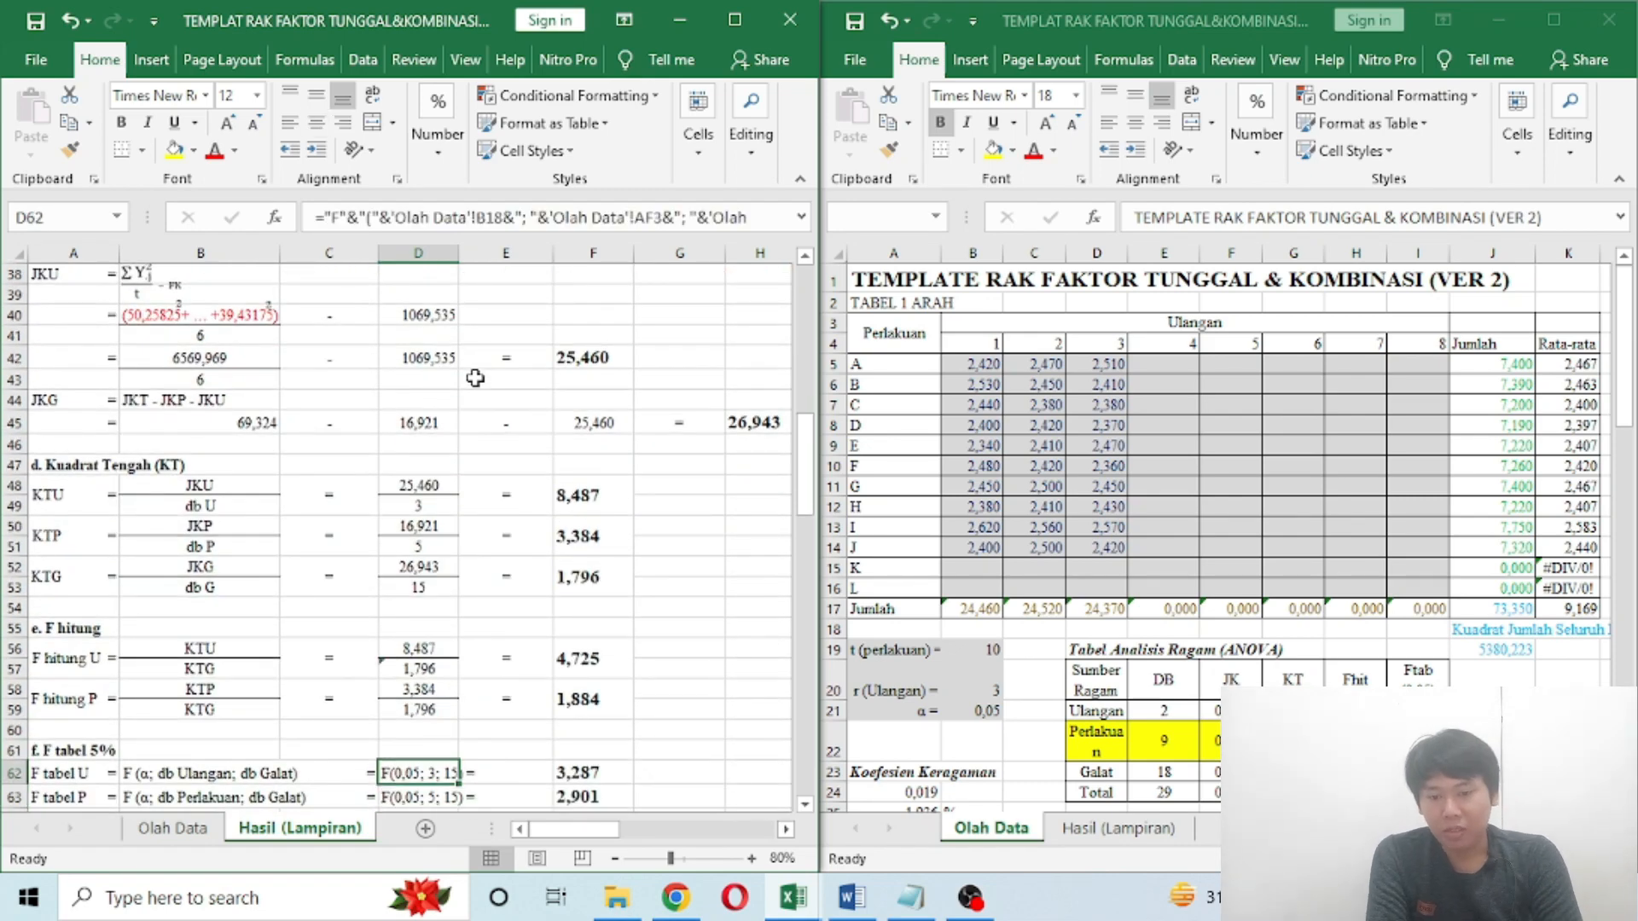
# Step: Go back to the beginning of the results sheet and return to the Ver 1 Olah Data sheet
pyautogui.hotkey('ctrl', 'Home')
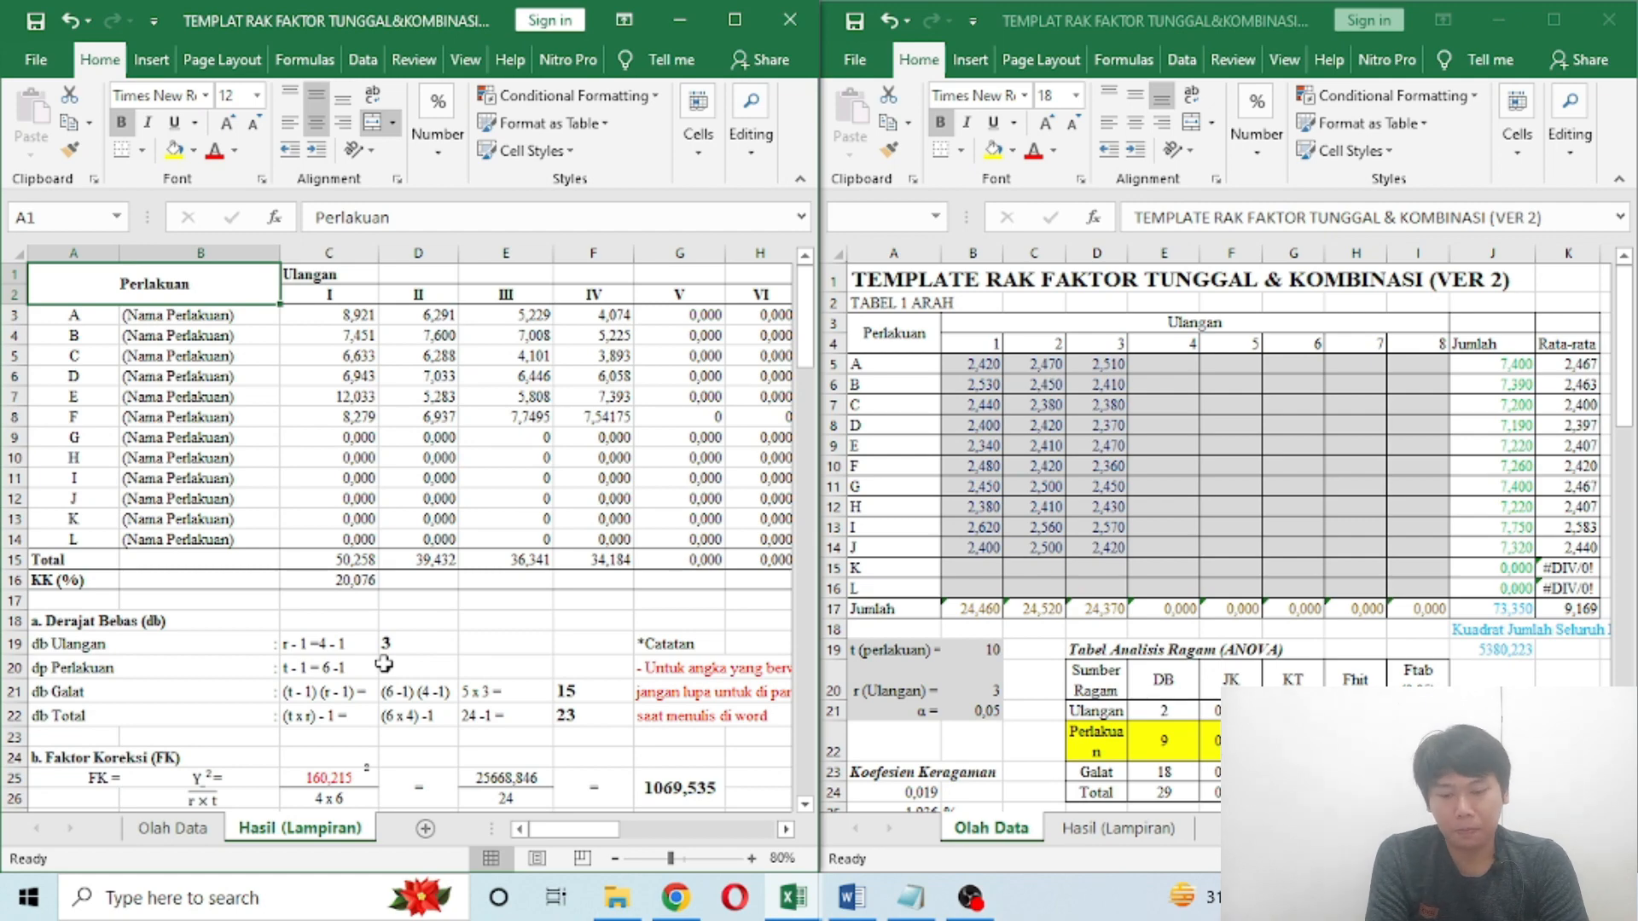
pyautogui.click(198, 830)
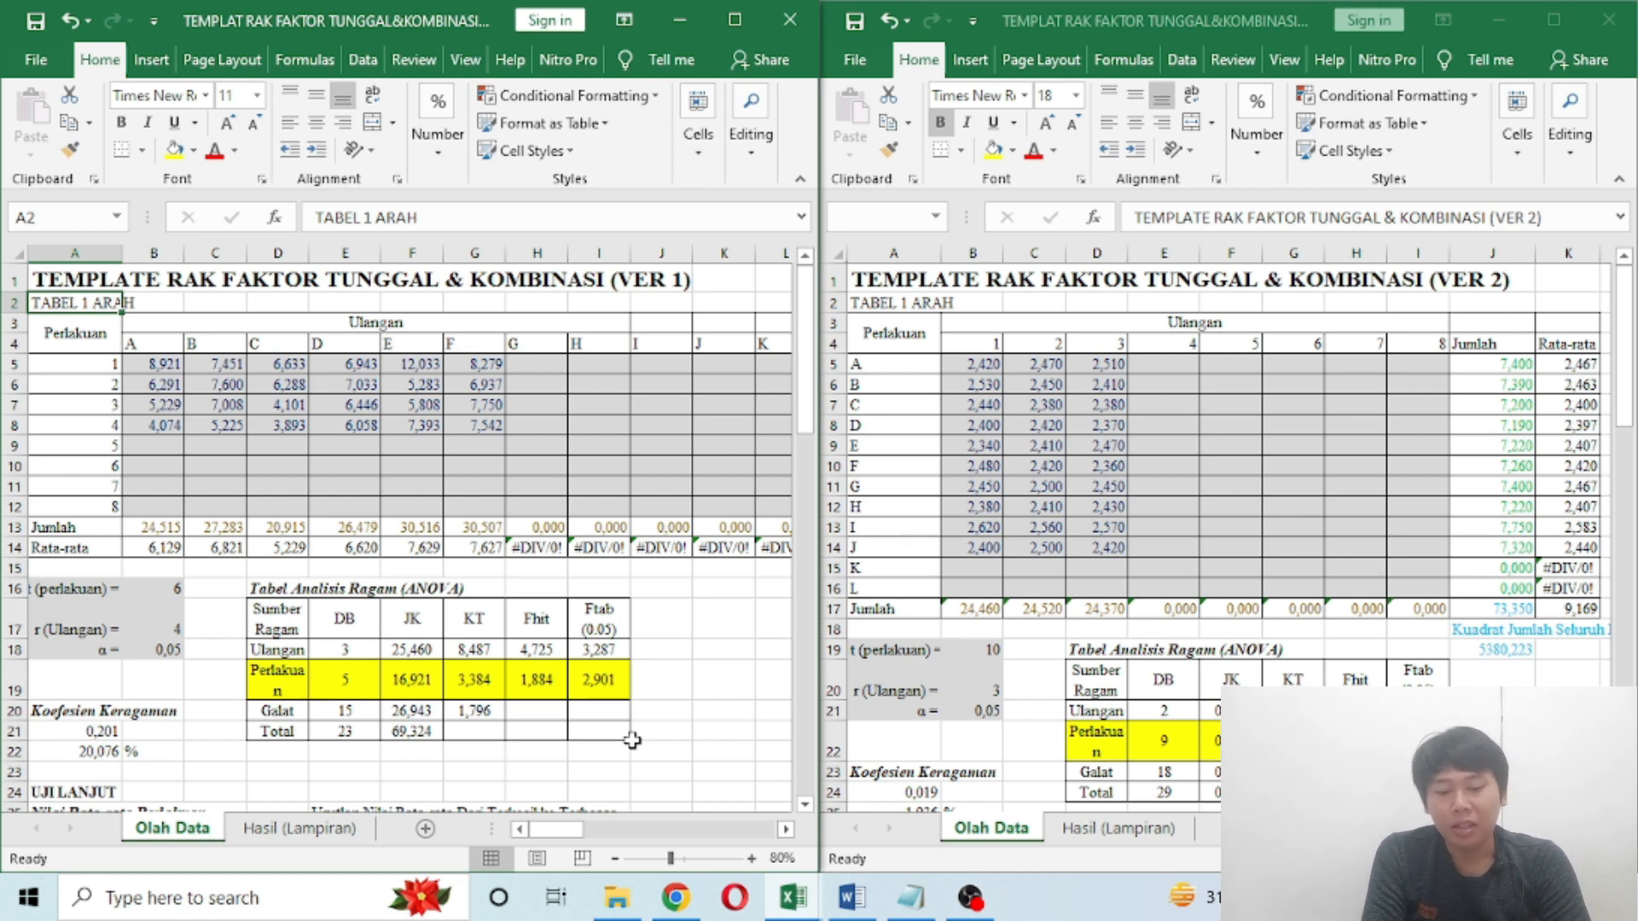
pyautogui.moveTo(793, 898)
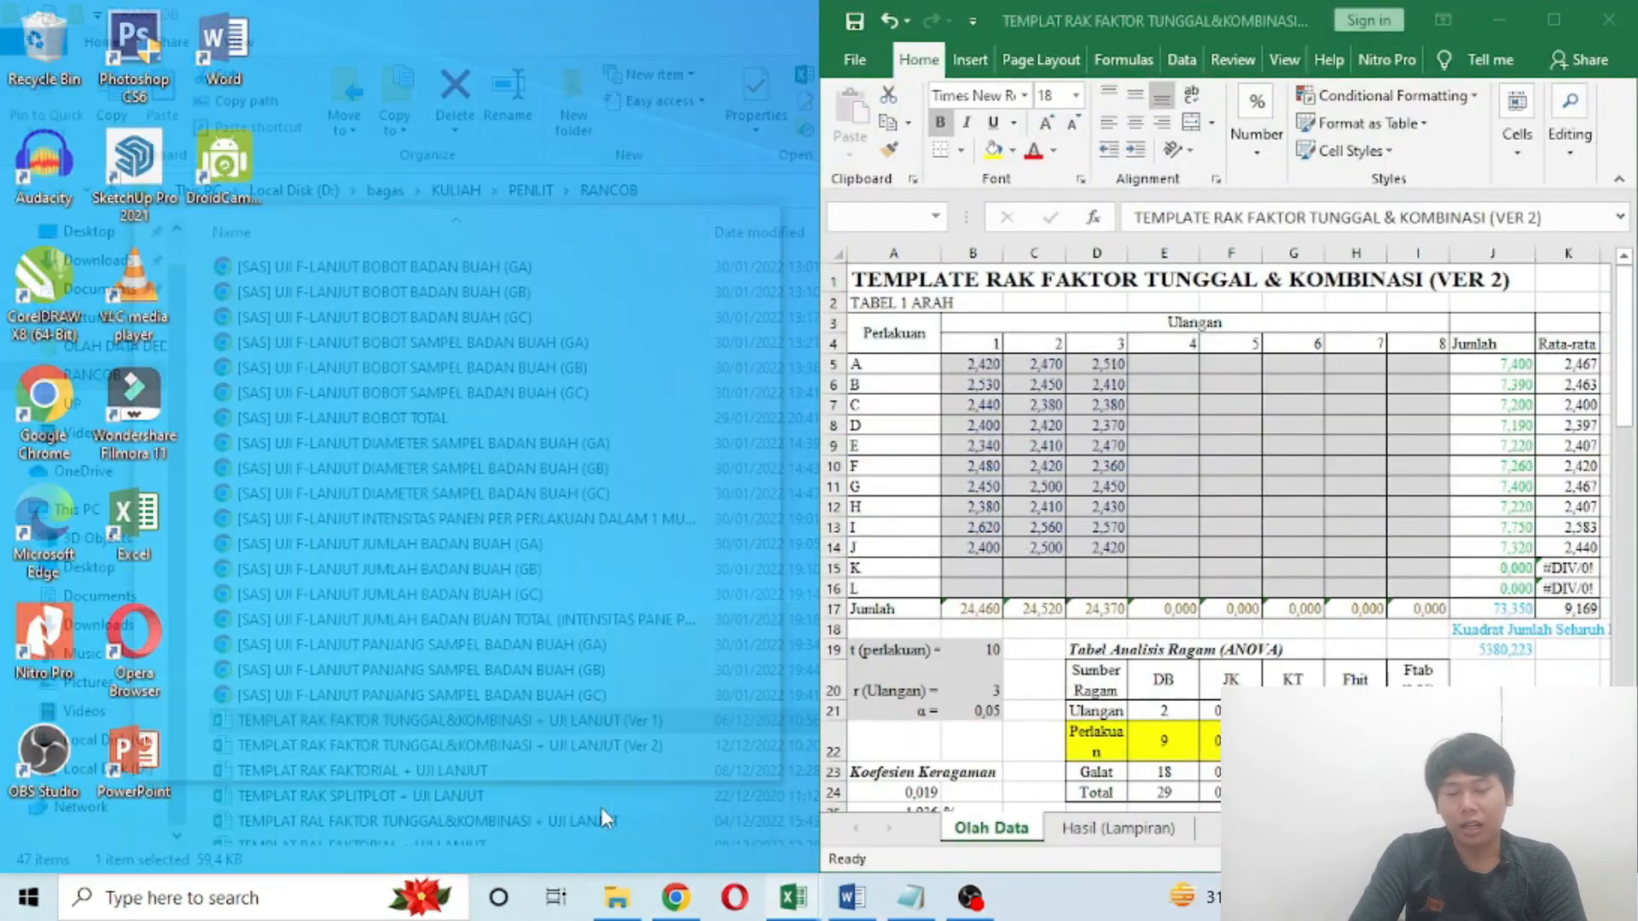
pyautogui.click(600, 807)
# Step: Select the data-entry range B5:I12 in the Ver 1 template
pyautogui.click(160, 367)
pyautogui.click(163, 367)
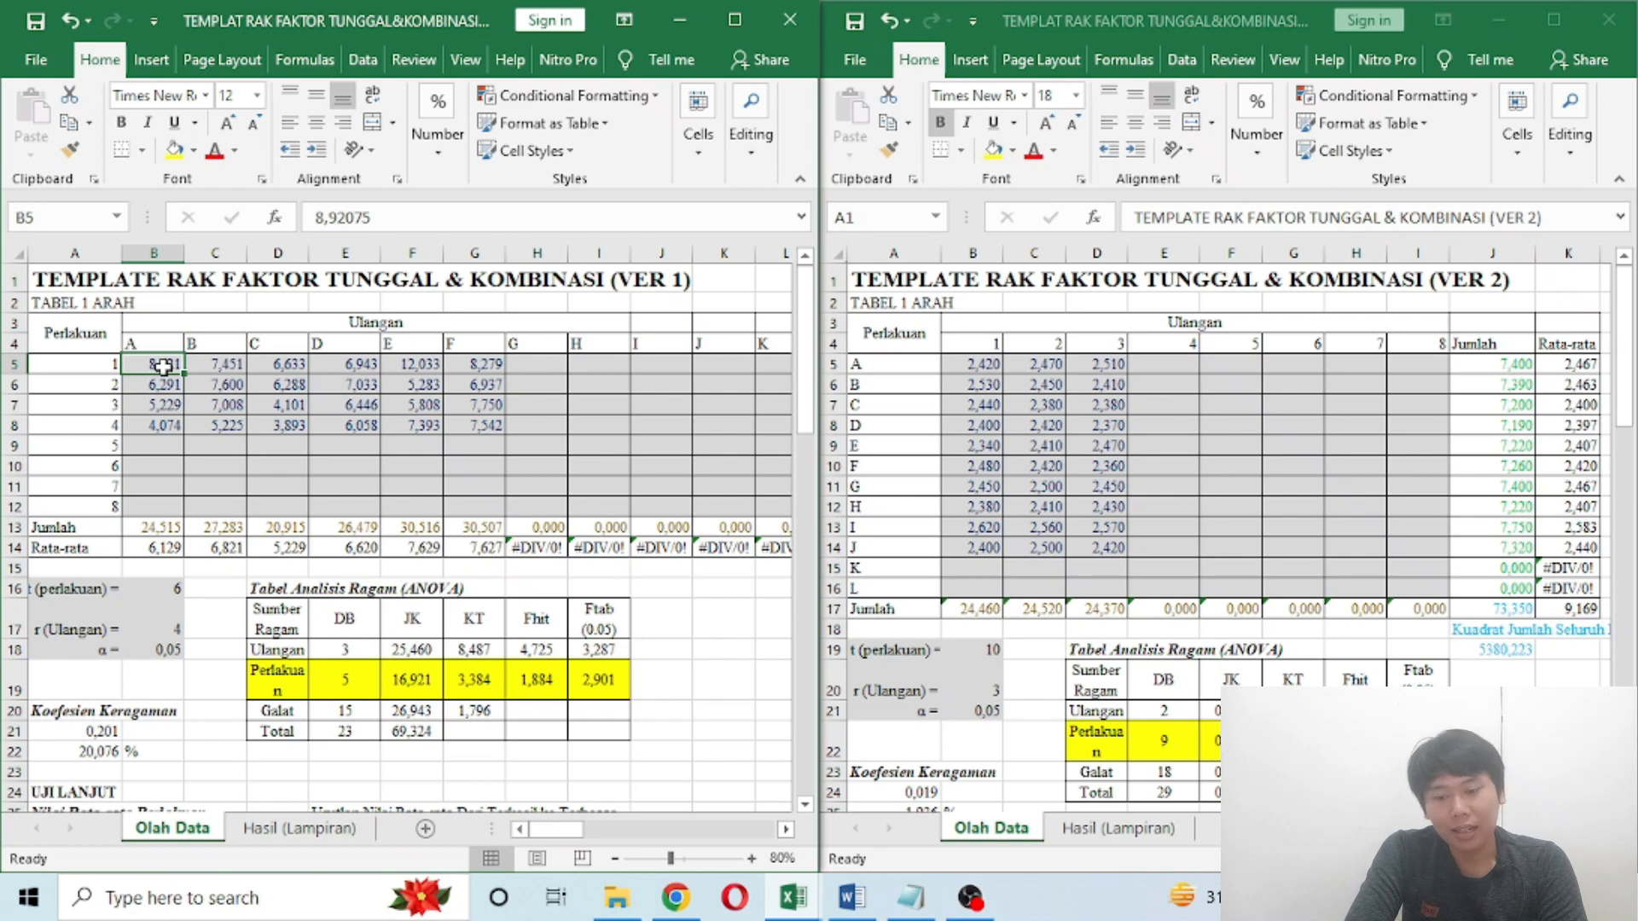
pyautogui.hotkey('shift', 'Down')
pyautogui.hotkey('shift', 'Down')
pyautogui.hotkey('shift', 'Down')
pyautogui.hotkey('shift', 'Down')
pyautogui.hotkey('shift', 'Down')
pyautogui.hotkey('shift', 'Down')
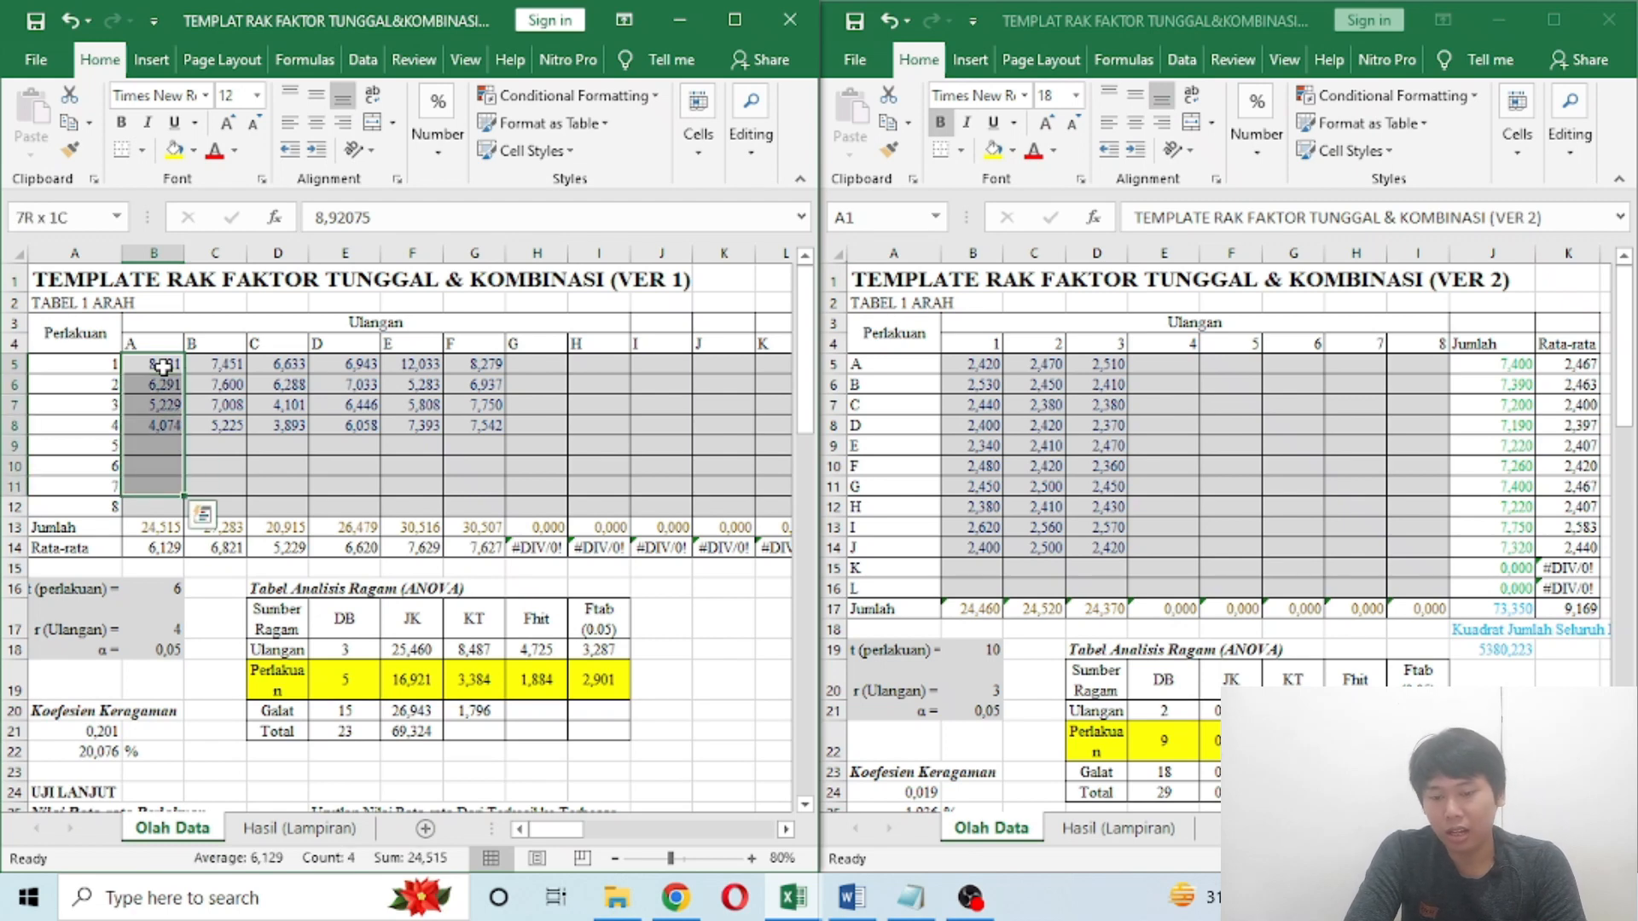
pyautogui.hotkey('shift', 'Down')
pyautogui.hotkey('shift', 'Right')
pyautogui.hotkey('shift', 'Right')
pyautogui.hotkey('shift', 'Right')
pyautogui.hotkey('shift', 'Right')
pyautogui.hotkey('shift', 'Right')
pyautogui.hotkey('shift', 'Right')
pyautogui.hotkey('shift', 'Right')
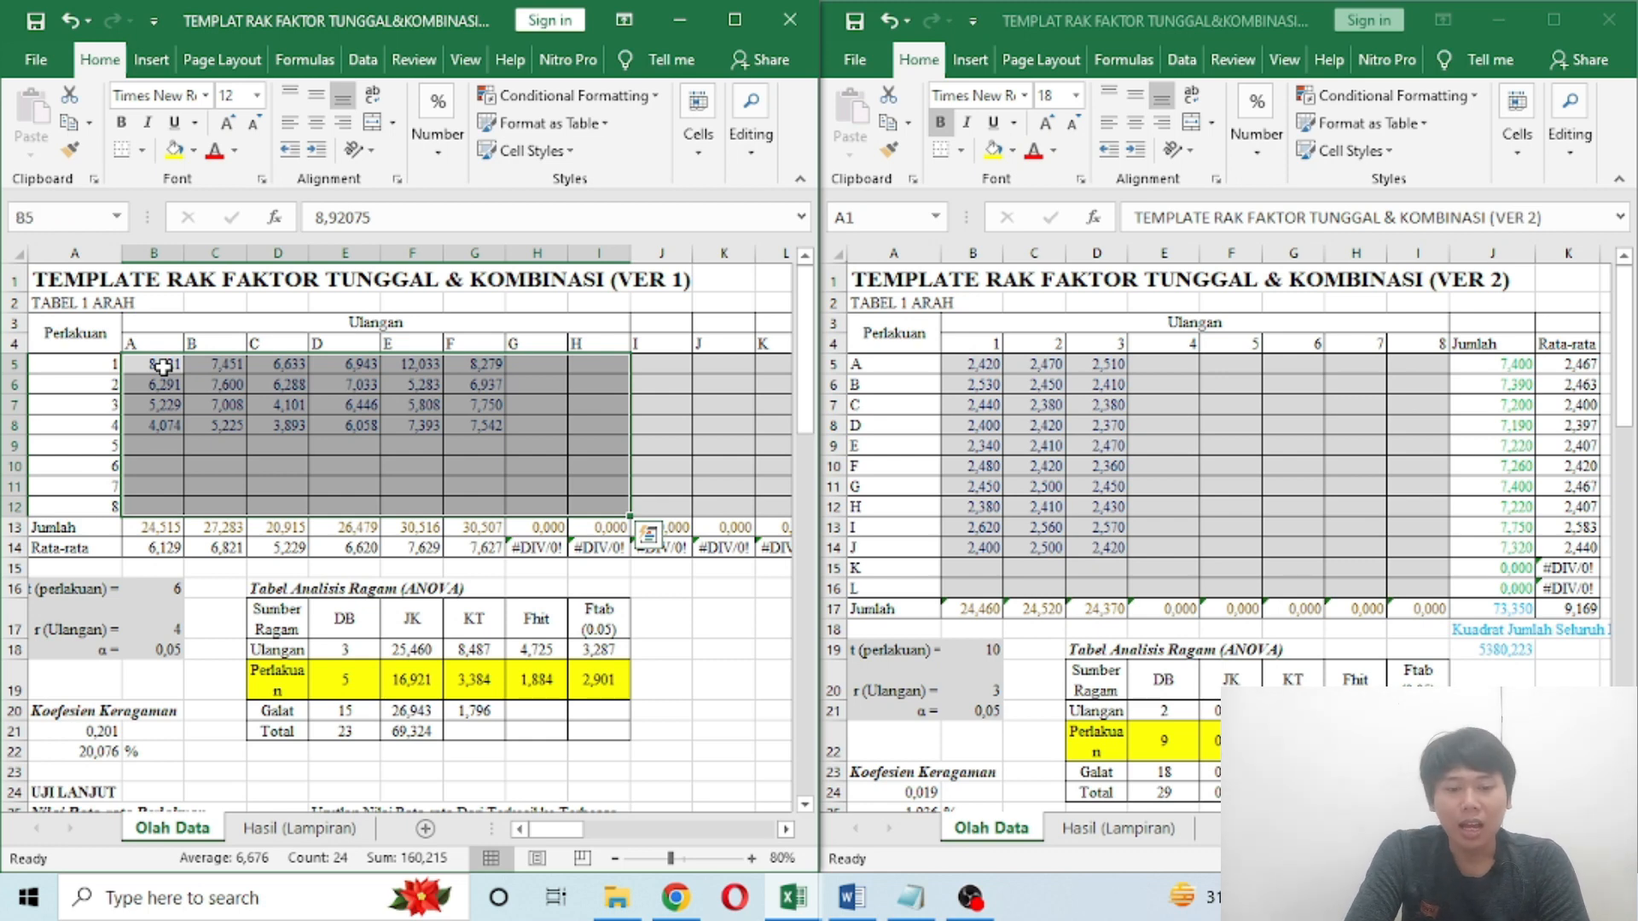
# Step: Select the range B5:E16 in the Ver 2 template's data-entry table
pyautogui.click(1005, 376)
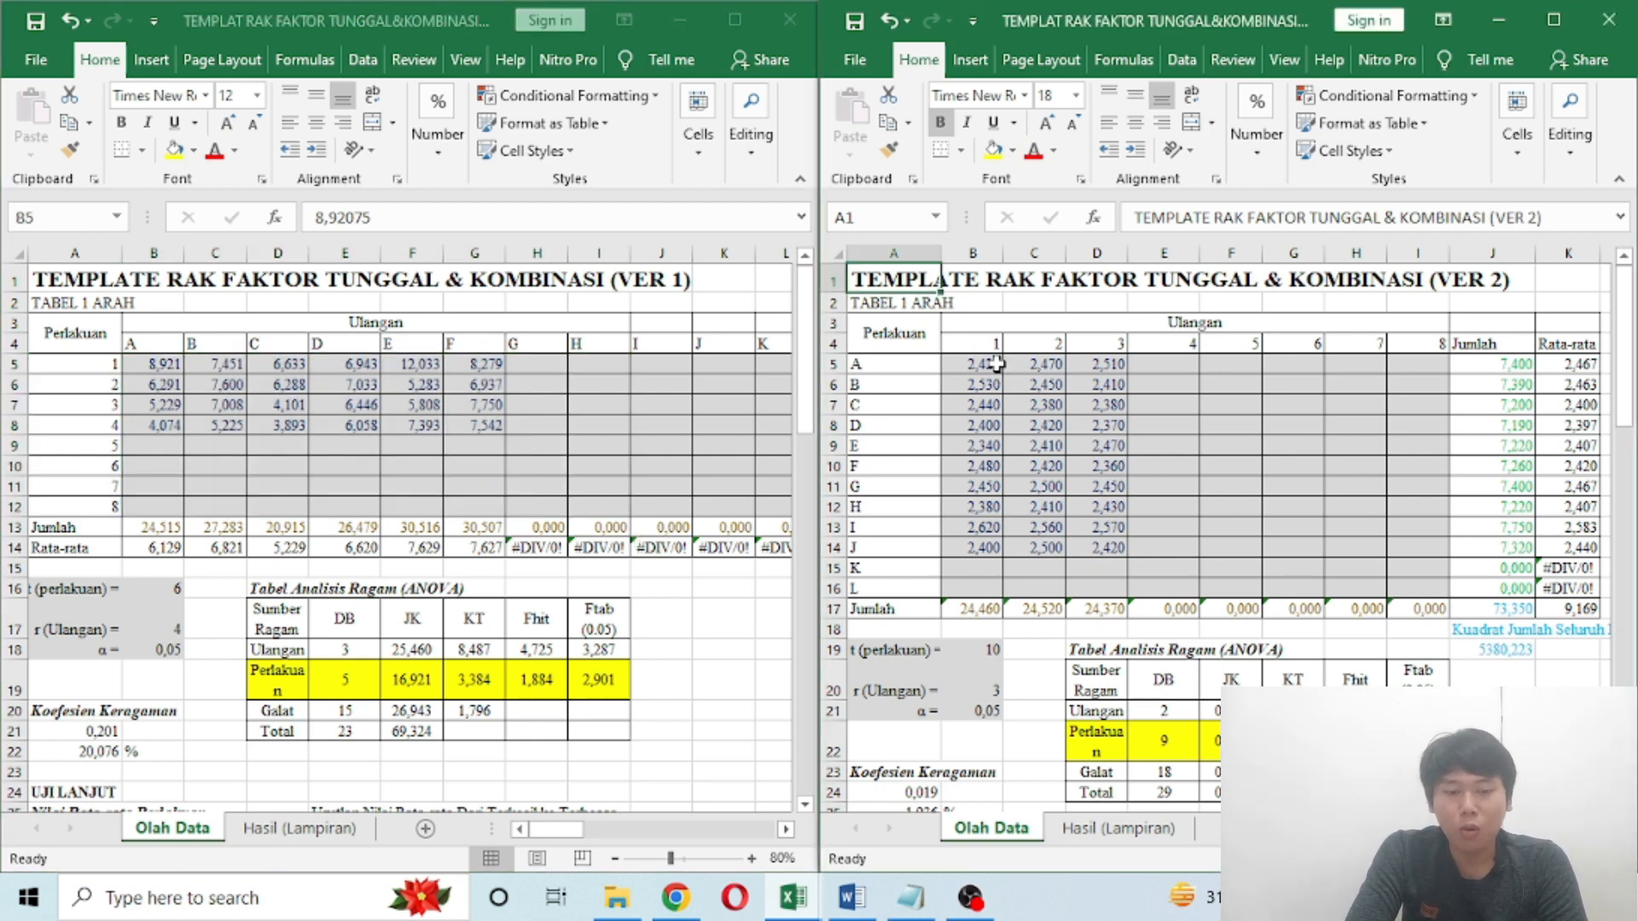
pyautogui.click(992, 360)
pyautogui.hotkey('shift', 'Down')
pyautogui.hotkey('shift', 'Down')
pyautogui.hotkey('shift', 'Down')
pyautogui.hotkey('shift', 'Down')
pyautogui.hotkey('shift', 'Down')
pyautogui.hotkey('shift', 'Down')
pyautogui.hotkey('shift', 'Down')
pyautogui.hotkey('shift', 'Down')
pyautogui.hotkey('shift', 'Down')
pyautogui.hotkey('shift', 'Down')
pyautogui.hotkey('shift', 'Down')
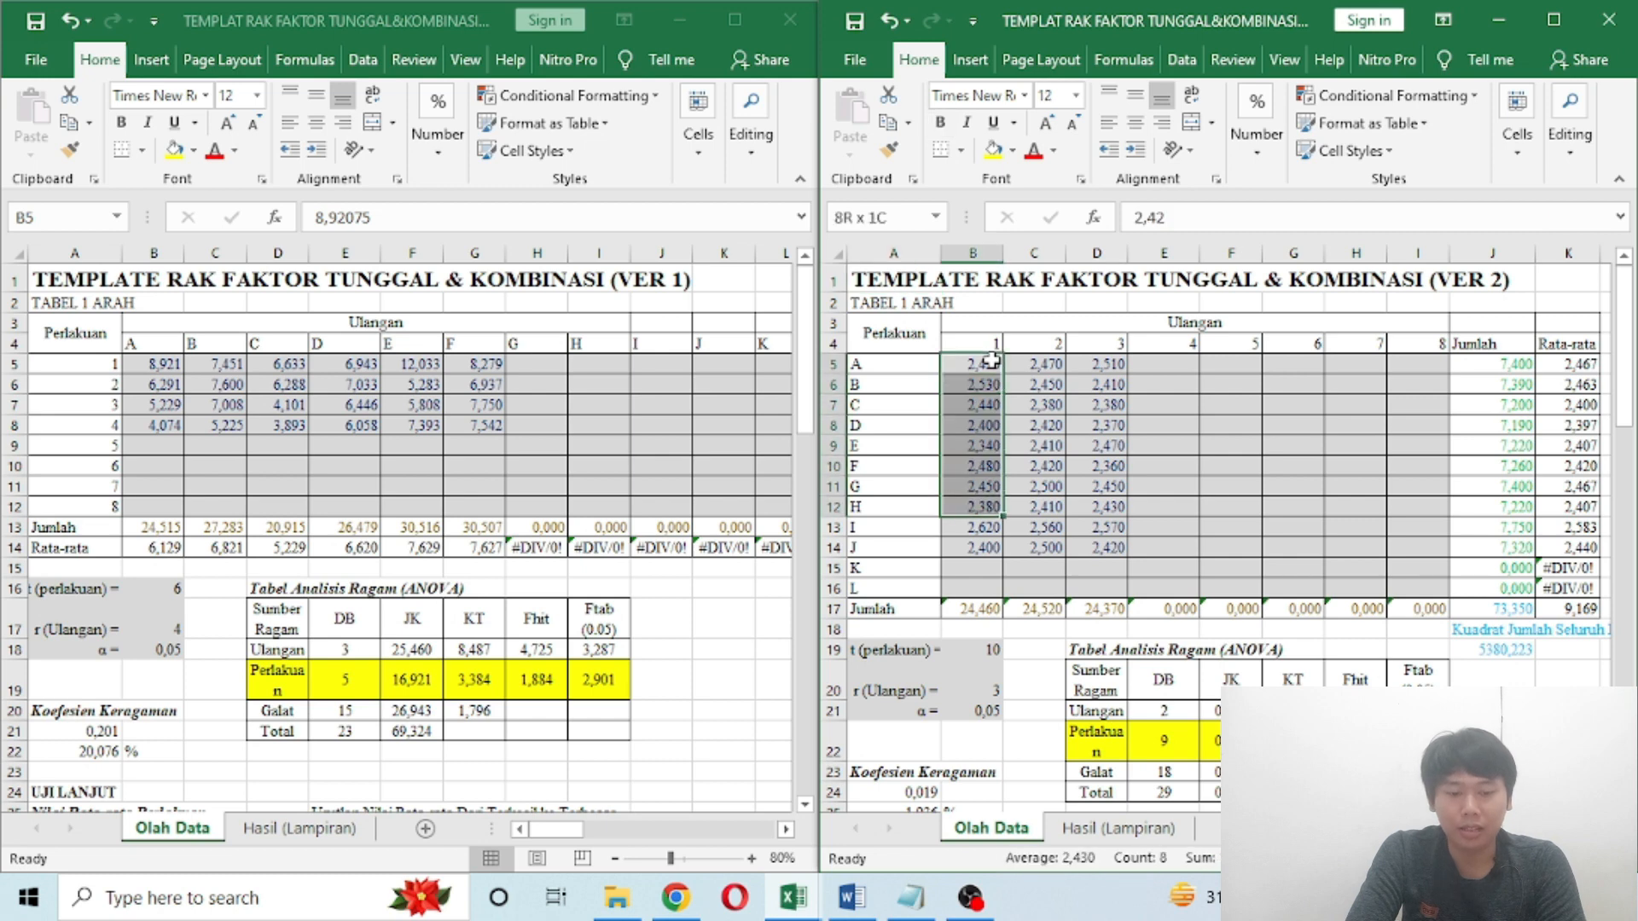
pyautogui.hotkey('shift', 'Right')
pyautogui.hotkey('shift', 'Right')
pyautogui.hotkey('shift', 'Right')
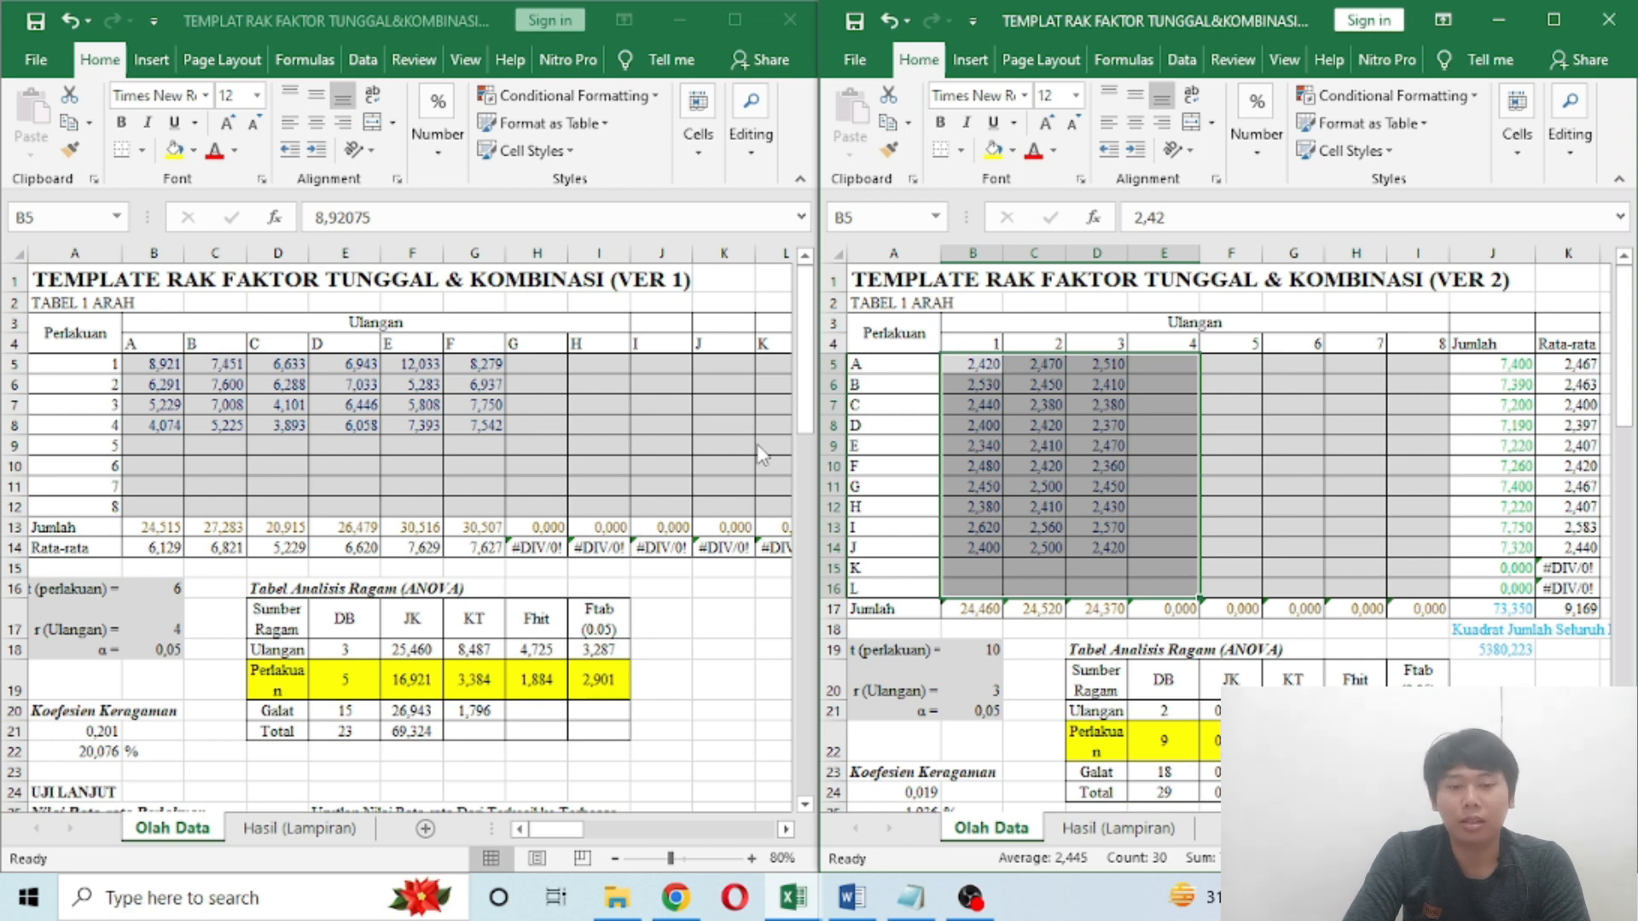
# Step: Deselect the range and maximize the Ver 2 workbook's window
pyautogui.click(1027, 420)
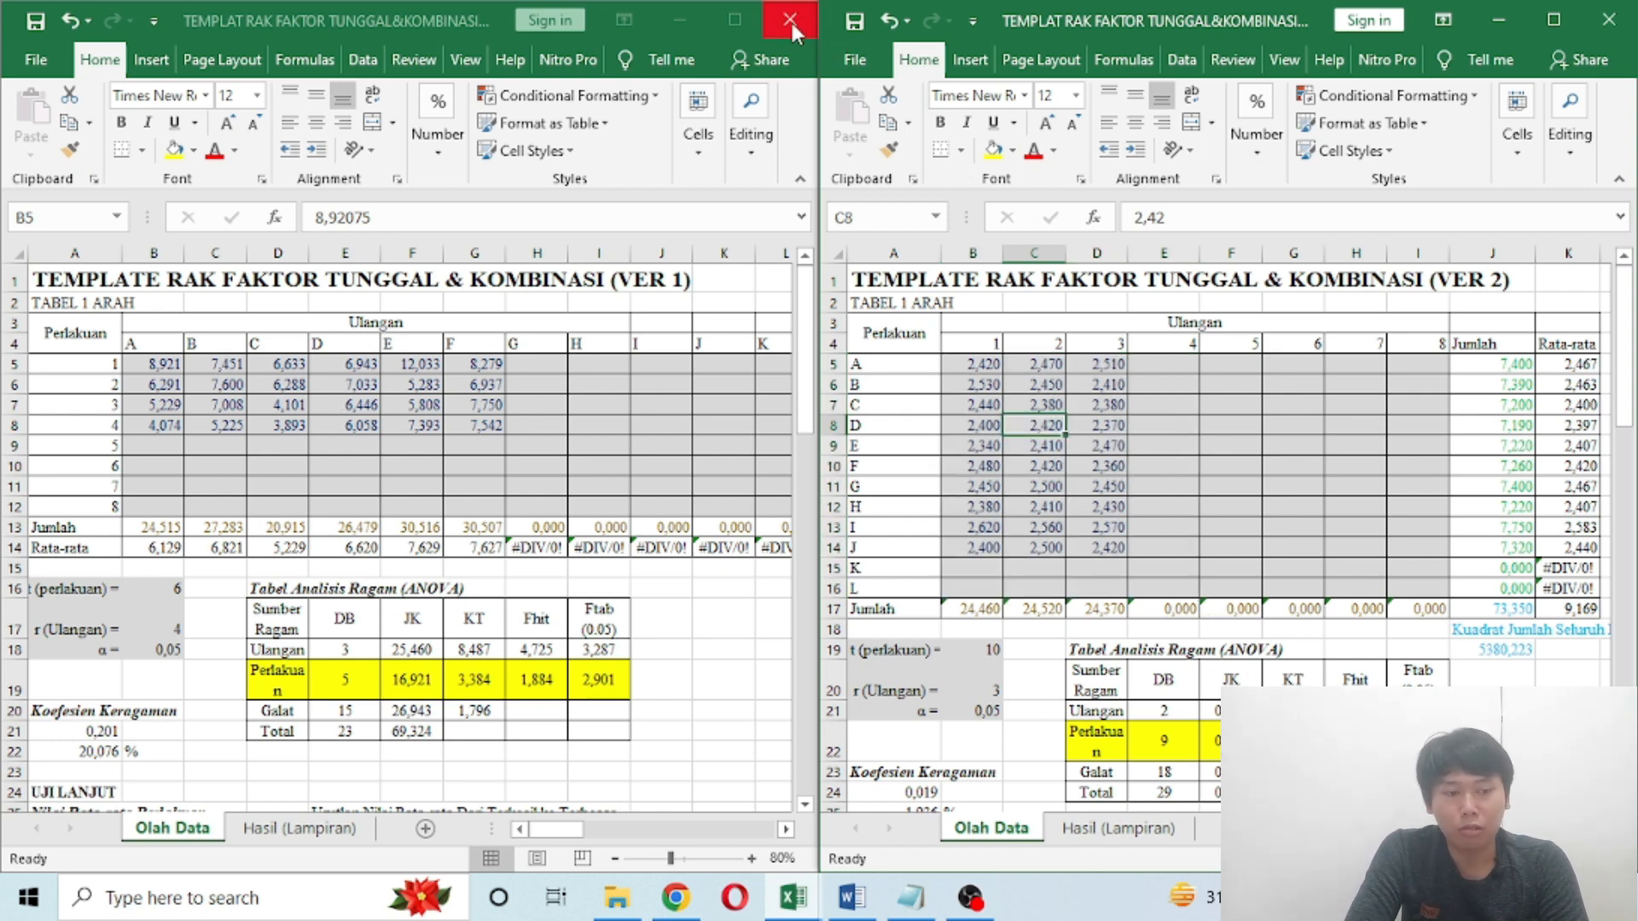
pyautogui.click(1544, 23)
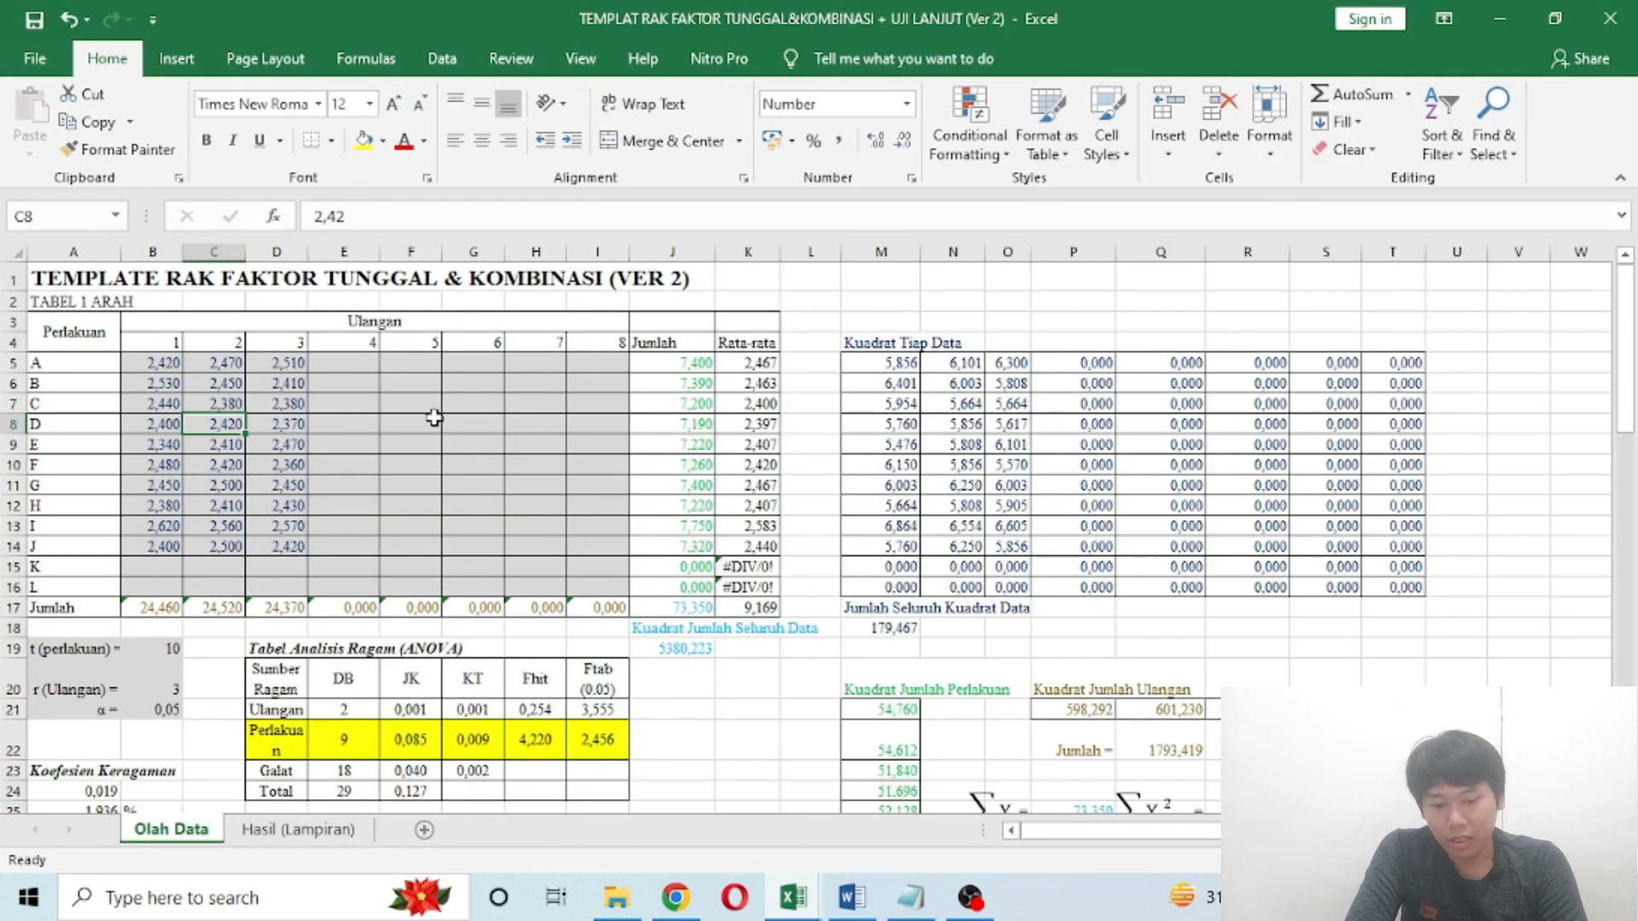
# Step: Copy the Ulangan I–III values of treatments A–J from the Word thesis draft and replace the Notepad text with them
pyautogui.click(851, 898)
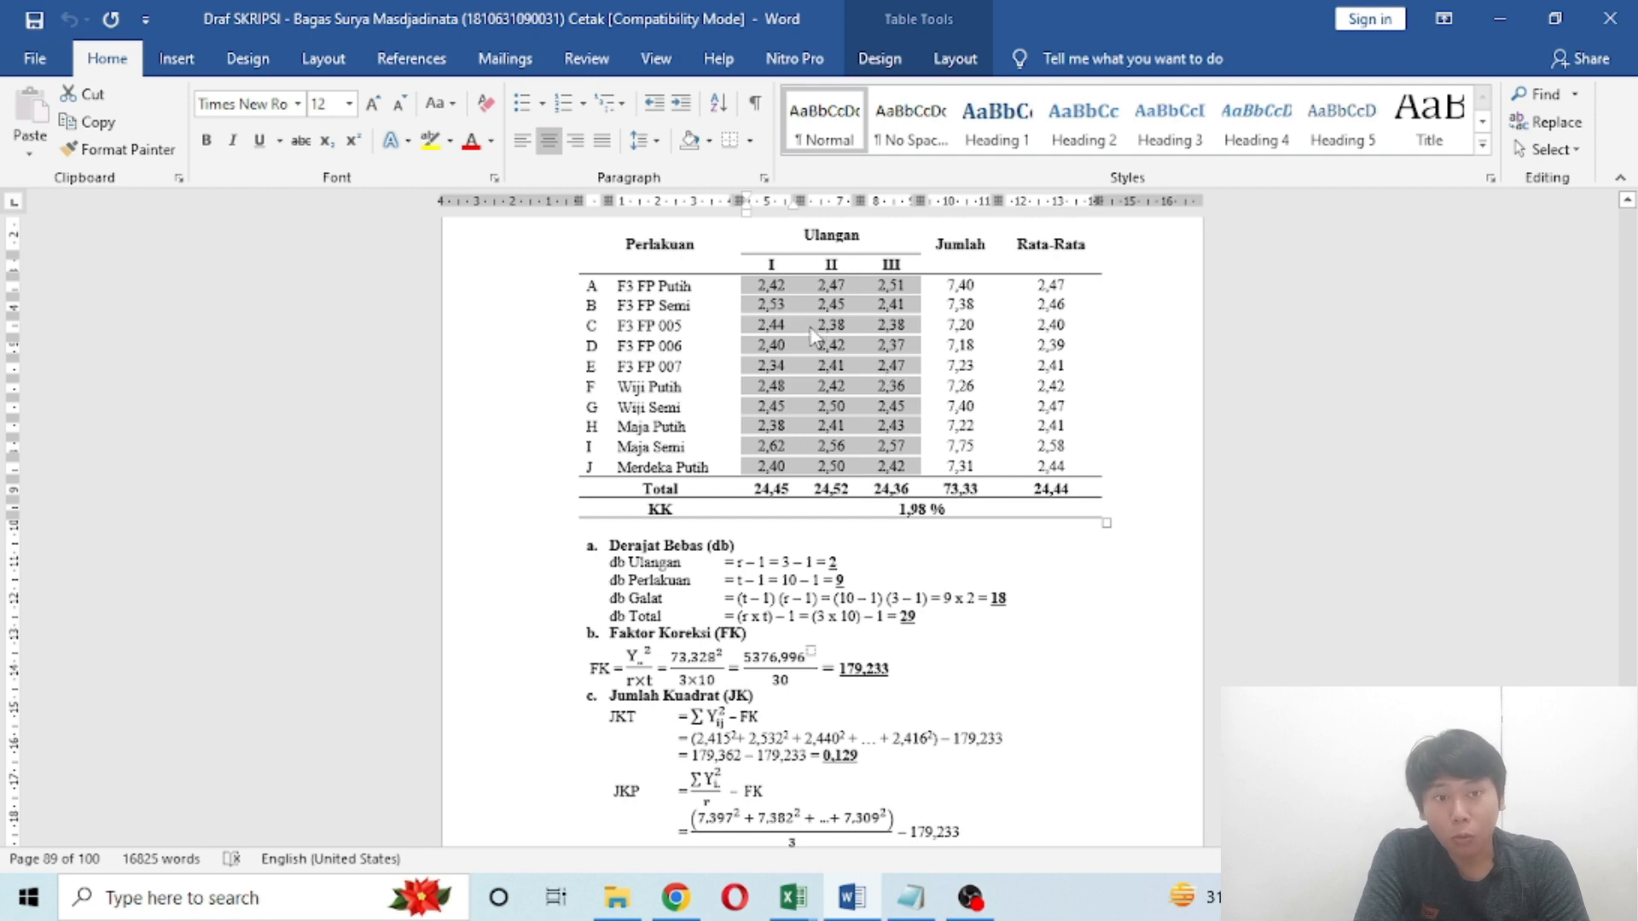
pyautogui.click(909, 896)
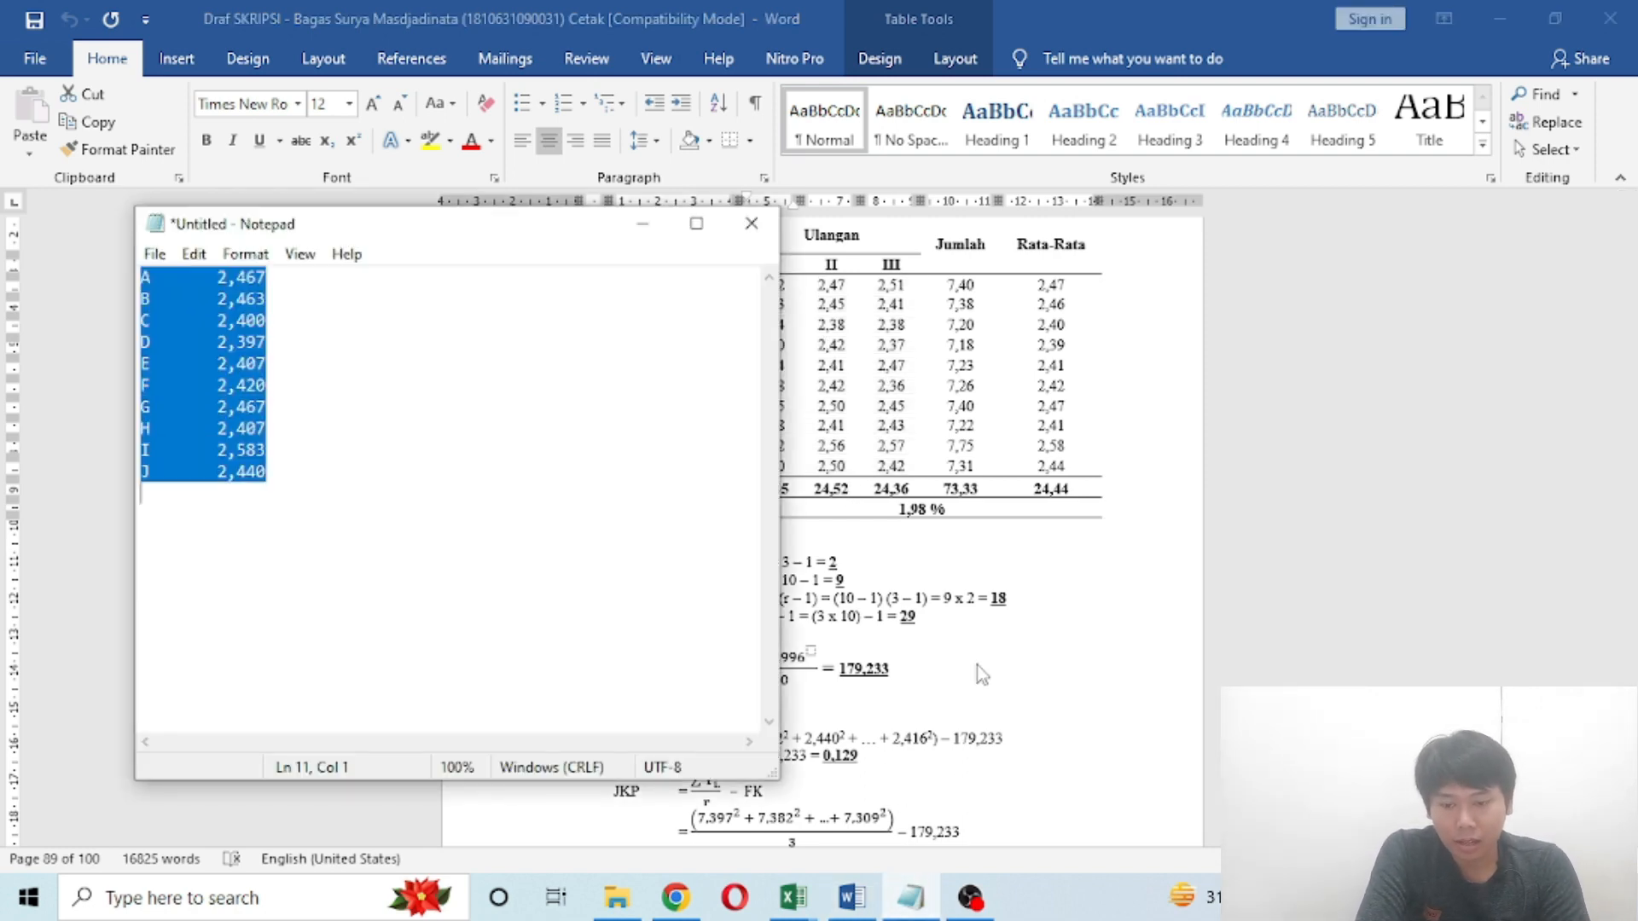
pyautogui.click(991, 265)
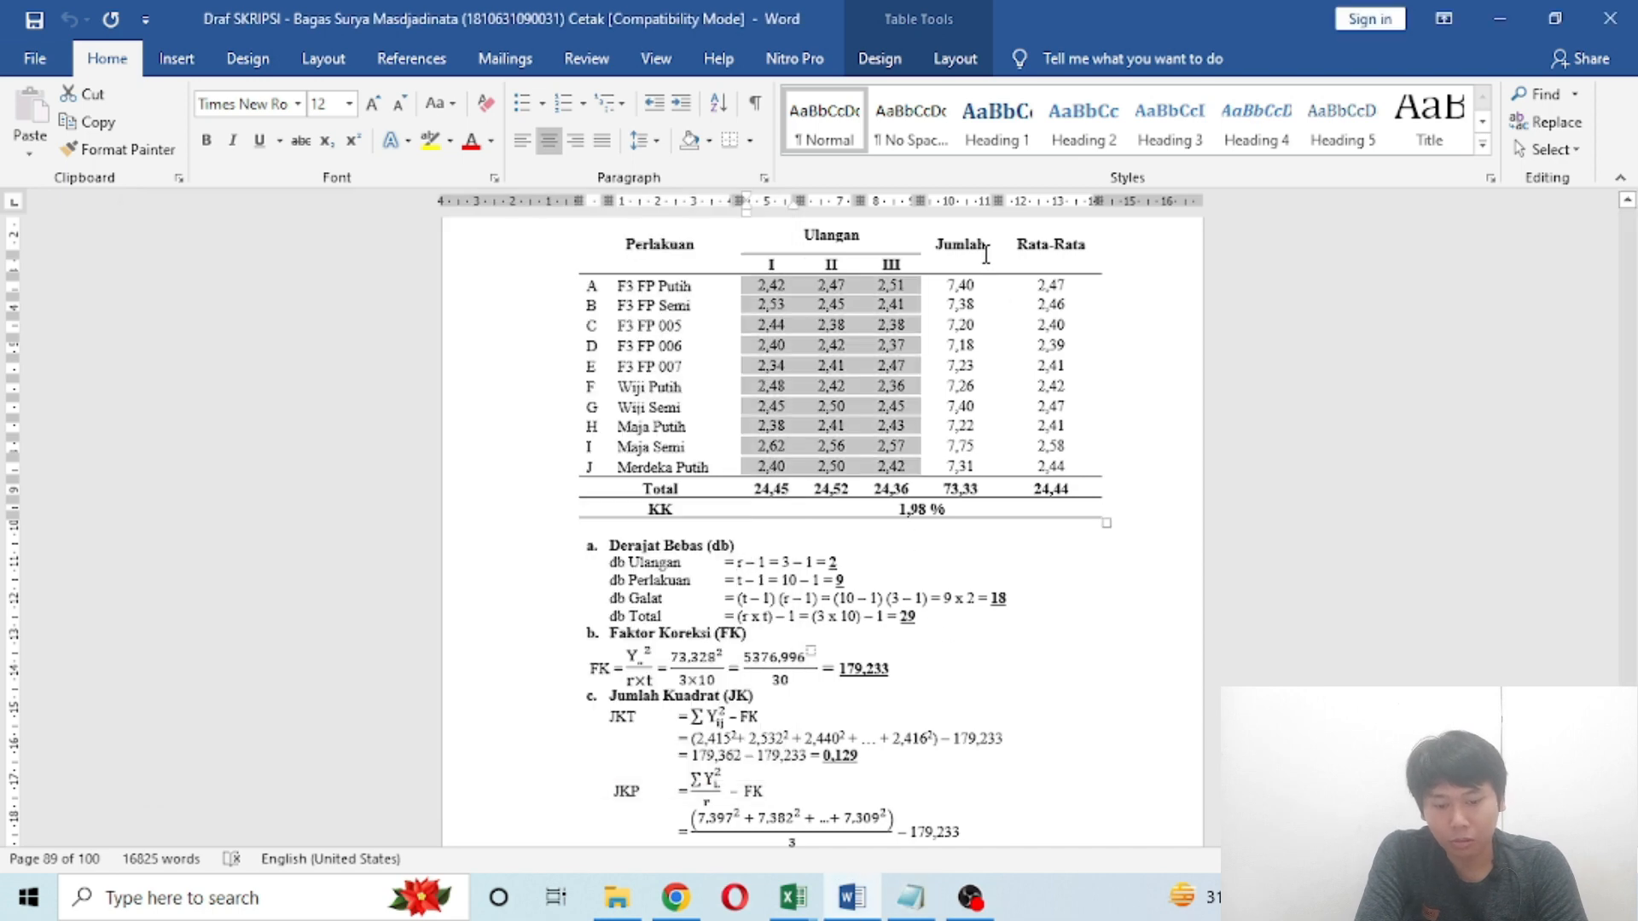
pyautogui.hotkey('ctrl', 'c')
pyautogui.hotkey('alt', 'Tab')
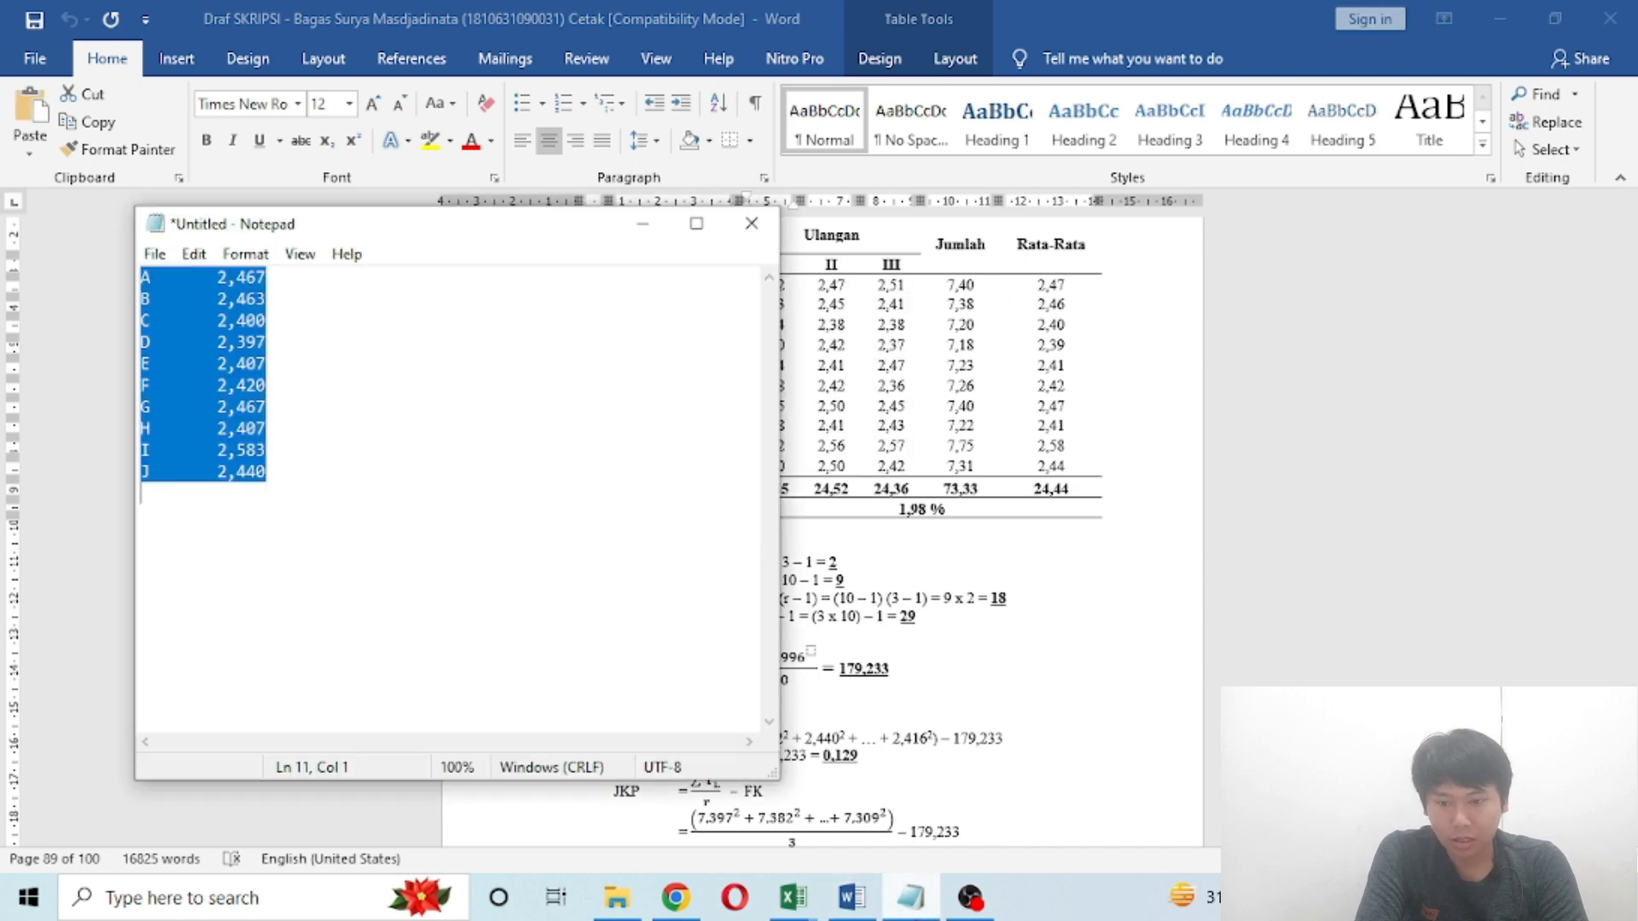
pyautogui.hotkey('ctrl', 'v')
# Step: Copy all the Notepad values into the Ver 2 workbook's Olah Data sheet, starting at cell B5
pyautogui.hotkey('ctrl', 'a')
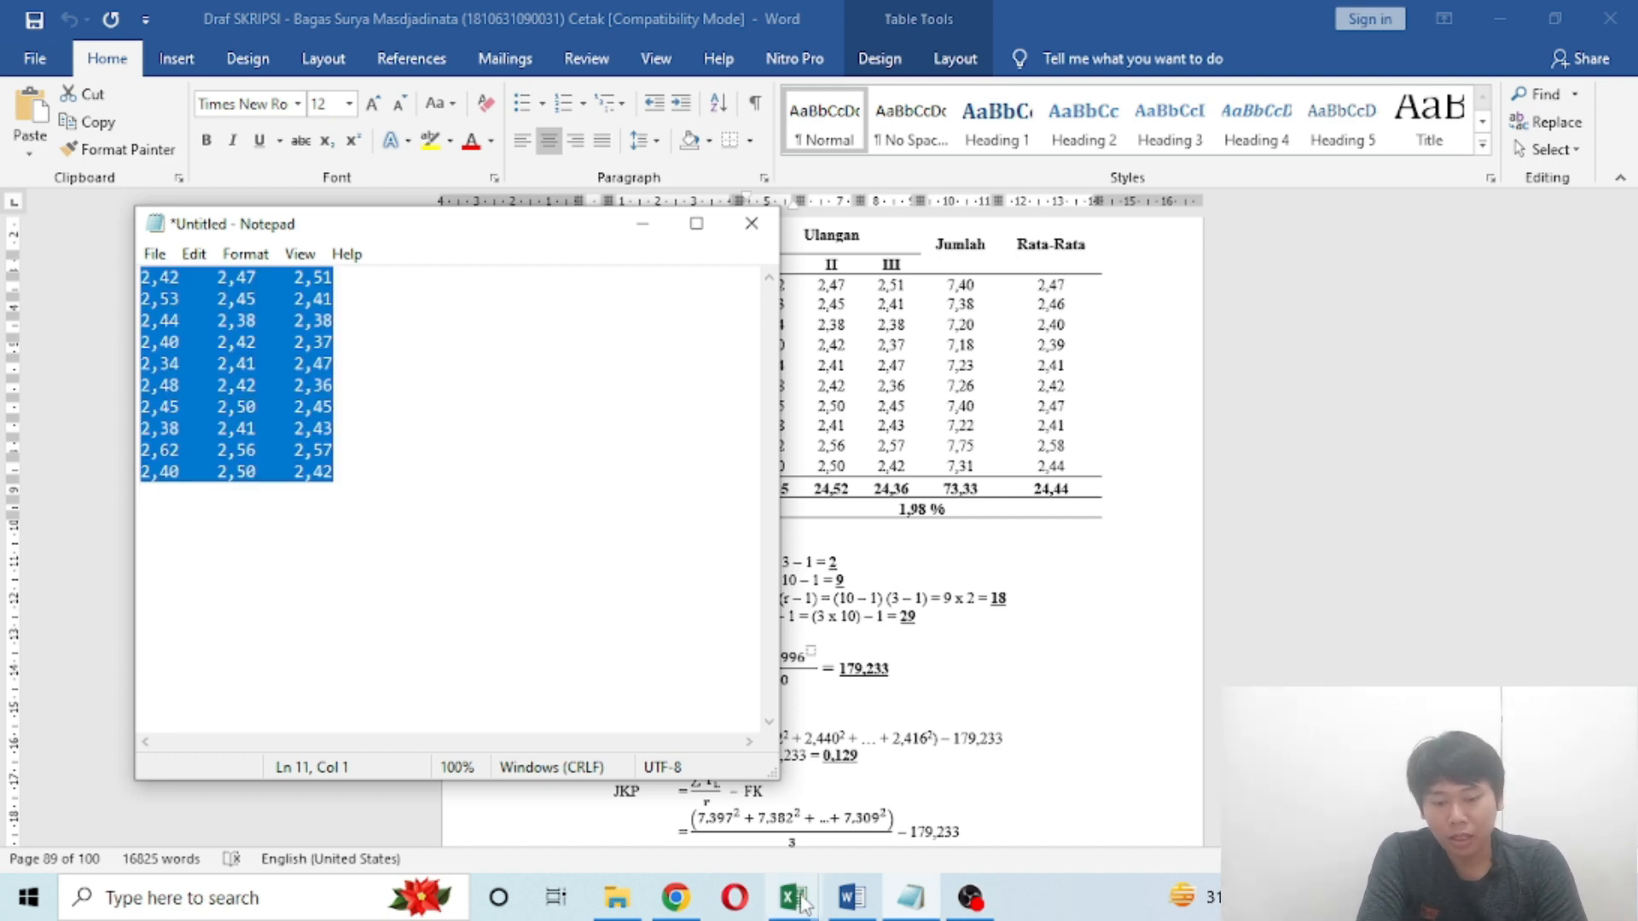
pyautogui.moveTo(801, 916)
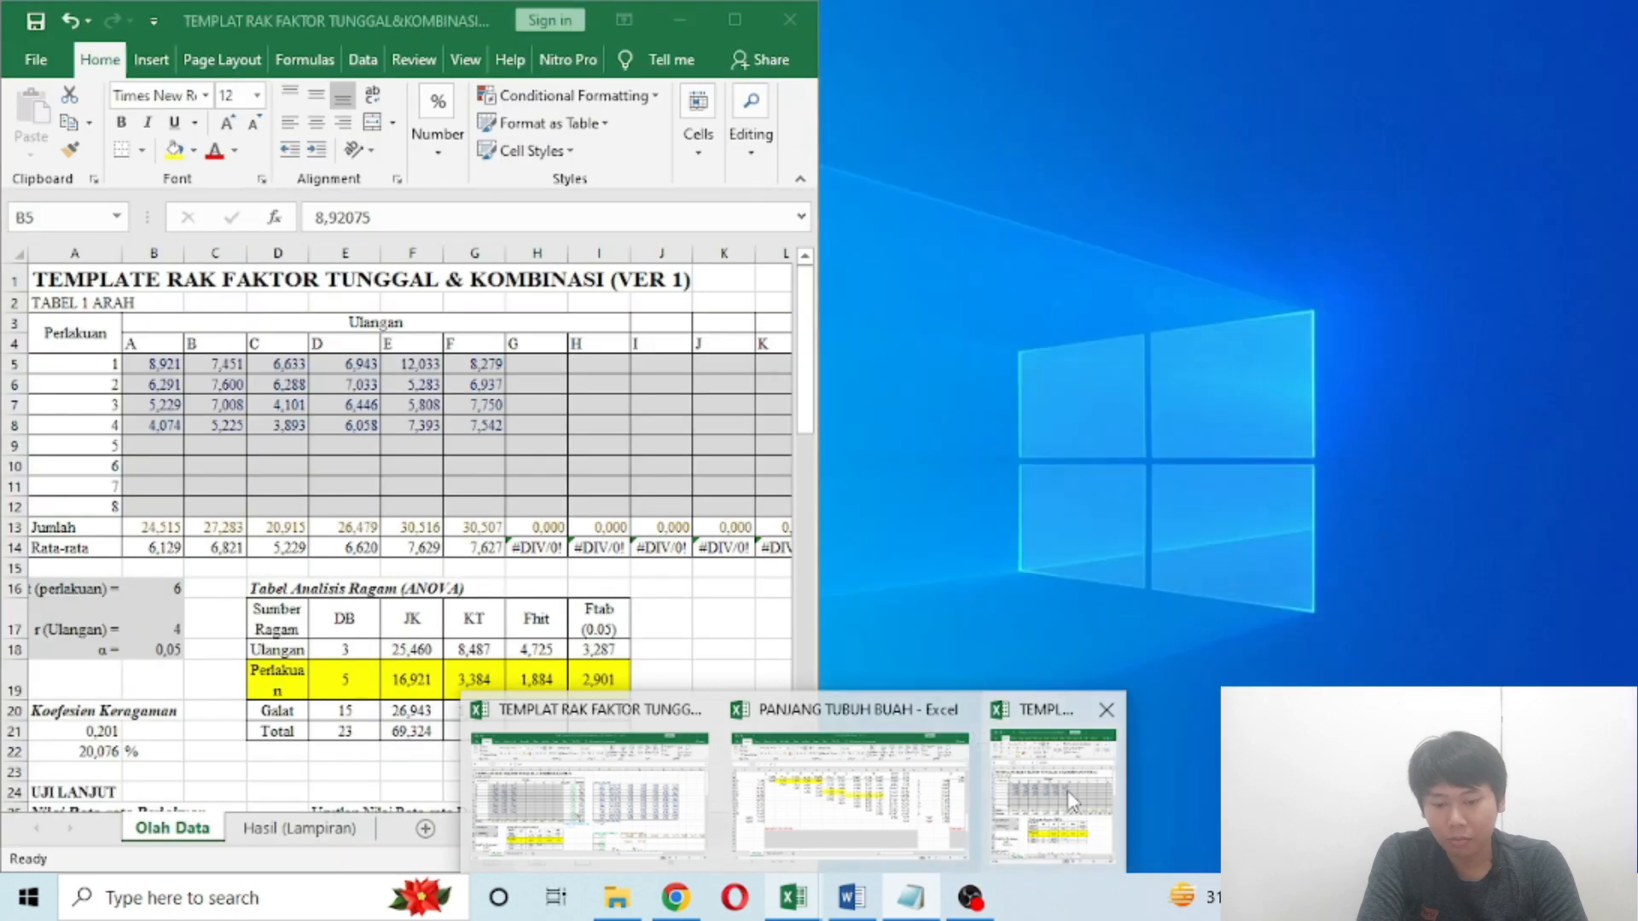
pyautogui.moveTo(610, 809)
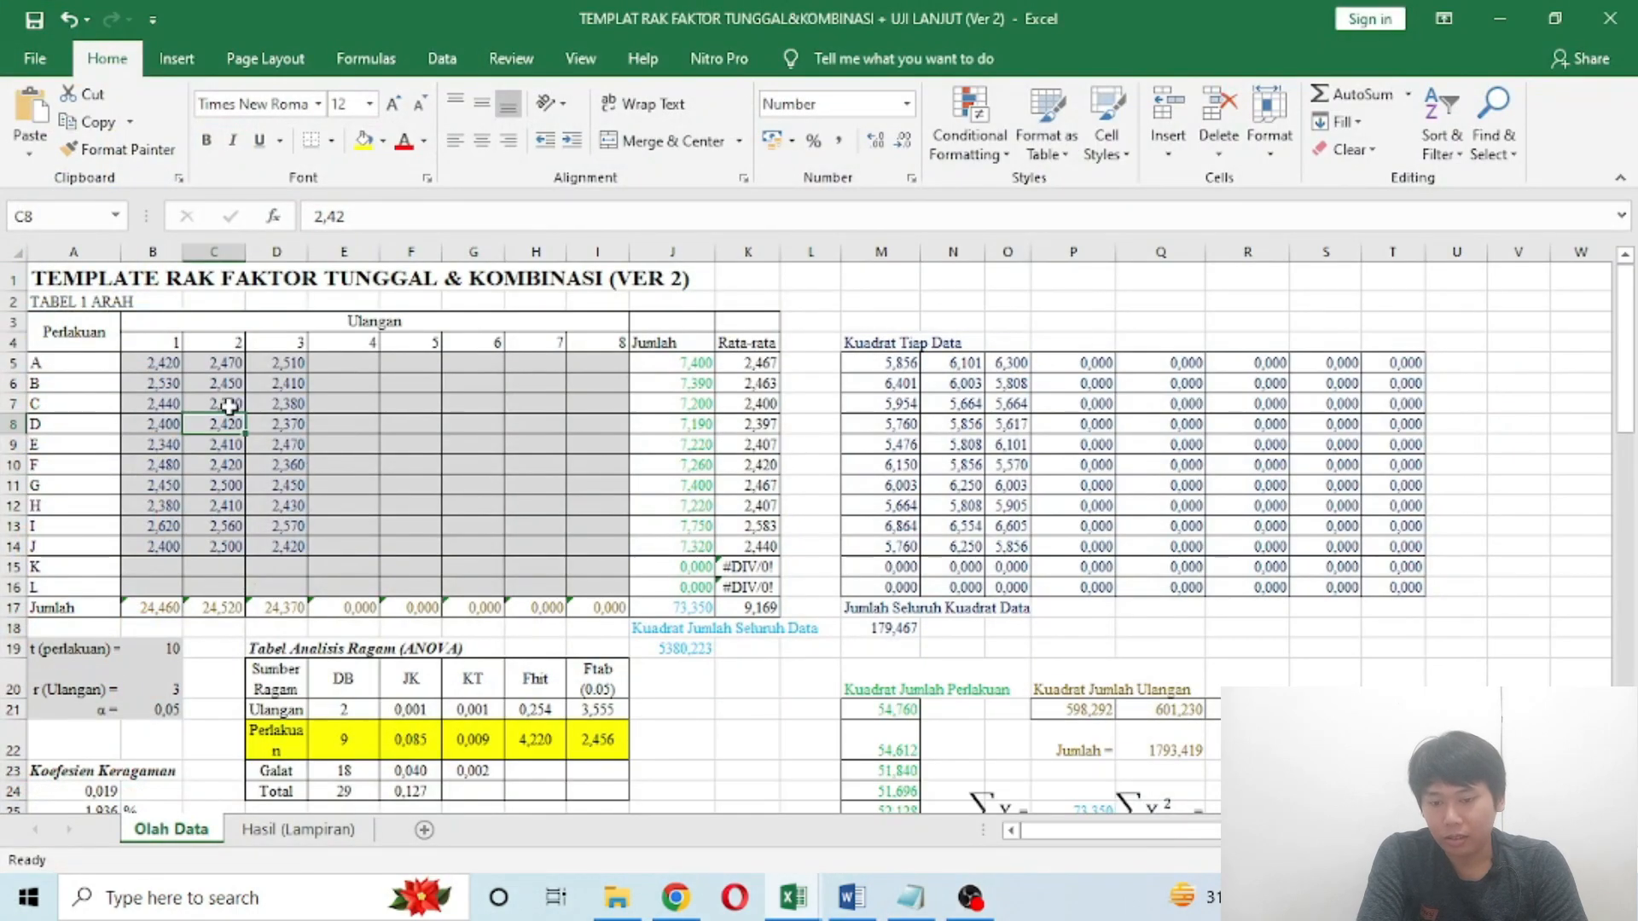
pyautogui.click(174, 363)
pyautogui.hotkey('ctrl', 'v')
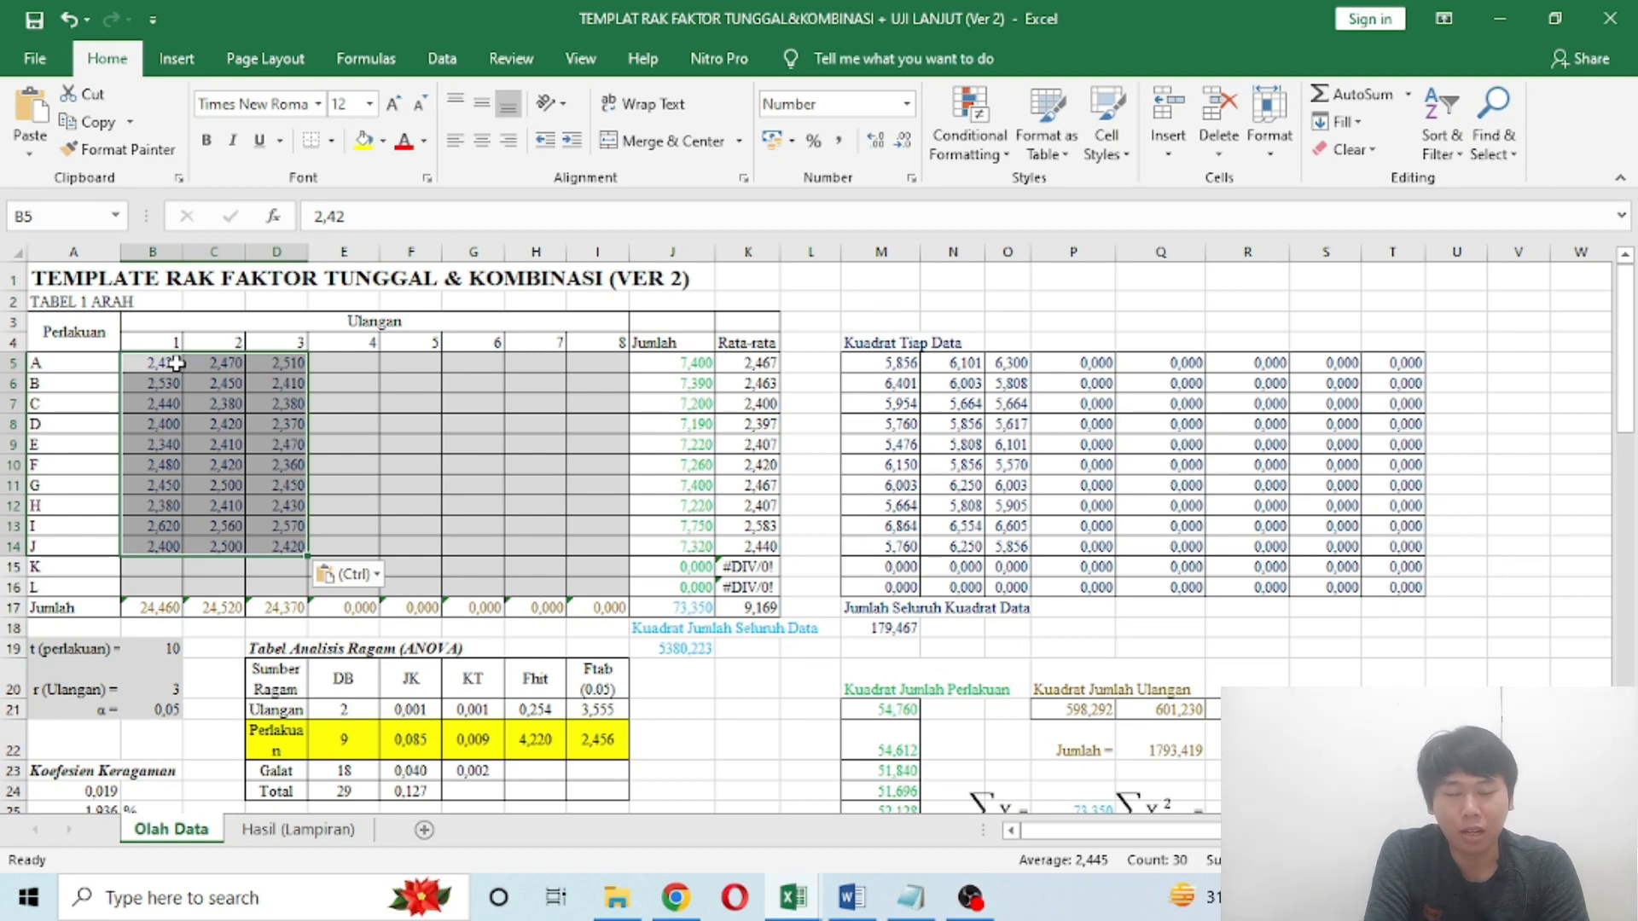
# Step: Examine the pasted values of the first Ulangan column
pyautogui.press('Down')
pyautogui.press('Down')
pyautogui.press('Down')
pyautogui.press('Down')
pyautogui.press('Down')
pyautogui.press('Down')
pyautogui.press('Down')
pyautogui.press('Down')
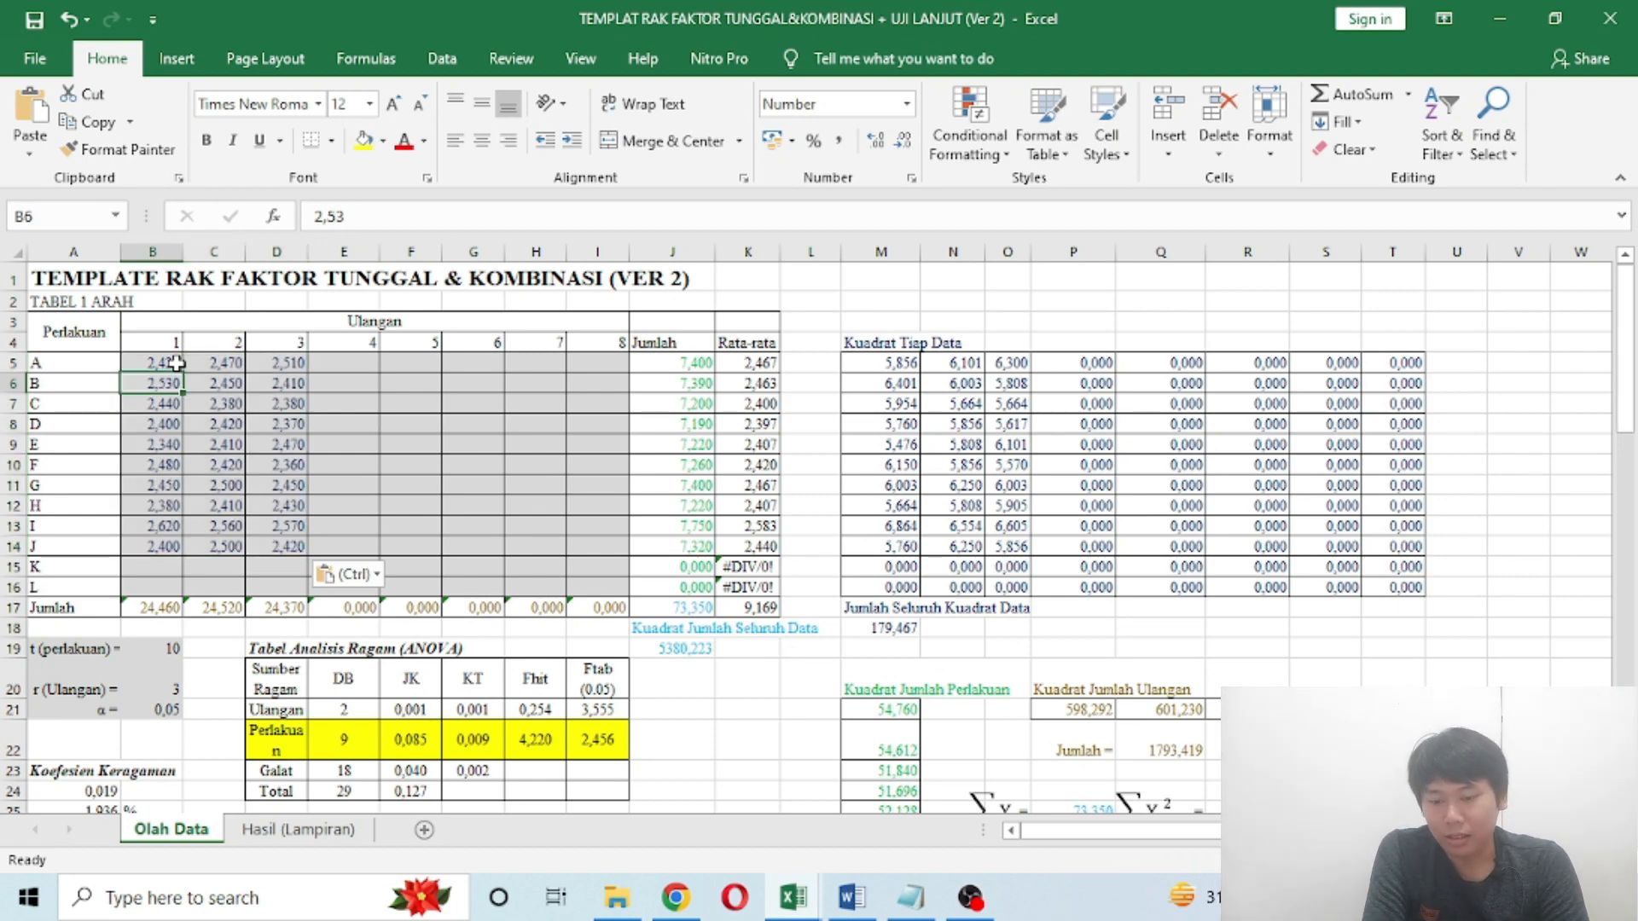
pyautogui.press('Up')
pyautogui.press('Up')
pyautogui.press('Up')
pyautogui.press('Up')
pyautogui.press('Up')
pyautogui.press('Up')
pyautogui.press('Up')
pyautogui.press('Up')
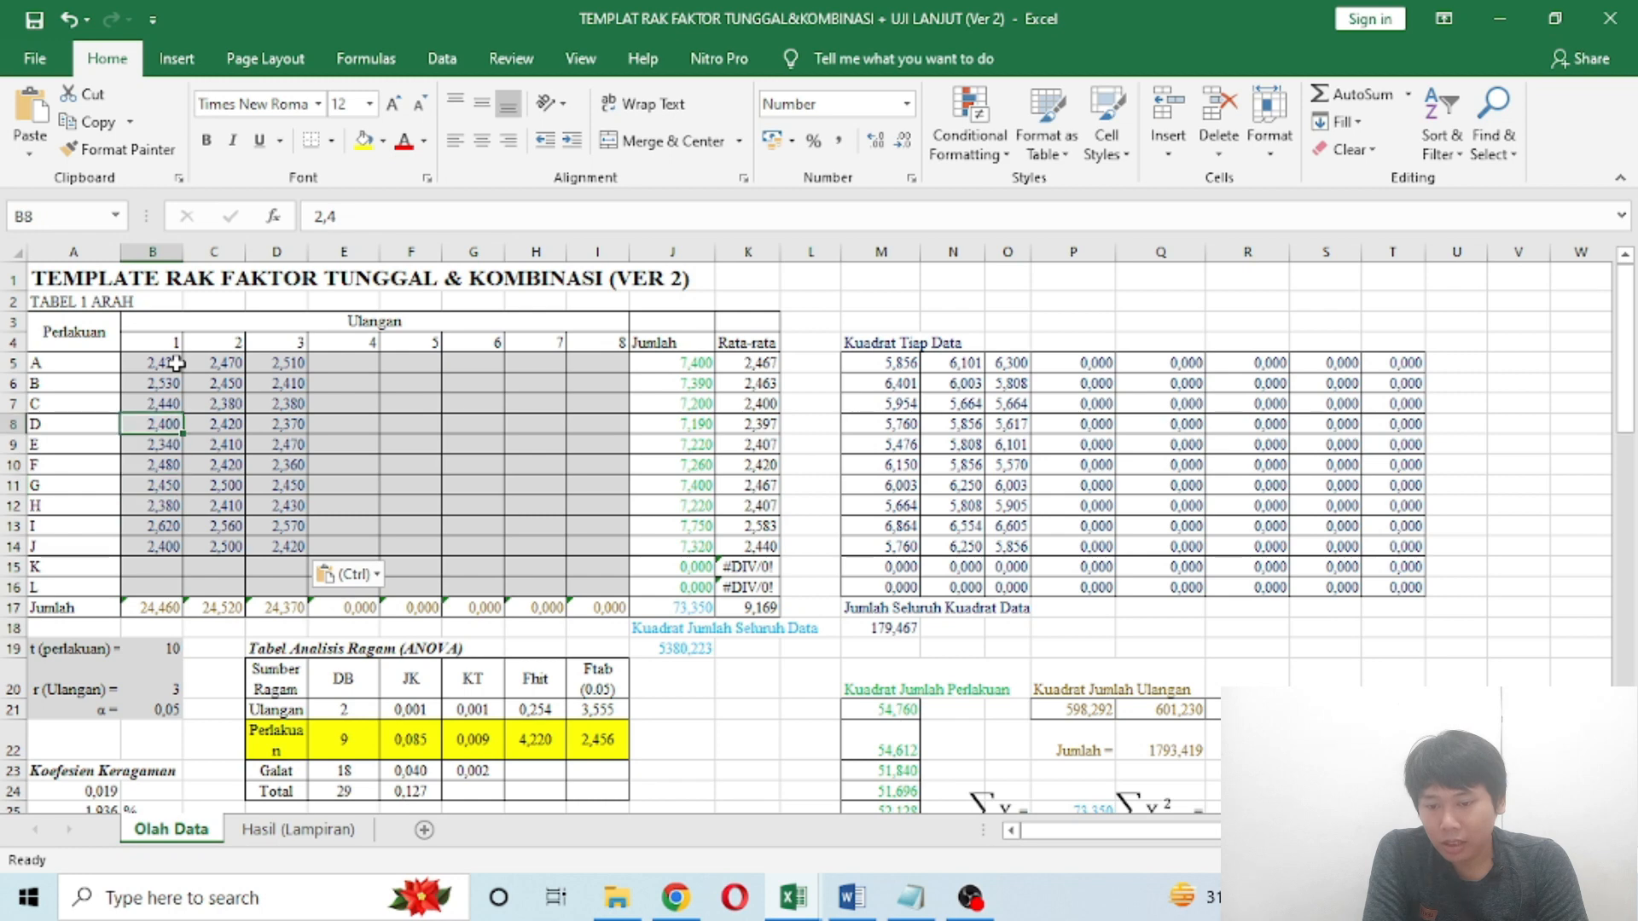
# Step: Select the range B5:I15 of the Ver 2 data-entry table
pyautogui.hotkey('shift', 'Right')
pyautogui.hotkey('shift', 'Right')
pyautogui.hotkey('shift', 'Right')
pyautogui.hotkey('shift', 'Right')
pyautogui.hotkey('shift', 'Right')
pyautogui.hotkey('shift', 'Right')
pyautogui.hotkey('shift', 'Right')
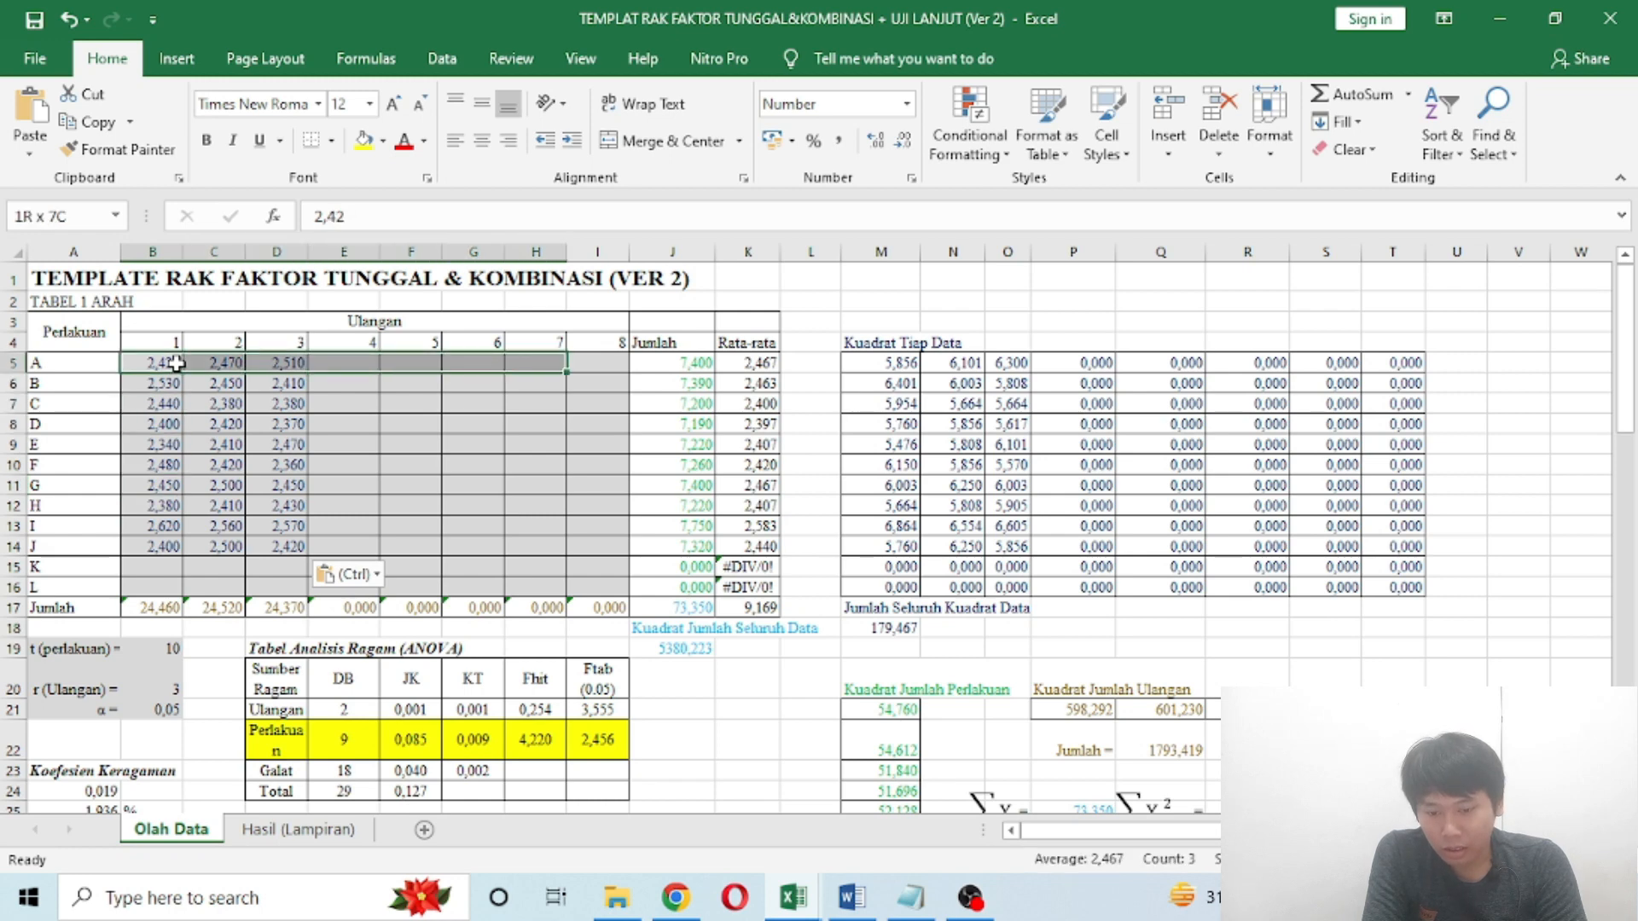
pyautogui.hotkey('shift', 'Down')
pyautogui.hotkey('shift', 'Down')
pyautogui.hotkey('shift', 'Down')
pyautogui.hotkey('shift', 'Down')
pyautogui.hotkey('shift', 'Down')
pyautogui.hotkey('shift', 'Down')
pyautogui.hotkey('shift', 'Down')
pyautogui.hotkey('shift', 'Down')
pyautogui.hotkey('shift', 'Down')
pyautogui.hotkey('shift', 'Down')
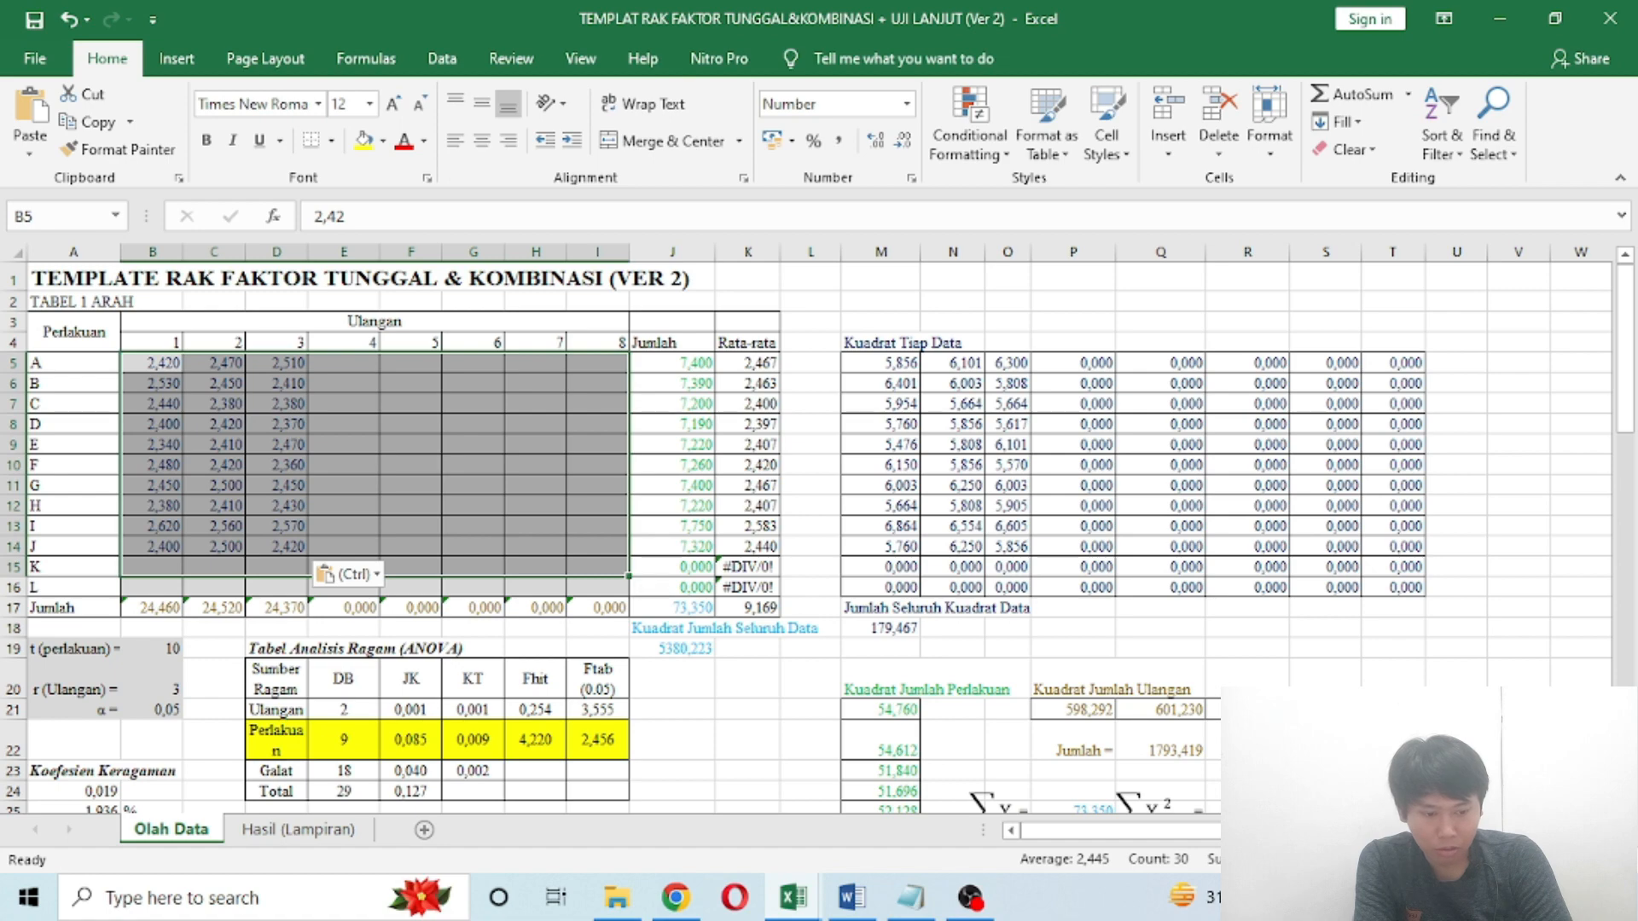
# Step: Enlarge the Olah Data sheet, bring the whole data-entry table into view and deselect its range
pyautogui.click(1563, 860)
pyautogui.click(1564, 860)
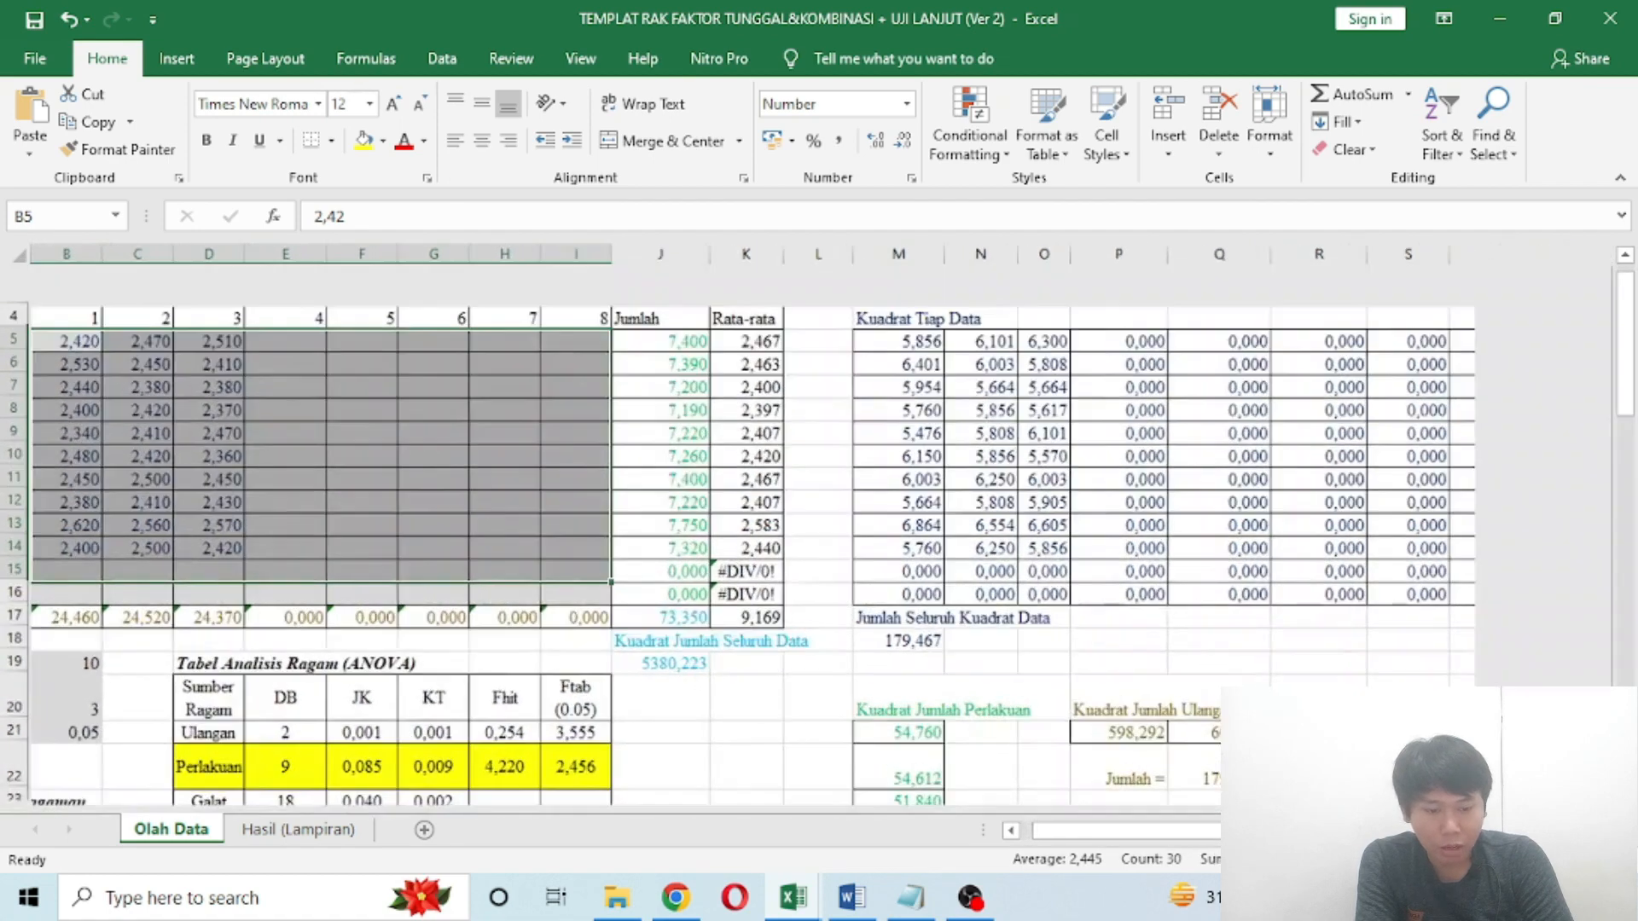
pyautogui.moveTo(1104, 832); pyautogui.dragTo(947, 838)
pyautogui.click(593, 504)
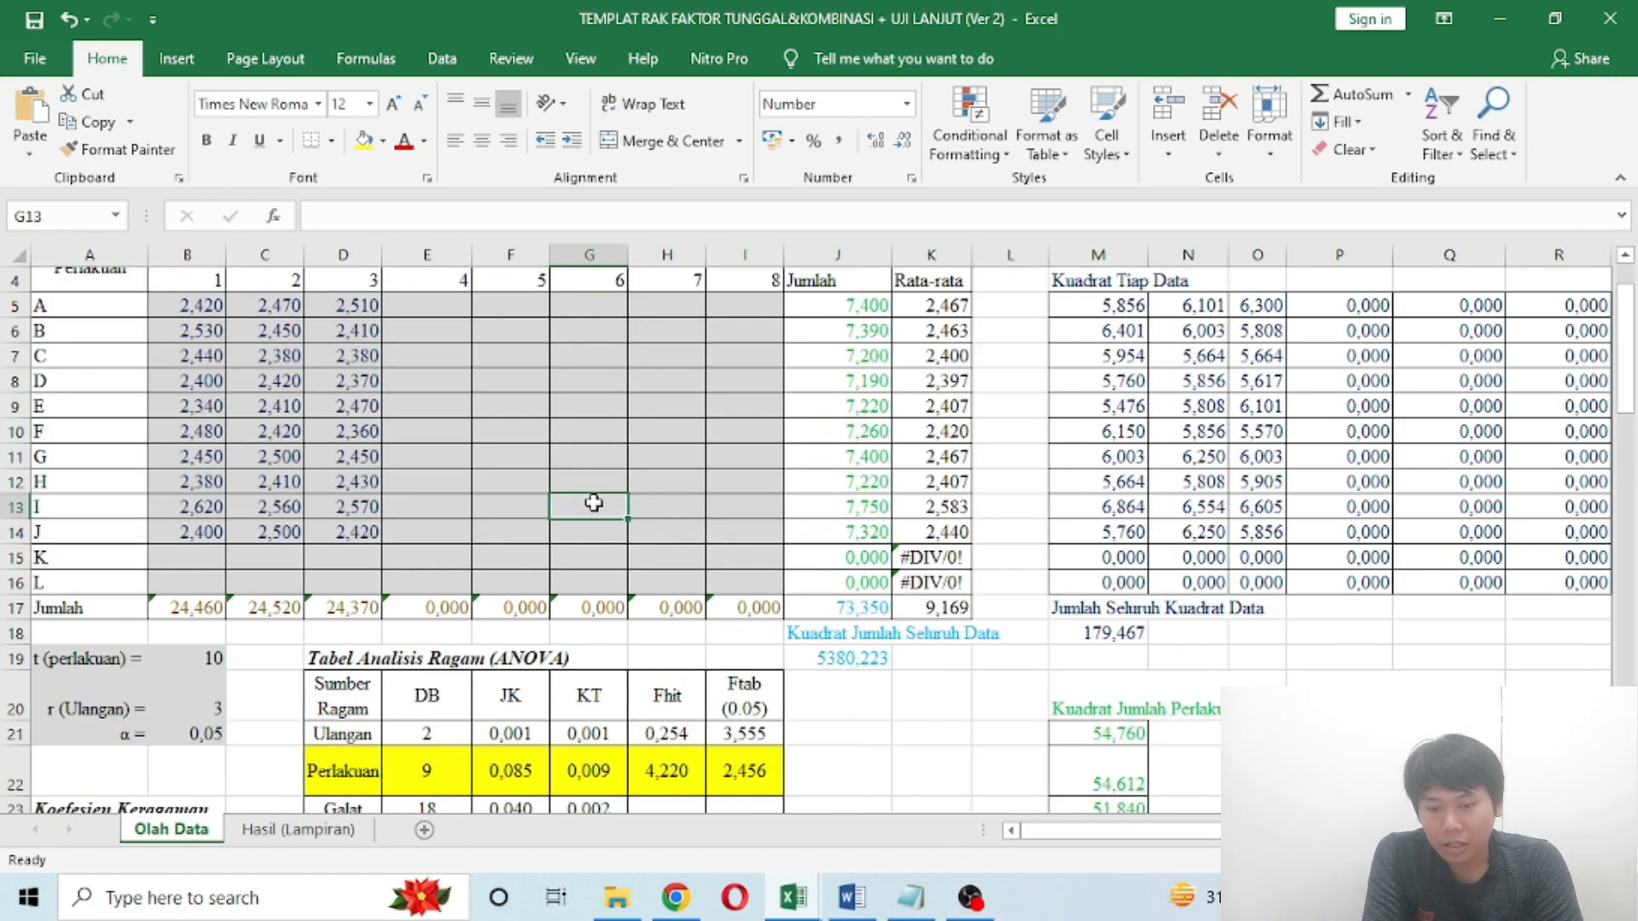
# Step: Examine the unused replication columns and the empty treatment rows K and L of the data-entry table
pyautogui.press('Left')
pyautogui.press('Left')
pyautogui.press('Left')
pyautogui.press('Right')
pyautogui.press('Right')
pyautogui.press('Right')
pyautogui.press('Right')
pyautogui.press('Right')
pyautogui.press('Down')
pyautogui.press('Down')
pyautogui.press('Down')
pyautogui.press('Left')
pyautogui.press('Left')
pyautogui.press('Left')
pyautogui.press('Left')
pyautogui.press('Left')
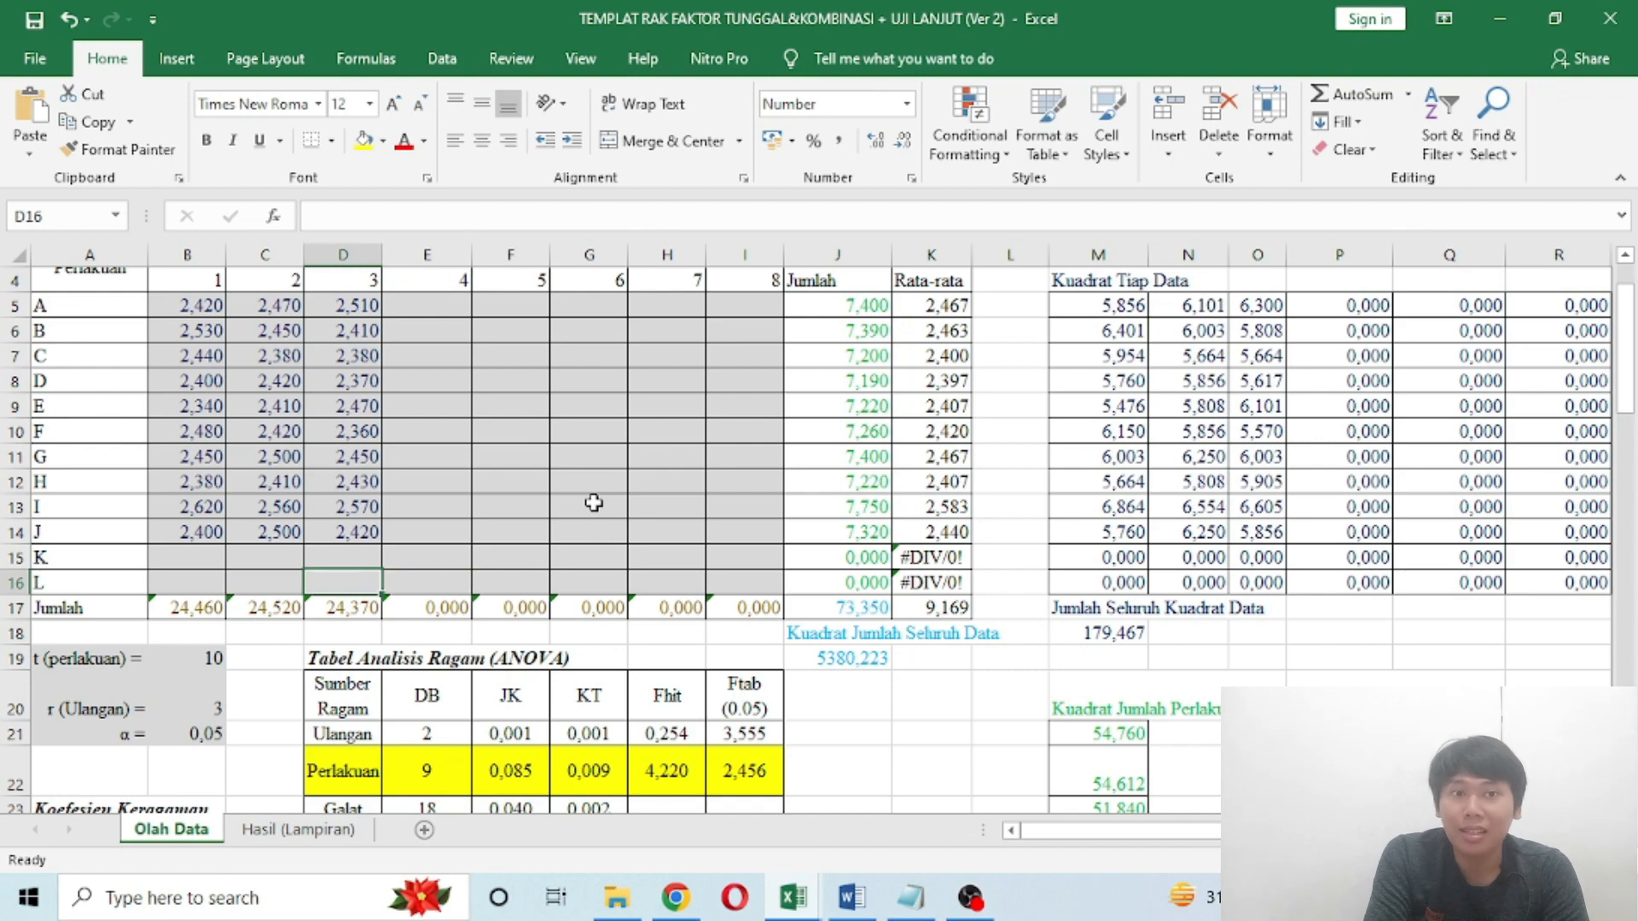
# Step: Look through the third Ulangan column, from the sheet title down to the empty treatment rows
pyautogui.press('Up')
pyautogui.press('Up')
pyautogui.press('Up')
pyautogui.press('Up')
pyautogui.press('Up')
pyautogui.press('Up')
pyautogui.press('Up')
pyautogui.press('Up')
pyautogui.press('Up')
pyautogui.press('Up')
pyautogui.press('Up')
pyautogui.press('Up')
pyautogui.press('Up')
pyautogui.press('Up')
pyautogui.press('Up')
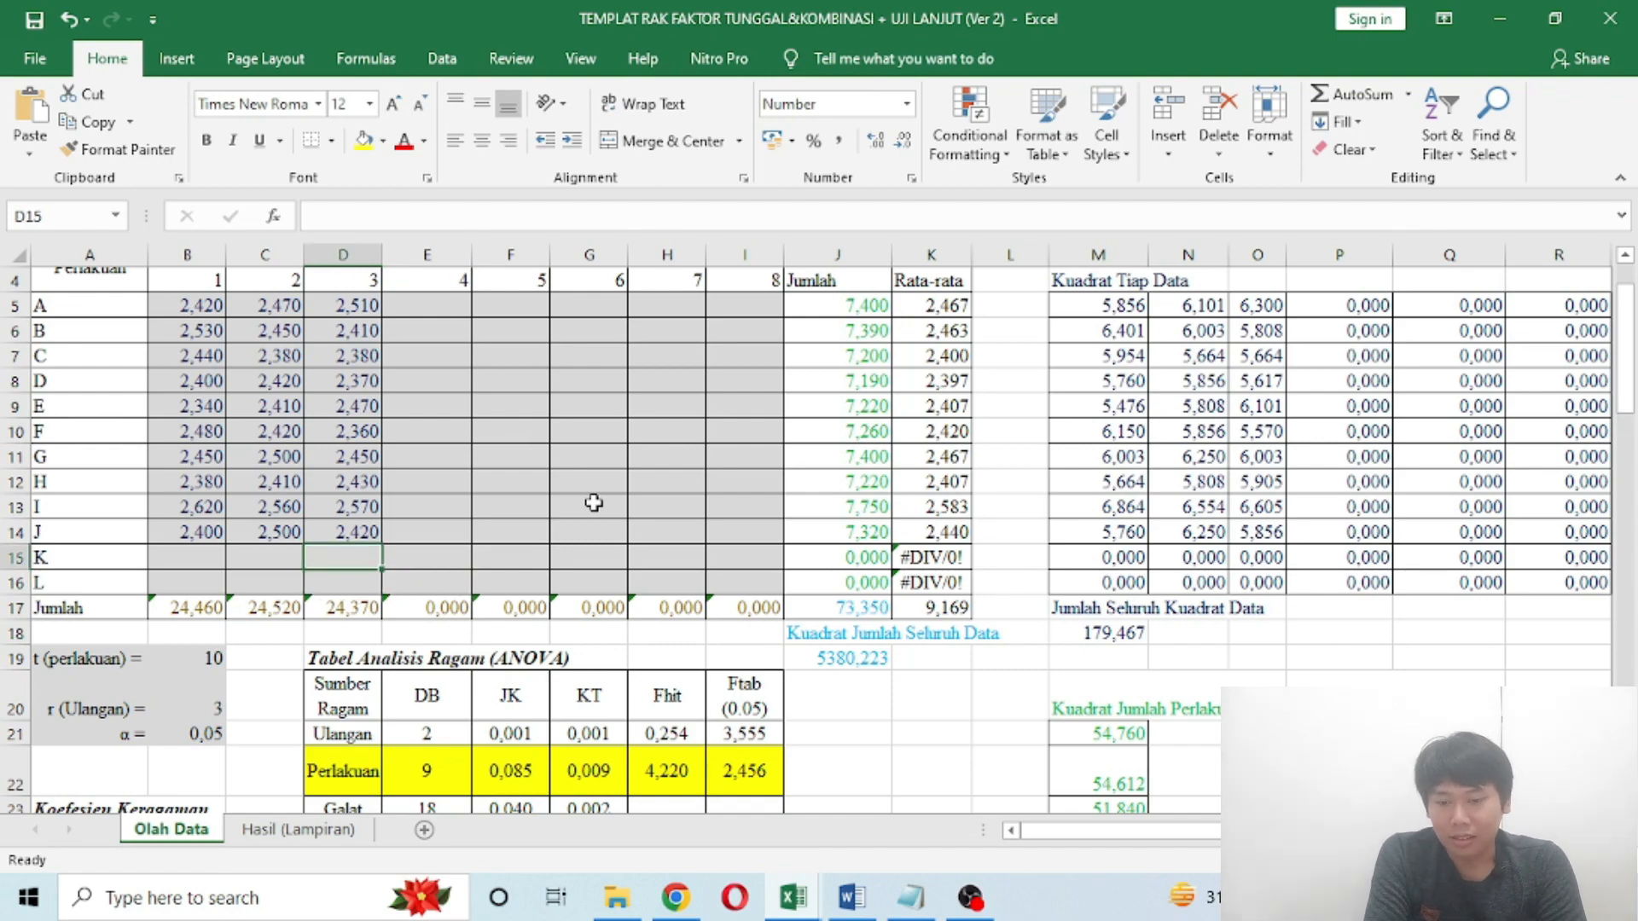
pyautogui.press('Down')
pyautogui.press('Down')
pyautogui.press('Down')
pyautogui.press('Down')
pyautogui.press('Down')
pyautogui.press('Down')
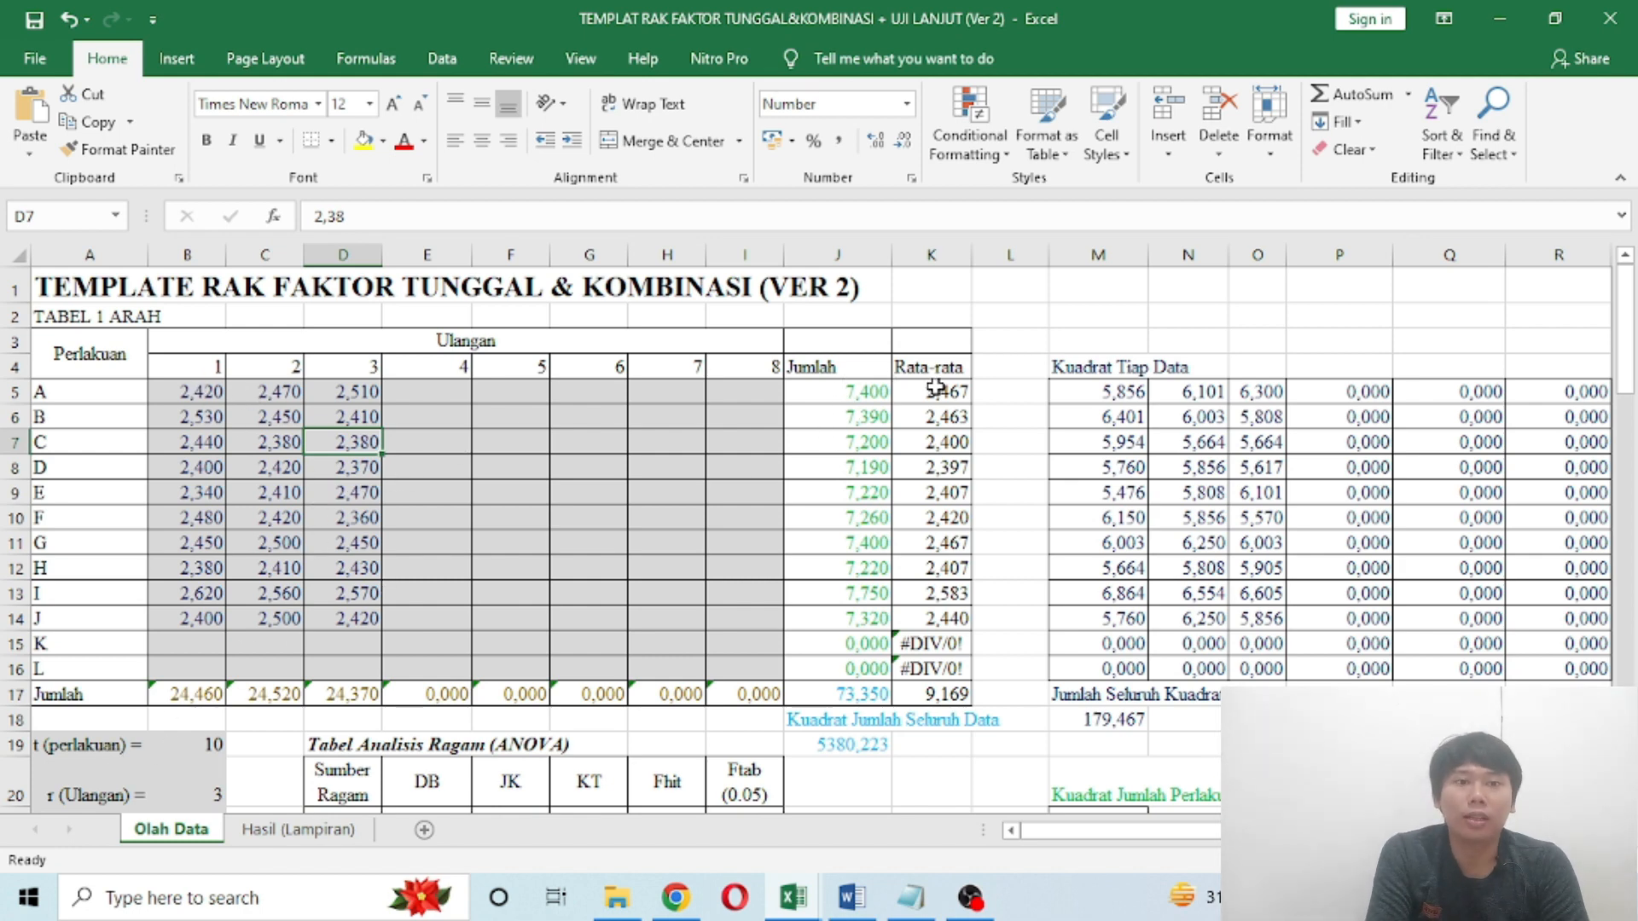
# Step: Select the parameter block A19:B21 holding t (perlakuan), r (Ulangan) and α
pyautogui.click(106, 754)
pyautogui.hotkey('shift', 'Down')
pyautogui.hotkey('shift', 'Down')
pyautogui.hotkey('shift', 'Down')
pyautogui.hotkey('shift', 'Up')
pyautogui.hotkey('shift', 'Right')
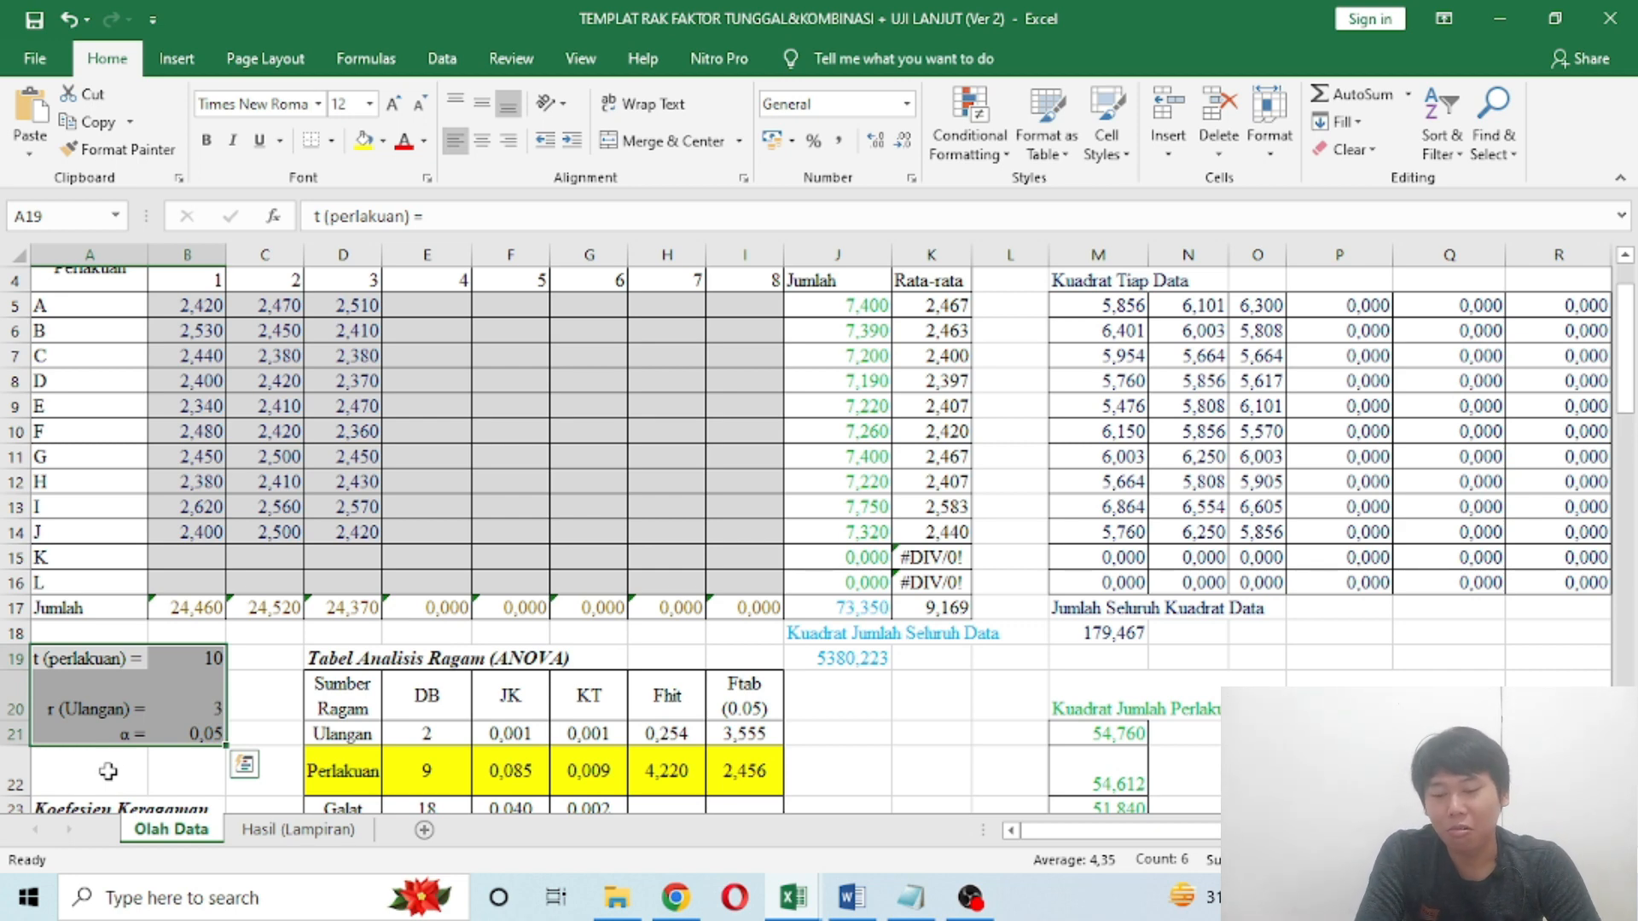
# Step: Check the α, r (Ulangan) and t (perlakuan) cells one by one, reselect their block, and return to cell B5
pyautogui.click(200, 729)
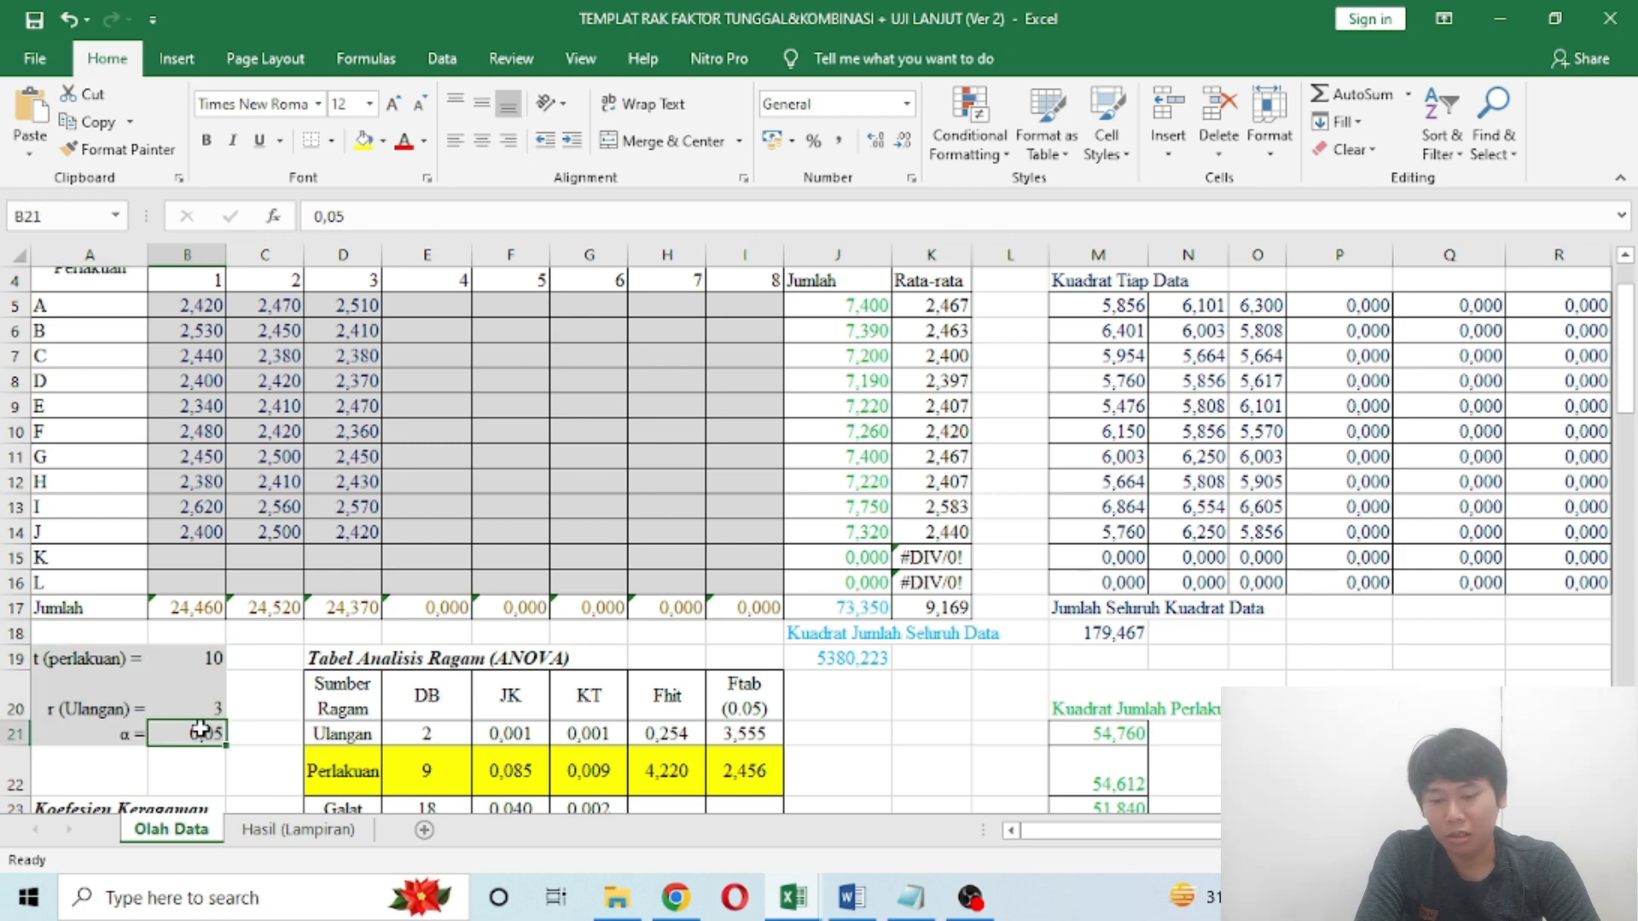
pyautogui.click(184, 715)
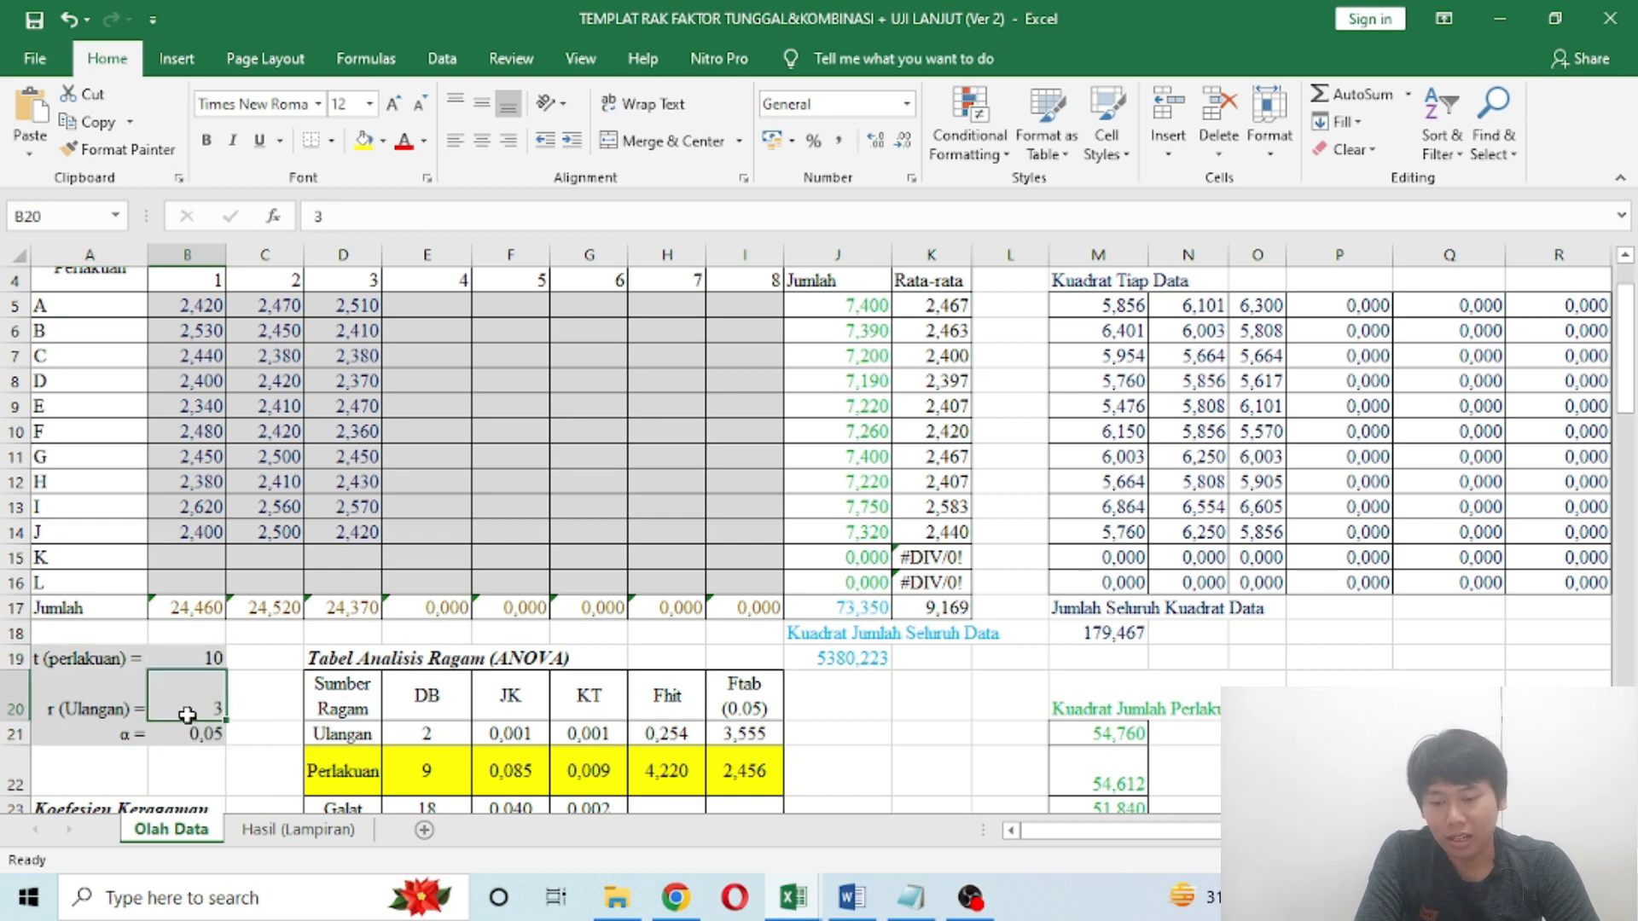
pyautogui.click(118, 731)
pyautogui.press('Right')
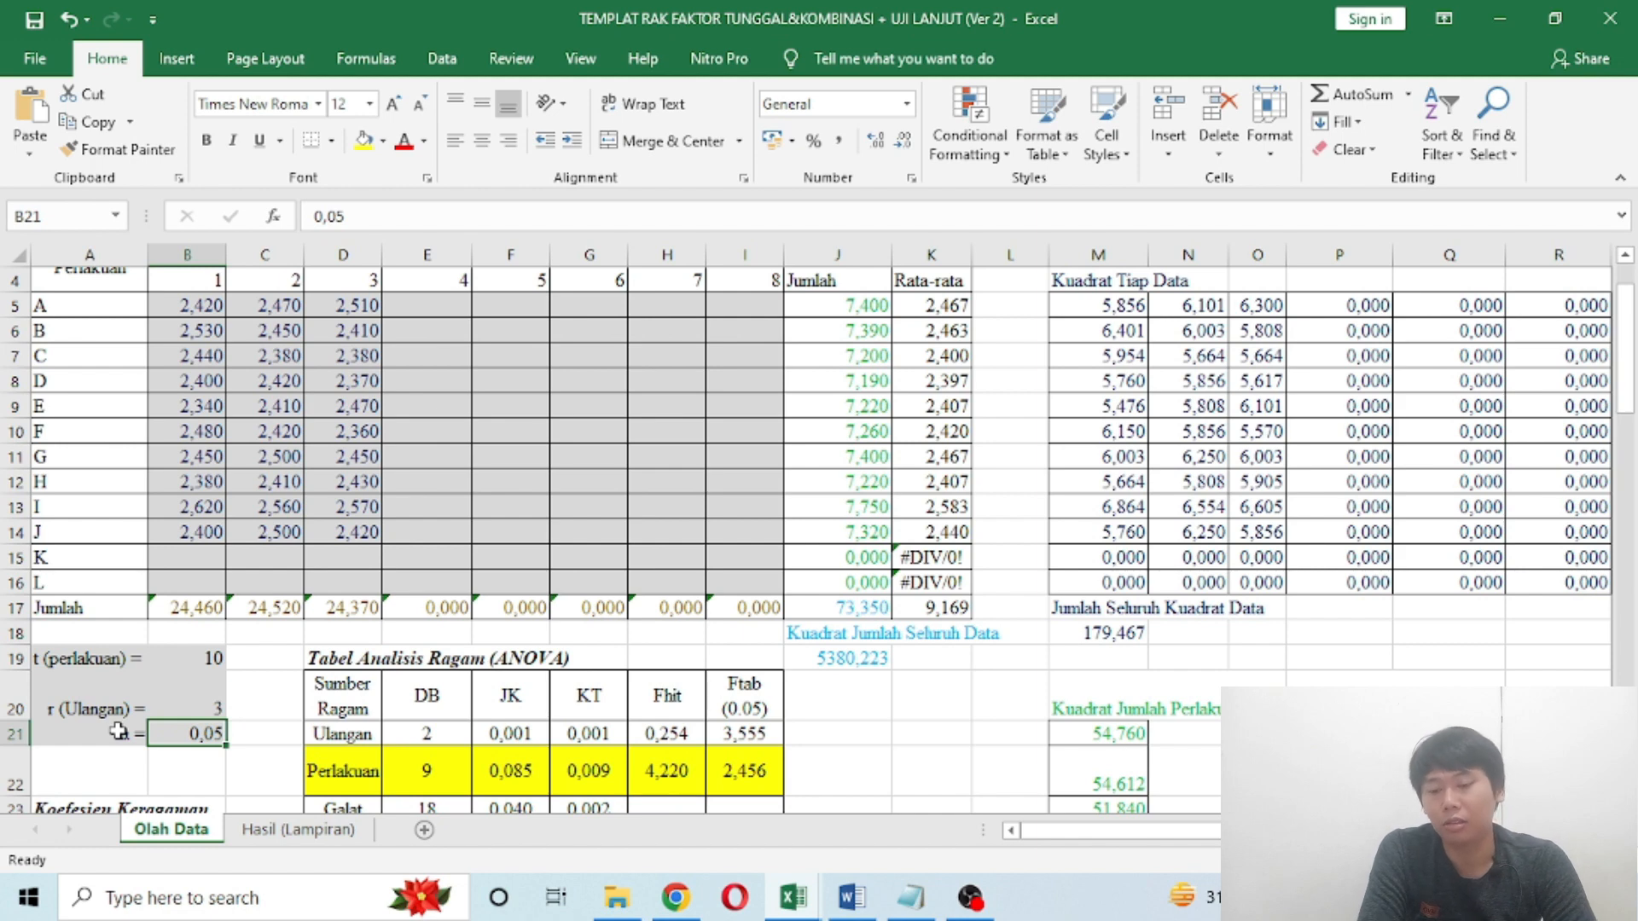
pyautogui.click(222, 715)
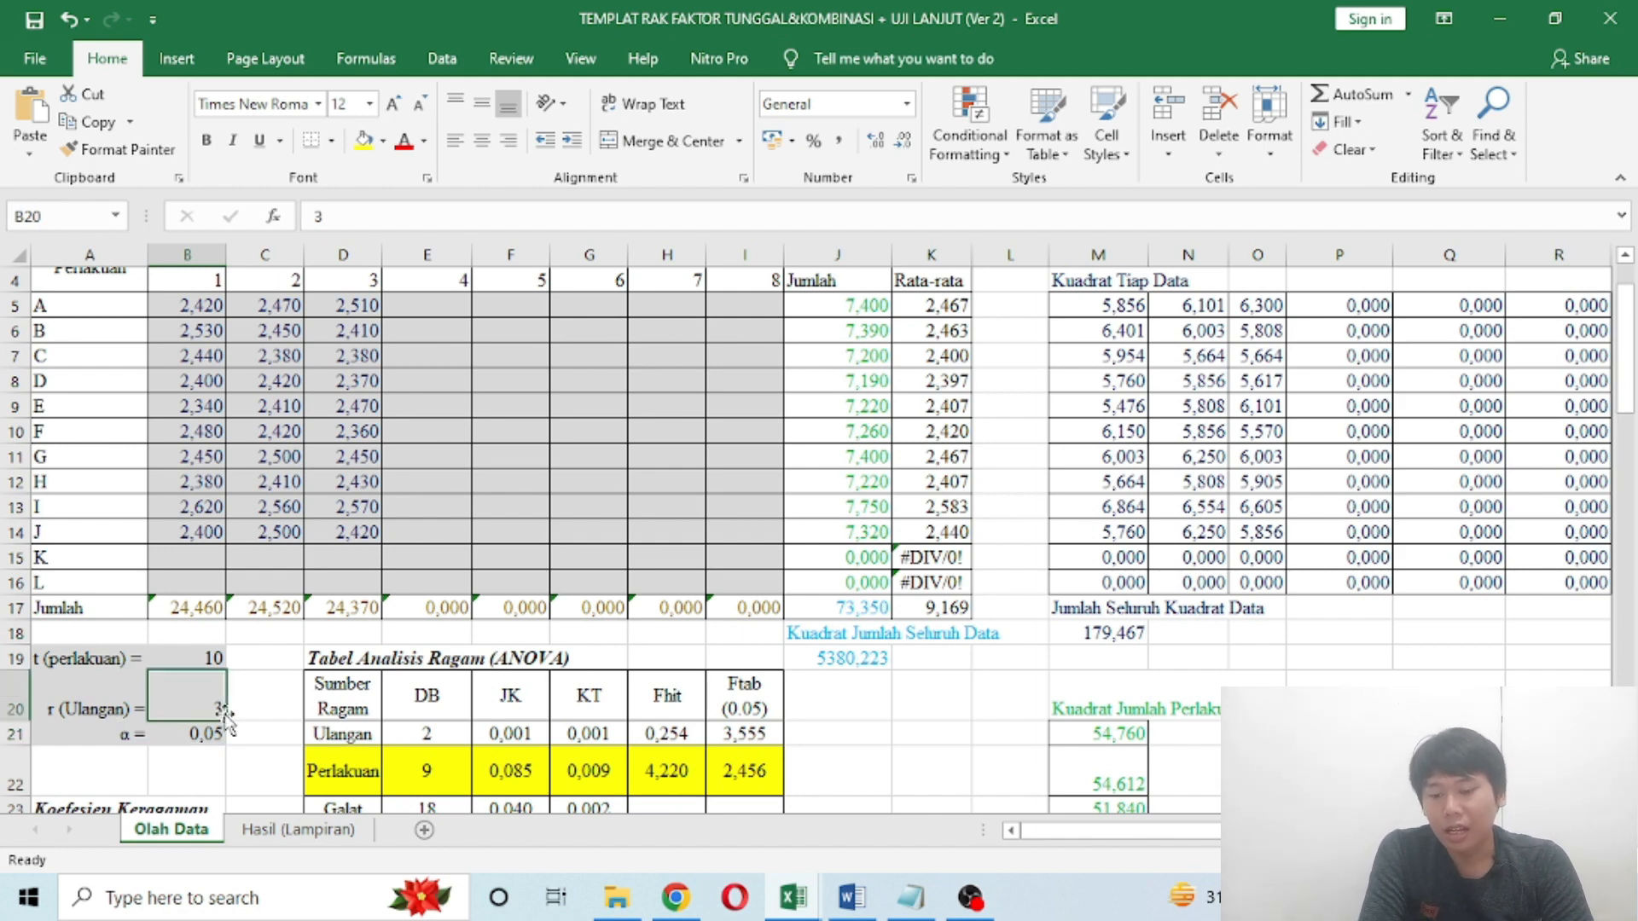
pyautogui.press('Up')
pyautogui.hotkey('shift', 'Down')
pyautogui.hotkey('shift', 'Down')
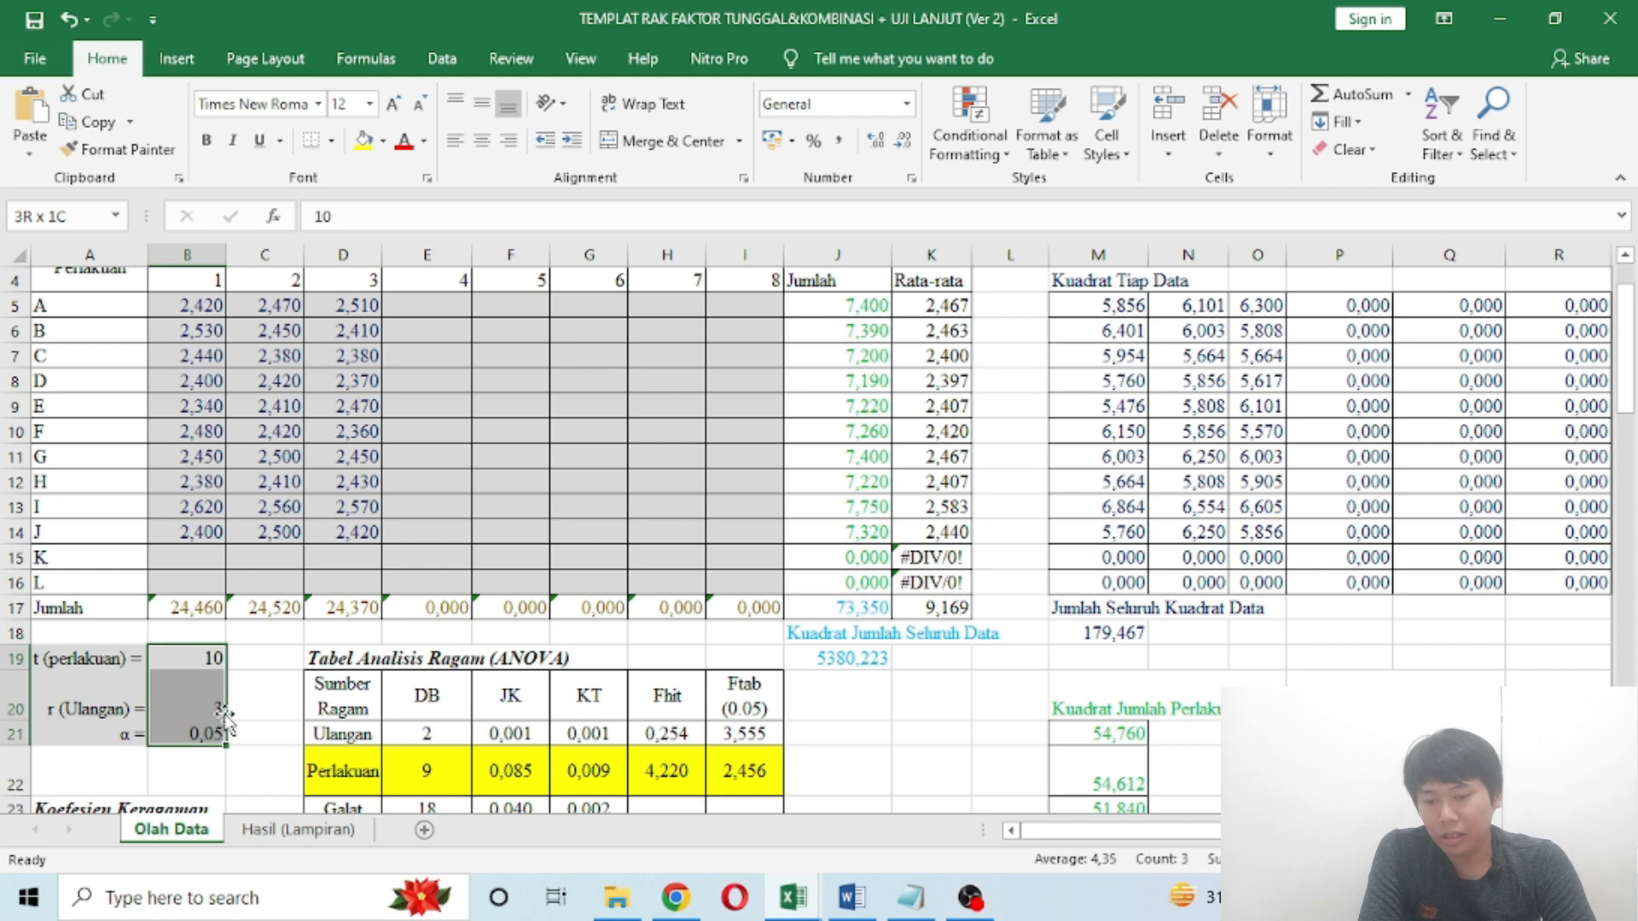
pyautogui.hotkey('shift', 'Left')
pyautogui.click(211, 307)
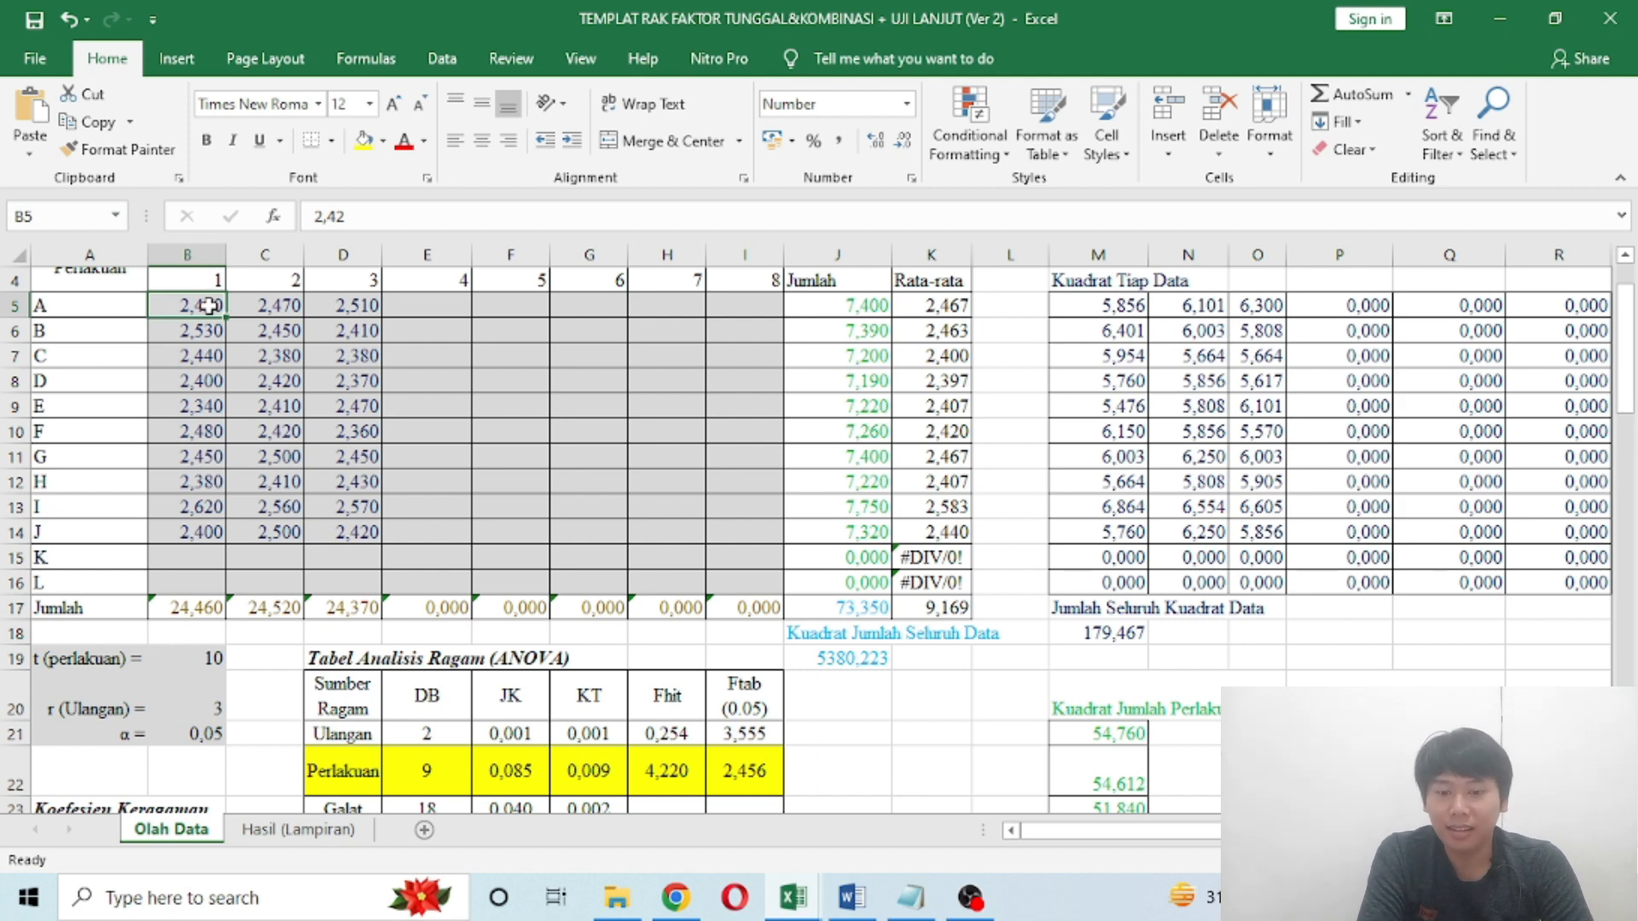
# Step: Examine the Tabel Analisis Ragam (ANOVA) from its title to the Total row, and the Koefesien Keragaman percentage
pyautogui.click(351, 664)
pyautogui.press('Down')
pyautogui.press('Down')
pyautogui.press('Down')
pyautogui.press('Down')
pyautogui.press('Down')
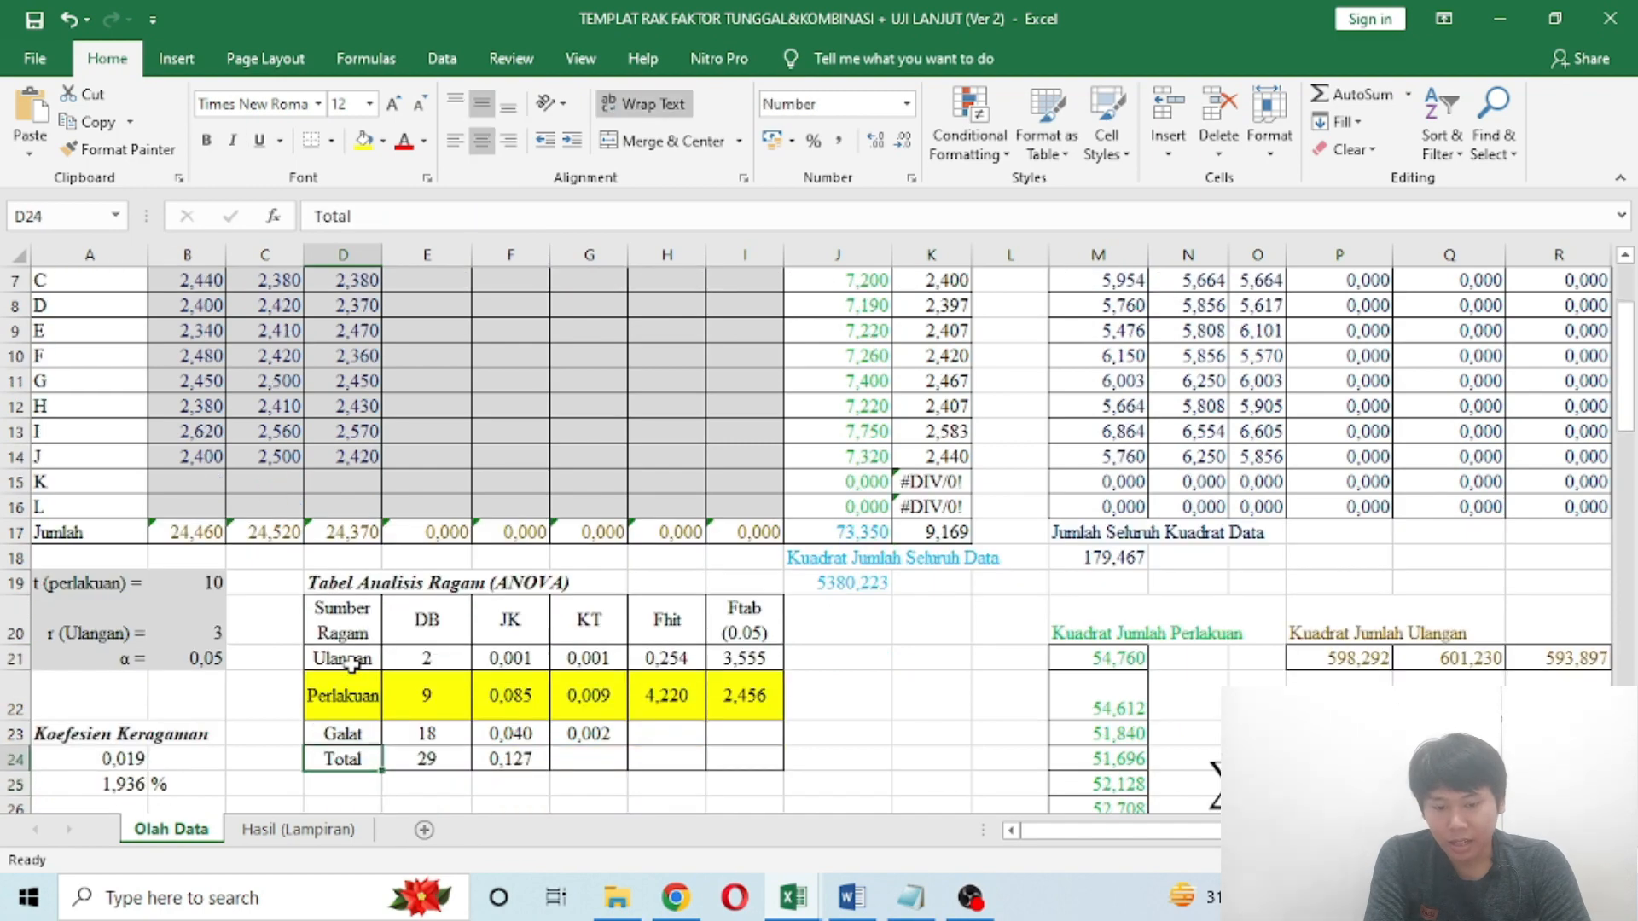
pyautogui.press('Right')
pyautogui.press('Right')
pyautogui.press('Right')
pyautogui.press('Up')
pyautogui.press('Up')
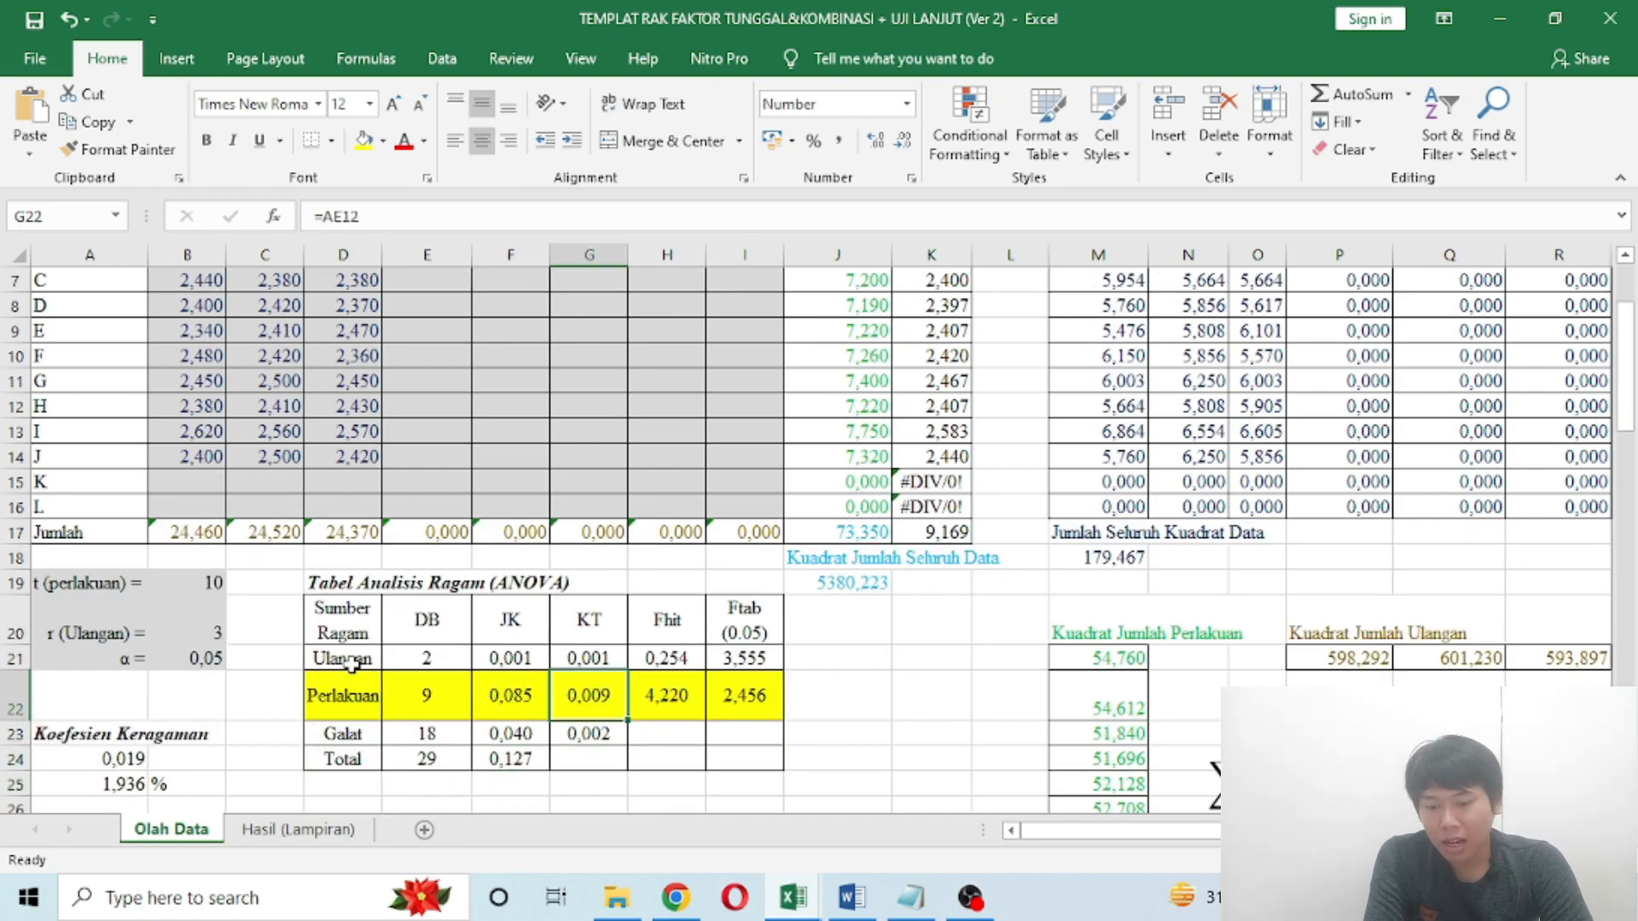
pyautogui.click(72, 736)
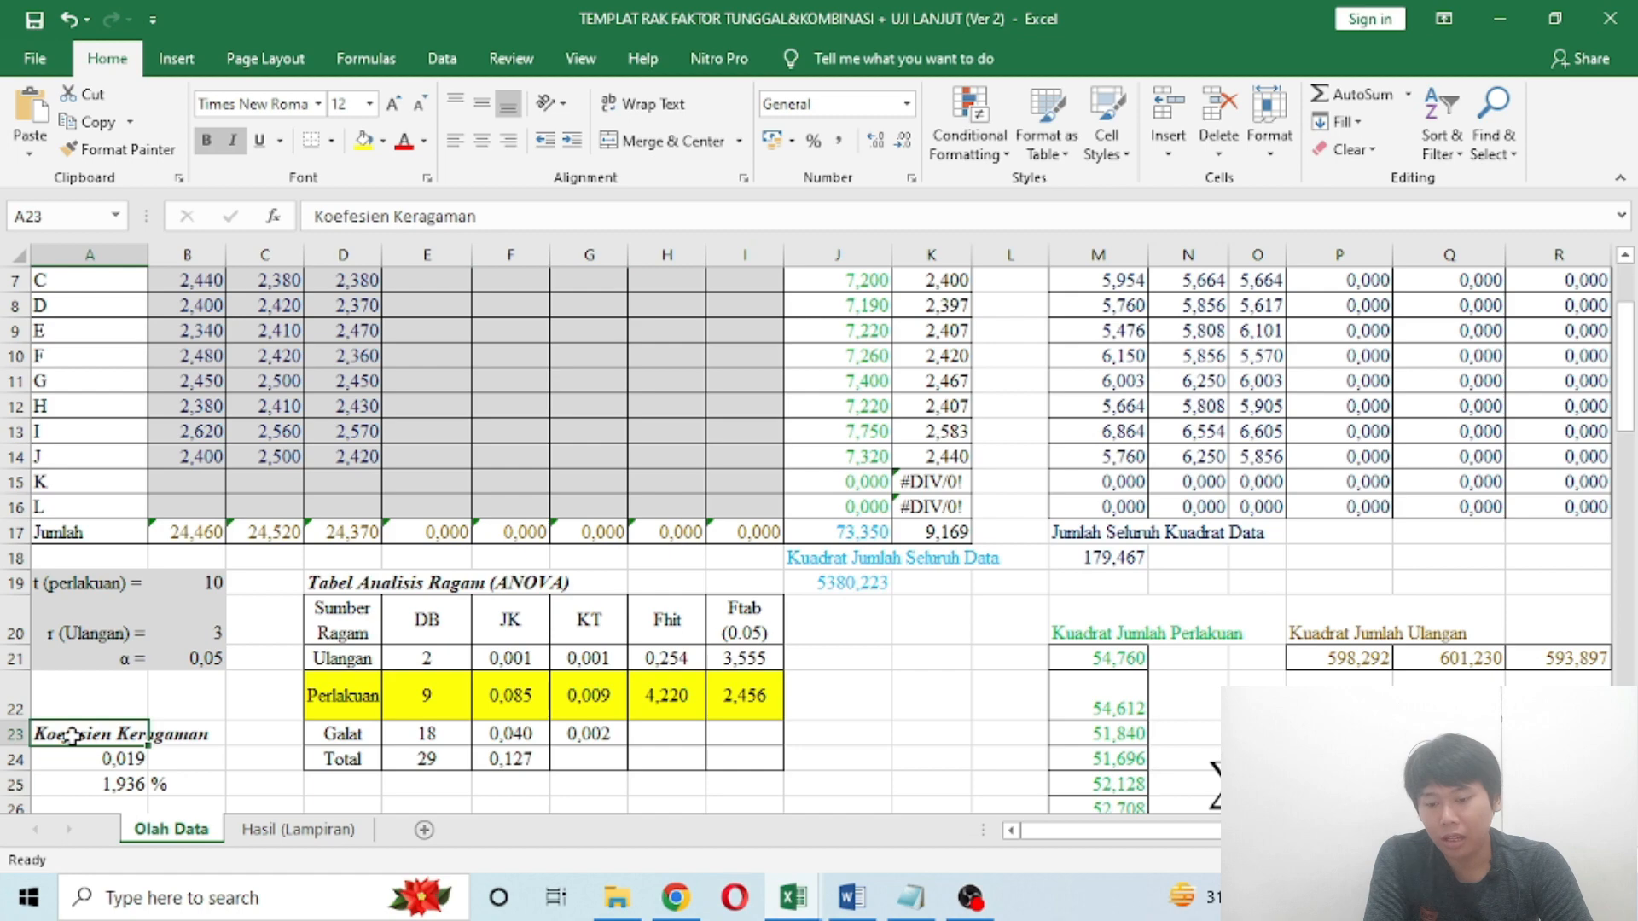
pyautogui.click(130, 794)
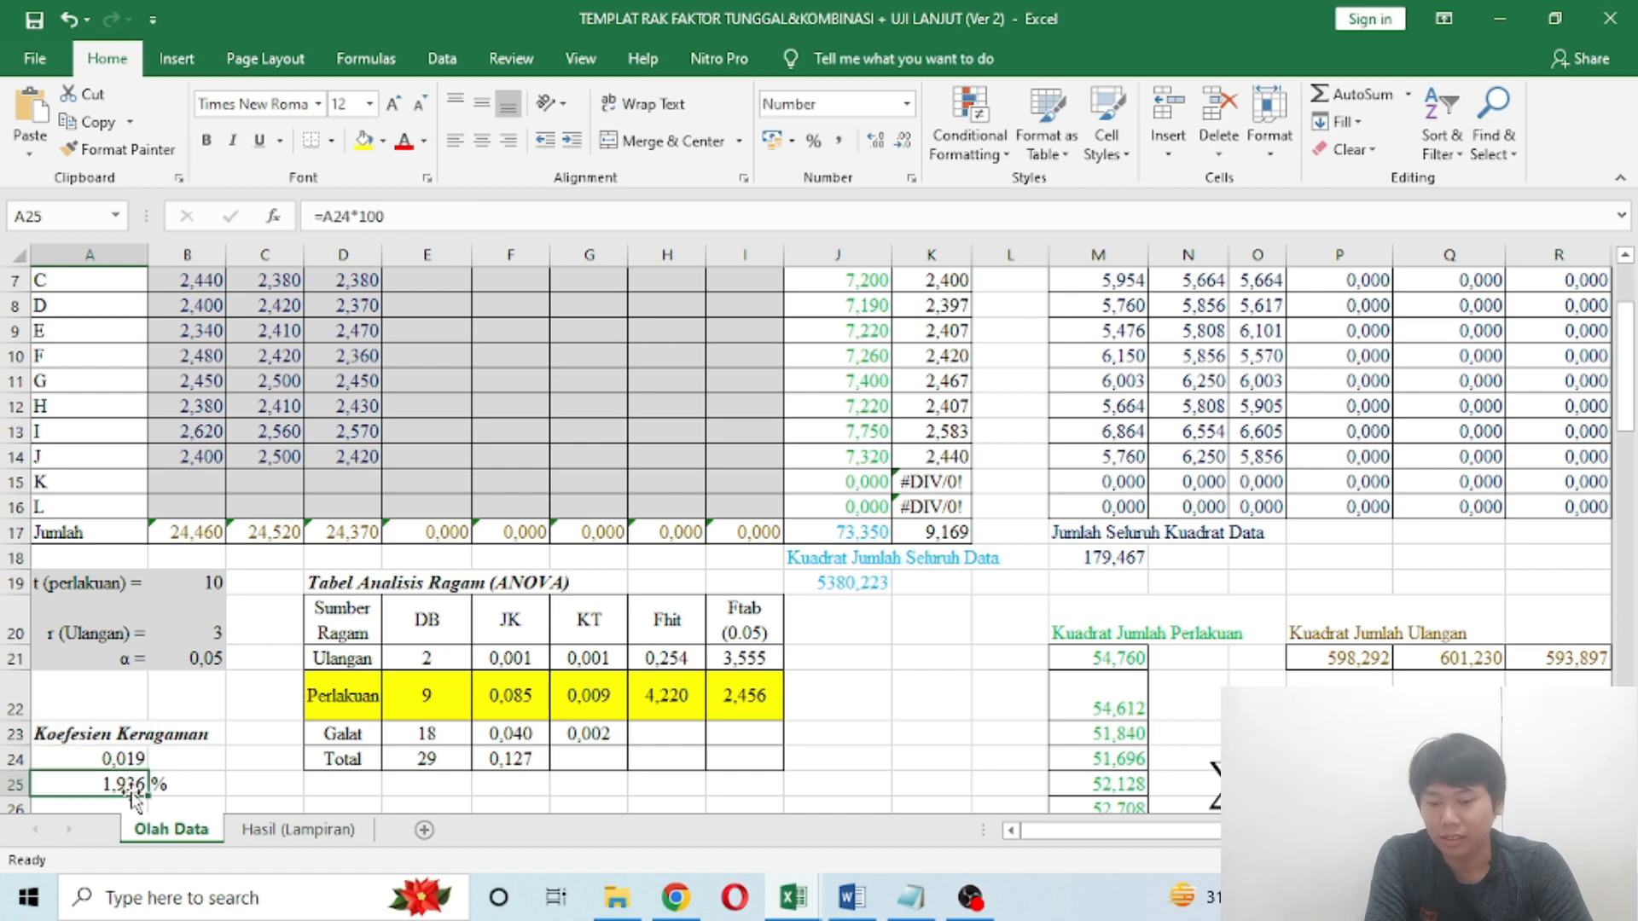
# Step: Open the Hasil (Lampiran) sheet and read through its worked calculations down to the F hitung section
pyautogui.click(352, 832)
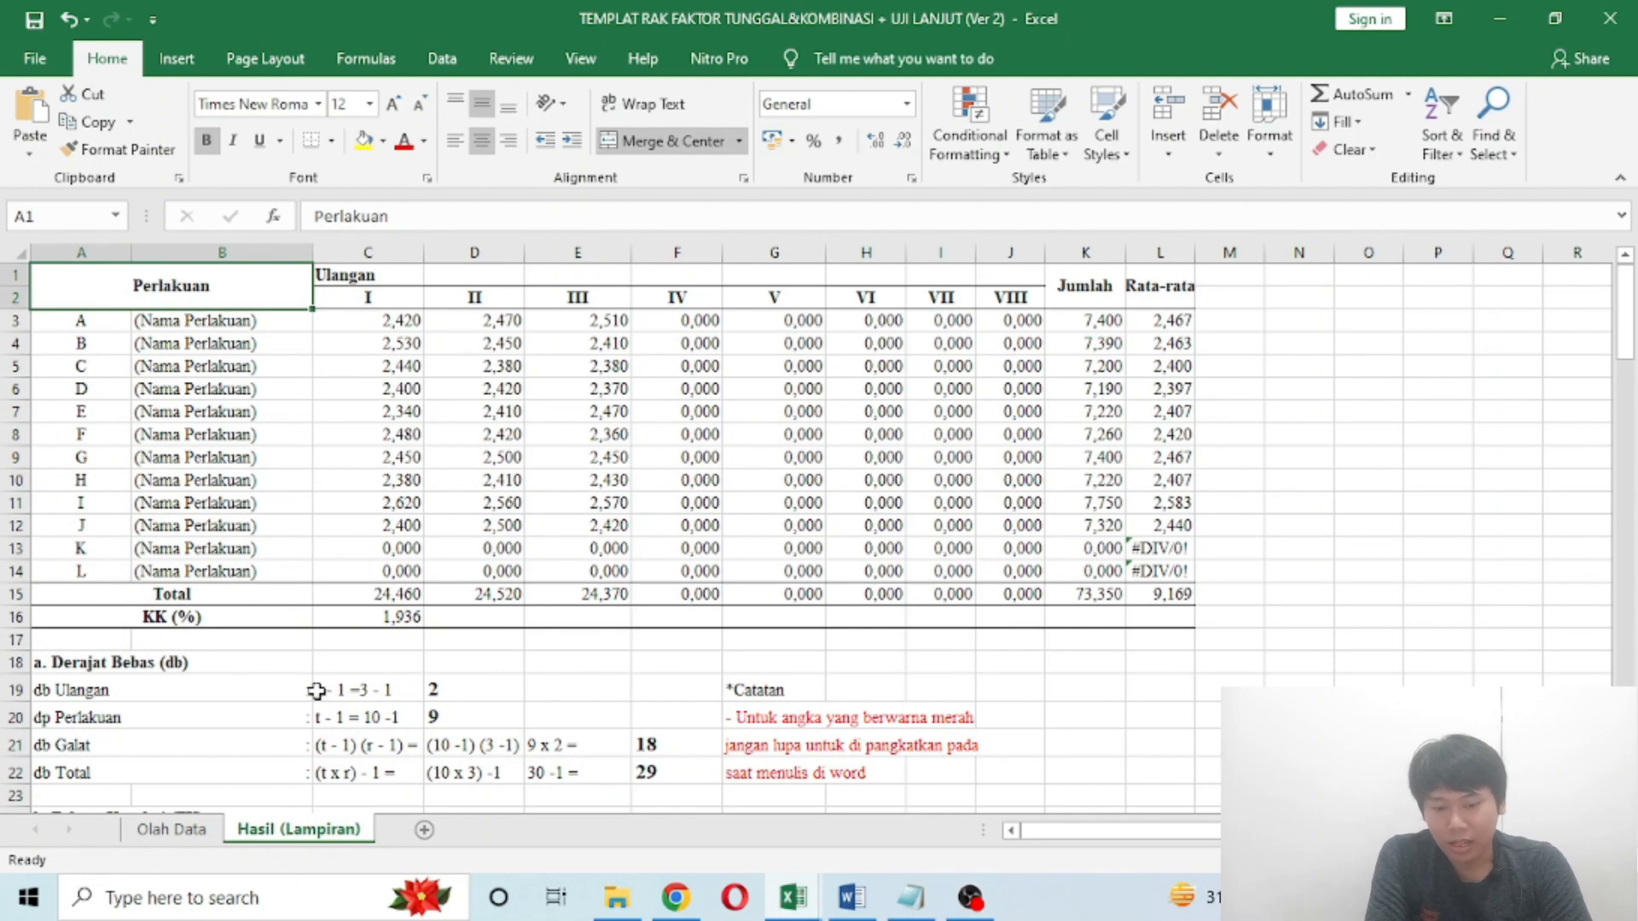
pyautogui.click(316, 691)
pyautogui.press('Down')
pyautogui.press('Down')
pyautogui.press('Down')
pyautogui.press('Down')
pyautogui.press('Down')
pyautogui.press('Down')
pyautogui.press('Down')
pyautogui.press('Down')
pyautogui.press('Down')
pyautogui.press('Down')
pyautogui.press('Down')
pyautogui.press('Down')
pyautogui.press('Down')
pyautogui.press('Down')
pyautogui.press('Down')
pyautogui.press('Down')
pyautogui.press('Down')
pyautogui.press('Down')
pyautogui.press('Down')
pyautogui.press('Down')
pyautogui.press('Down')
pyautogui.press('Down')
pyautogui.press('Down')
pyautogui.press('Down')
pyautogui.press('Down')
pyautogui.press('Down')
pyautogui.press('Down')
pyautogui.press('Down')
pyautogui.press('Down')
pyautogui.press('Down')
pyautogui.press('Down')
pyautogui.press('Down')
pyautogui.press('Down')
pyautogui.press('Down')
pyautogui.press('Down')
pyautogui.press('Down')
pyautogui.press('Down')
pyautogui.press('Down')
pyautogui.press('Down')
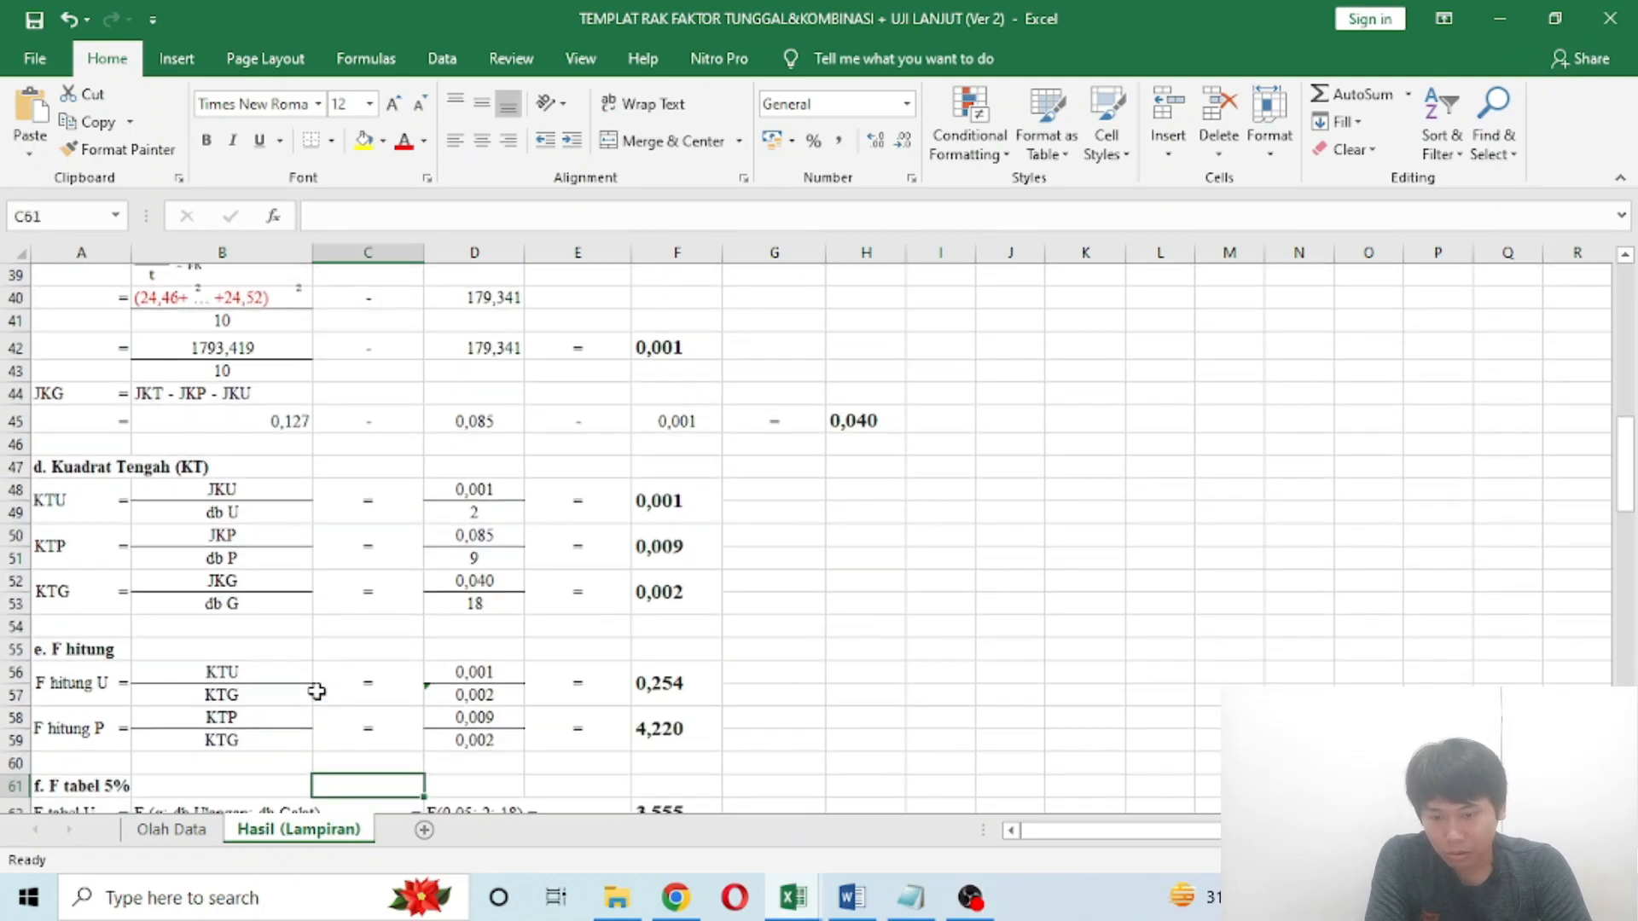
# Step: Examine the F tabel 5% and Koefesiensi Keragaman calculations and the analysis-of-variance summary table below them
pyautogui.press('Down')
pyautogui.press('Down')
pyautogui.press('Down')
pyautogui.press('Down')
pyautogui.press('Down')
pyautogui.press('Down')
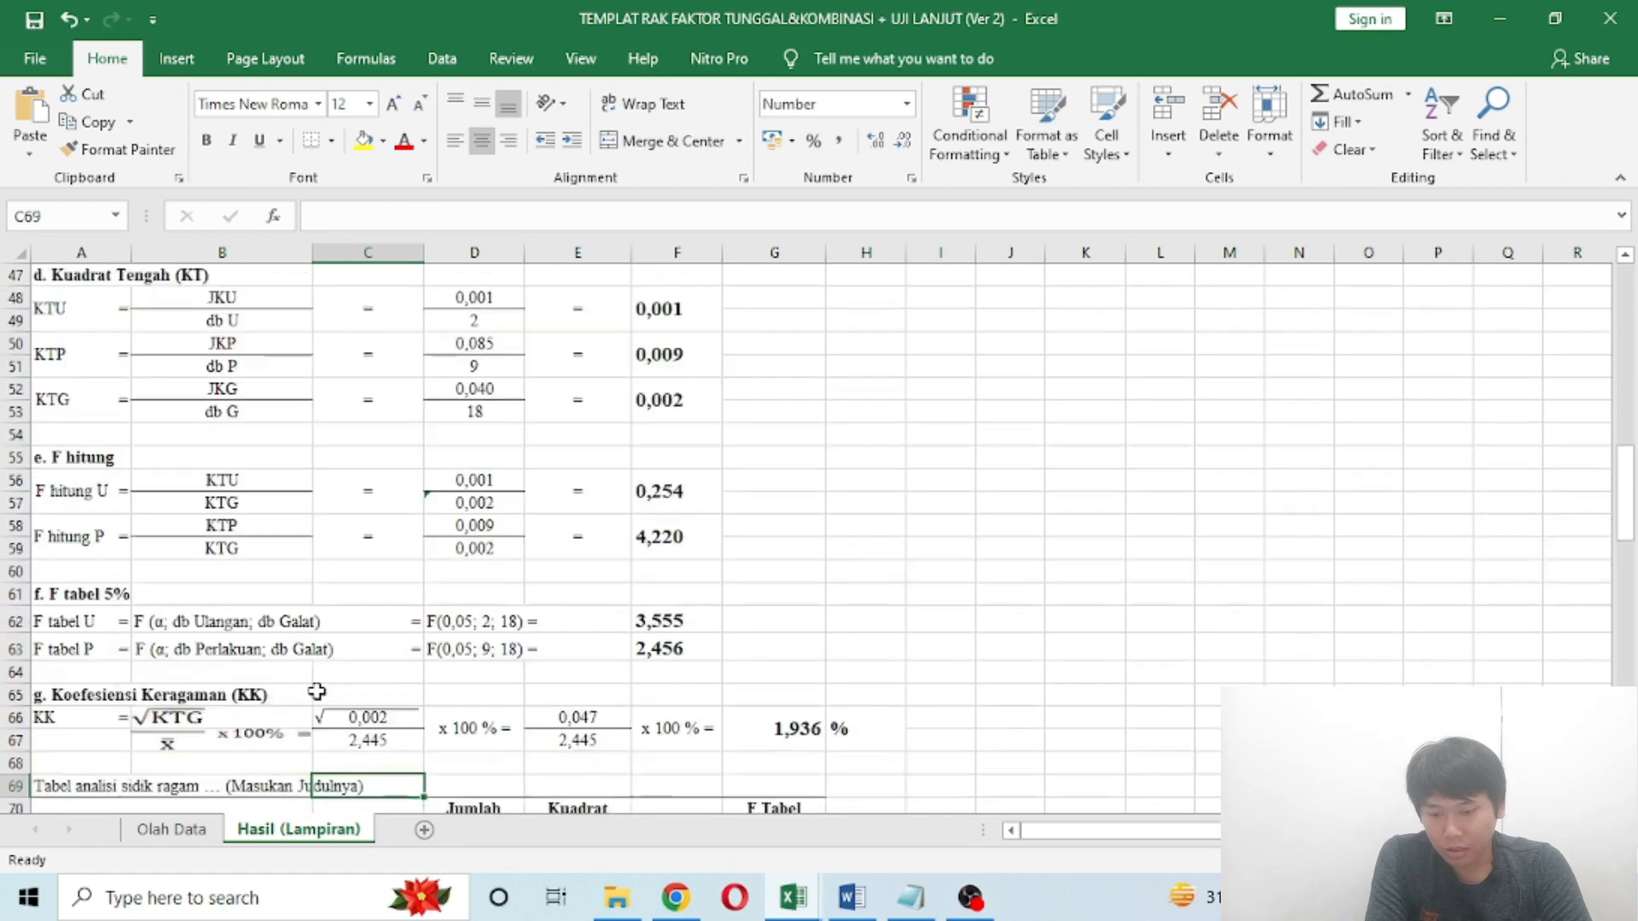
pyautogui.press('Down')
pyautogui.press('Down')
pyautogui.press('Down')
pyautogui.press('Down')
pyautogui.press('Down')
pyautogui.press('Down')
pyautogui.press('Down')
pyautogui.press('Down')
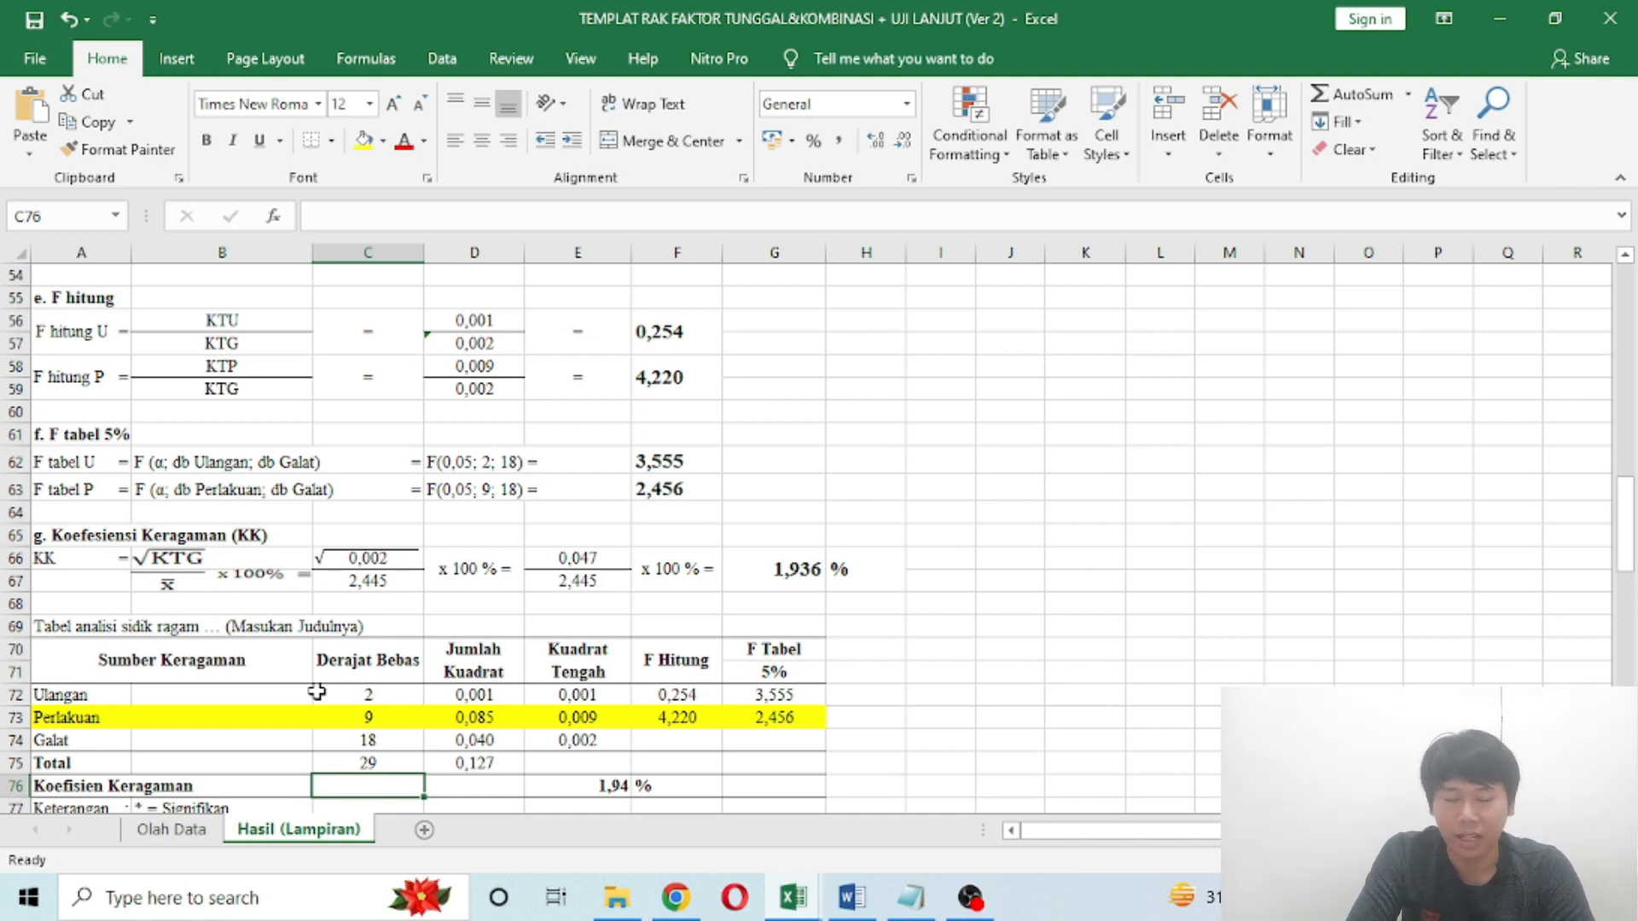
pyautogui.press('Down')
pyautogui.press('Down')
pyautogui.press('Down')
pyautogui.press('Down')
pyautogui.press('Down')
pyautogui.press('Down')
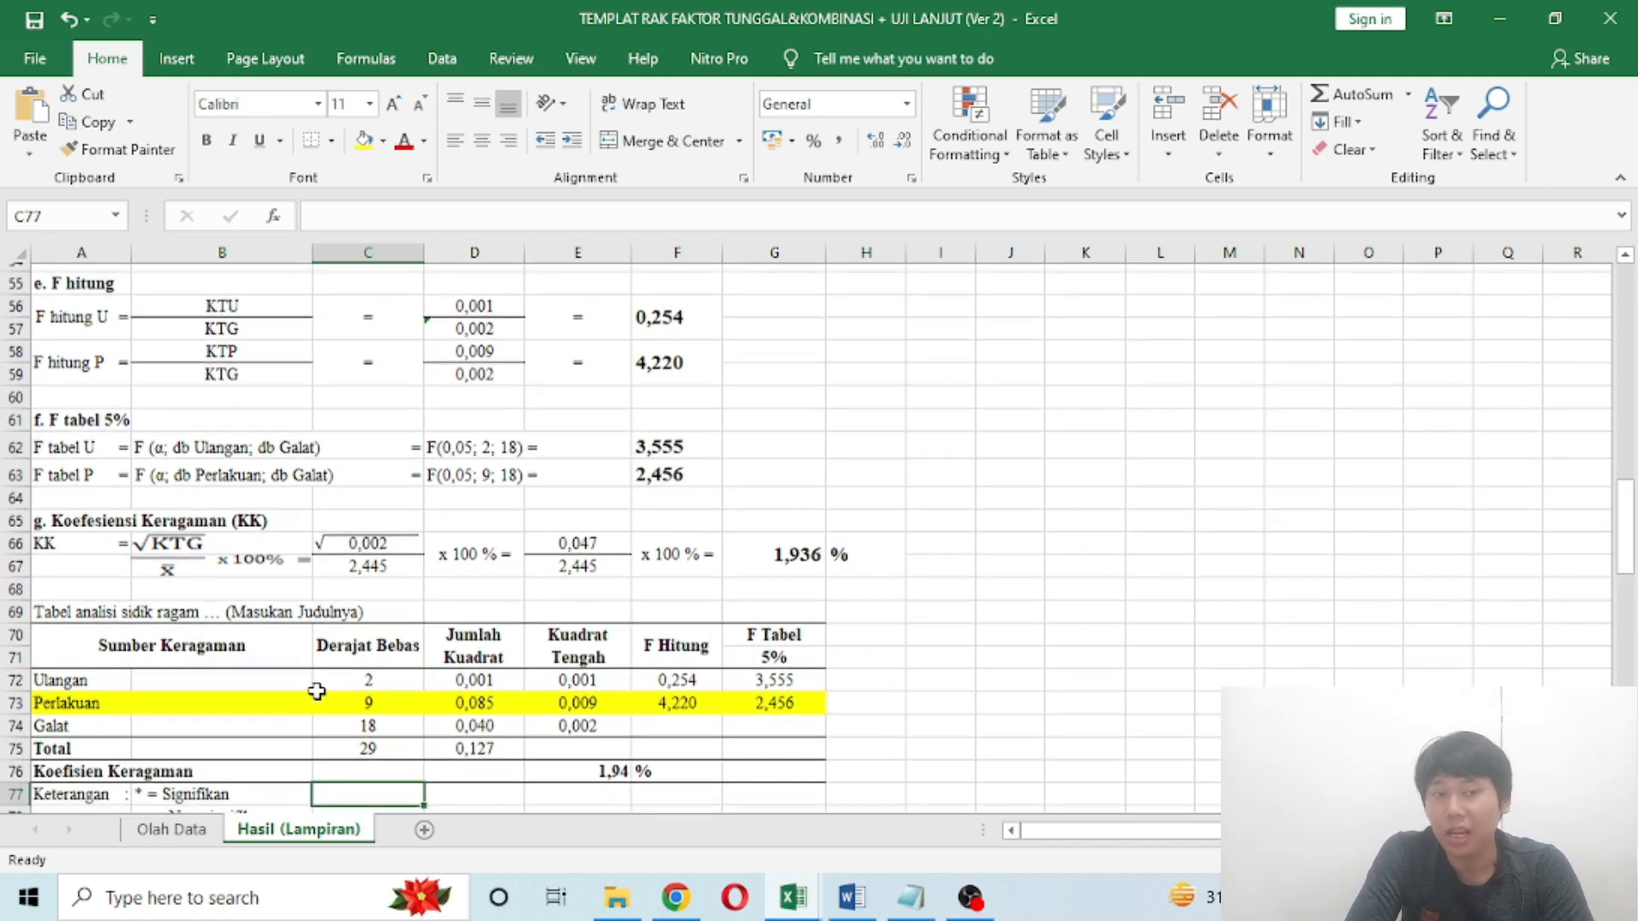
# Step: Read the Kriteria, Hipotesis and Kesimpulan sections, ending at the conclusion text in A88
pyautogui.press('Down')
pyautogui.press('Down')
pyautogui.press('Down')
pyautogui.press('Down')
pyautogui.press('Down')
pyautogui.press('Down')
pyautogui.press('Down')
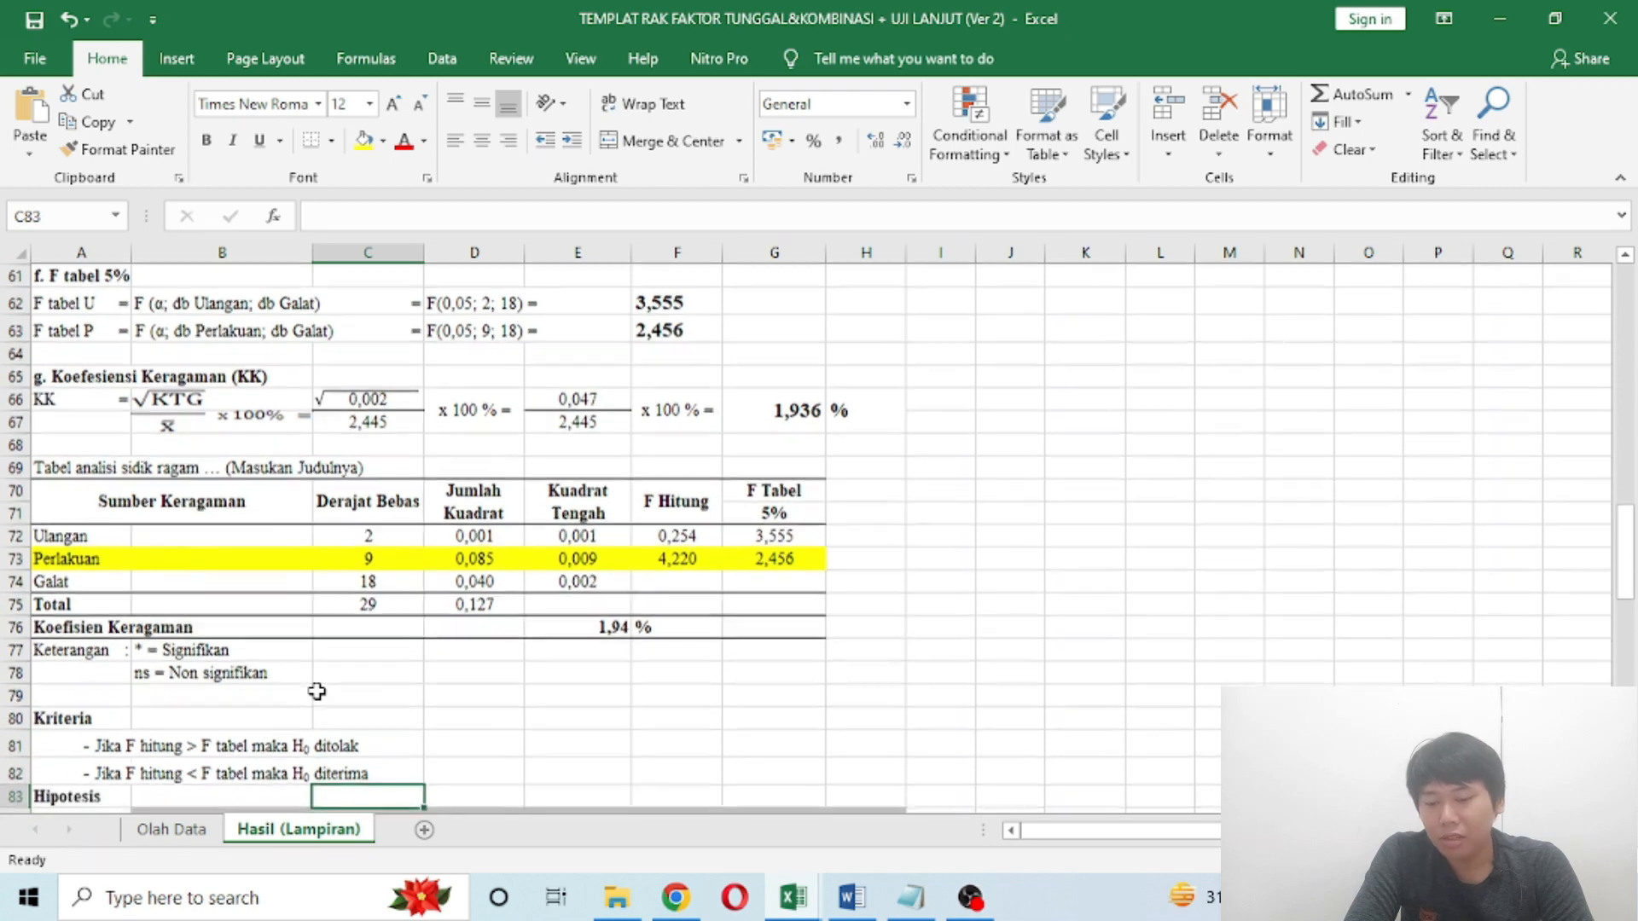
pyautogui.press('Left')
pyautogui.press('Up')
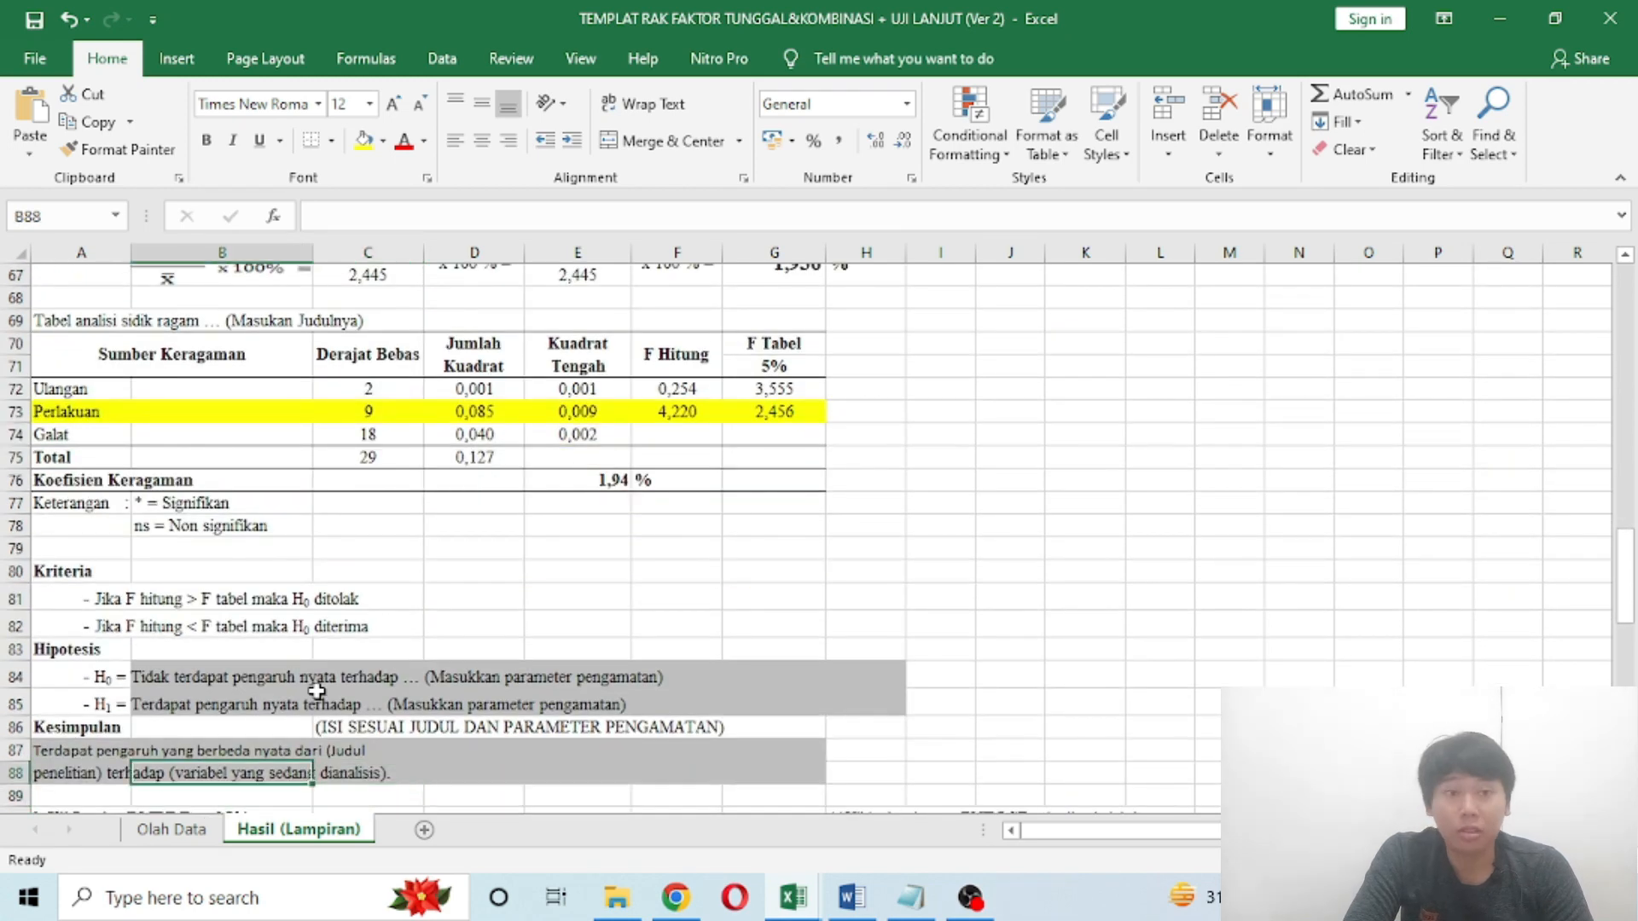
pyautogui.press('Left')
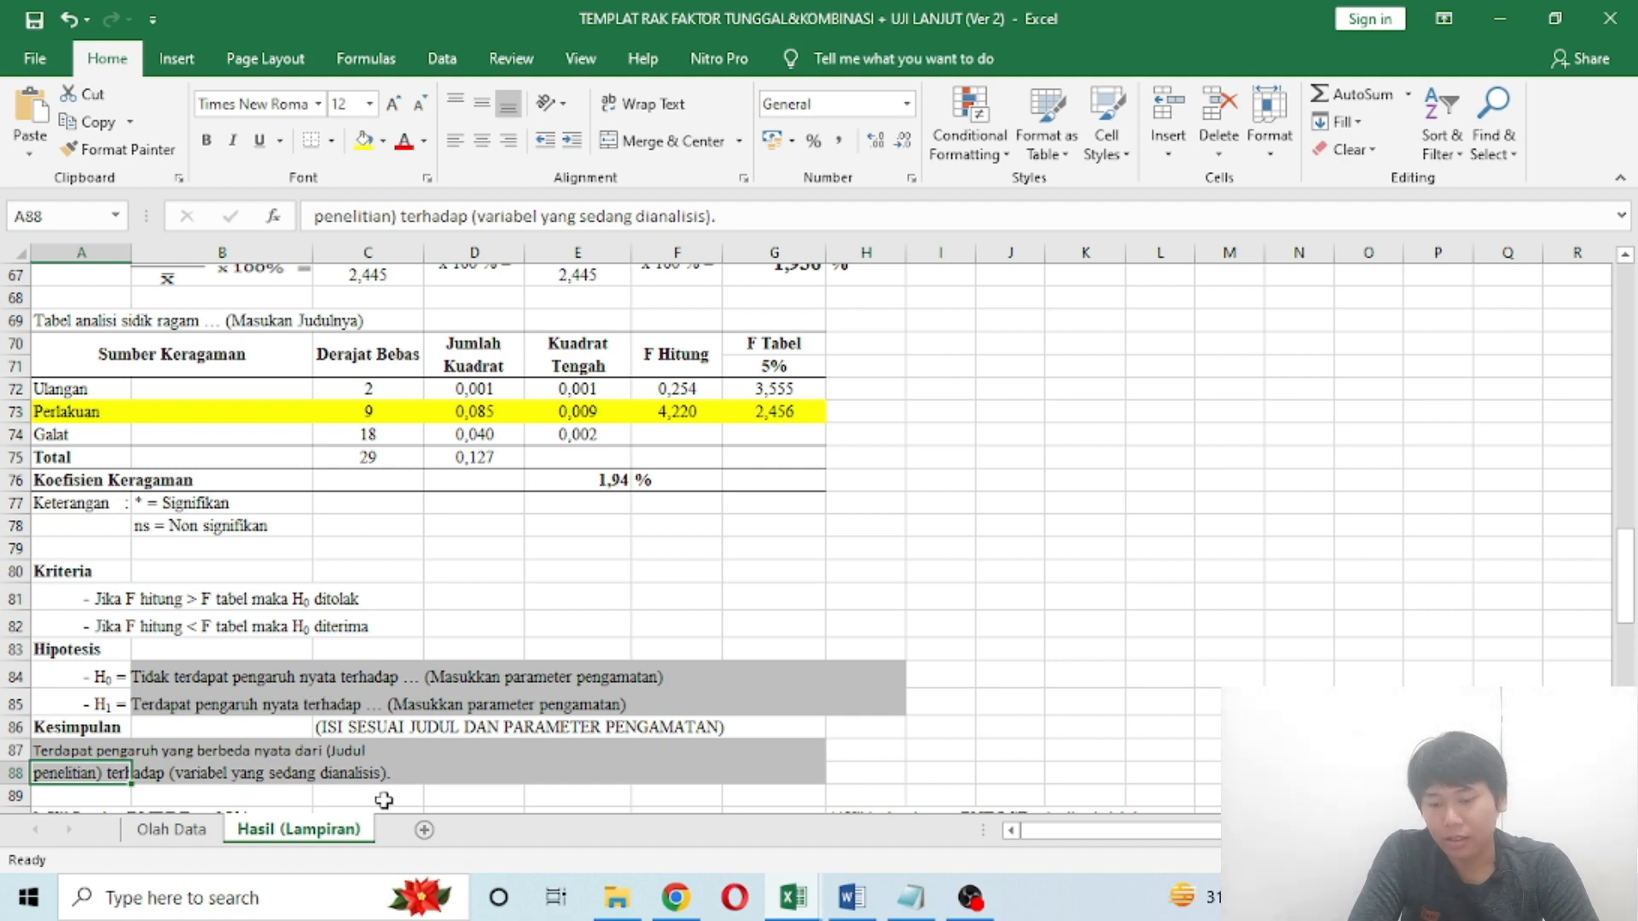
# Step: Return to the Olah Data sheet and inspect the Perlakuan row of the ANOVA table from its Fhit value back to column A
pyautogui.click(190, 834)
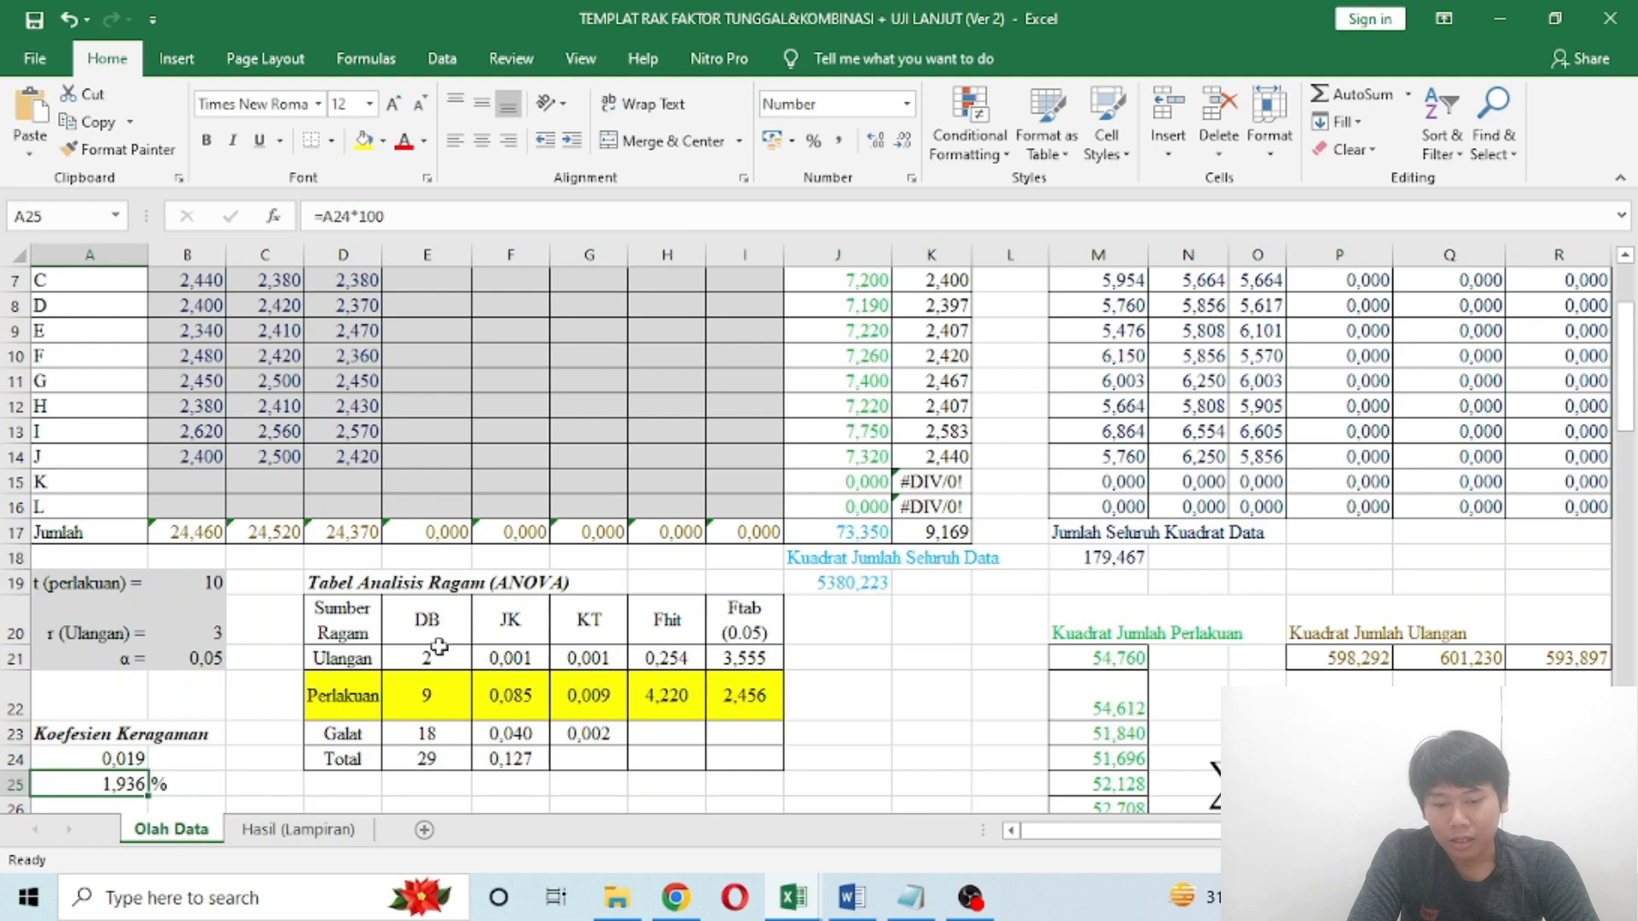
pyautogui.click(643, 695)
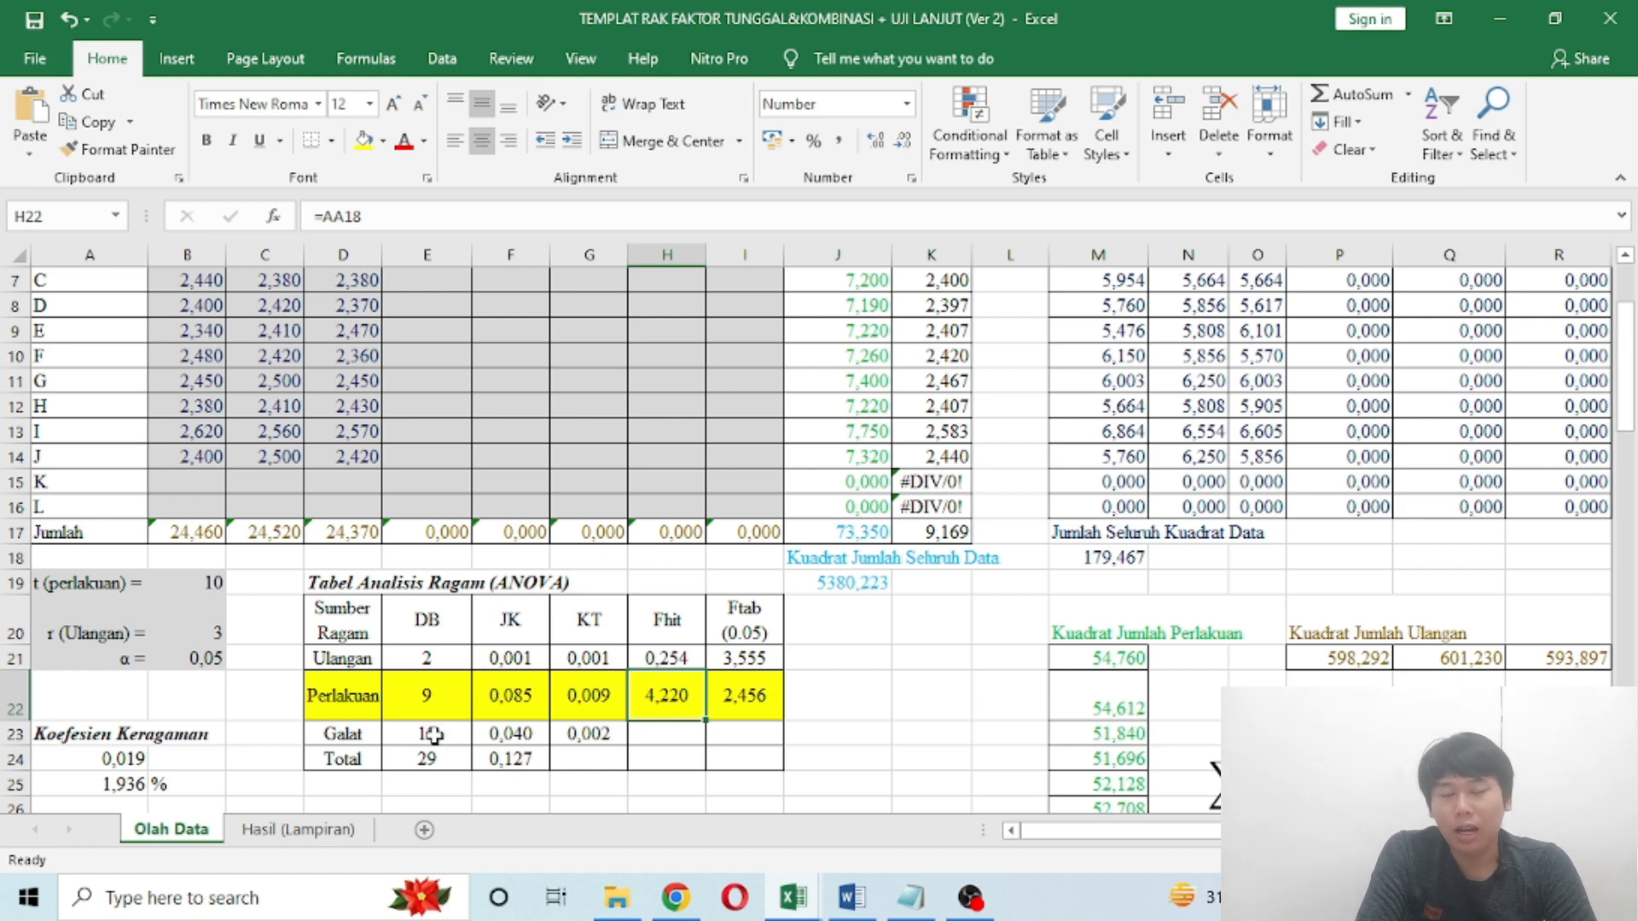
pyautogui.press('Left')
pyautogui.press('Left')
pyautogui.press('Left')
pyautogui.press('Left')
pyautogui.press('Left')
pyautogui.press('Left')
pyautogui.press('Left')
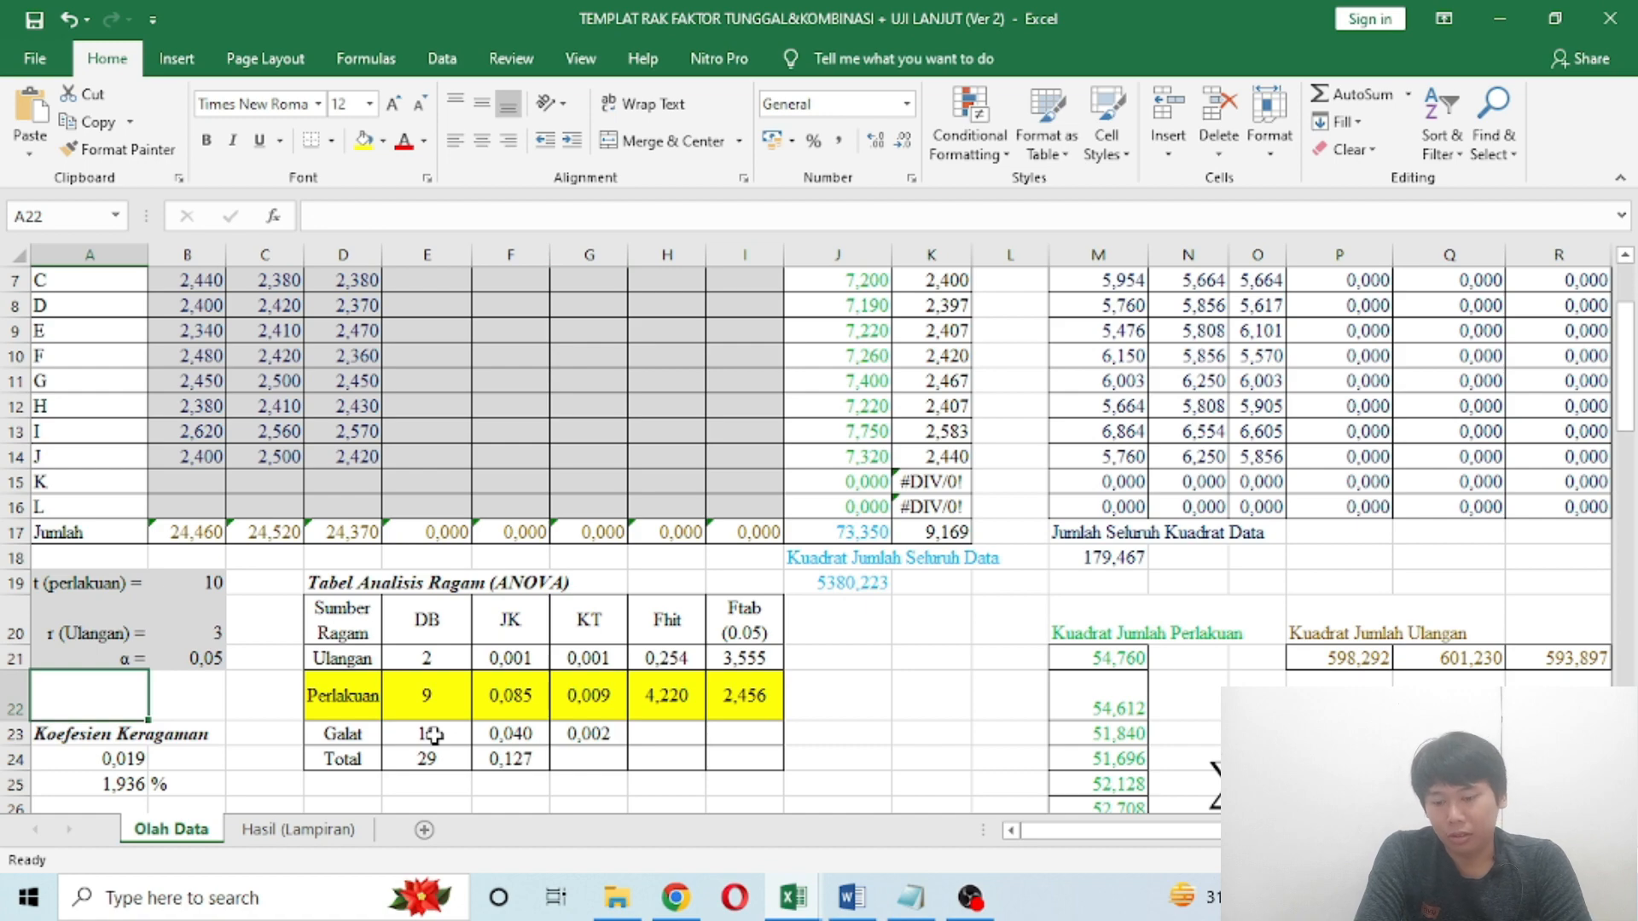
# Step: Go down to the UJI LANJUT section and examine the first entries of Nilai Rata-rata Perlakuan
pyautogui.press('Down')
pyautogui.press('Down')
pyautogui.press('Down')
pyautogui.press('Down')
pyautogui.press('Down')
pyautogui.press('Down')
pyautogui.press('Down')
pyautogui.press('Down')
pyautogui.press('Down')
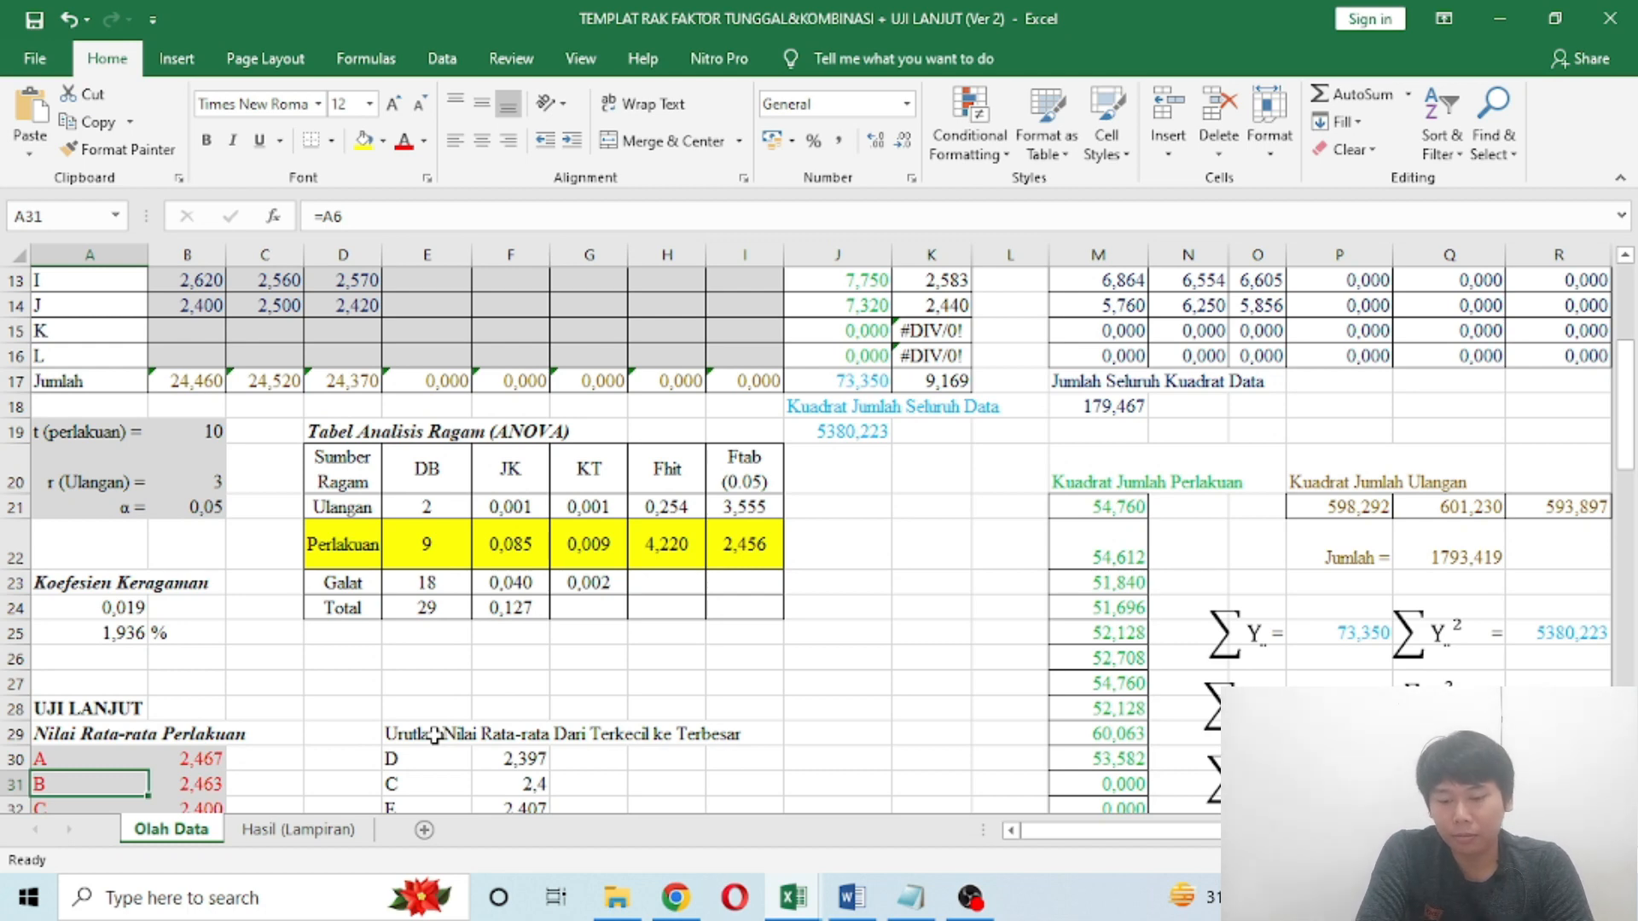
pyautogui.press('Up')
pyautogui.press('Right')
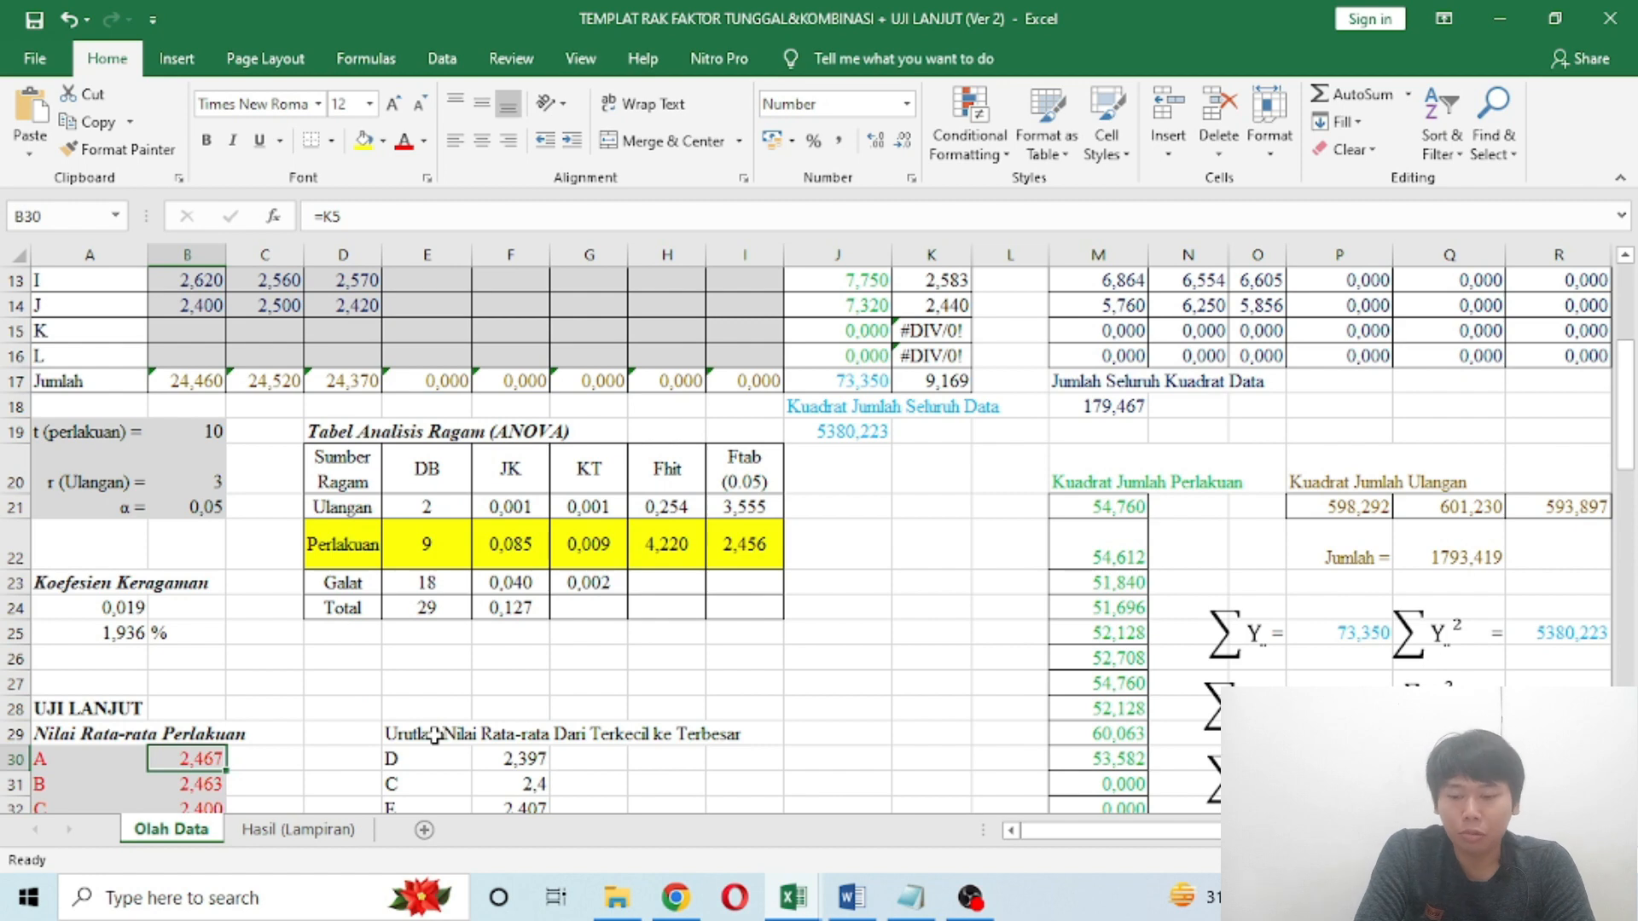
pyautogui.press('Left')
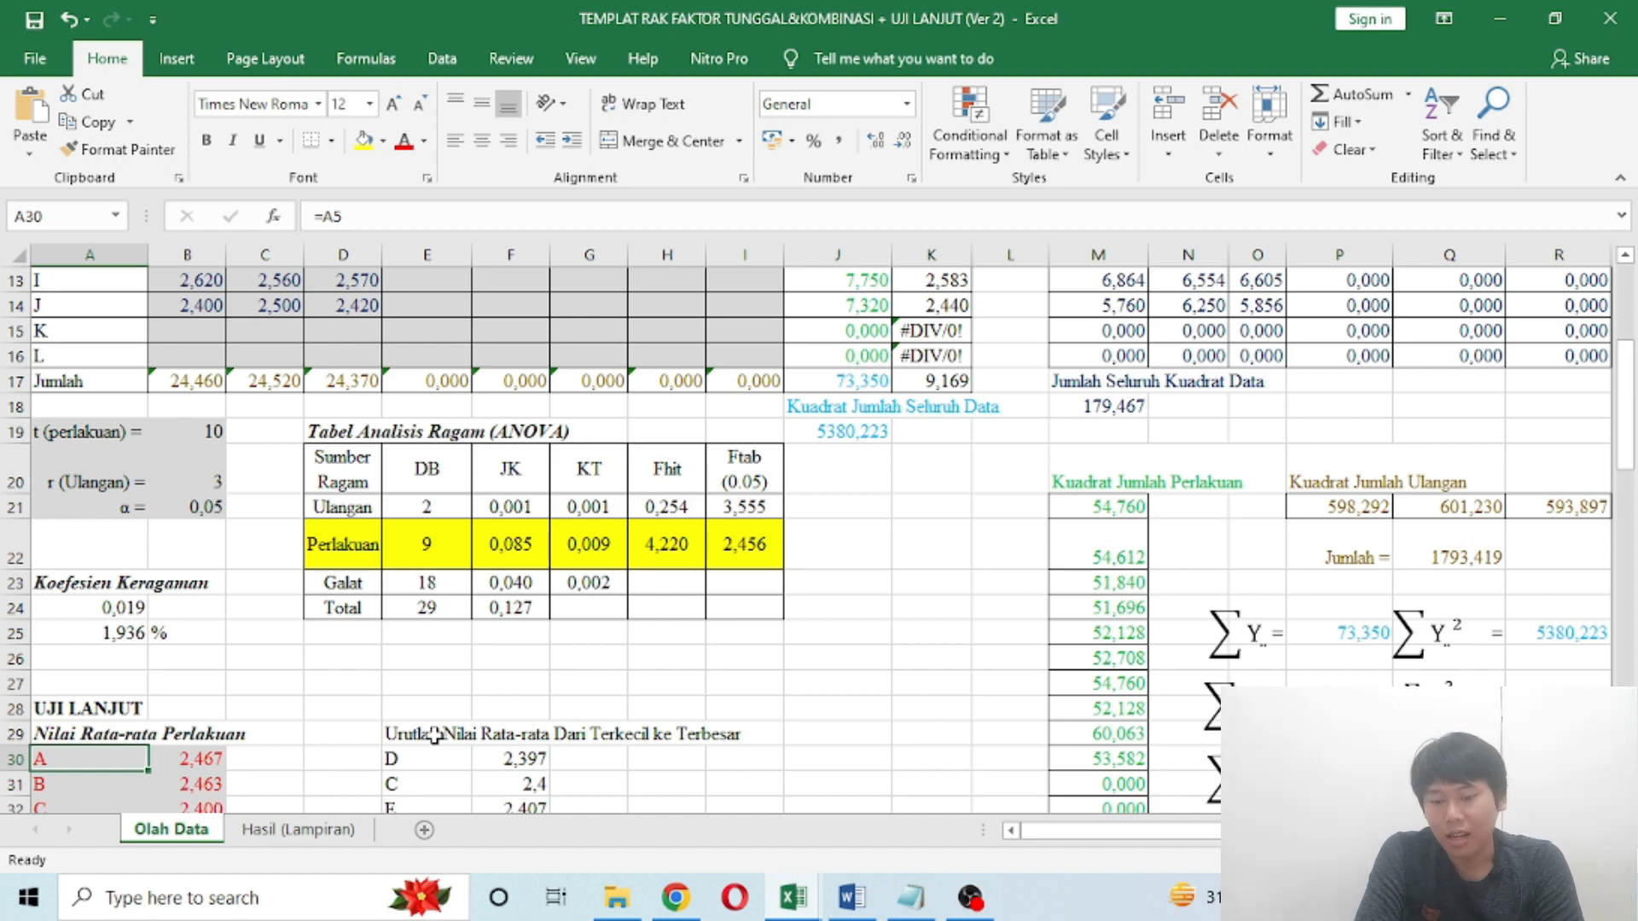
# Step: Examine the treatment averages in column B of the Nilai Rata-rata Perlakuan list, then return to B30
pyautogui.press('Right')
pyautogui.press('Down')
pyautogui.press('Down')
pyautogui.press('Down')
pyautogui.press('Down')
pyautogui.press('Down')
pyautogui.press('Down')
pyautogui.press('Down')
pyautogui.press('Down')
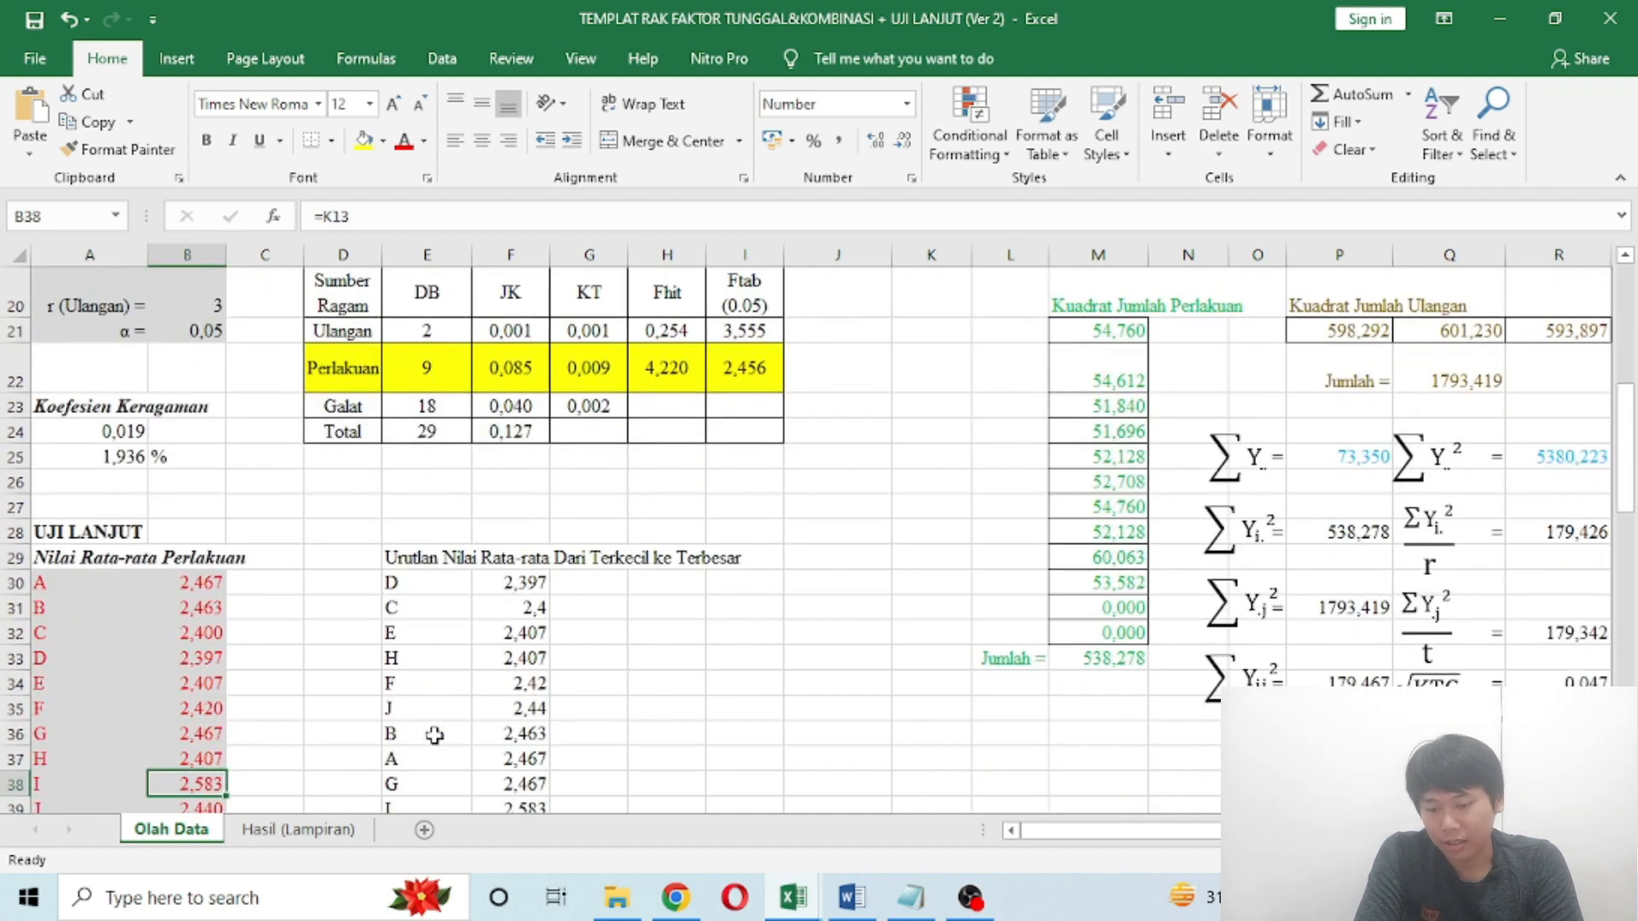
pyautogui.press('Down')
pyautogui.press('Down')
pyautogui.press('Up')
pyautogui.press('Up')
pyautogui.press('Up')
pyautogui.press('Up')
pyautogui.press('Up')
pyautogui.press('Up')
pyautogui.press('Up')
pyautogui.press('Up')
pyautogui.press('Up')
pyautogui.press('Up')
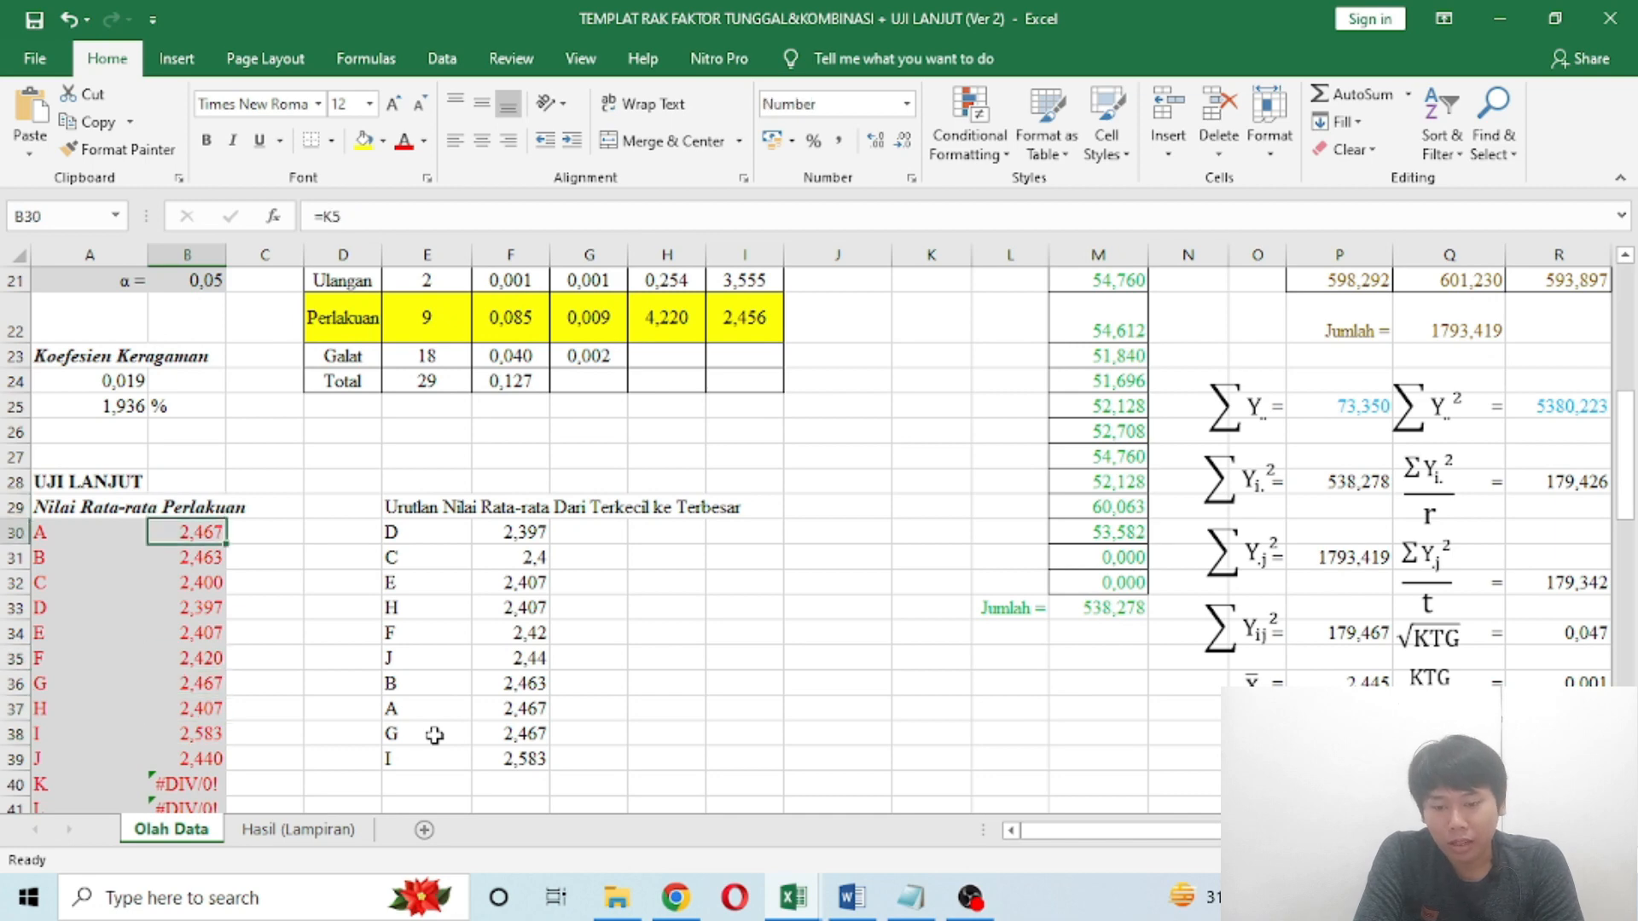
# Step: Inspect the first row of the Urutlan Nilai Rata-rata Dari Terkecil ke Terbesar list and return to B30
pyautogui.press('Right')
pyautogui.press('Right')
pyautogui.press('Right')
pyautogui.press('Right')
pyautogui.press('Left')
pyautogui.press('Right')
pyautogui.press('Left')
pyautogui.press('Right')
pyautogui.press('Left')
pyautogui.press('Left')
pyautogui.press('Left')
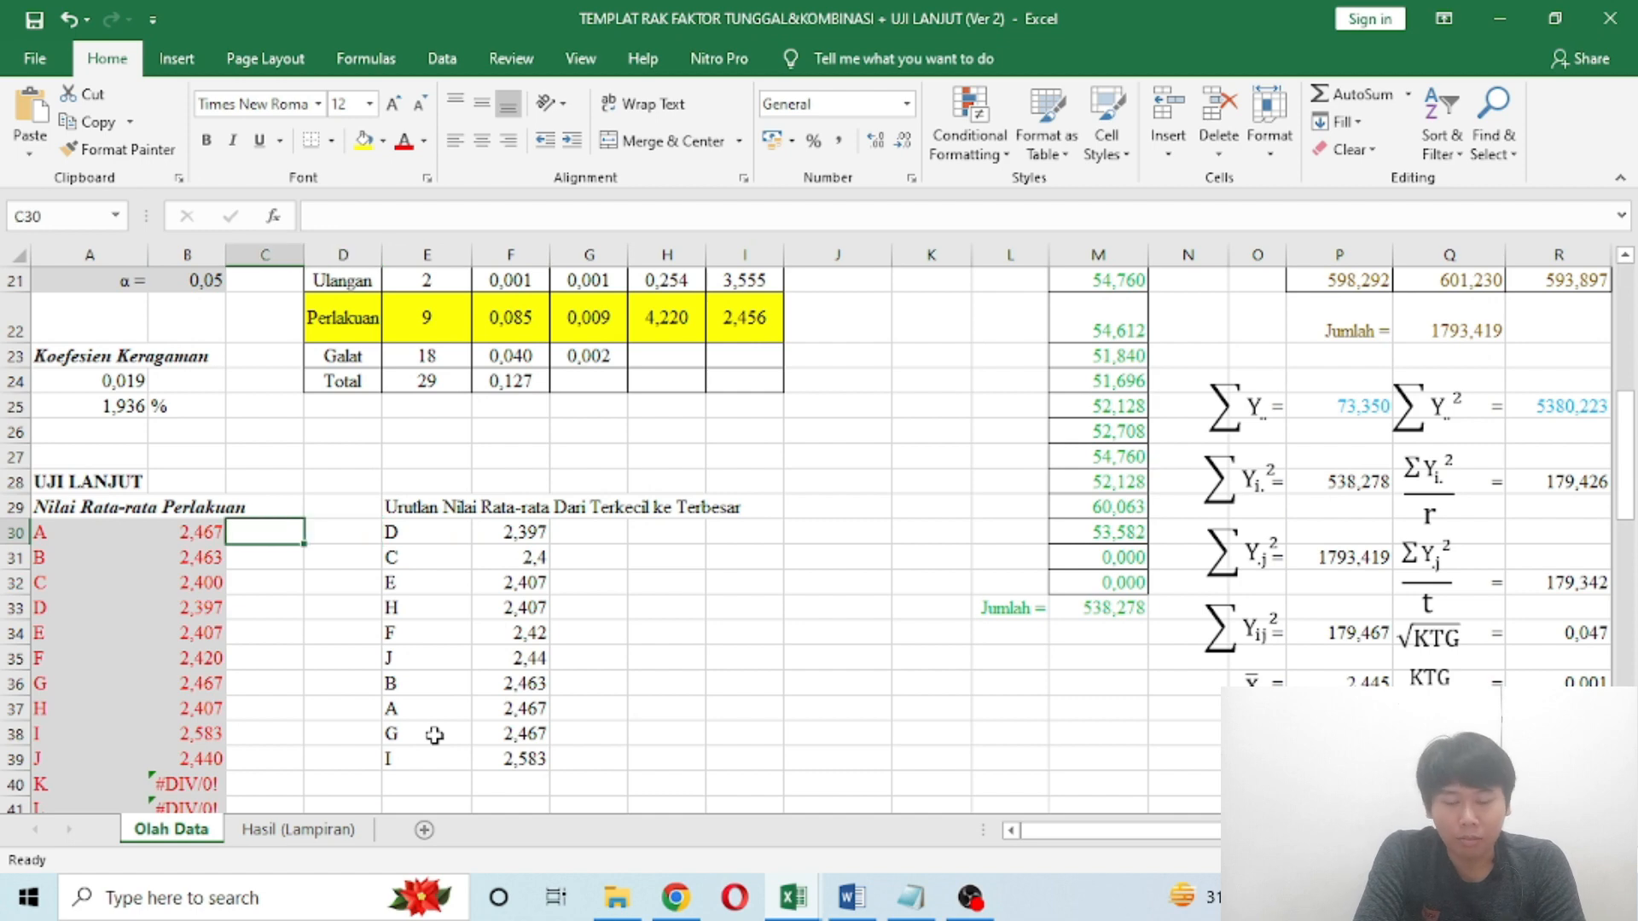
pyautogui.press('Left')
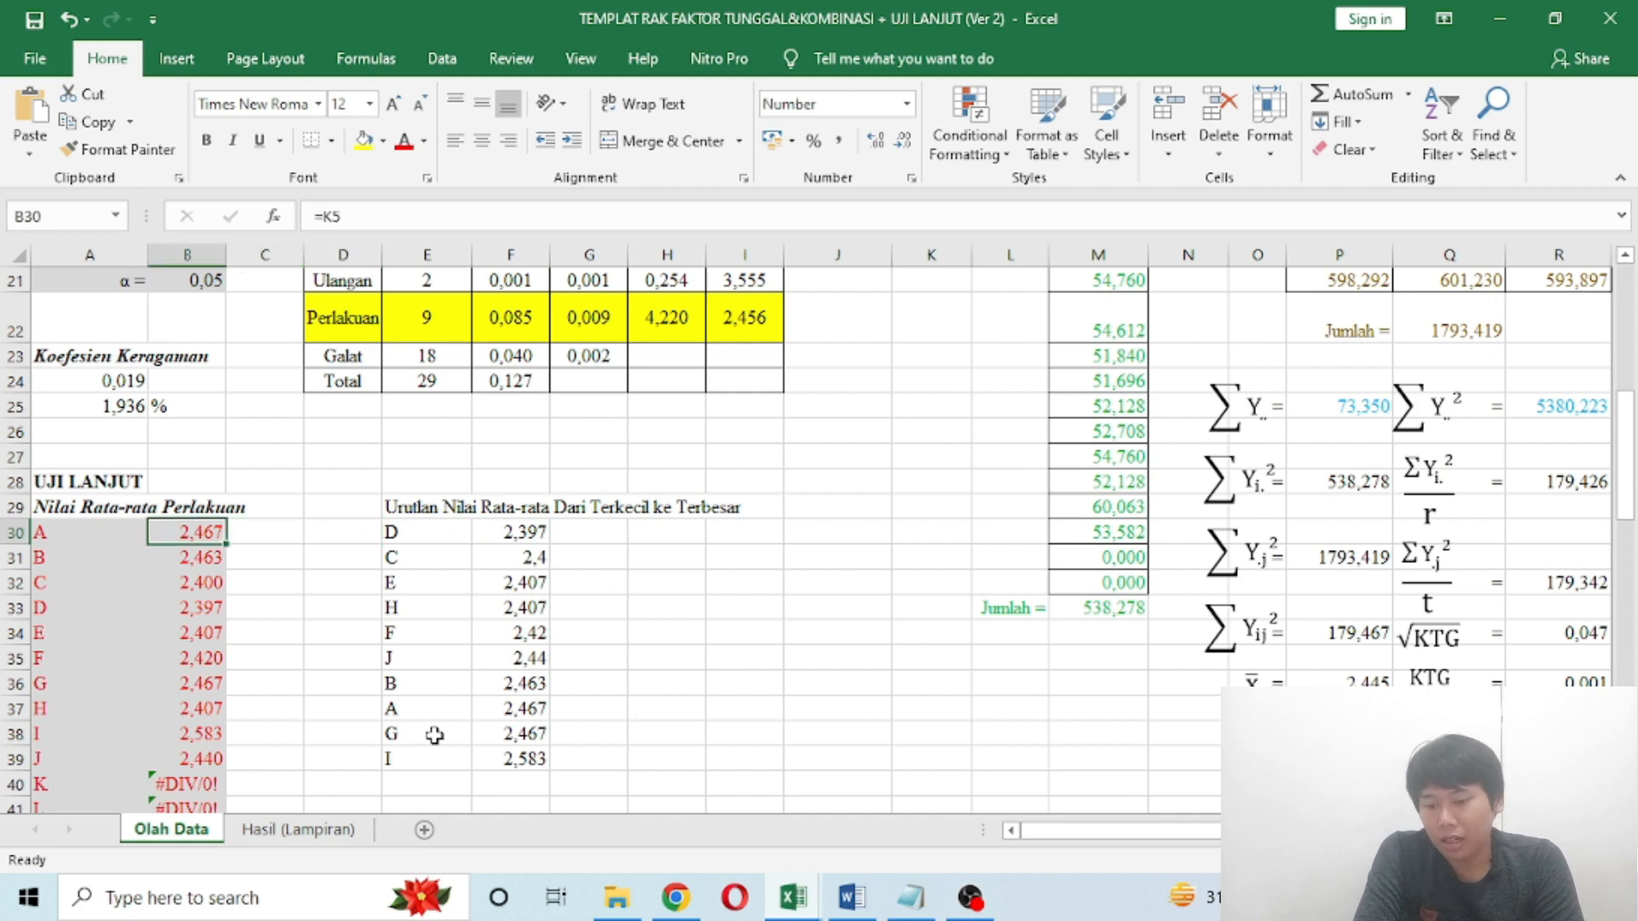
pyautogui.hotkey('shift', 'Left')
pyautogui.hotkey('shift', 'Down')
pyautogui.hotkey('shift', 'Down')
pyautogui.hotkey('shift', 'Down')
pyautogui.hotkey('shift', 'Down')
pyautogui.hotkey('shift', 'Down')
pyautogui.hotkey('shift', 'Down')
pyautogui.hotkey('shift', 'Down')
pyautogui.hotkey('shift', 'Down')
pyautogui.hotkey('shift', 'Down')
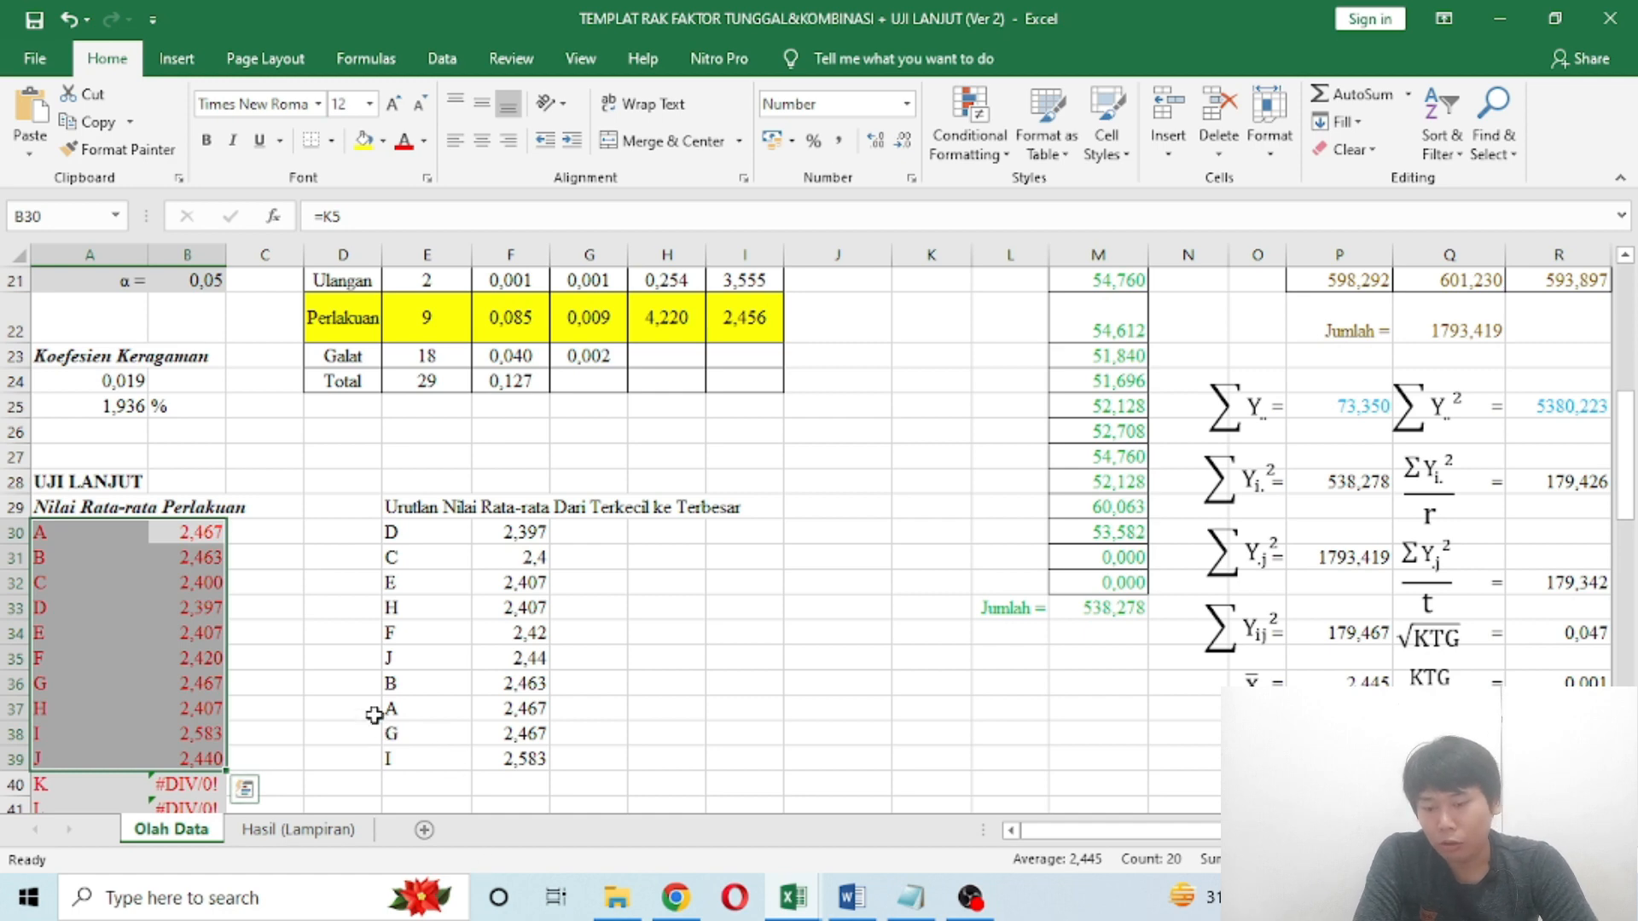
pyautogui.click(210, 633)
pyautogui.moveTo(210, 658)
pyautogui.mouseDown()
pyautogui.moveTo(210, 734)
pyautogui.moveTo(211, 662)
pyautogui.mouseUp()
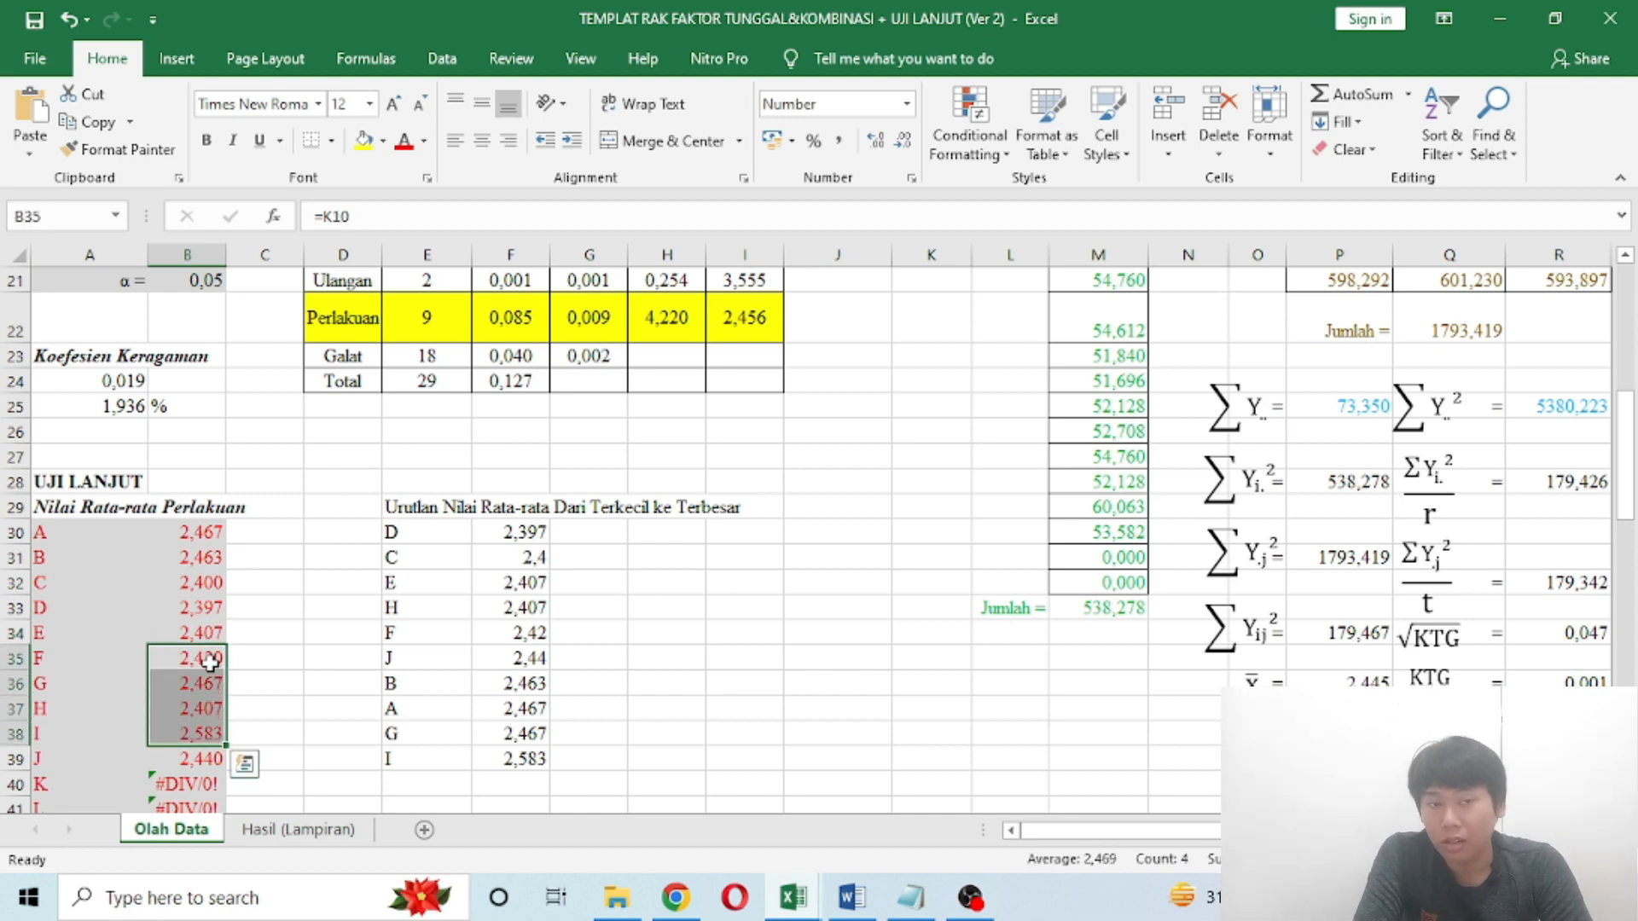
# Step: Copy the treatment labels A to J with their averages from A30:B39
pyautogui.press('Left')
pyautogui.press('Up')
pyautogui.press('Up')
pyautogui.press('Up')
pyautogui.press('Up')
pyautogui.press('Up')
pyautogui.hotkey('shift', 'Down')
pyautogui.hotkey('shift', 'Down')
pyautogui.hotkey('shift', 'Down')
pyautogui.hotkey('shift', 'Down')
pyautogui.hotkey('shift', 'Down')
pyautogui.hotkey('shift', 'Down')
pyautogui.hotkey('shift', 'Down')
pyautogui.hotkey('shift', 'Down')
pyautogui.hotkey('shift', 'Down')
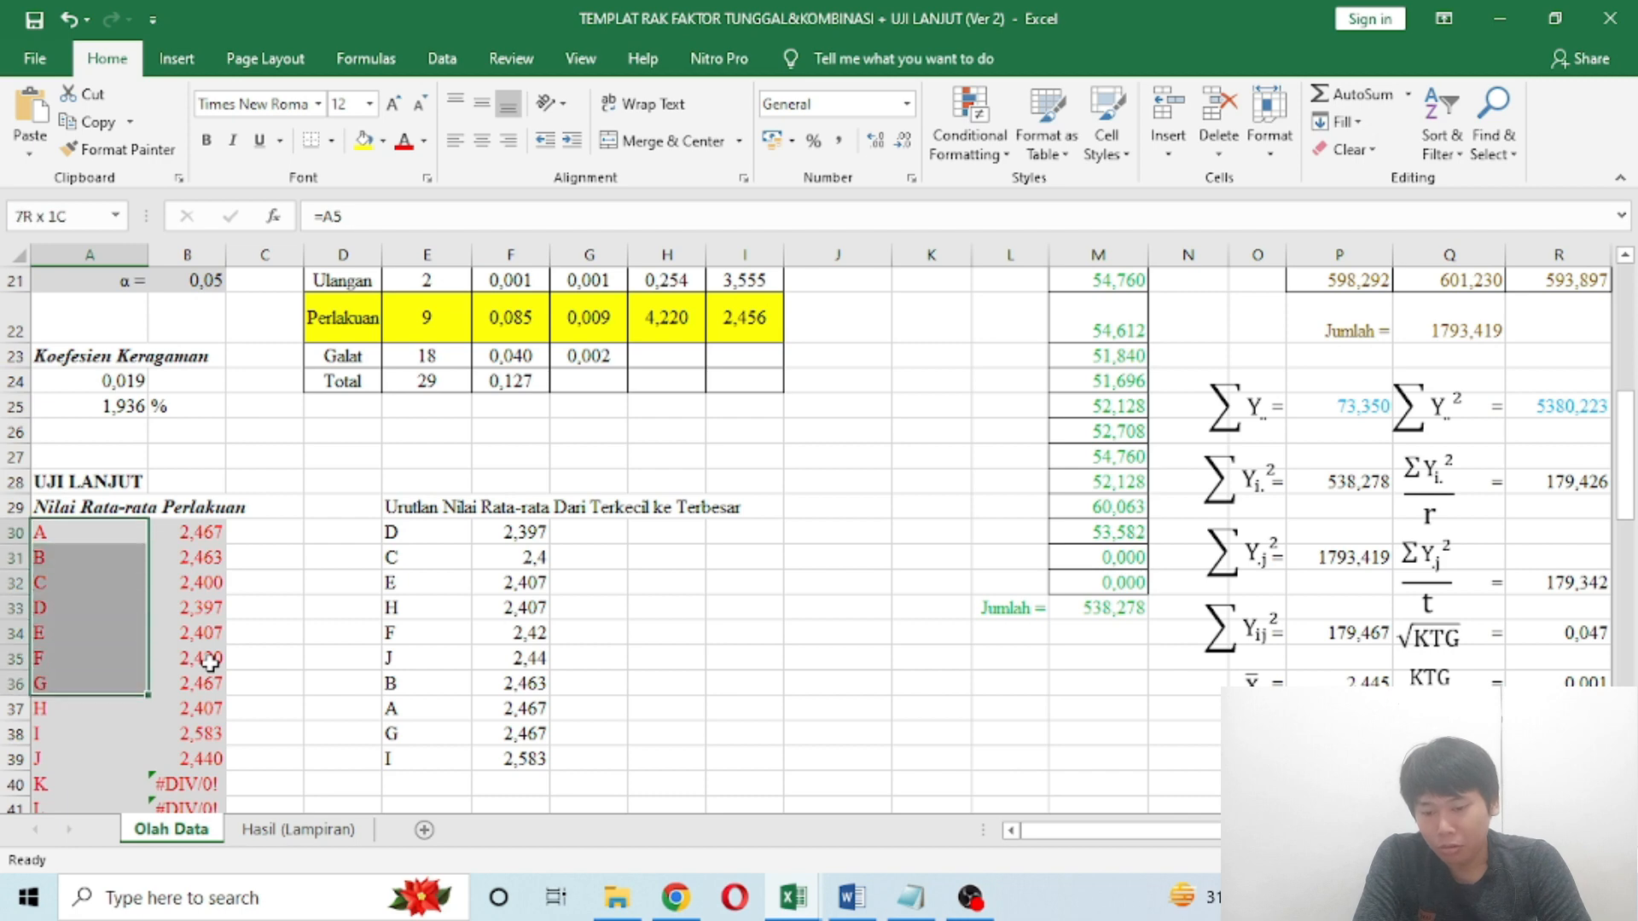
pyautogui.hotkey('shift', 'Right')
pyautogui.hotkey('ctrl', 'c')
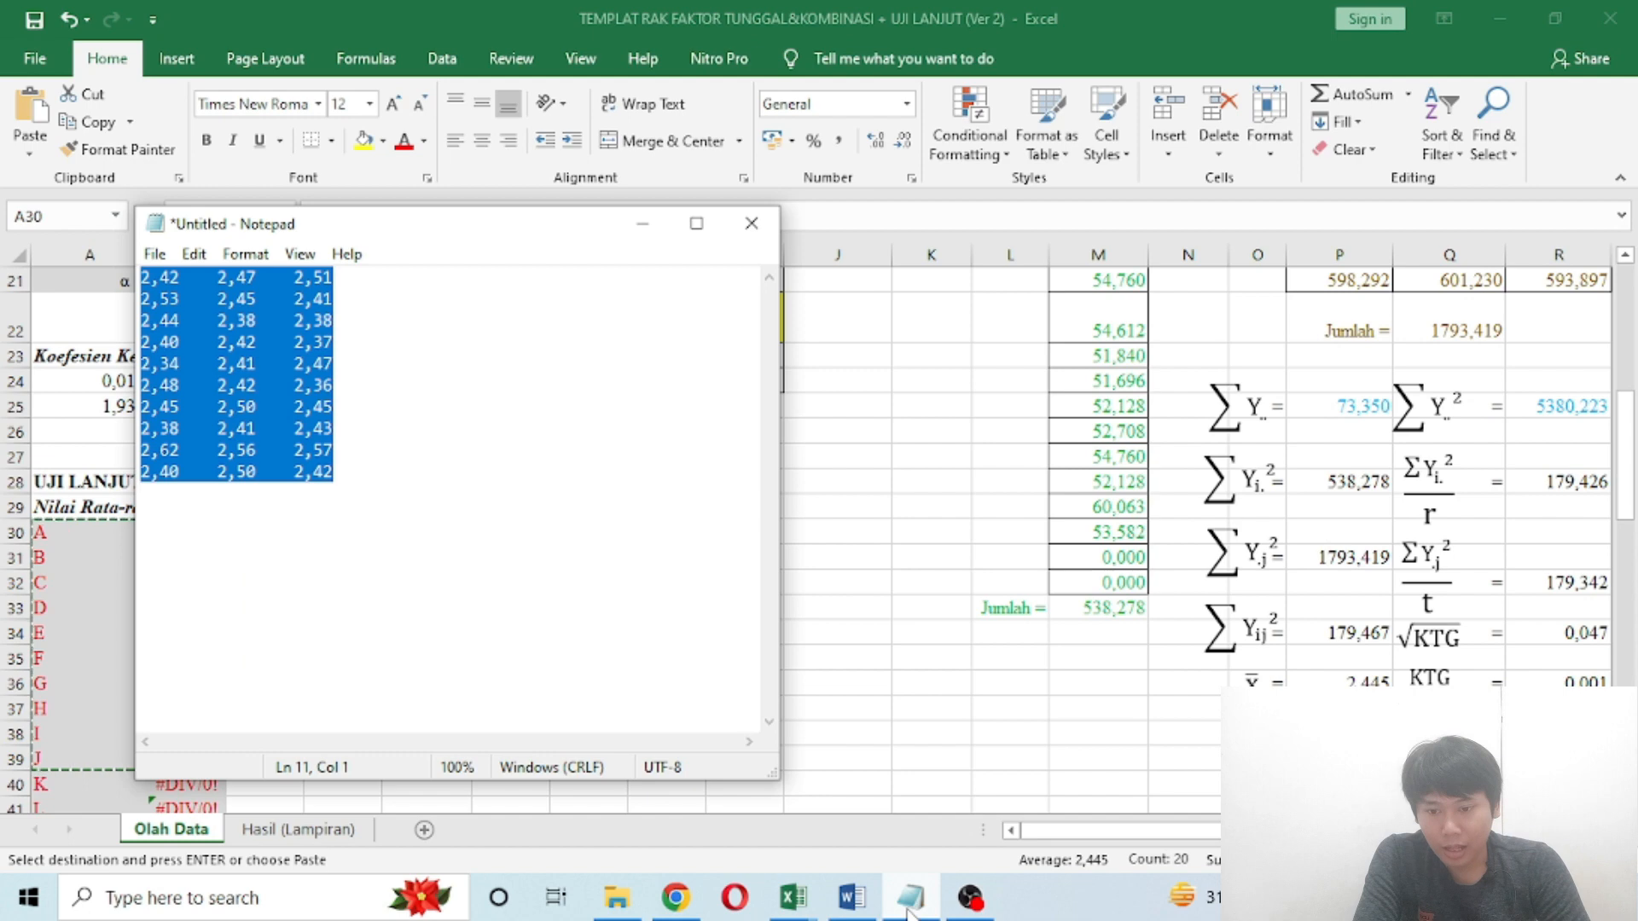
# Step: Switch to Notepad, replace its old data with the copied labels and averages, and copy the resulting plain text
pyautogui.hotkey('ctrl', 'v')
pyautogui.hotkey('ctrl', 'a')
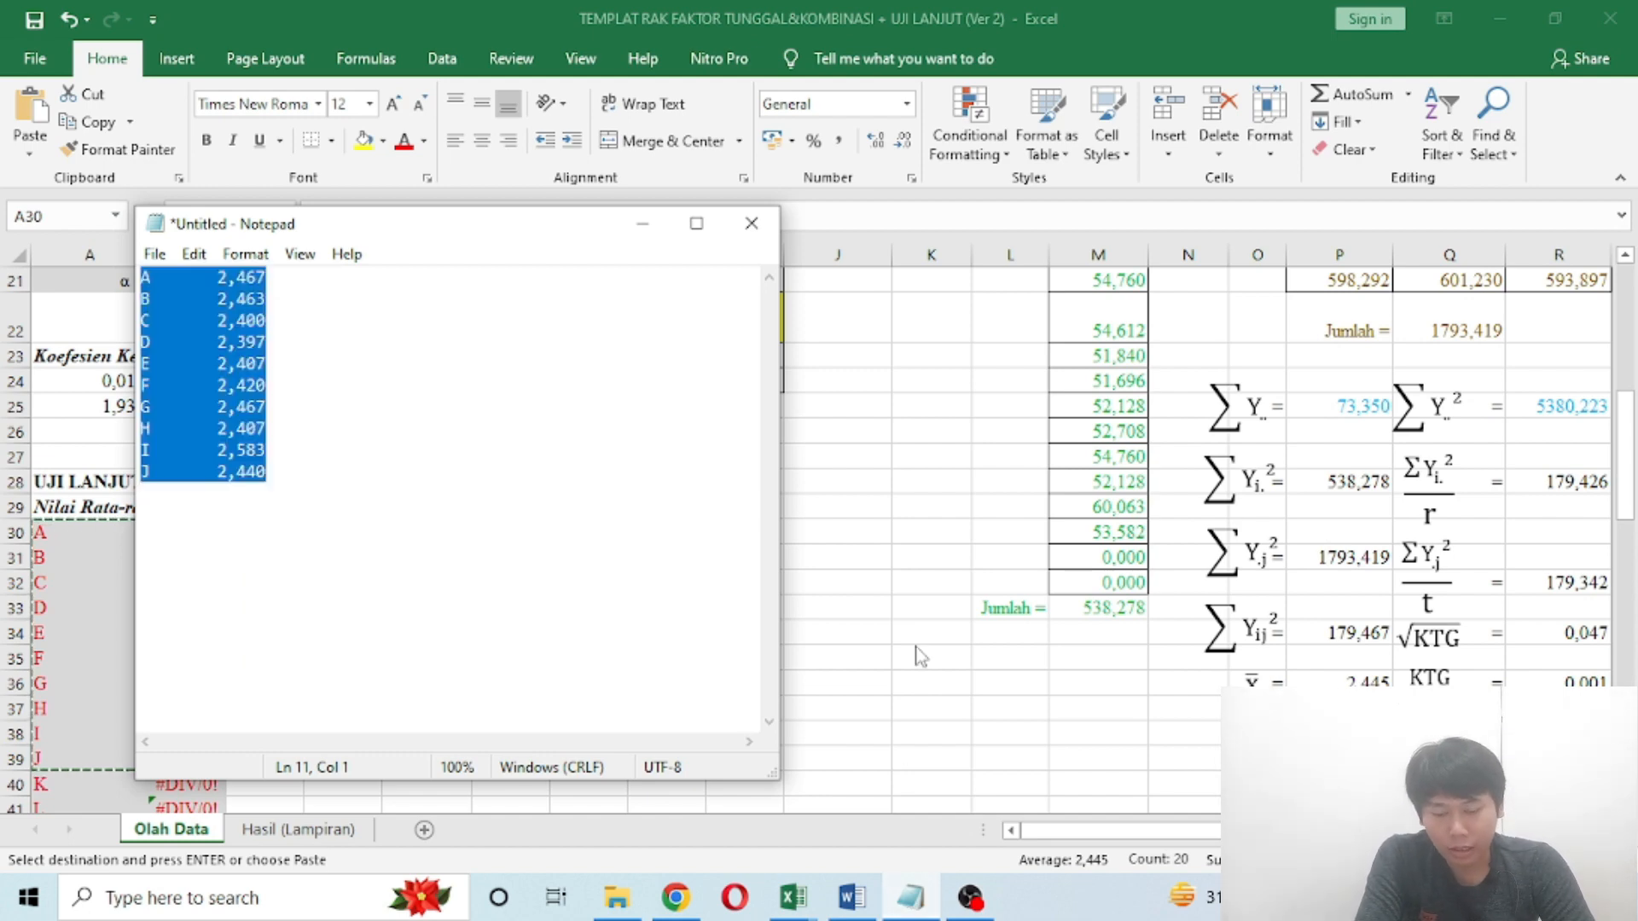
pyautogui.hotkey('ctrl', 'c')
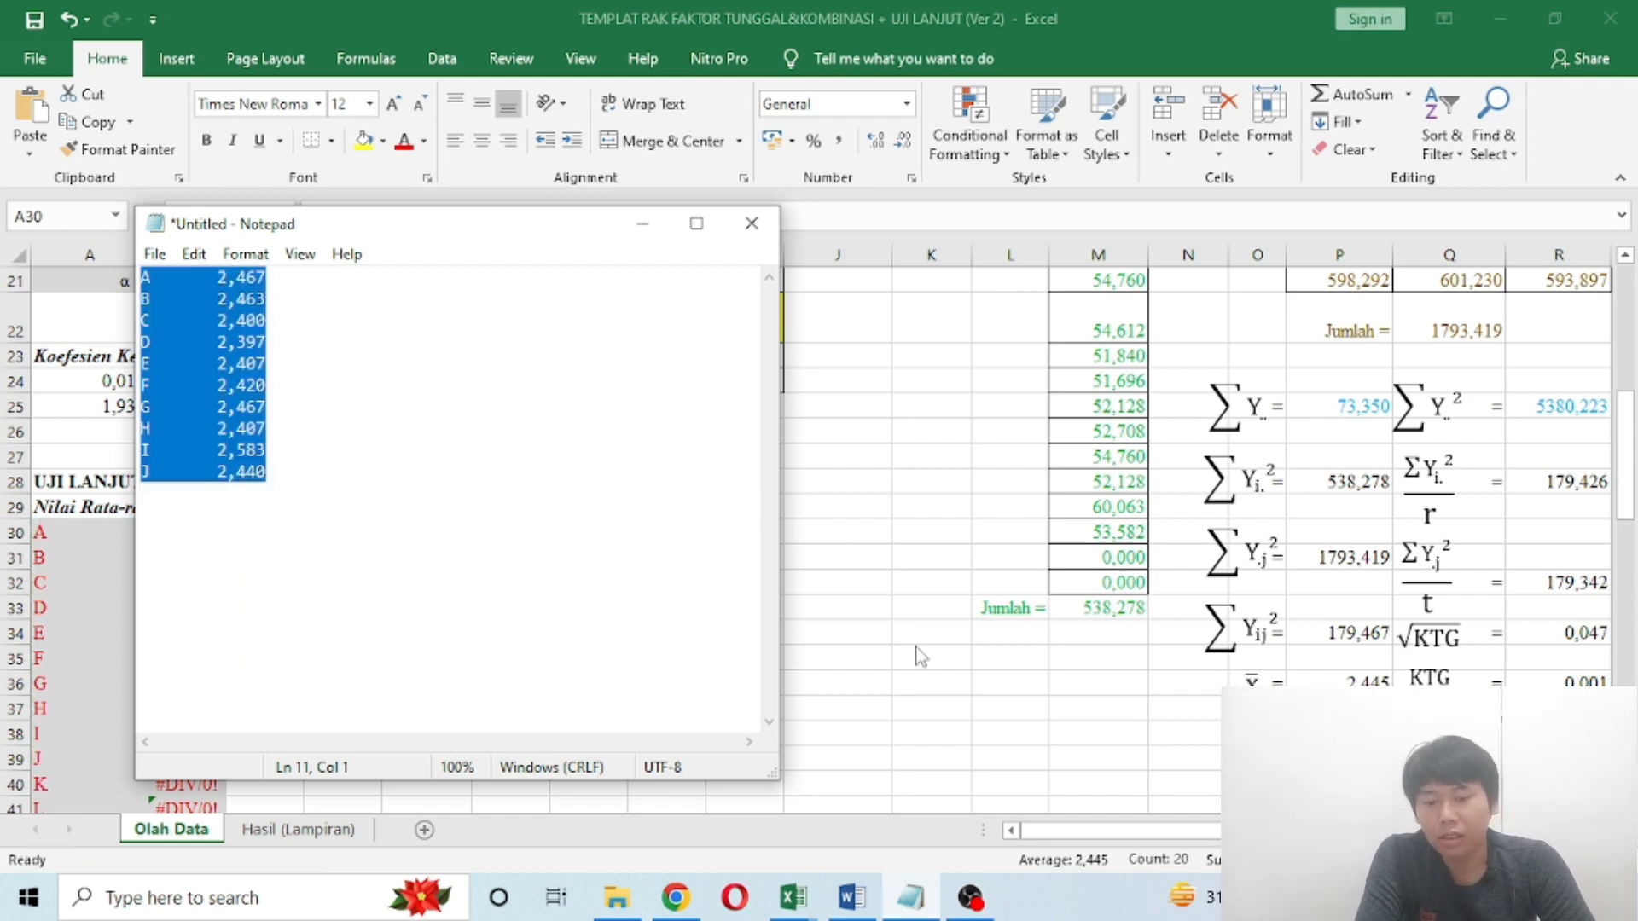
# Step: Return to the Excel workbook and paste the plain-text labels and averages into the sorting list starting at E30
pyautogui.hotkey('alt', 'Tab')
pyautogui.click(421, 542)
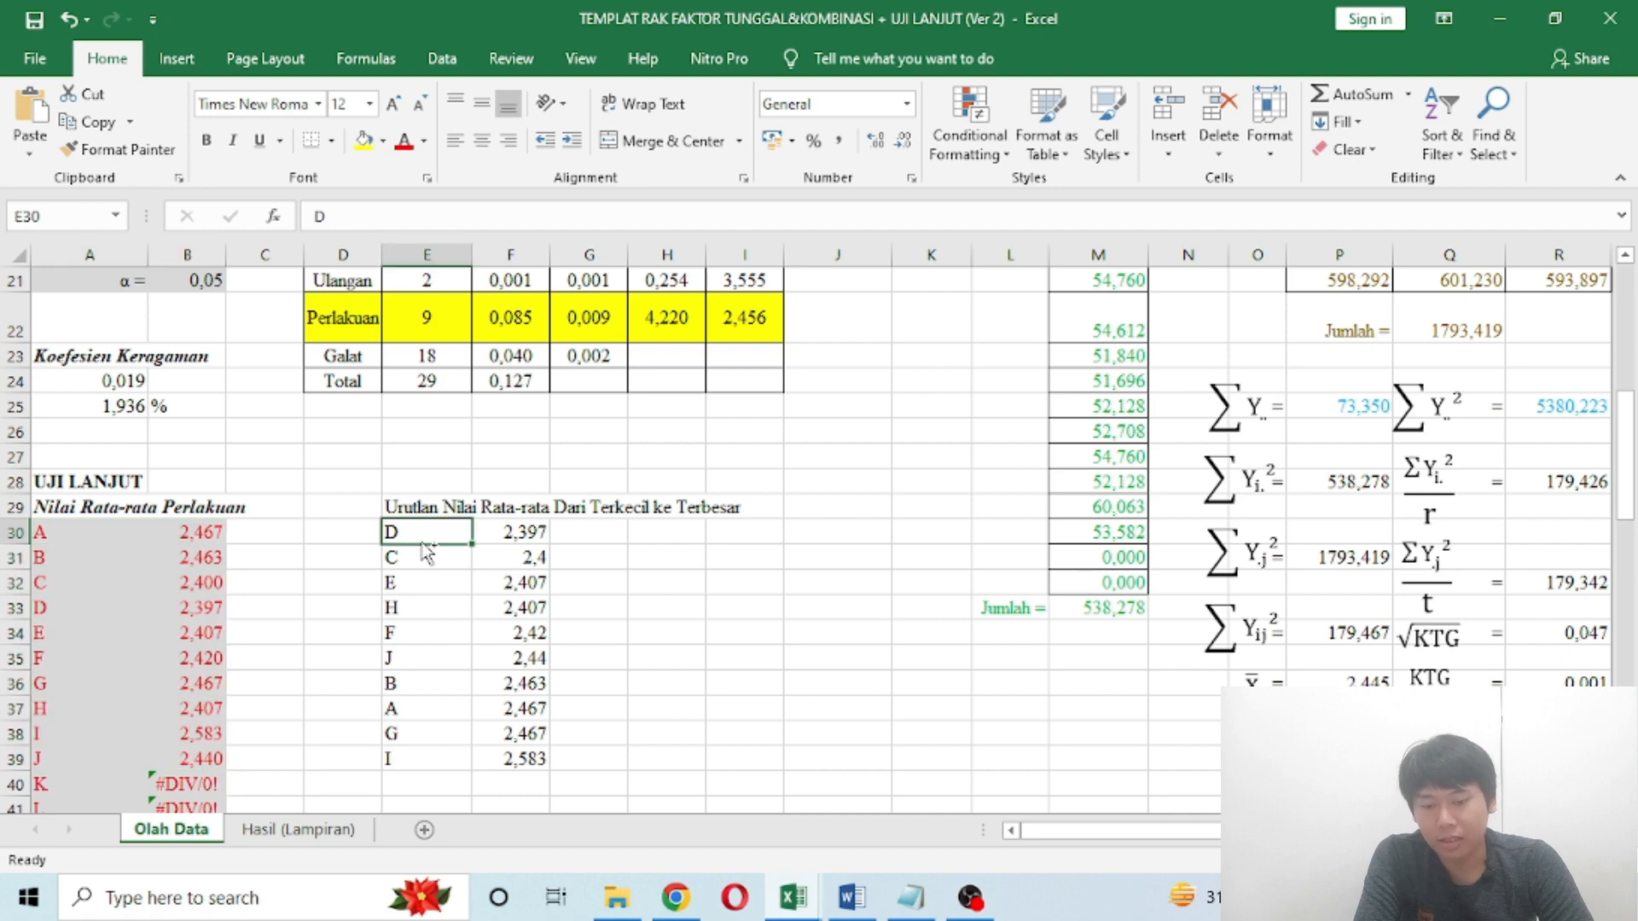
pyautogui.hotkey('ctrl', 'v')
pyautogui.click(511, 532)
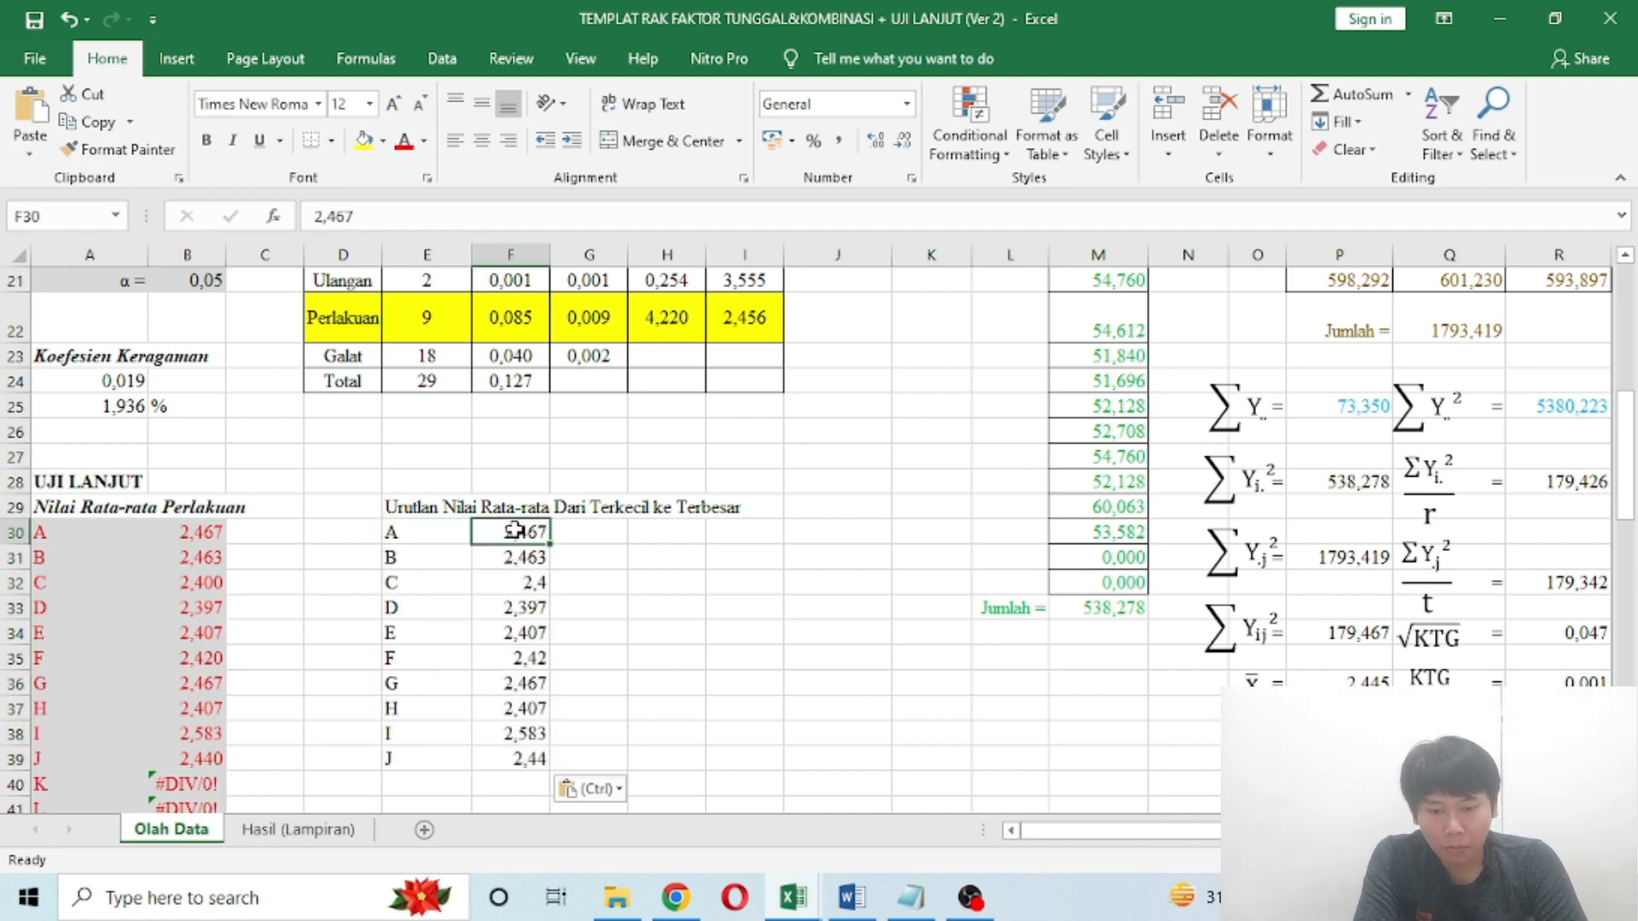
pyautogui.hotkey('shift', 'Down')
pyautogui.hotkey('shift', 'Down')
pyautogui.hotkey('shift', 'Down')
pyautogui.hotkey('shift', 'Down')
pyautogui.hotkey('shift', 'Down')
pyautogui.hotkey('shift', 'Down')
pyautogui.hotkey('shift', 'Down')
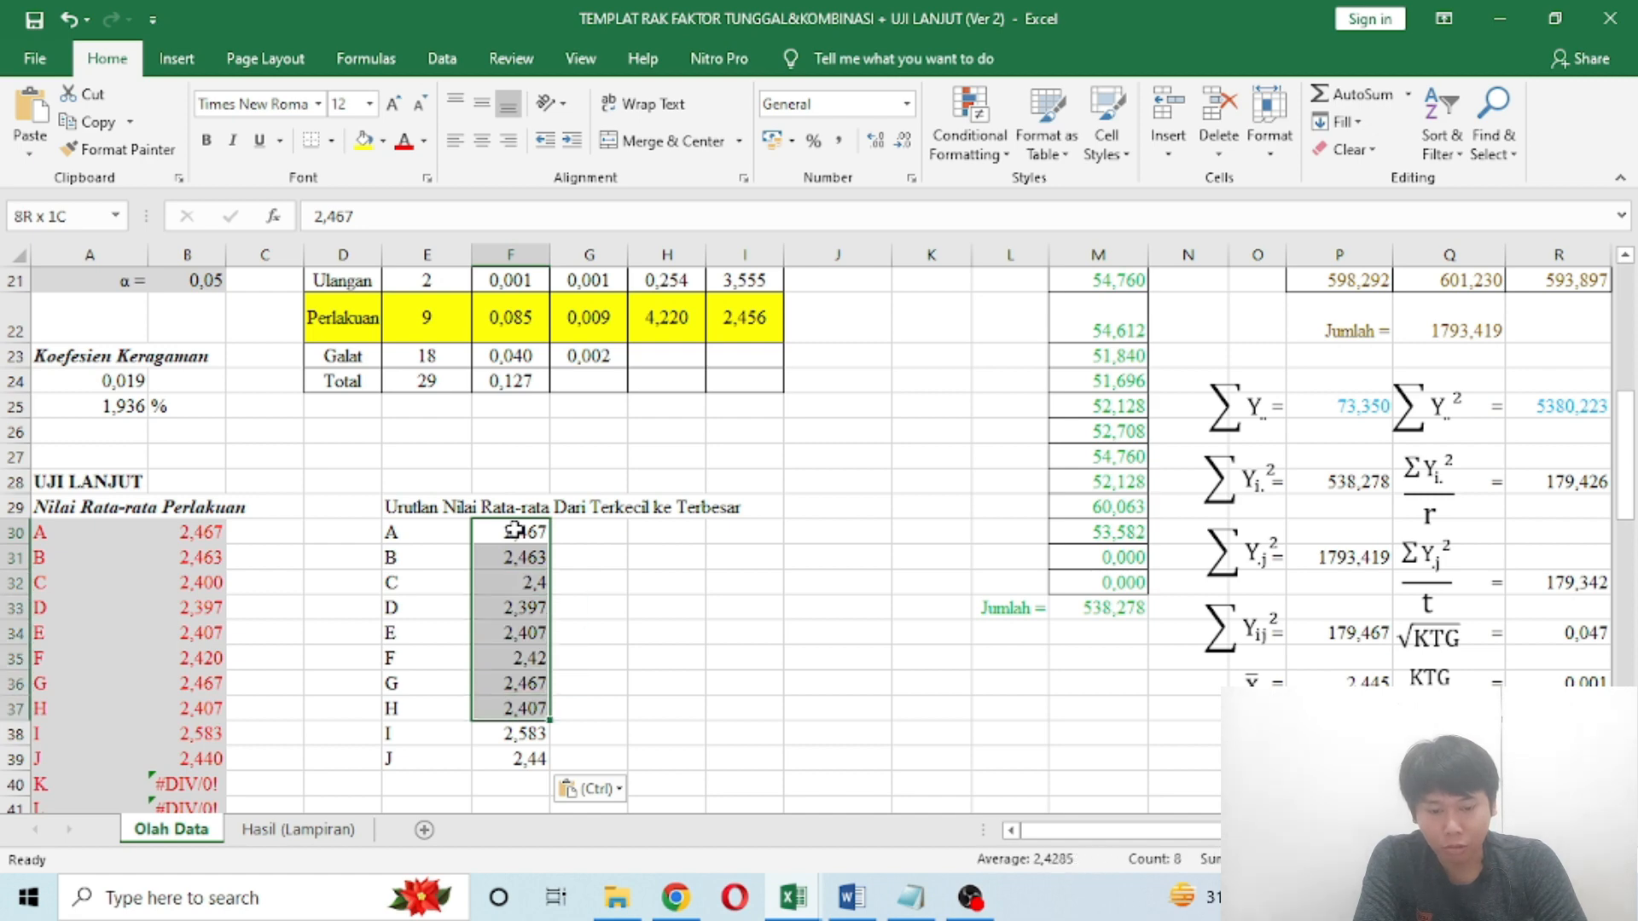
pyautogui.hotkey('shift', 'Down')
pyautogui.hotkey('shift', 'Down')
pyautogui.hotkey('shift', 'Left')
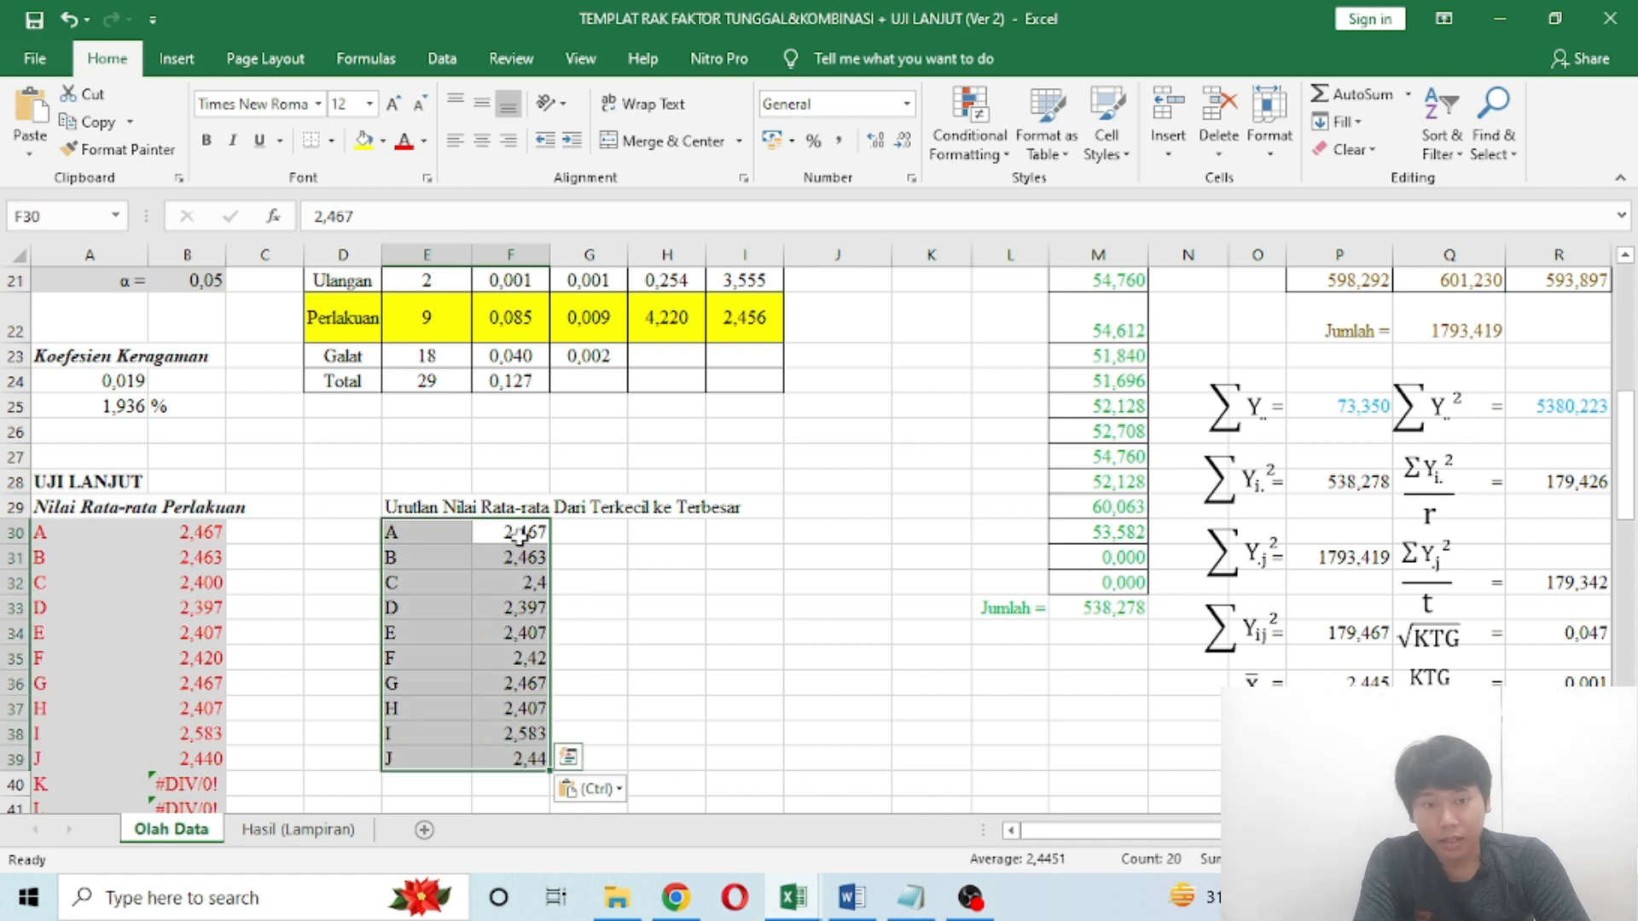
pyautogui.rightClick(532, 582)
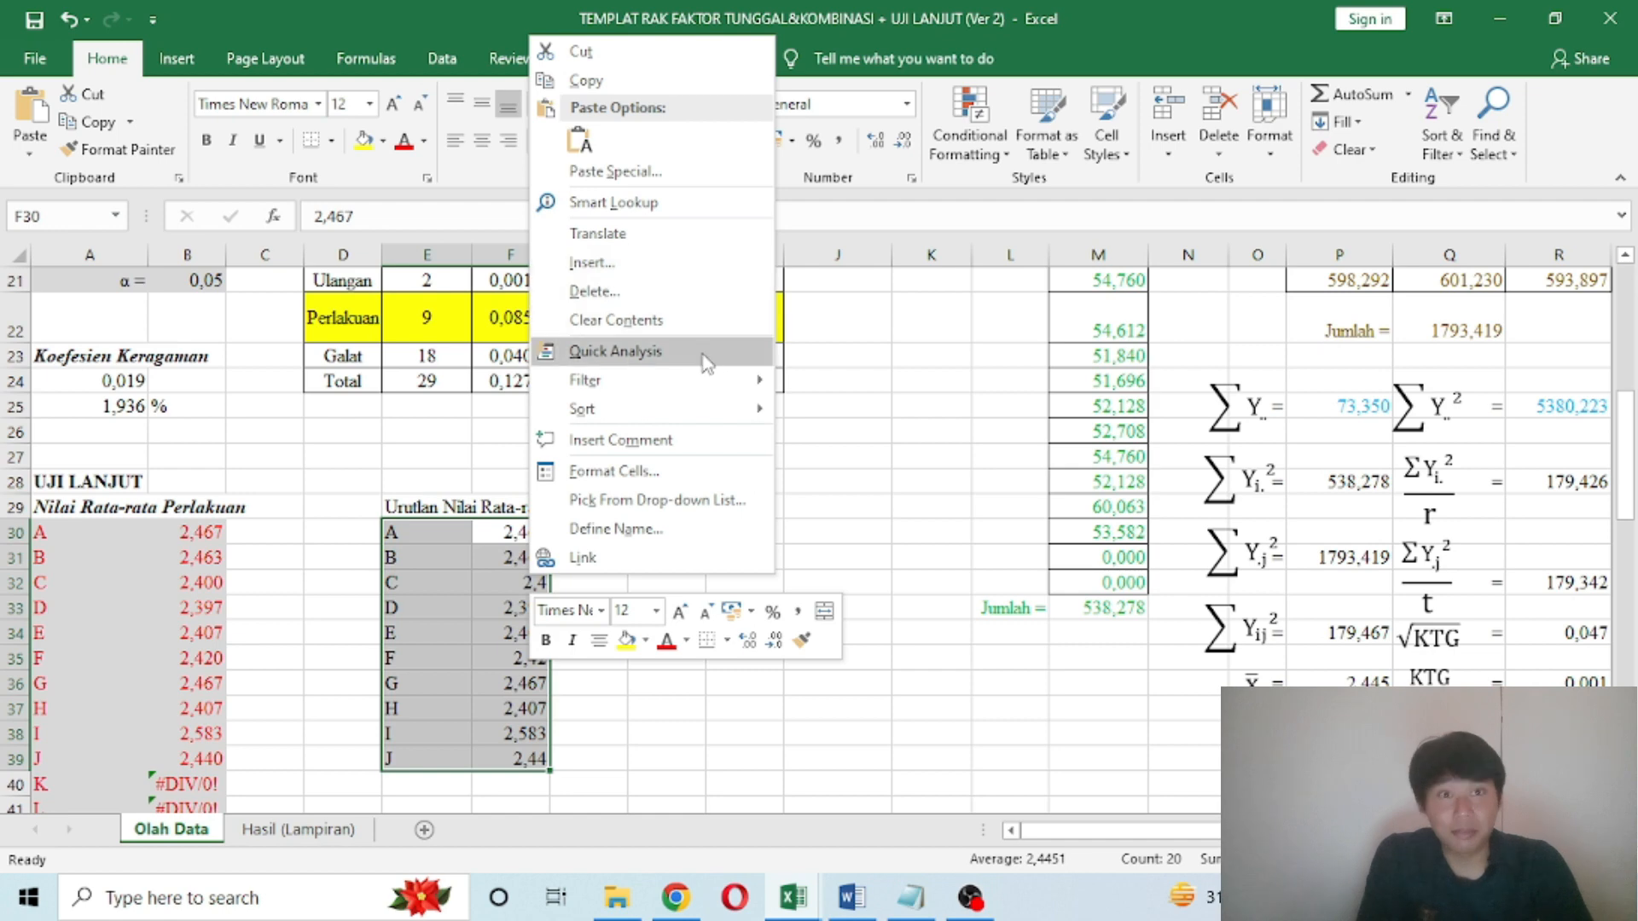
pyautogui.press('Escape')
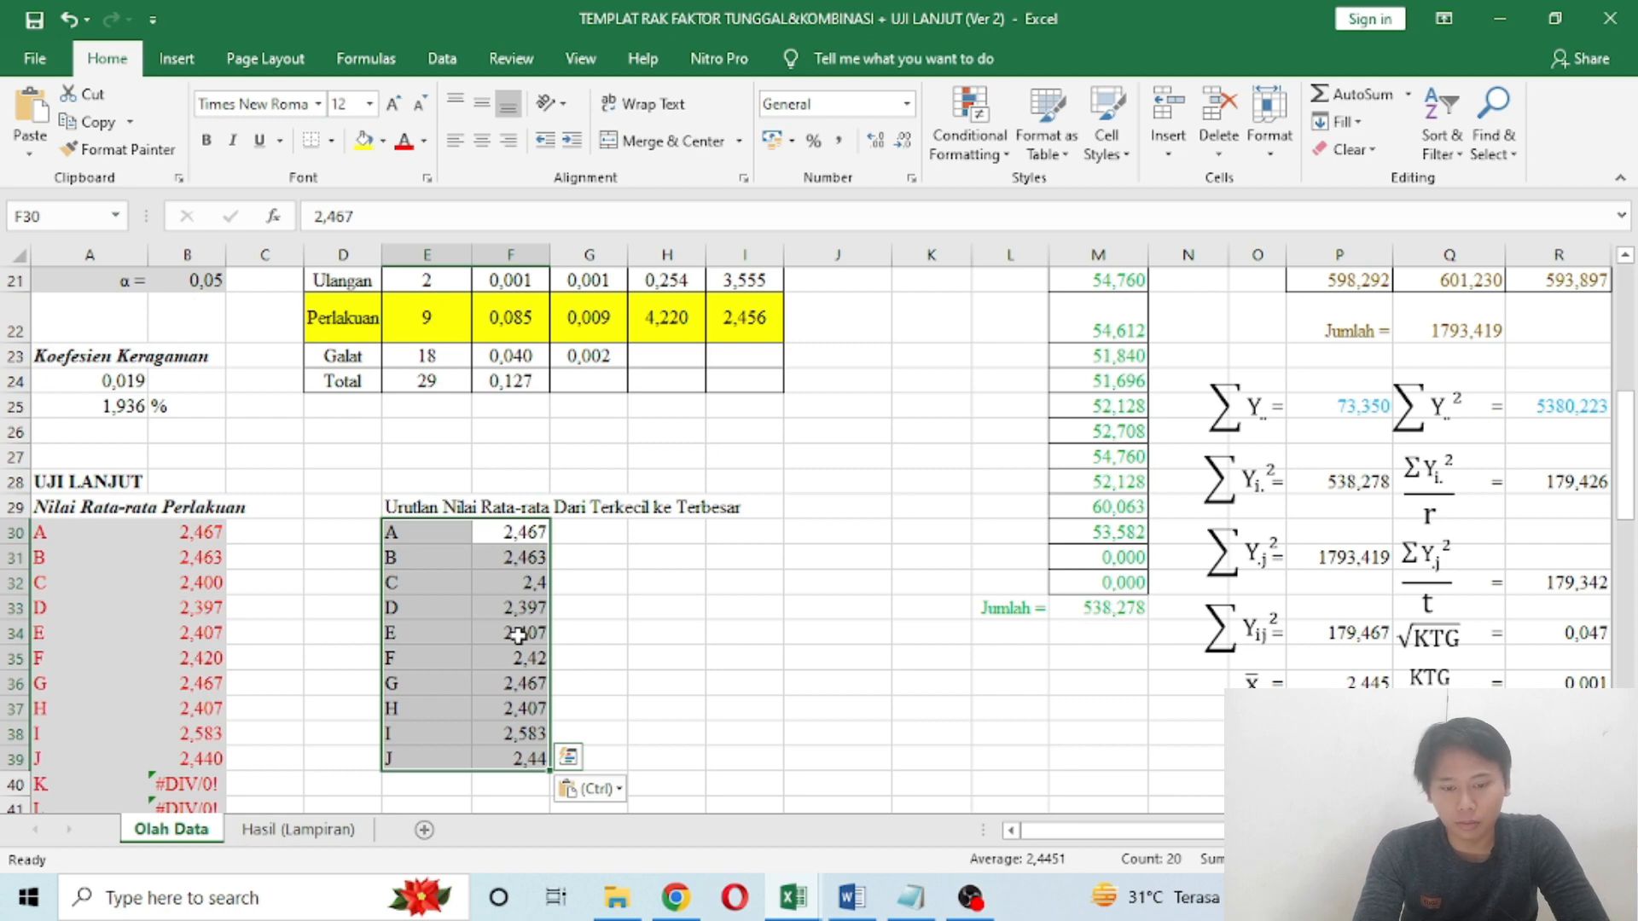
pyautogui.click(519, 635)
pyautogui.click(507, 534)
pyautogui.hotkey('shift', 'Down')
pyautogui.hotkey('shift', 'Down')
pyautogui.hotkey('shift', 'Down')
pyautogui.hotkey('shift', 'Down')
pyautogui.hotkey('shift', 'Down')
pyautogui.hotkey('shift', 'Down')
pyautogui.hotkey('shift', 'Down')
pyautogui.hotkey('shift', 'Down')
pyautogui.hotkey('shift', 'Down')
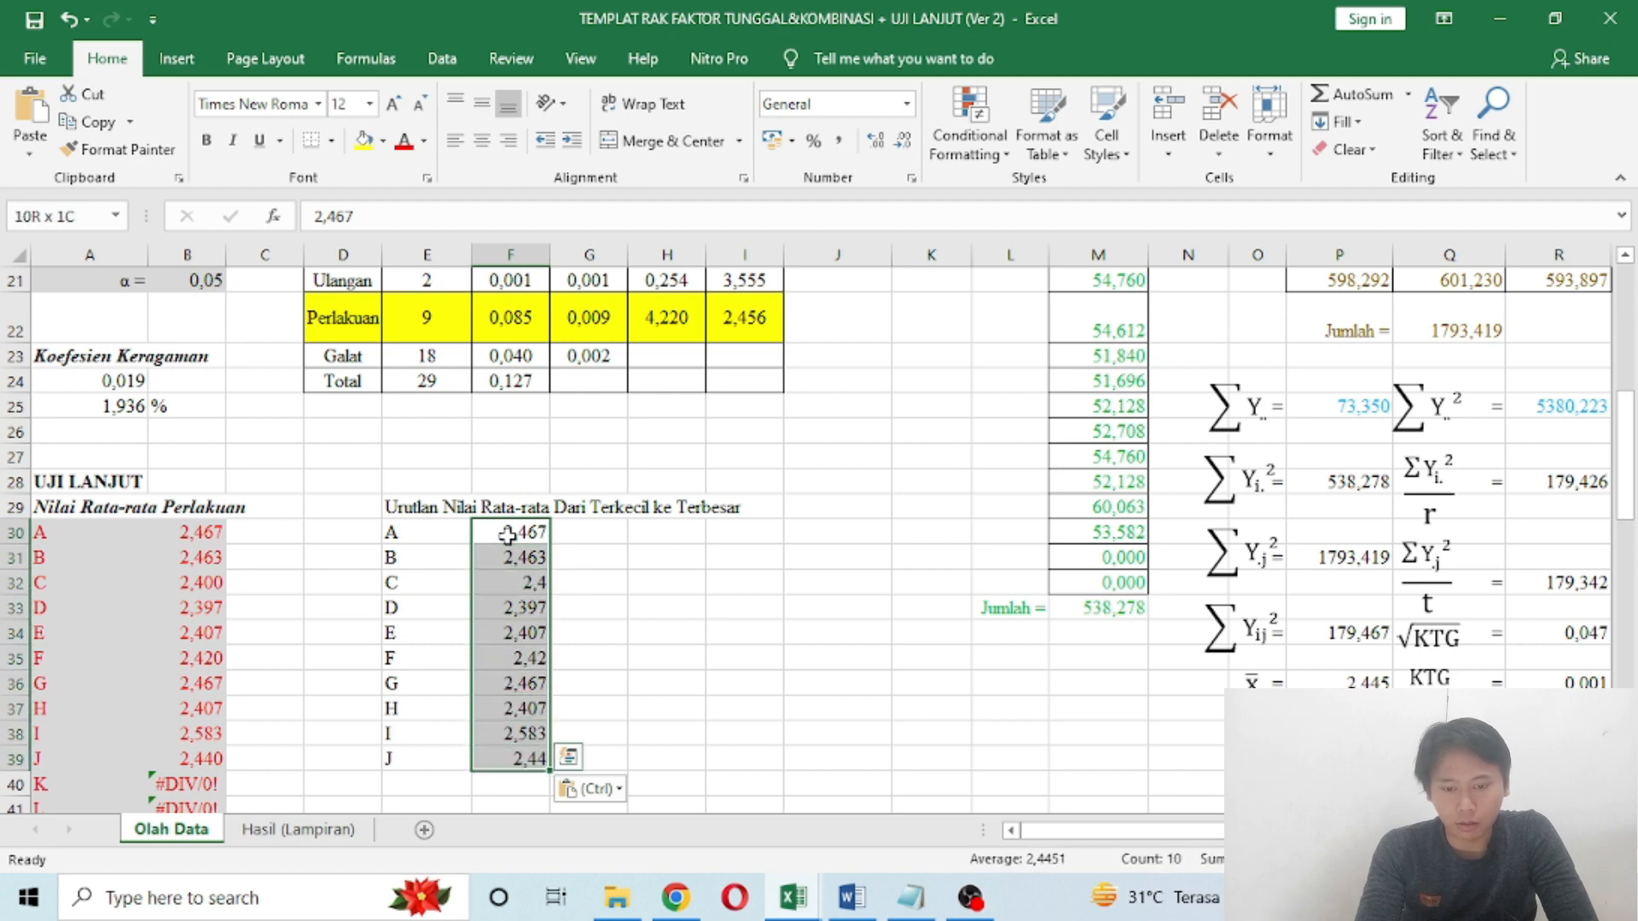
pyautogui.hotkey('shift', 'Left')
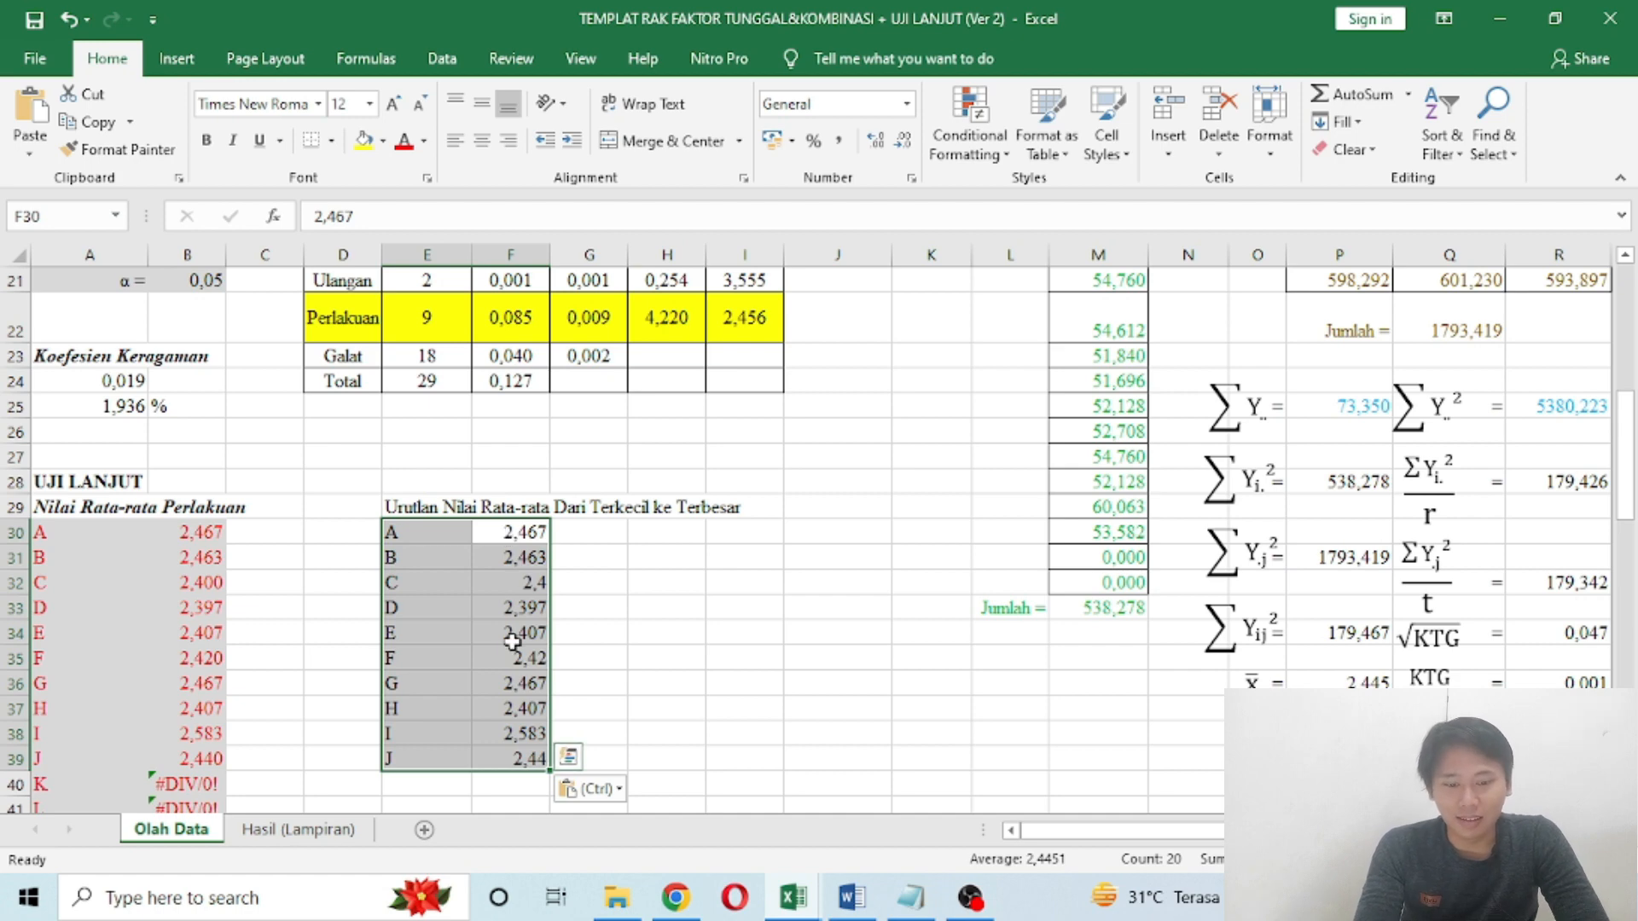
# Step: Sort the pasted range E30:F39 from smallest to largest by the averages in column F
pyautogui.click(531, 543)
pyautogui.hotkey('shift', 'Down')
pyautogui.hotkey('shift', 'Down')
pyautogui.hotkey('shift', 'Down')
pyautogui.hotkey('shift', 'Down')
pyautogui.hotkey('shift', 'Down')
pyautogui.hotkey('shift', 'Down')
pyautogui.hotkey('shift', 'Down')
pyautogui.hotkey('shift', 'Down')
pyautogui.hotkey('shift', 'Down')
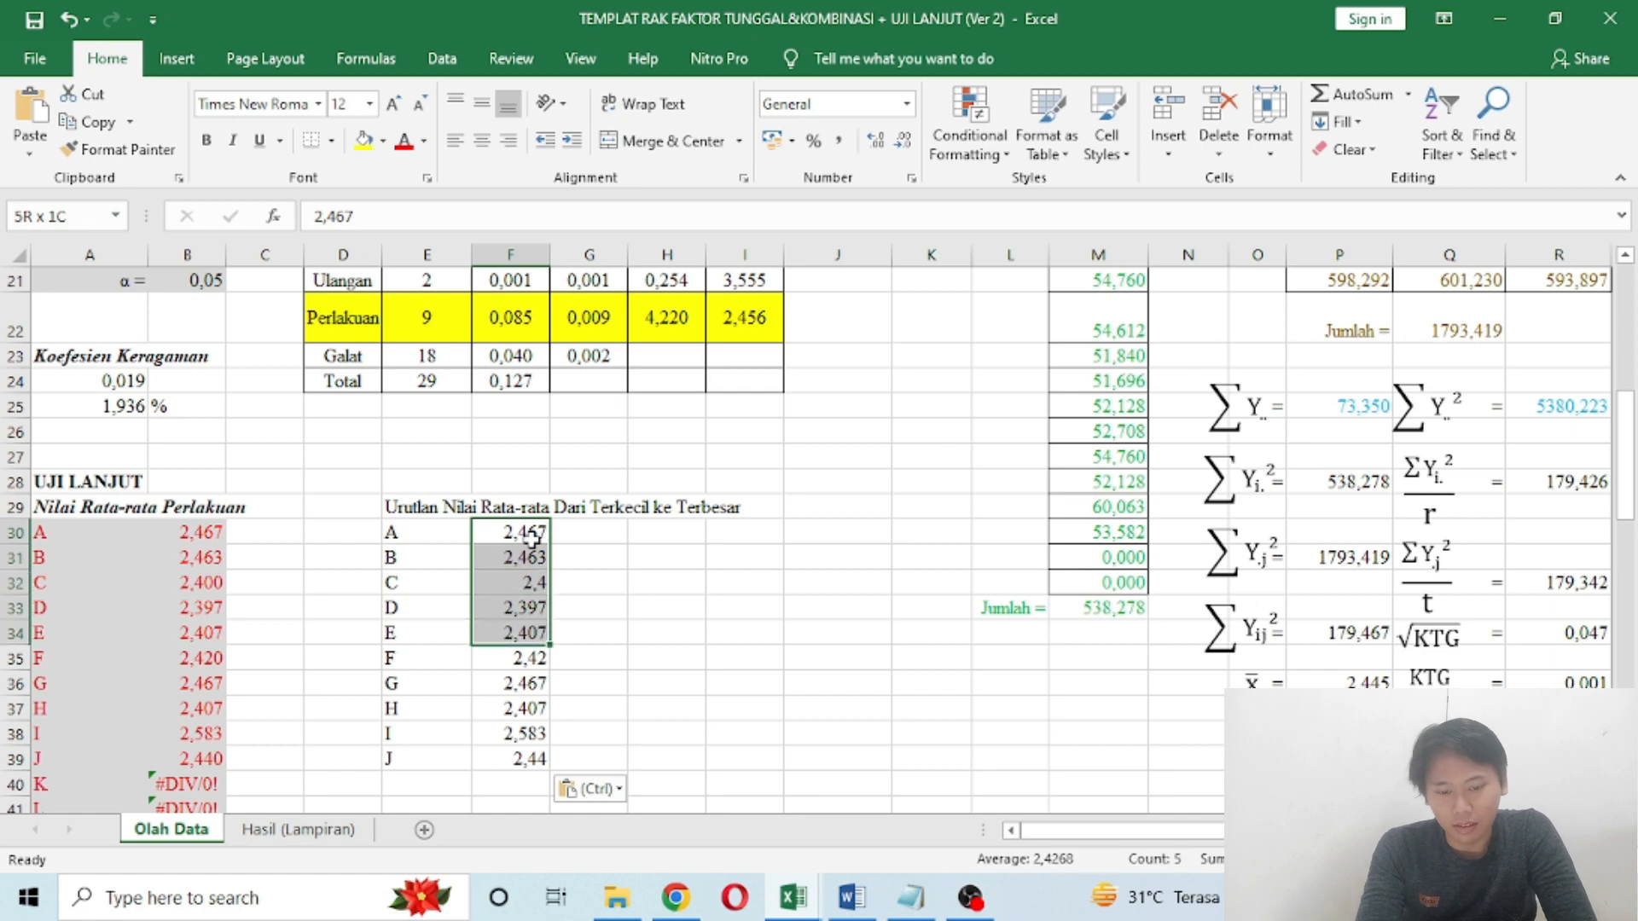
pyautogui.hotkey('shift', 'Left')
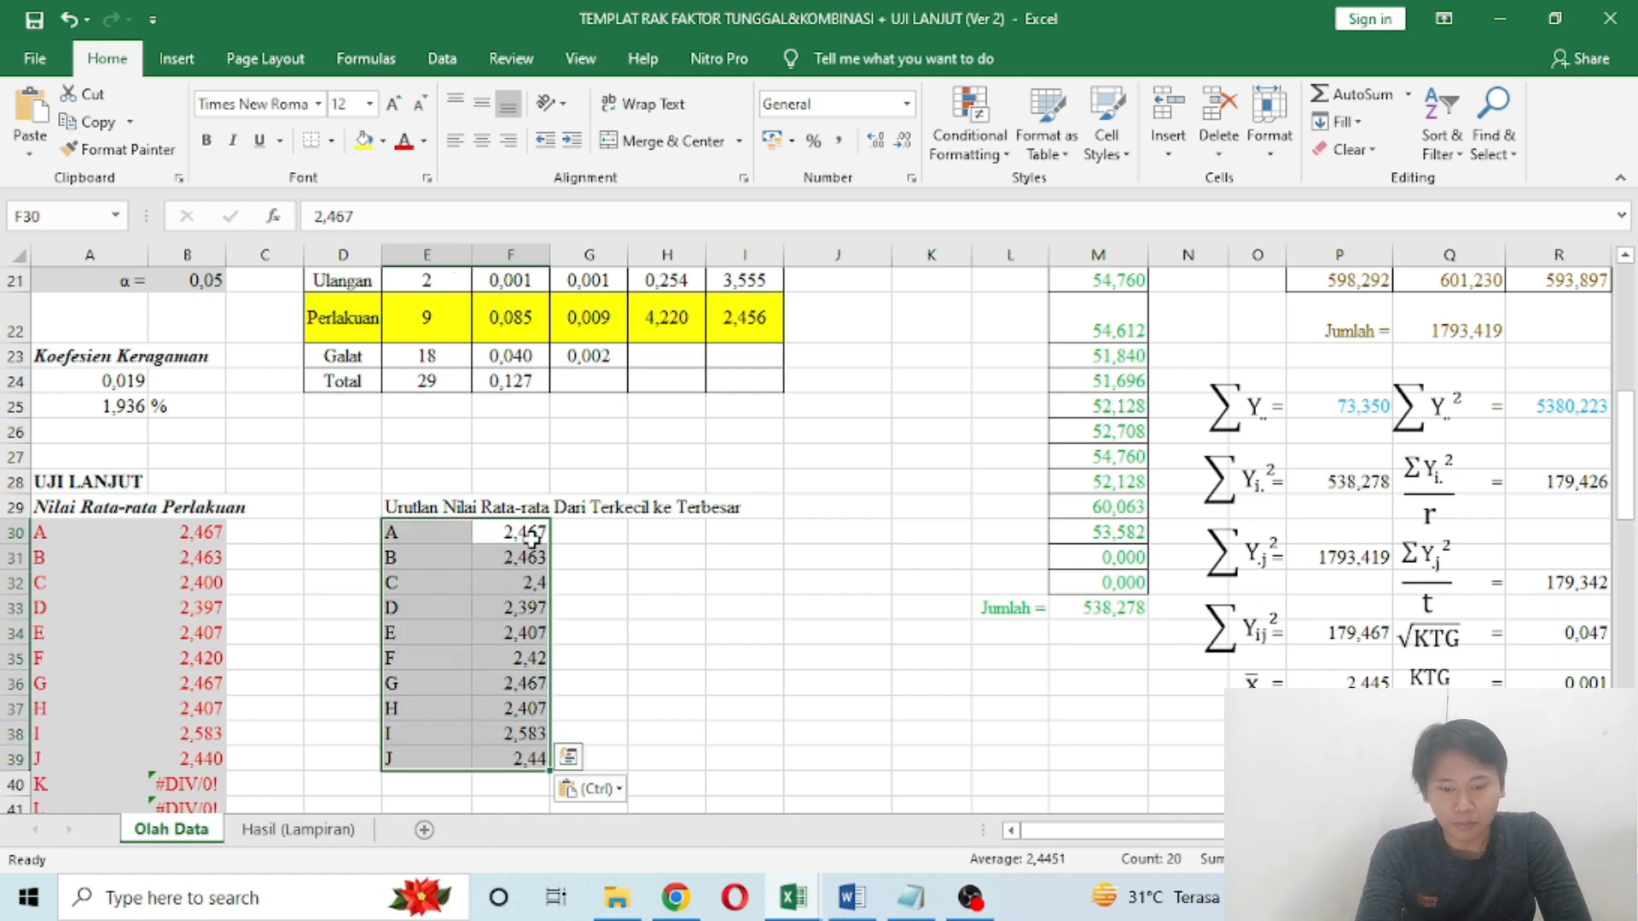
pyautogui.rightClick(532, 538)
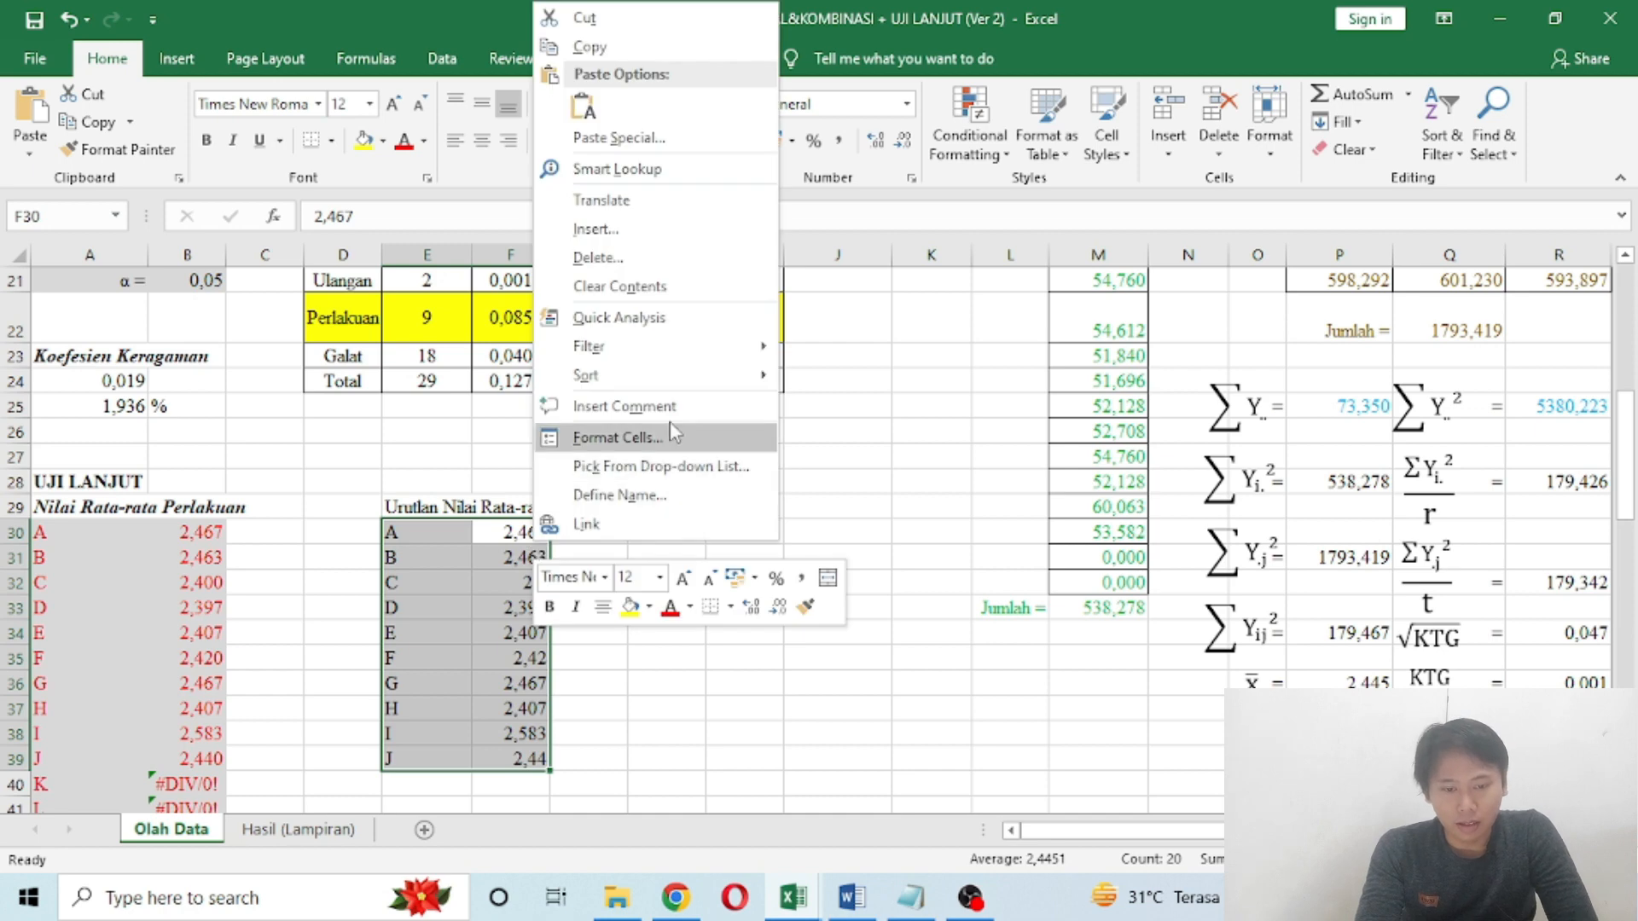
pyautogui.moveTo(725, 380)
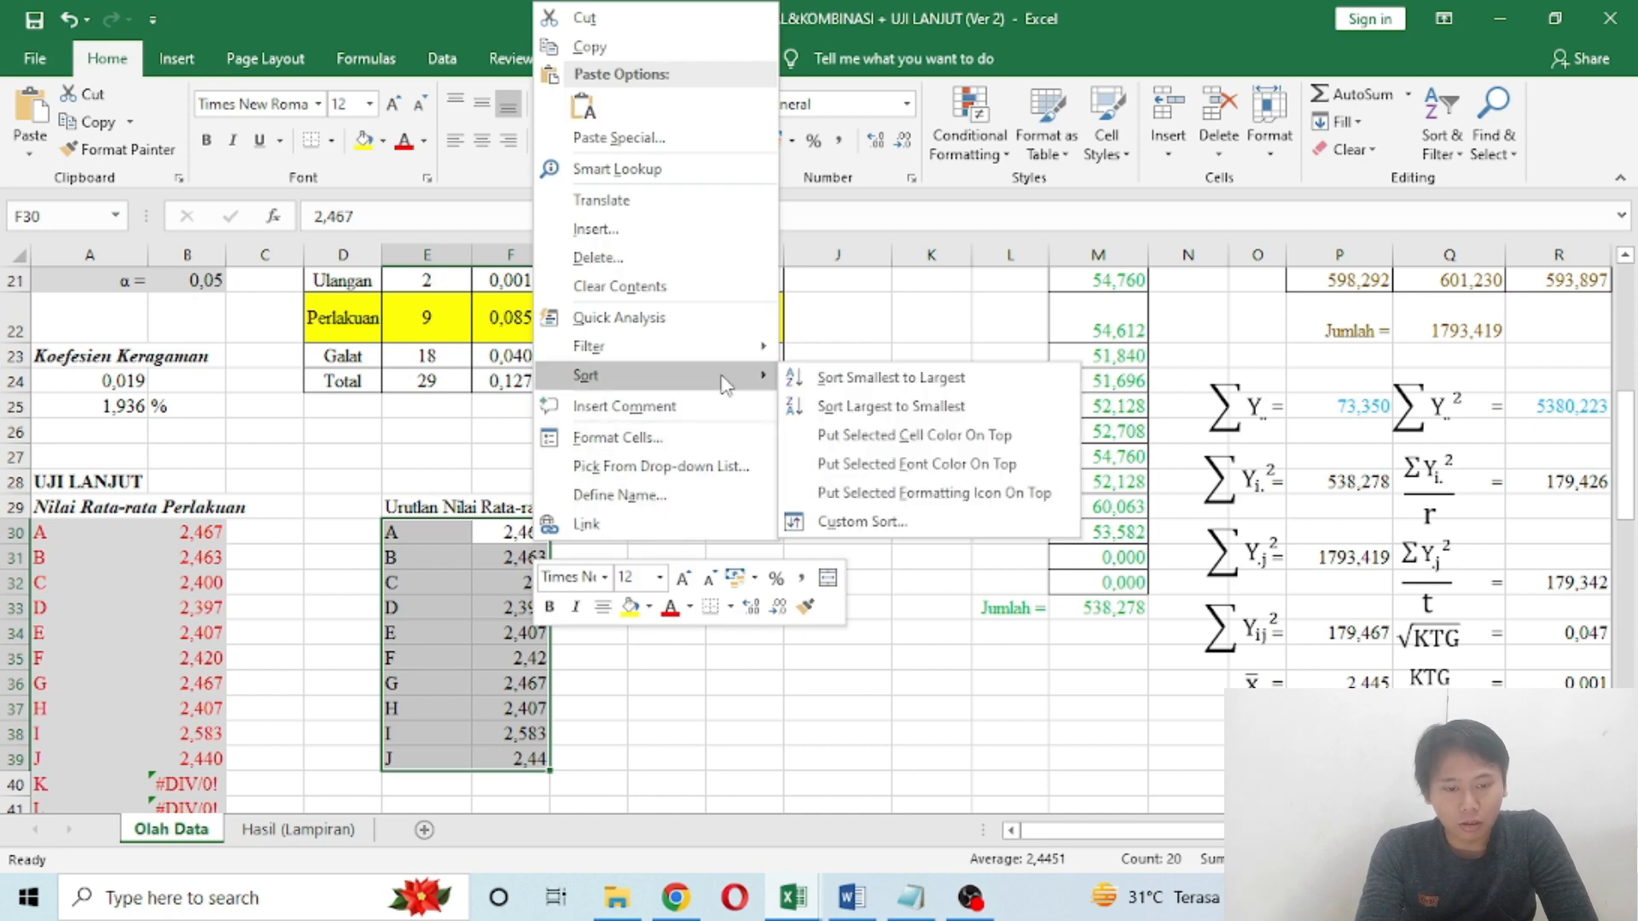
pyautogui.click(806, 378)
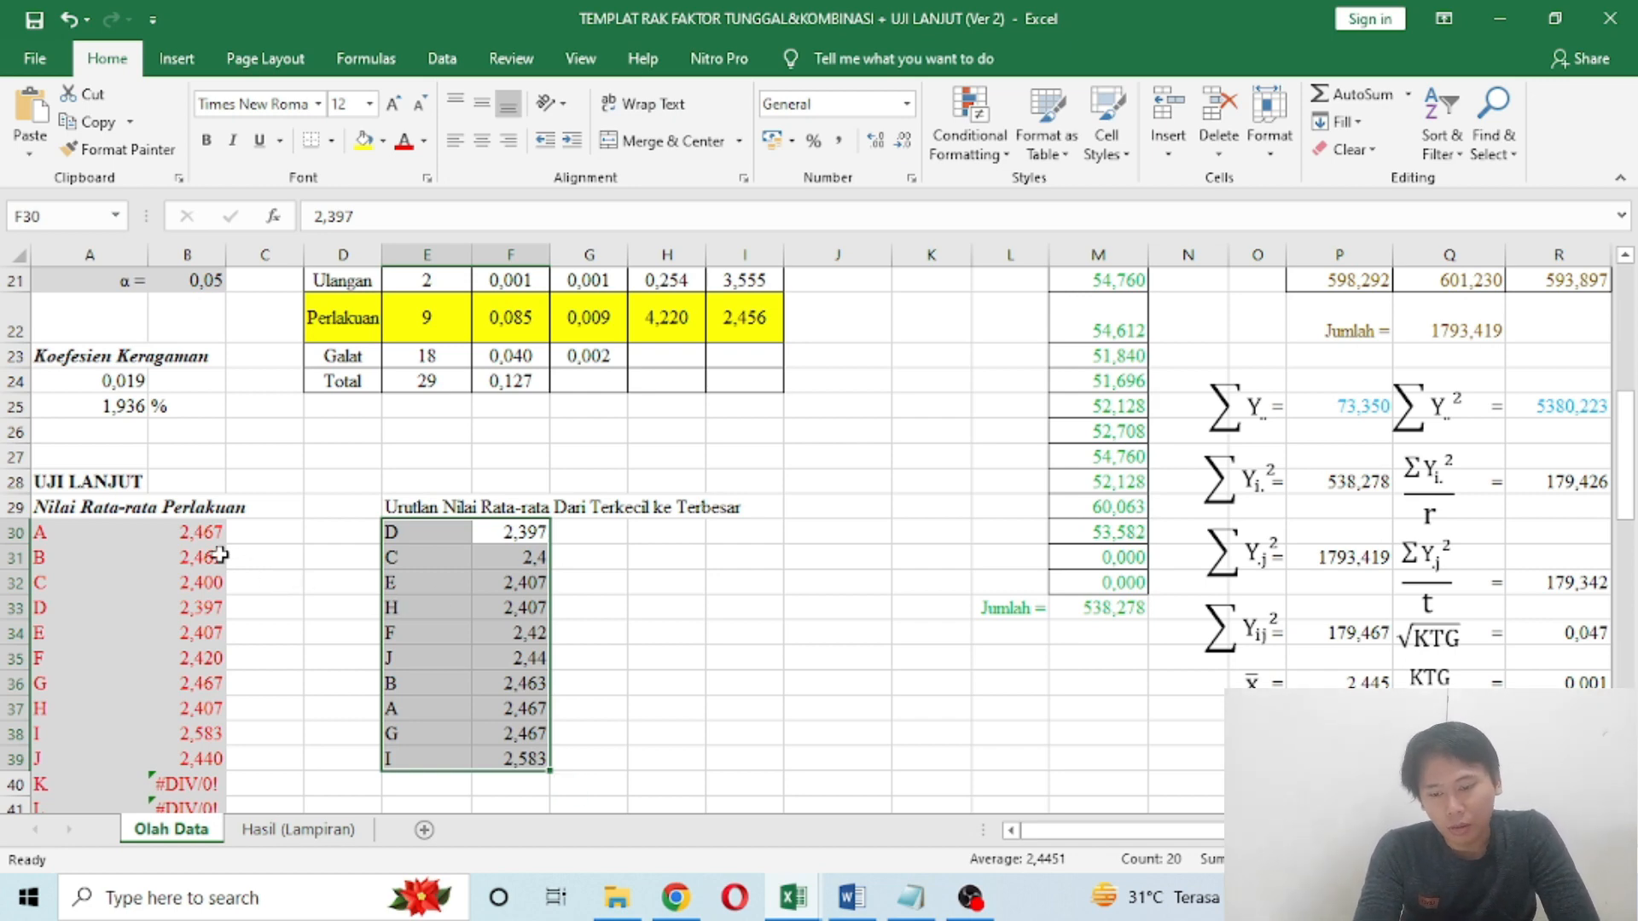
# Step: Go down to the Duncan (DMRT) section and examine the Uji Dengan LSR comparison table
pyautogui.click(456, 620)
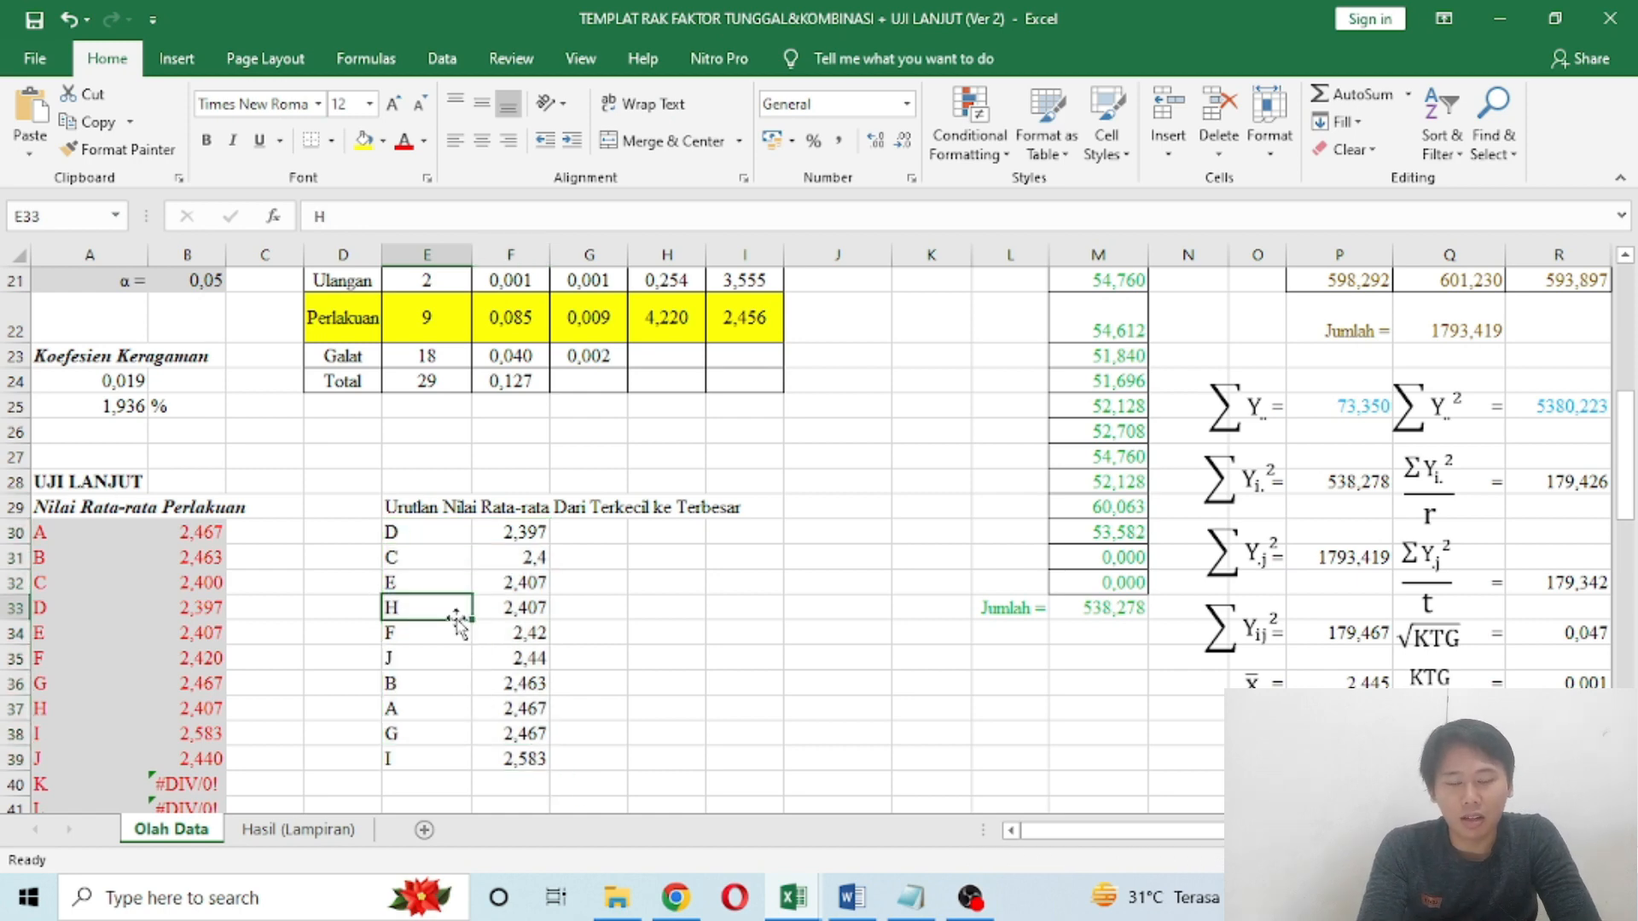
pyautogui.press('Down')
pyautogui.press('Down')
pyautogui.press('Down')
pyautogui.press('Down')
pyautogui.press('Down')
pyautogui.press('Down')
pyautogui.press('Down')
pyautogui.press('Down')
pyautogui.press('Down')
pyautogui.press('Down')
pyautogui.press('Down')
pyautogui.press('Down')
pyautogui.press('Down')
pyautogui.press('Down')
pyautogui.press('Down')
pyautogui.press('Down')
pyautogui.press('Down')
pyautogui.press('Down')
pyautogui.press('Down')
pyautogui.press('Down')
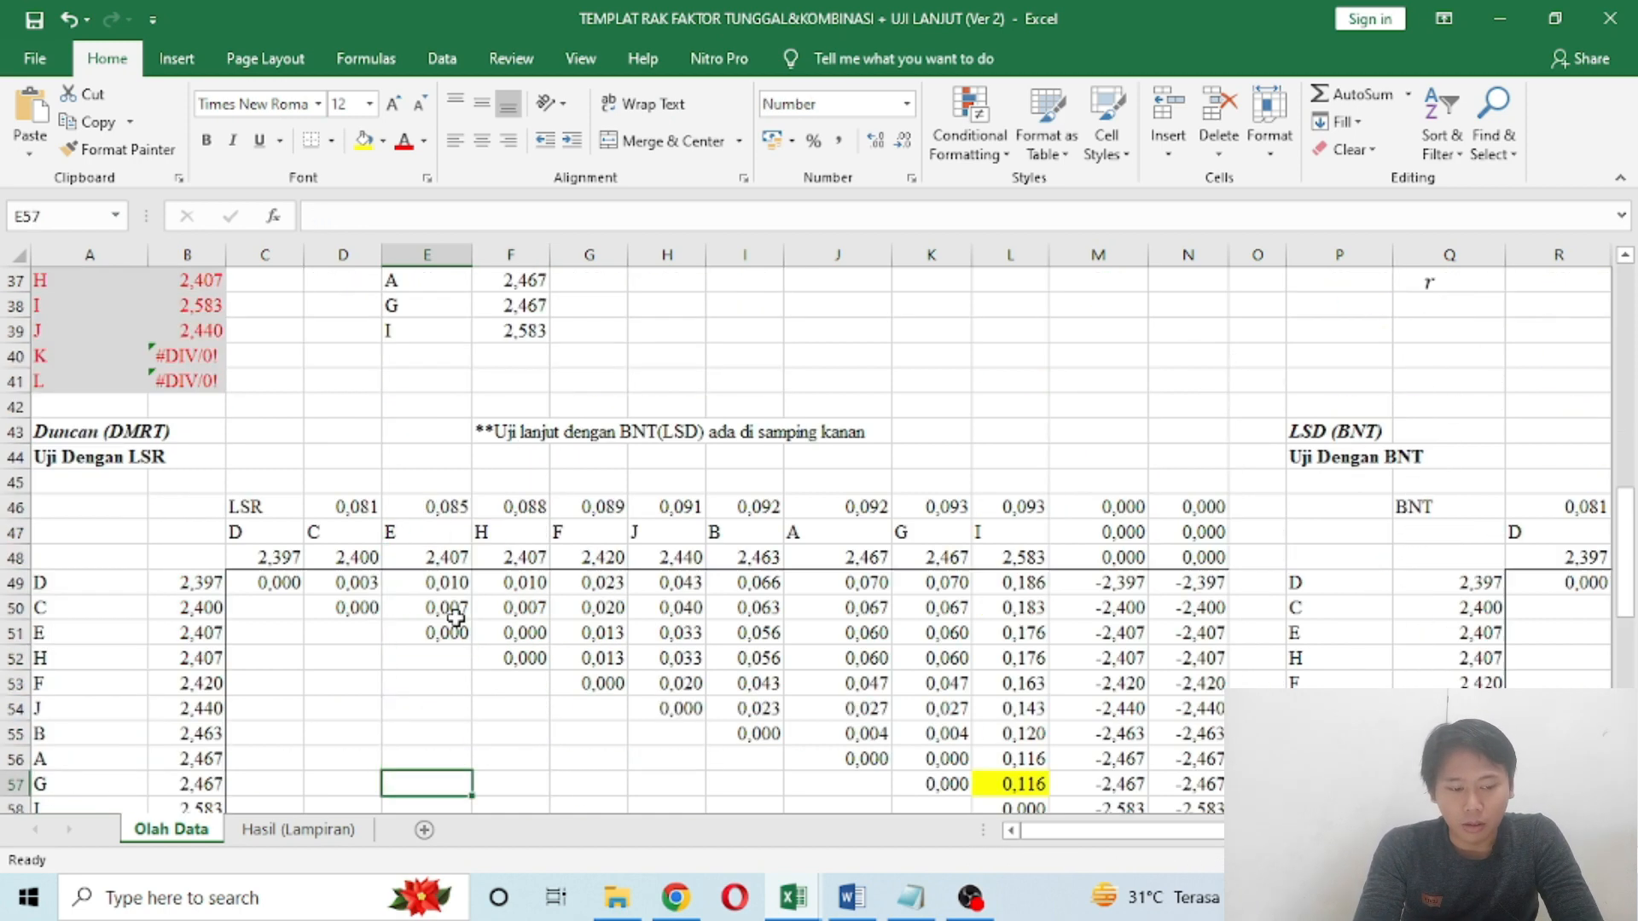
pyautogui.press('Down')
pyautogui.press('Down')
pyautogui.press('Down')
pyautogui.press('Down')
pyautogui.press('Down')
pyautogui.press('Down')
pyautogui.press('Down')
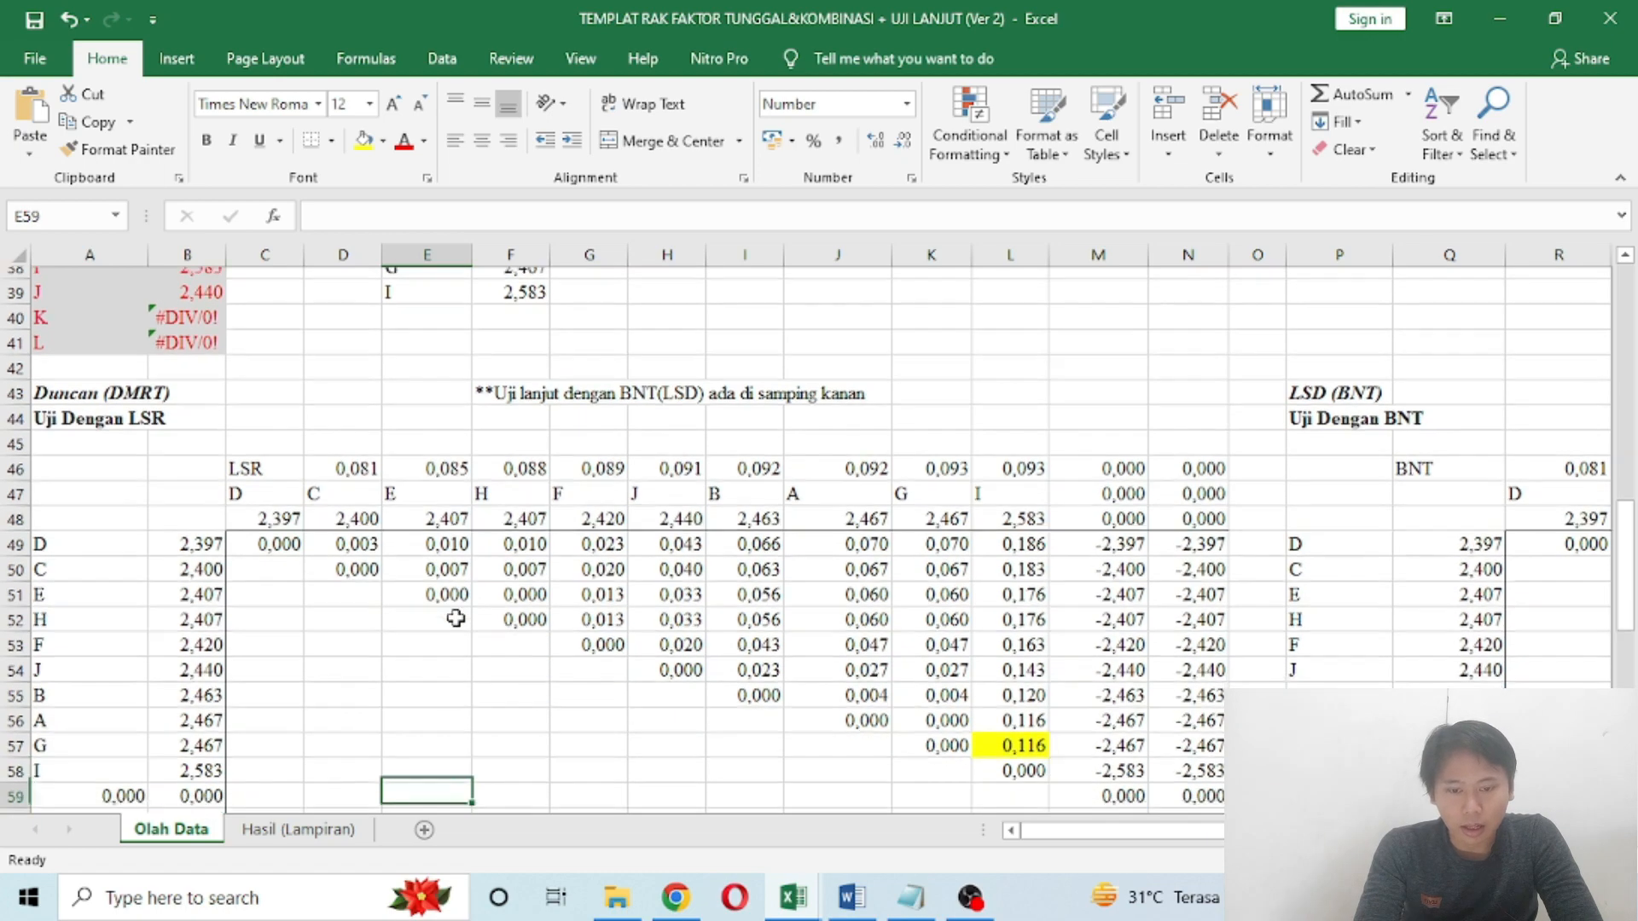
# Step: Go back up to the sorted treatment averages in E30:F39 and review them
pyautogui.press('Up')
pyautogui.press('Up')
pyautogui.press('Up')
pyautogui.press('Up')
pyautogui.press('Up')
pyautogui.press('Up')
pyautogui.press('Up')
pyautogui.press('Up')
pyautogui.press('Up')
pyautogui.press('Up')
pyautogui.press('Up')
pyautogui.press('Up')
pyautogui.press('Up')
pyautogui.press('Up')
pyautogui.press('Up')
pyautogui.press('Up')
pyautogui.press('Up')
pyautogui.press('Up')
pyautogui.press('Up')
pyautogui.press('Up')
pyautogui.press('Up')
pyautogui.press('Up')
pyautogui.press('Up')
pyautogui.press('Up')
pyautogui.press('Up')
pyautogui.press('Up')
pyautogui.press('Up')
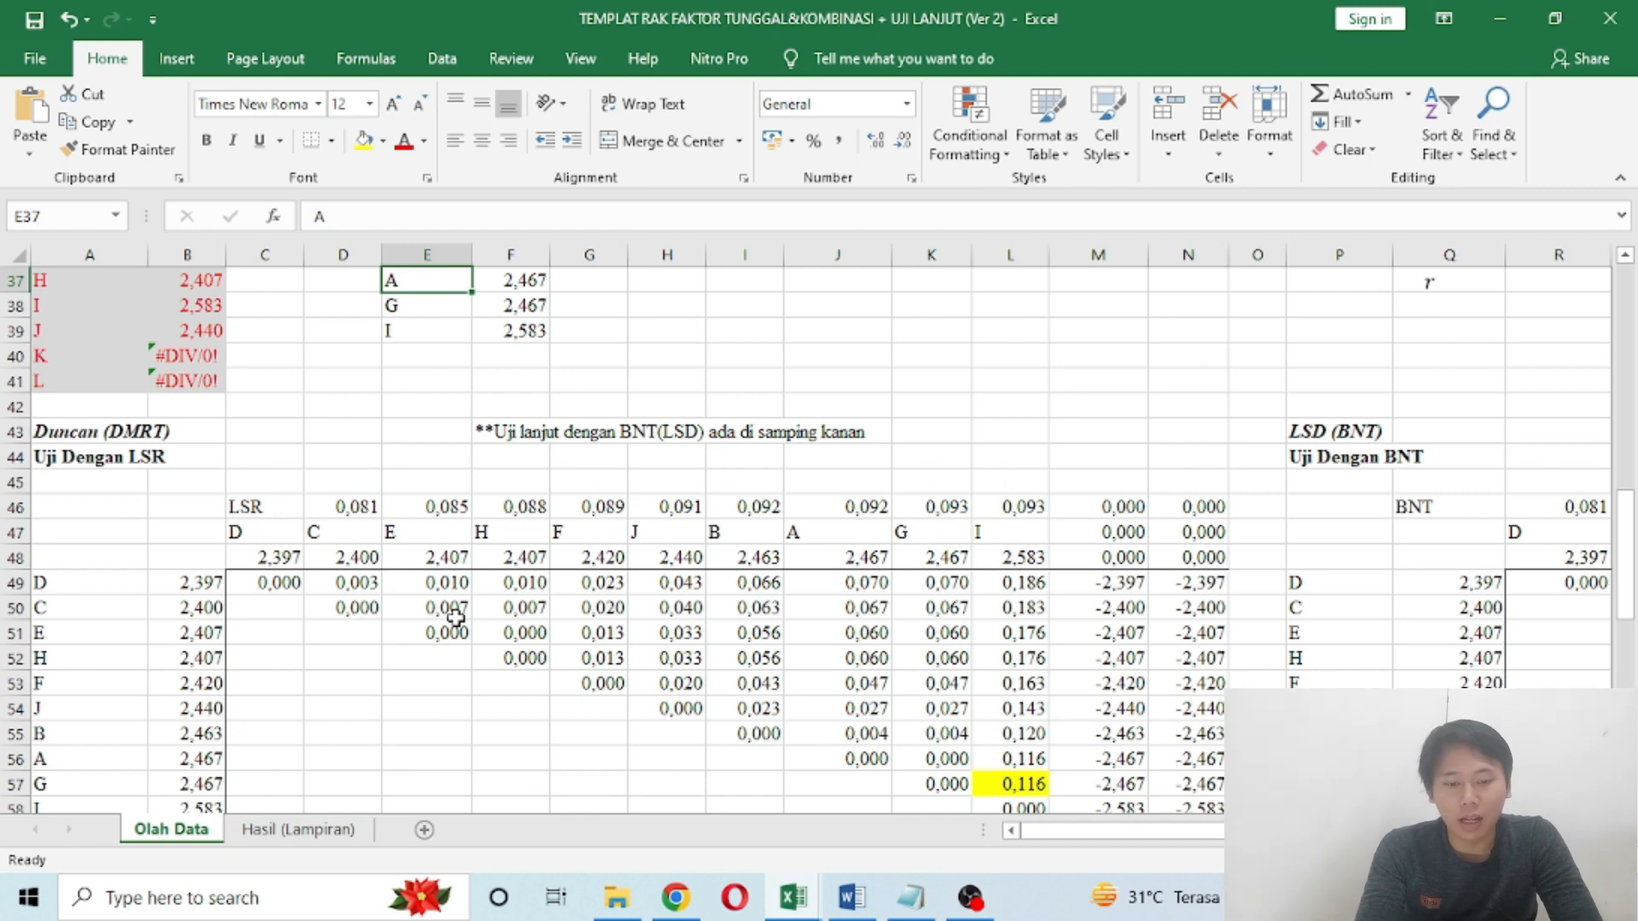
# Step: Look across the follow-up test sections from Duncan (DMRT) to LSD (BNT), and return to the start of the Duncan section
pyautogui.press('Down')
pyautogui.press('Down')
pyautogui.press('Down')
pyautogui.press('Down')
pyautogui.press('Down')
pyautogui.press('Down')
pyautogui.press('Down')
pyautogui.press('Down')
pyautogui.press('Left')
pyautogui.press('Left')
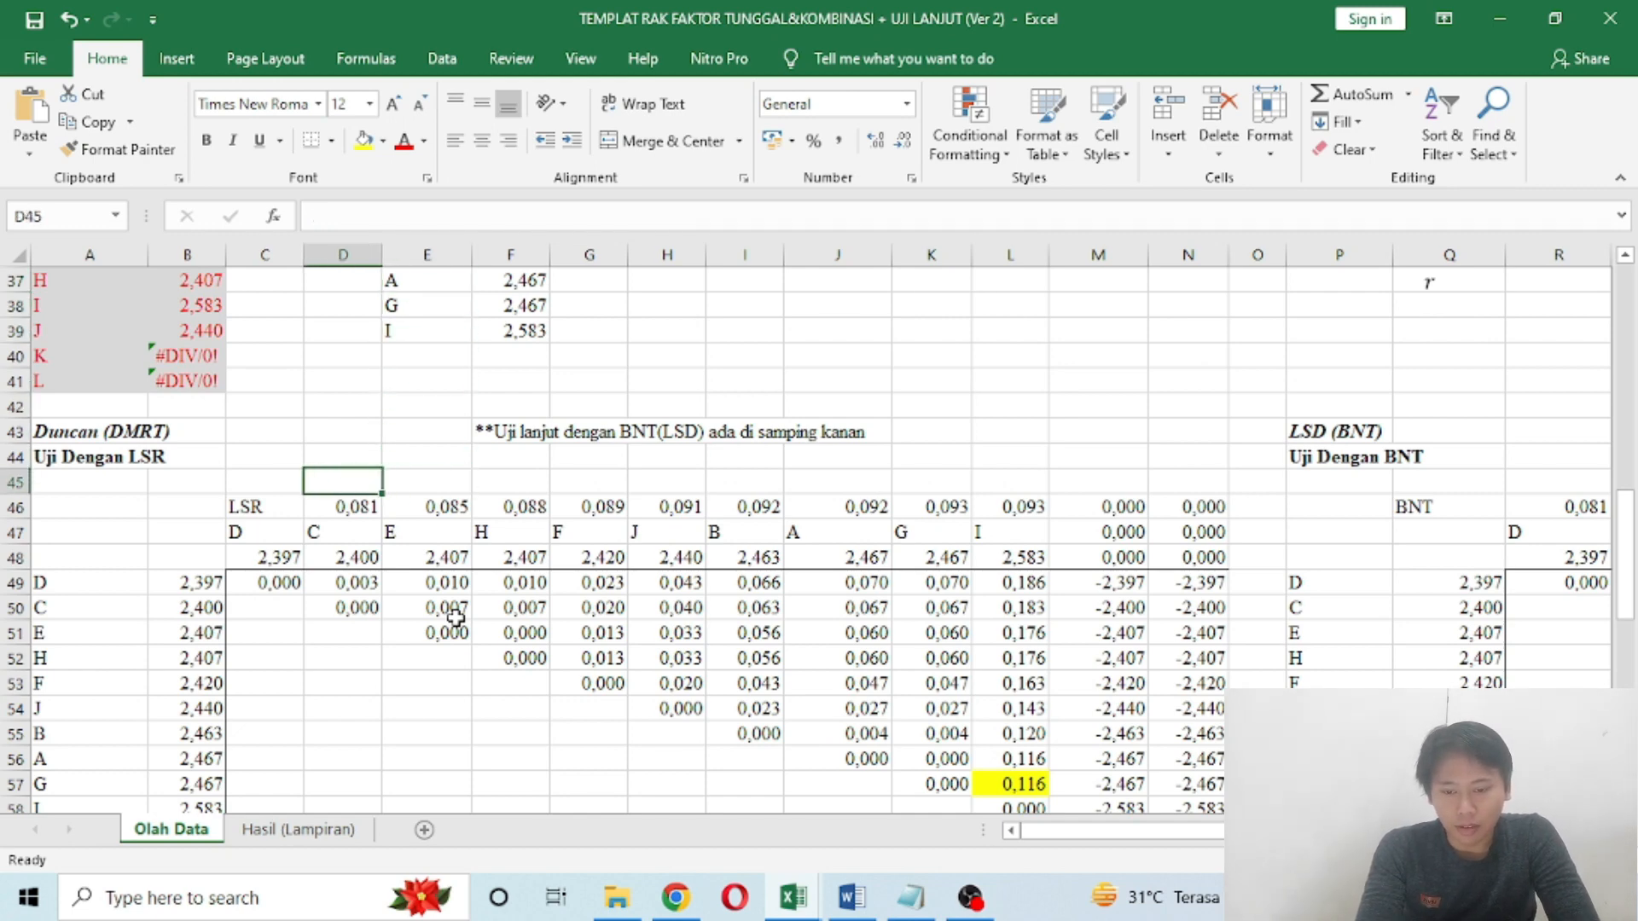
pyautogui.press('Left')
pyautogui.press('Left')
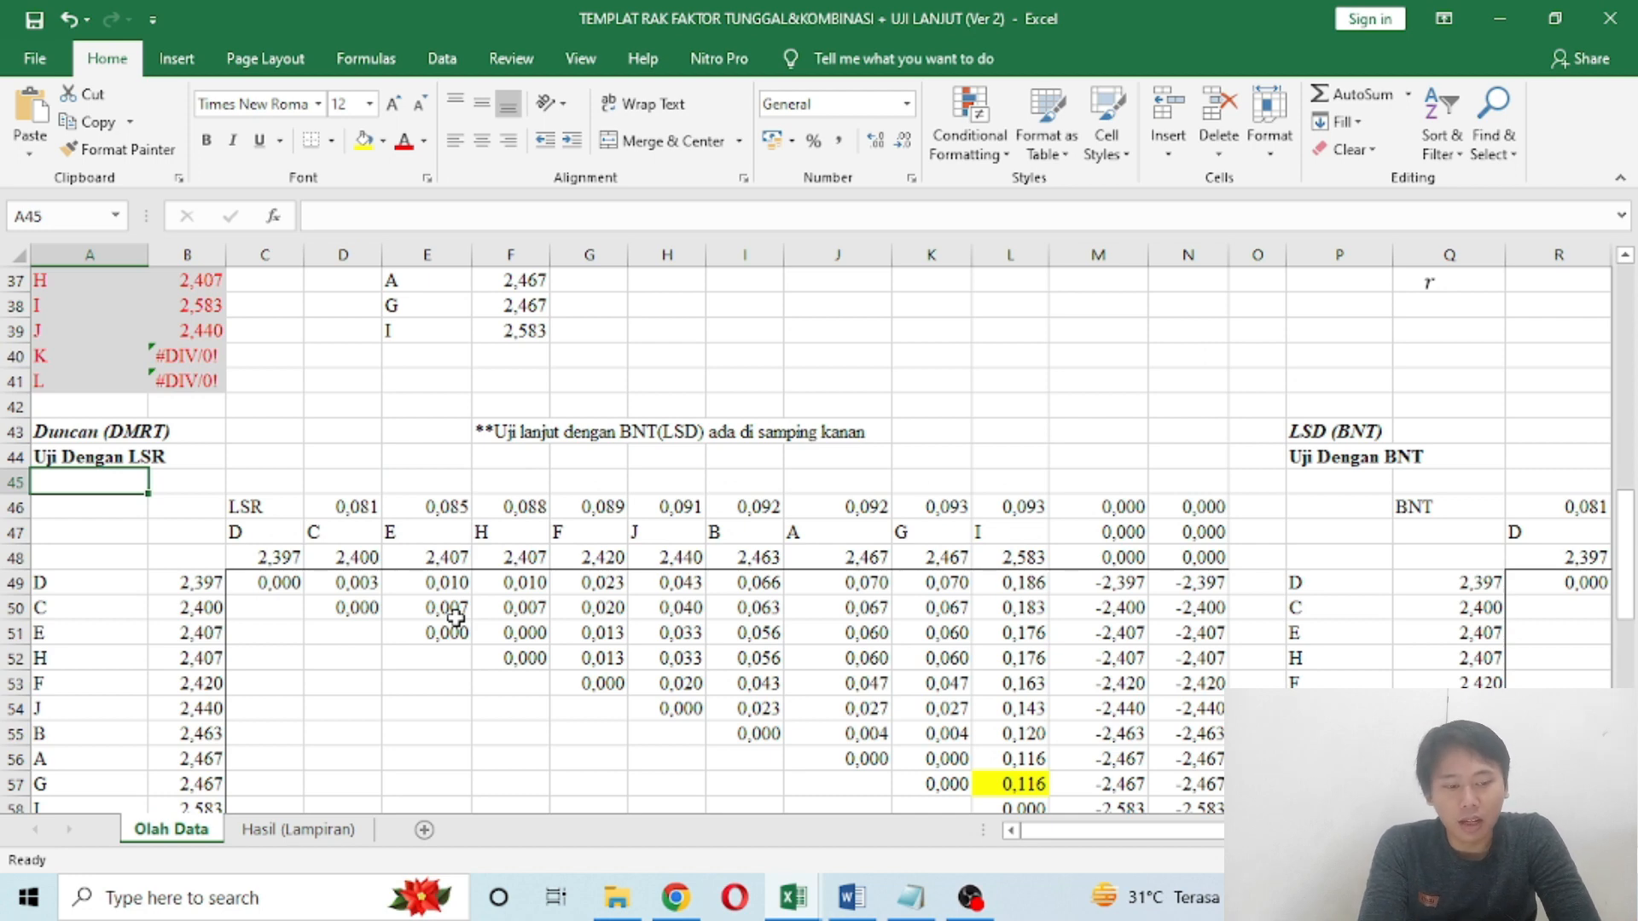
pyautogui.press('Right')
pyautogui.press('Right')
pyautogui.press('Right')
pyautogui.press('Right')
pyautogui.press('Right')
pyautogui.press('Right')
pyautogui.press('Right')
pyautogui.press('Right')
pyautogui.press('Right')
pyautogui.press('Right')
pyautogui.press('Right')
pyautogui.press('Right')
pyautogui.press('Right')
pyautogui.press('Right')
pyautogui.press('Right')
pyautogui.press('Right')
pyautogui.press('Right')
pyautogui.press('Right')
pyautogui.press('Right')
pyautogui.press('Right')
pyautogui.press('Right')
pyautogui.press('Right')
pyautogui.press('Right')
pyautogui.press('Right')
pyautogui.press('Right')
pyautogui.press('Left')
pyautogui.press('Left')
pyautogui.press('Left')
pyautogui.press('Left')
pyautogui.press('Left')
pyautogui.press('Left')
pyautogui.press('Left')
pyautogui.press('Left')
pyautogui.press('Left')
pyautogui.press('Left')
pyautogui.press('Left')
pyautogui.press('Left')
pyautogui.press('Left')
pyautogui.press('Left')
pyautogui.press('Left')
pyautogui.press('Left')
pyautogui.press('Left')
pyautogui.press('Left')
pyautogui.press('Left')
pyautogui.press('Left')
pyautogui.press('Left')
pyautogui.press('Left')
pyautogui.press('Left')
pyautogui.press('Left')
pyautogui.press('Left')
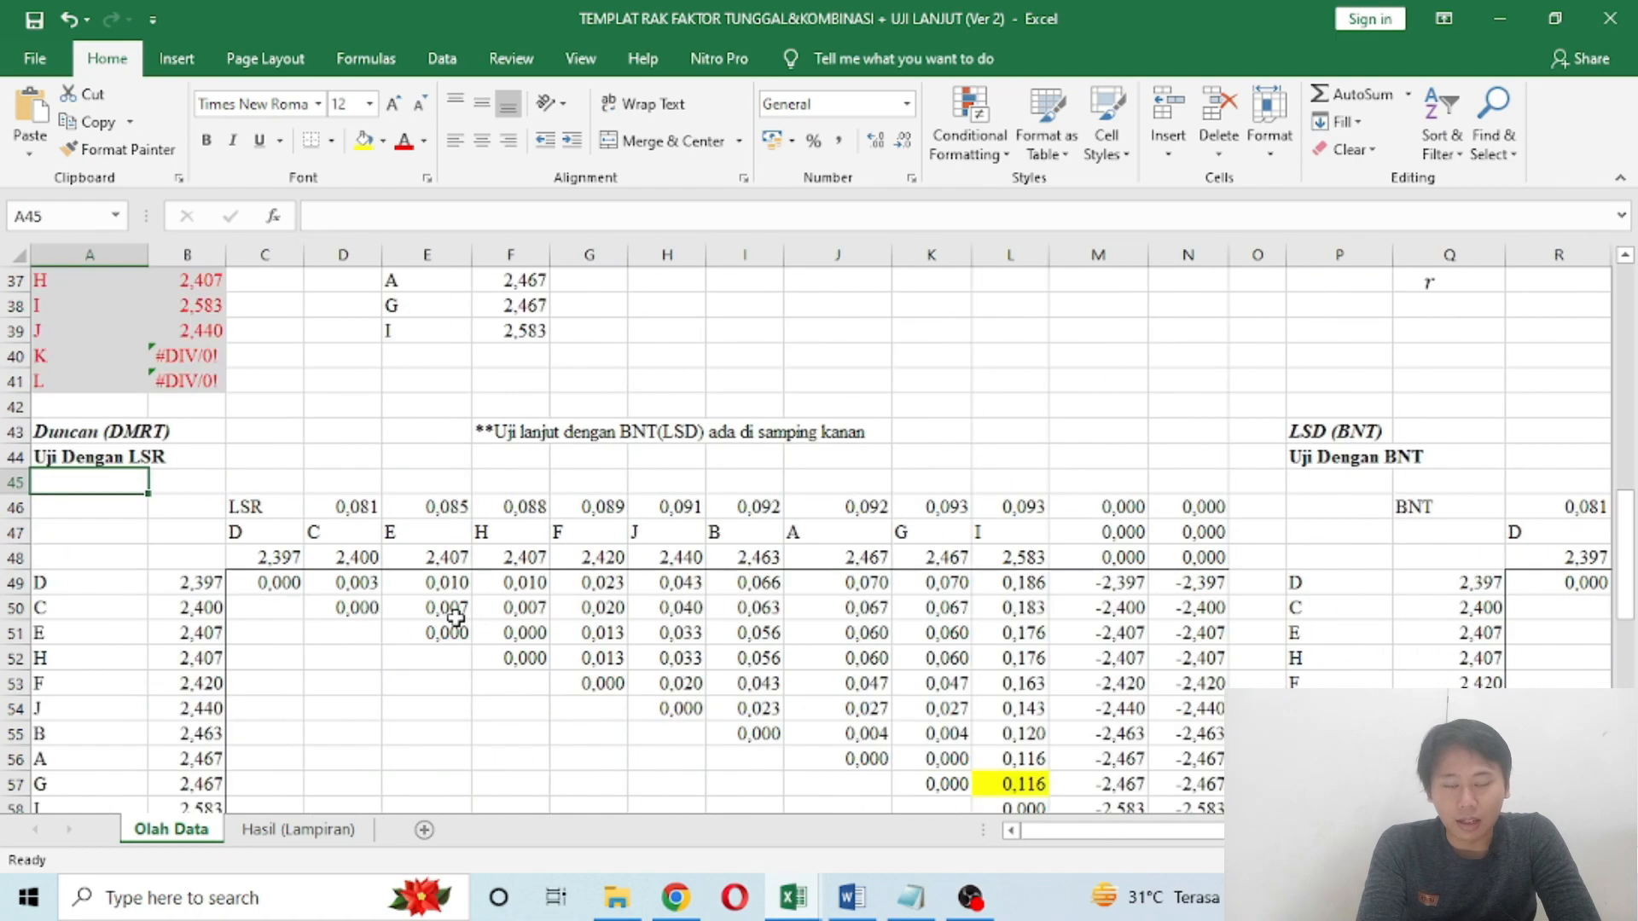
# Step: Examine the Duncan comparison table down to the Menyusun Notasi Garis heading
pyautogui.press('Down')
pyautogui.press('Down')
pyautogui.press('Down')
pyautogui.press('Down')
pyautogui.press('Down')
pyautogui.press('Down')
pyautogui.press('Down')
pyautogui.press('Down')
pyautogui.press('Down')
pyautogui.press('Down')
pyautogui.press('Down')
pyautogui.press('Down')
pyautogui.press('Down')
pyautogui.press('Down')
pyautogui.press('Down')
pyautogui.press('Down')
pyautogui.press('Down')
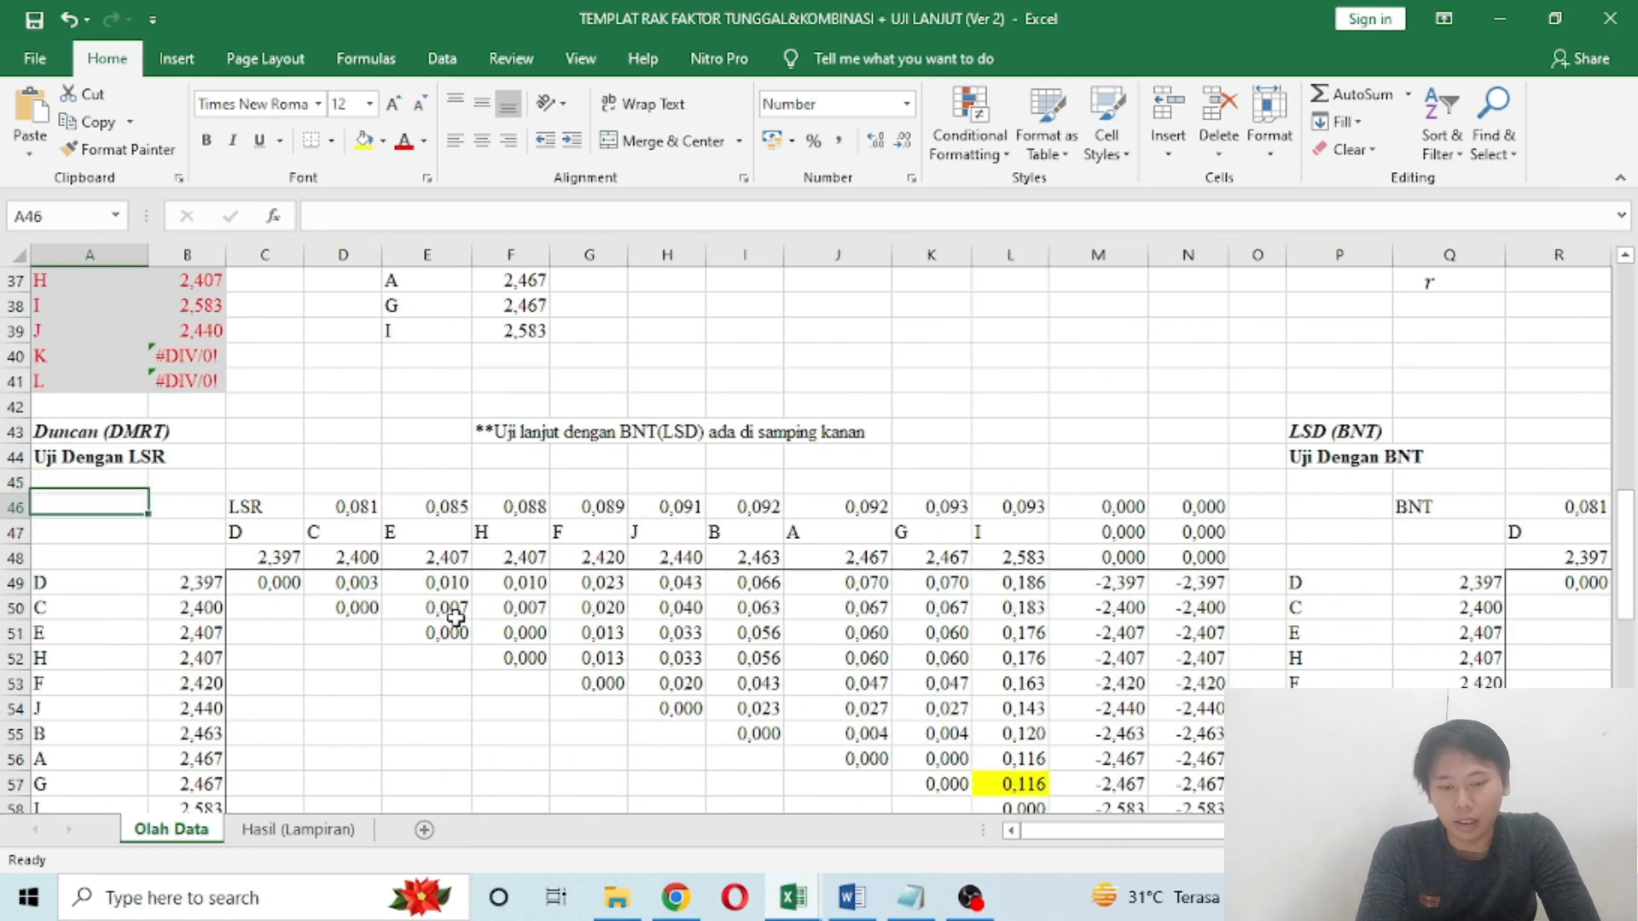
# Step: Remove the fill colour from cell L57, the G versus I difference in the Duncan table
pyautogui.press('Right')
pyautogui.press('Right')
pyautogui.press('Right')
pyautogui.press('Right')
pyautogui.press('Right')
pyautogui.press('Right')
pyautogui.press('Right')
pyautogui.press('Right')
pyautogui.press('Right')
pyautogui.press('Right')
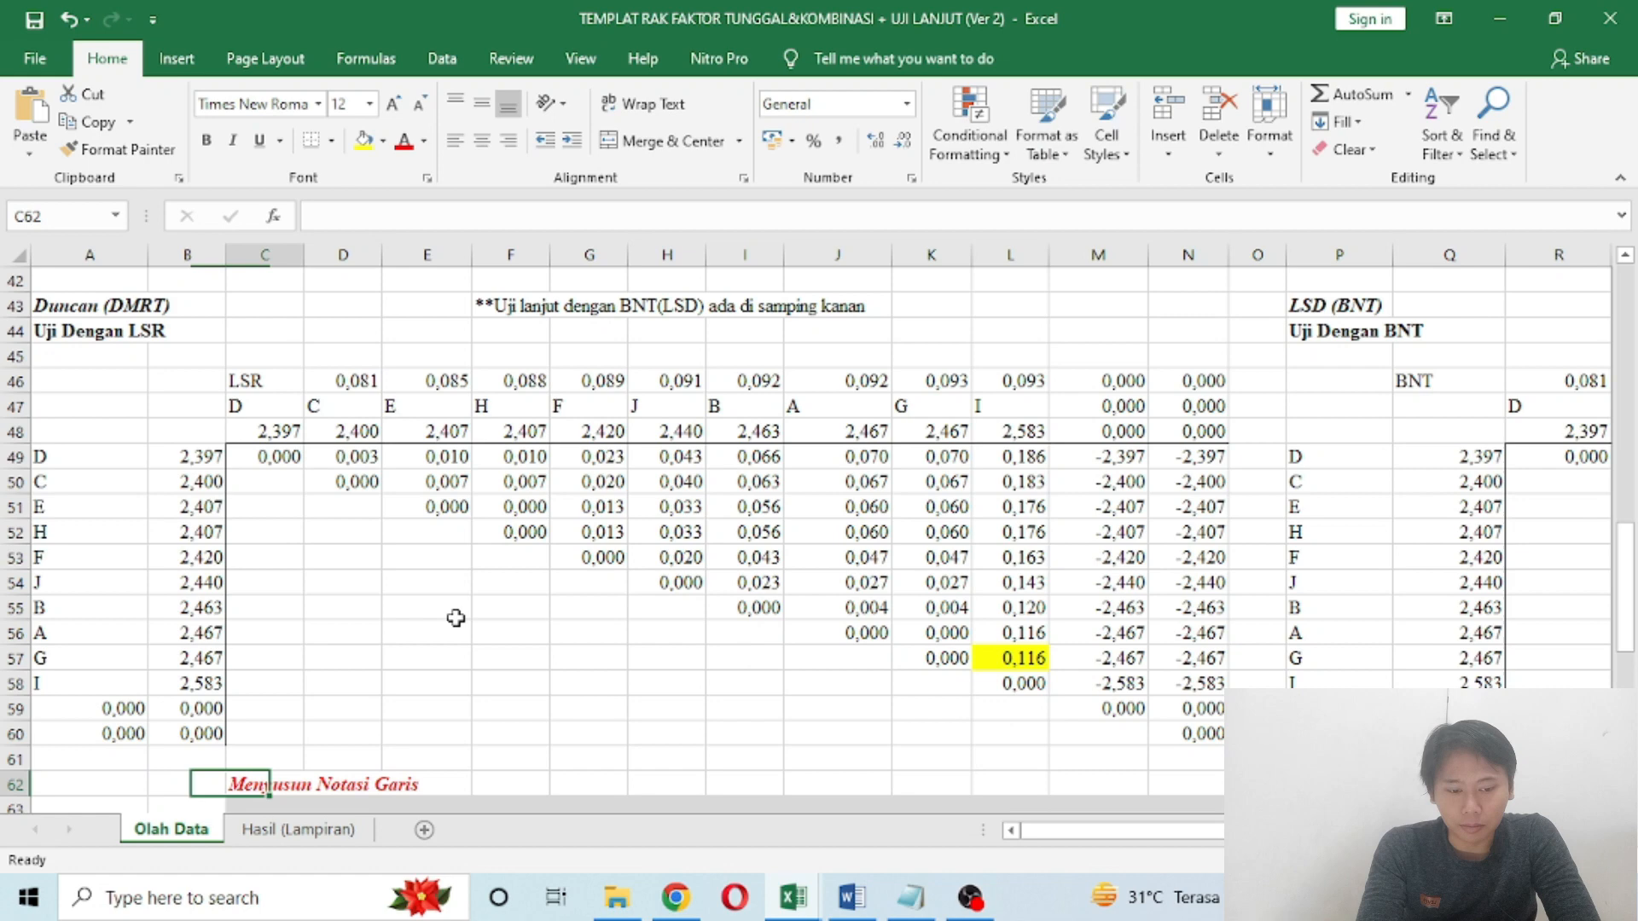
pyautogui.press('Up')
pyautogui.press('Up')
pyautogui.press('Up')
pyautogui.press('Up')
pyautogui.press('Up')
pyautogui.press('Up')
pyautogui.press('Right')
pyautogui.press('Down')
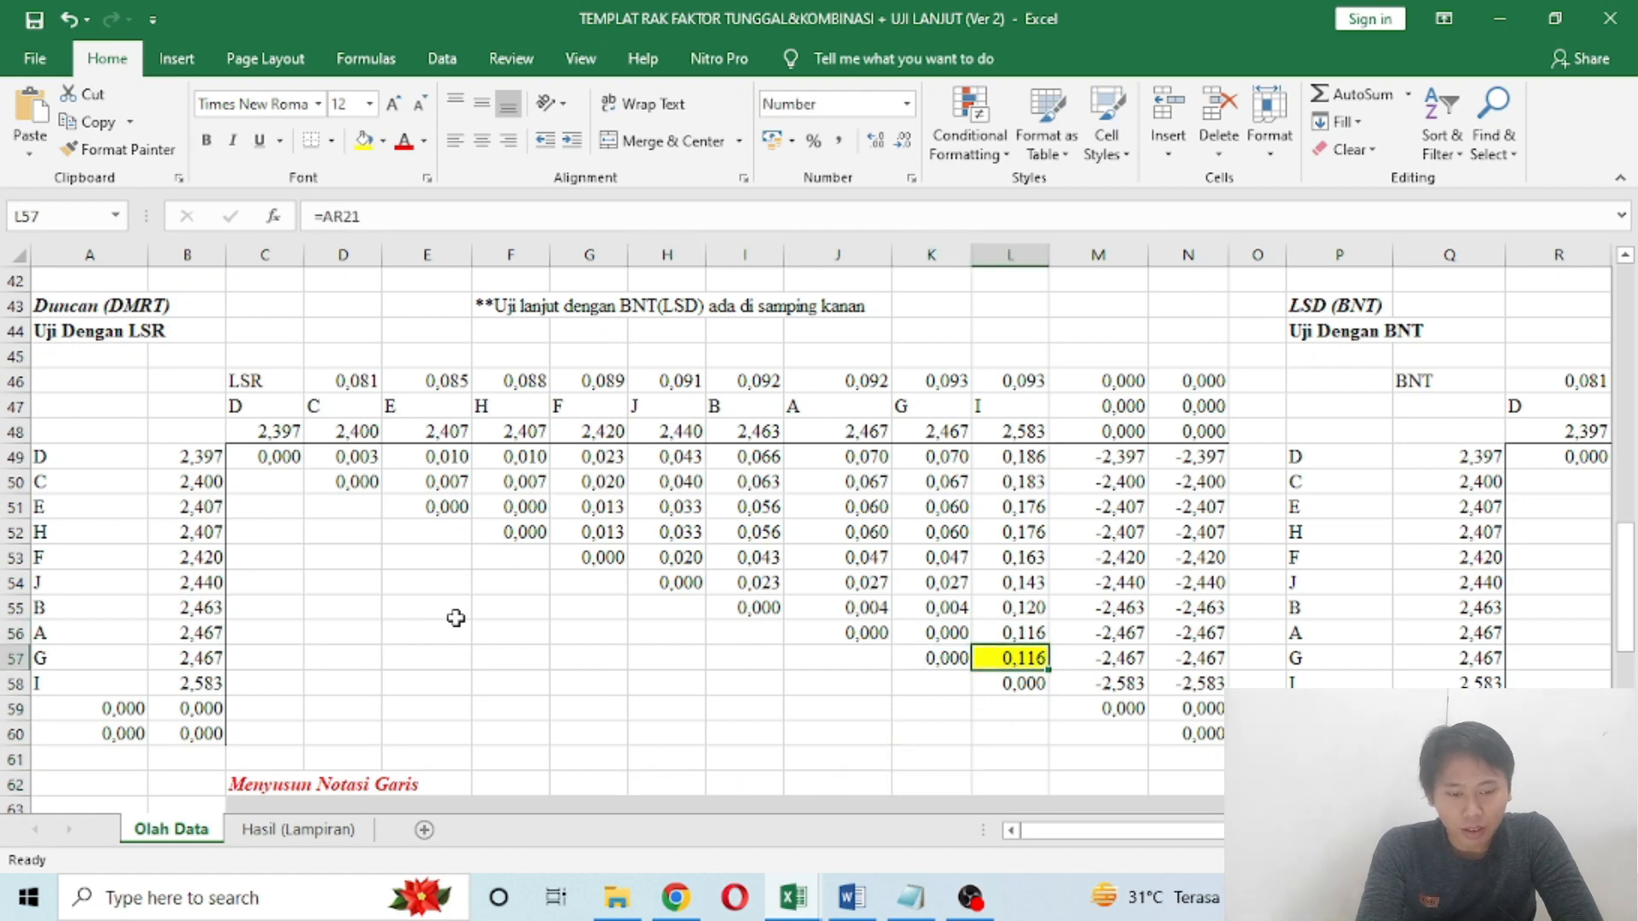
pyautogui.click(383, 141)
pyautogui.click(427, 354)
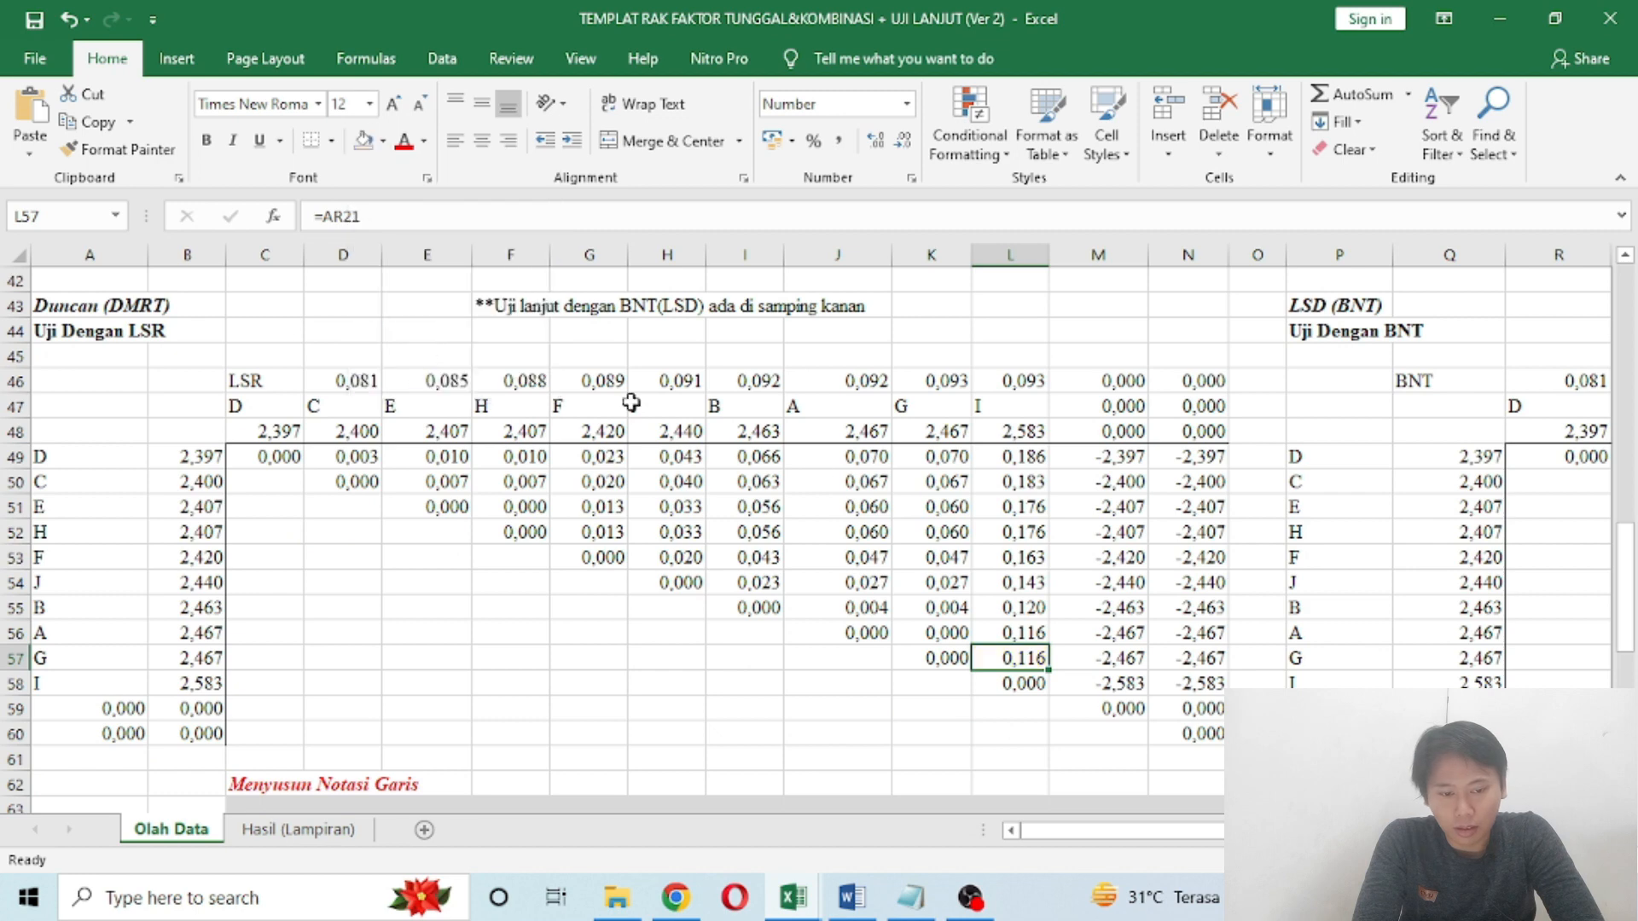
# Step: Examine the LSR values in row 46 of the Duncan table, selecting the range E46:L46
pyautogui.click(949, 522)
pyautogui.click(866, 378)
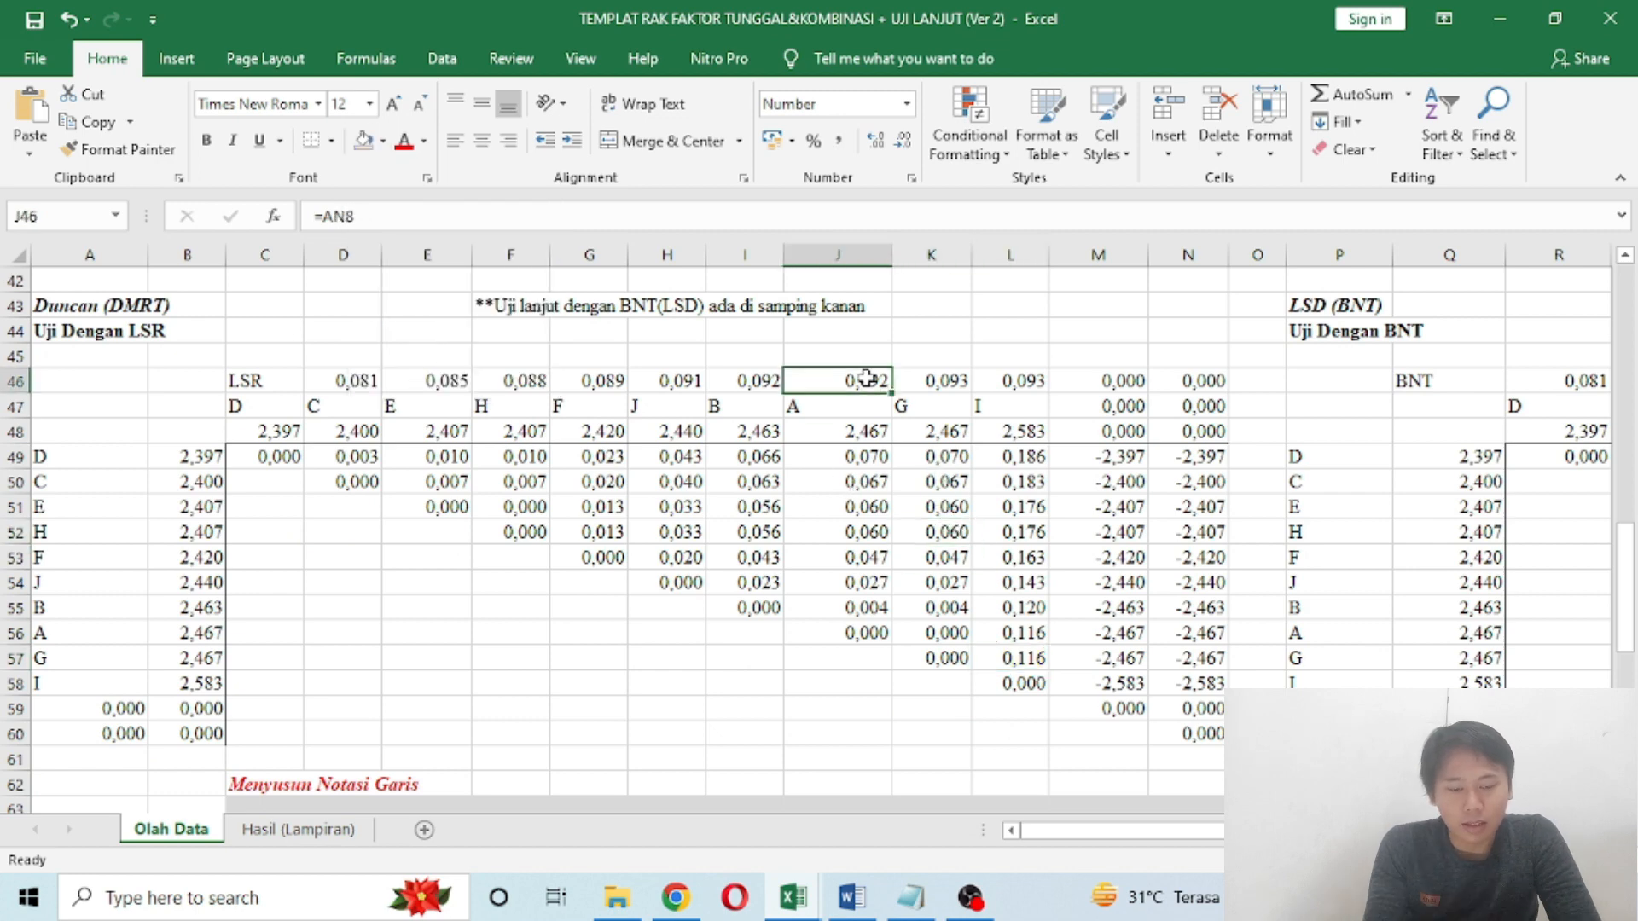
pyautogui.press('Right')
pyautogui.press('Right')
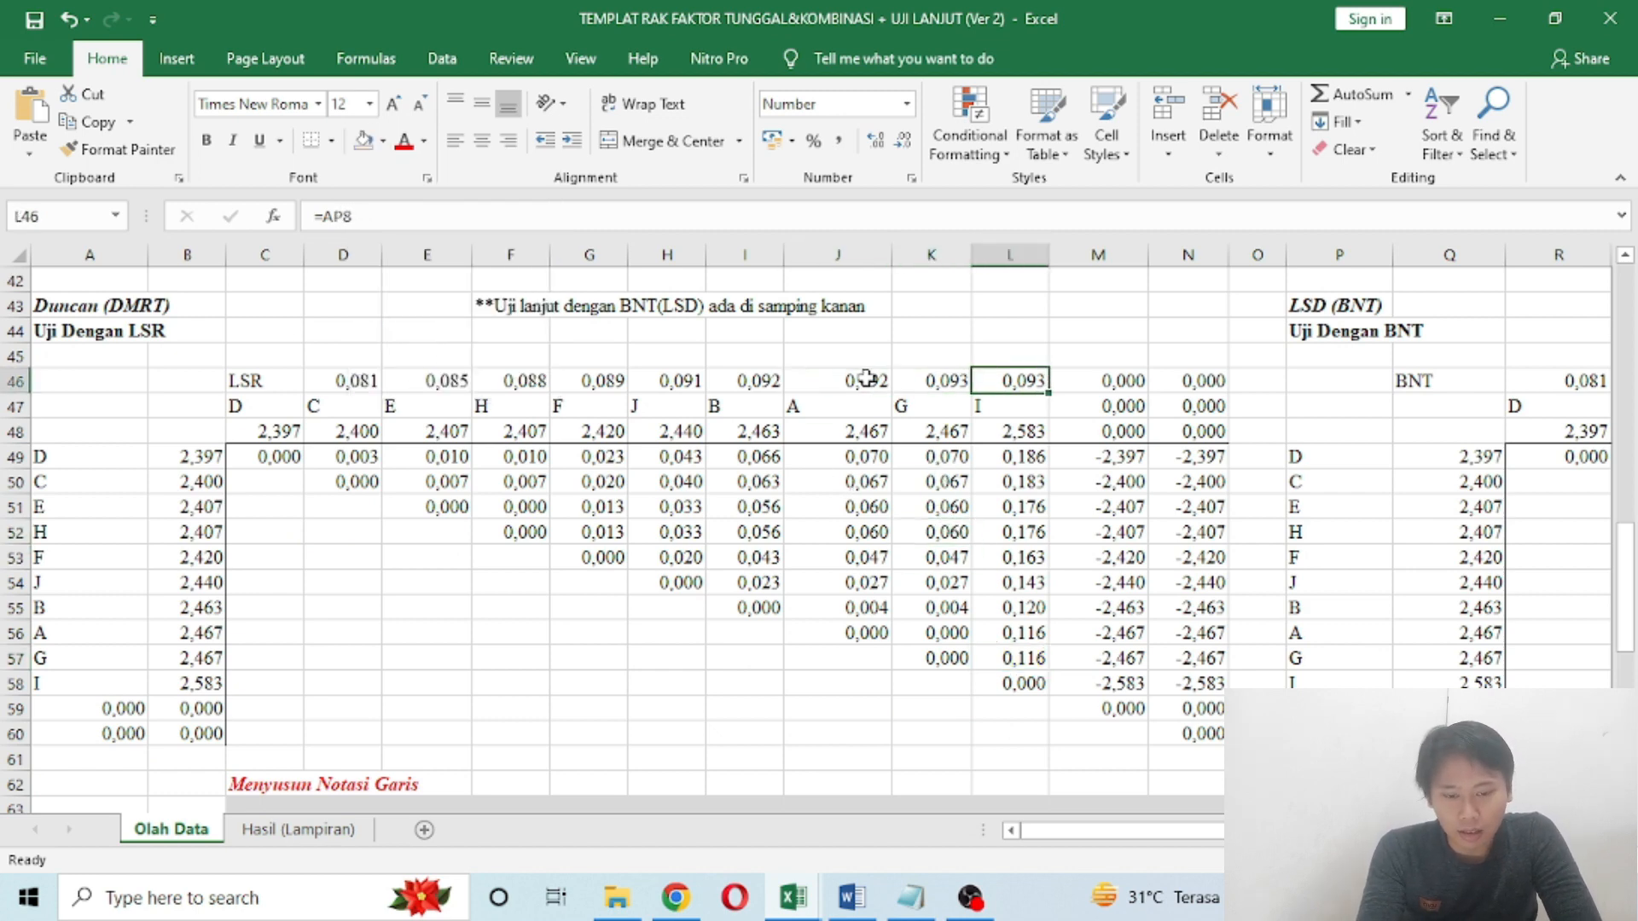
pyautogui.hotkey('shift', 'Left')
pyautogui.hotkey('shift', 'Left')
pyautogui.hotkey('shift', 'Left')
pyautogui.hotkey('shift', 'Left')
pyautogui.hotkey('shift', 'Left')
pyautogui.hotkey('shift', 'Left')
pyautogui.hotkey('shift', 'Left')
pyautogui.hotkey('shift', 'Left')
pyautogui.hotkey('shift', 'Right')
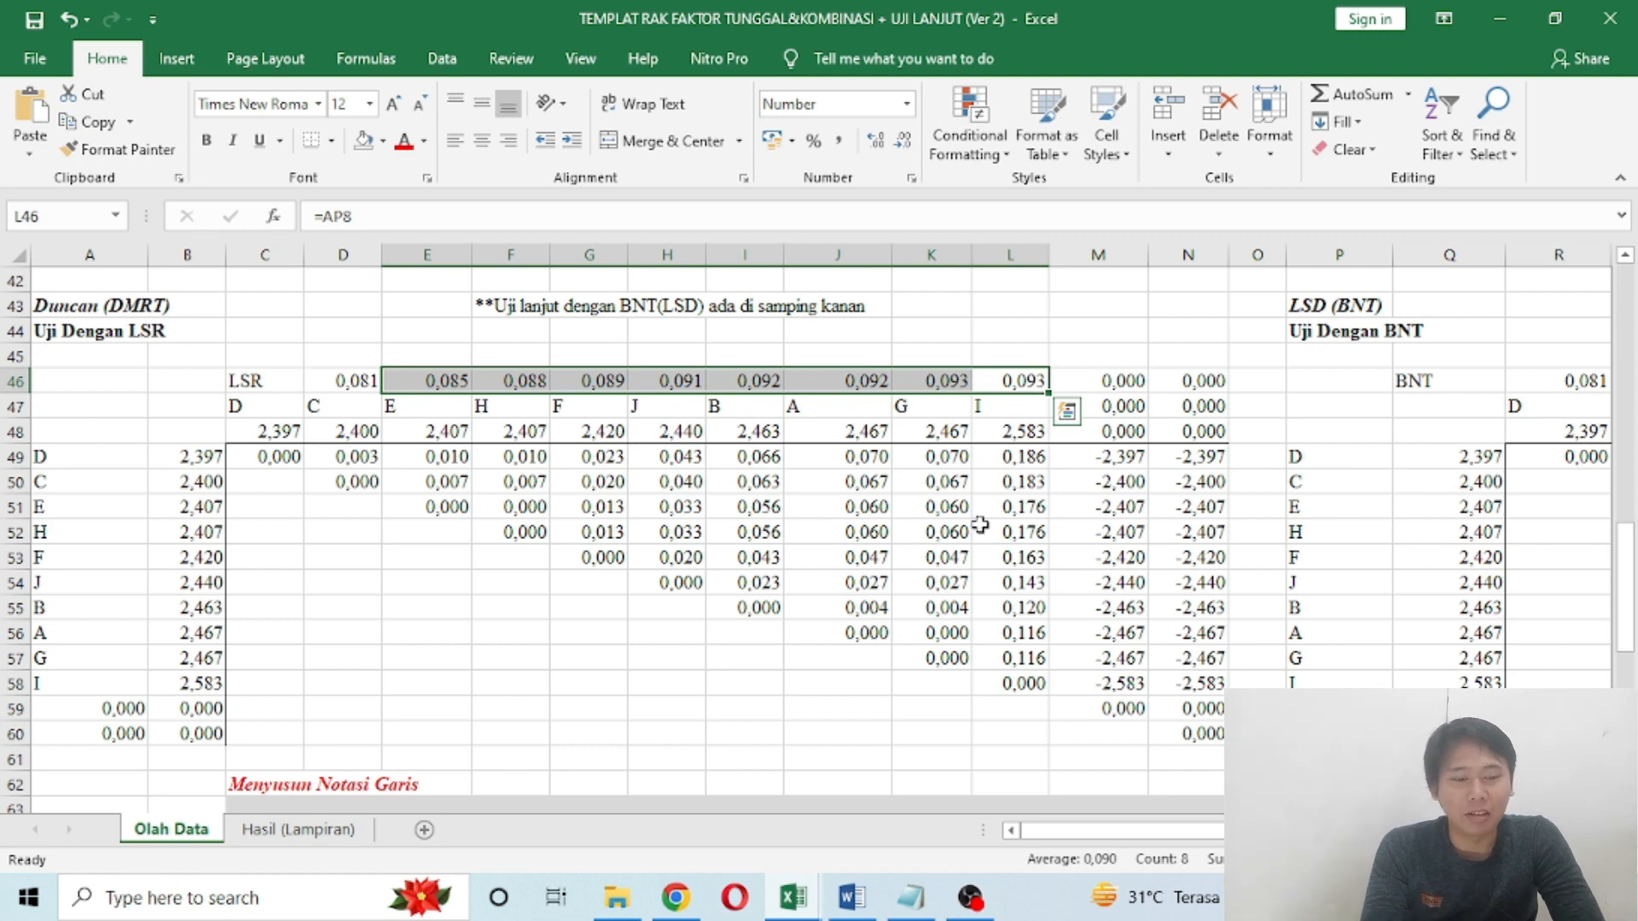
# Step: Go down the differences of treatment I in column L and highlight cell L57 with a yellow fill
pyautogui.click(985, 553)
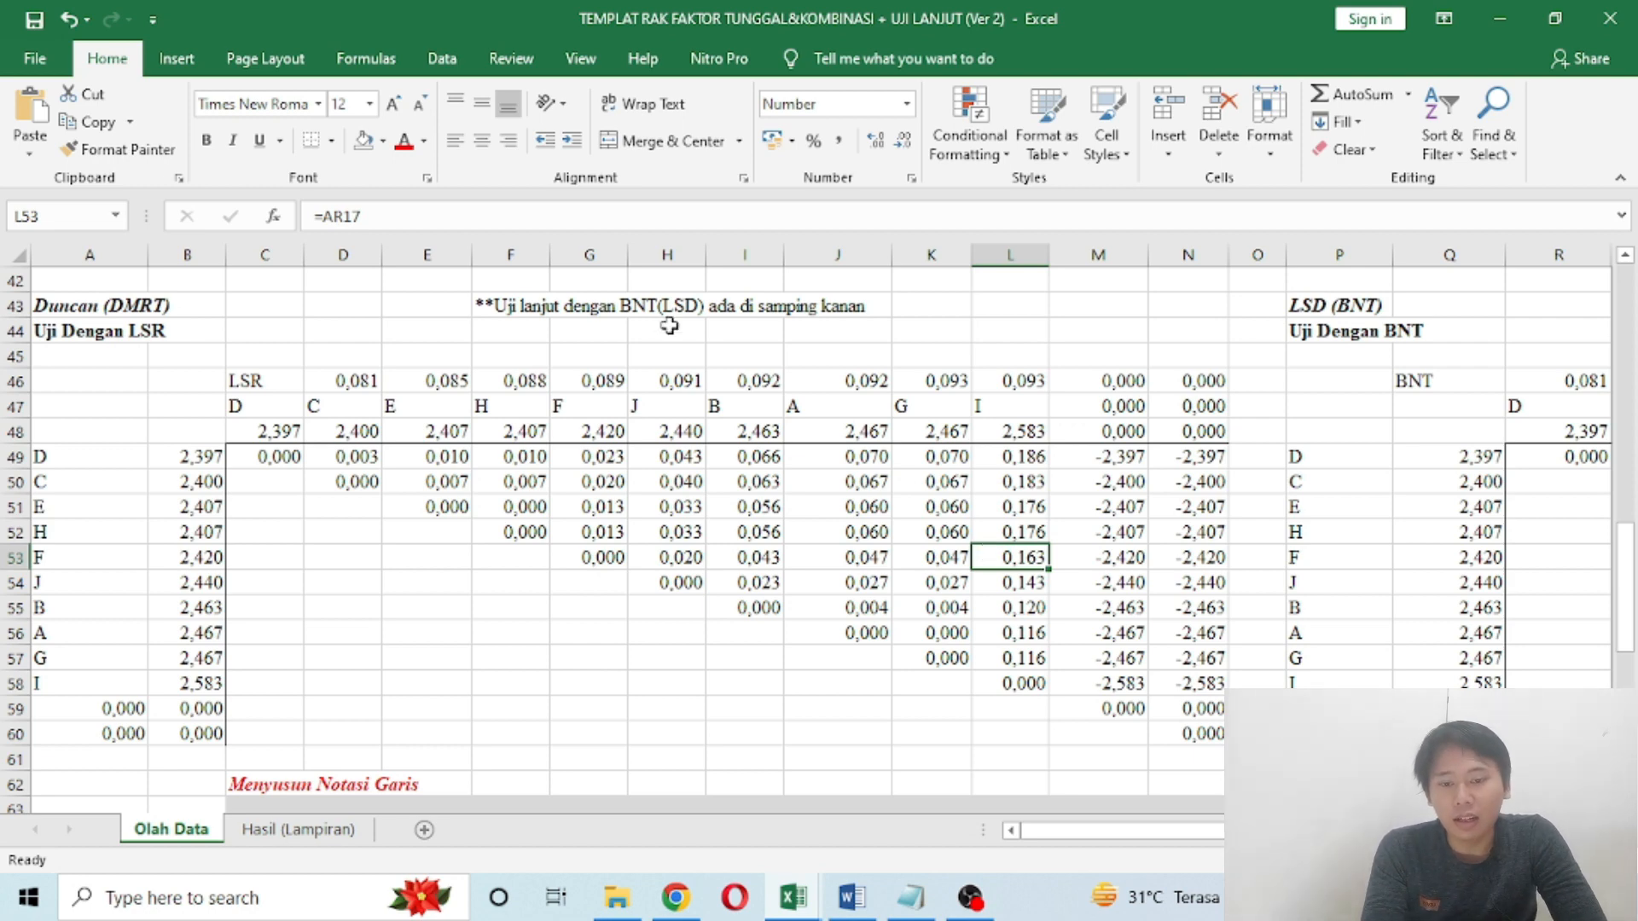
pyautogui.press('Down')
pyautogui.press('Down')
pyautogui.press('Down')
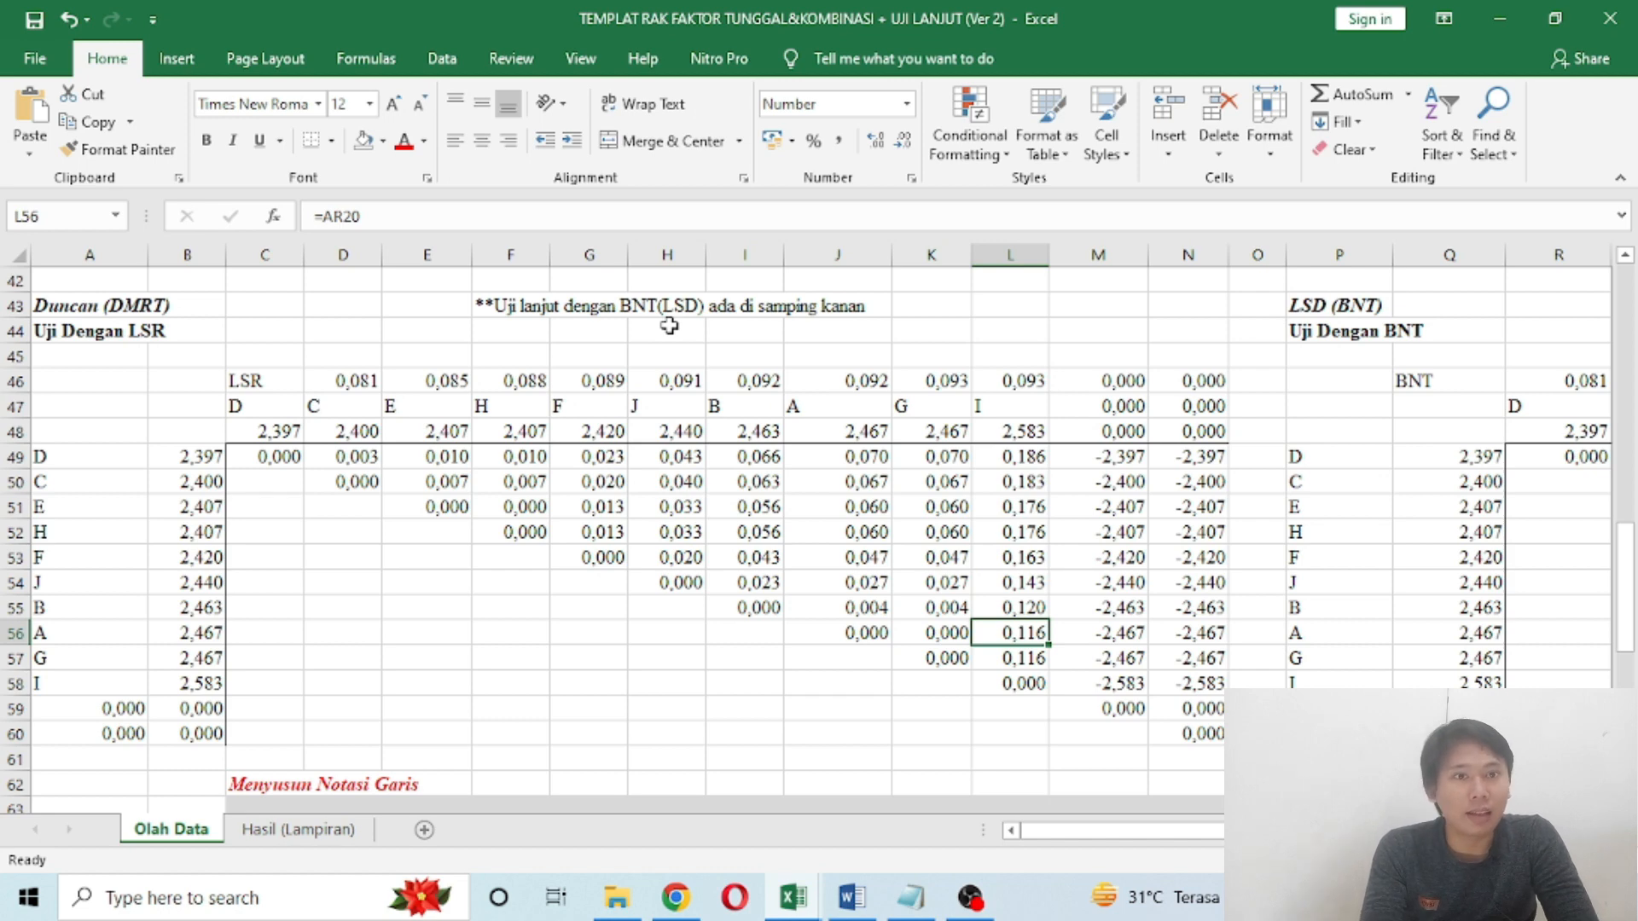
pyautogui.press('Down')
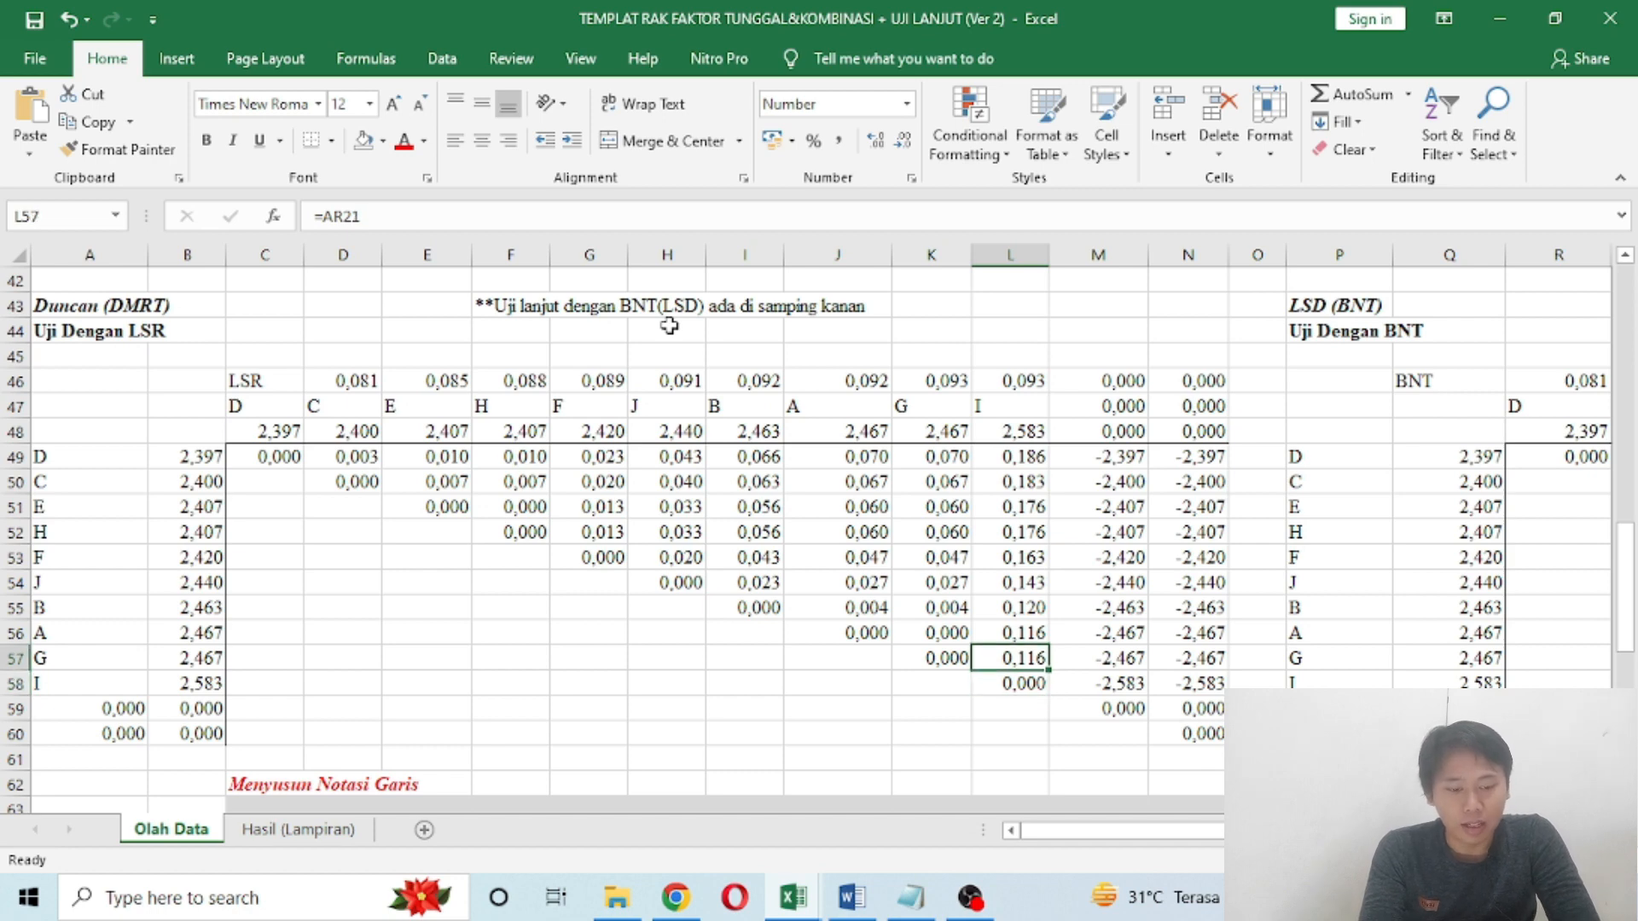
pyautogui.click(385, 141)
pyautogui.click(426, 327)
# Step: Examine the differences up treatment G's column K and across row 49 of the Duncan table
pyautogui.press('Left')
pyautogui.press('Up')
pyautogui.press('Up')
pyautogui.press('Up')
pyautogui.press('Up')
pyautogui.press('Up')
pyautogui.press('Up')
pyautogui.press('Up')
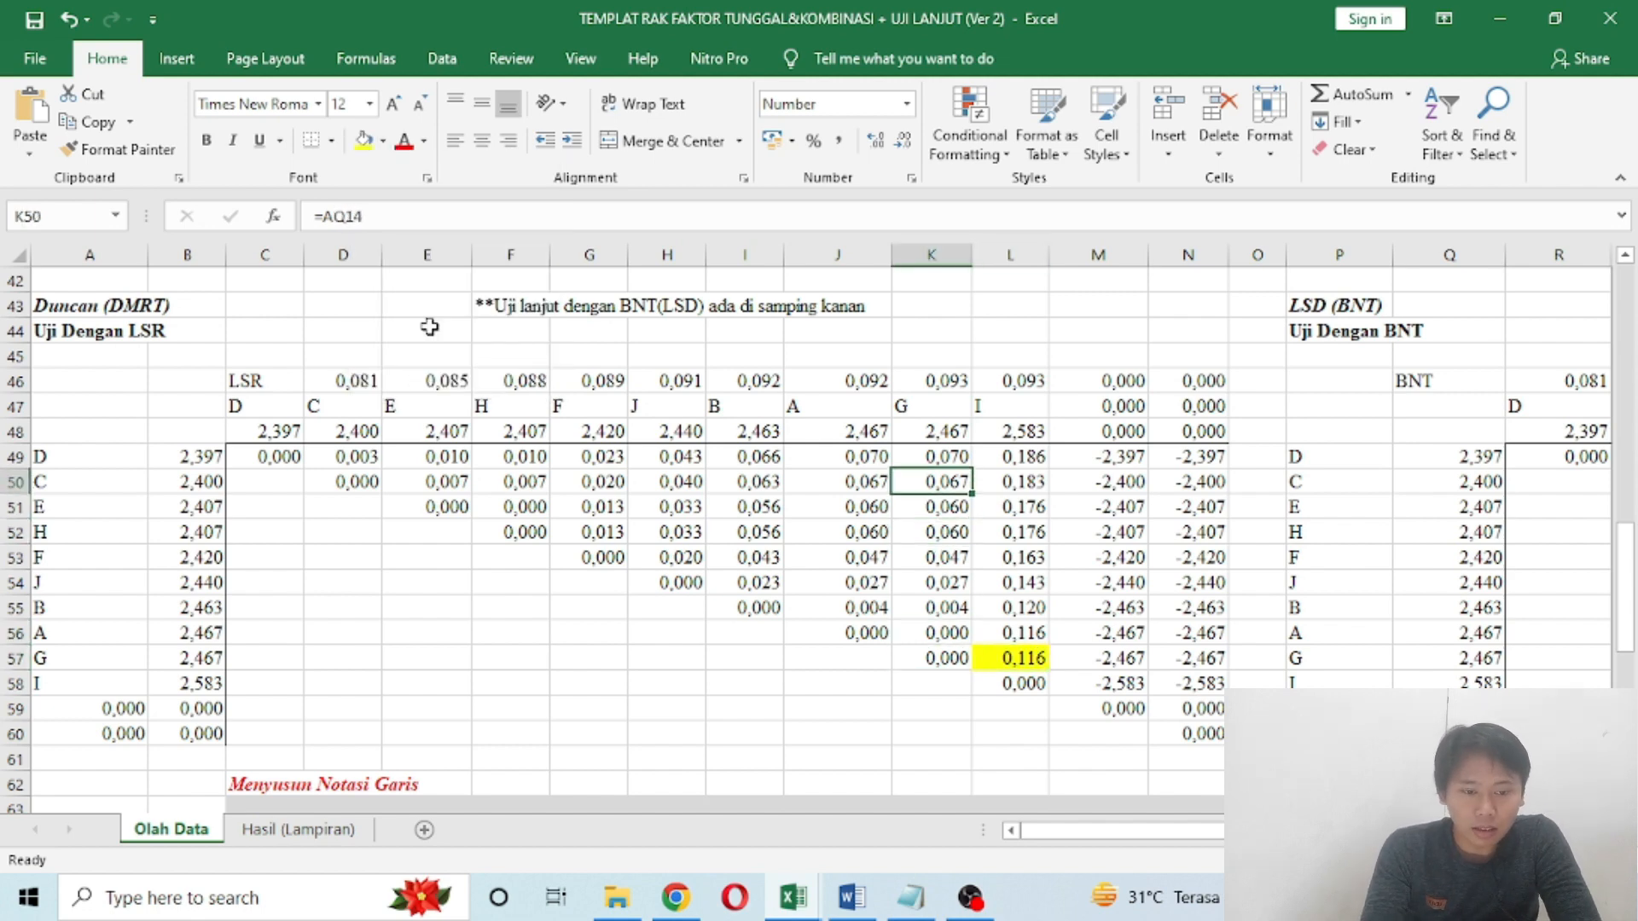
pyautogui.press('Left')
pyautogui.press('Up')
pyautogui.press('Right')
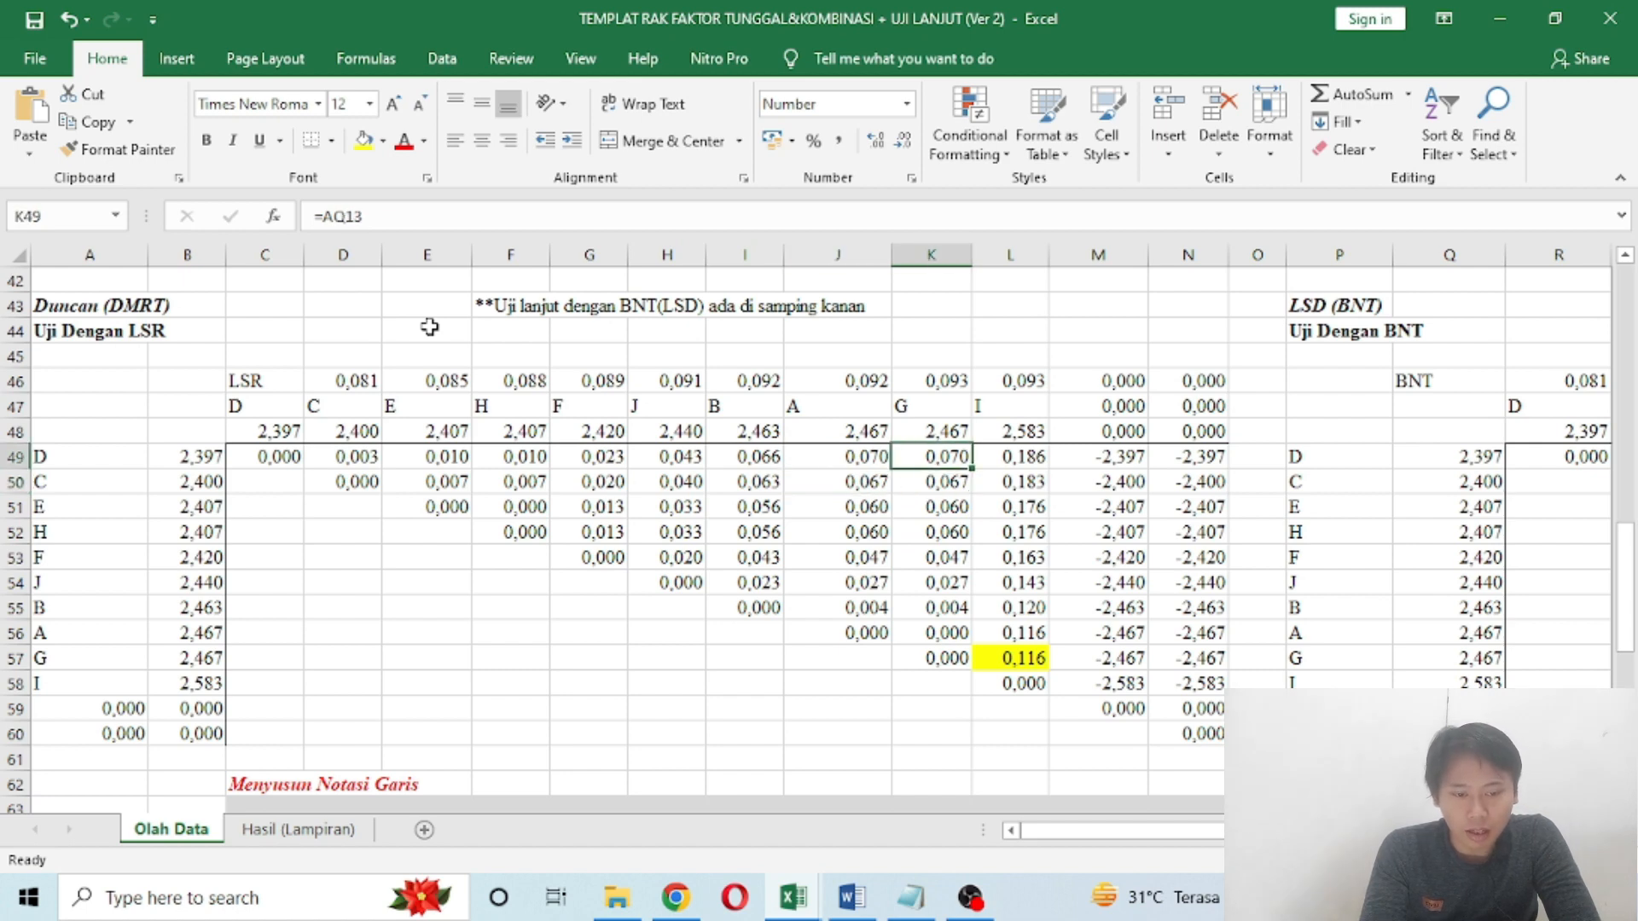
pyautogui.press('Left')
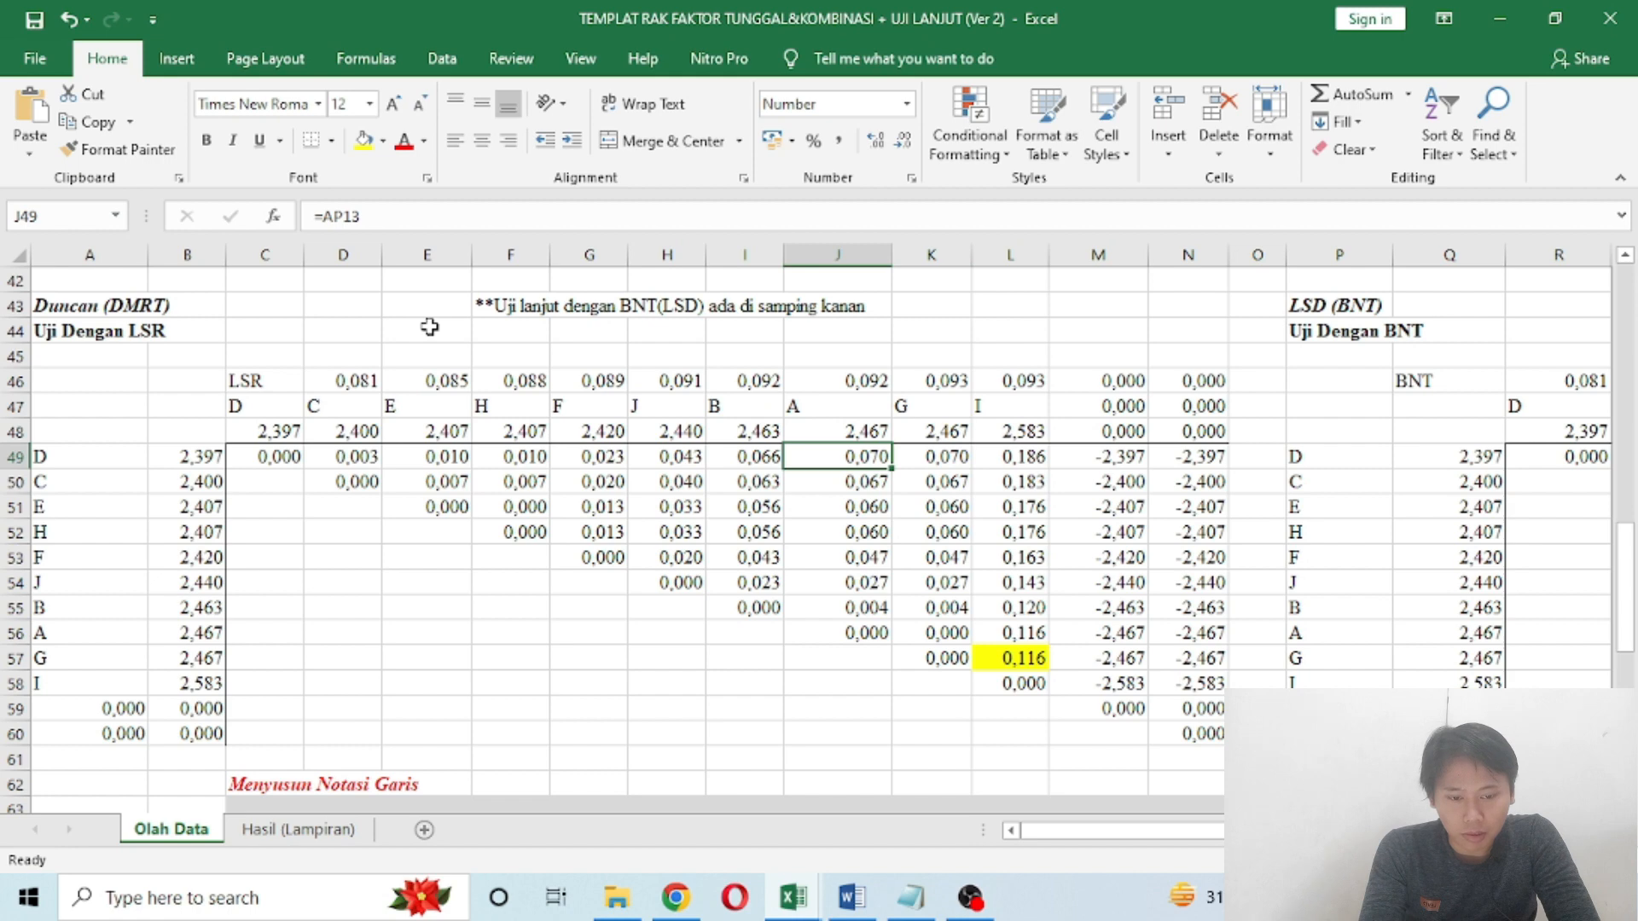
pyautogui.press('Left')
pyautogui.press('Left')
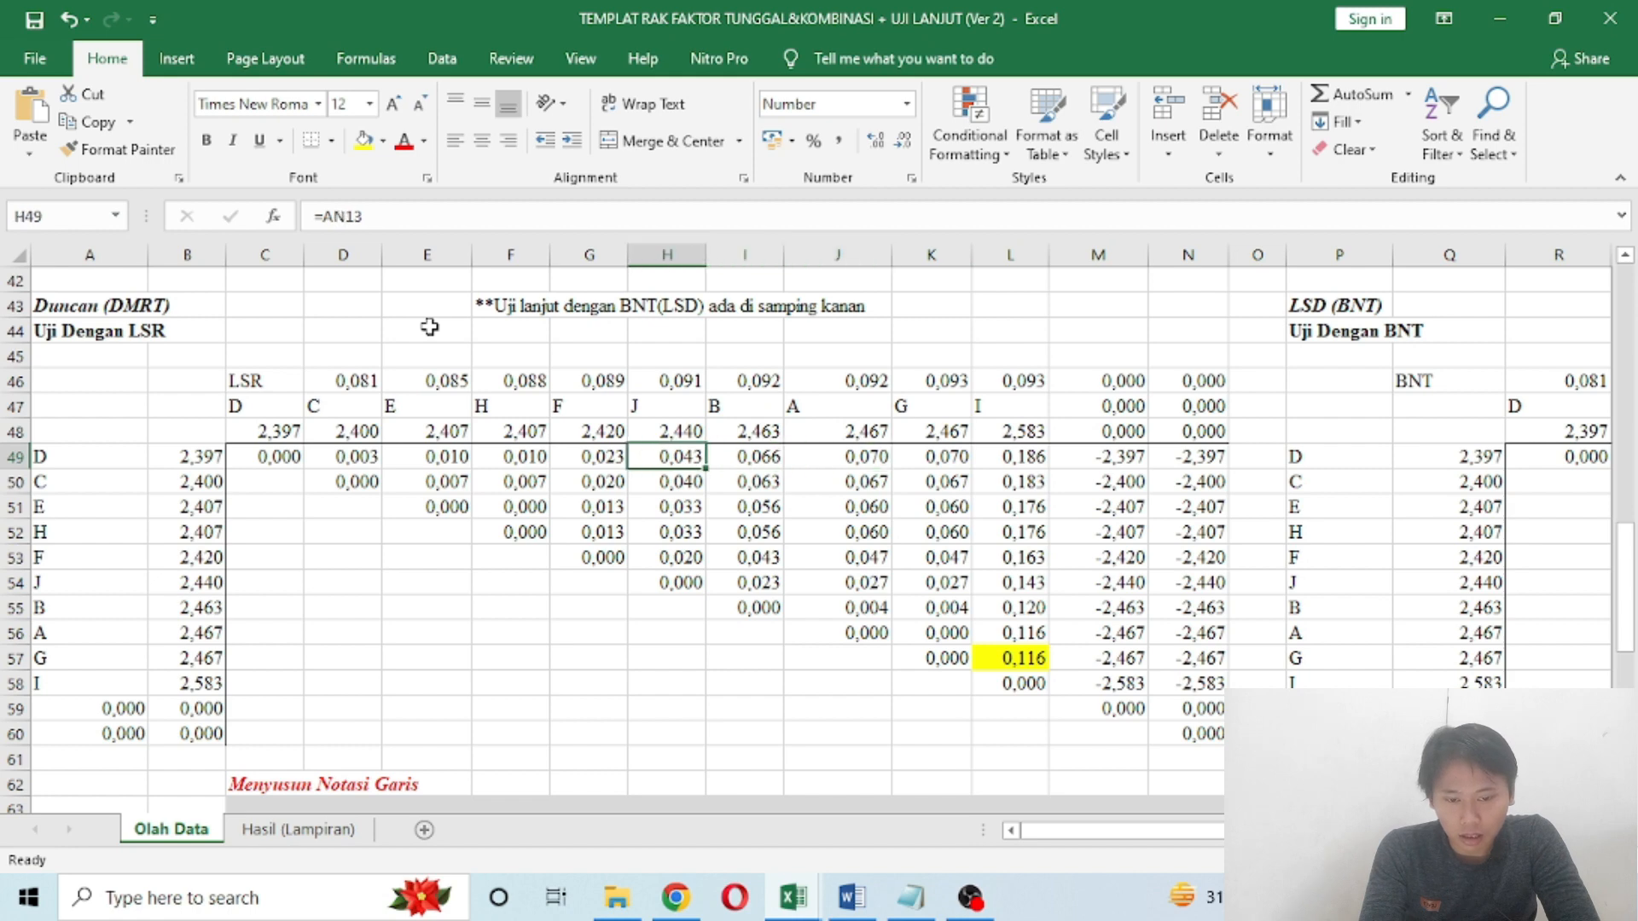
pyautogui.press('Left')
pyautogui.press('Left')
pyautogui.press('Right')
pyautogui.press('Right')
pyautogui.press('Right')
pyautogui.press('Right')
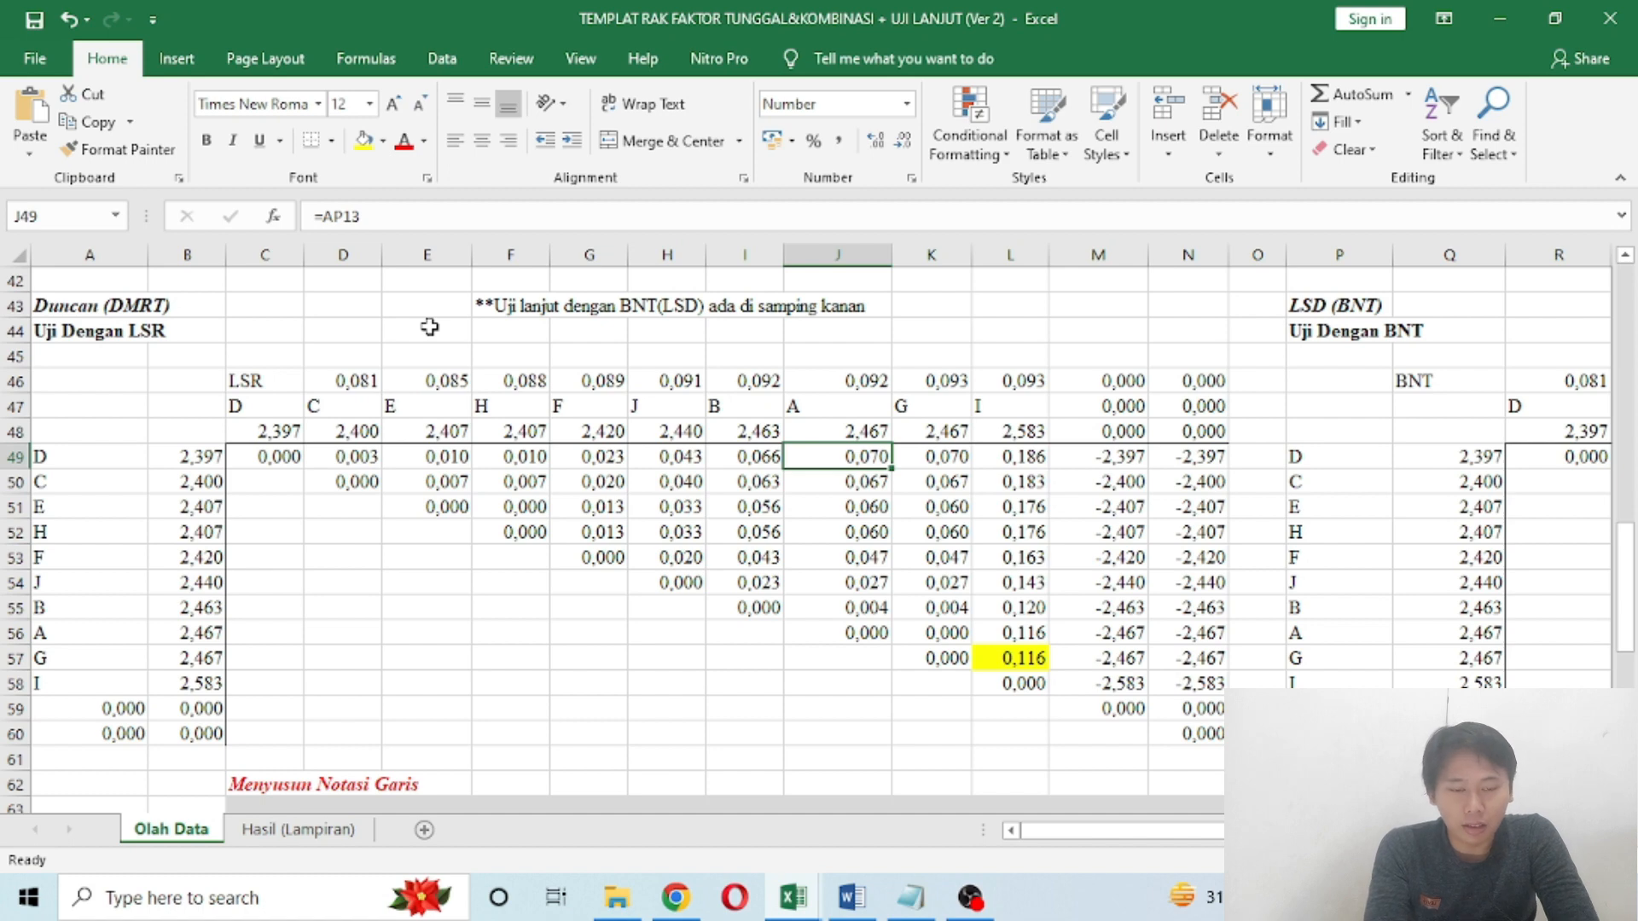
pyautogui.press('Right')
# Step: Follow column K down from the Duncan differences to treatment G's letter notation in row 70
pyautogui.press('Down')
pyautogui.press('Down')
pyautogui.press('Down')
pyautogui.press('Down')
pyautogui.press('Down')
pyautogui.press('Down')
pyautogui.press('Down')
pyautogui.press('Down')
pyautogui.press('Down')
pyautogui.press('Down')
pyautogui.press('Down')
pyautogui.press('Down')
pyautogui.press('Down')
pyautogui.press('Down')
pyautogui.press('Down')
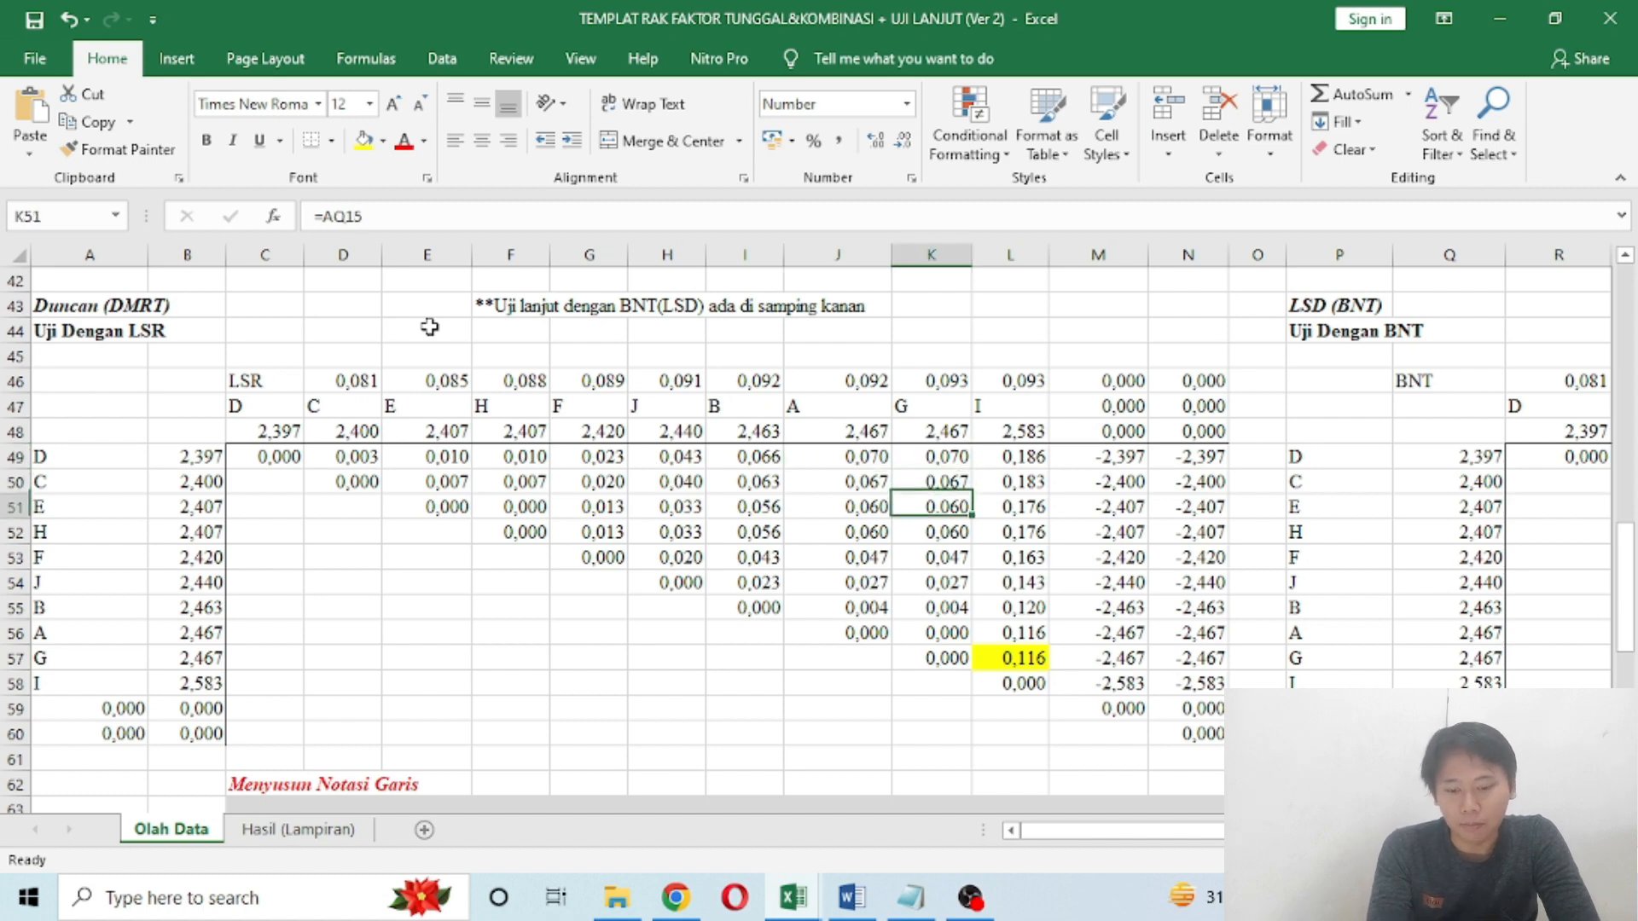
pyautogui.press('Down')
pyautogui.press('Down')
pyautogui.press('Down')
pyautogui.press('Down')
pyautogui.press('Down')
pyautogui.press('Down')
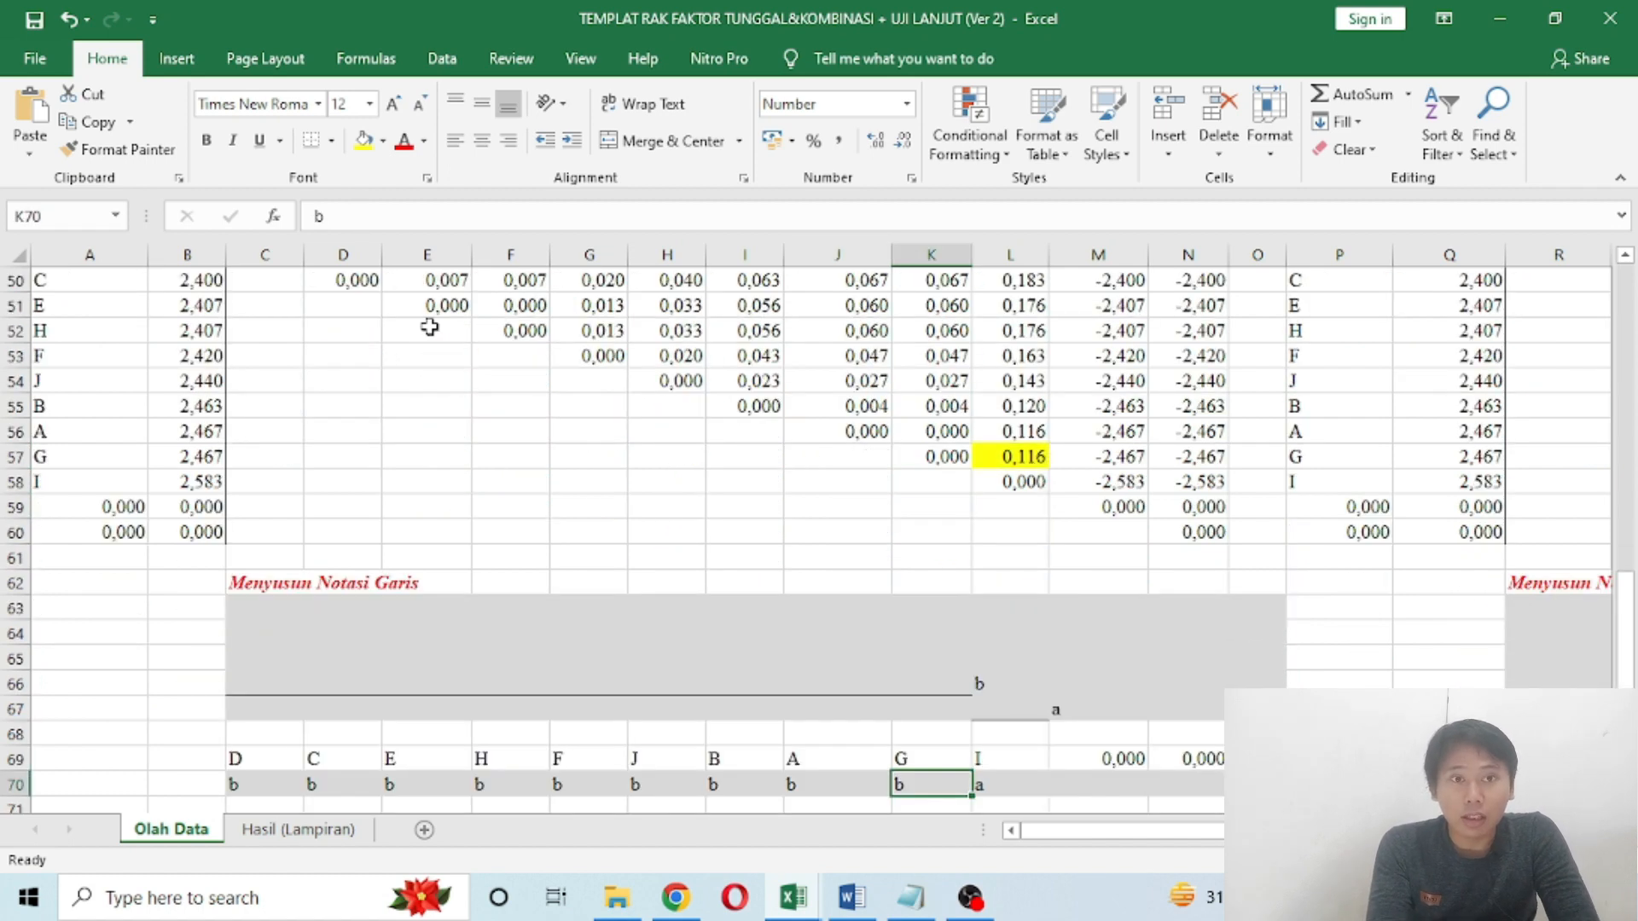
# Step: Clear the letters and remove all borders from C66:N67 in the Menyusun Notasi Garis area
pyautogui.press('Up')
pyautogui.press('Up')
pyautogui.press('Up')
pyautogui.press('Right')
pyautogui.press('Right')
pyautogui.hotkey('shift', 'Right')
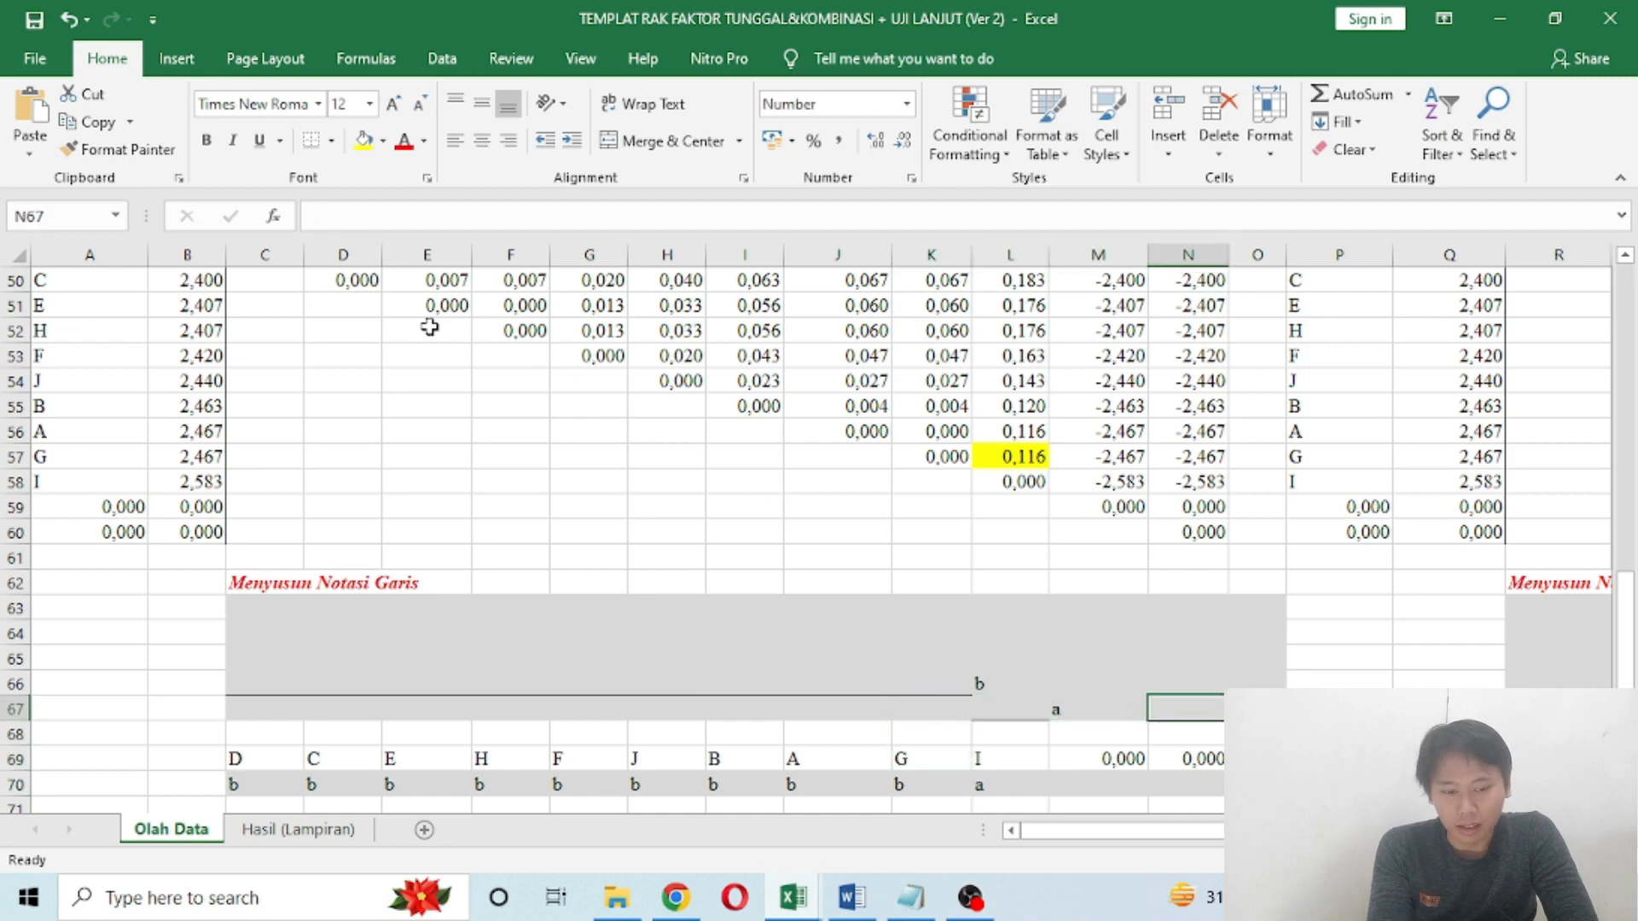
pyautogui.hotkey('shift', 'Left')
pyautogui.hotkey('shift', 'Left')
pyautogui.hotkey('shift', 'Left')
pyautogui.hotkey('shift', 'Left')
pyautogui.hotkey('shift', 'Left')
pyautogui.hotkey('shift', 'Left')
pyautogui.hotkey('shift', 'Left')
pyautogui.hotkey('shift', 'Left')
pyautogui.hotkey('shift', 'Left')
pyautogui.hotkey('shift', 'Left')
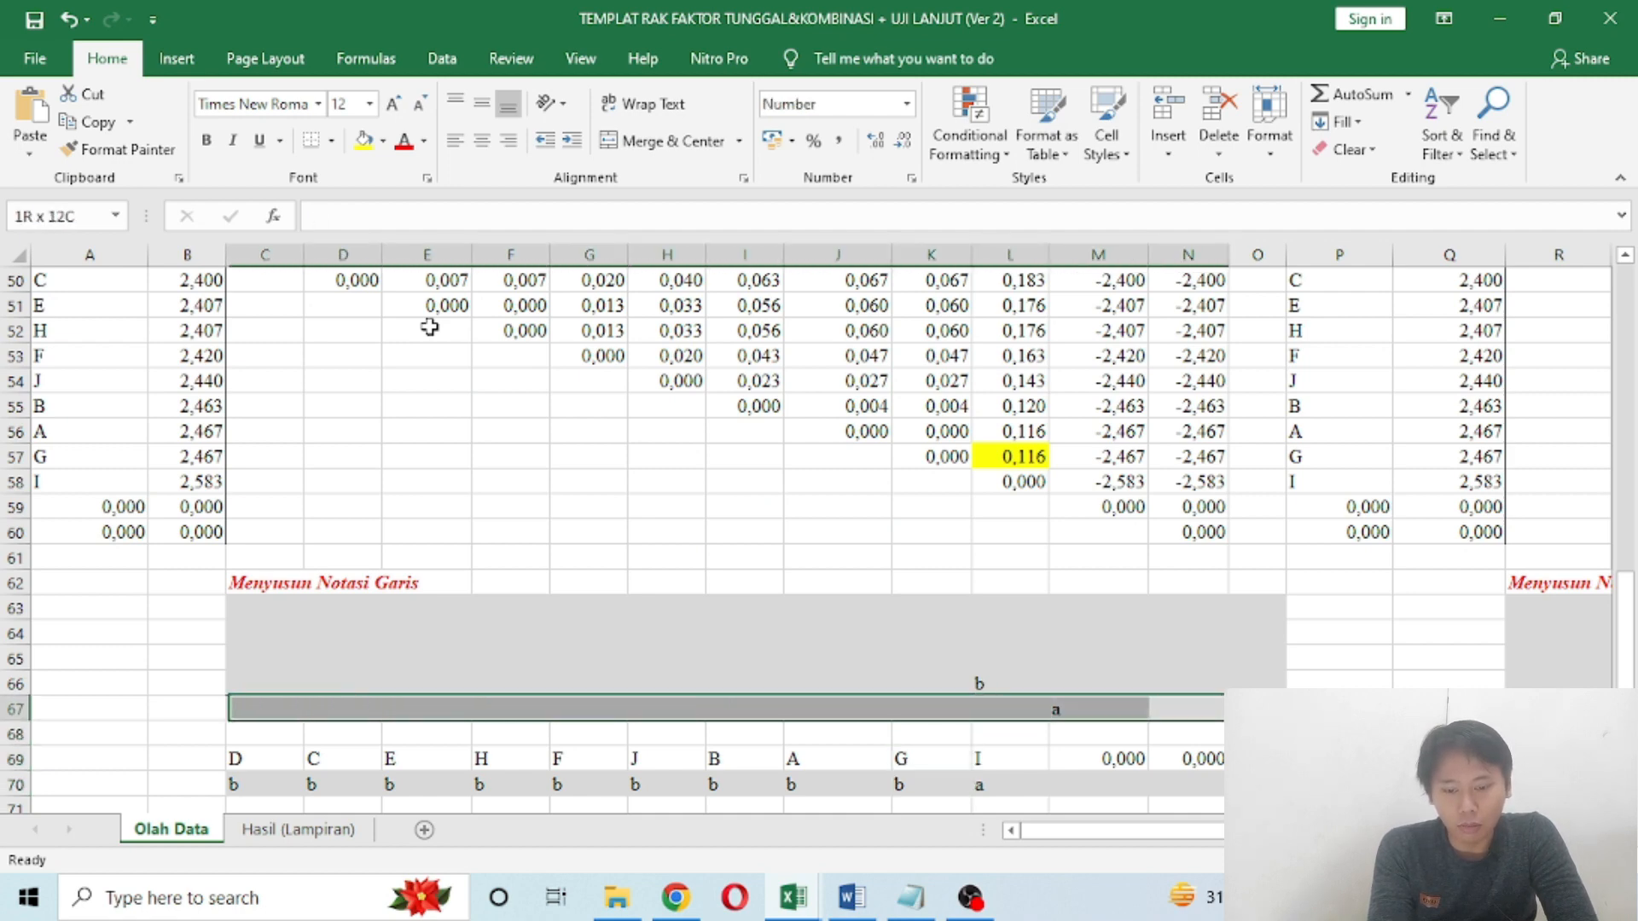
pyautogui.hotkey('shift', 'Up')
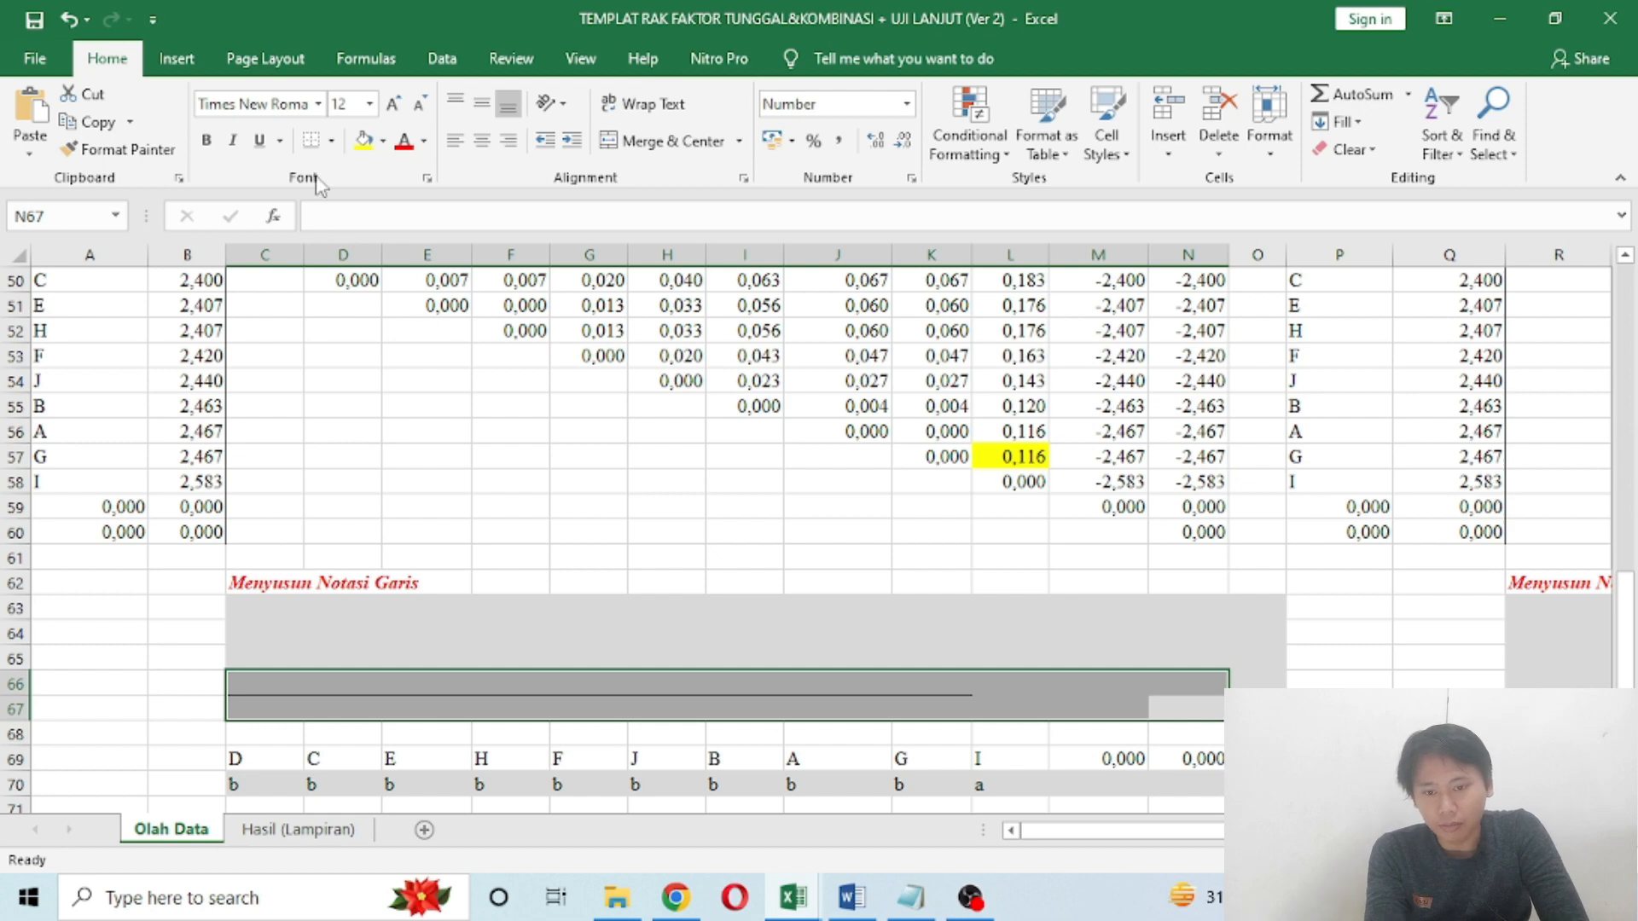
pyautogui.press('Delete')
pyautogui.click(331, 141)
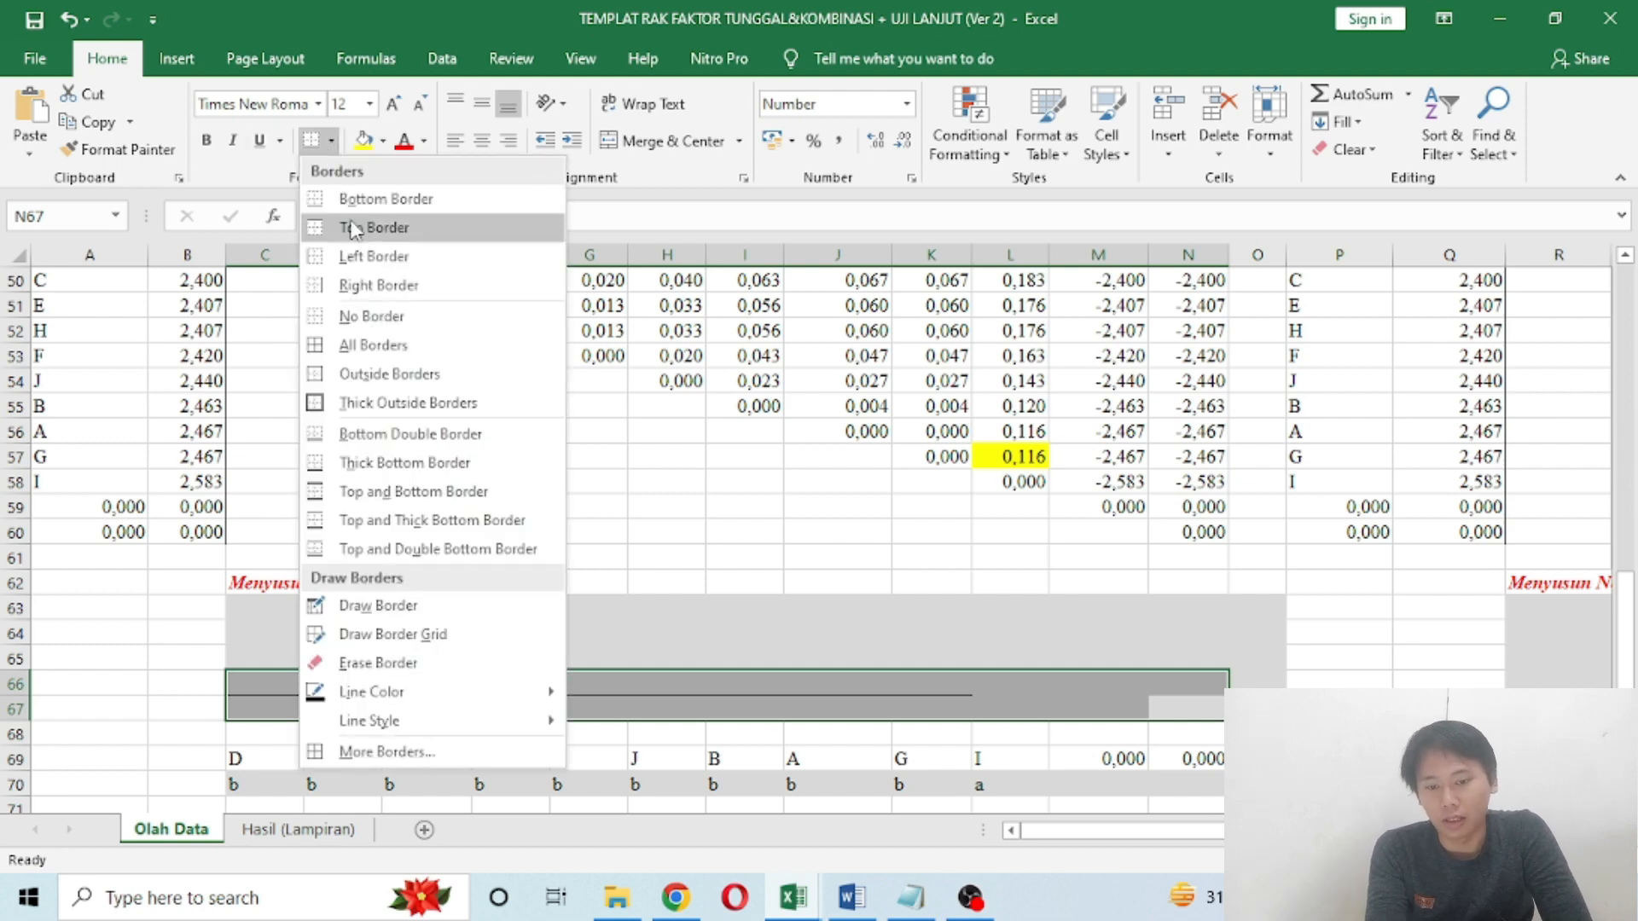
pyautogui.click(369, 315)
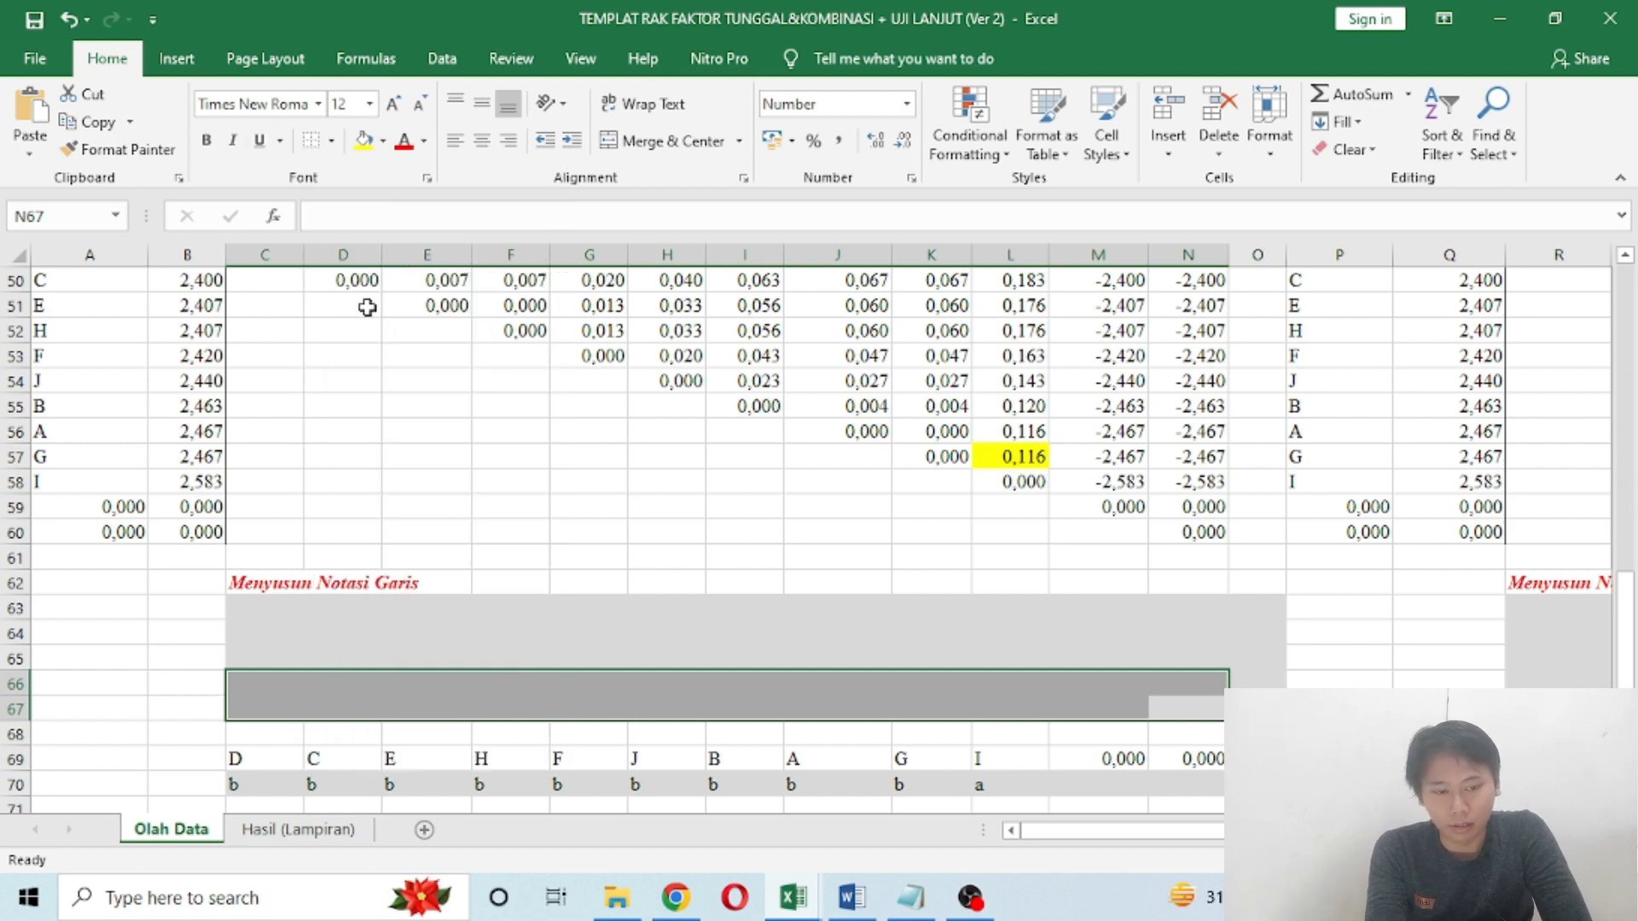
# Step: Trace column L between treatment I's heading in row 47 and the empty notation cell L66
pyautogui.click(987, 646)
pyautogui.press('Up')
pyautogui.press('Up')
pyautogui.press('Up')
pyautogui.press('Up')
pyautogui.press('Up')
pyautogui.press('Up')
pyautogui.press('Up')
pyautogui.press('Up')
pyautogui.press('Up')
pyautogui.press('Up')
pyautogui.press('Up')
pyautogui.press('Up')
pyautogui.press('Up')
pyautogui.press('Up')
pyautogui.press('Up')
pyautogui.press('Up')
pyautogui.press('Up')
pyautogui.press('Up')
pyautogui.press('Up')
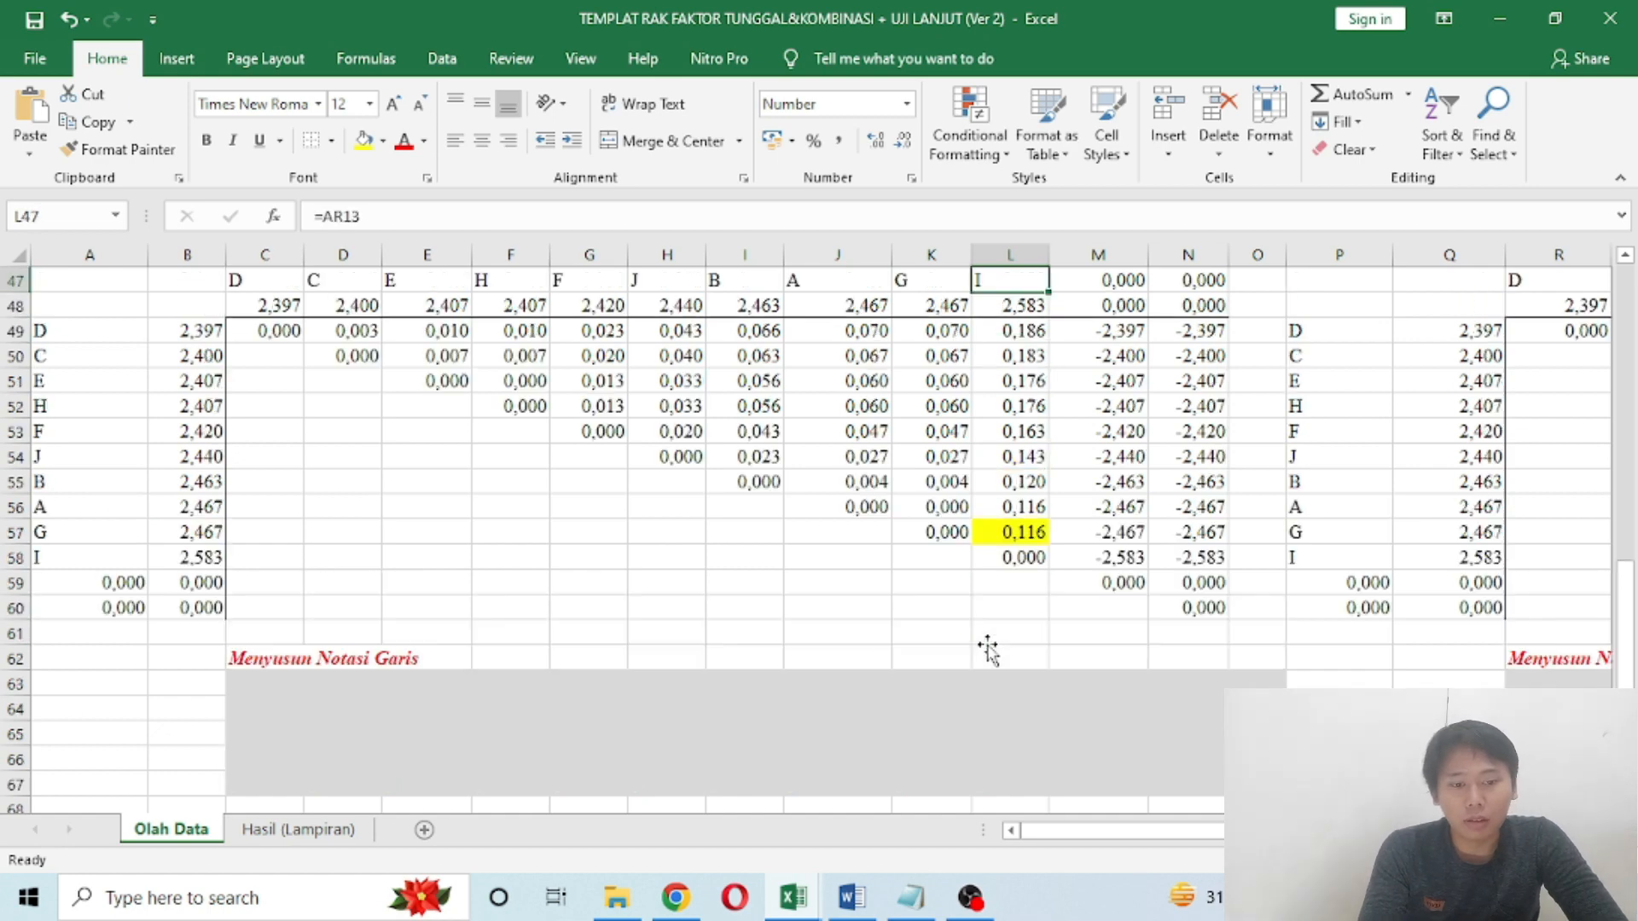
pyautogui.press('Down')
pyautogui.press('Down')
pyautogui.press('Down')
pyautogui.press('Down')
pyautogui.press('Down')
pyautogui.press('Down')
pyautogui.press('Down')
pyautogui.press('Down')
pyautogui.press('Down')
pyautogui.press('Down')
pyautogui.press('Down')
pyautogui.press('Down')
pyautogui.press('Down')
pyautogui.press('Down')
pyautogui.press('Down')
pyautogui.press('Down')
pyautogui.press('Down')
pyautogui.press('Down')
pyautogui.press('Down')
pyautogui.press('Down')
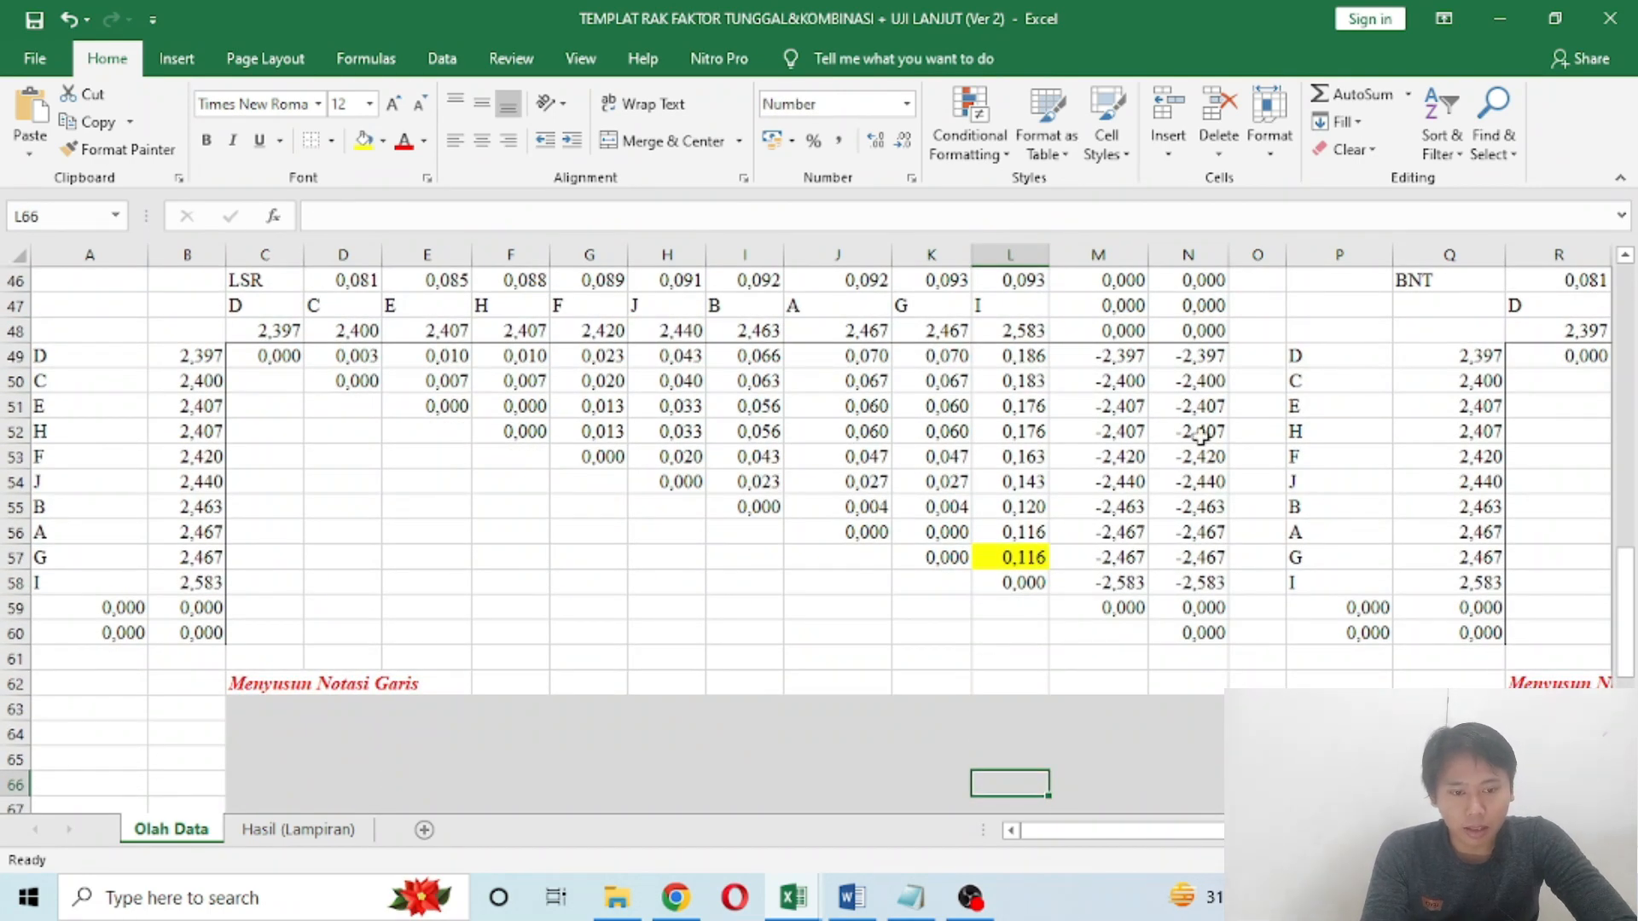
# Step: Match treatment I's headings L47 and A58 with their difference in L58, and add a bottom border to notation cell L66
pyautogui.click(1025, 311)
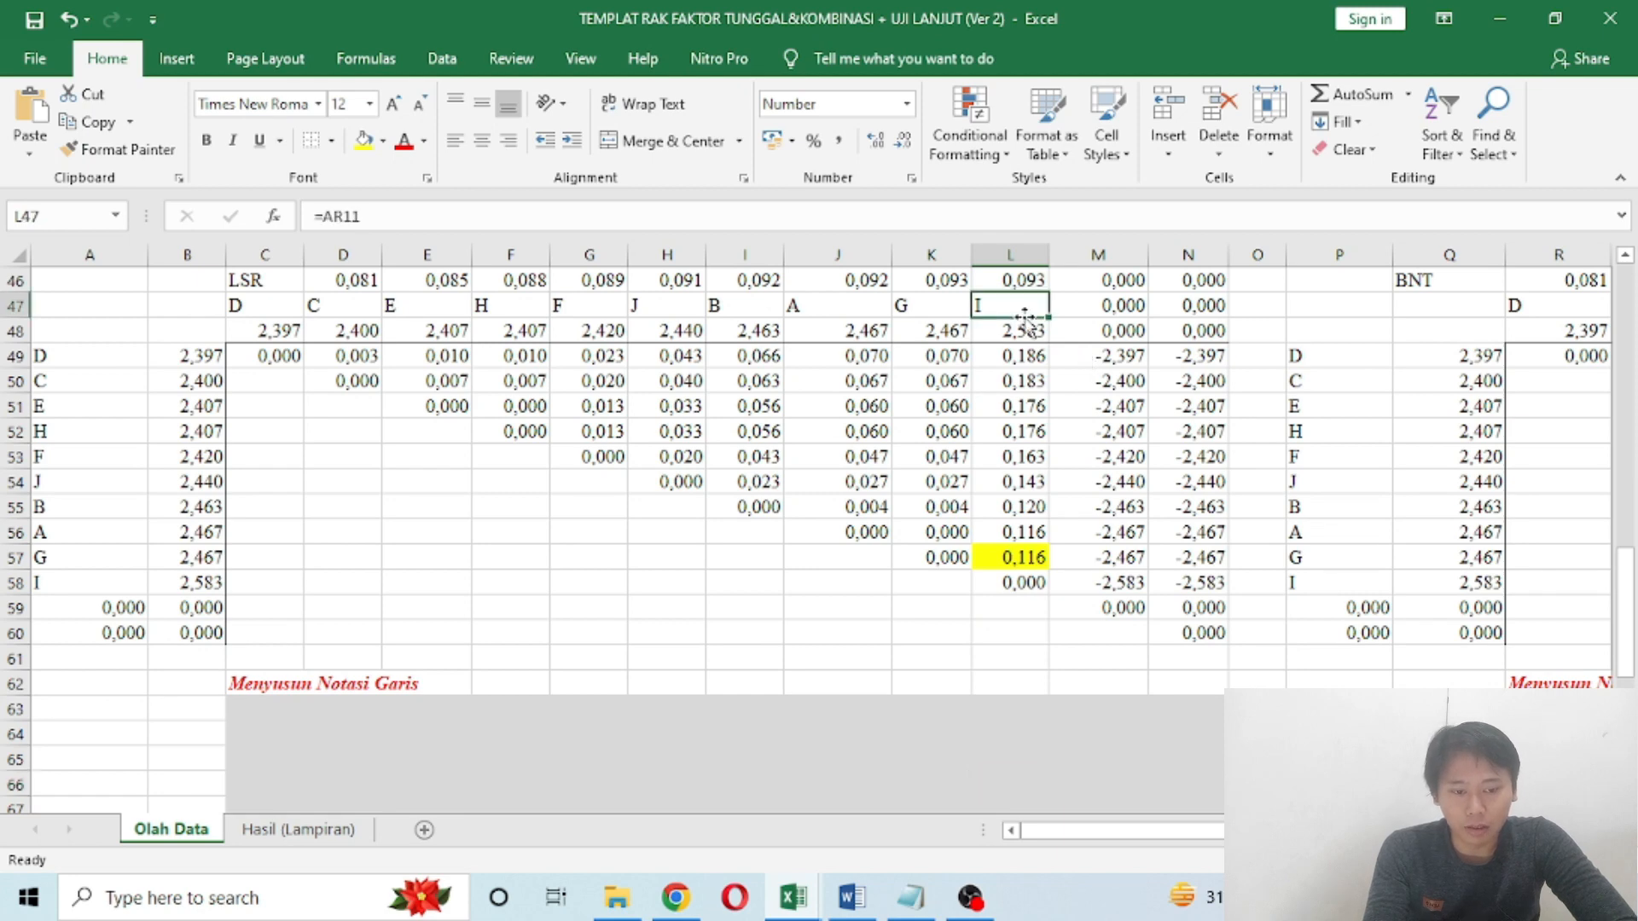
pyautogui.click(1022, 786)
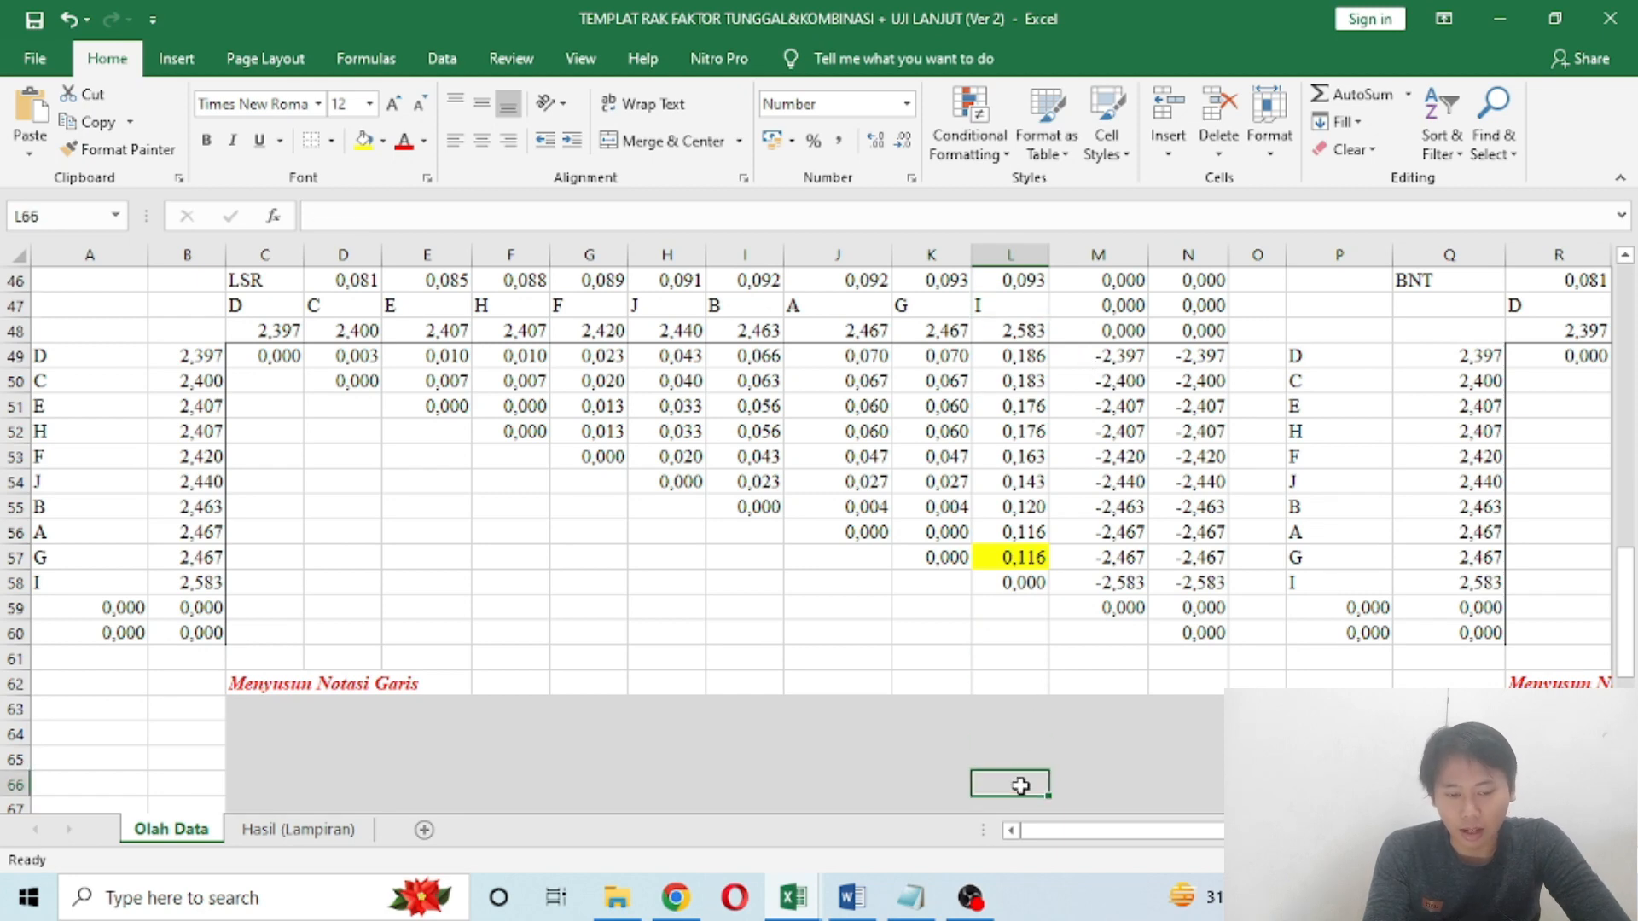
pyautogui.click(1017, 305)
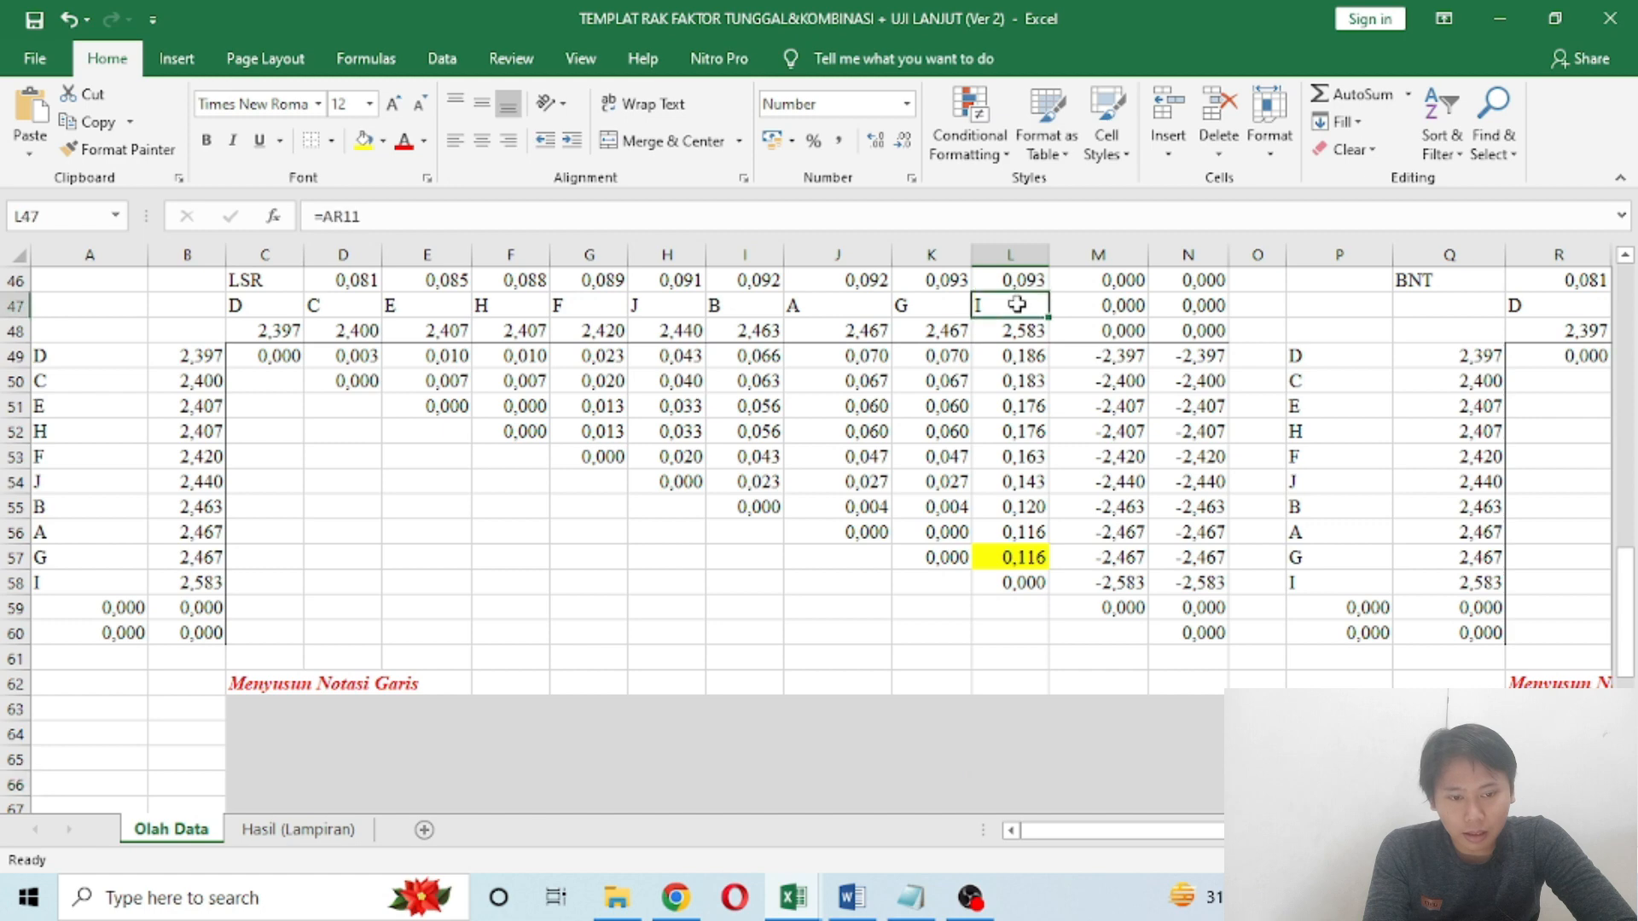
pyautogui.click(75, 581)
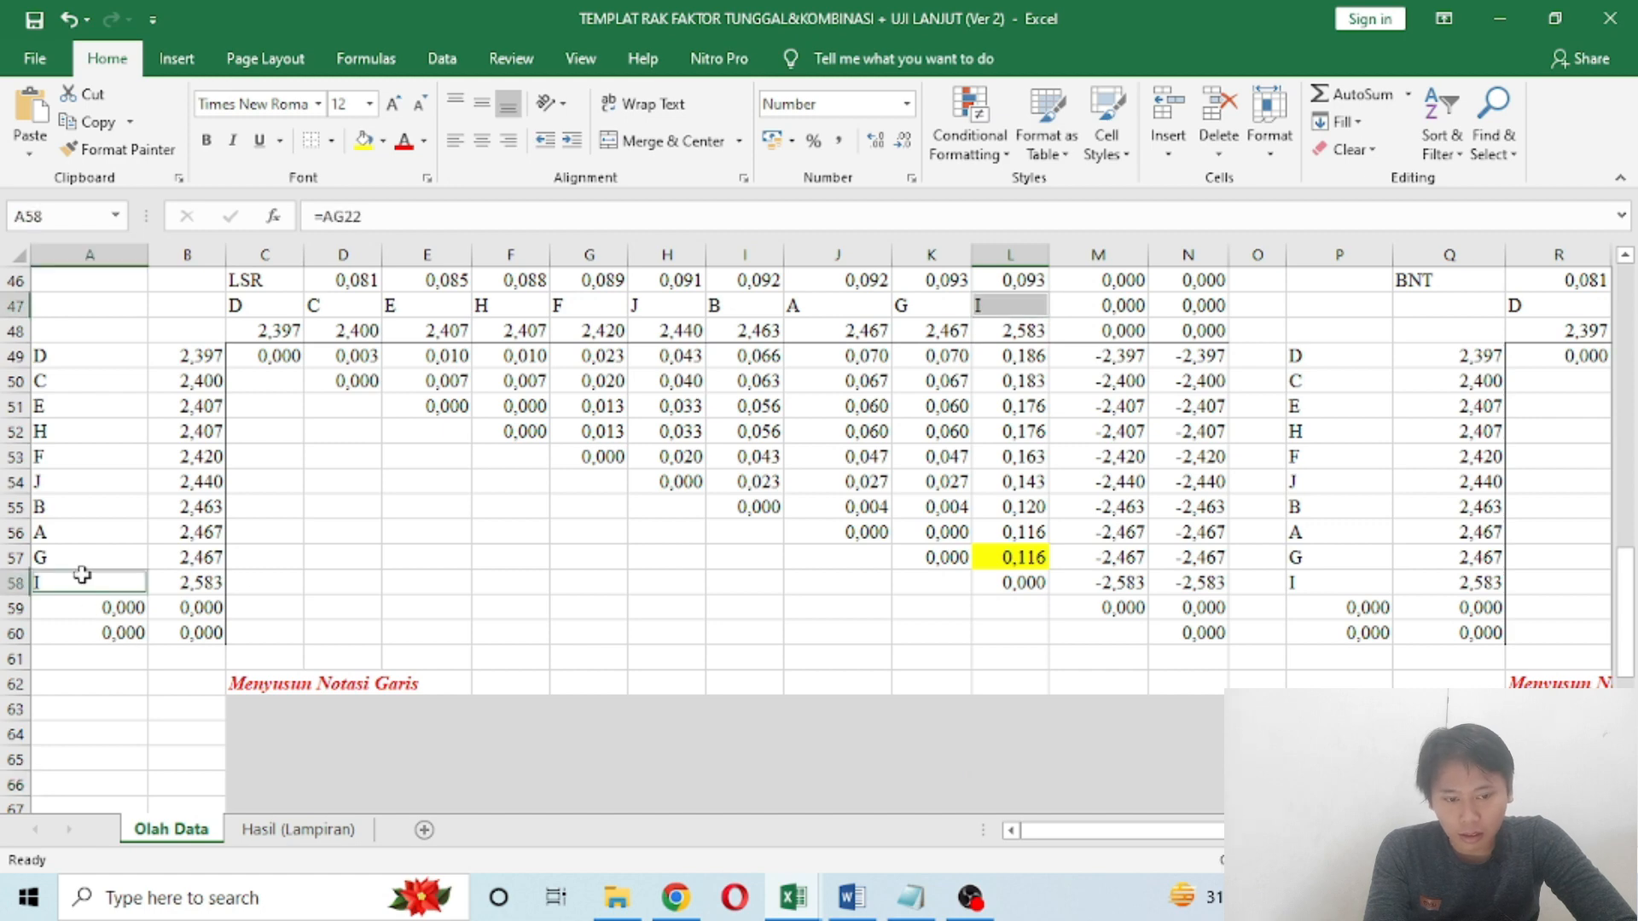
pyautogui.keyDown('ctrl'); pyautogui.click(1022, 583); pyautogui.keyUp('ctrl')
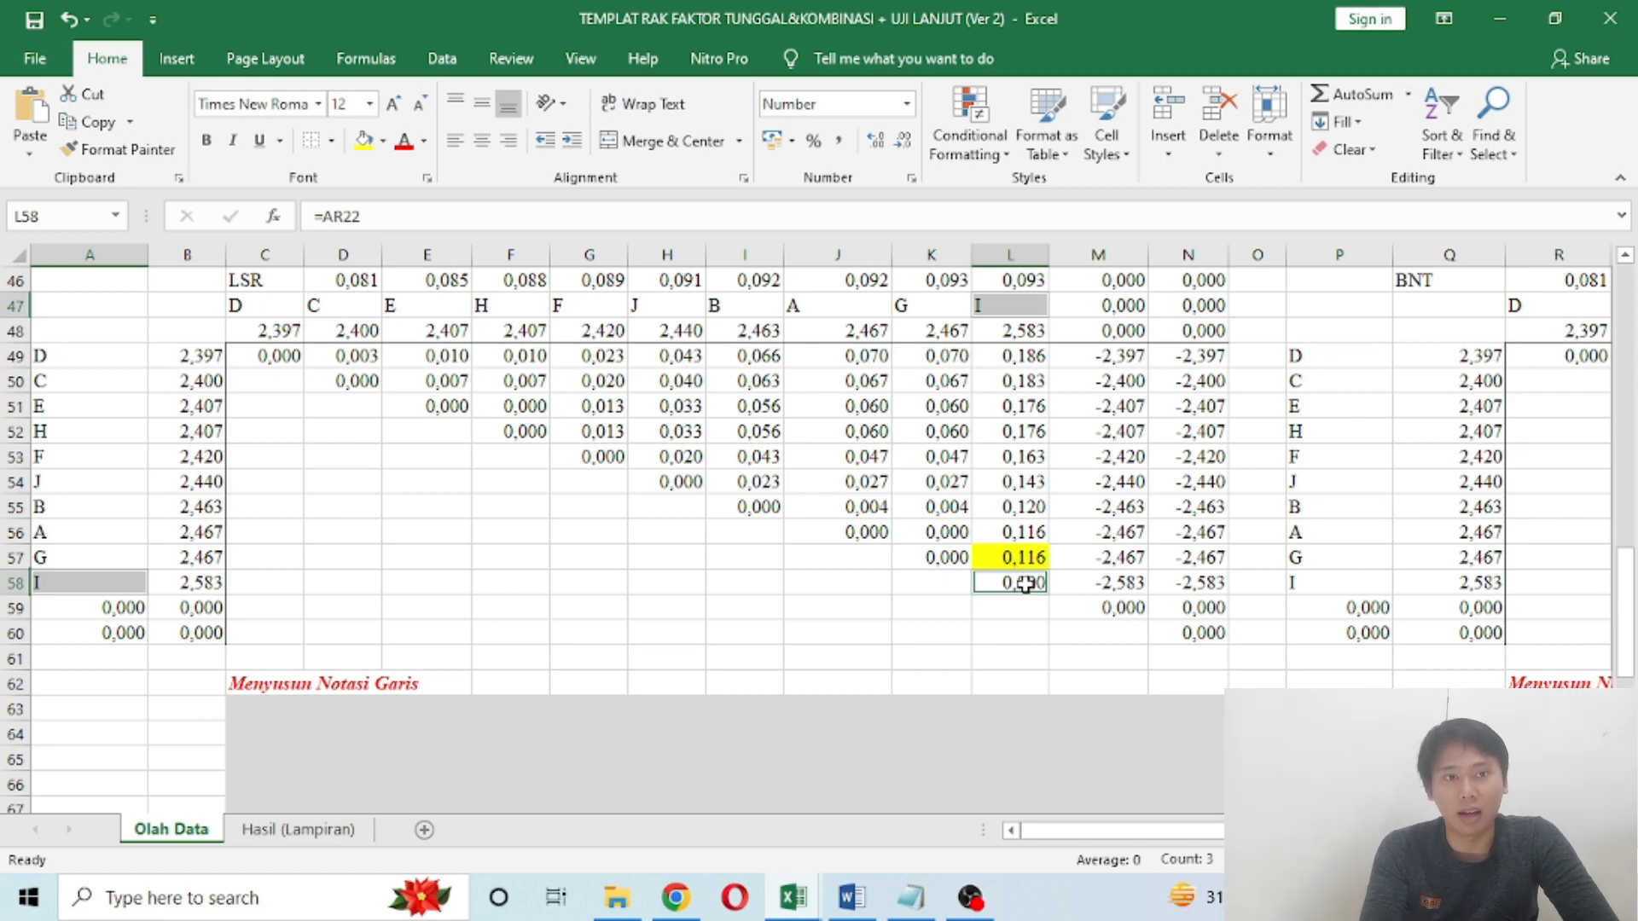
pyautogui.click(1011, 783)
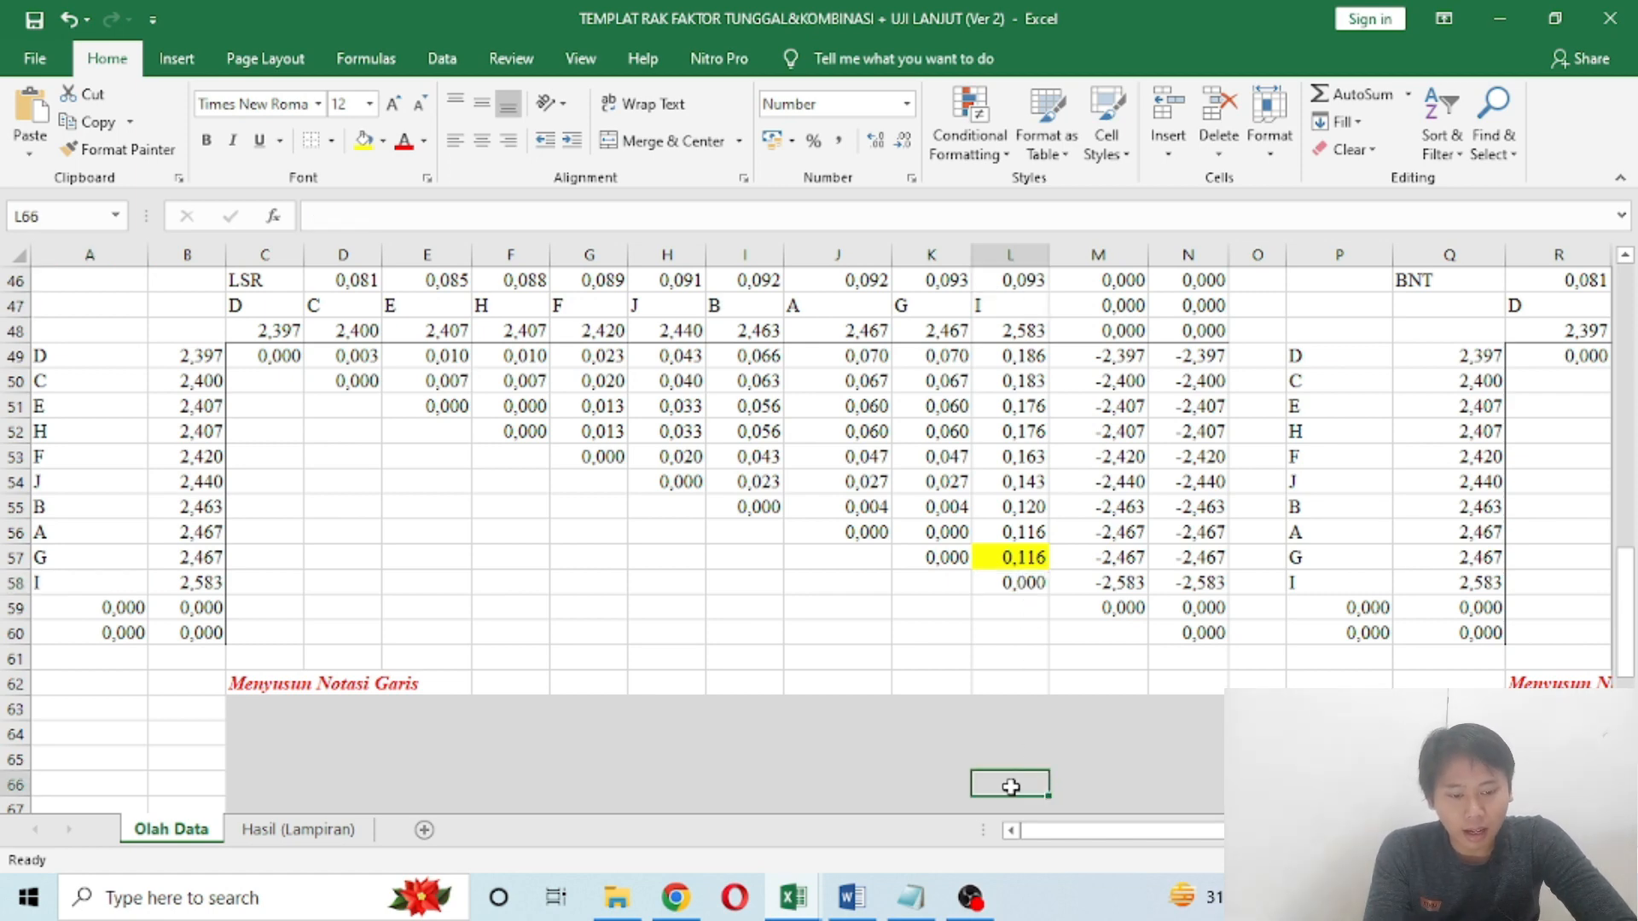
pyautogui.click(331, 142)
pyautogui.click(346, 199)
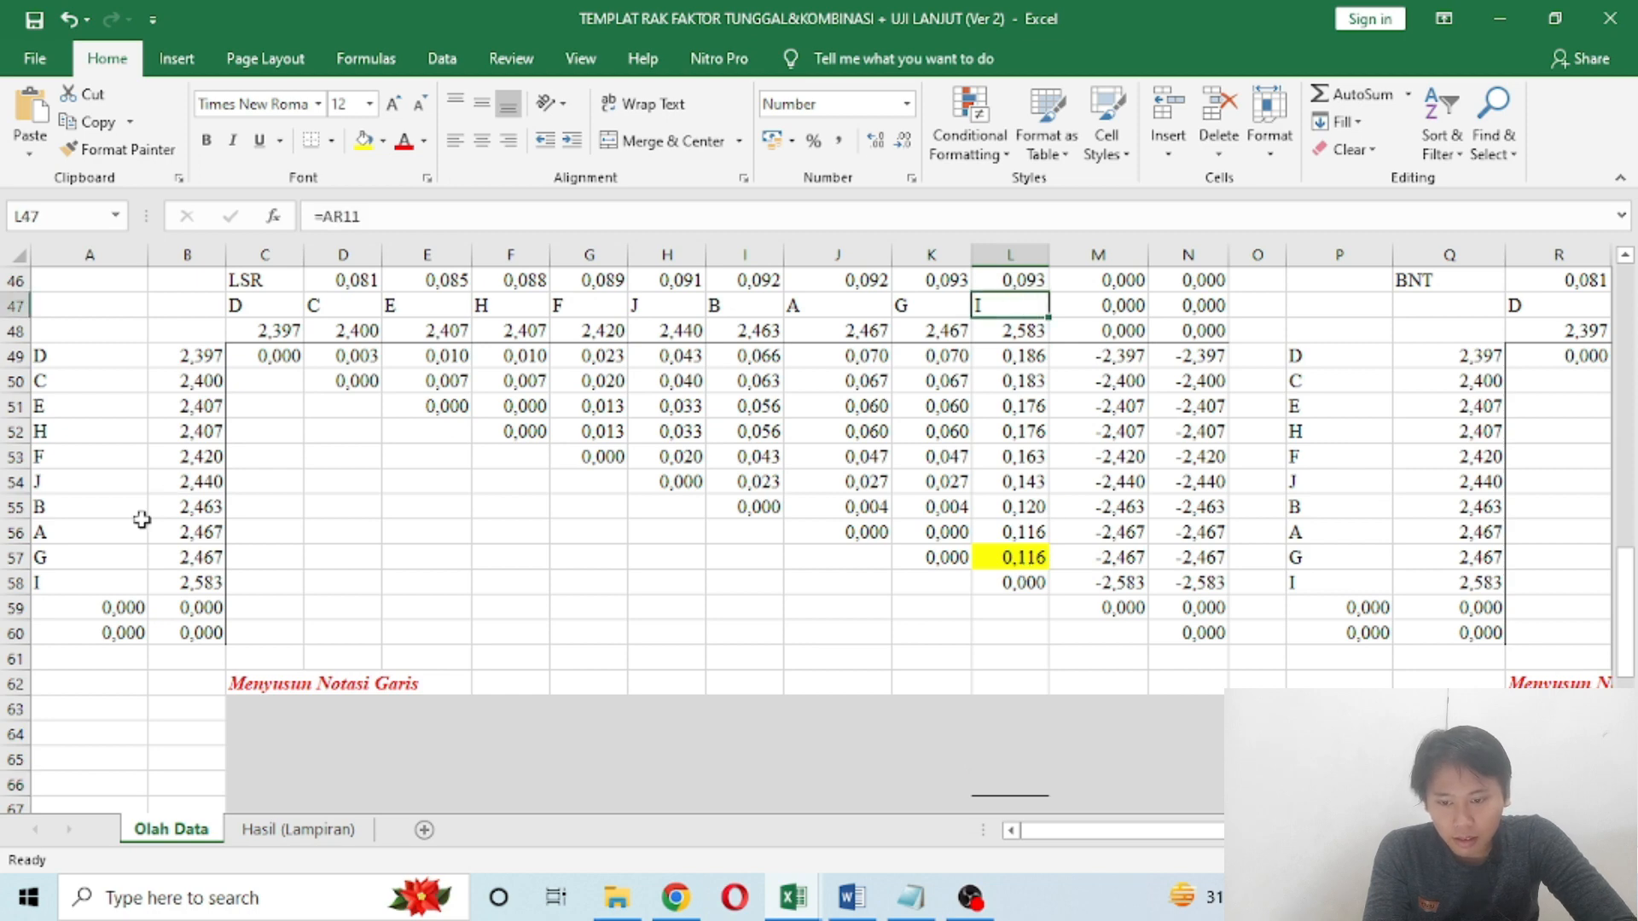
# Step: Examine the G versus I difference in L57 and the notation cells L66, K66 and K65
pyautogui.click(88, 555)
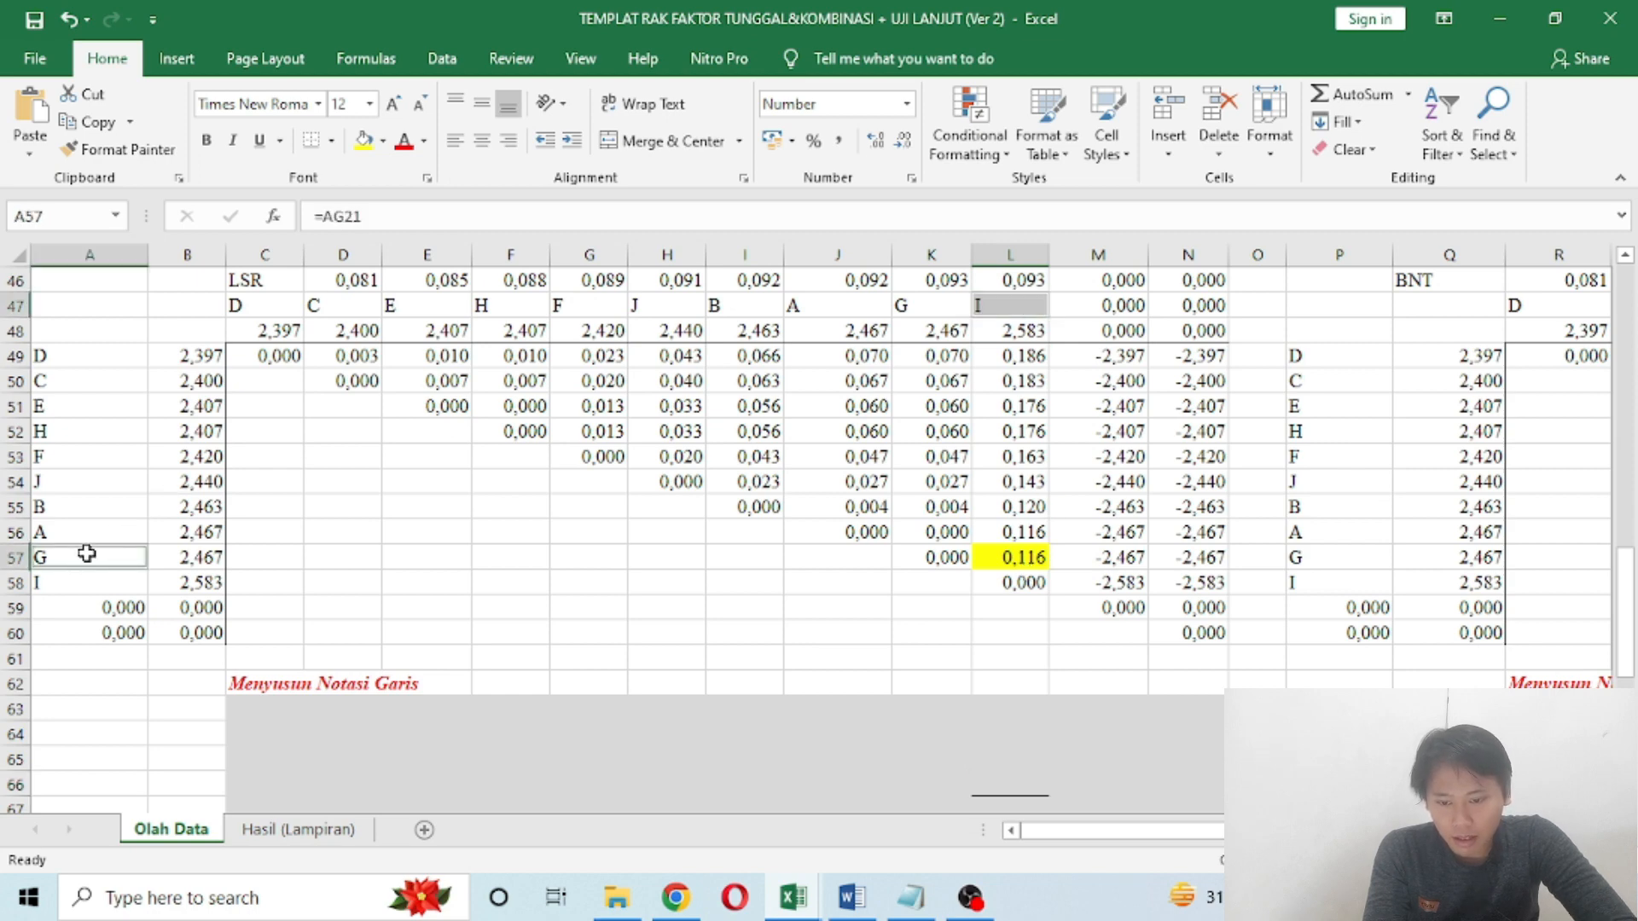
pyautogui.keyDown('ctrl'); pyautogui.click(1002, 561); pyautogui.keyUp('ctrl')
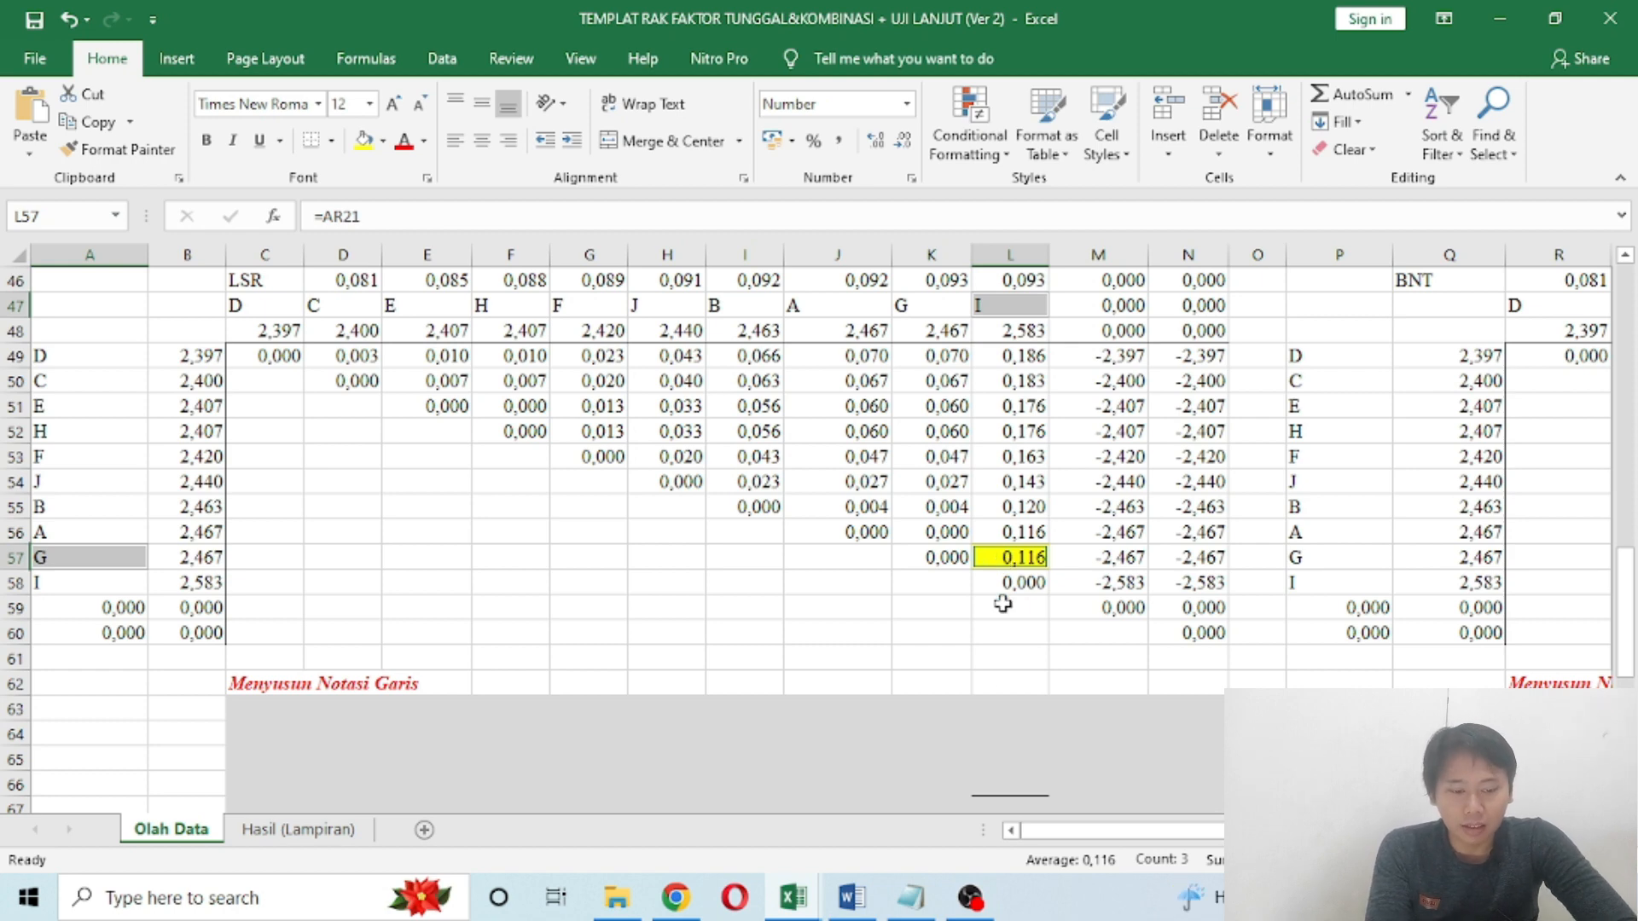
pyautogui.click(1024, 798)
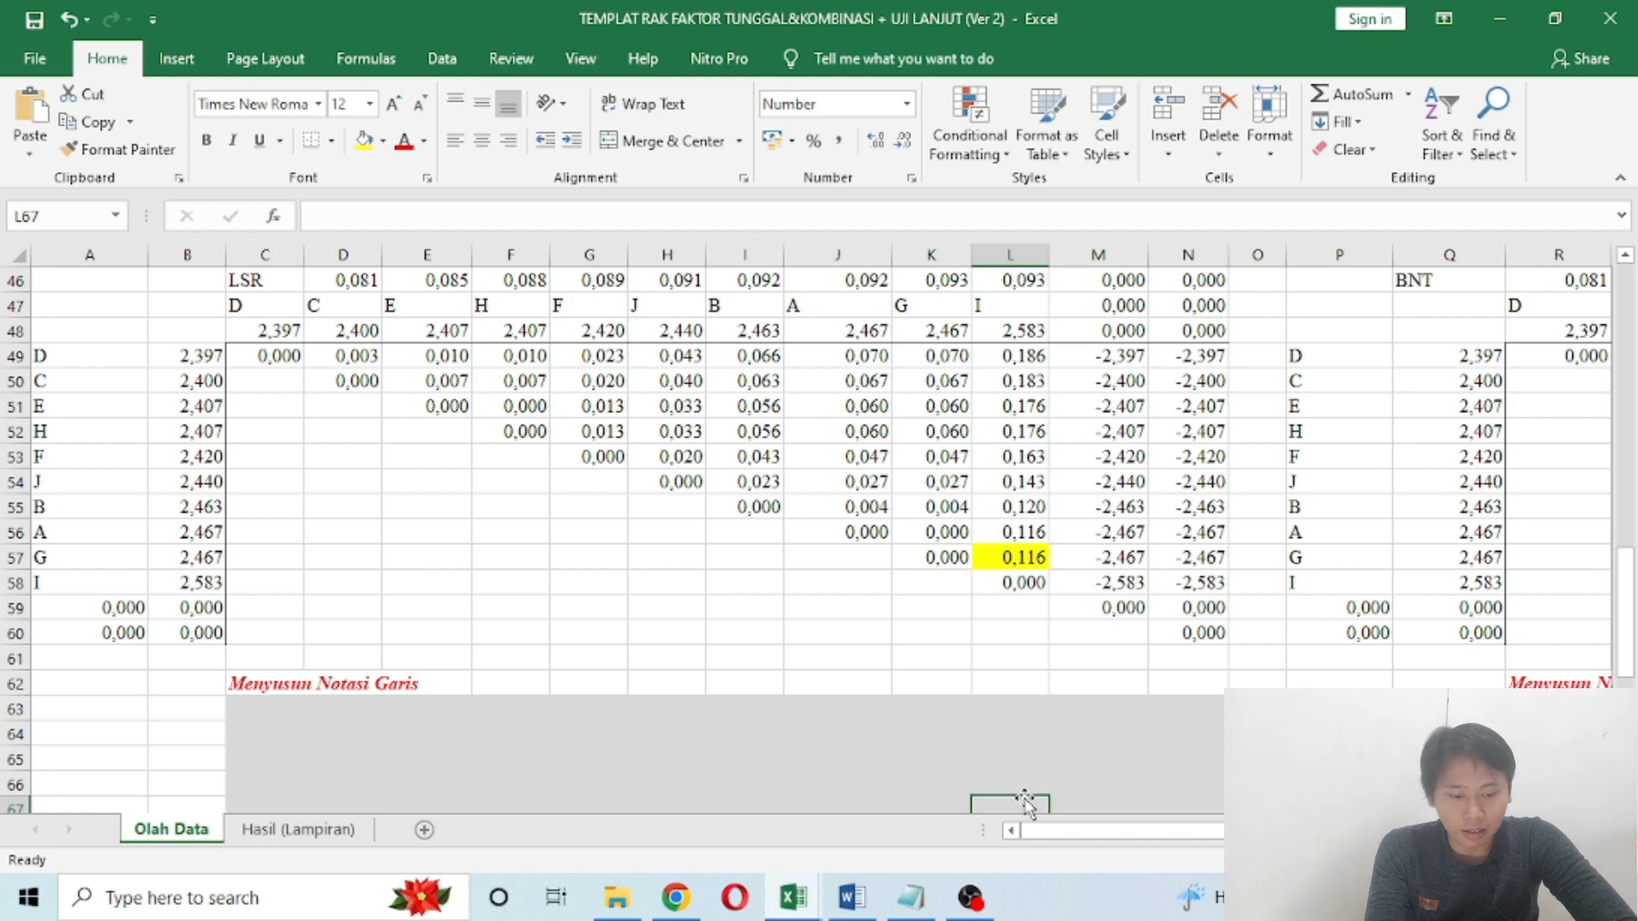
pyautogui.click(998, 780)
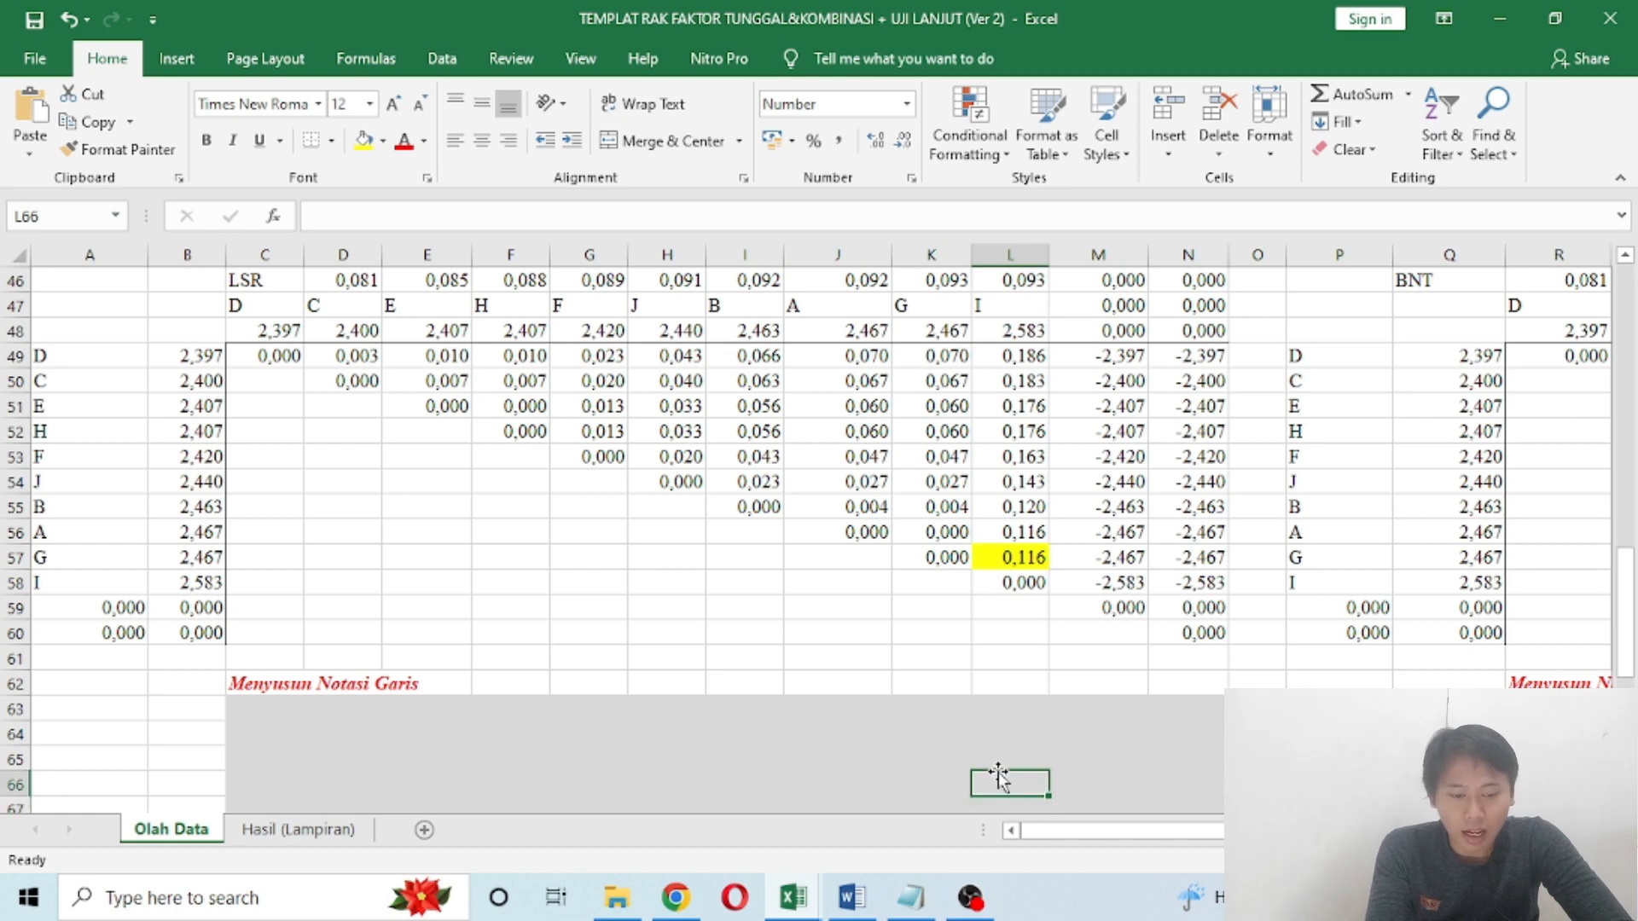
pyautogui.press('Left')
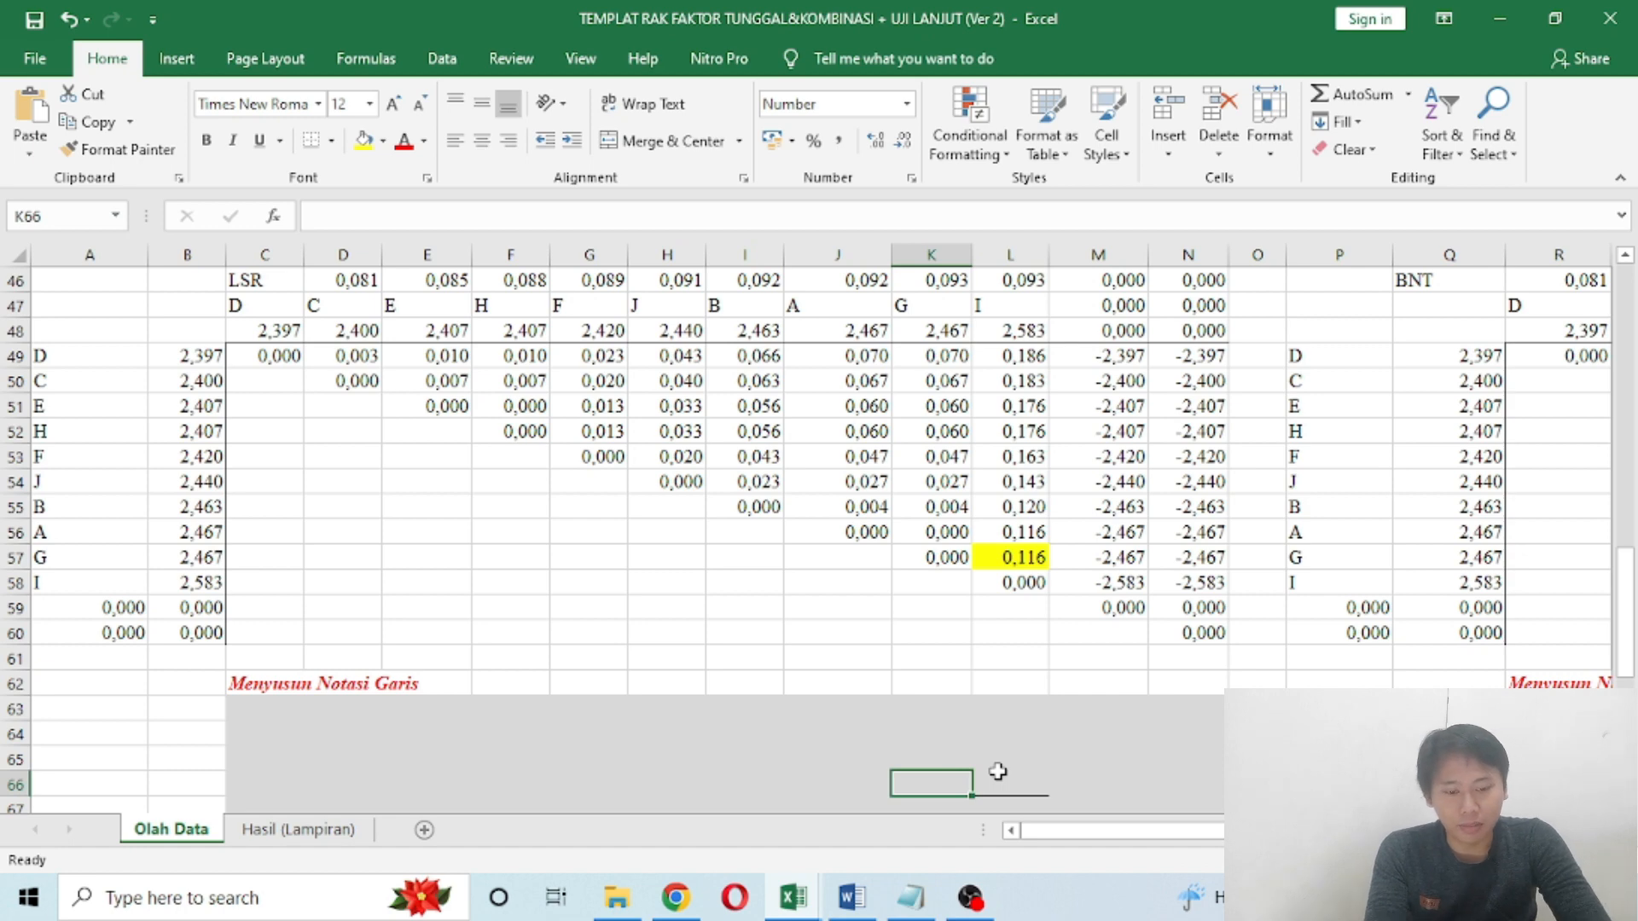
pyautogui.press('Up')
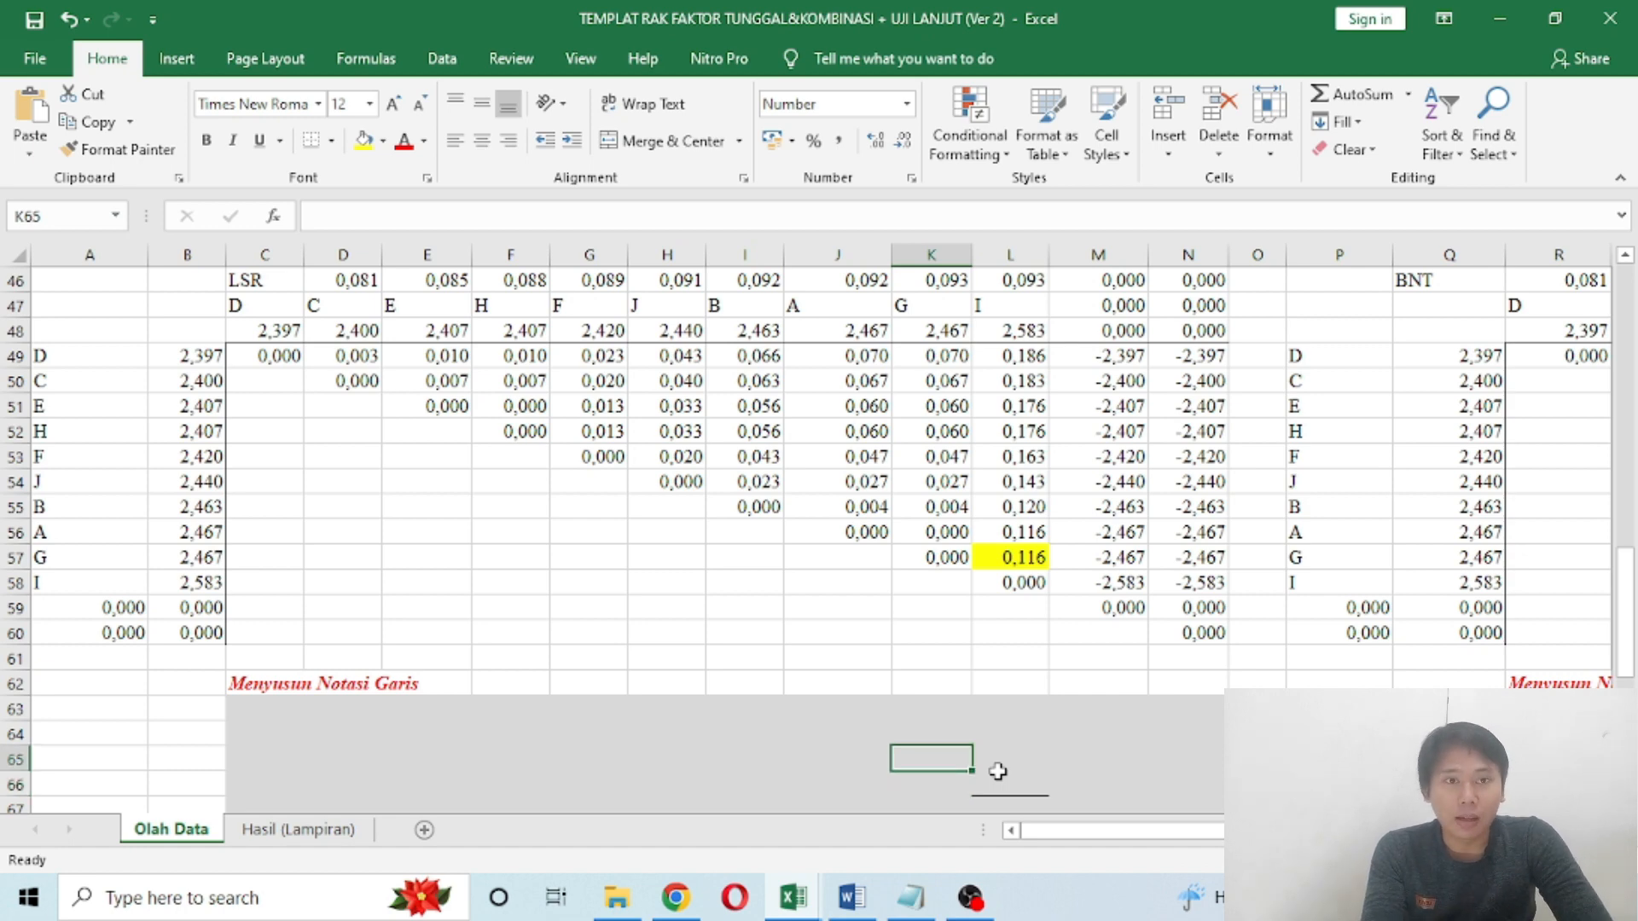
# Step: Remove the fill colour from cells K57:L57 in the Duncan table
pyautogui.click(987, 560)
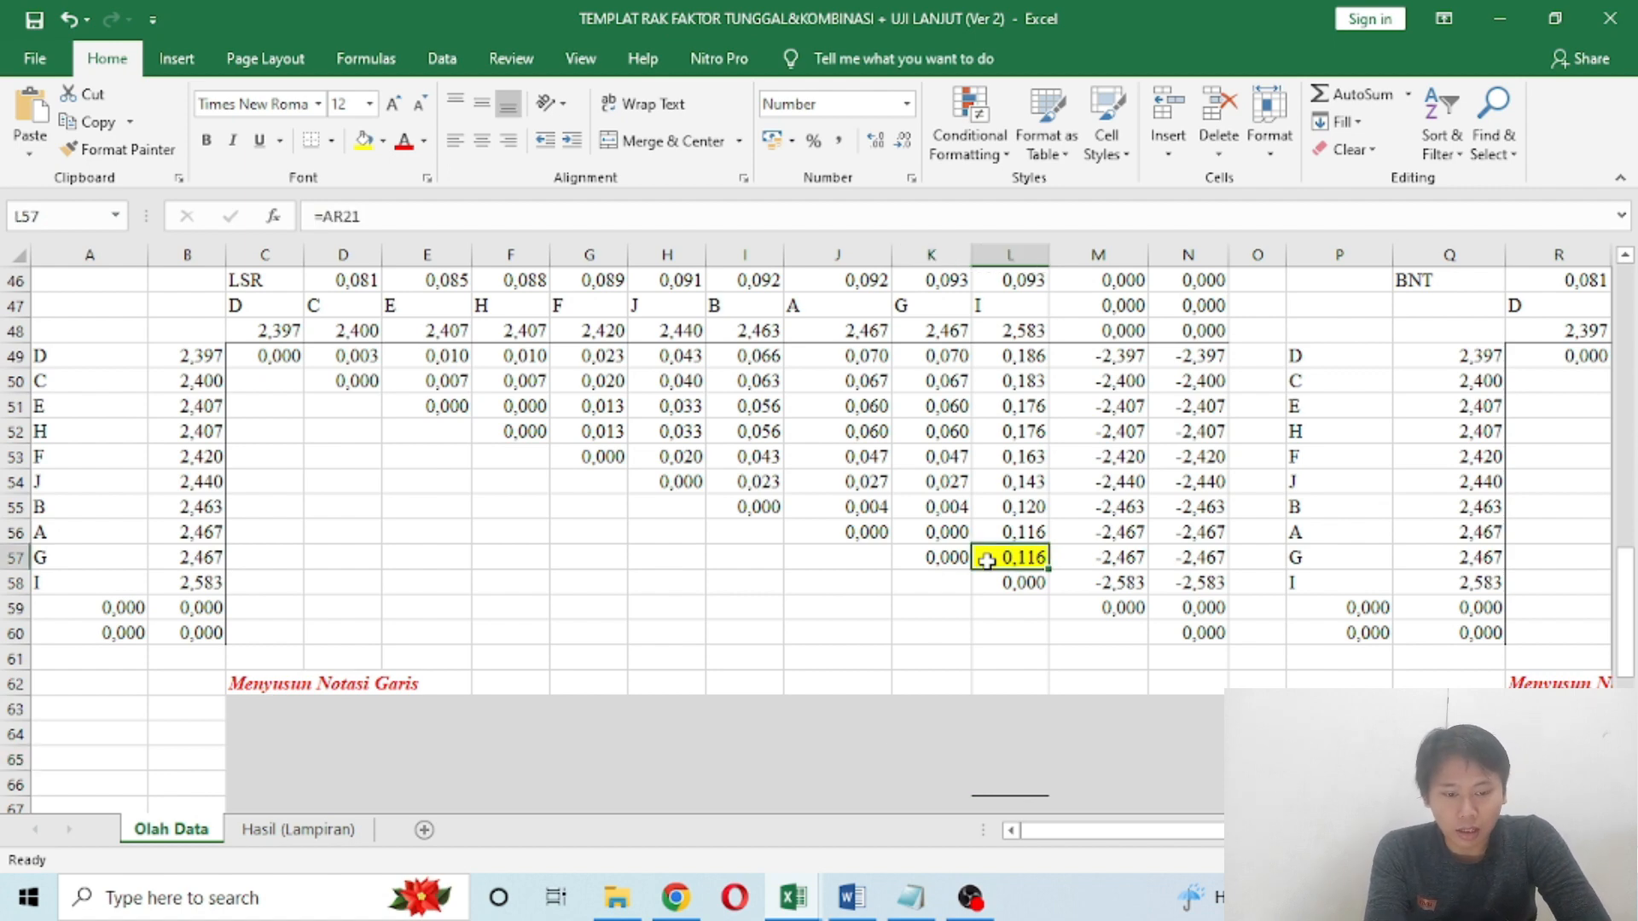
pyautogui.moveTo(987, 561); pyautogui.dragTo(943, 558)
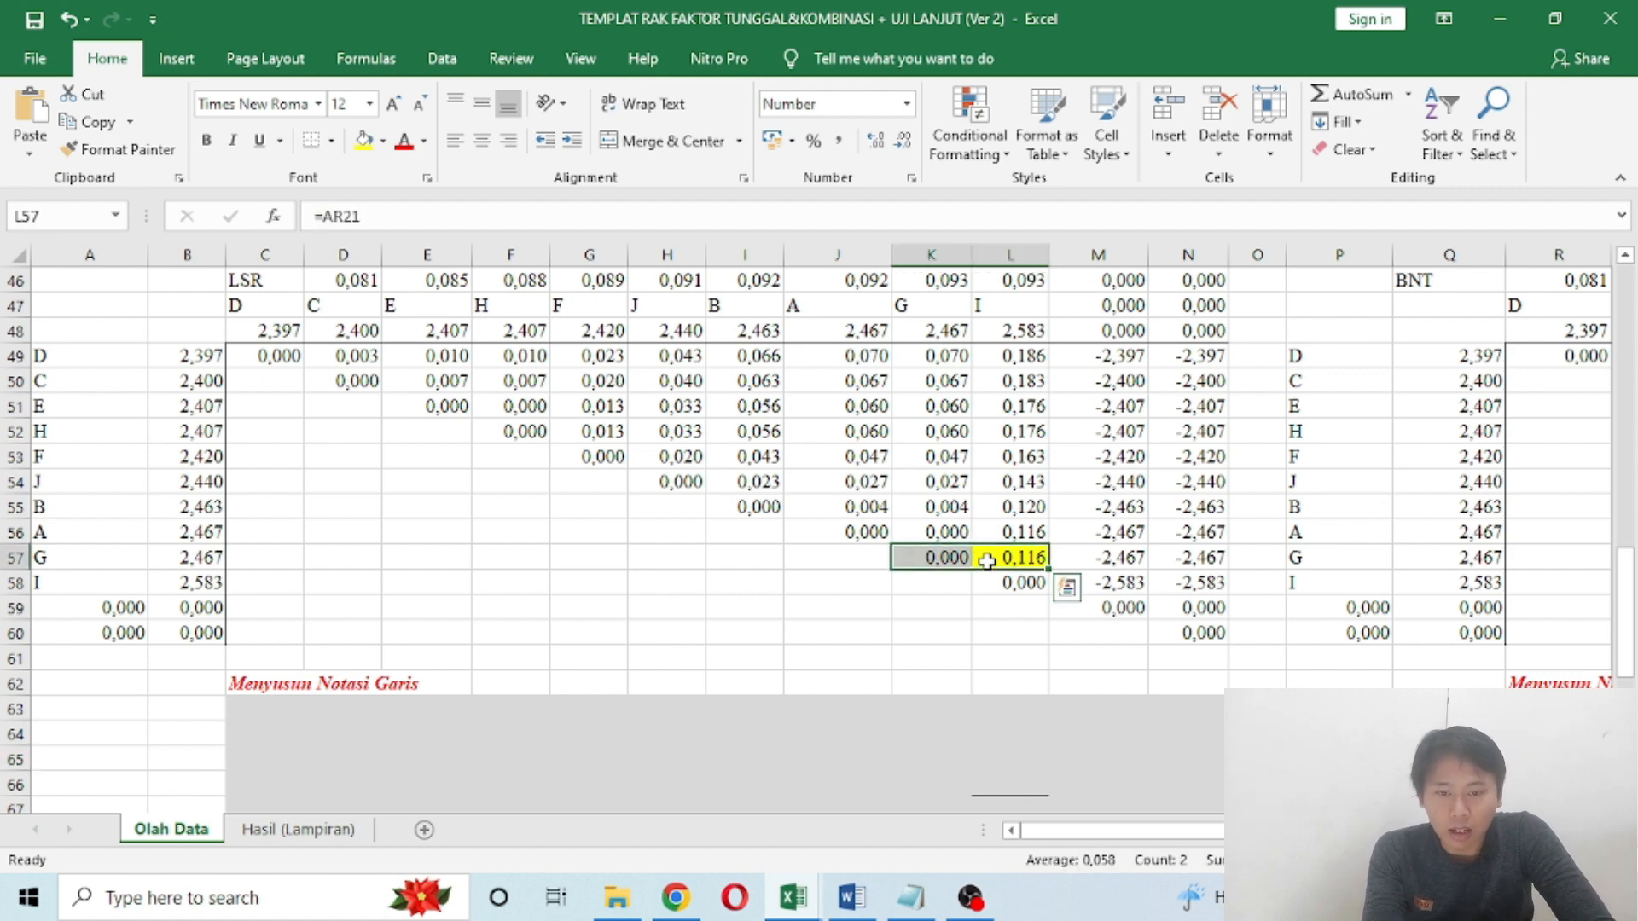
pyautogui.click(363, 143)
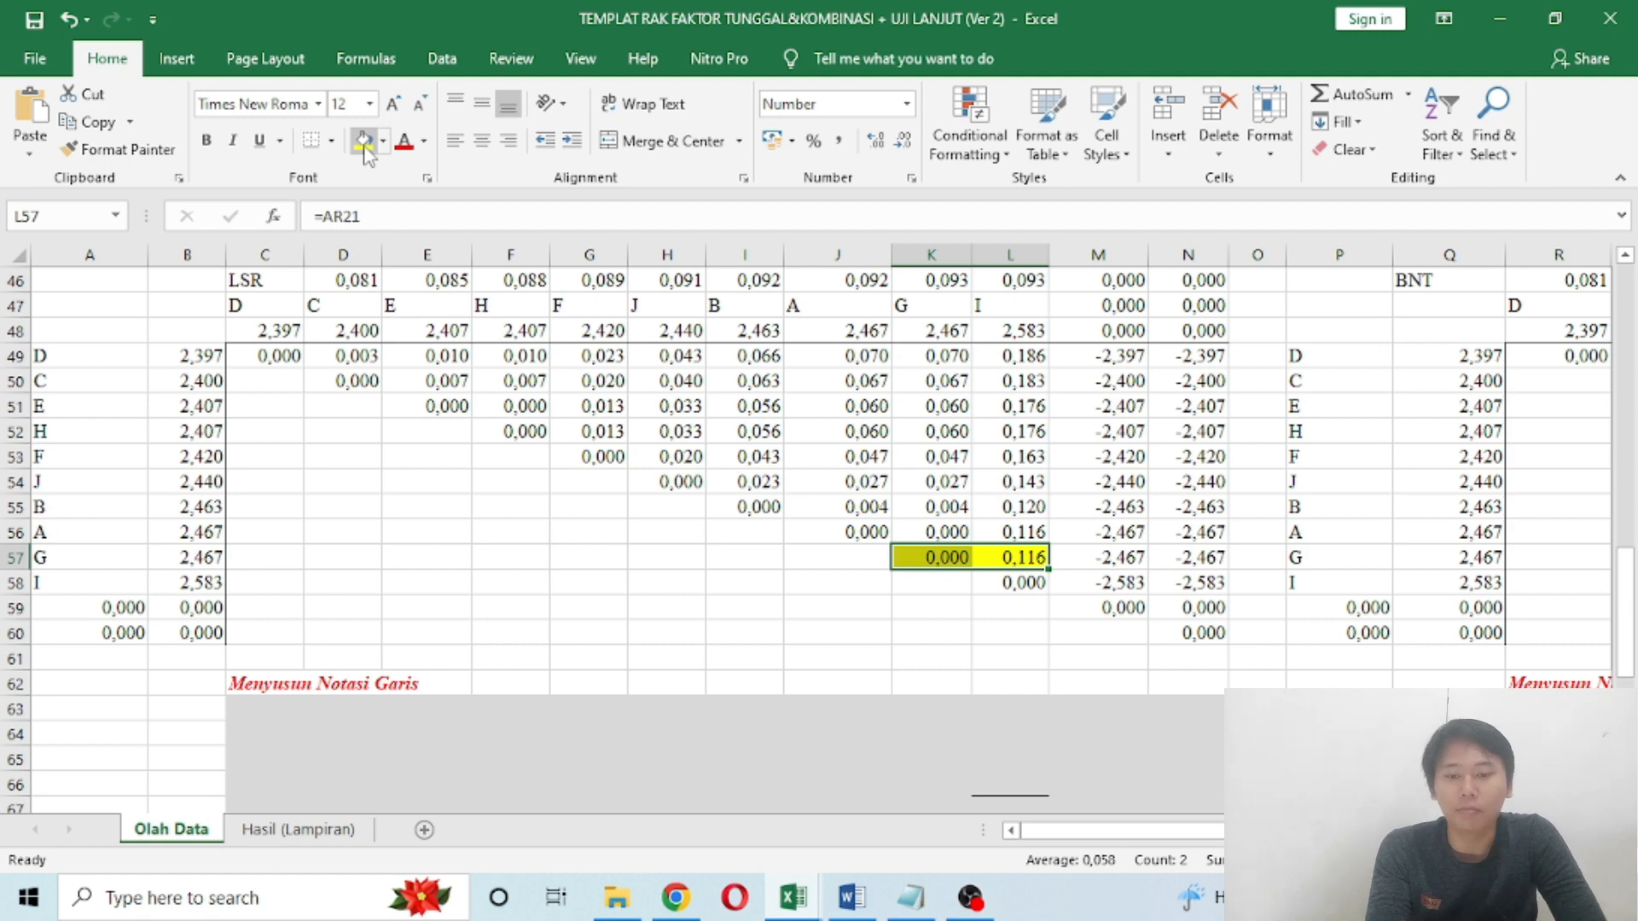
pyautogui.click(384, 142)
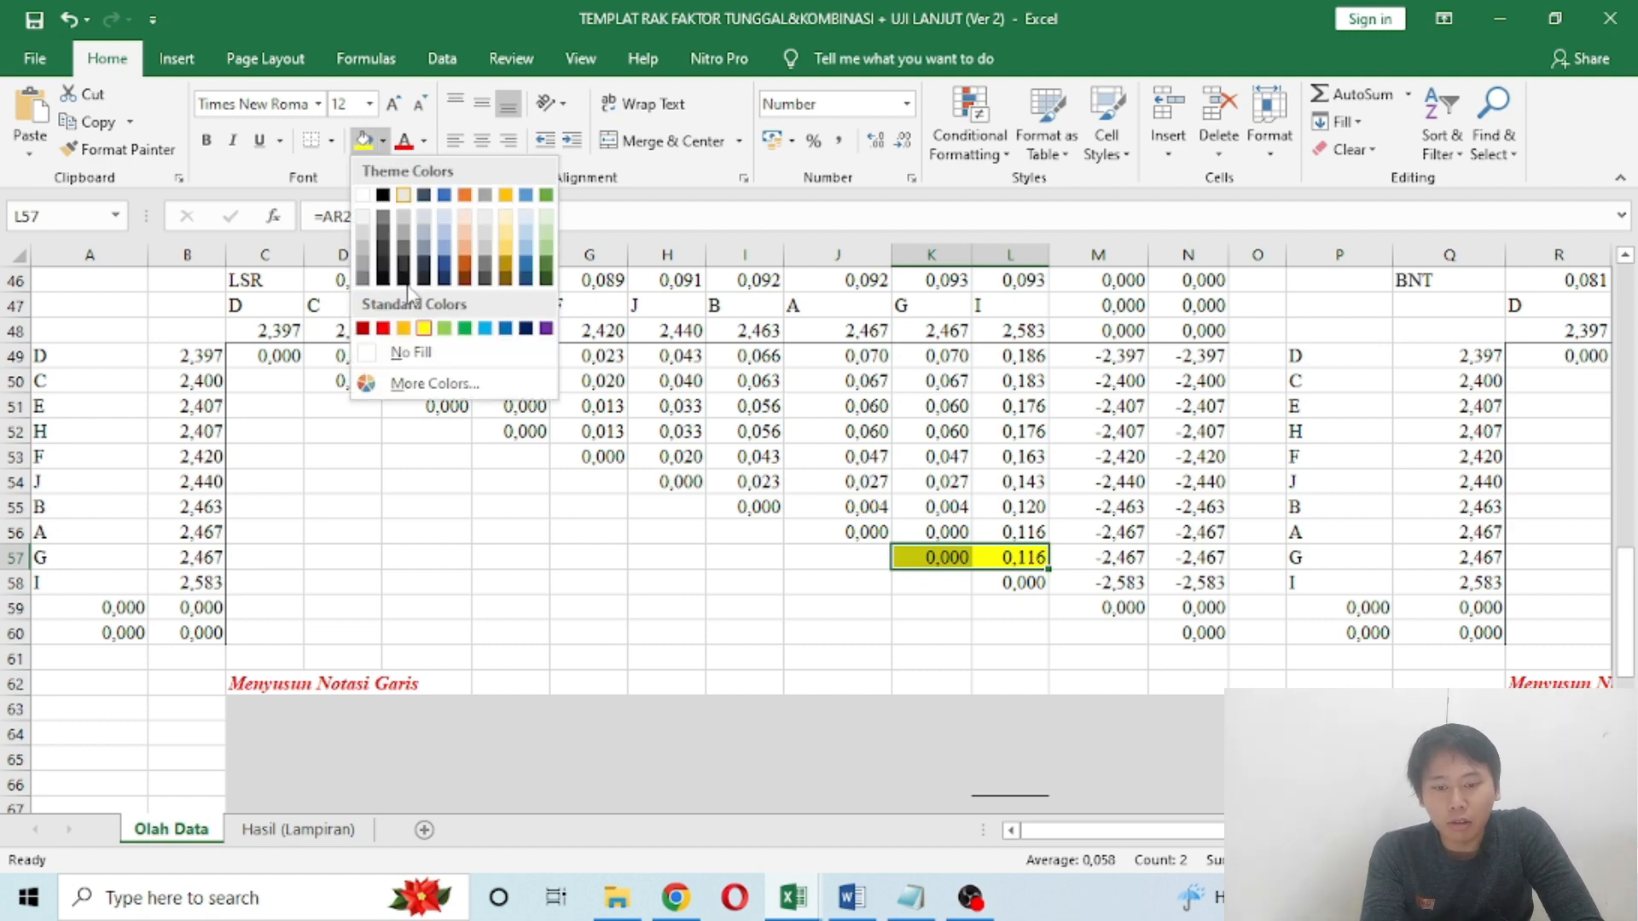
pyautogui.click(414, 352)
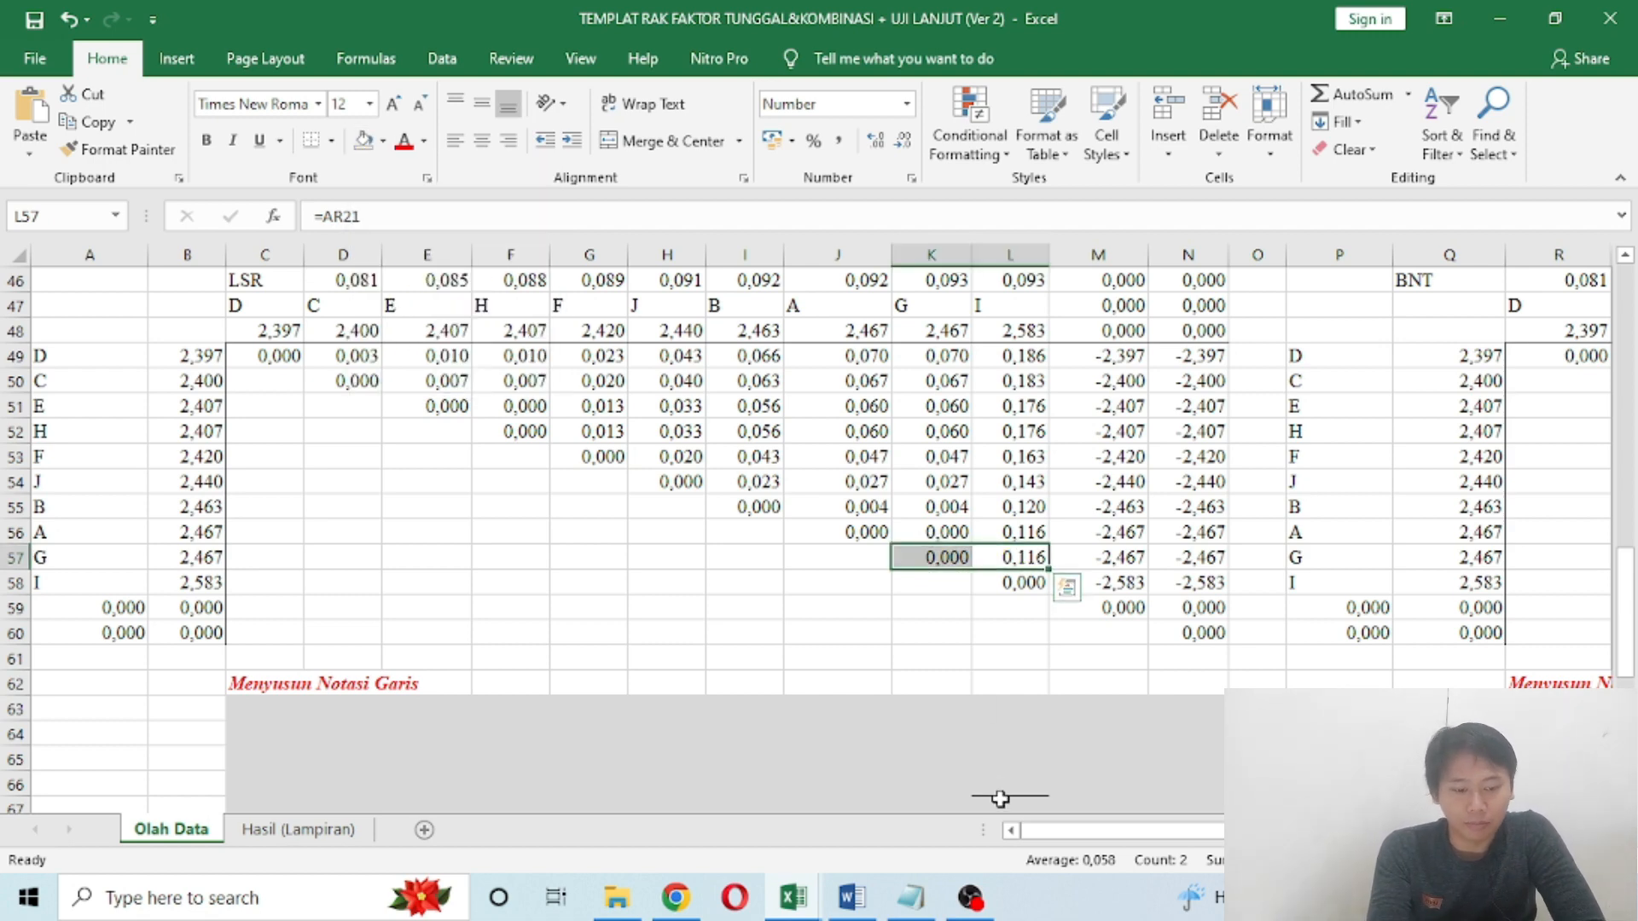
# Step: Fill the G versus I difference in cell L57 of the Duncan table with yellow
pyautogui.click(958, 779)
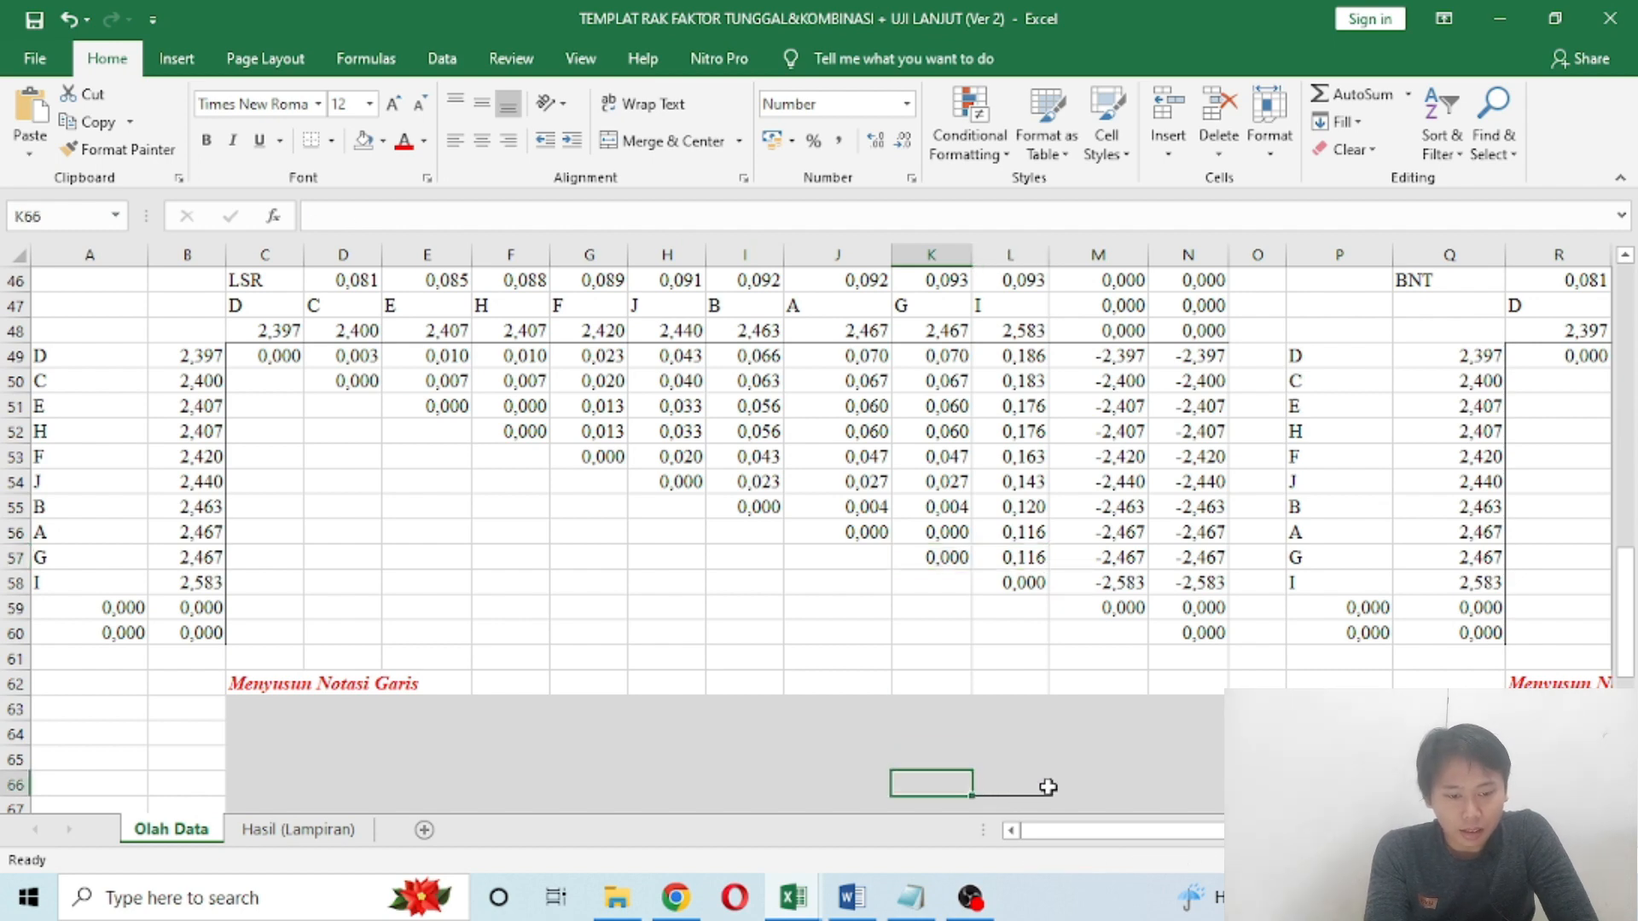
pyautogui.click(1033, 558)
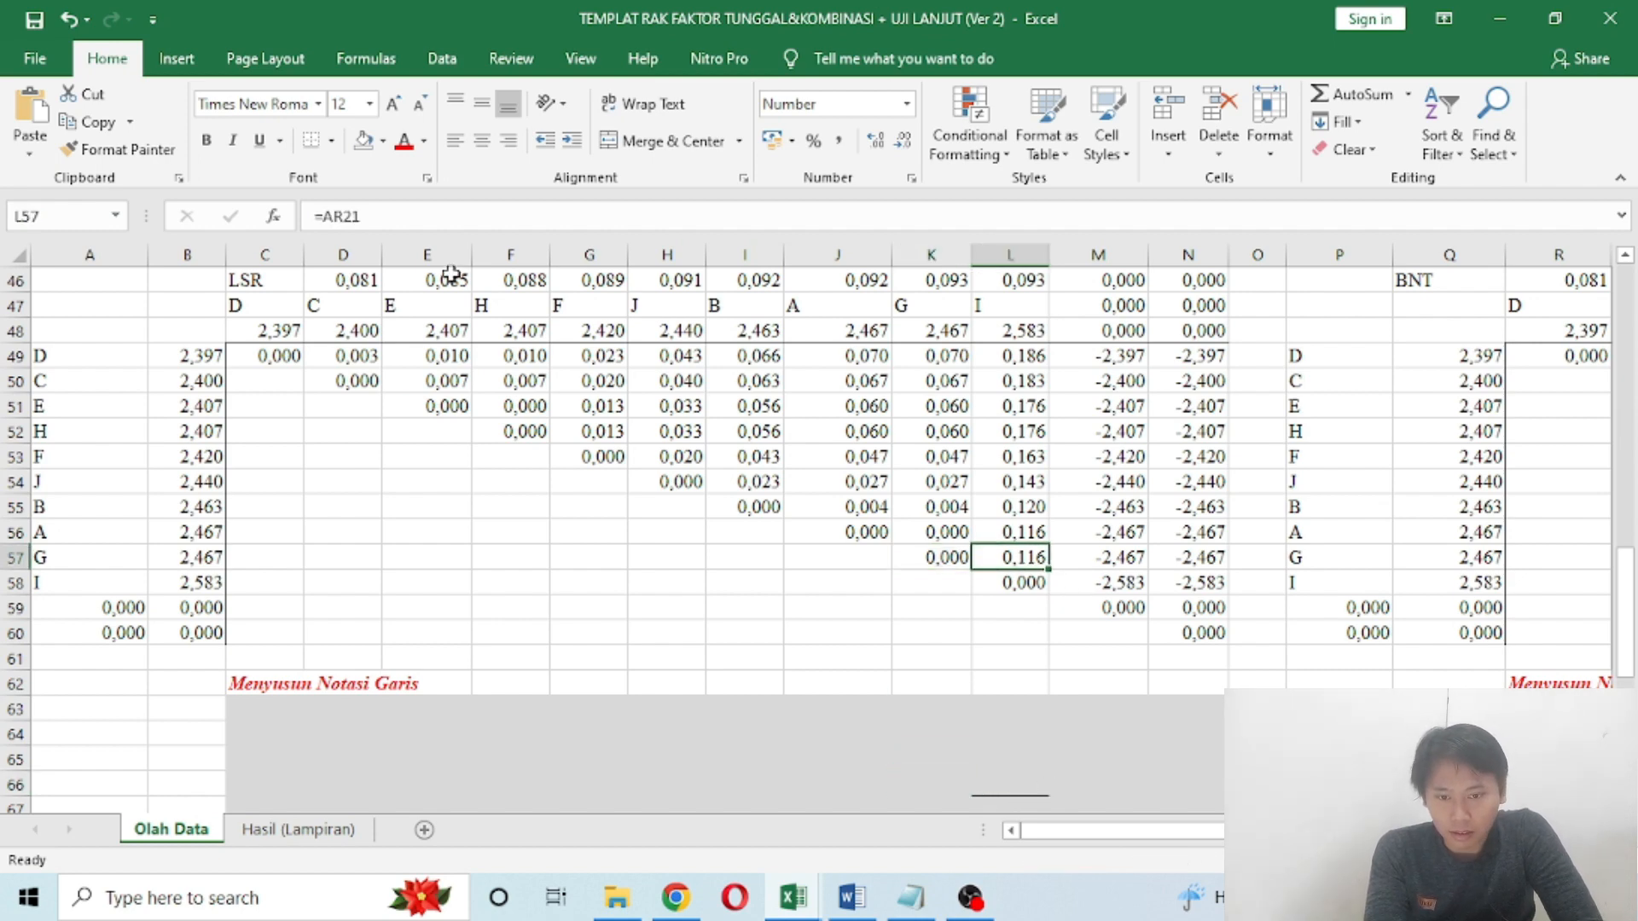
pyautogui.click(383, 141)
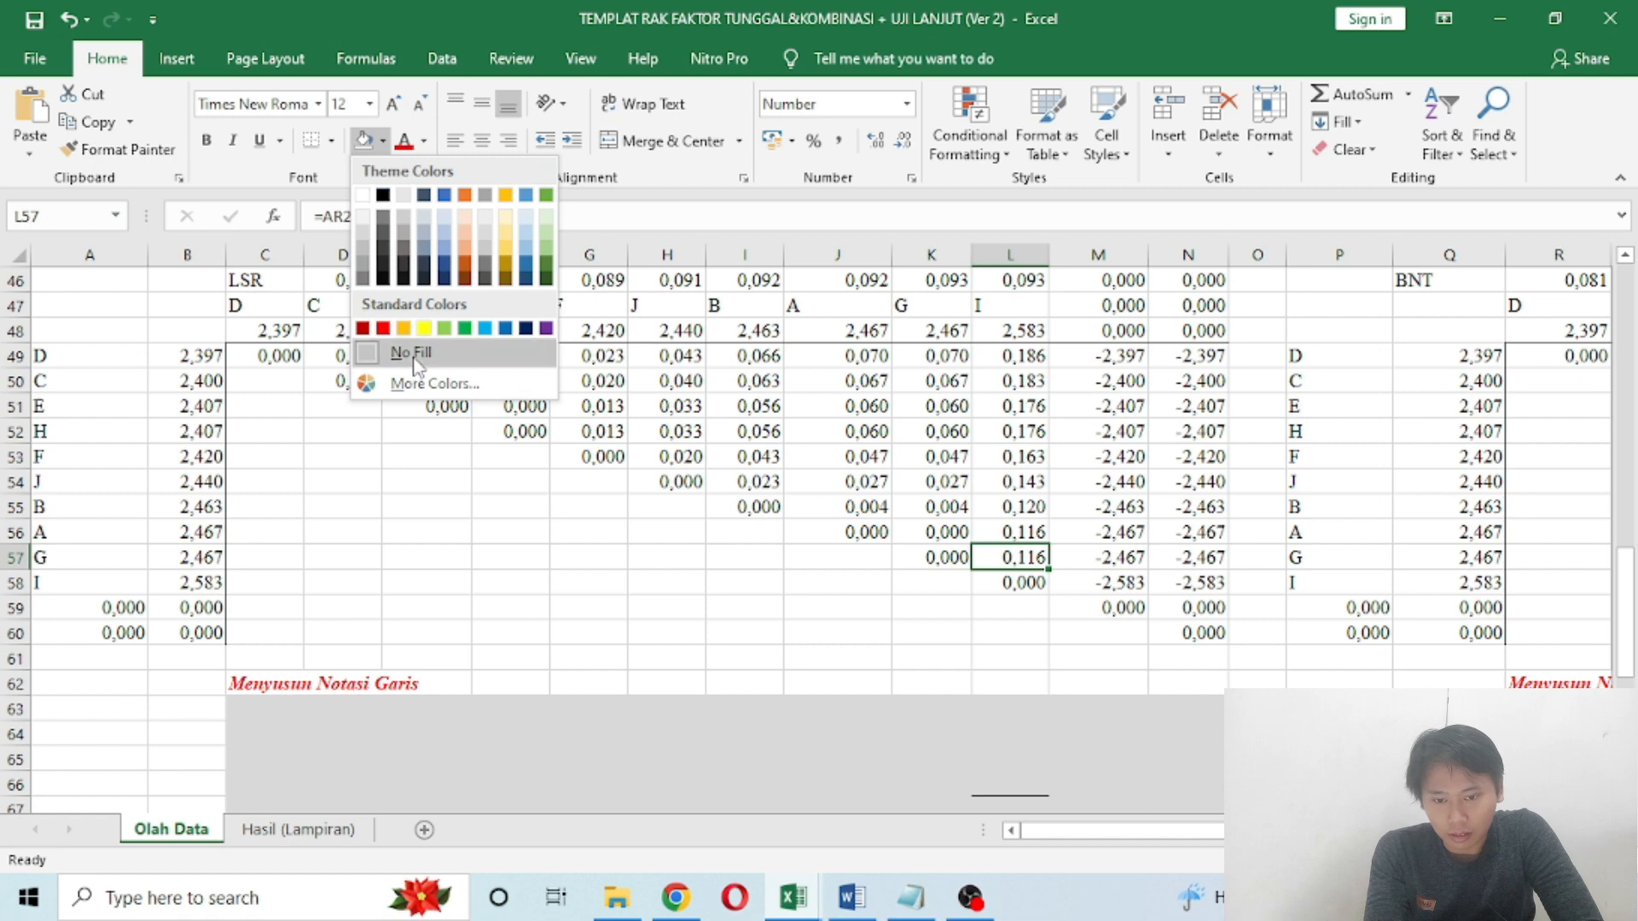
pyautogui.click(424, 328)
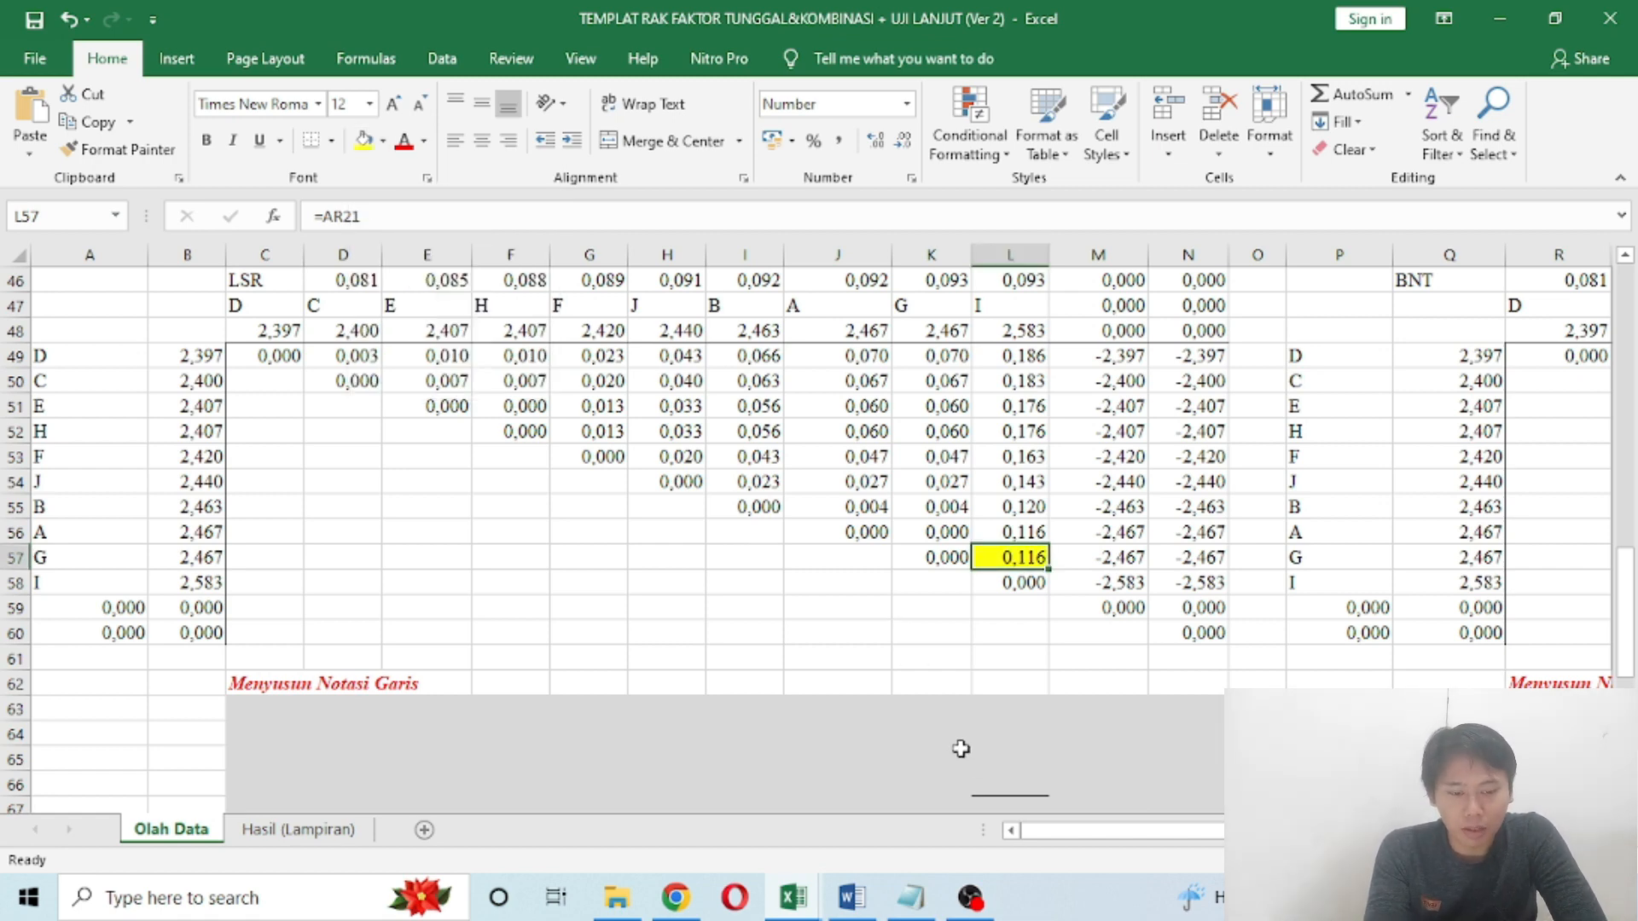
# Step: Match treatment G's headings K47 and A57, and add a bottom border to notation cell K65, one row above I's line
pyautogui.click(937, 768)
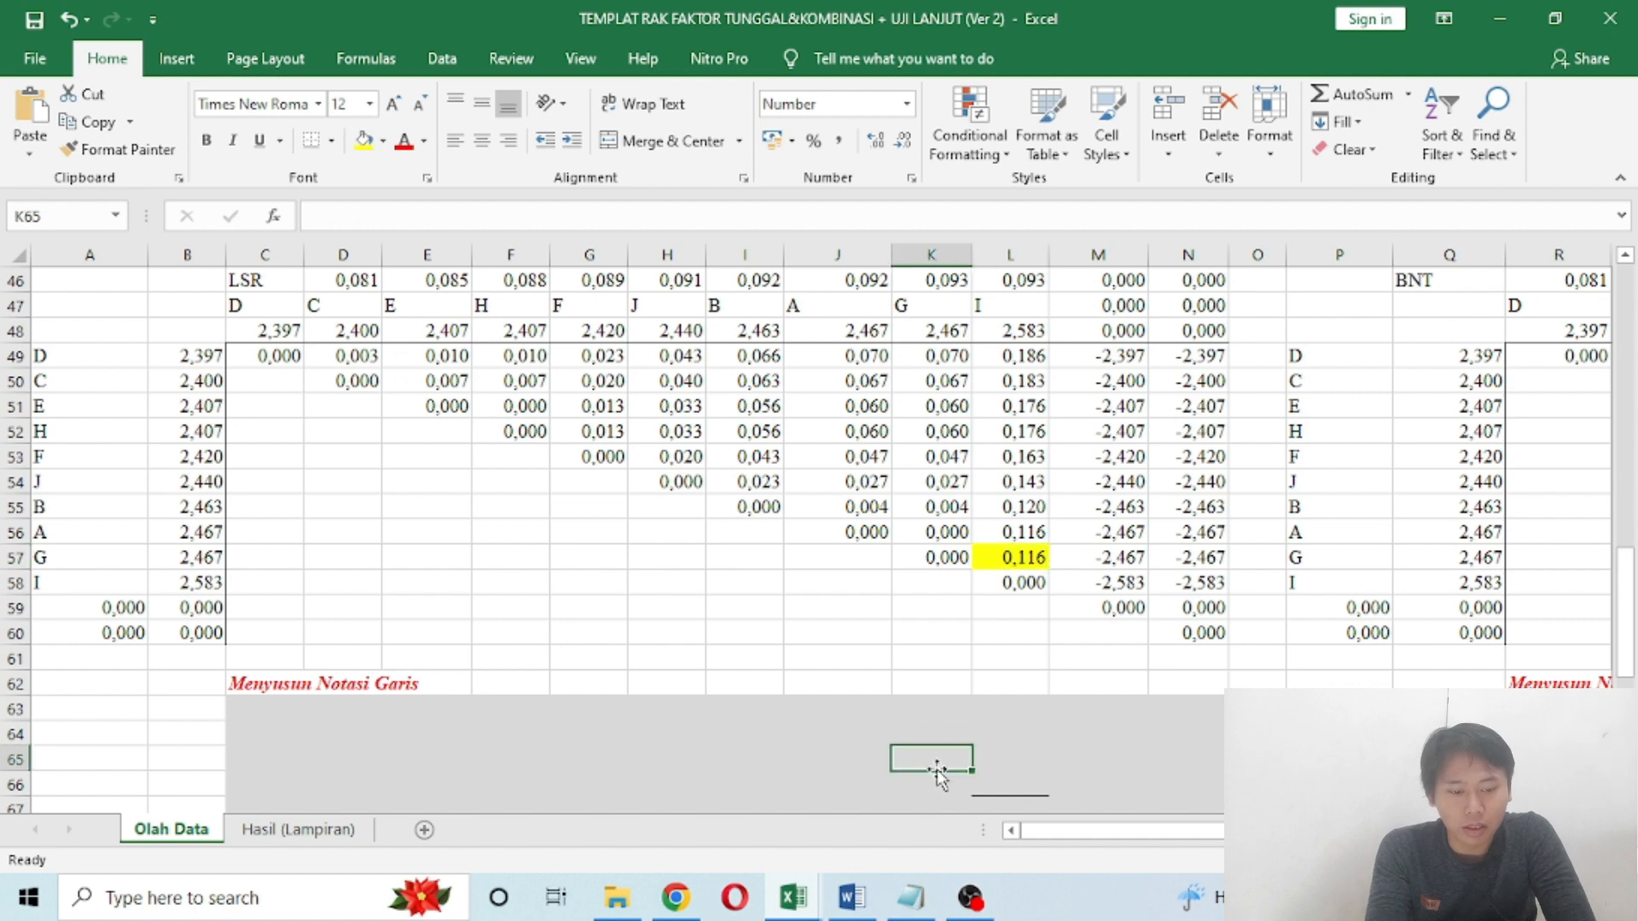
pyautogui.press('Right')
pyautogui.click(937, 768)
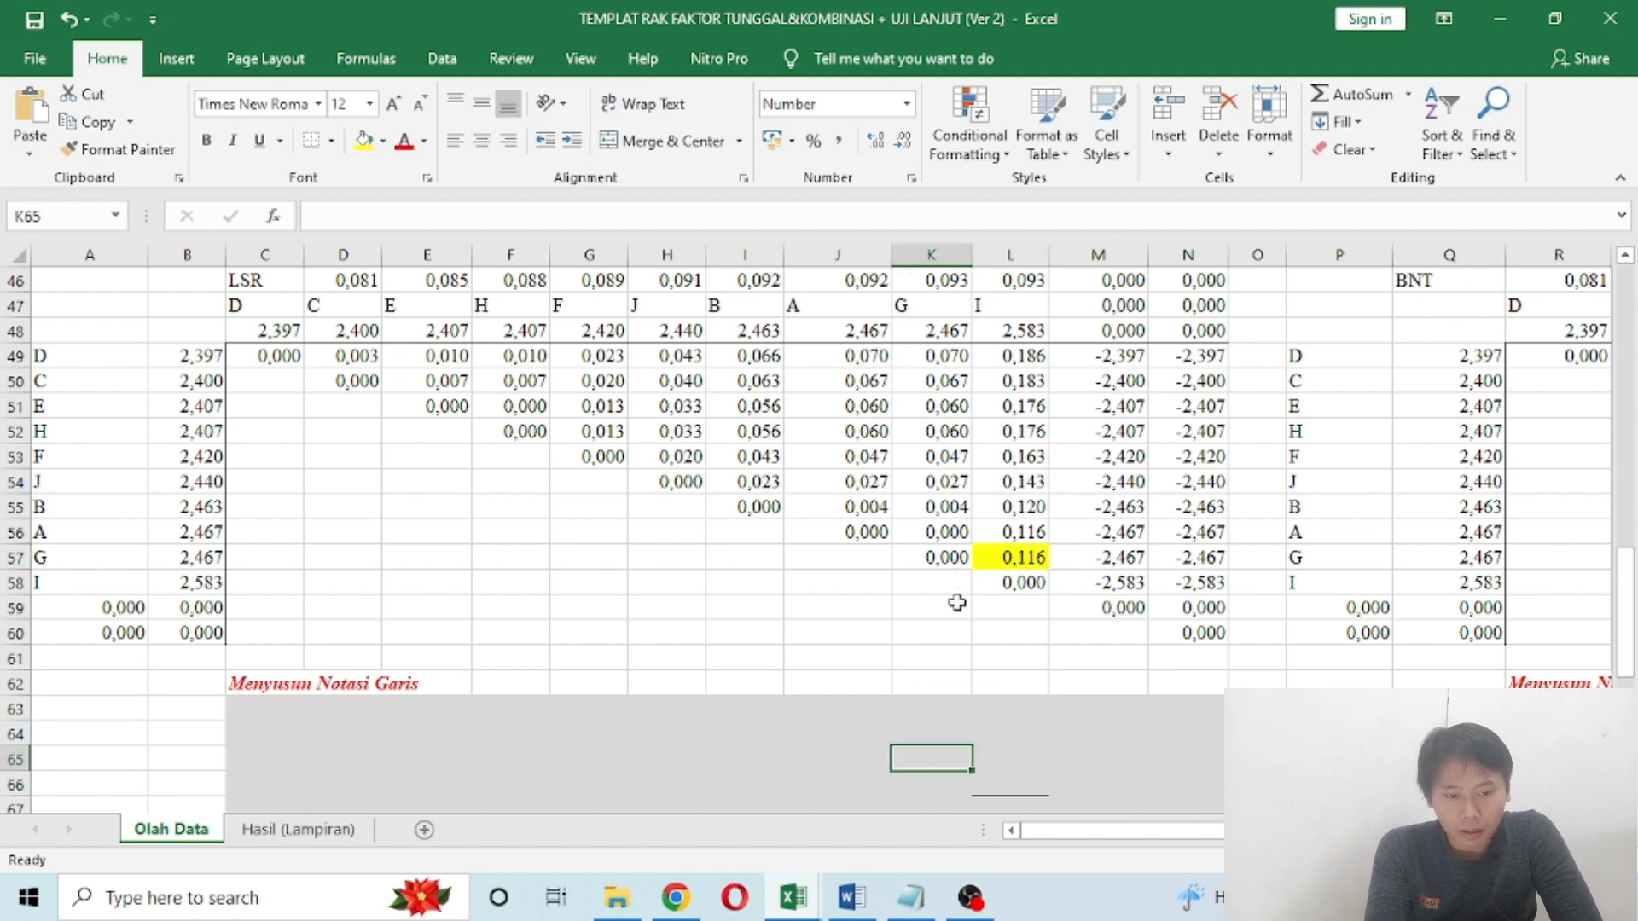
pyautogui.moveTo(938, 556); pyautogui.dragTo(774, 530)
pyautogui.click(934, 777)
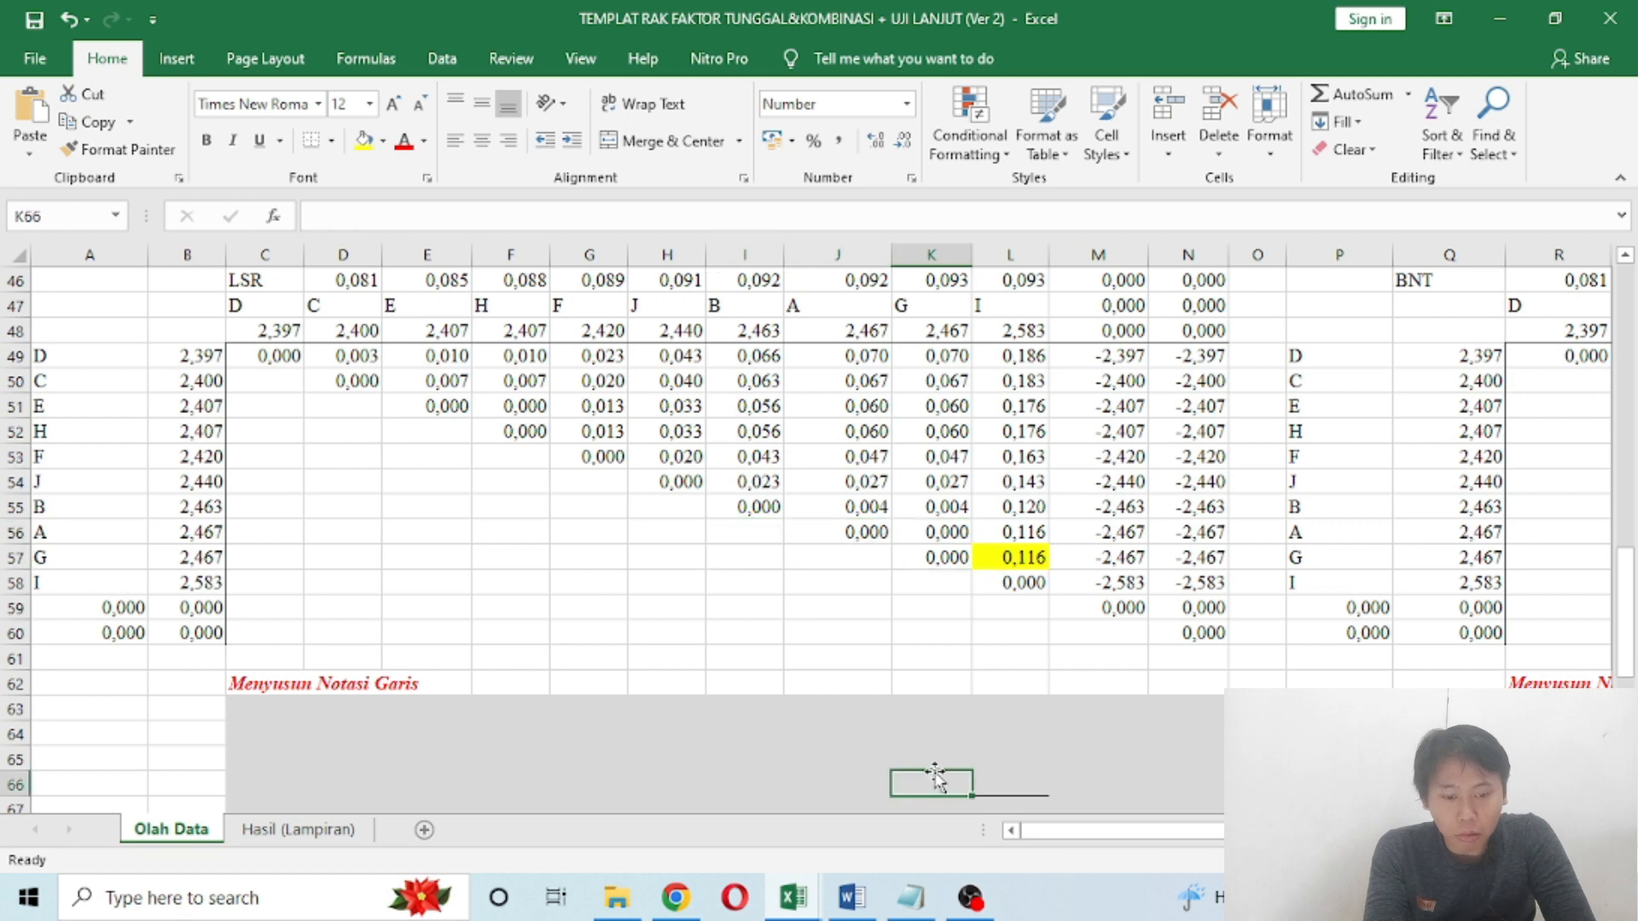
pyautogui.press('Up')
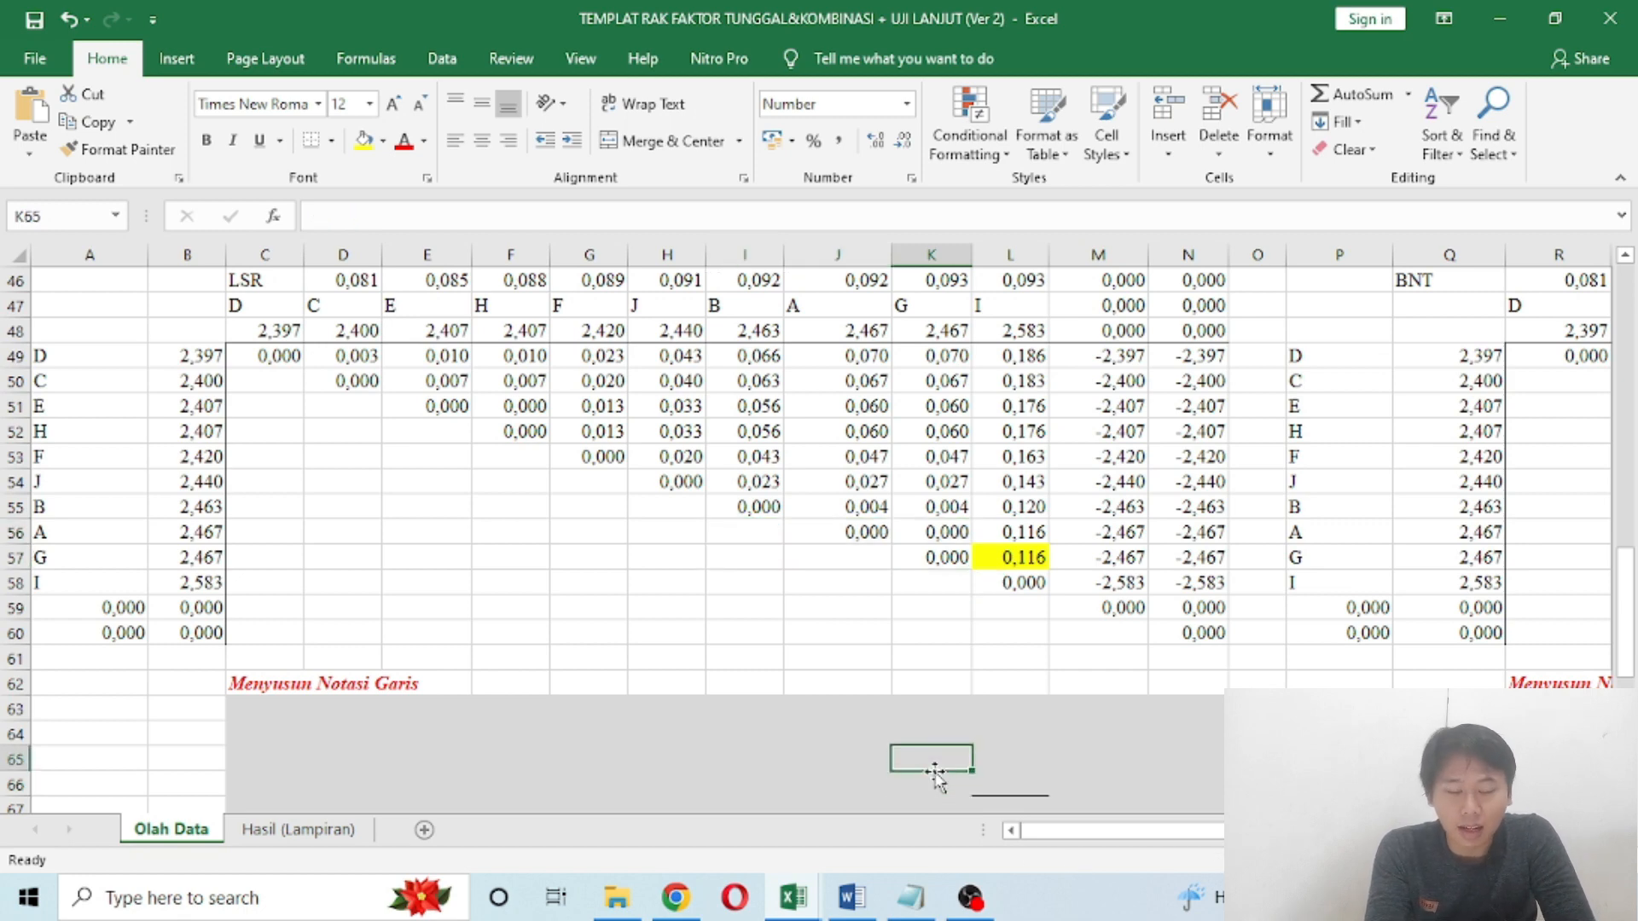
pyautogui.click(936, 301)
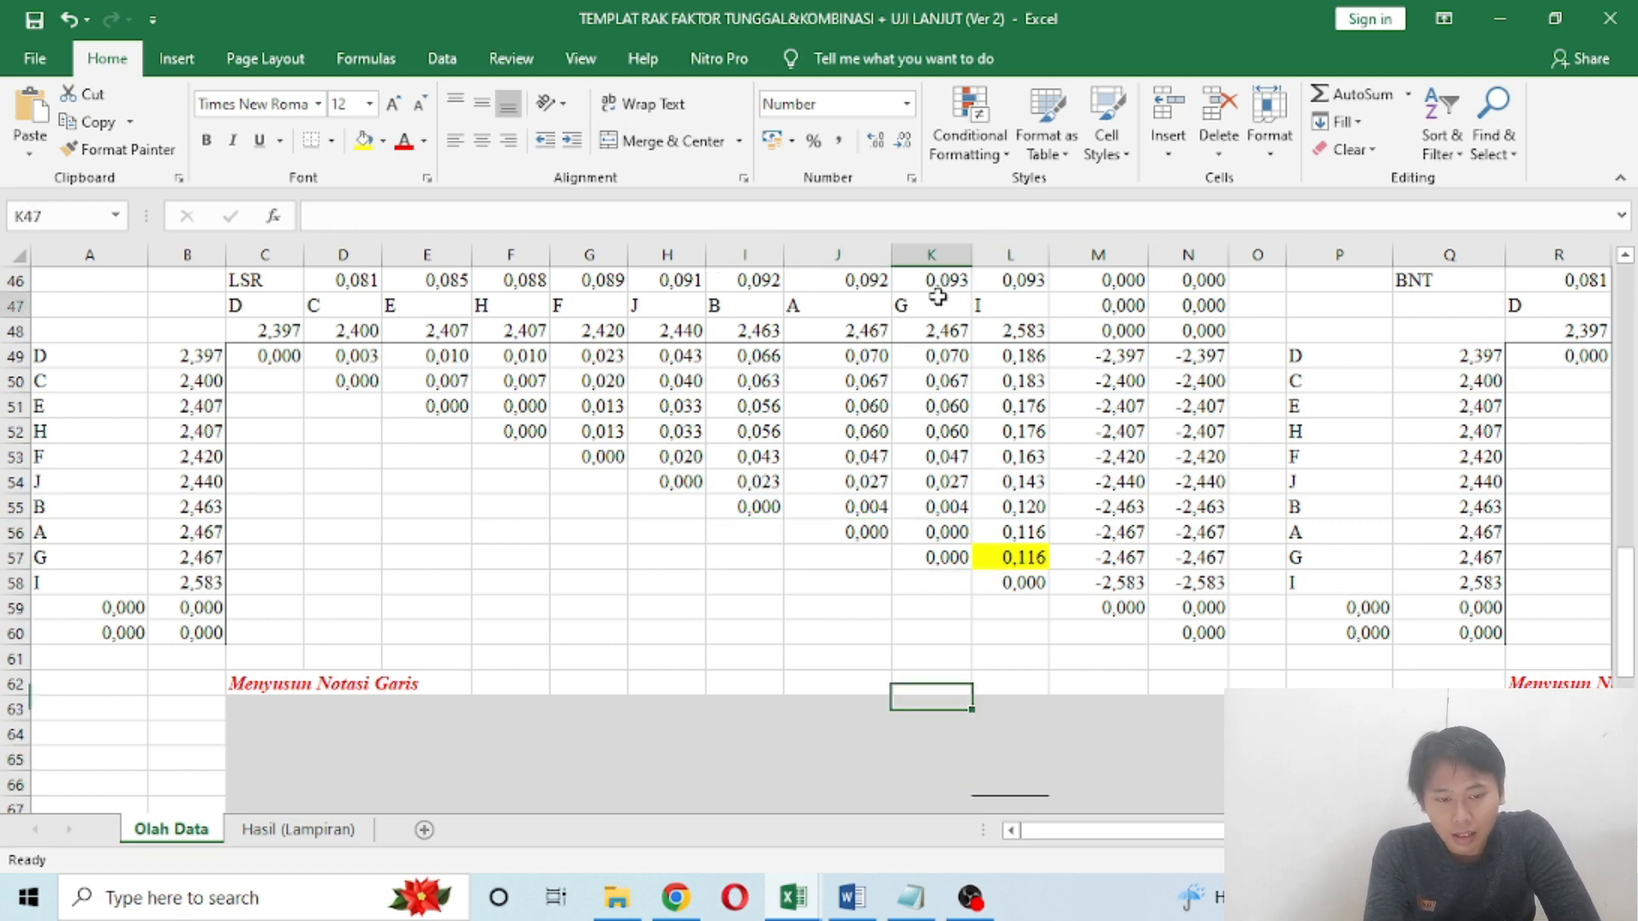
pyautogui.click(77, 553)
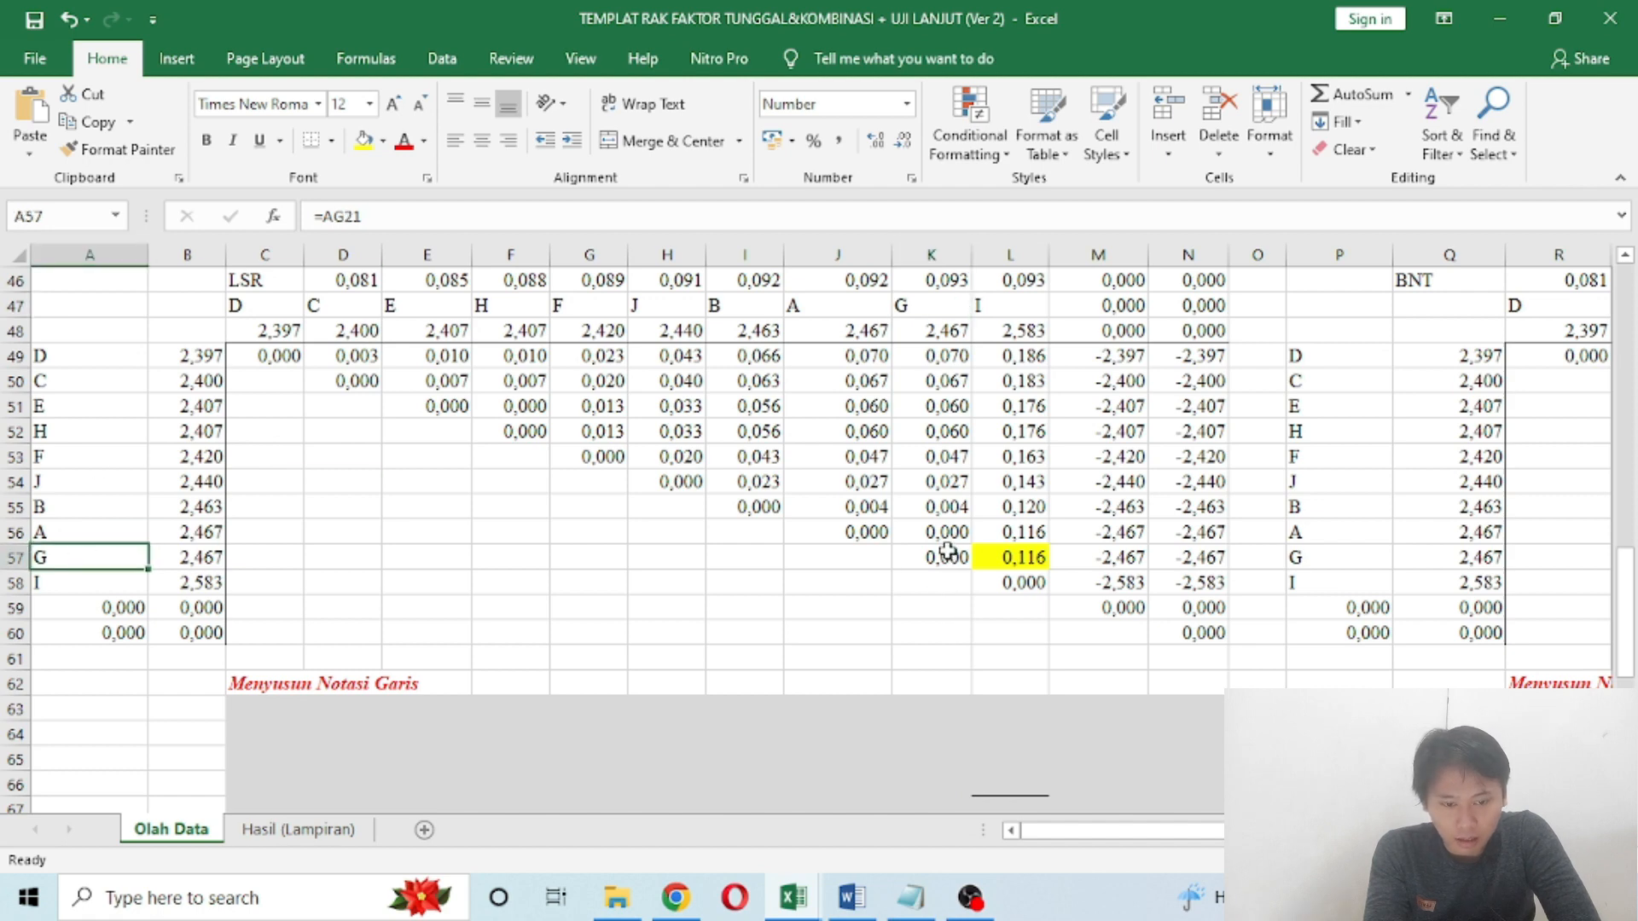
pyautogui.click(941, 778)
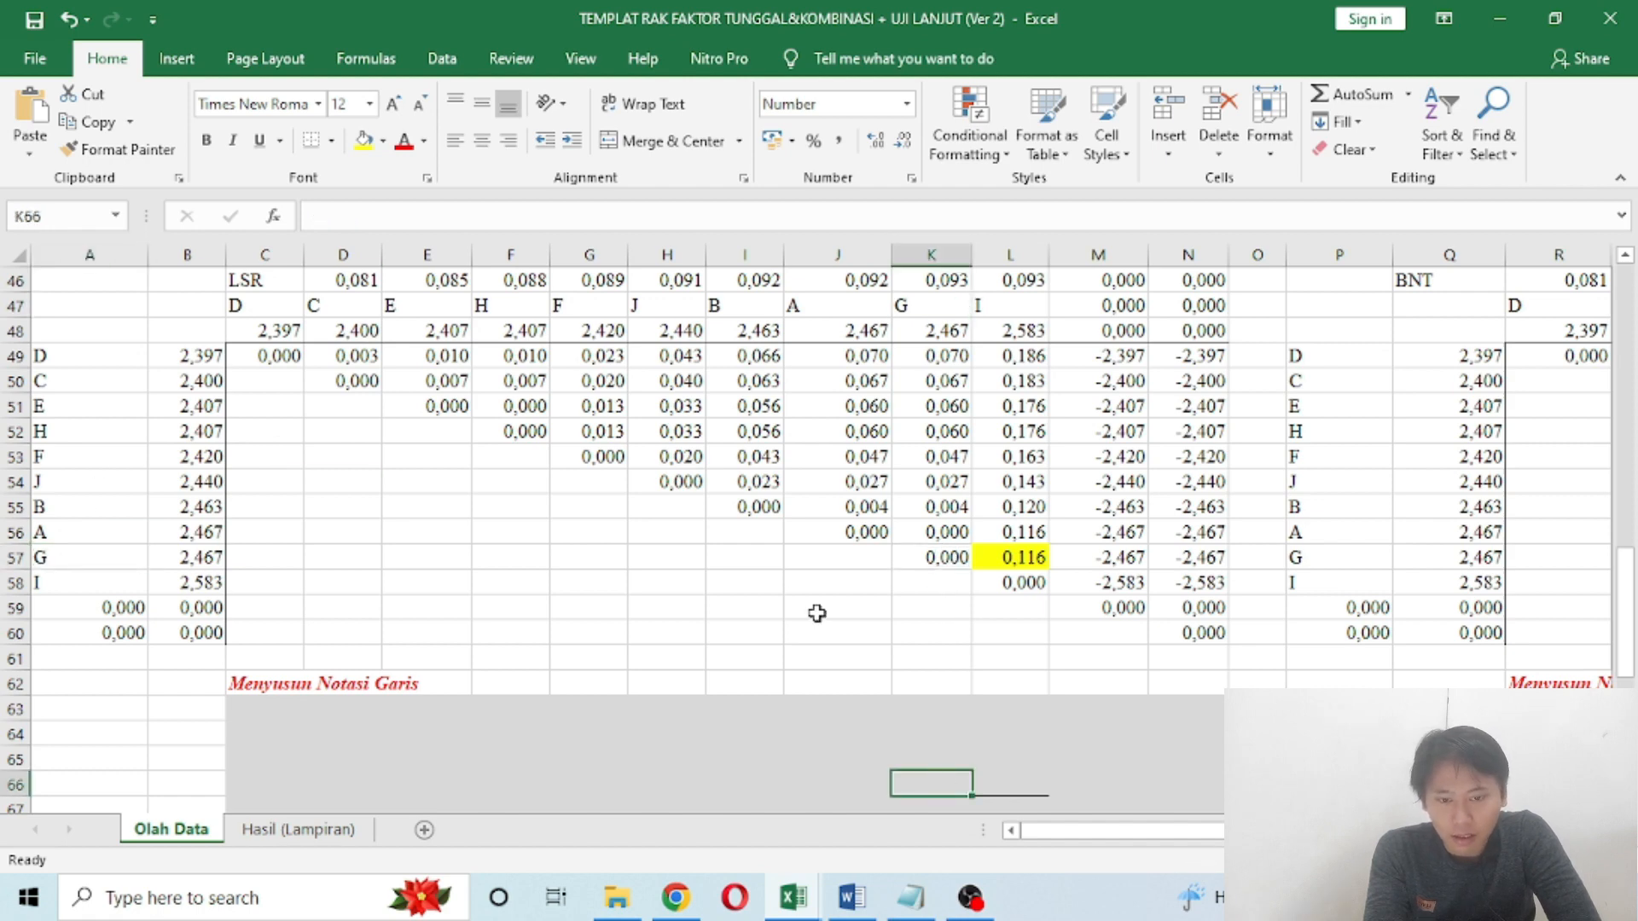
pyautogui.press('Up')
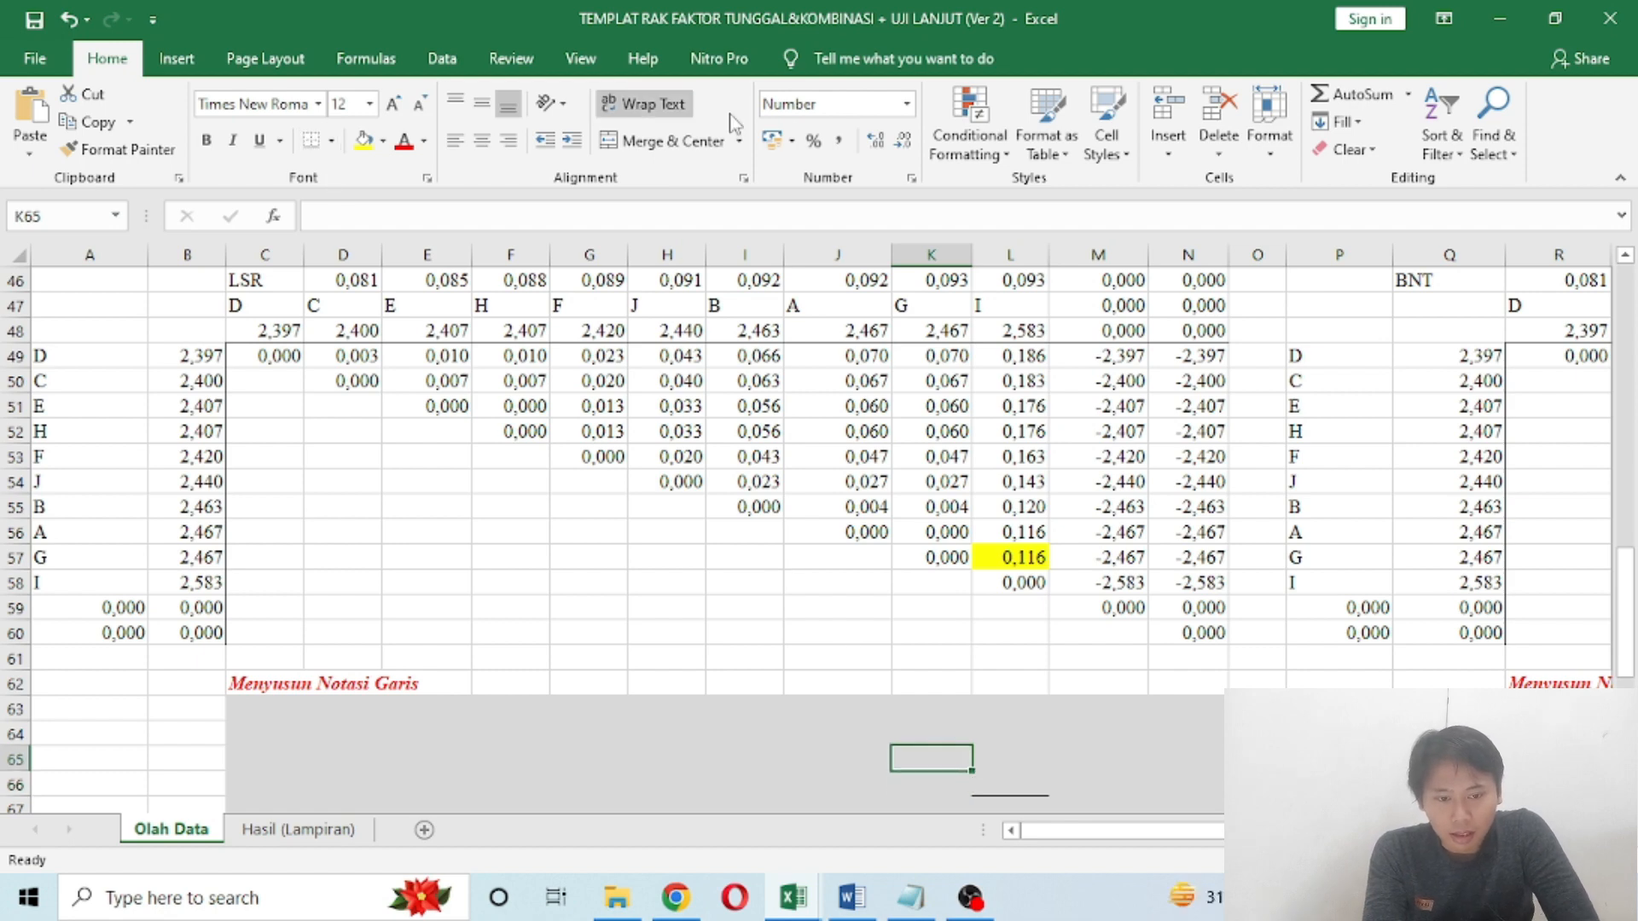
# Step: Match headings G and A with their difference in K56, and extend the bottom border to notation cell J65
pyautogui.click(926, 314)
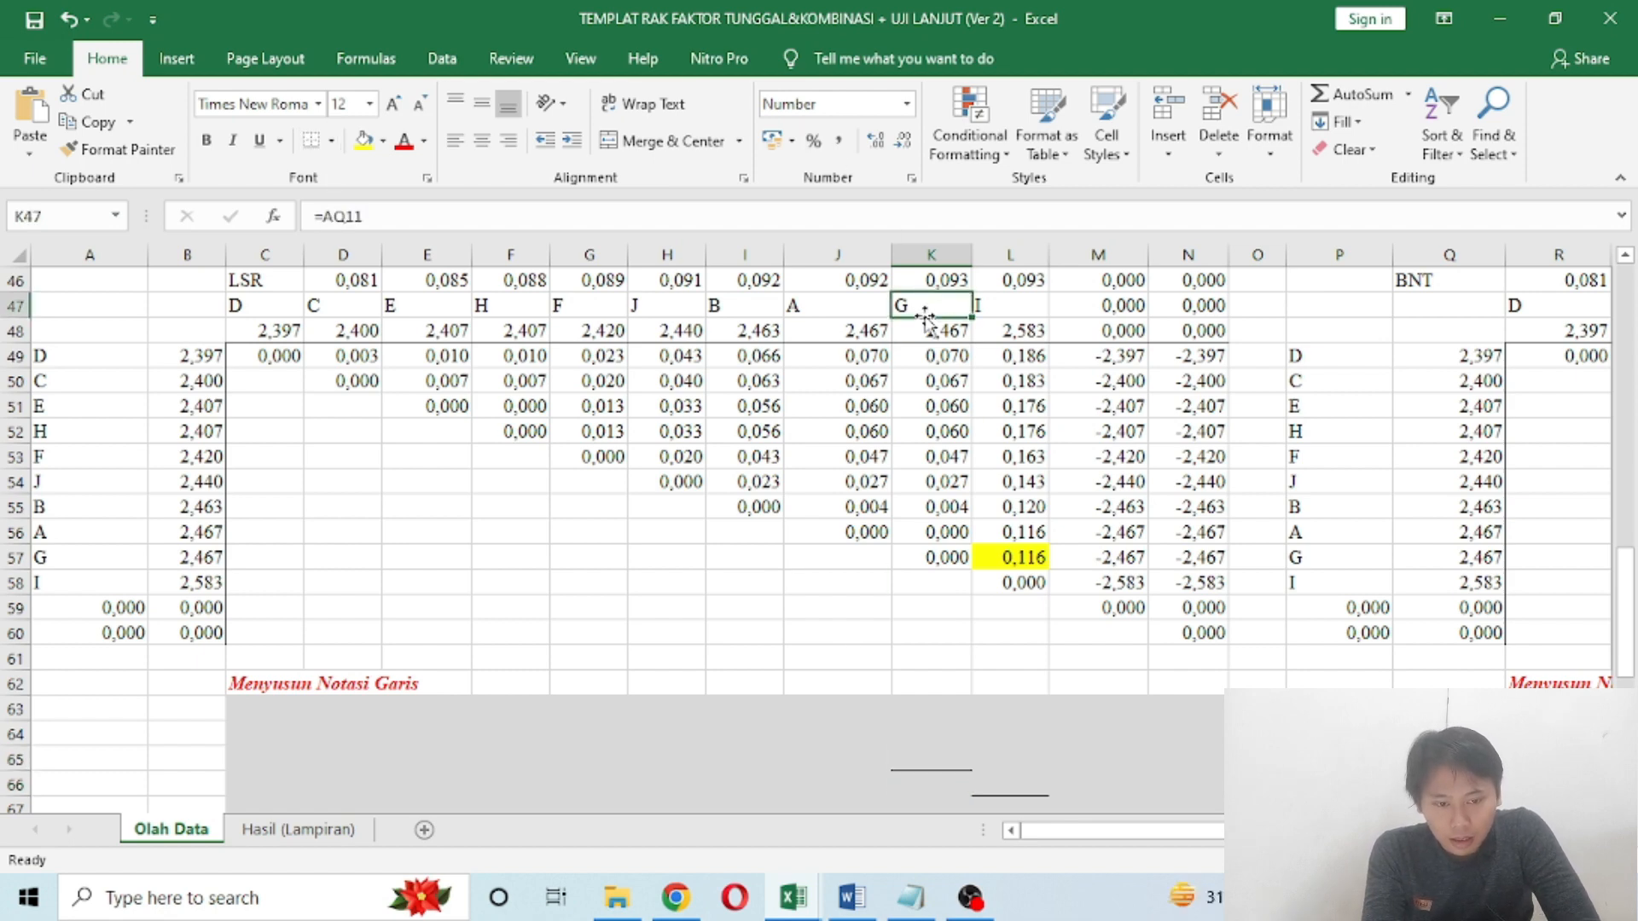
pyautogui.click(853, 309)
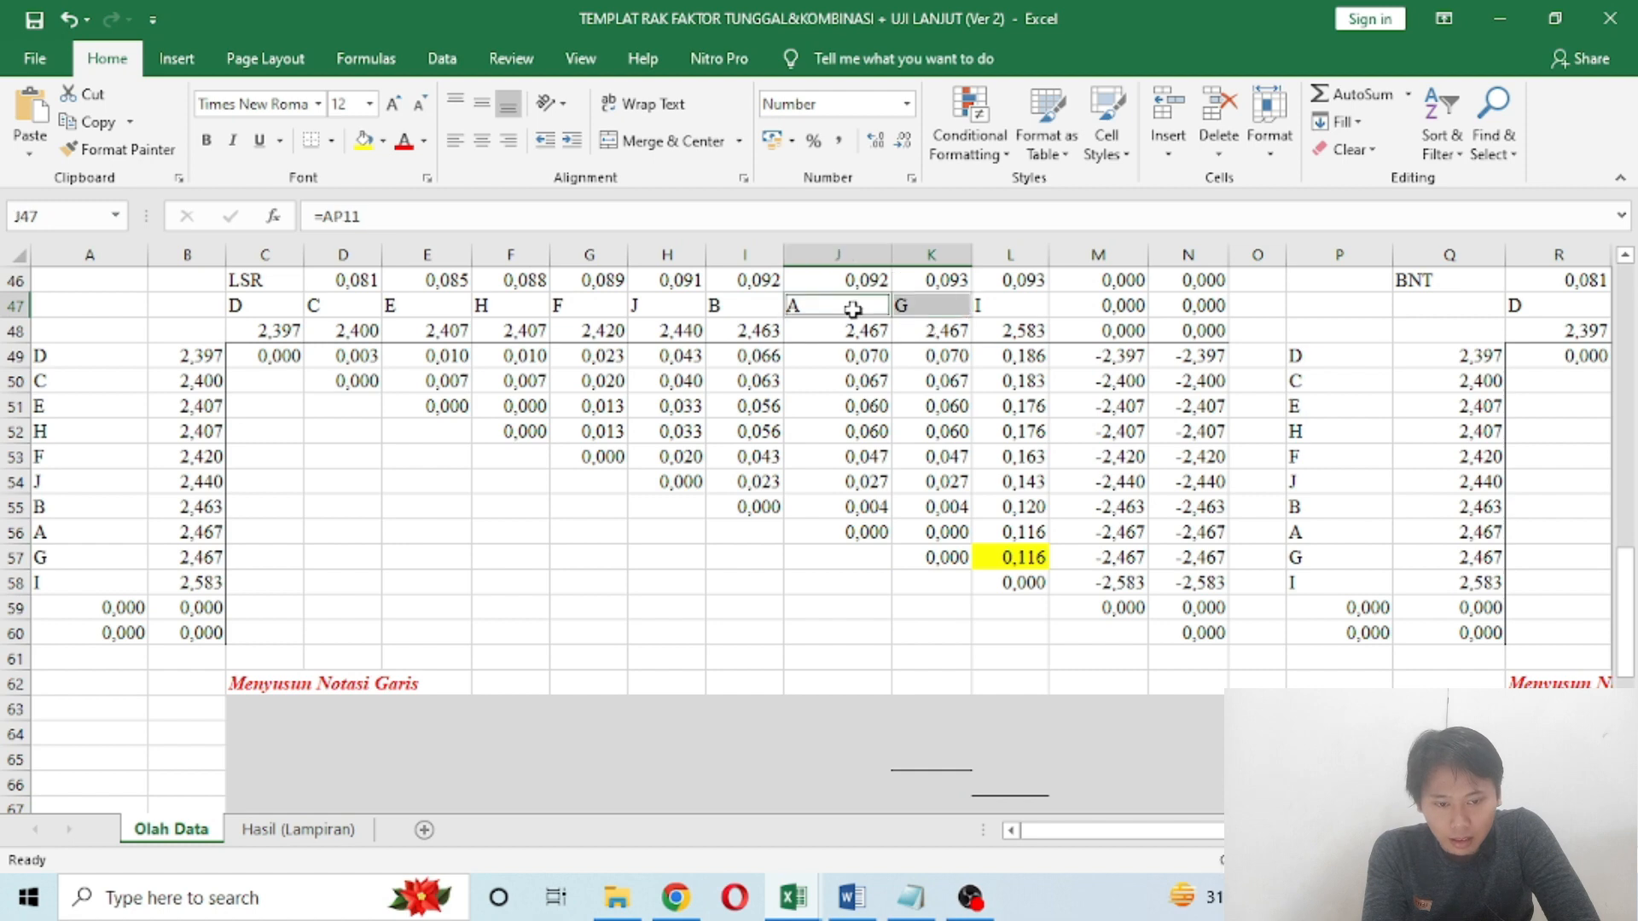
pyautogui.click(94, 529)
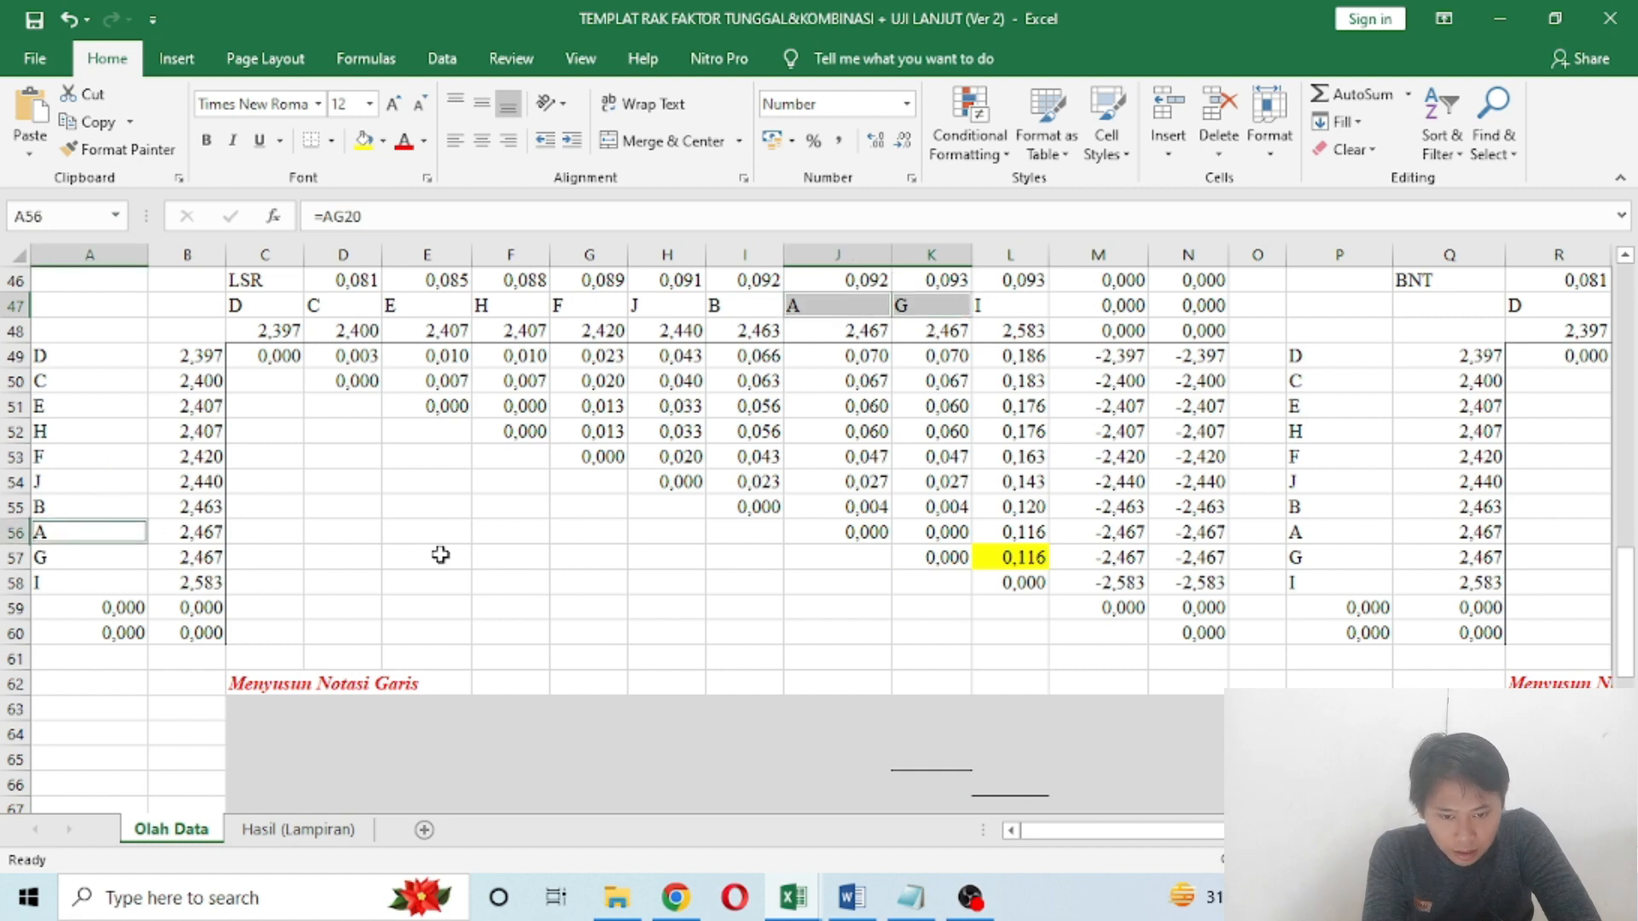
pyautogui.keyDown('ctrl'); pyautogui.click(936, 533); pyautogui.keyUp('ctrl')
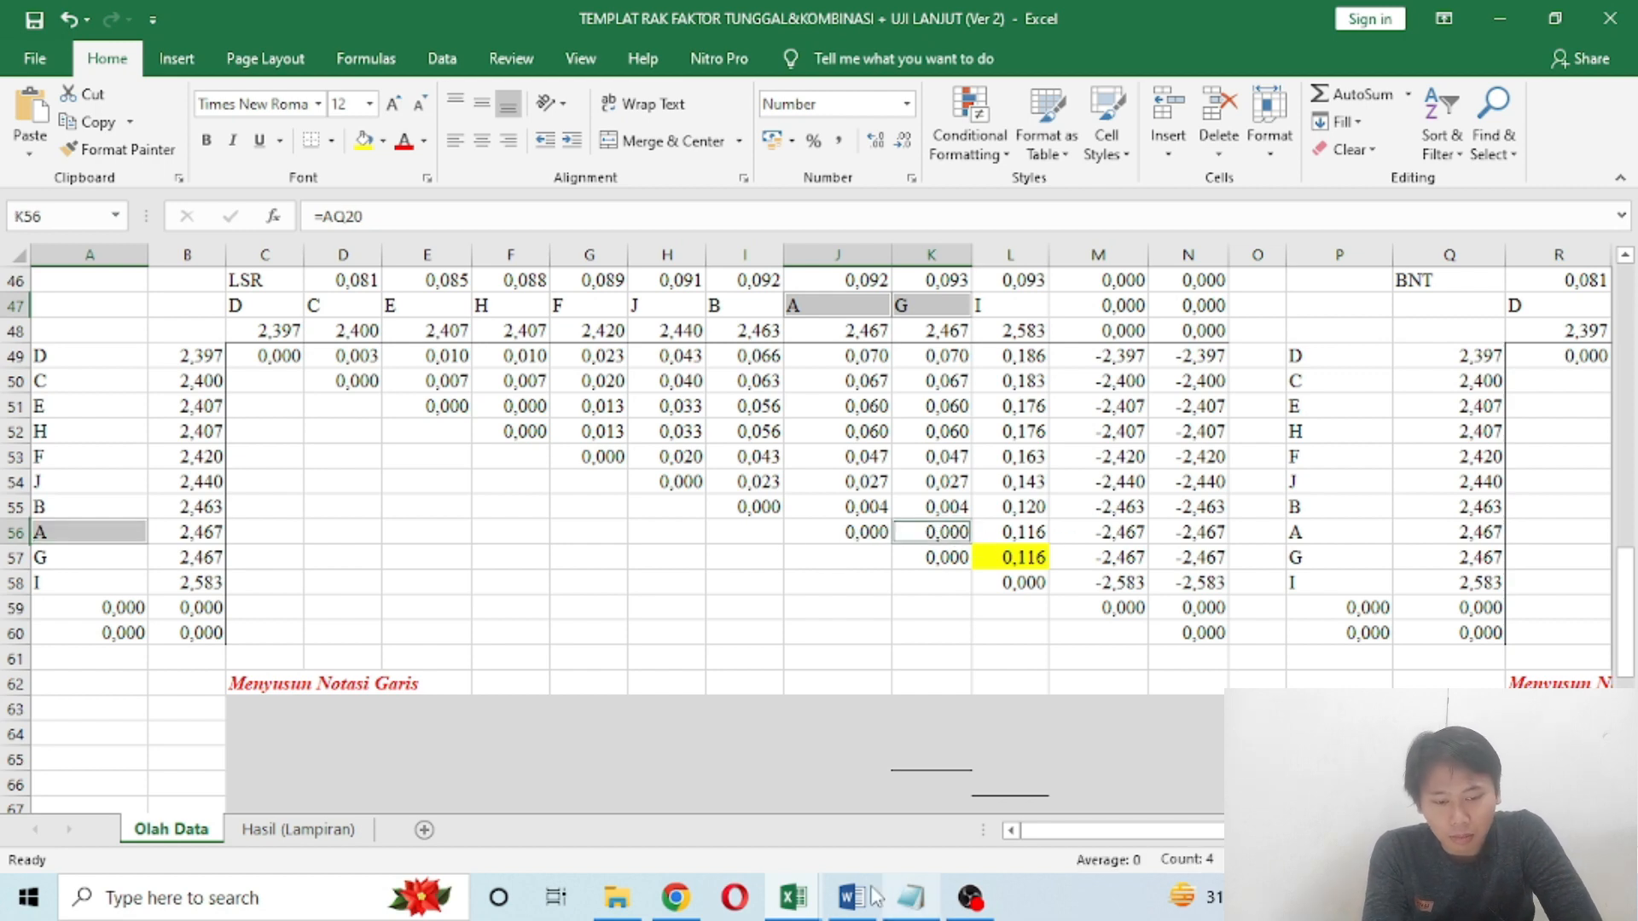
pyautogui.click(849, 762)
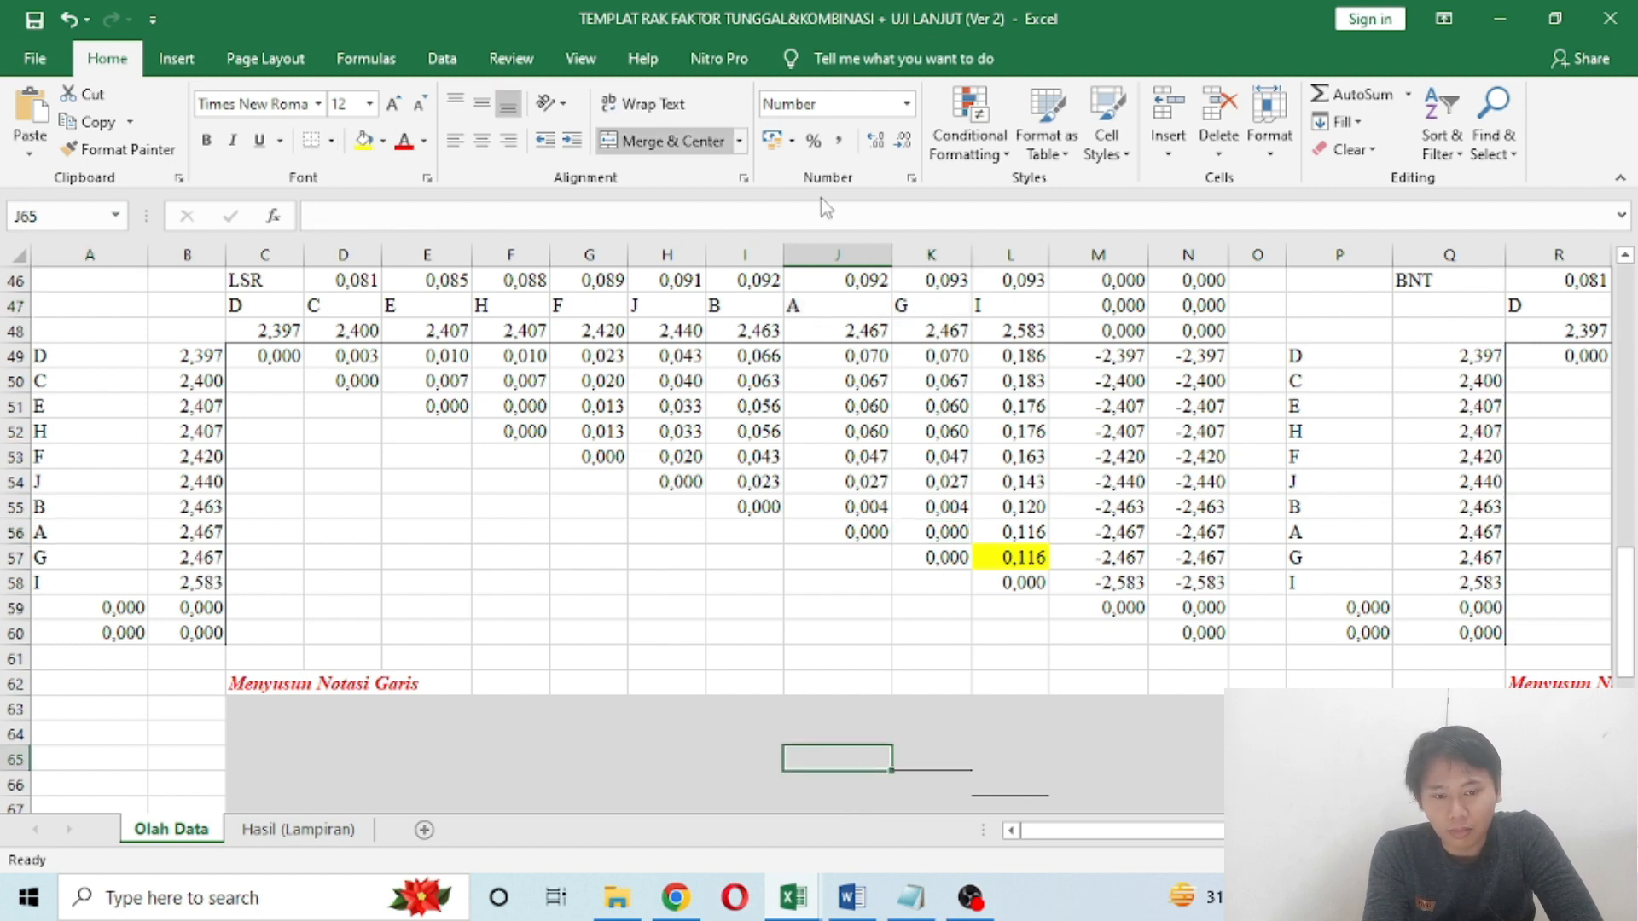
# Step: Match headings G and B with their difference in K55, and extend the bottom border to notation cell I65
pyautogui.click(906, 305)
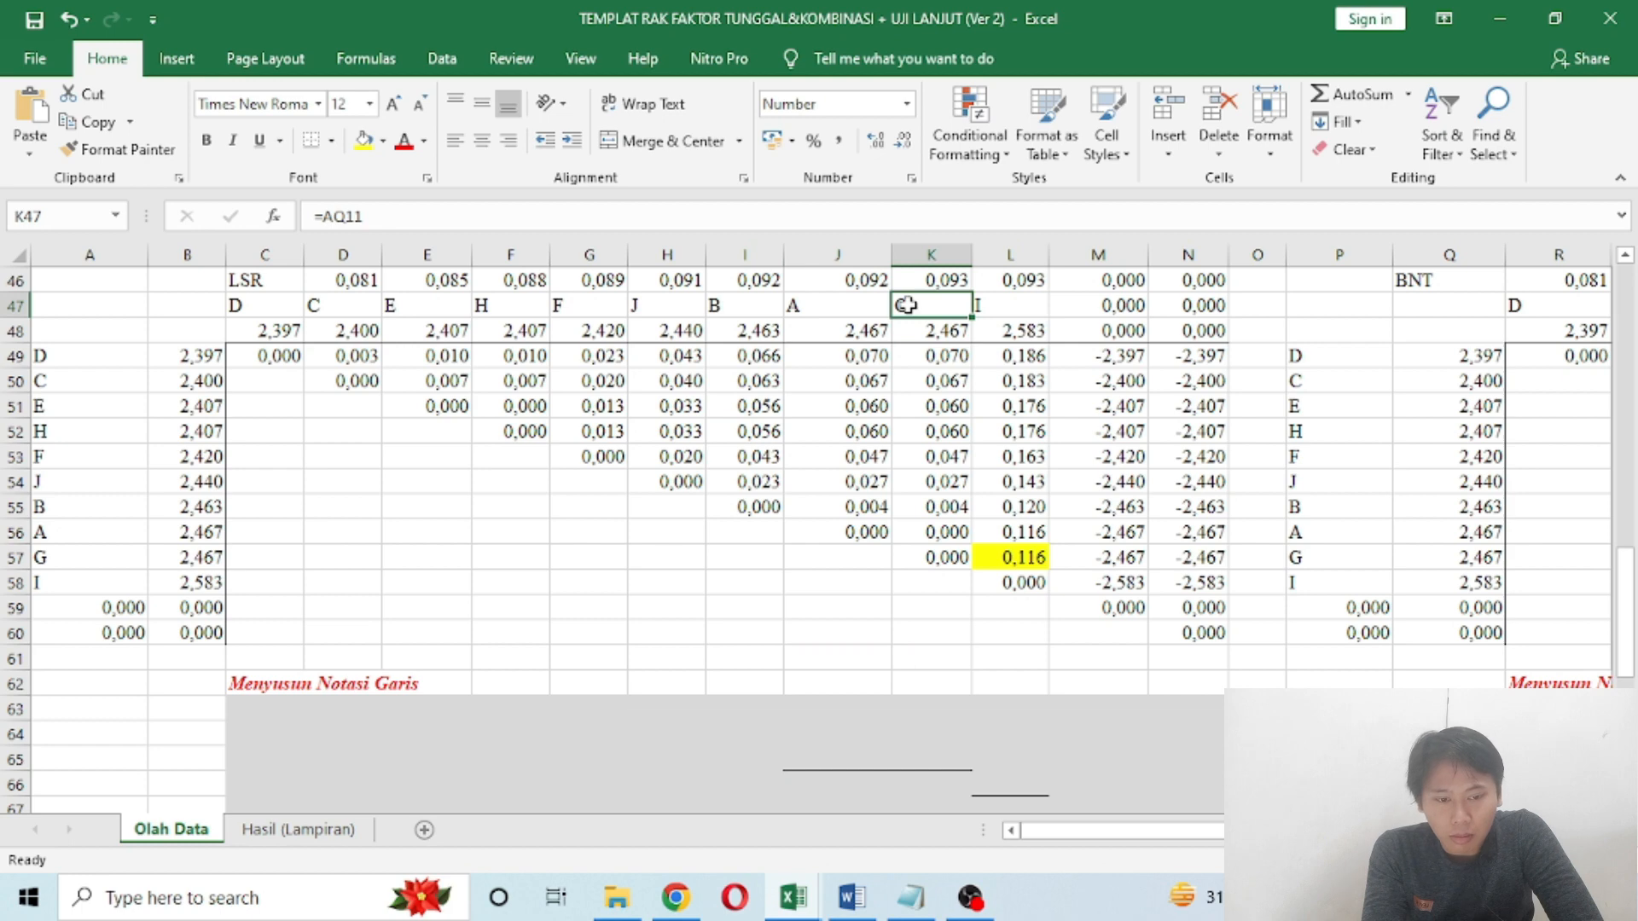
pyautogui.keyDown('ctrl'); pyautogui.click(752, 300); pyautogui.keyUp('ctrl')
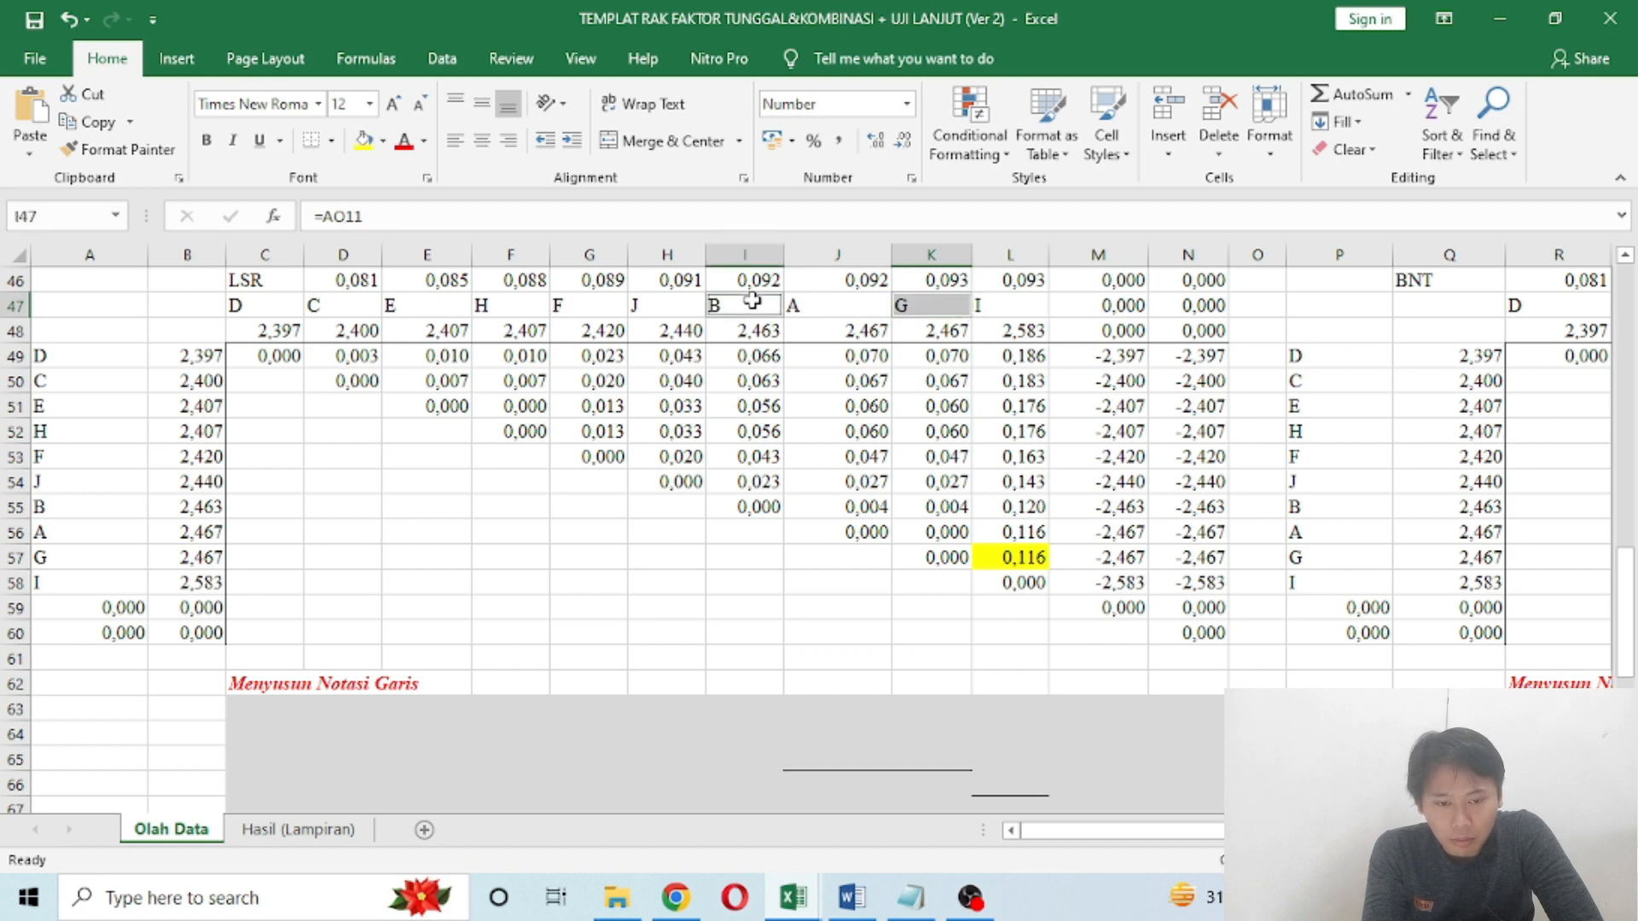
pyautogui.keyDown('ctrl'); pyautogui.click(62, 510); pyautogui.keyUp('ctrl')
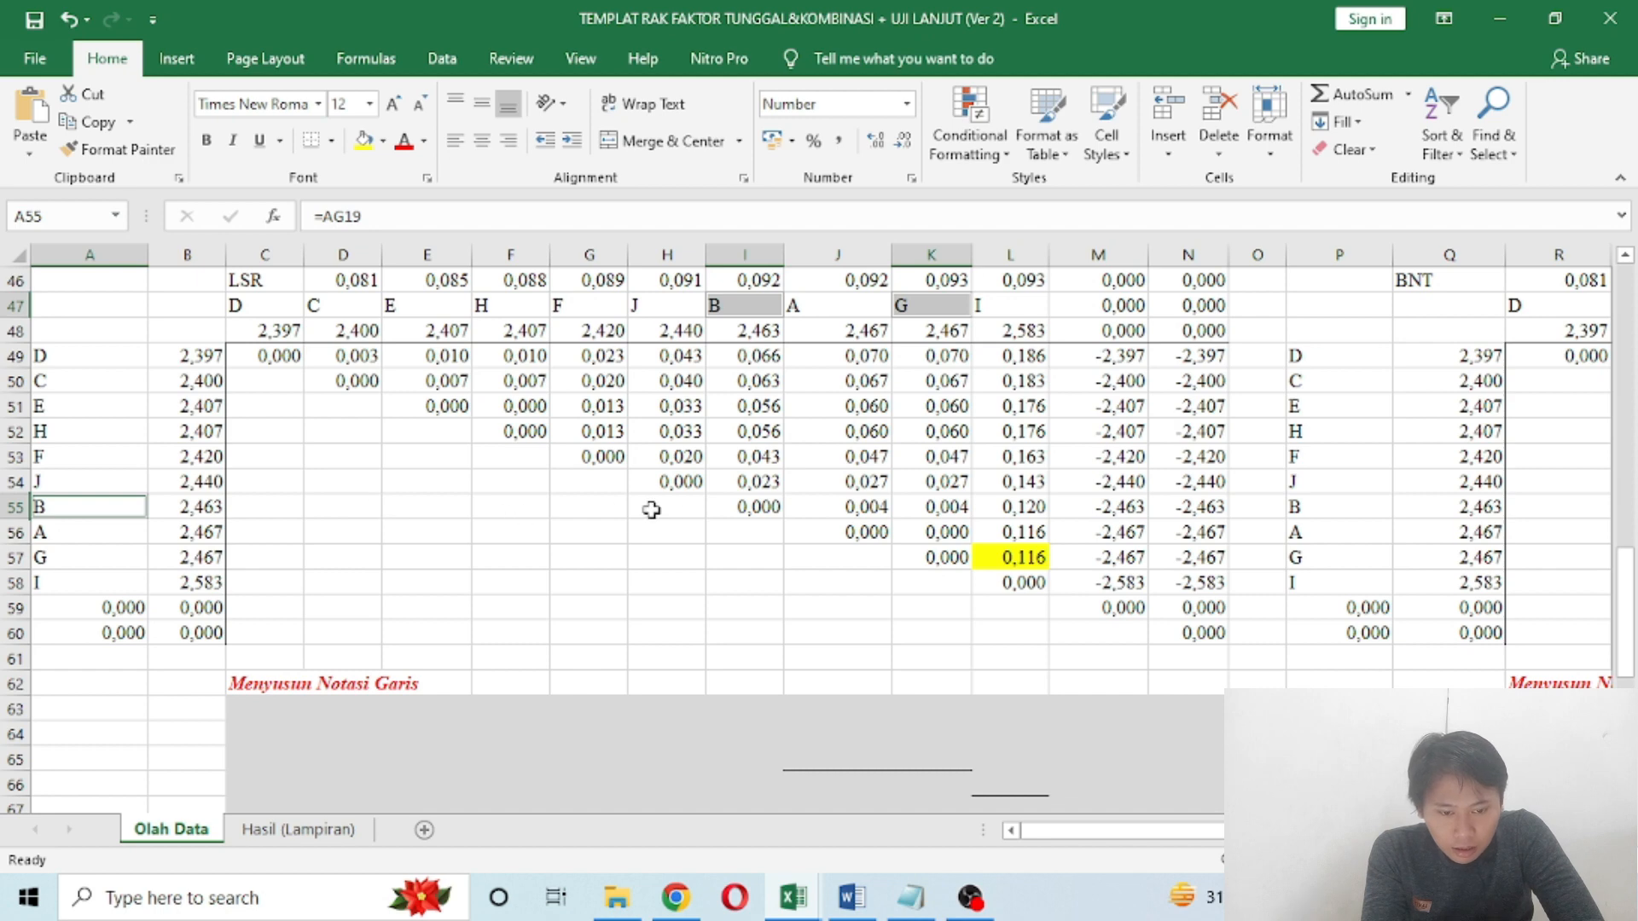
pyautogui.keyDown('ctrl'); pyautogui.click(932, 506); pyautogui.keyUp('ctrl')
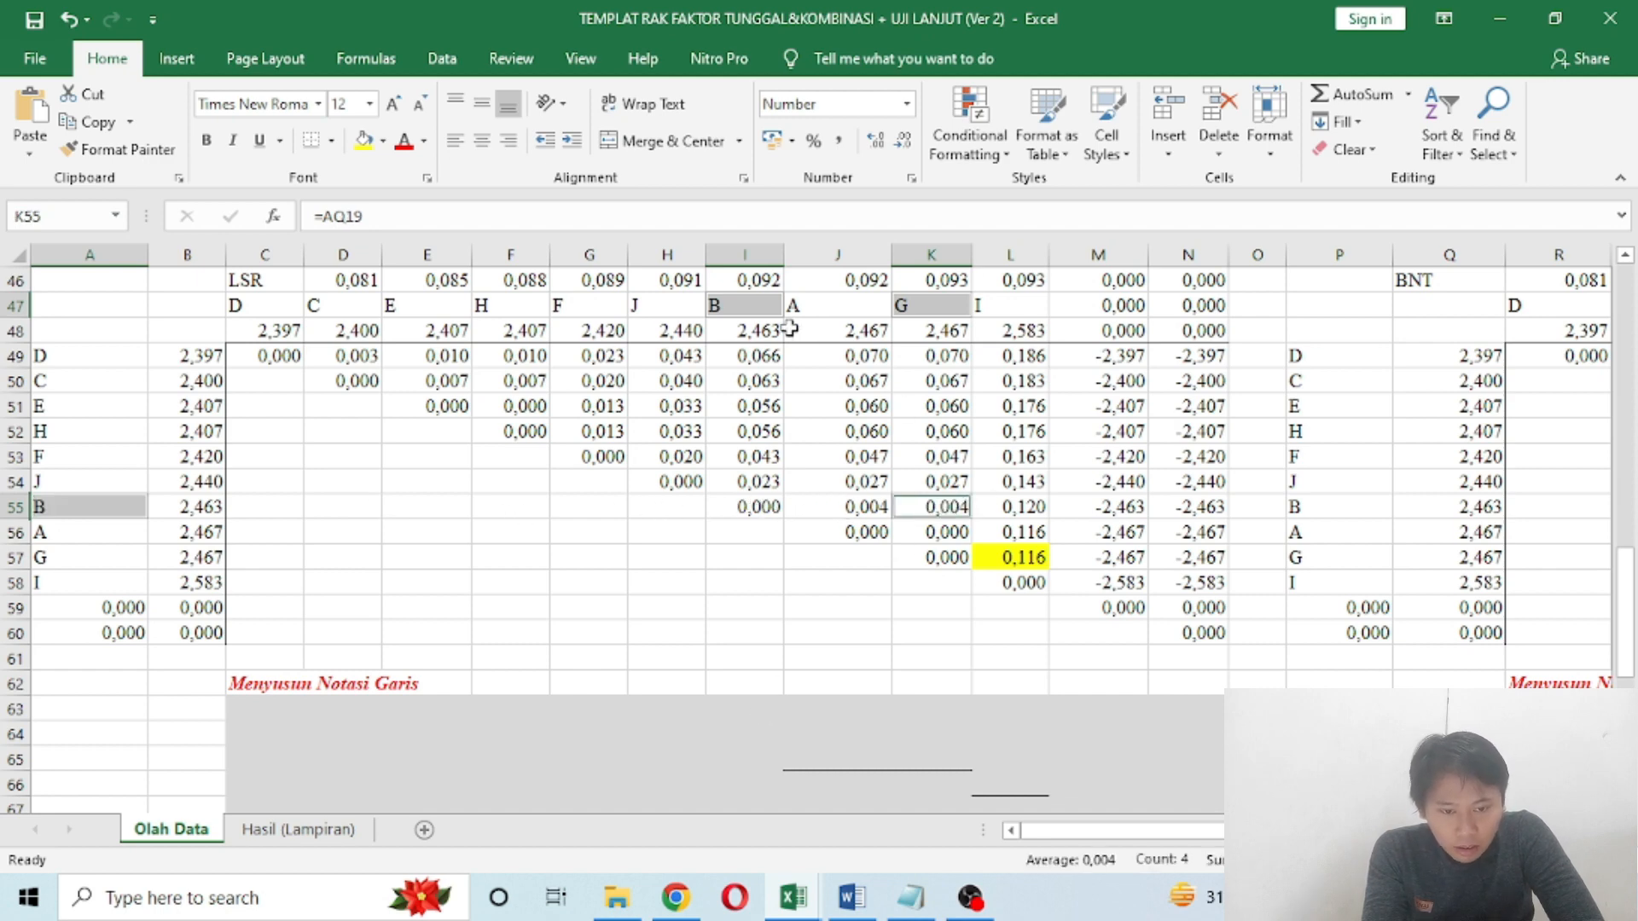
pyautogui.click(747, 765)
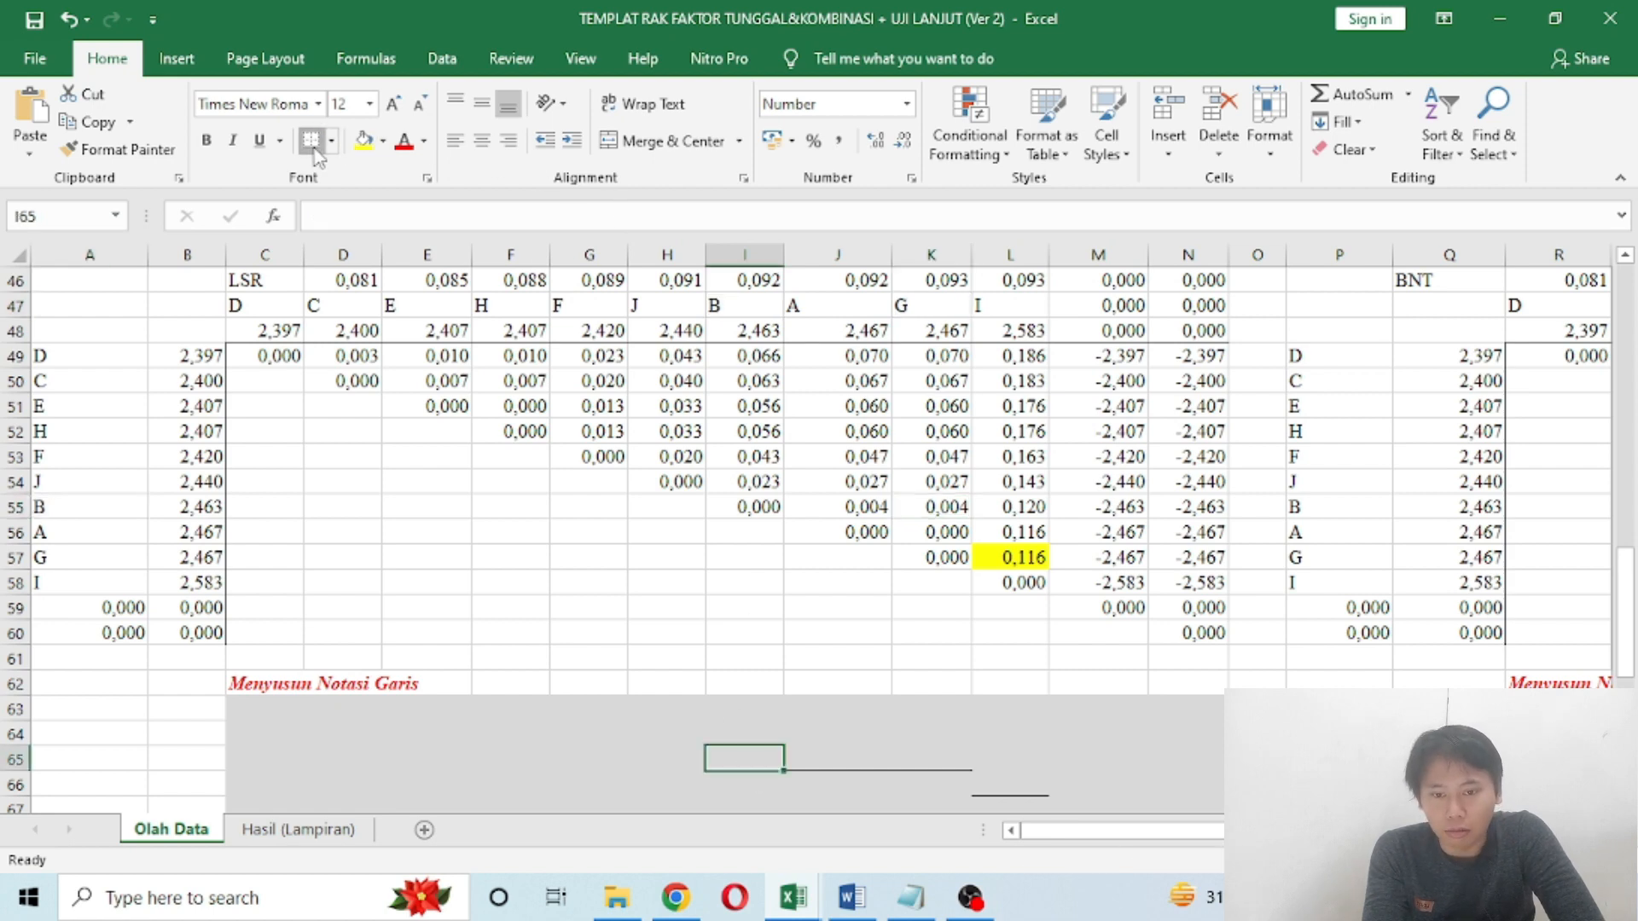
# Step: Extend the notation line with a bottom border across cells C65:I65, covering treatments D through B
pyautogui.moveTo(952, 550); pyautogui.dragTo(949, 533)
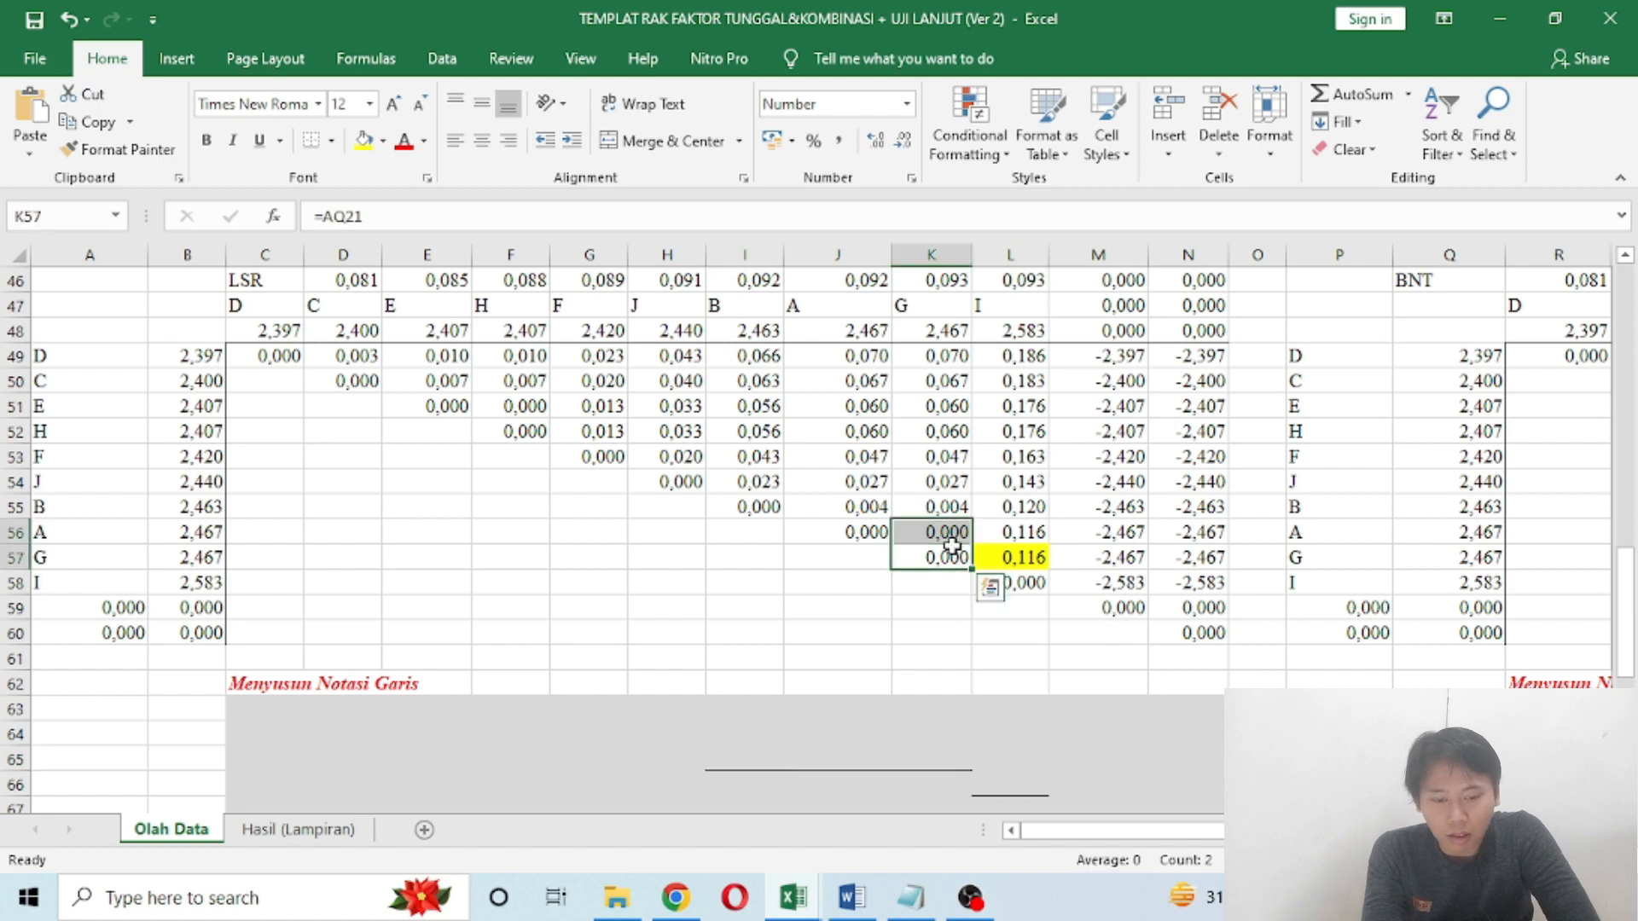
pyautogui.click(736, 760)
pyautogui.hotkey('shift', 'Left')
pyautogui.hotkey('shift', 'Left')
pyautogui.hotkey('shift', 'Left')
pyautogui.hotkey('shift', 'Left')
pyautogui.hotkey('shift', 'Left')
pyautogui.hotkey('shift', 'Left')
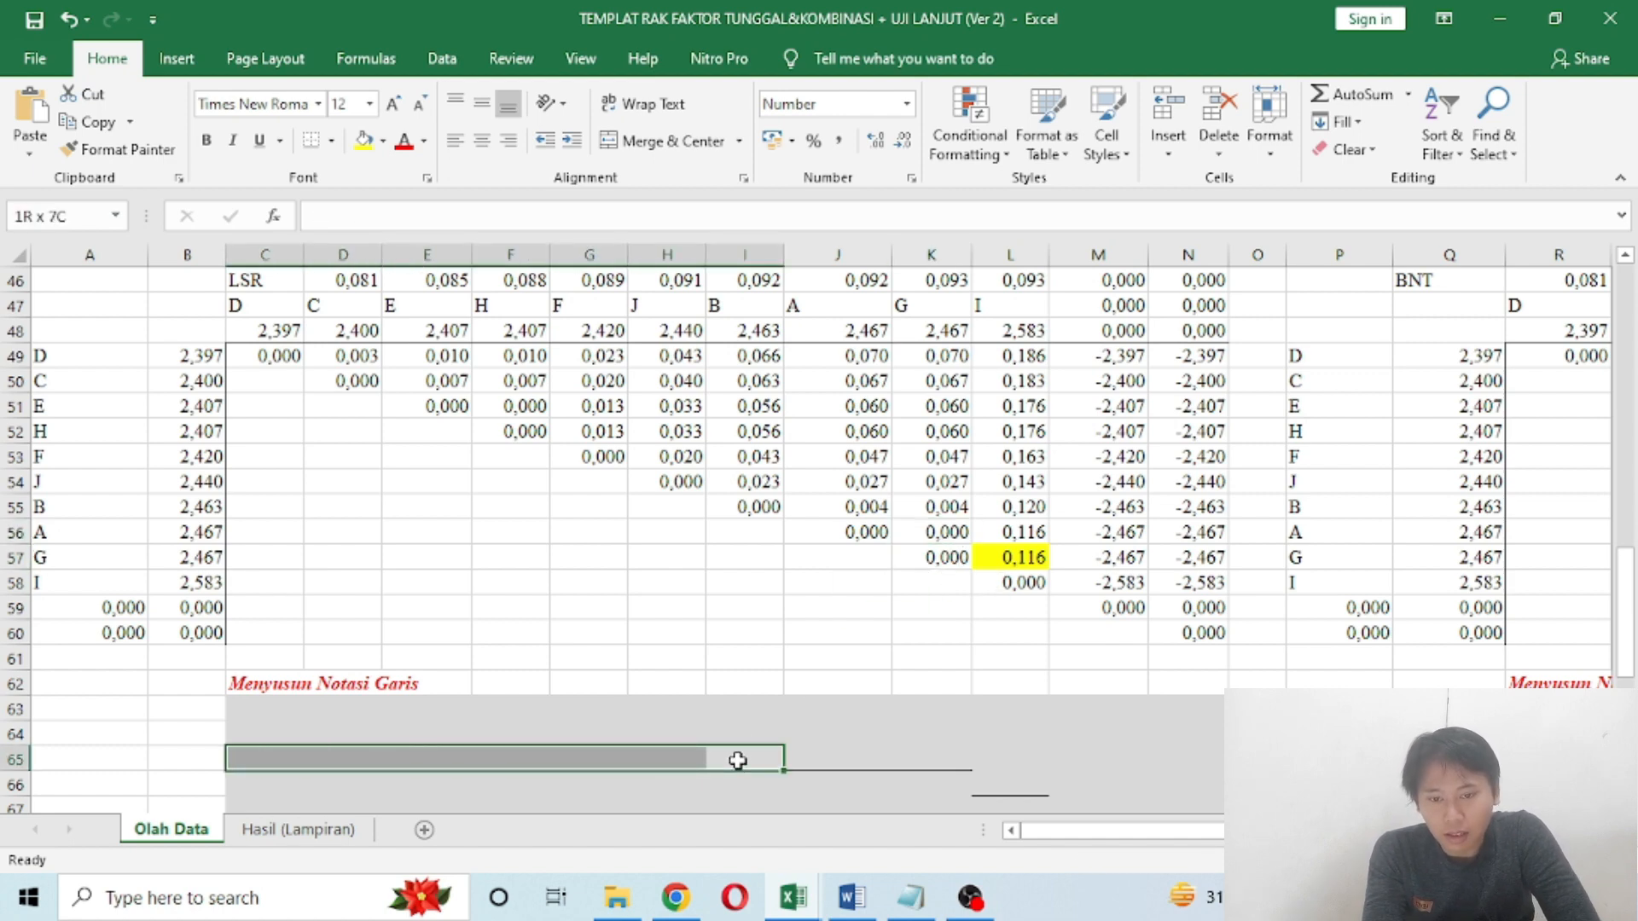
pyautogui.click(312, 141)
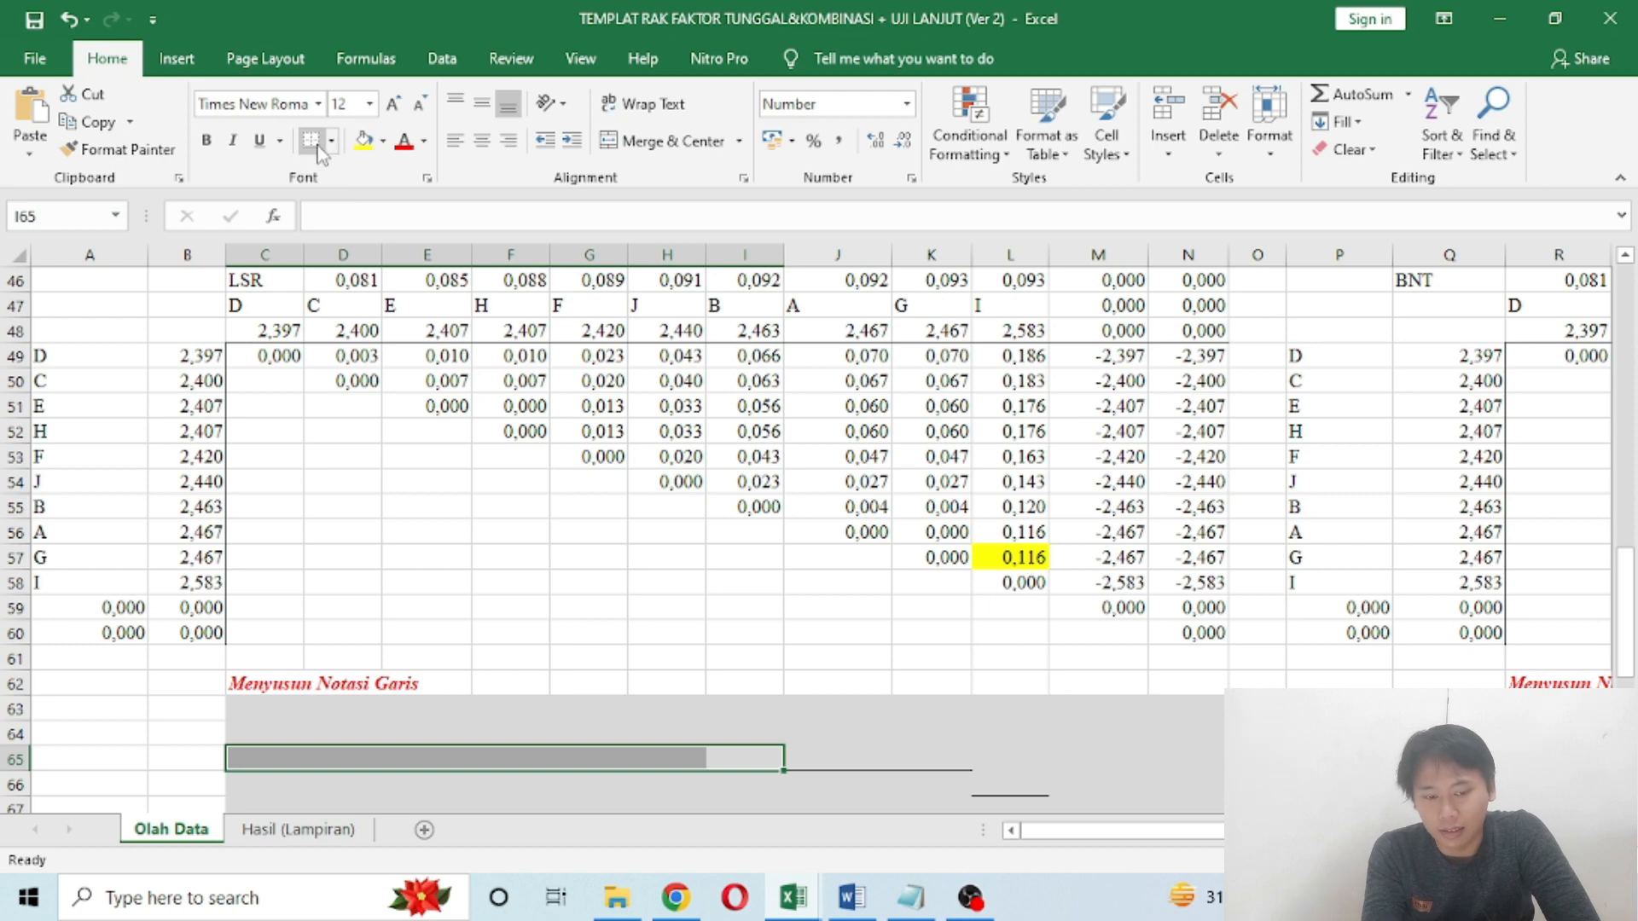
# Step: Label the notation lines with "a" in cell M66 and "b" in cell L65
pyautogui.click(1073, 789)
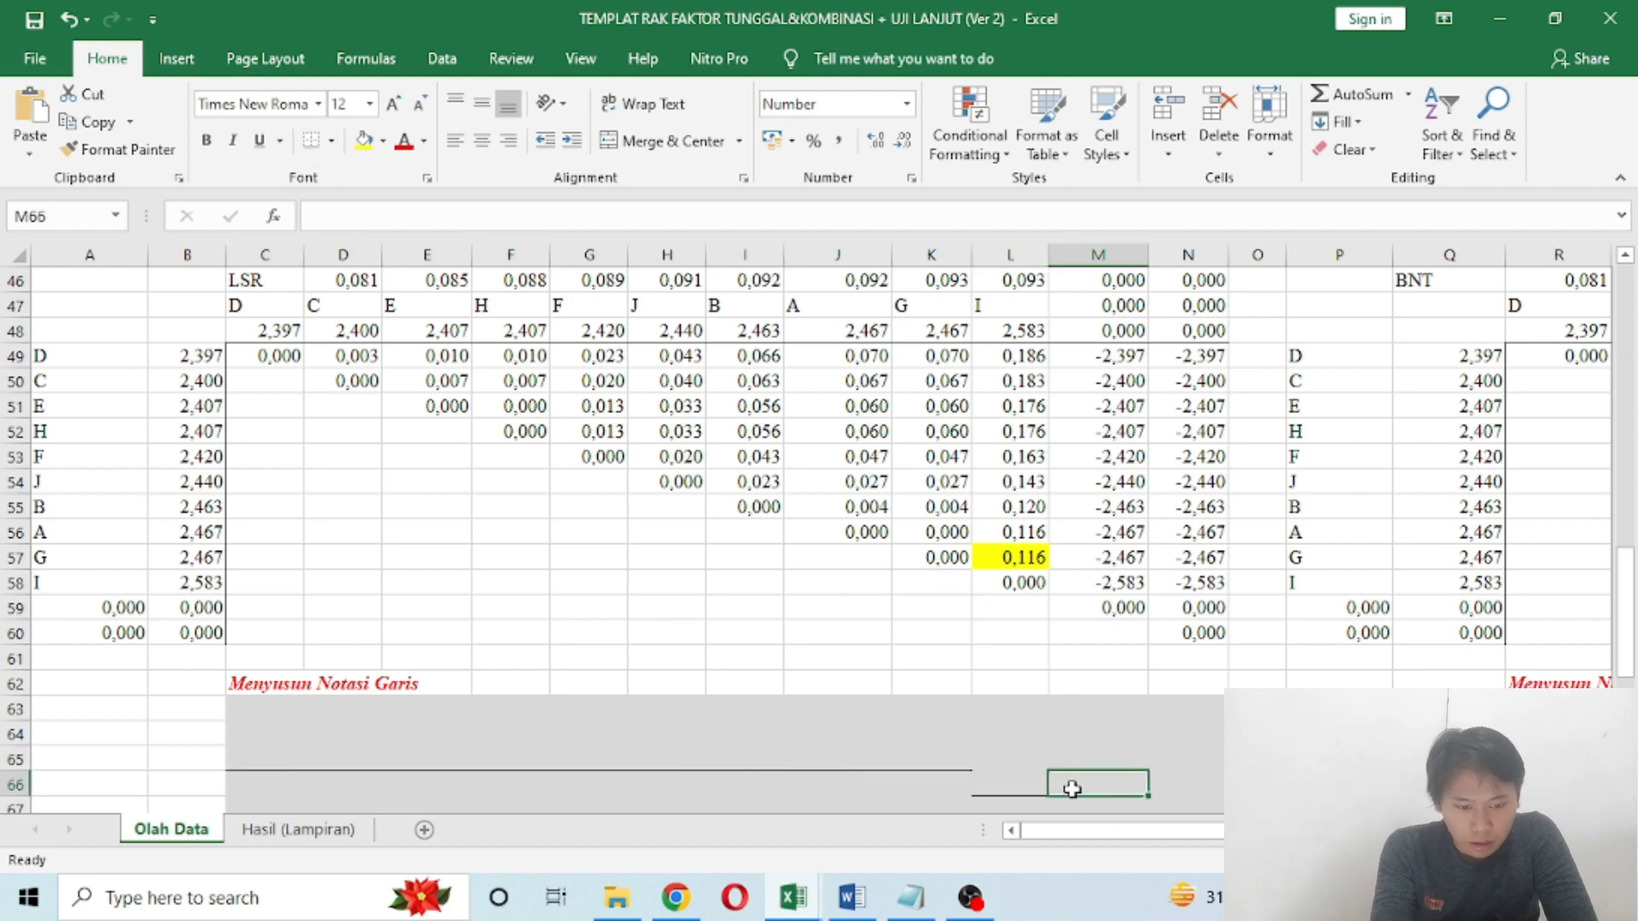
pyautogui.write('a')
pyautogui.press('Left')
pyautogui.press('Up')
pyautogui.write('b')
pyautogui.press('Return')
# Step: Examine the letters listed in row 70 for each treatment beneath the line notation
pyautogui.press('Down')
pyautogui.press('Down')
pyautogui.press('Down')
pyautogui.press('Down')
pyautogui.press('Down')
pyautogui.press('Down')
pyautogui.press('Down')
pyautogui.press('Down')
pyautogui.press('Down')
pyautogui.press('Down')
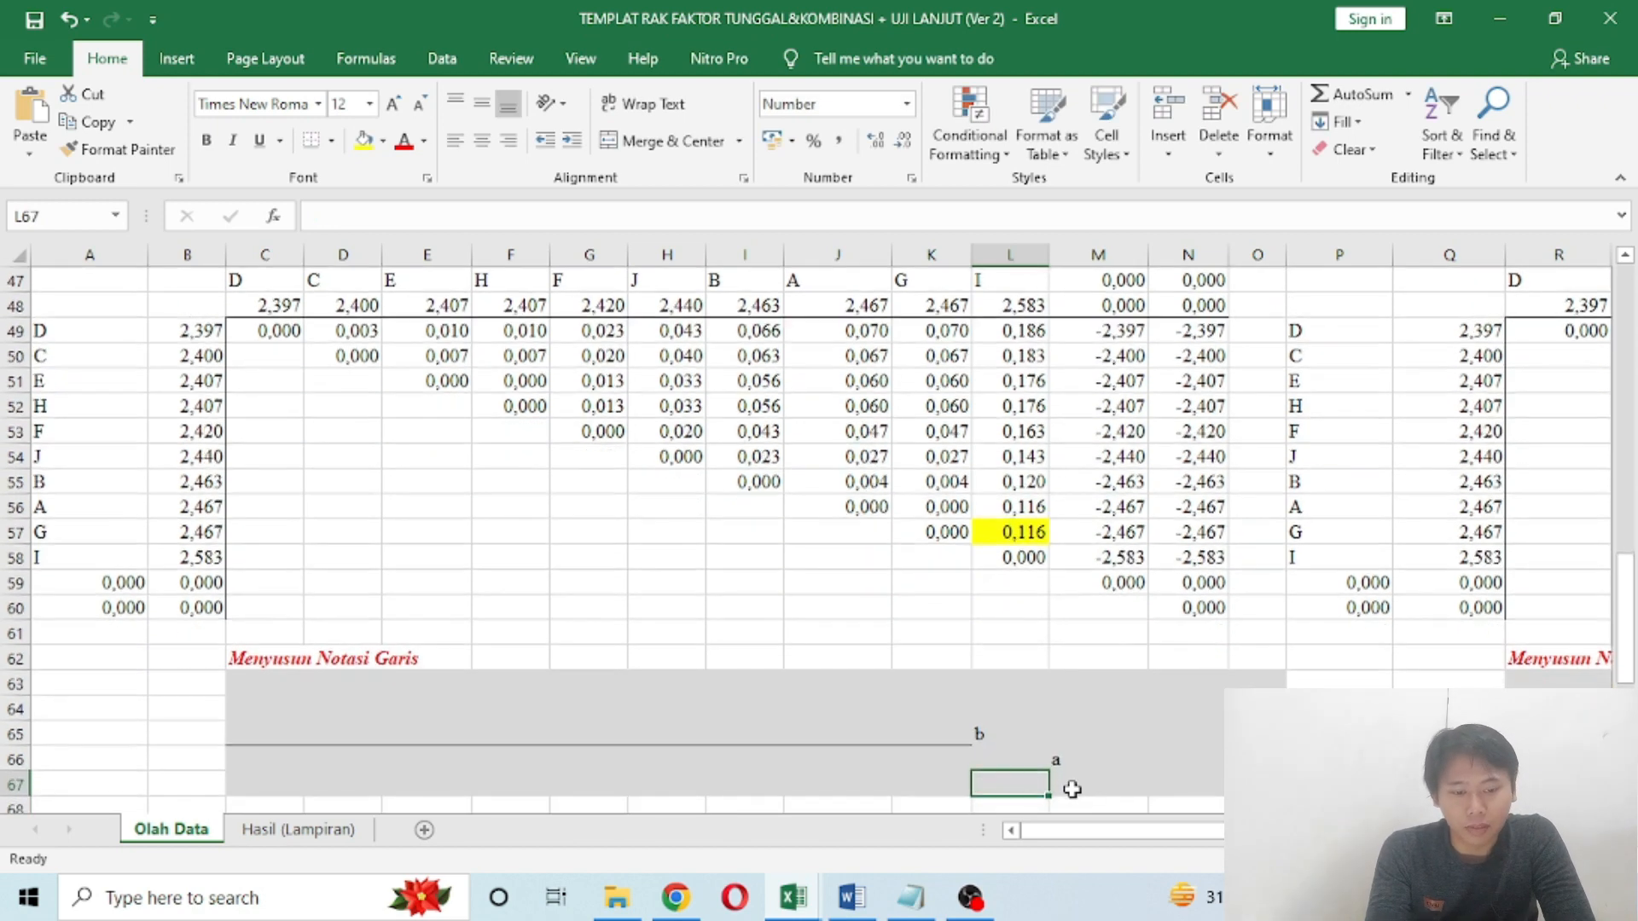
pyautogui.press('Up')
pyautogui.press('Up')
pyautogui.press('Up')
pyautogui.press('Up')
pyautogui.press('Up')
pyautogui.press('Up')
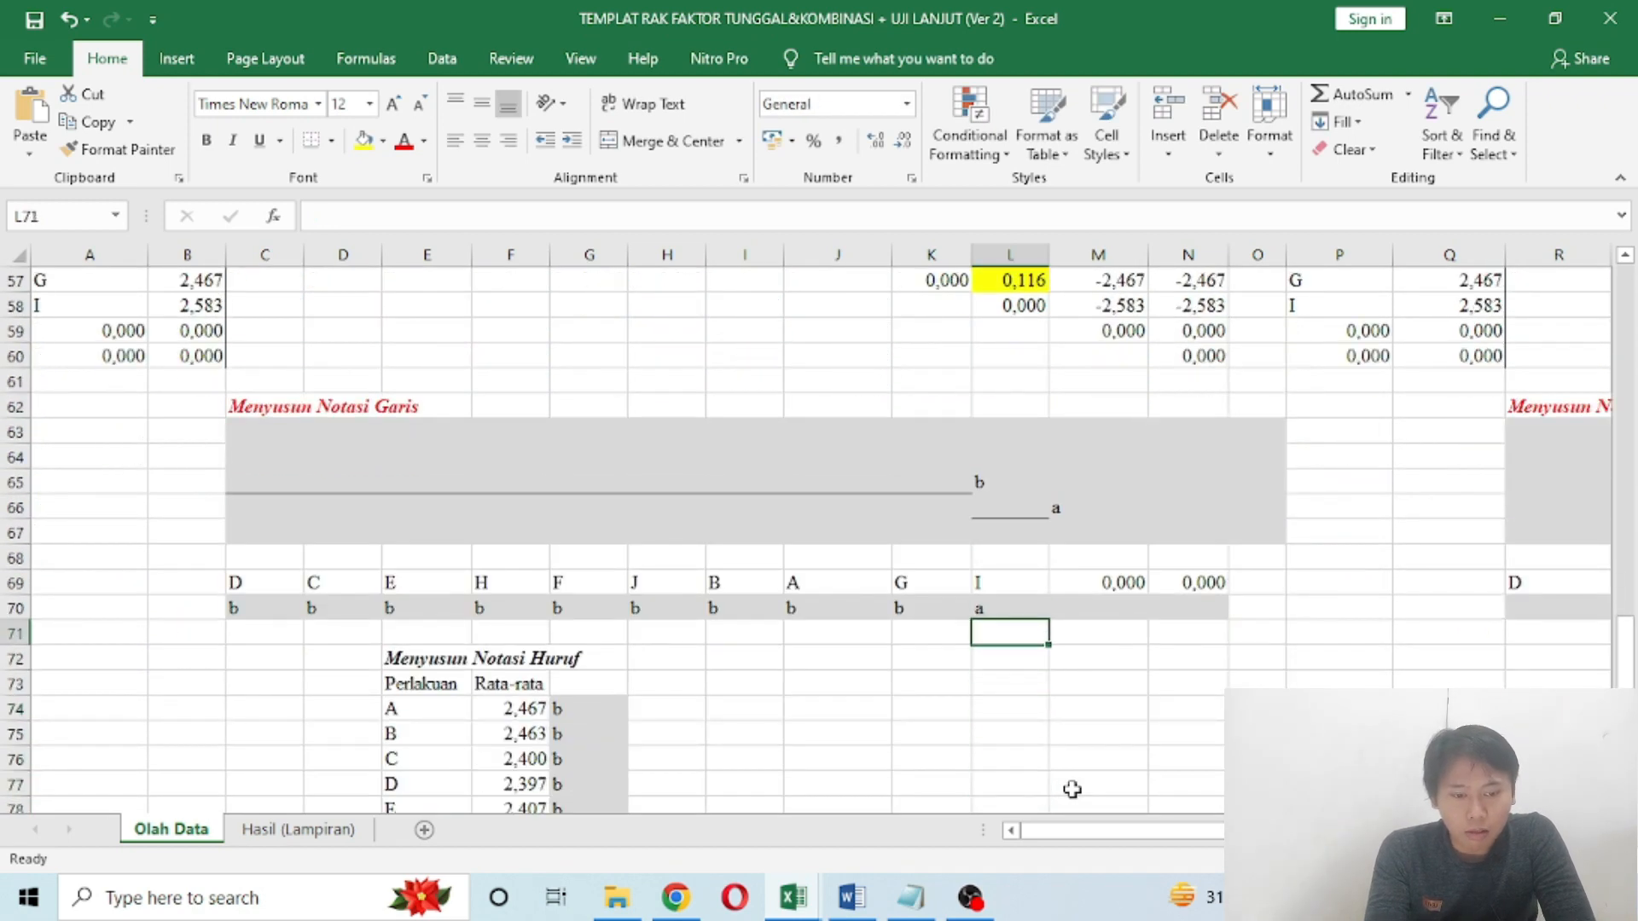
pyautogui.press('Left')
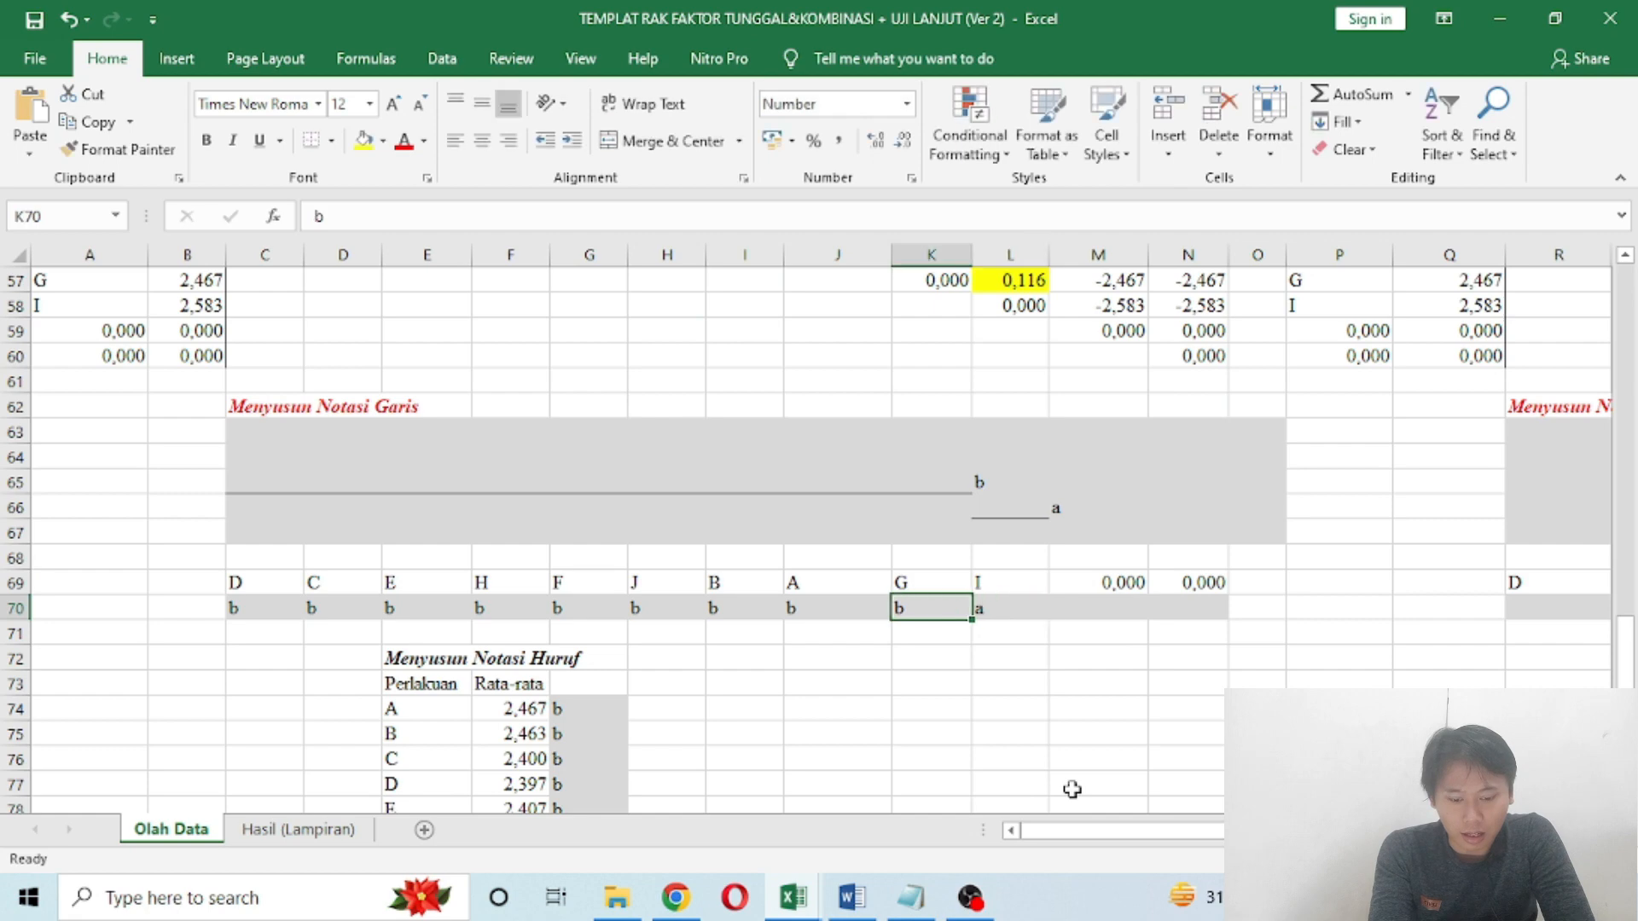
pyautogui.press('Left')
pyautogui.press('Left')
pyautogui.press('Left')
pyautogui.press('Left')
pyautogui.press('Left')
pyautogui.press('Left')
pyautogui.press('Left')
pyautogui.press('Left')
pyautogui.press('Left')
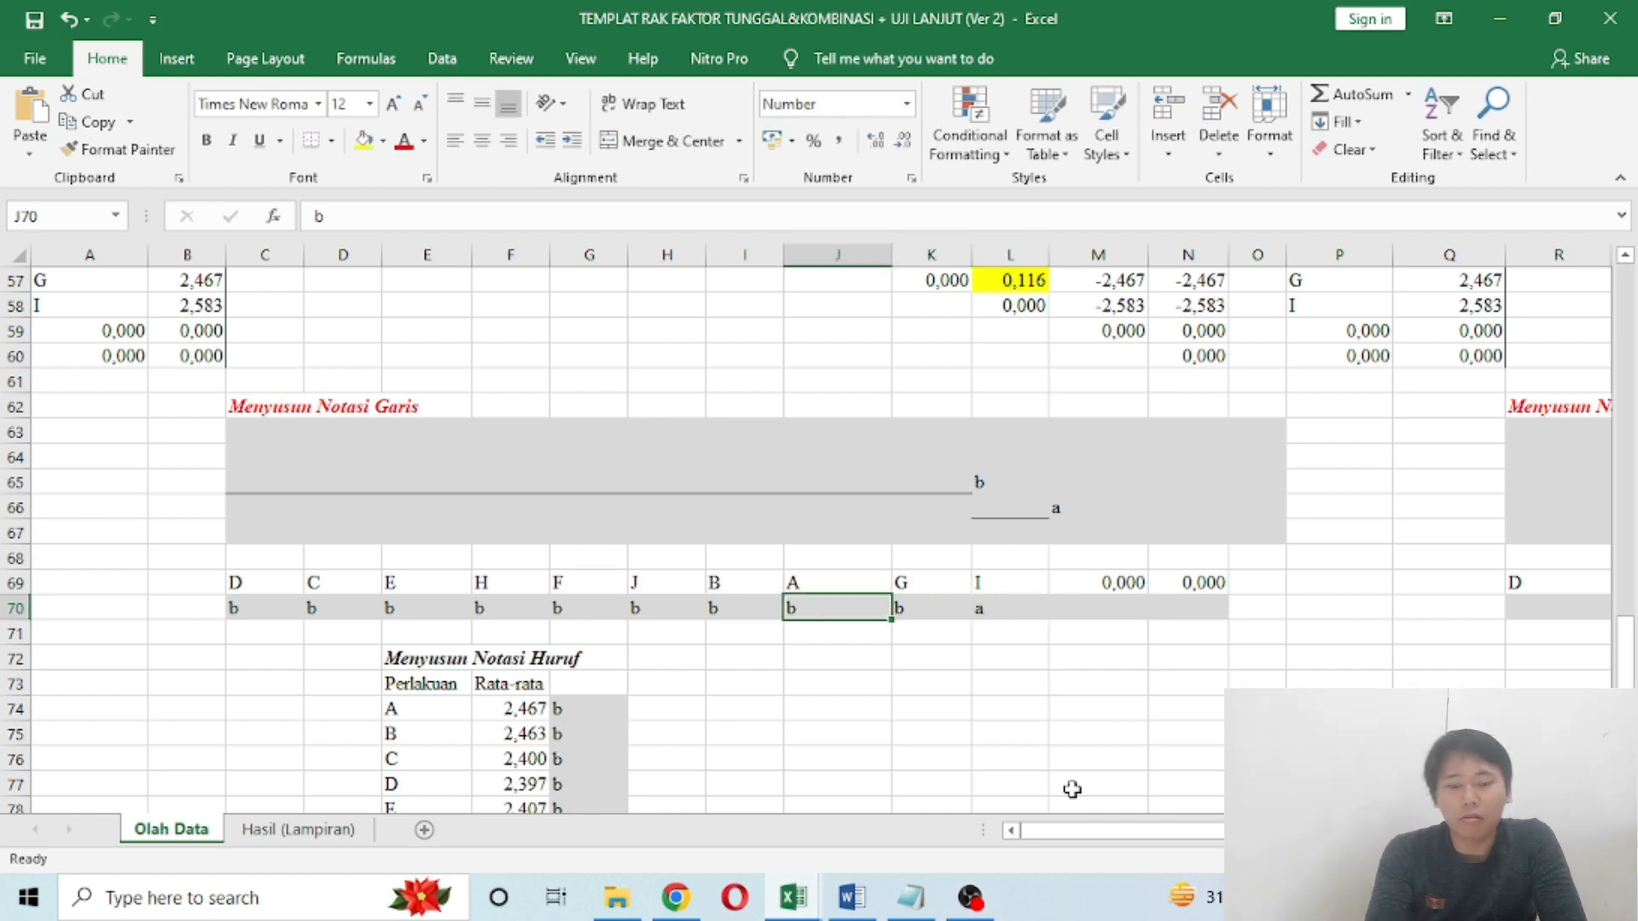
# Step: Examine the treatments, averages and letters in the Menyusun Notasi Huruf table from row 74 to row 83
pyautogui.press('Right')
pyautogui.press('Right')
pyautogui.press('Down')
pyautogui.press('Down')
pyautogui.press('Down')
pyautogui.press('Down')
pyautogui.press('Down')
pyautogui.press('Down')
pyautogui.press('Down')
pyautogui.press('Down')
pyautogui.press('Down')
pyautogui.press('Down')
pyautogui.press('Down')
pyautogui.press('Down')
pyautogui.press('Down')
pyautogui.press('Down')
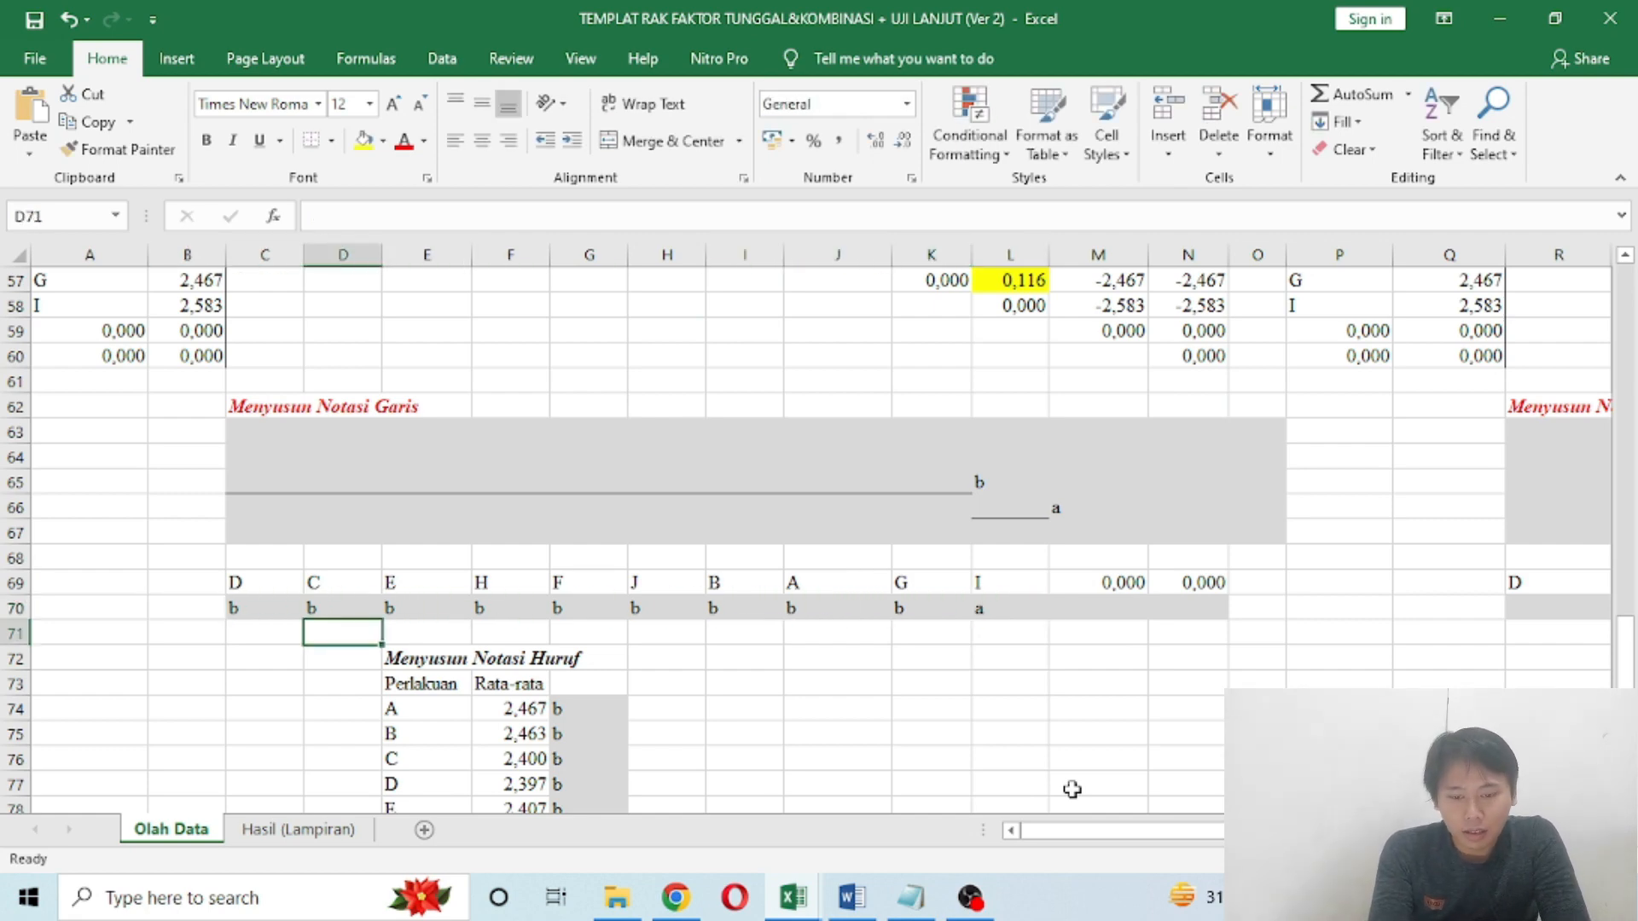
pyautogui.press('Right')
pyautogui.press('Right')
pyautogui.press('Up')
pyautogui.press('Up')
pyautogui.press('Up')
pyautogui.press('Up')
pyautogui.press('Up')
pyautogui.press('Up')
pyautogui.press('Up')
pyautogui.press('Up')
pyautogui.press('Up')
pyautogui.press('Up')
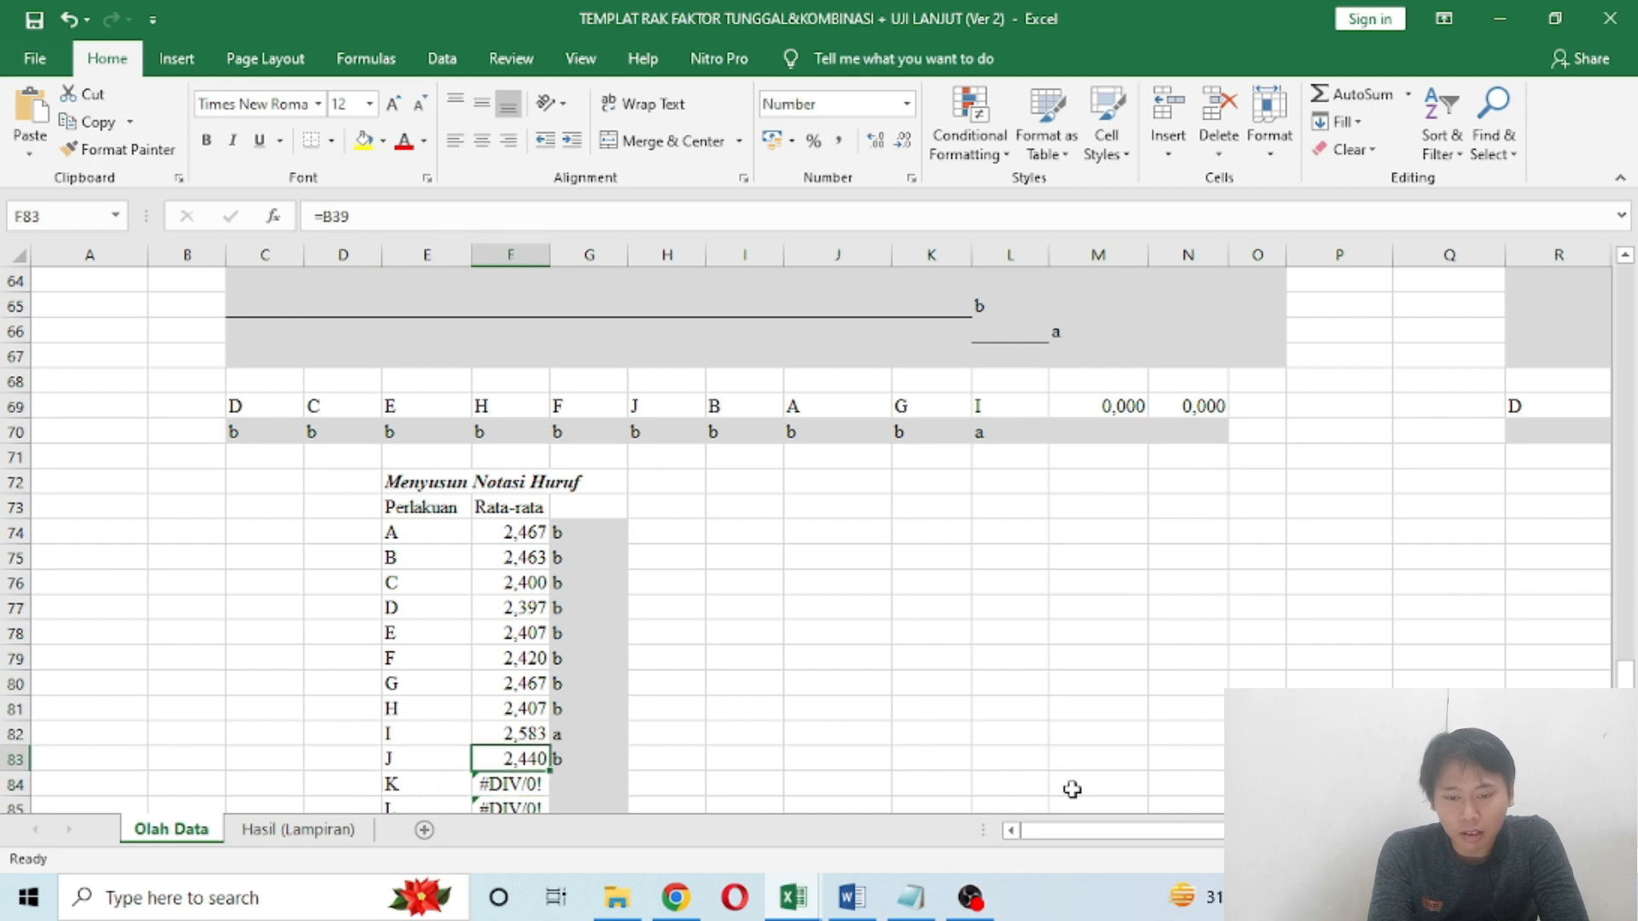
# Step: Match treatment A in E74 with its heading in J69 and its letter cell G74
pyautogui.press('Right')
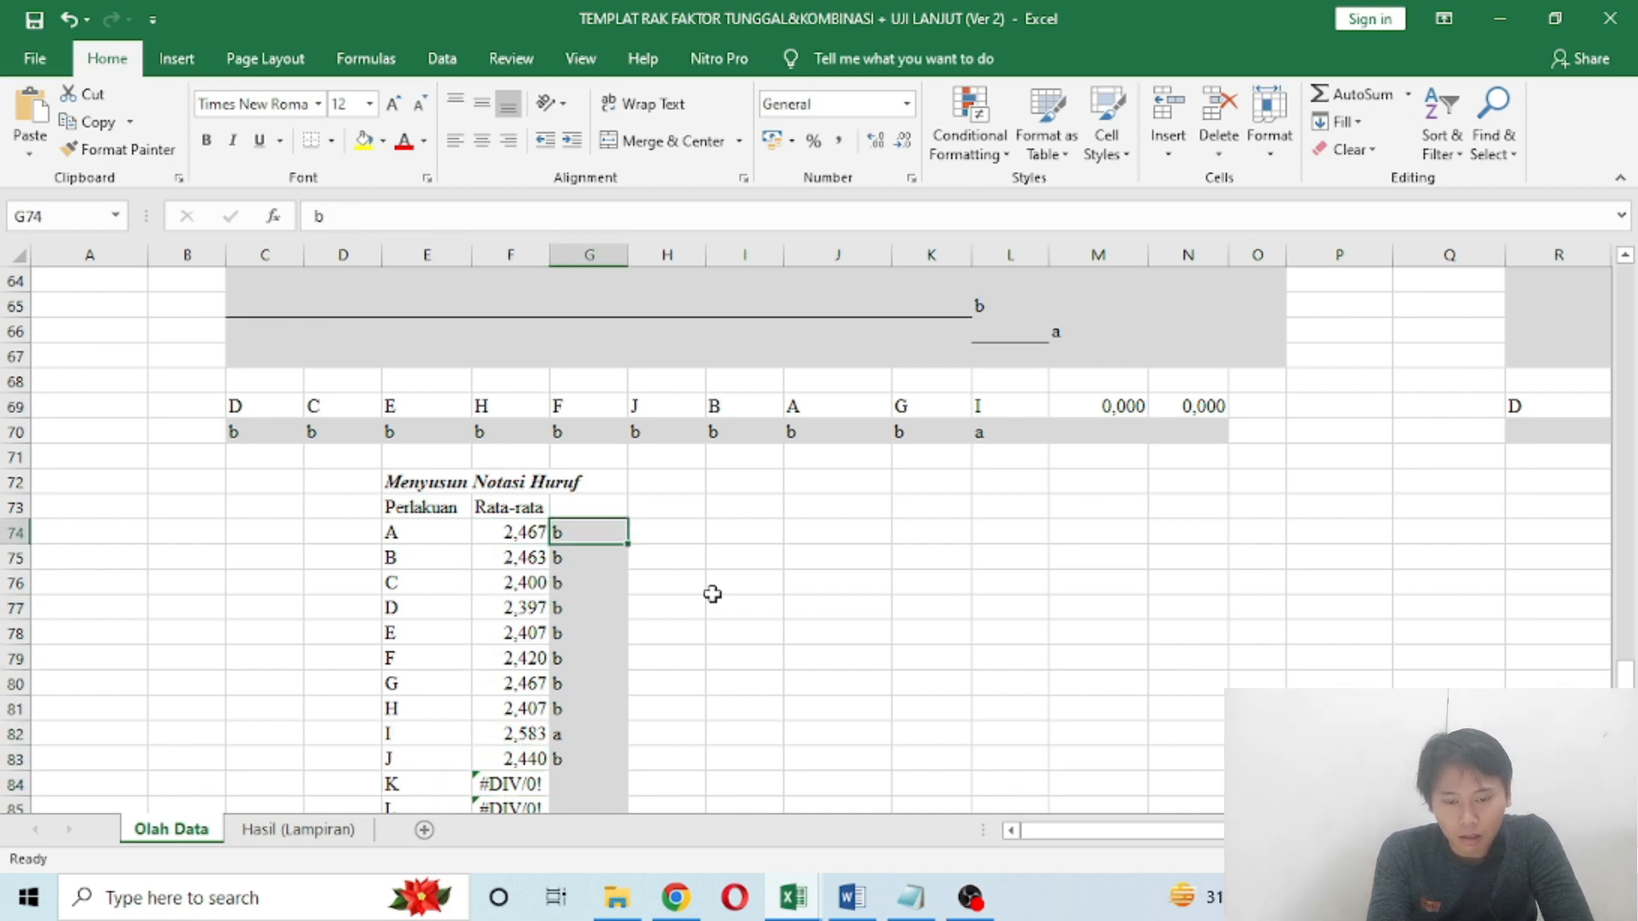
pyautogui.click(397, 527)
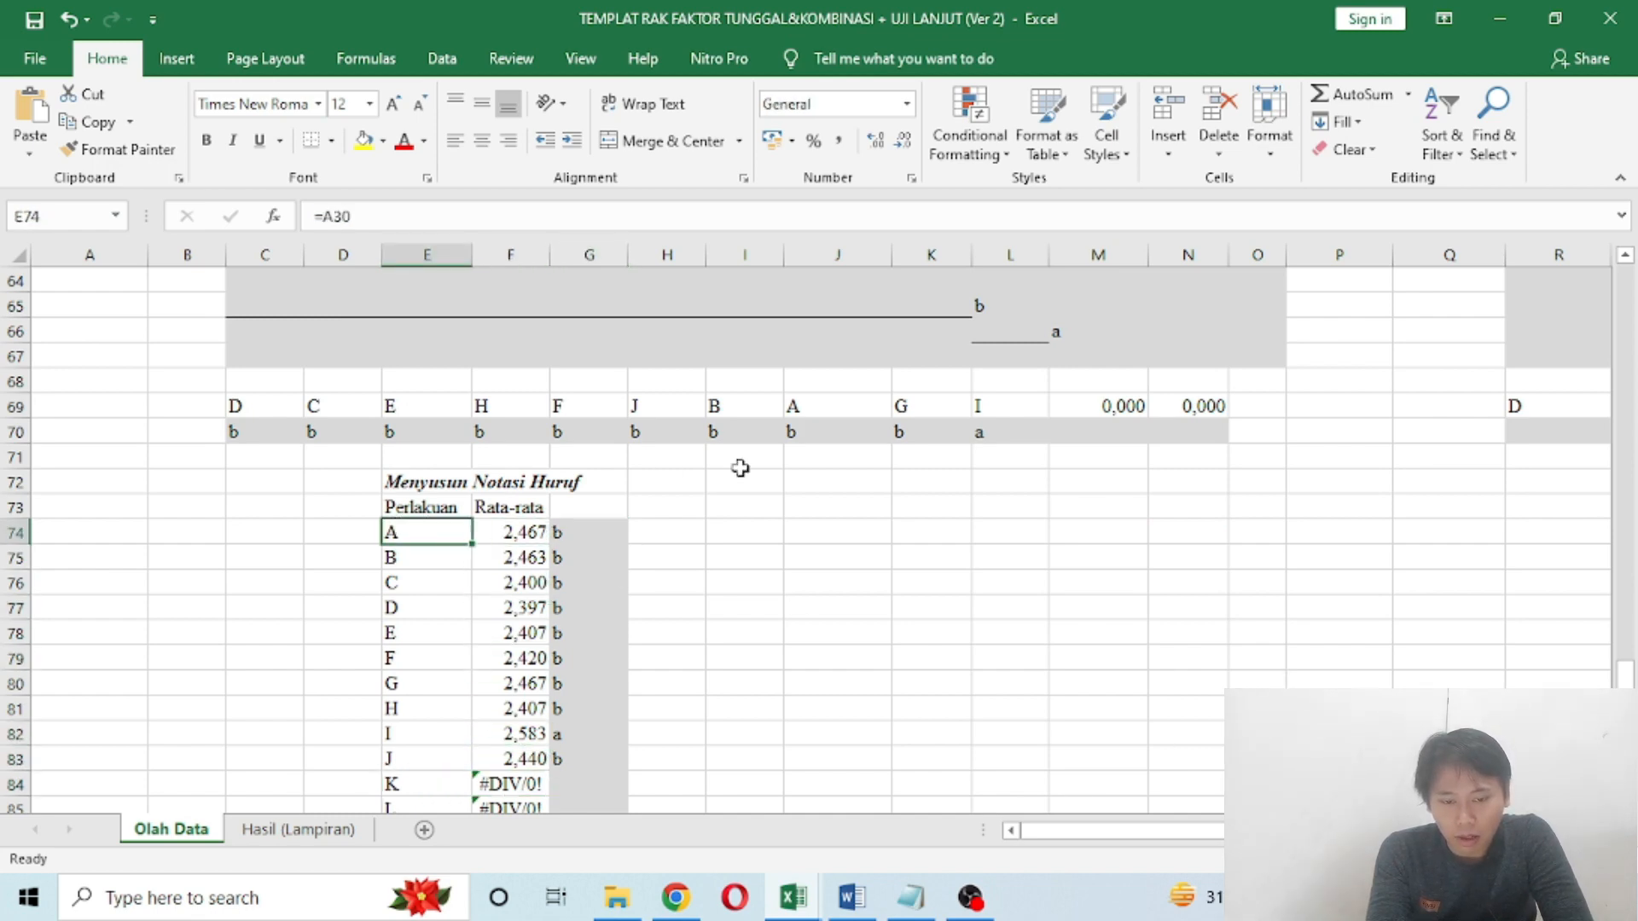
pyautogui.click(824, 404)
pyautogui.click(583, 524)
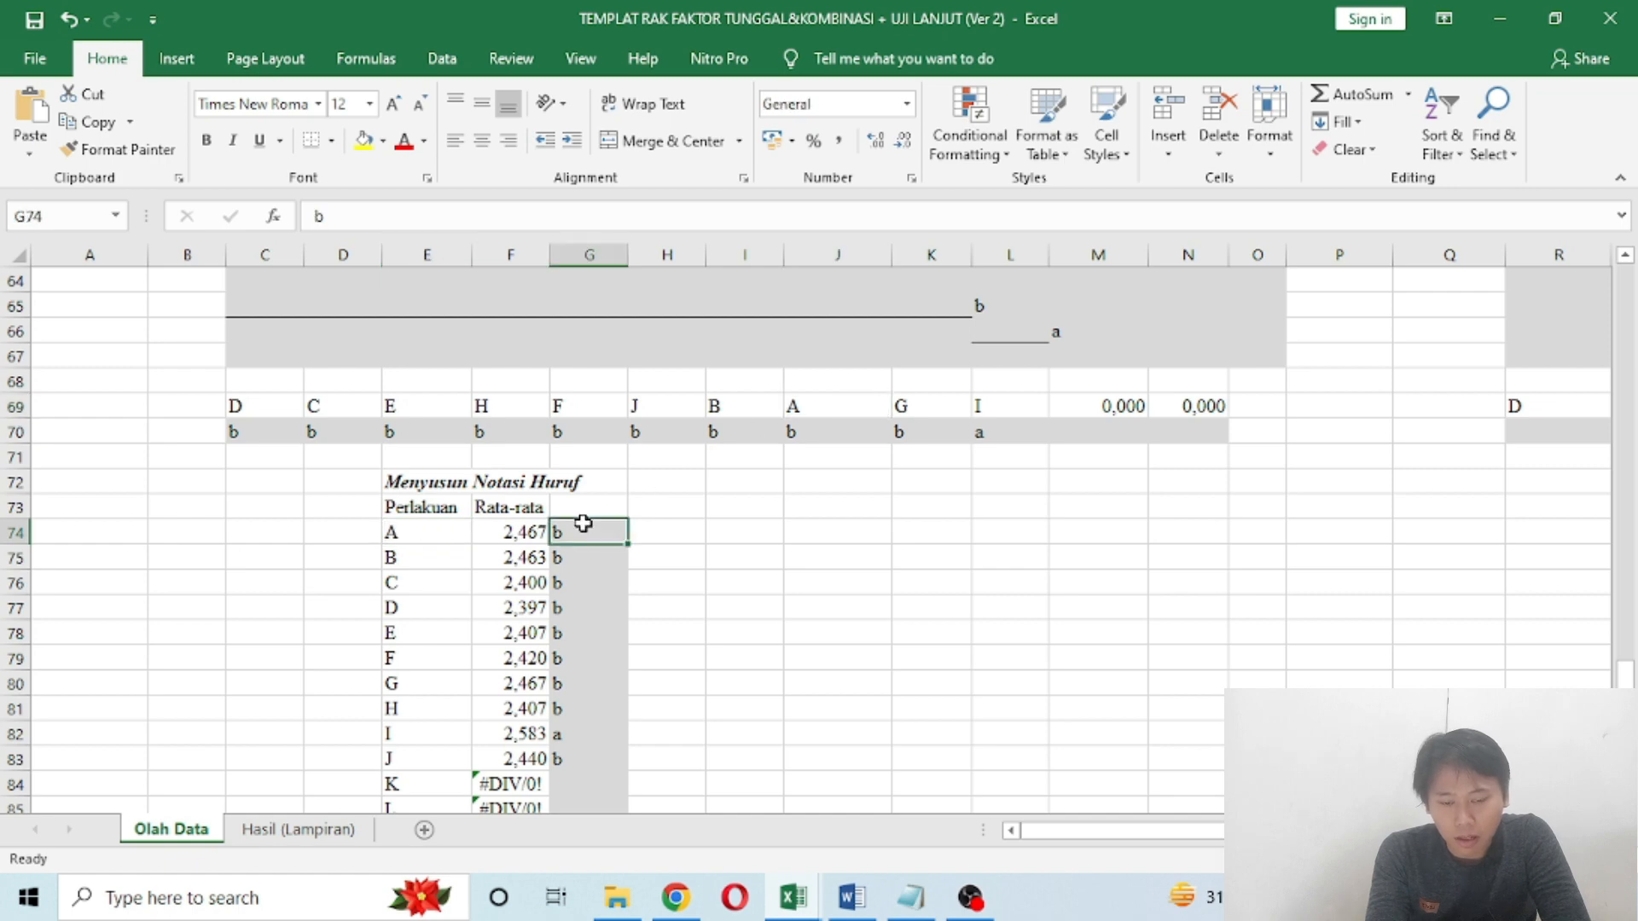
# Step: Check the letters in column G of the Menyusun Notasi Huruf table and return to the line notation block
pyautogui.press('Down')
pyautogui.press('Down')
pyautogui.press('Down')
pyautogui.press('Down')
pyautogui.press('Up')
pyautogui.press('Up')
pyautogui.press('Up')
pyautogui.press('Up')
pyautogui.press('Up')
pyautogui.press('Up')
pyautogui.press('Up')
pyautogui.press('Up')
pyautogui.press('Up')
pyautogui.press('Up')
pyautogui.press('Up')
pyautogui.press('Up')
pyautogui.press('Up')
pyautogui.press('Up')
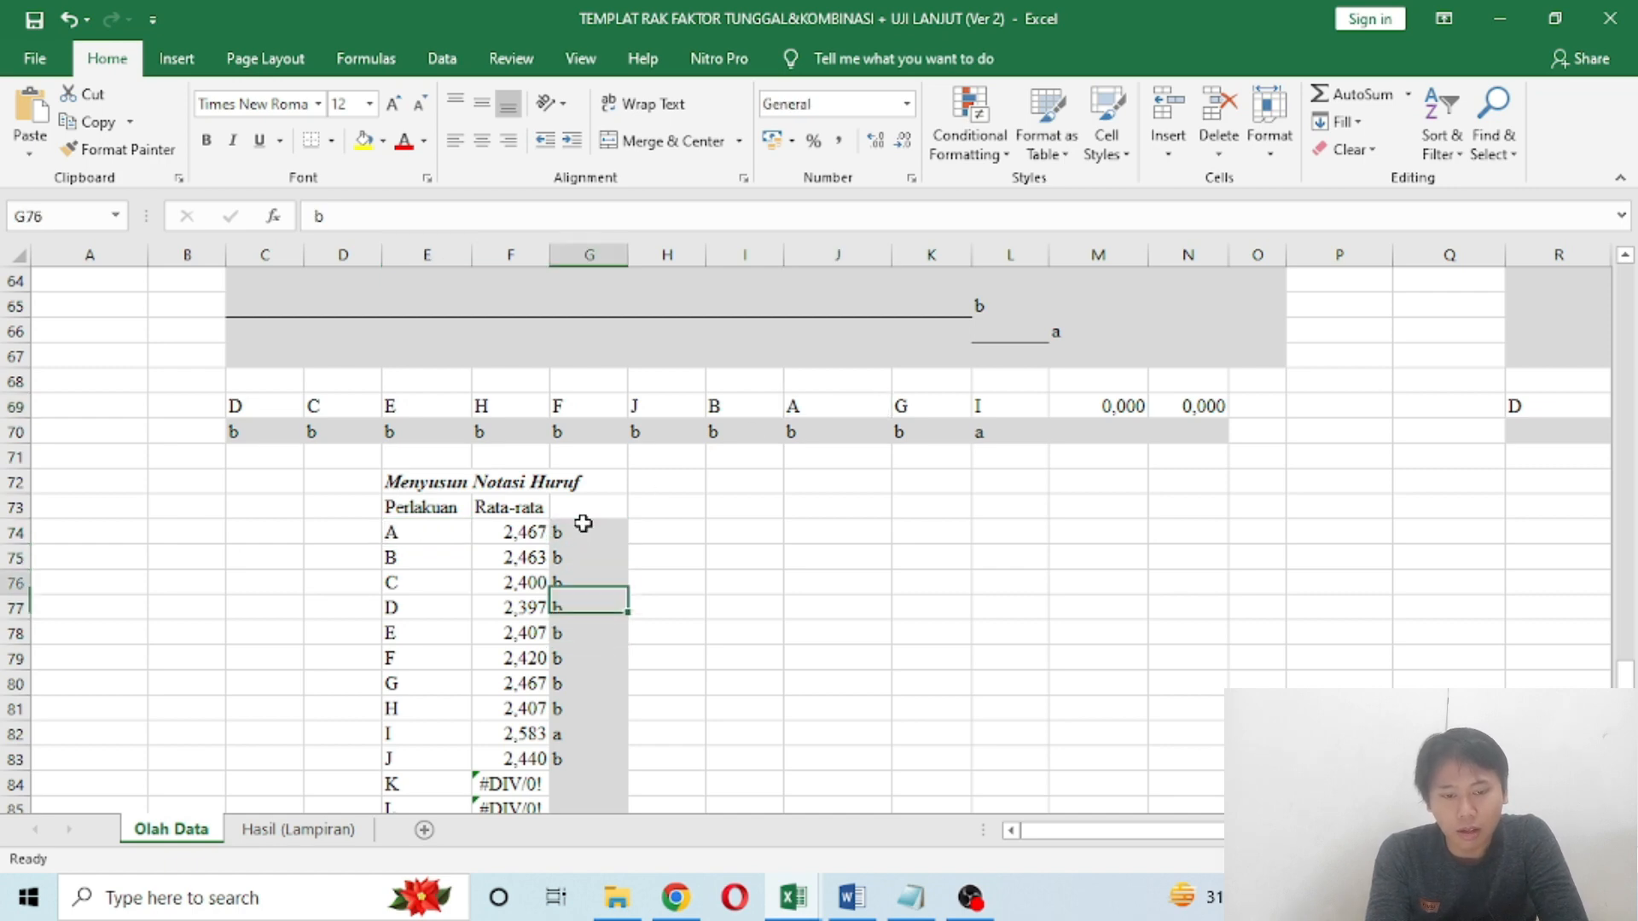
# Step: Examine the Menyusun Notasi Garis block from cells C63:E64 up to its heading in C62
pyautogui.press('Left')
pyautogui.press('Left')
pyautogui.press('Left')
pyautogui.press('Left')
pyautogui.scroll(1, 582, 524)
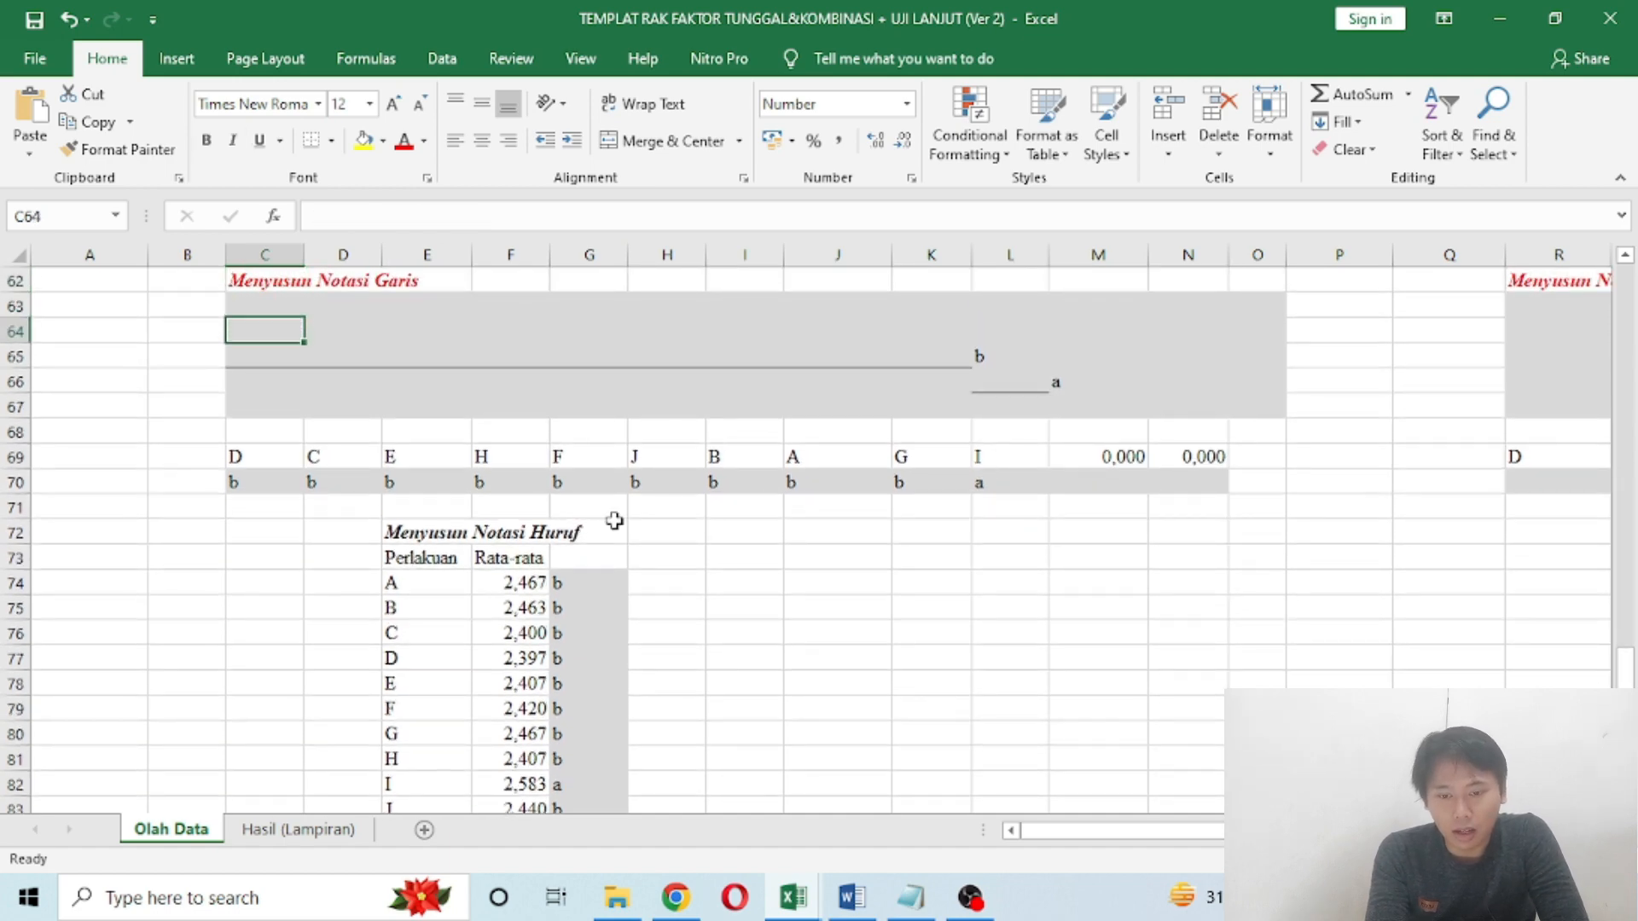
pyautogui.hotkey('shift', 'Right')
pyautogui.hotkey('shift', 'Right')
pyautogui.hotkey('shift', 'Up')
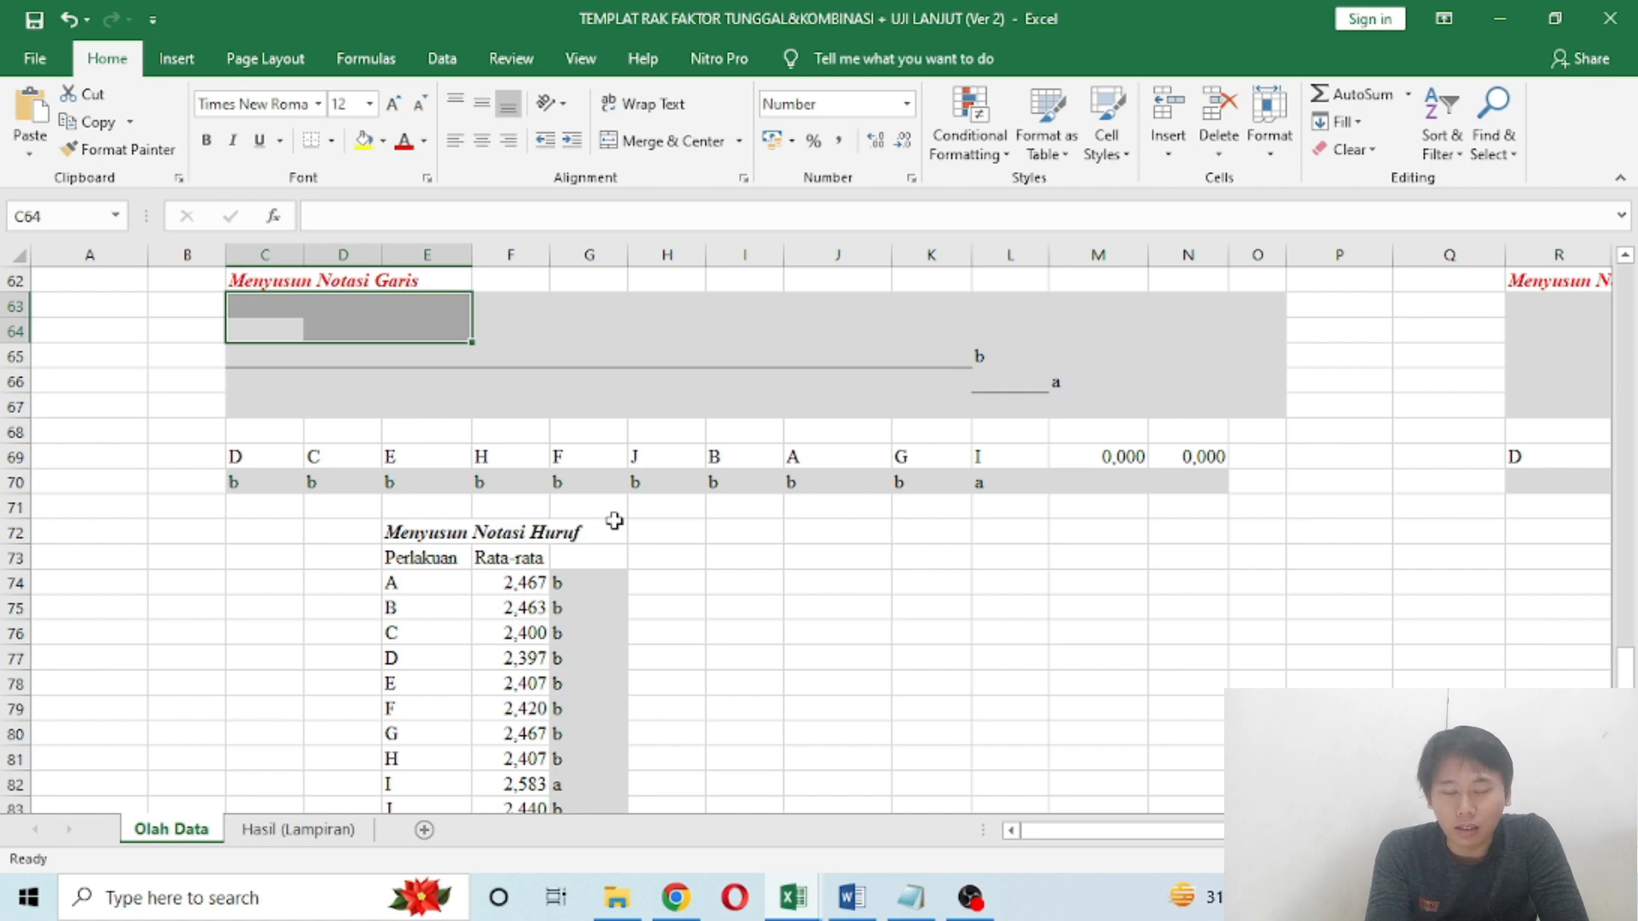
pyautogui.press('Up')
pyautogui.press('Up')
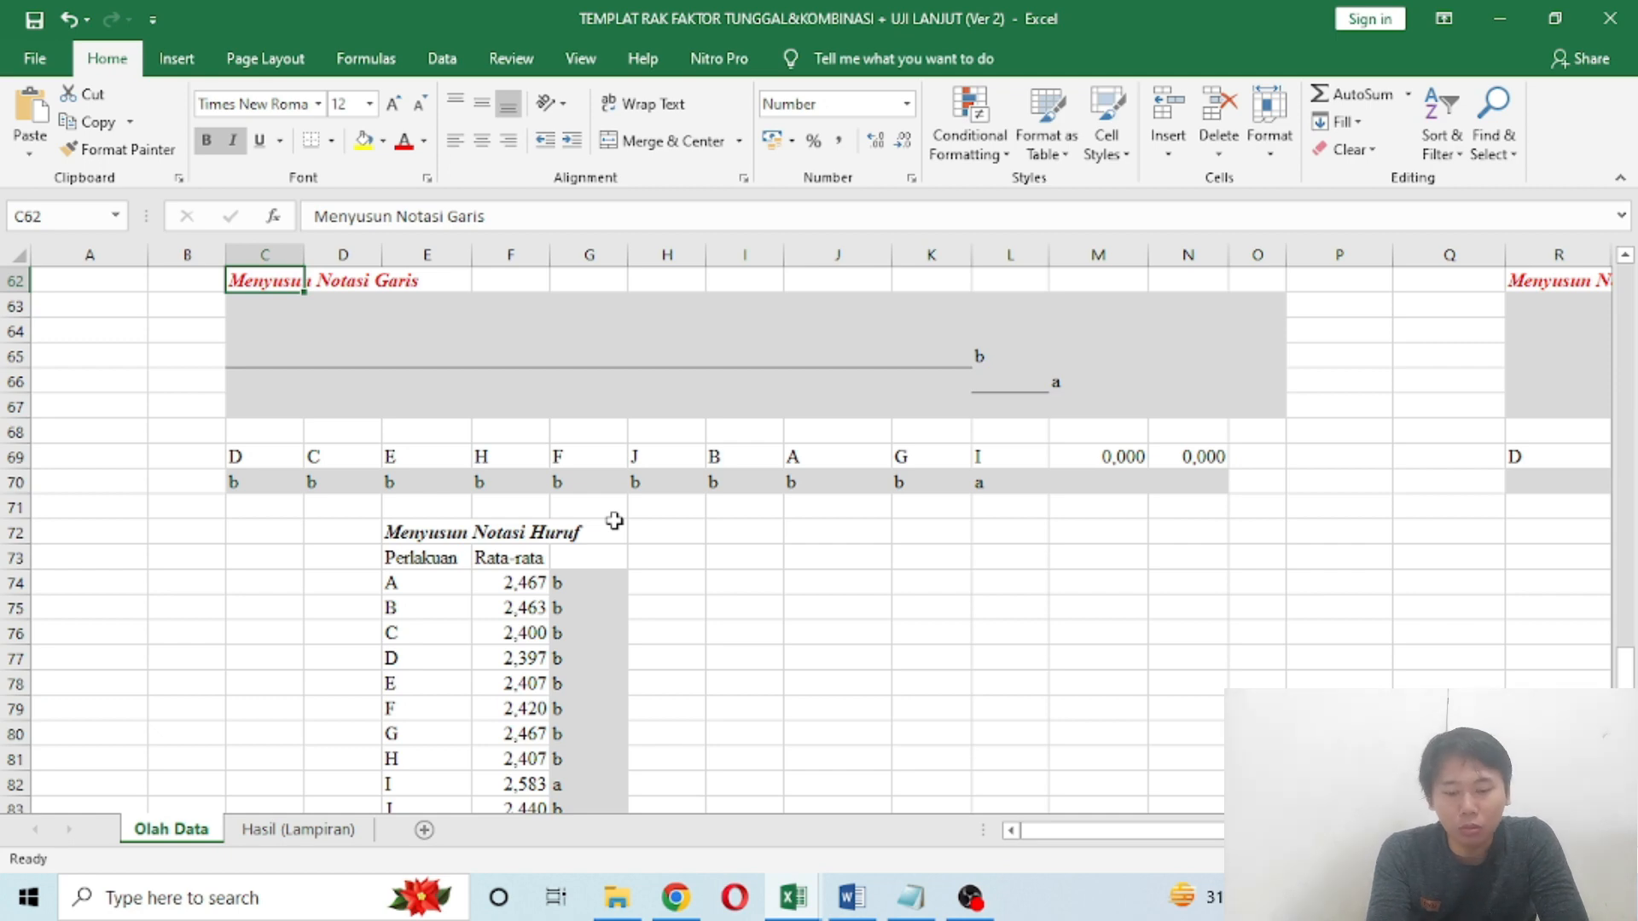
# Step: Copy the line notation together with its letters from the range C65:M66
pyautogui.press('Down')
pyautogui.press('Down')
pyautogui.press('Down')
pyautogui.hotkey('shift', 'Right')
pyautogui.hotkey('shift', 'Right')
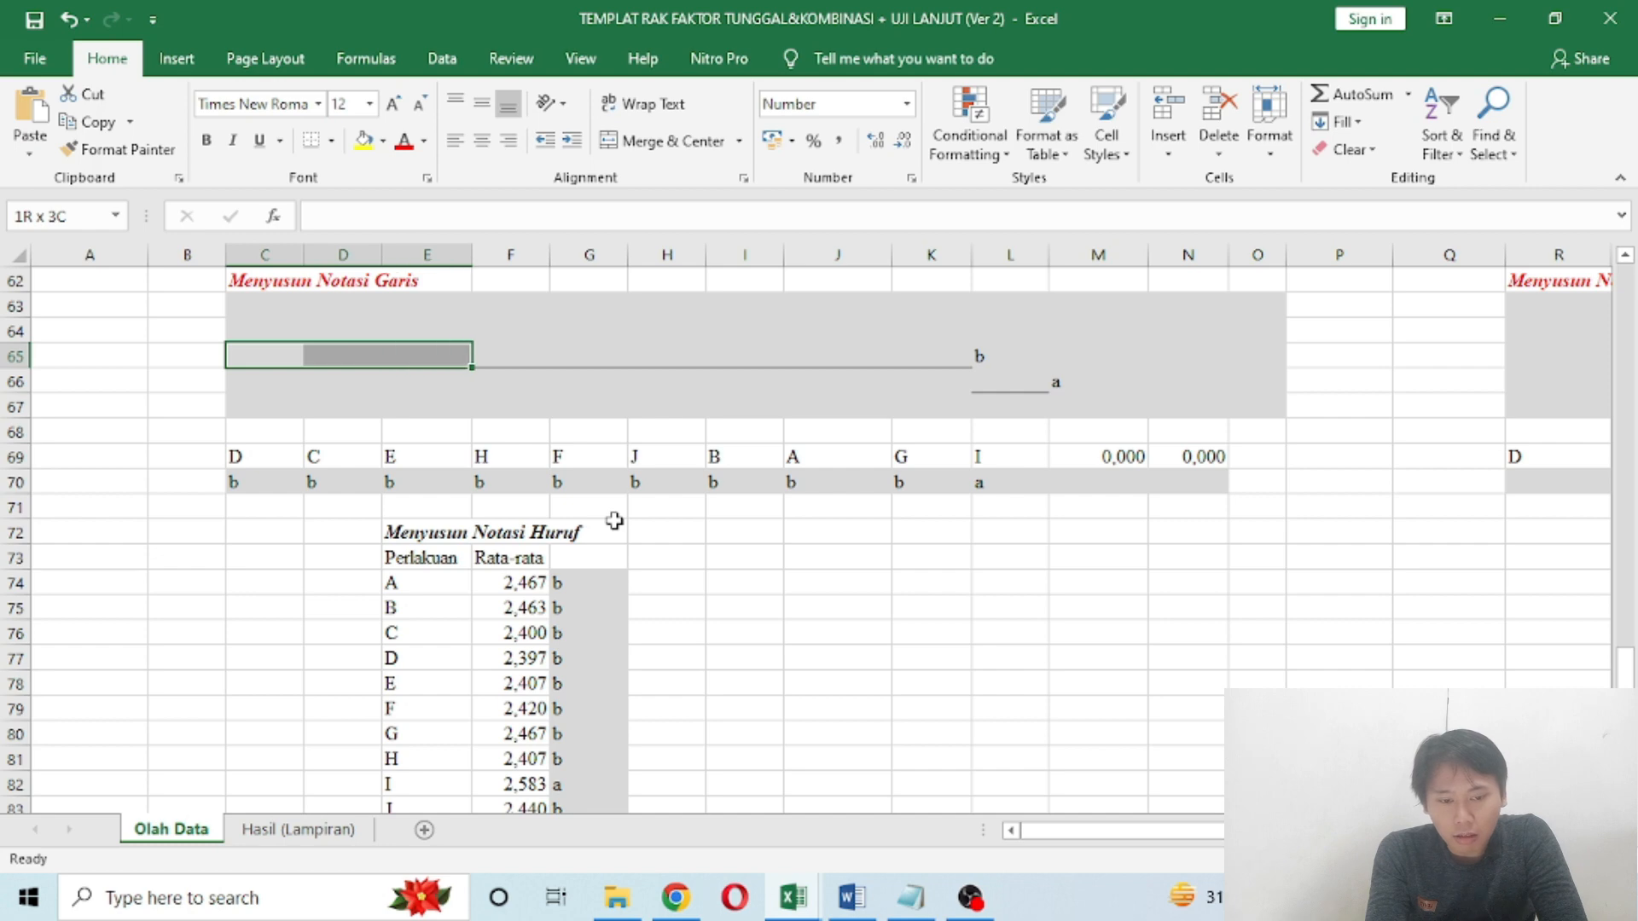
pyautogui.hotkey('shift', 'Right')
pyautogui.hotkey('shift', 'Right')
pyautogui.hotkey('shift', 'Right')
pyautogui.hotkey('shift', 'Right')
pyautogui.hotkey('shift', 'Right')
pyautogui.hotkey('shift', 'Right')
pyautogui.hotkey('shift', 'Right')
pyautogui.hotkey('shift', 'Right')
pyautogui.hotkey('shift', 'Down')
pyautogui.hotkey('shift', 'Left')
pyautogui.hotkey('shift', 'Right')
pyautogui.hotkey('ctrl', 'c')
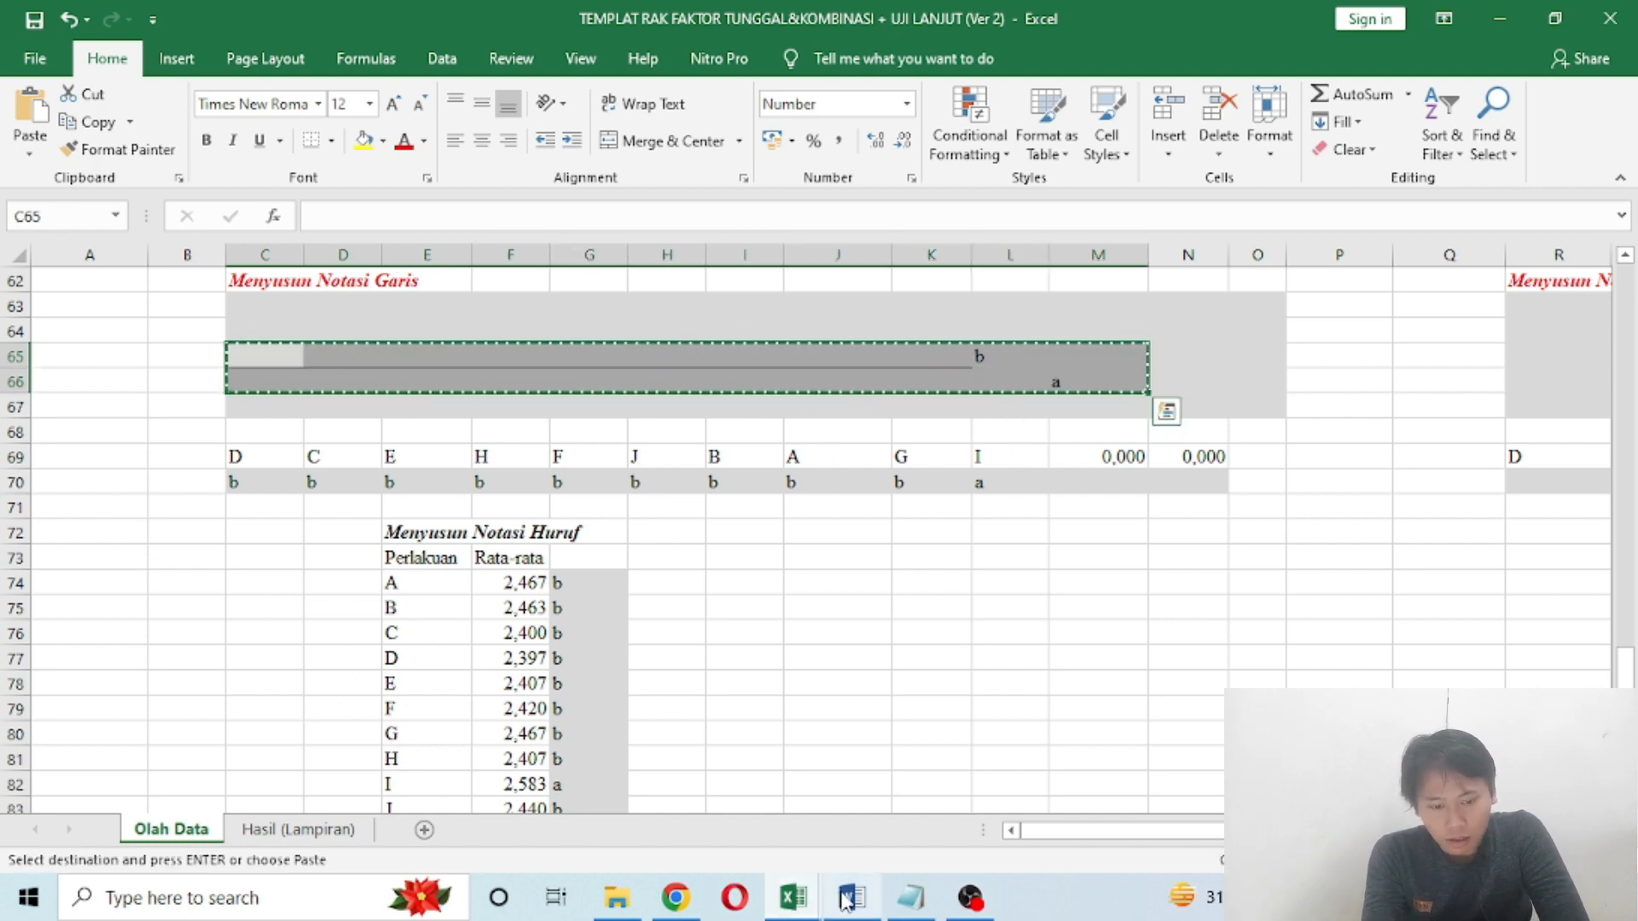
# Step: Paste the copied line notation into the Hasil (Lampiran) sheet at cell C114, beneath the table of treatment differences
pyautogui.click(297, 830)
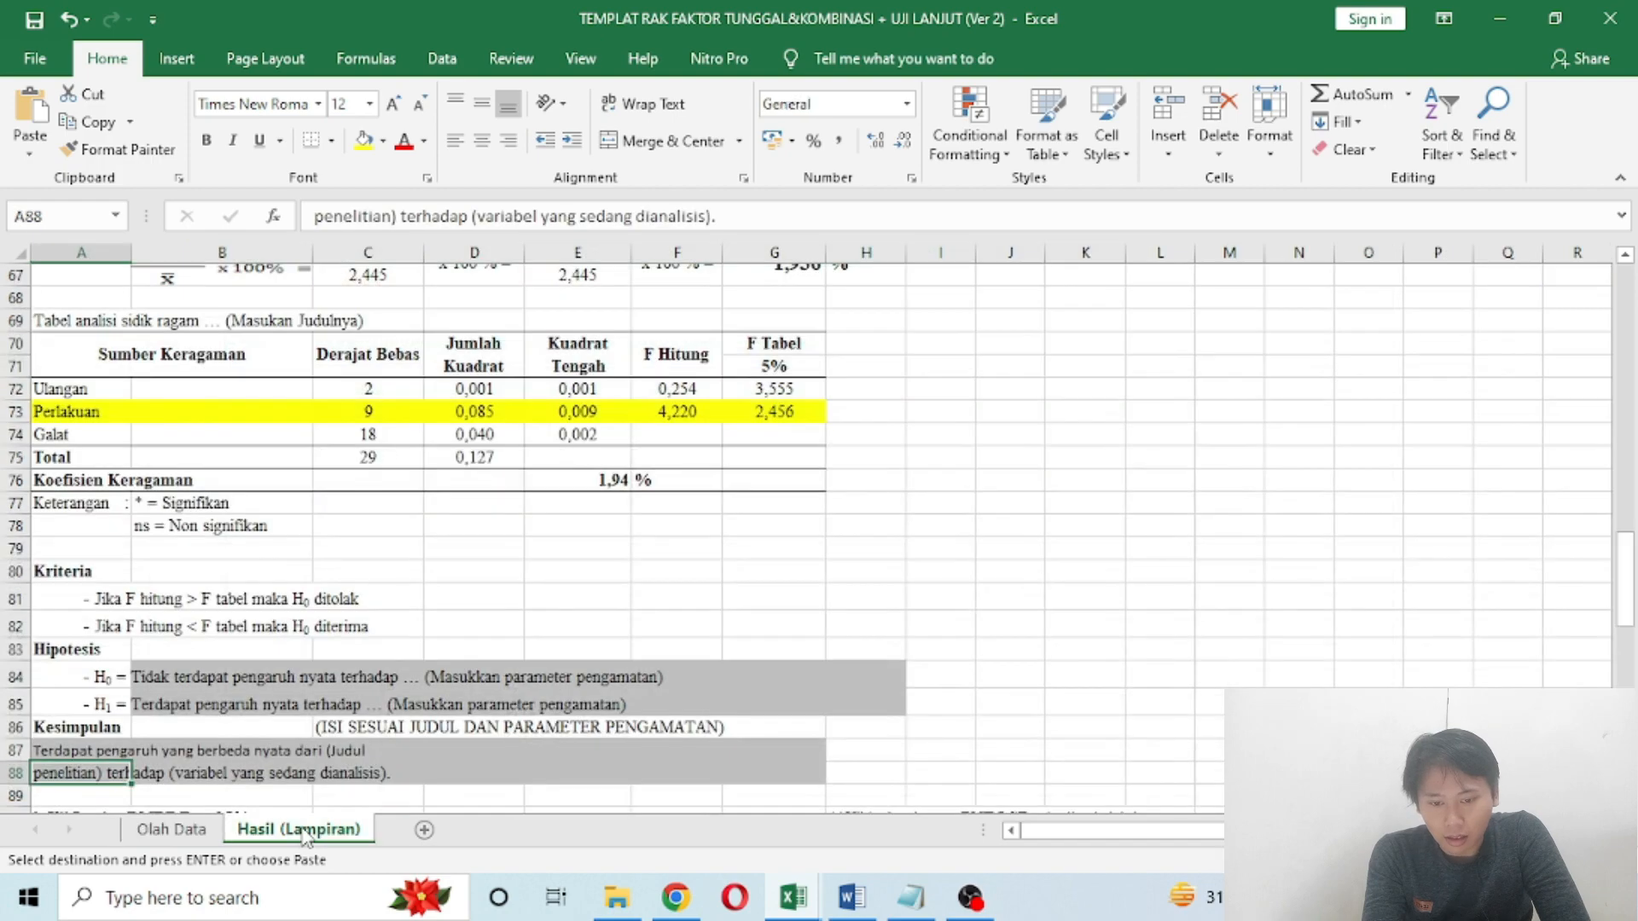
pyautogui.click(511, 632)
pyautogui.scroll(-8, 512, 632)
pyautogui.click(511, 632)
pyautogui.press('Down')
pyautogui.press('Down')
pyautogui.press('Down')
pyautogui.press('Down')
pyautogui.press('Down')
pyautogui.press('Down')
pyautogui.press('Down')
pyautogui.press('Down')
pyautogui.press('Down')
pyautogui.press('Down')
pyautogui.press('Down')
pyautogui.press('Down')
pyautogui.press('Down')
pyautogui.press('Down')
pyautogui.press('Down')
pyautogui.press('Down')
pyautogui.press('Down')
pyautogui.press('Down')
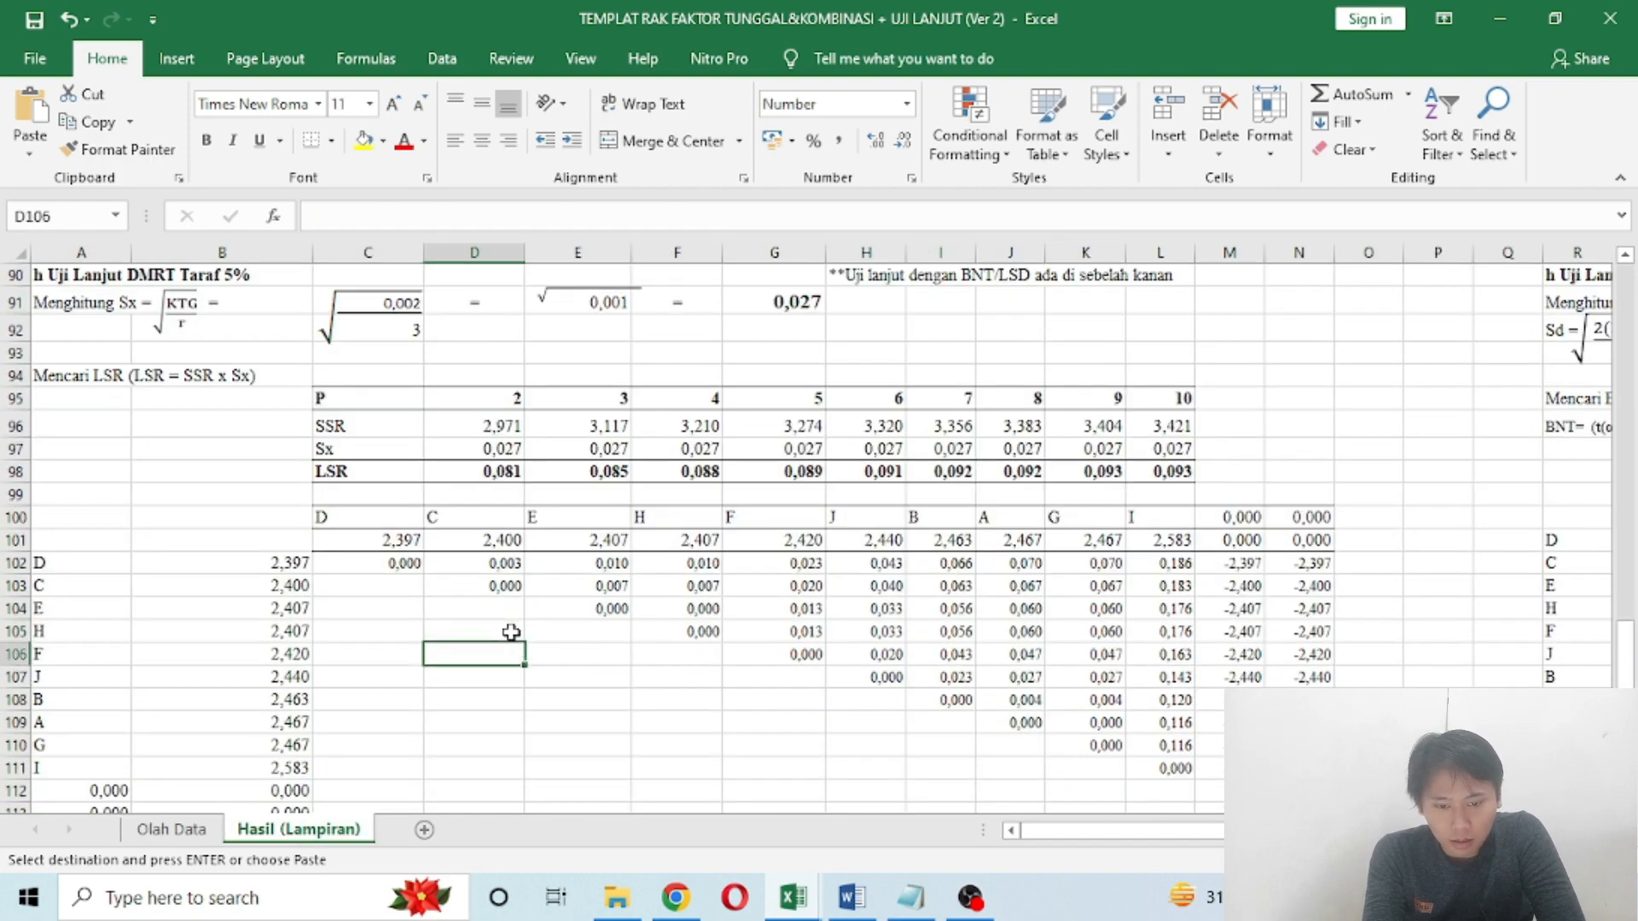
pyautogui.press('Up')
pyautogui.press('Up')
pyautogui.press('Up')
pyautogui.press('Up')
pyautogui.press('Up')
pyautogui.press('Up')
pyautogui.press('Left')
pyautogui.press('Up')
pyautogui.press('Up')
pyautogui.press('Up')
pyautogui.hotkey('ctrl', 'v')
# Step: Examine the pasted lines and the Notasi Huruf table on the Hasil (Lampiran) sheet down to row 132
pyautogui.press('Down')
pyautogui.press('Down')
pyautogui.press('Down')
pyautogui.press('Down')
pyautogui.press('Down')
pyautogui.press('Down')
pyautogui.press('Down')
pyautogui.press('Down')
pyautogui.press('Down')
pyautogui.press('Down')
pyautogui.press('Down')
pyautogui.press('Down')
pyautogui.press('Down')
pyautogui.press('Down')
pyautogui.press('Down')
pyautogui.press('Down')
pyautogui.press('Down')
pyautogui.press('Down')
pyautogui.press('Down')
pyautogui.press('Down')
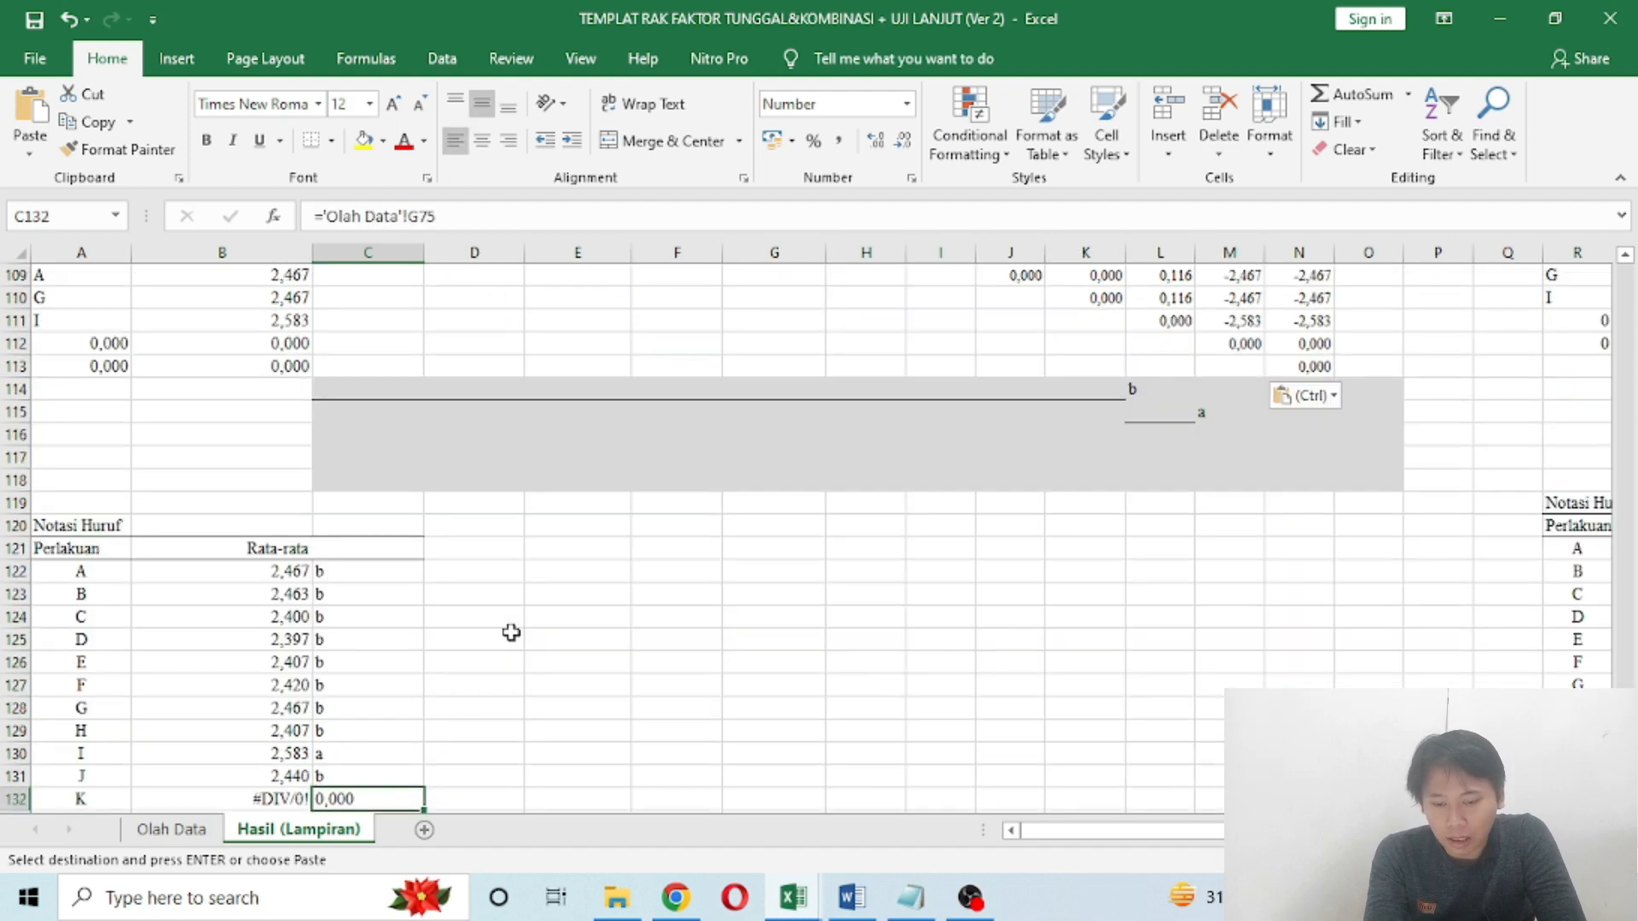
# Step: Review the results sheet from the Notasi Huruf table back up to the DMRT 5% calculation around row 91
pyautogui.press('Up')
pyautogui.press('Up')
pyautogui.press('Up')
pyautogui.press('Up')
pyautogui.press('Up')
pyautogui.press('Up')
pyautogui.press('Up')
pyautogui.press('Up')
pyautogui.press('Up')
pyautogui.press('Up')
pyautogui.press('Up')
pyautogui.press('Up')
pyautogui.press('Up')
pyautogui.press('Up')
pyautogui.press('Up')
pyautogui.press('Up')
pyautogui.press('Up')
pyautogui.press('Up')
pyautogui.press('Up')
pyautogui.press('Up')
pyautogui.press('Up')
pyautogui.press('Up')
pyautogui.press('Up')
pyautogui.press('Up')
pyautogui.press('Up')
pyautogui.press('Up')
pyautogui.press('Up')
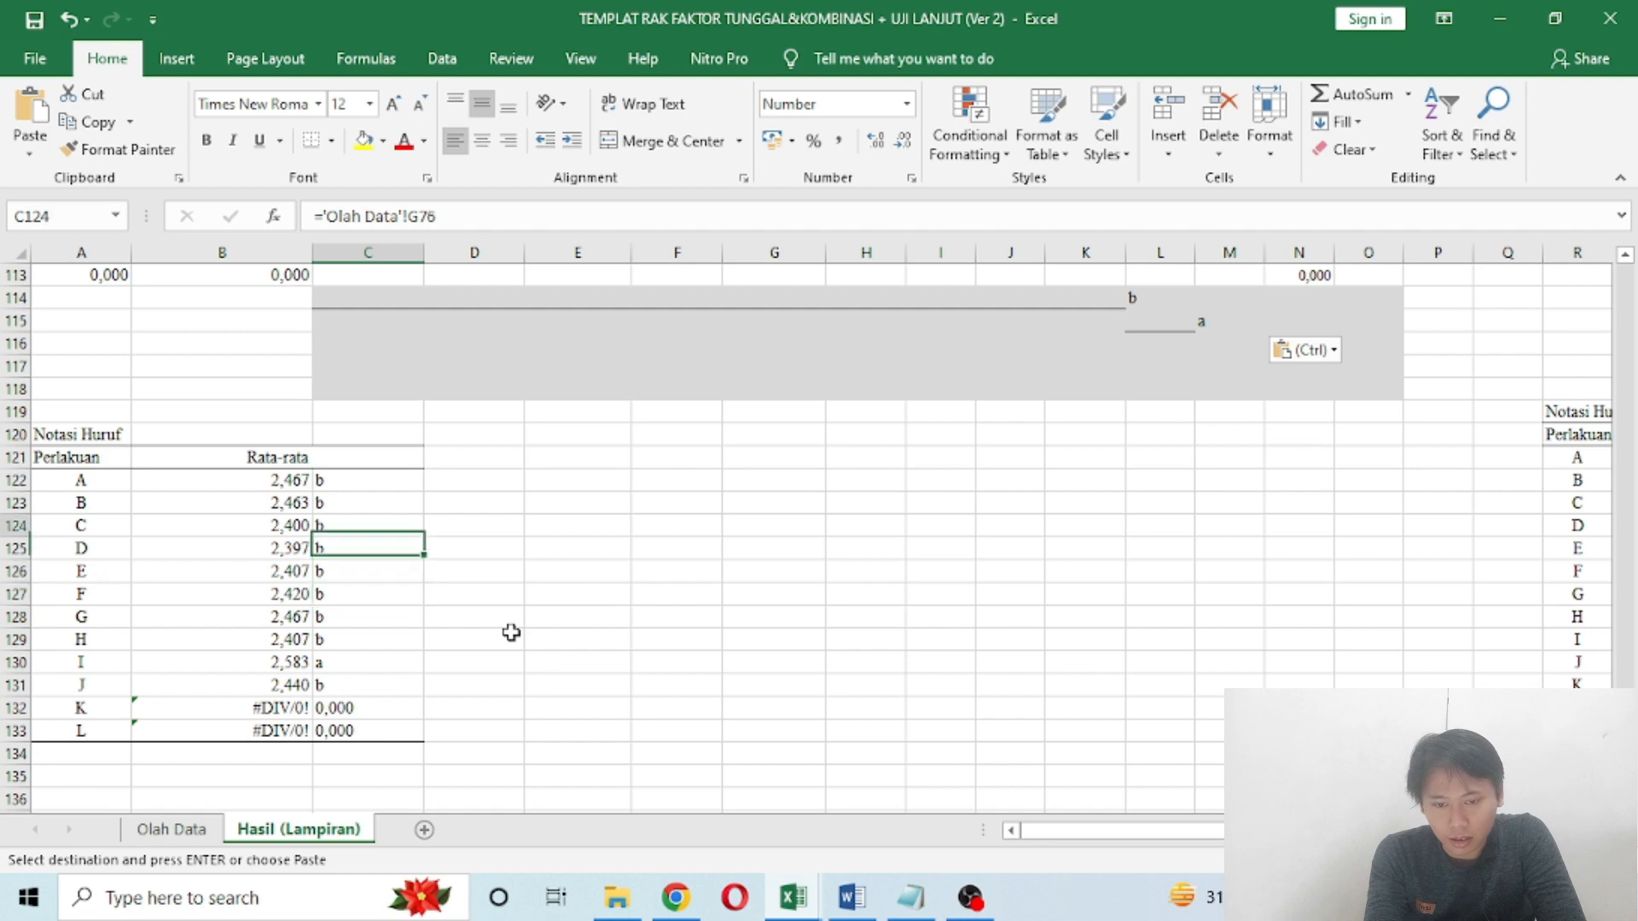
pyautogui.press('Left')
pyautogui.press('Left')
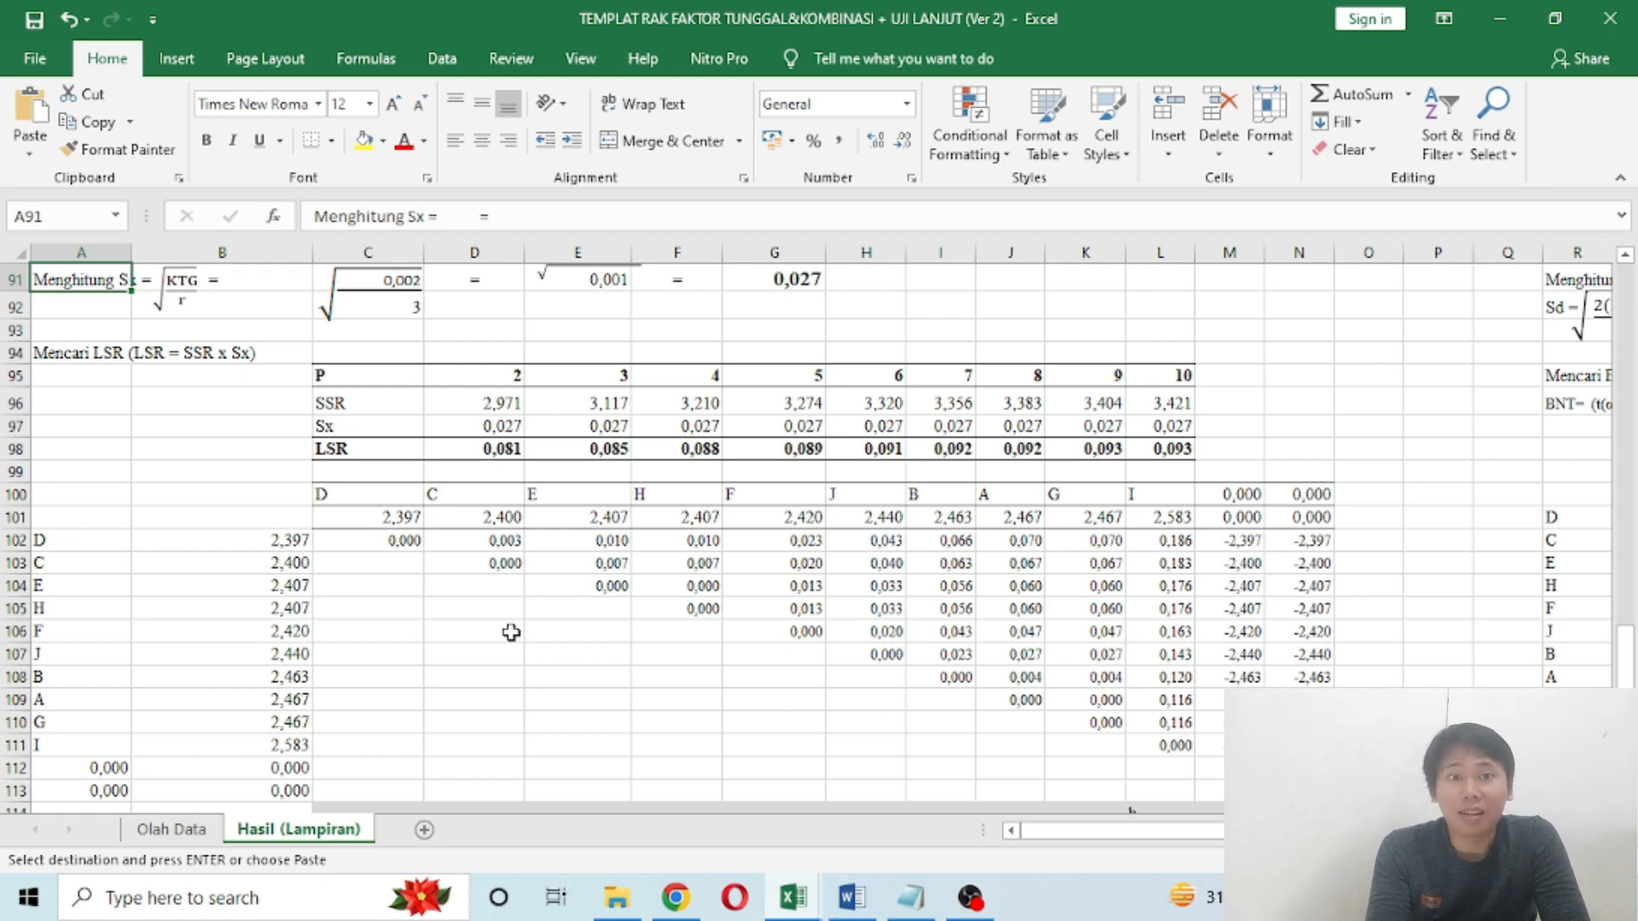
pyautogui.press('Up')
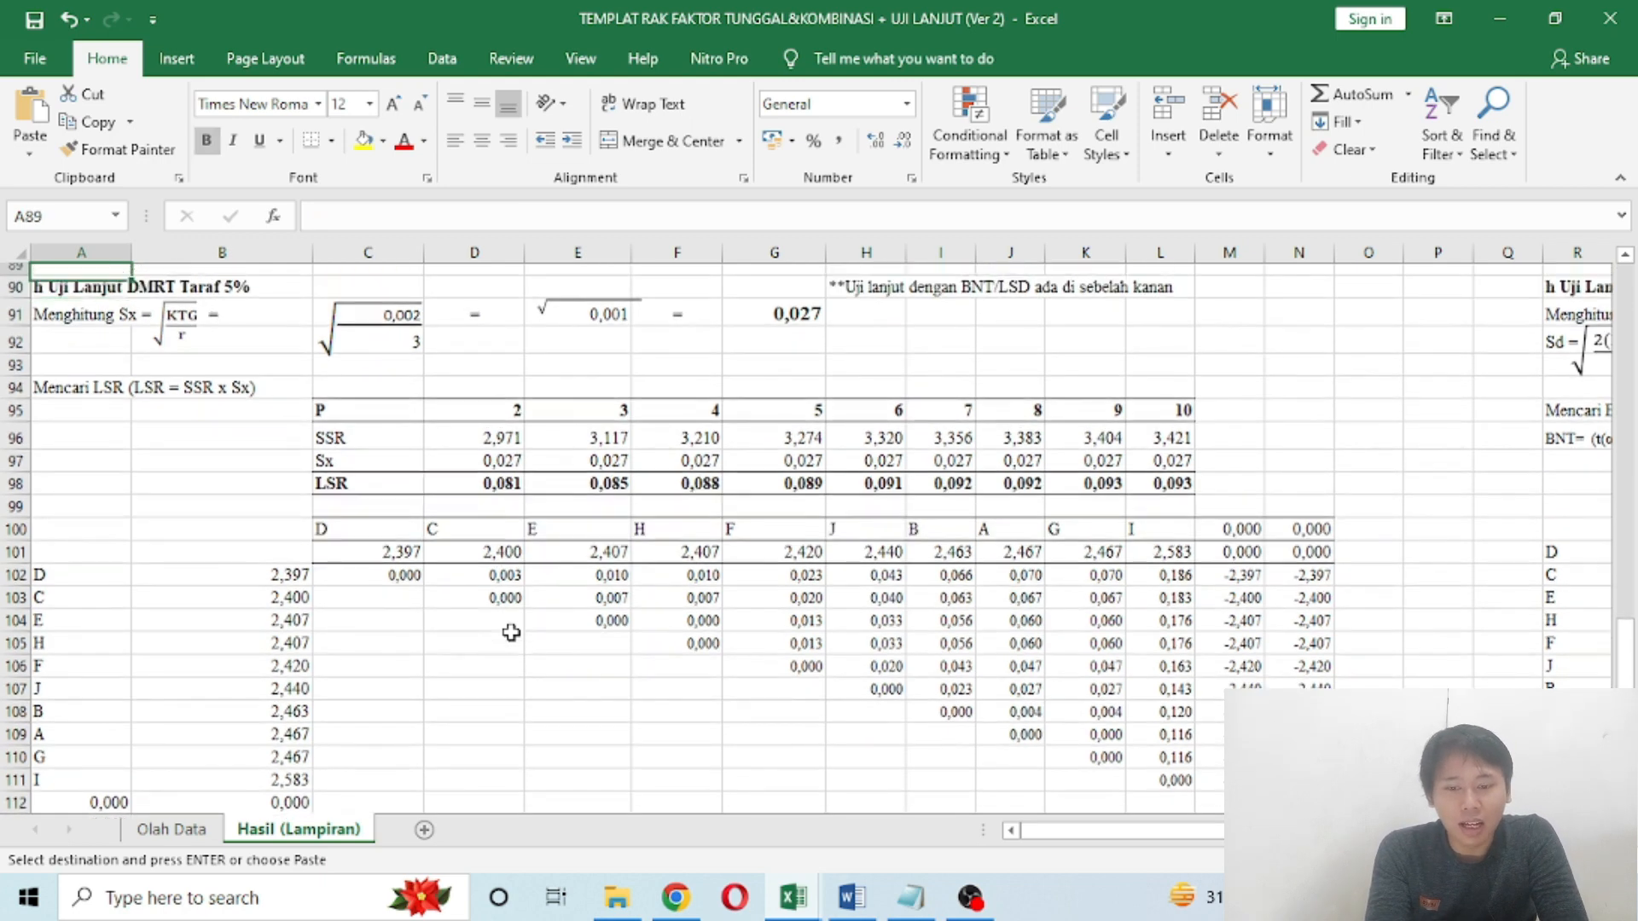
pyautogui.scroll(1, 511, 633)
pyautogui.press('Down')
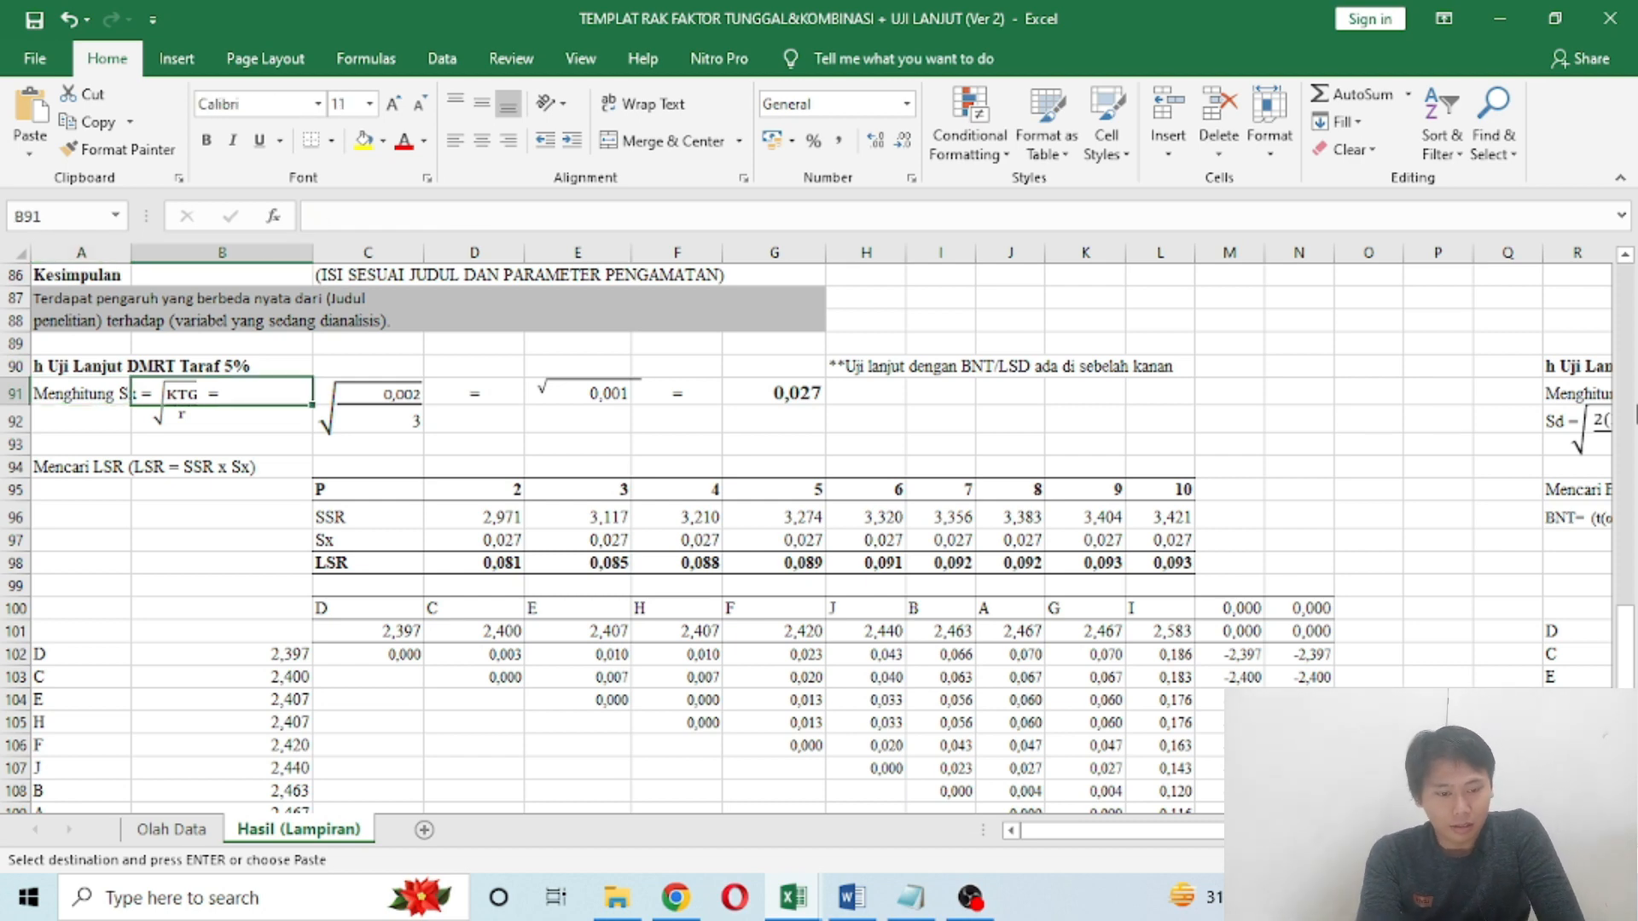
# Step: Examine the area below the BNT/LSD note in row 90, following column L through the LSR and difference tables to row 108
pyautogui.click(1165, 395)
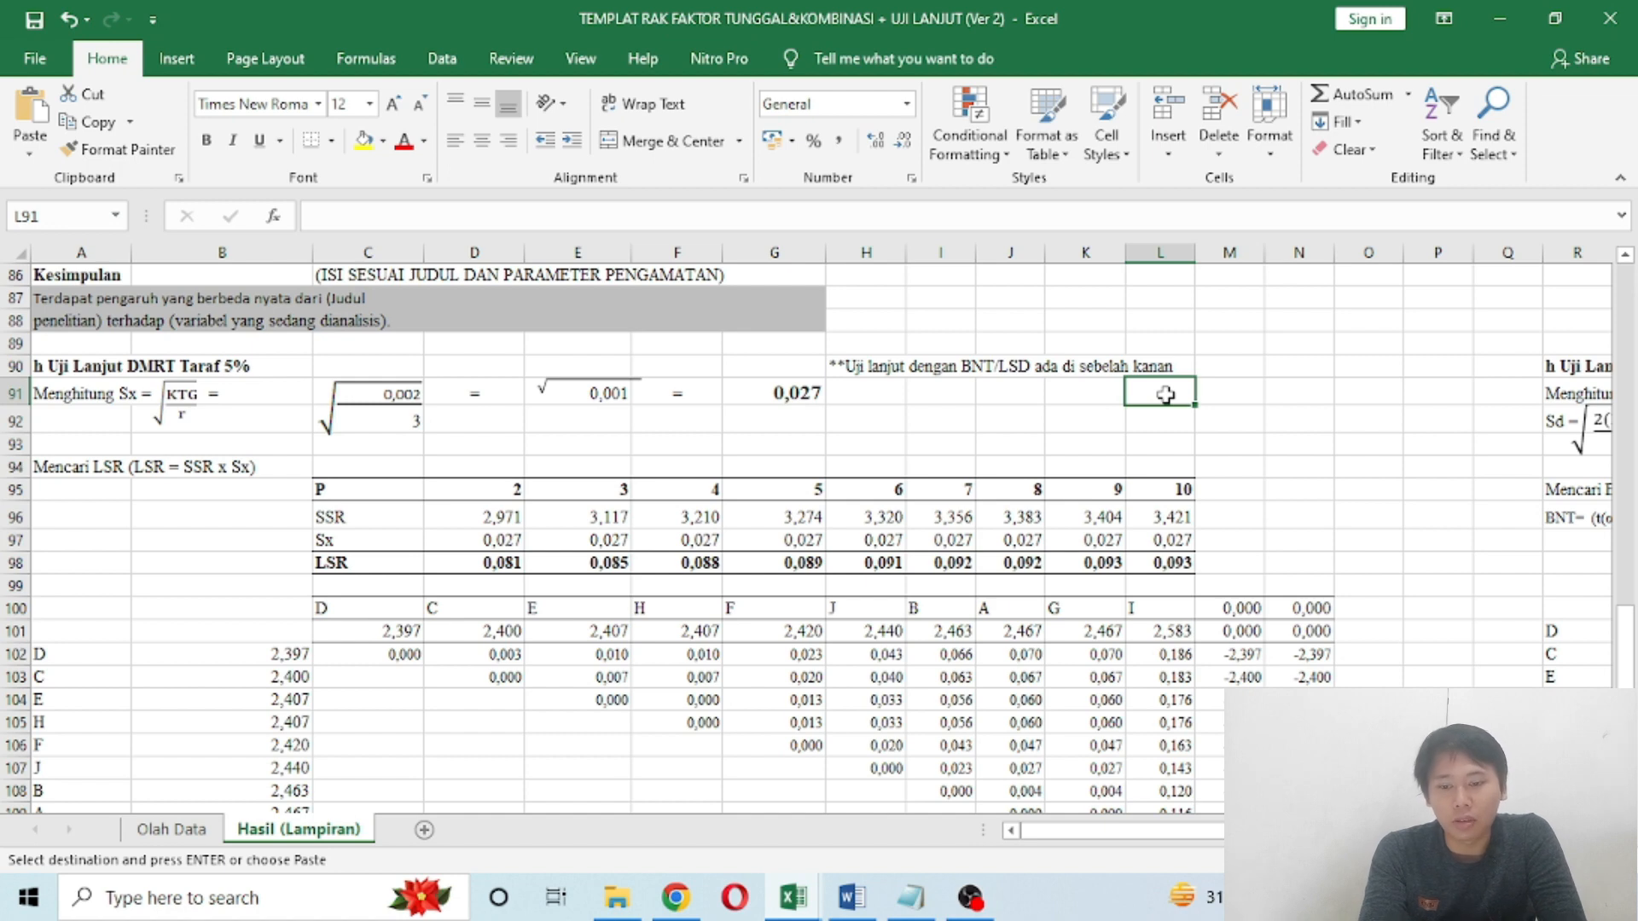
pyautogui.press('Down')
pyautogui.press('Down')
pyautogui.press('Down')
pyautogui.press('Down')
pyautogui.press('Down')
pyautogui.press('Down')
pyautogui.press('Down')
pyautogui.press('Down')
pyautogui.press('Down')
pyautogui.press('Down')
pyautogui.press('Down')
pyautogui.press('Down')
pyautogui.press('Down')
pyautogui.press('Down')
pyautogui.press('Down')
pyautogui.press('Down')
pyautogui.press('Down')
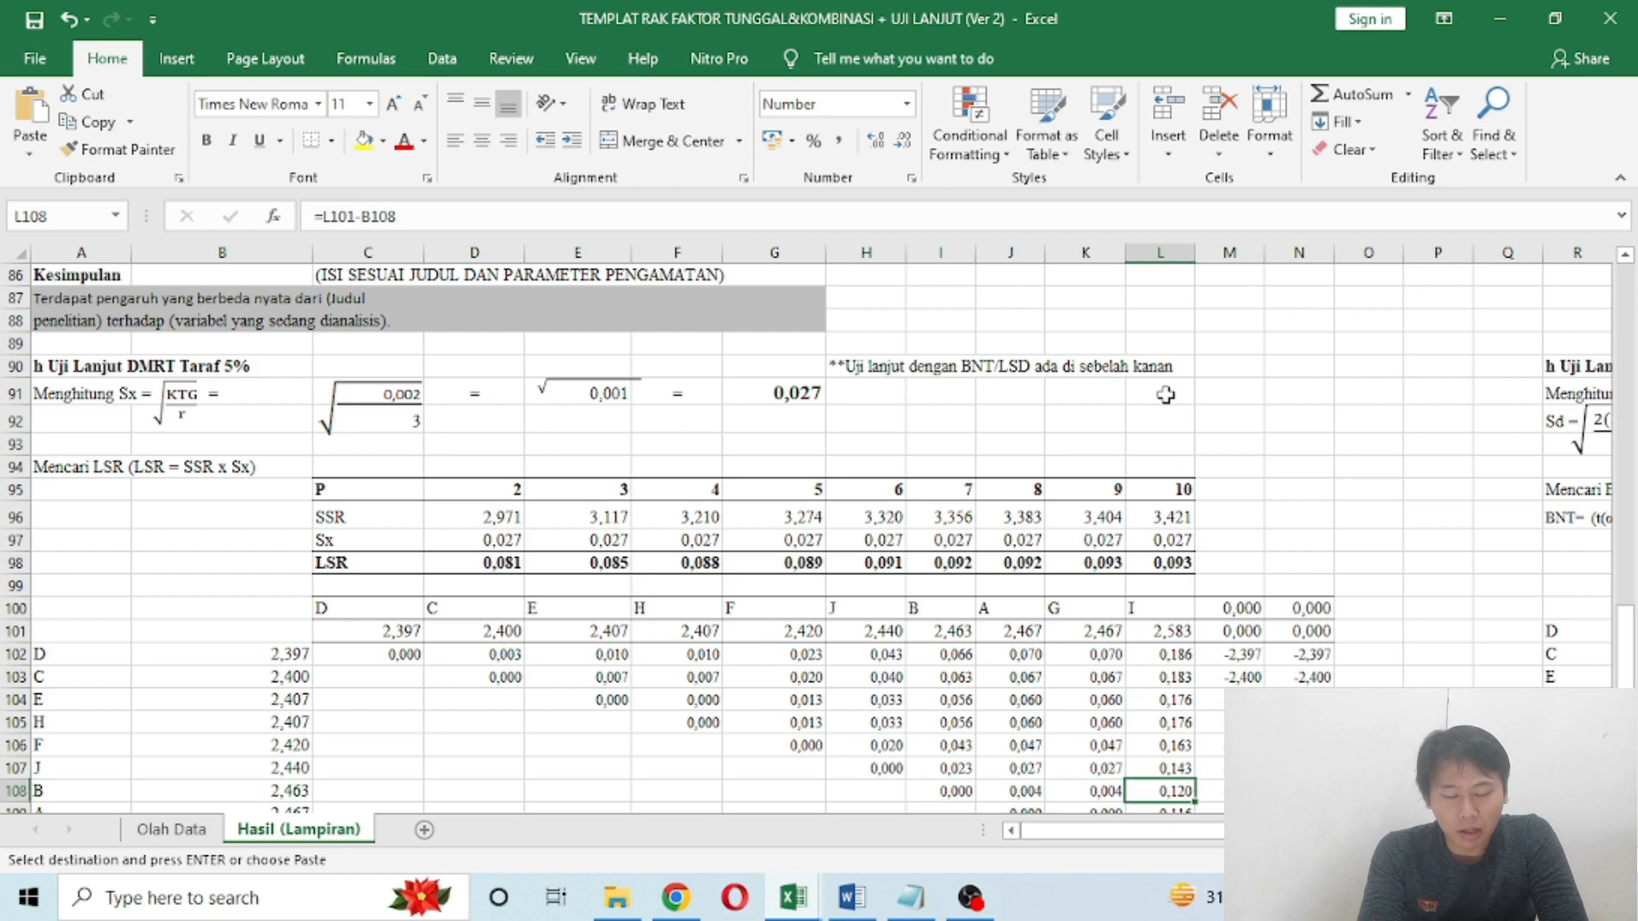
# Step: Return to the top of the Olah Data sheet and select the first replicate value of treatment A in B5
pyautogui.click(183, 836)
pyautogui.click(727, 534)
pyautogui.hotkey('ctrl', 'Home')
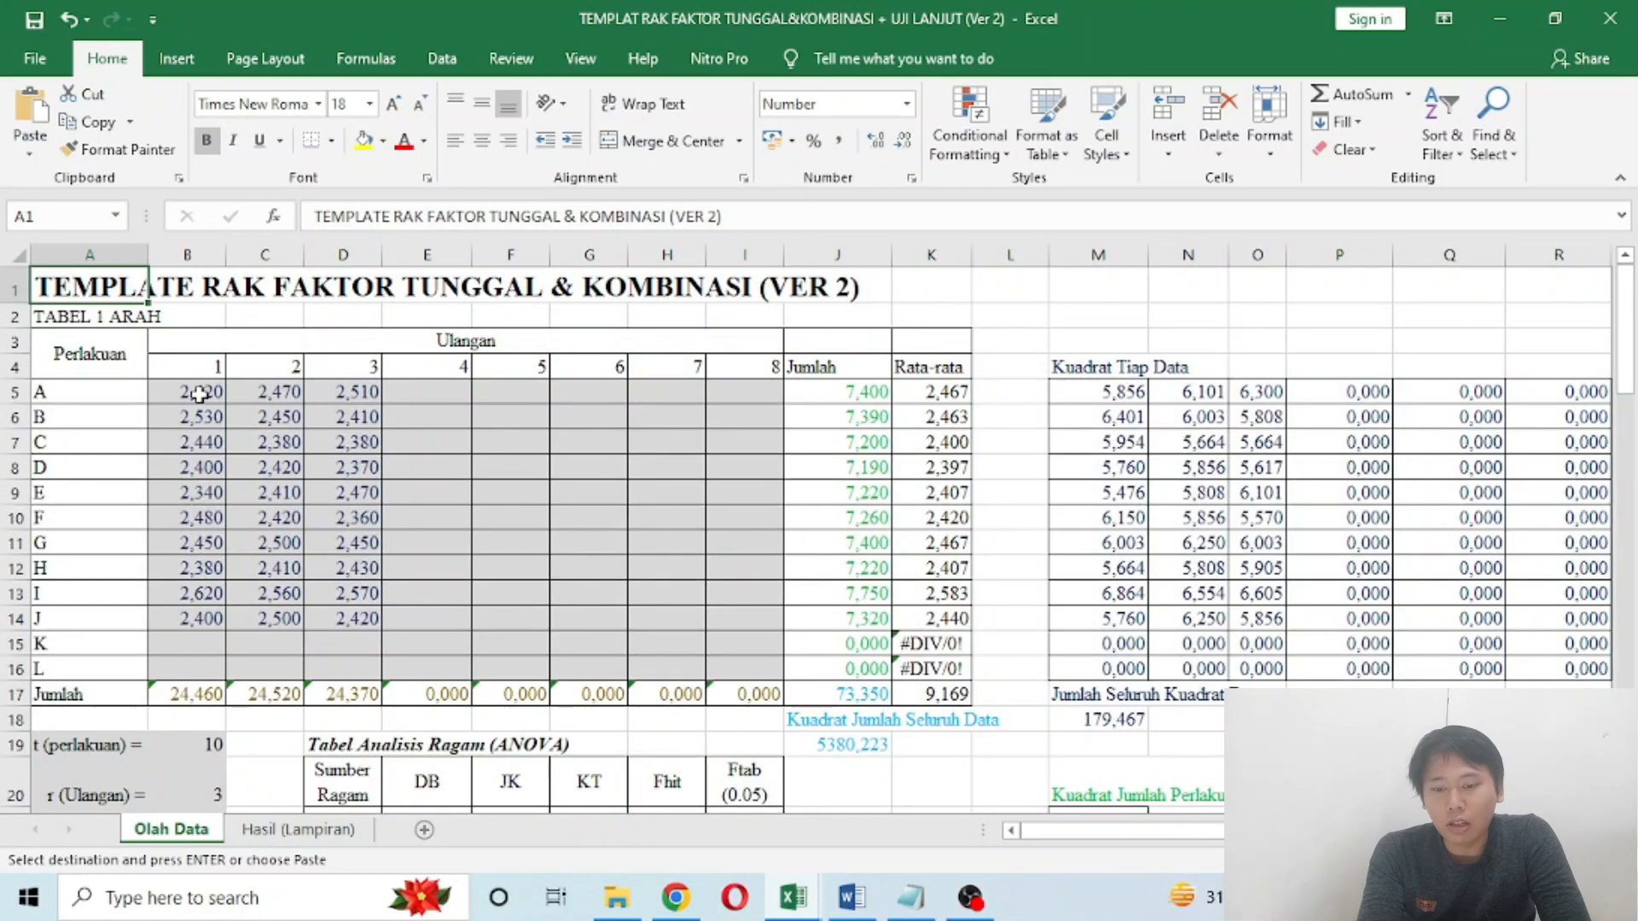
pyautogui.click(198, 394)
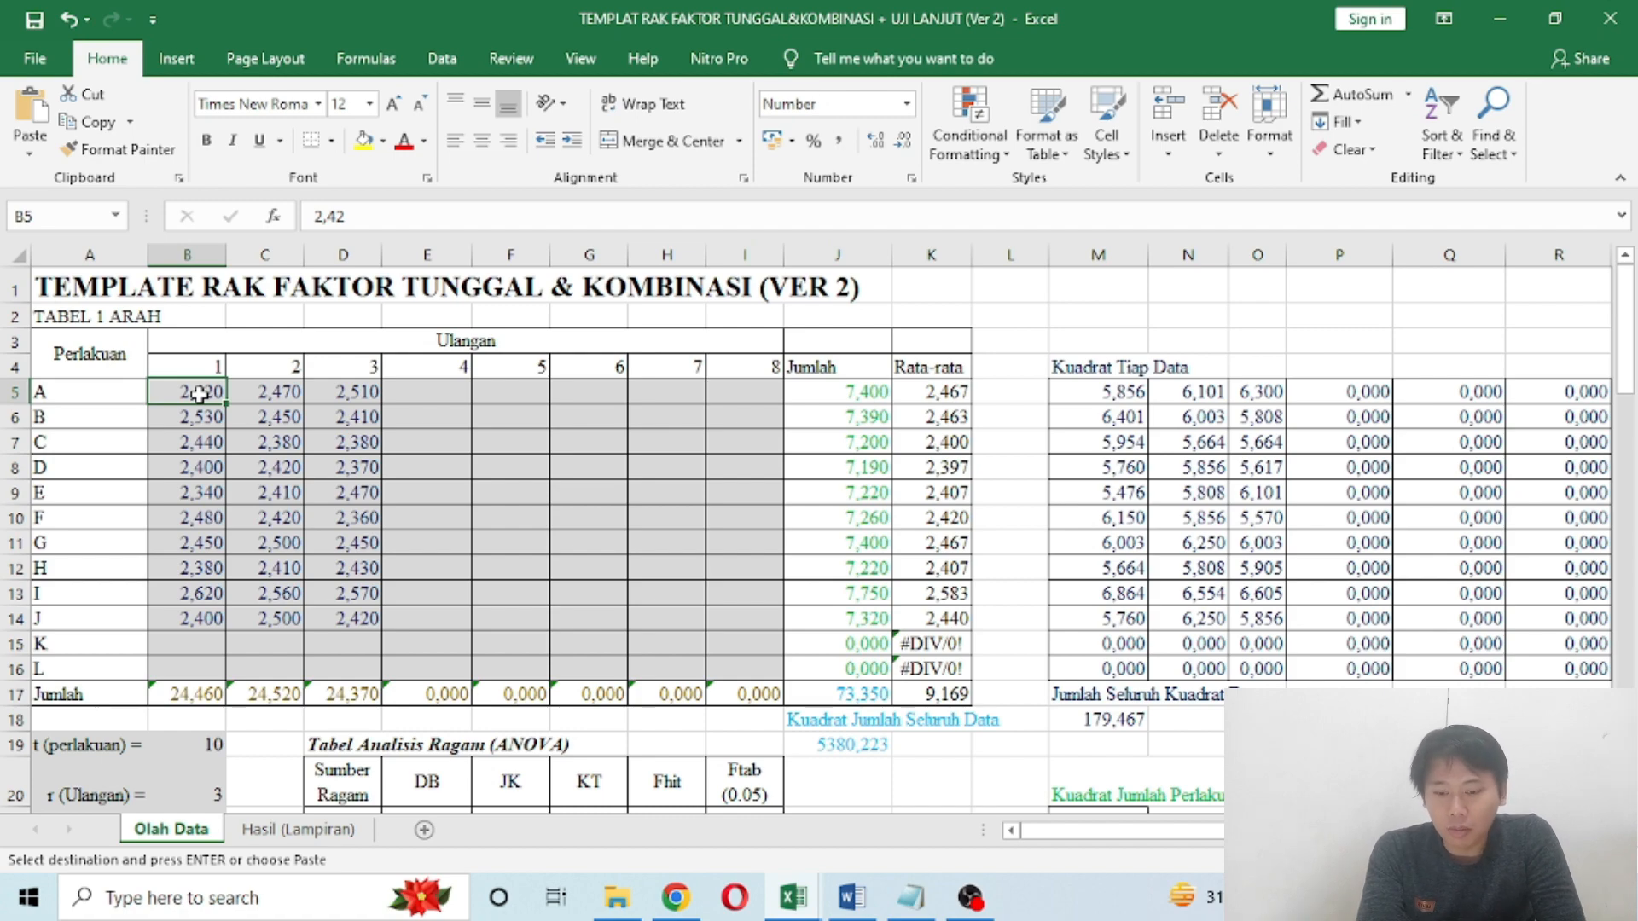
# Step: Review the replicate 1 data from treatment A down through the treatment, replicate and α entries to B21
pyautogui.press('Down')
pyautogui.press('Down')
pyautogui.press('Down')
pyautogui.press('Down')
pyautogui.press('Down')
pyautogui.press('Down')
pyautogui.press('Down')
pyautogui.press('Down')
pyautogui.press('Down')
pyautogui.press('Down')
pyautogui.press('Down')
pyautogui.press('Down')
pyautogui.press('Down')
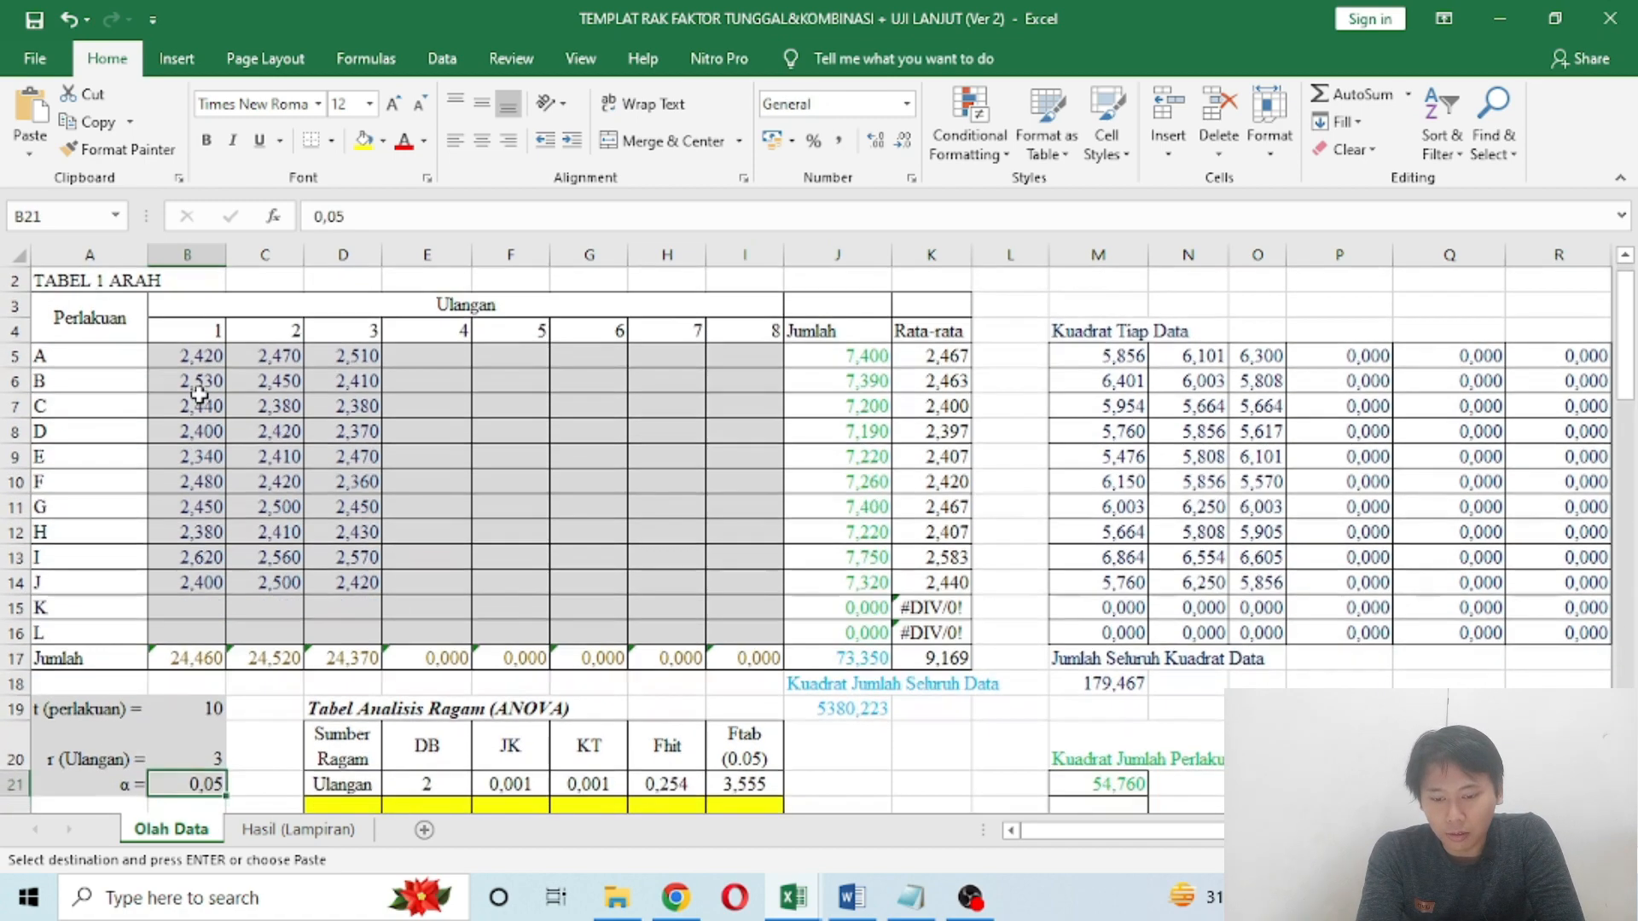
pyautogui.press('Down')
pyautogui.press('Down')
pyautogui.press('Down')
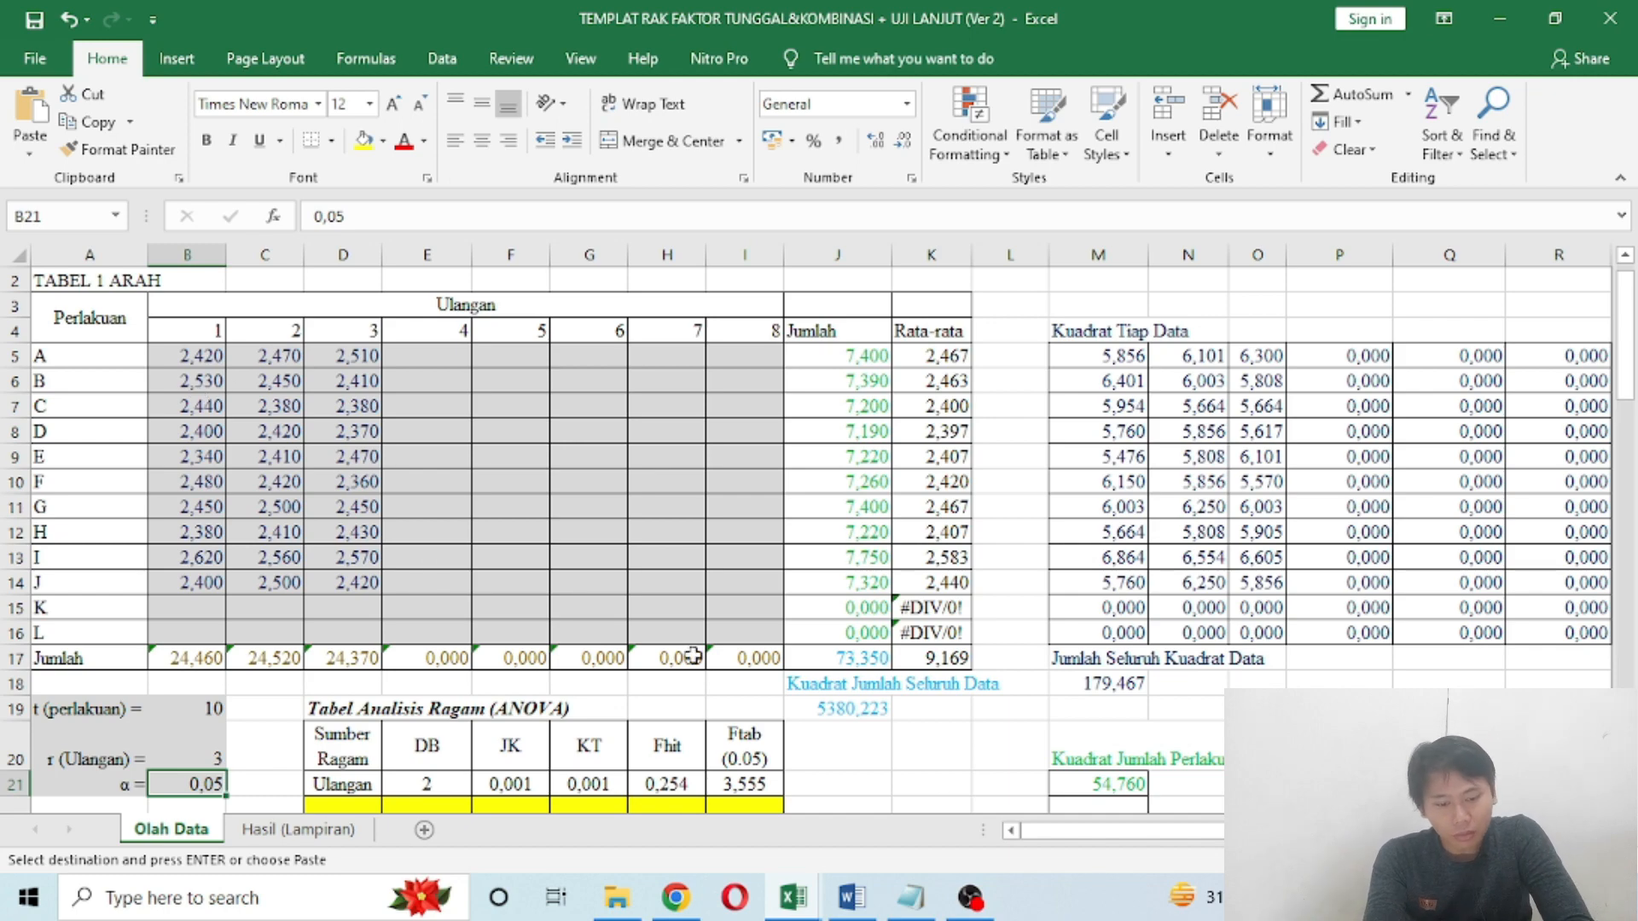
# Step: Switch to the PANJANG TUBUH BUAH workbook and examine the highlighted differences in row 53 of the comparison table
pyautogui.moveTo(793, 896)
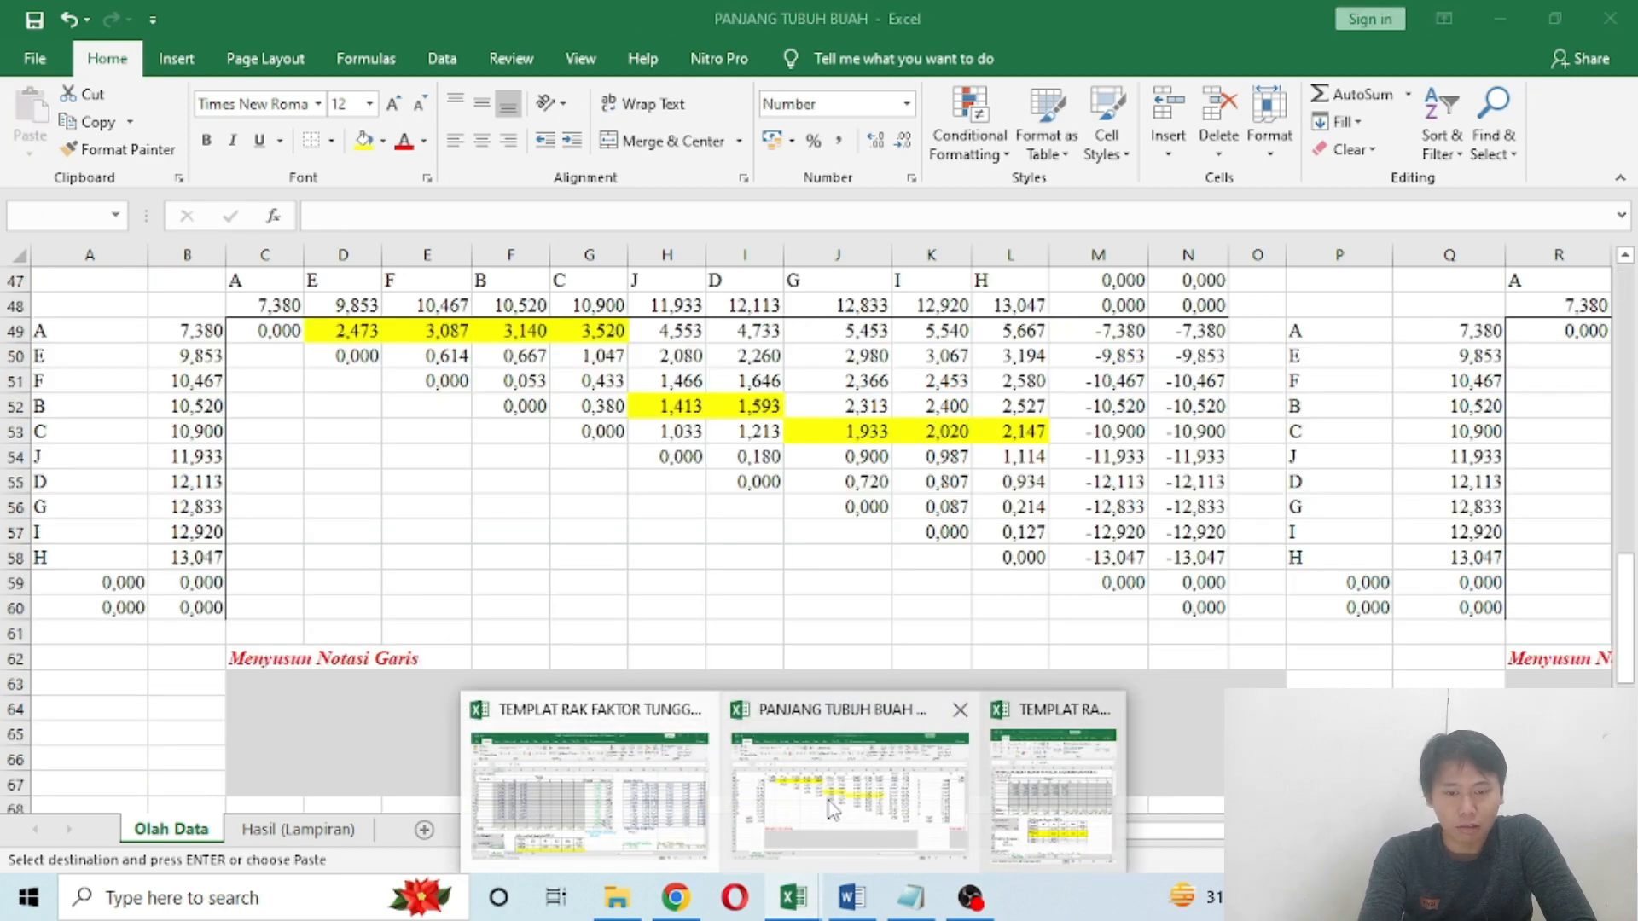
pyautogui.click(832, 808)
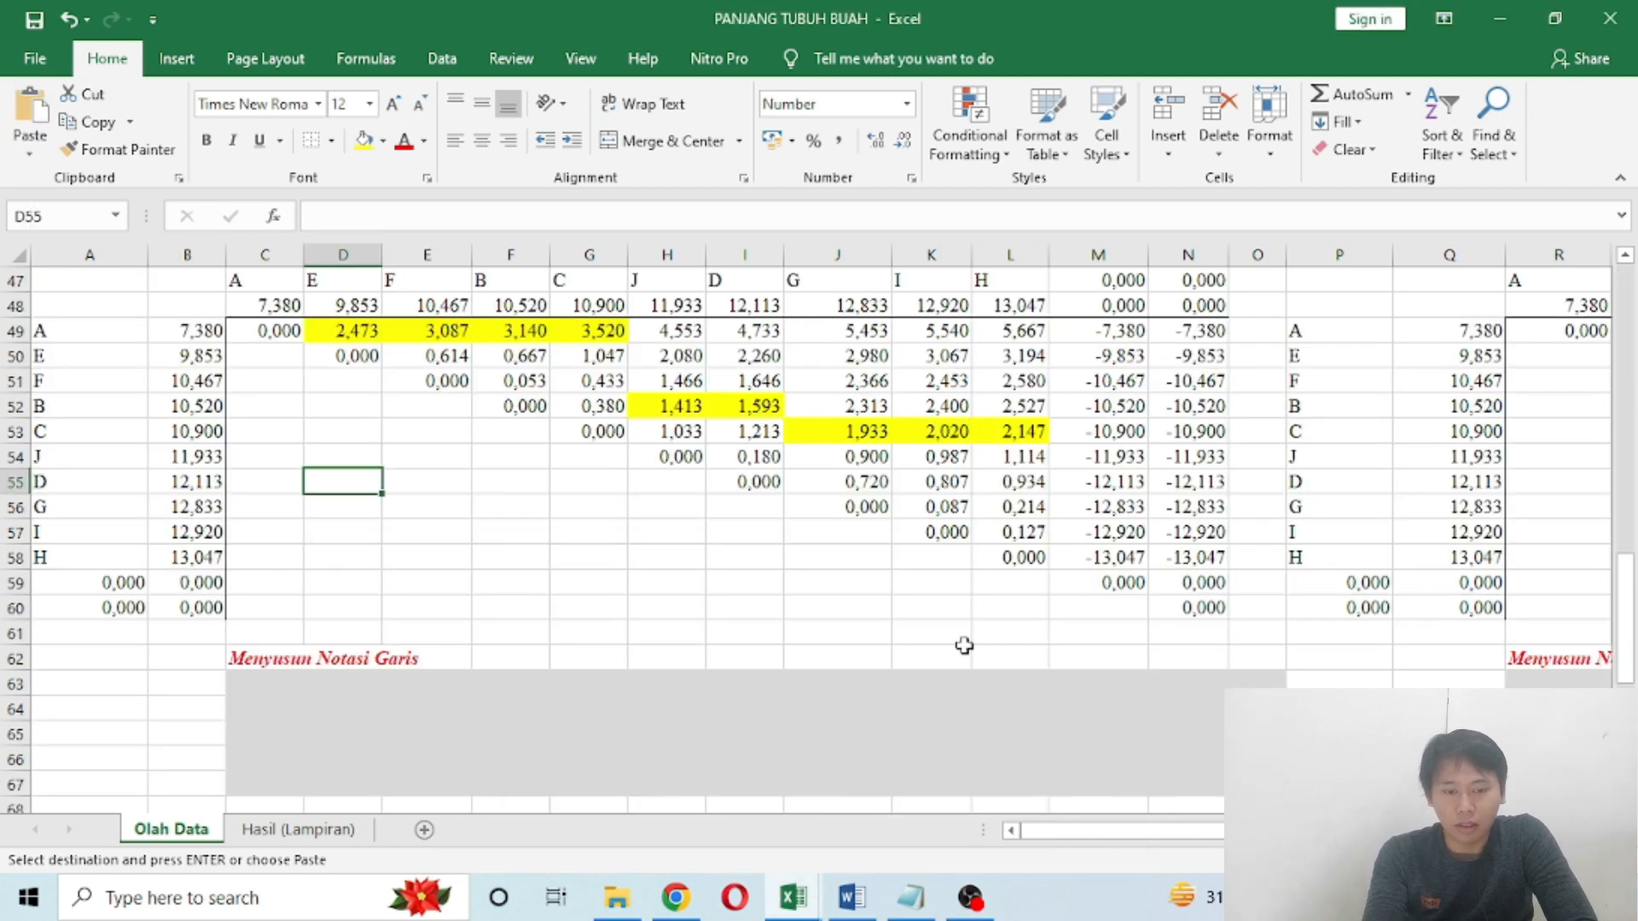
pyautogui.click(1012, 587)
pyautogui.press('Up')
pyautogui.press('Up')
pyautogui.press('Up')
pyautogui.press('Up')
pyautogui.press('Up')
pyautogui.press('Up')
pyautogui.press('Up')
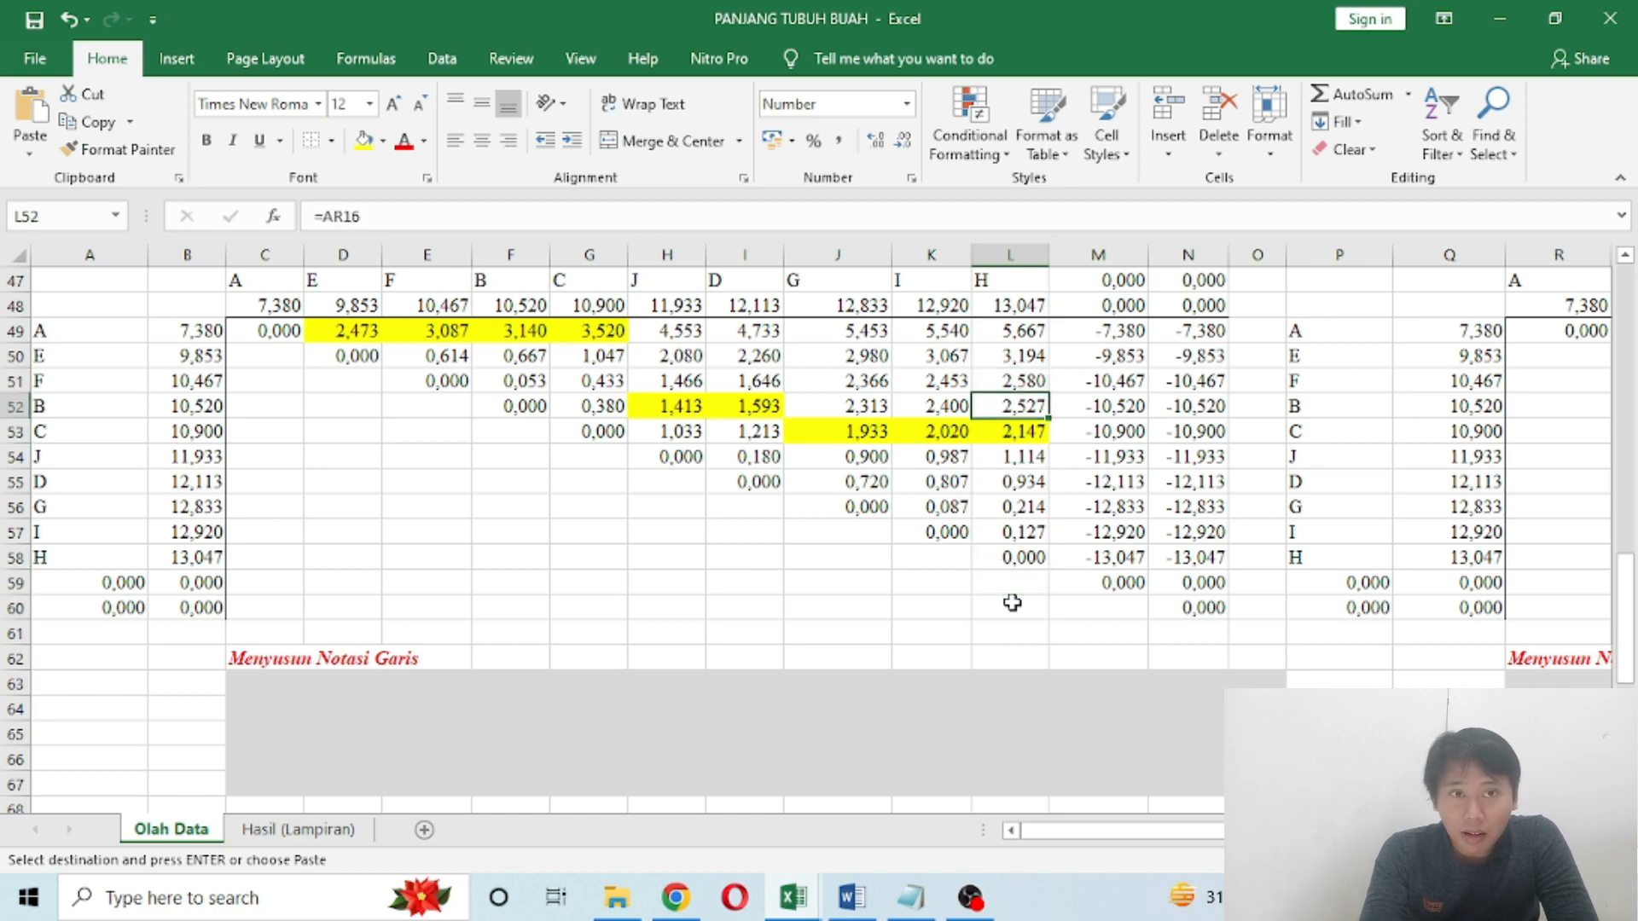
pyautogui.press('Down')
pyautogui.press('Left')
pyautogui.press('Left')
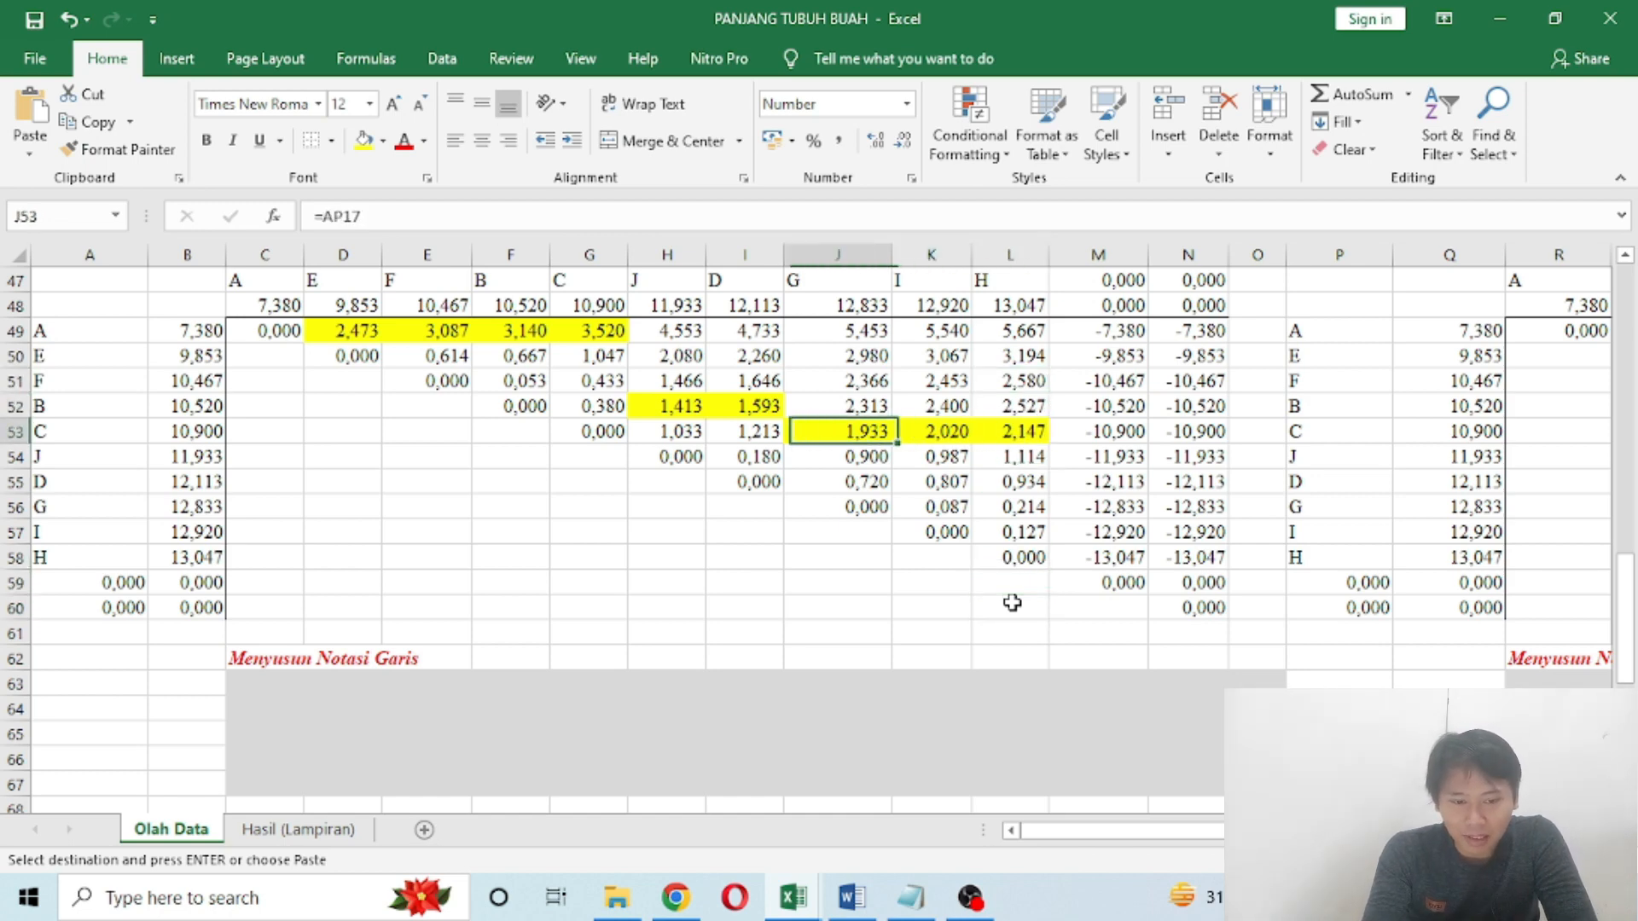
# Step: Follow treatment H's column from its heading in L47 down to row 67 of the Menyusun Notasi Garis area
pyautogui.press('Right')
pyautogui.press('Right')
pyautogui.press('Up')
pyautogui.press('Up')
pyautogui.press('Up')
pyautogui.press('Up')
pyautogui.press('Up')
pyautogui.press('Up')
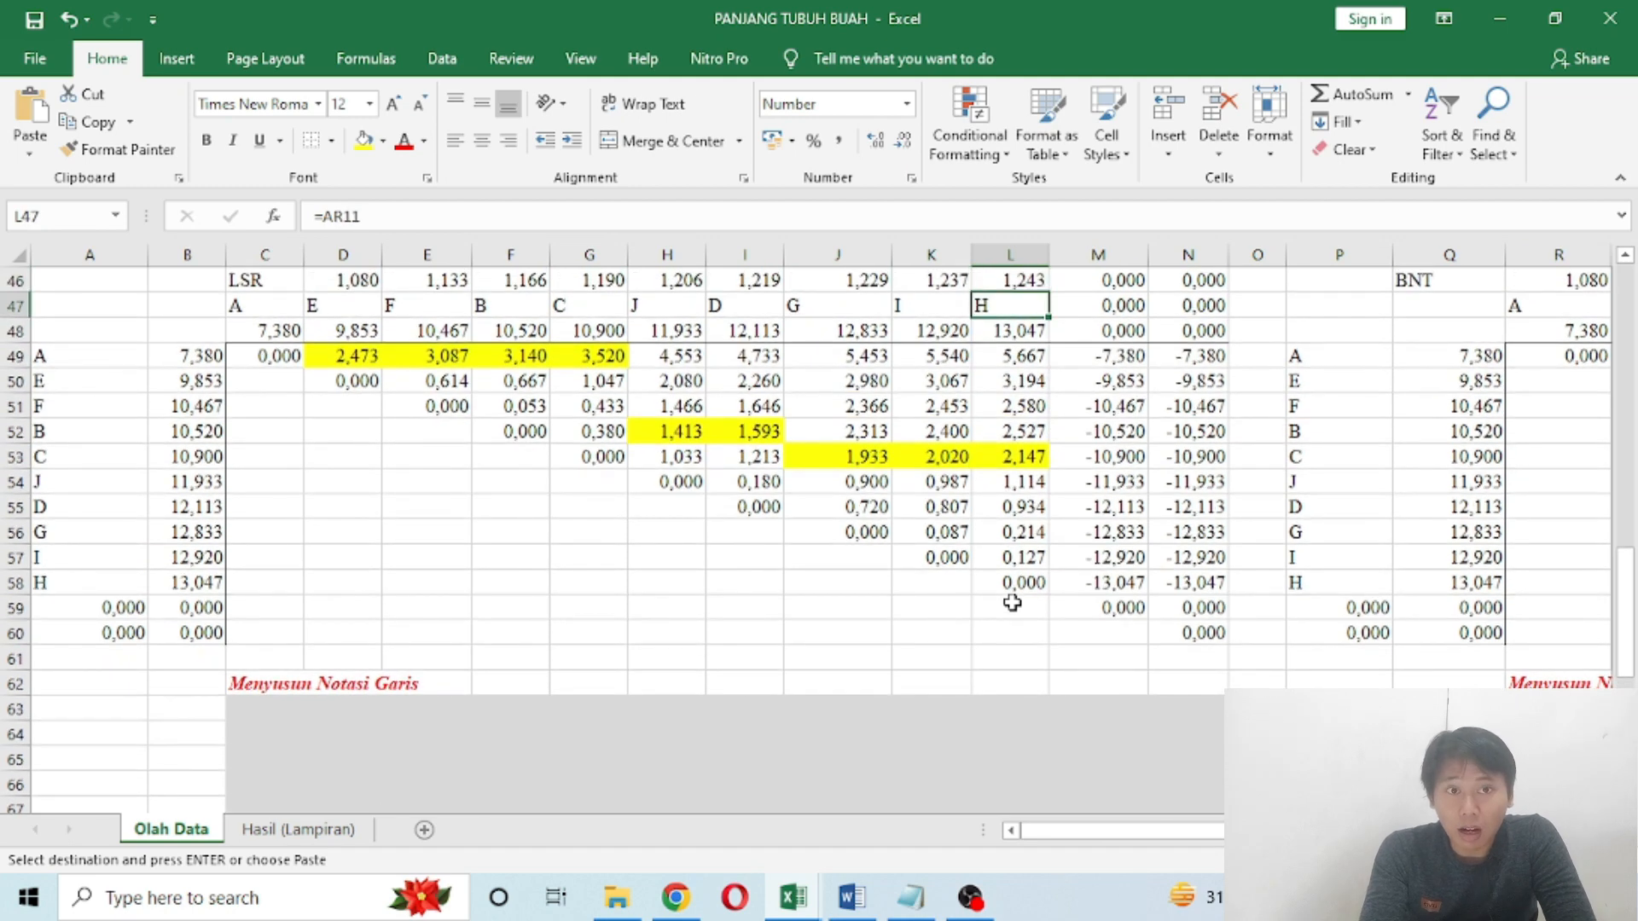
pyautogui.press('Down')
pyautogui.press('Down')
pyautogui.press('Down')
pyautogui.press('Down')
pyautogui.press('Down')
pyautogui.press('Down')
pyautogui.press('Down')
pyautogui.press('Down')
pyautogui.press('Down')
pyautogui.press('Down')
pyautogui.press('Down')
pyautogui.press('Down')
pyautogui.press('Down')
pyautogui.press('Down')
pyautogui.press('Down')
pyautogui.press('Down')
pyautogui.press('Down')
pyautogui.press('Down')
pyautogui.press('Down')
pyautogui.press('Down')
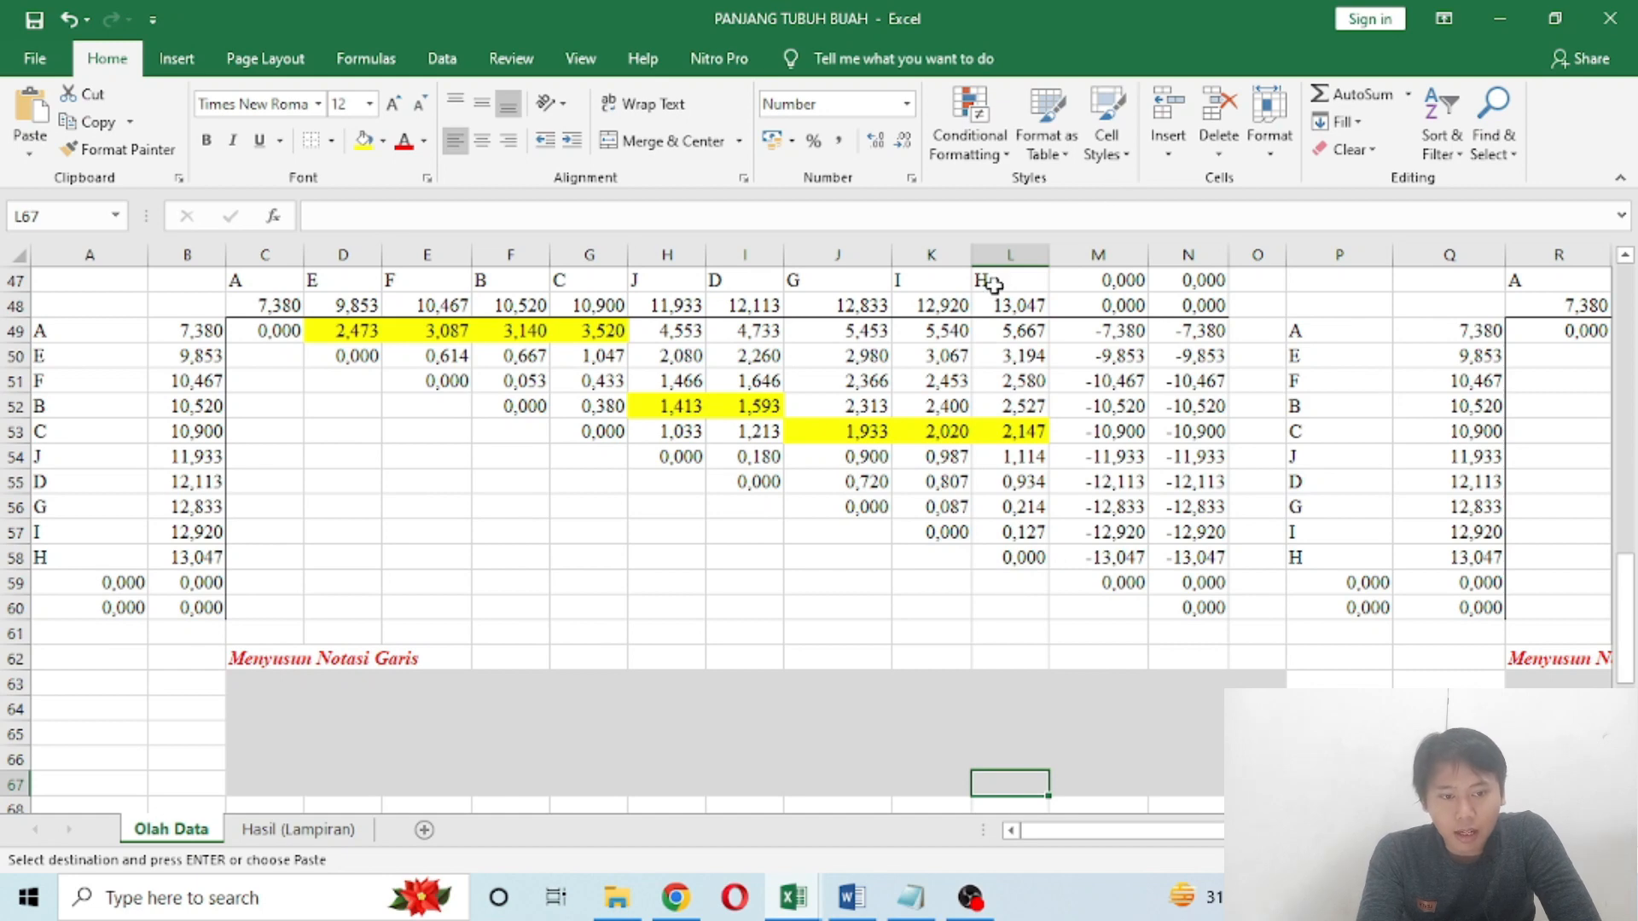
# Step: Compare treatment H with itself in L58 and add a bottom border to L67 as its line notation
pyautogui.click(994, 284)
pyautogui.click(70, 556)
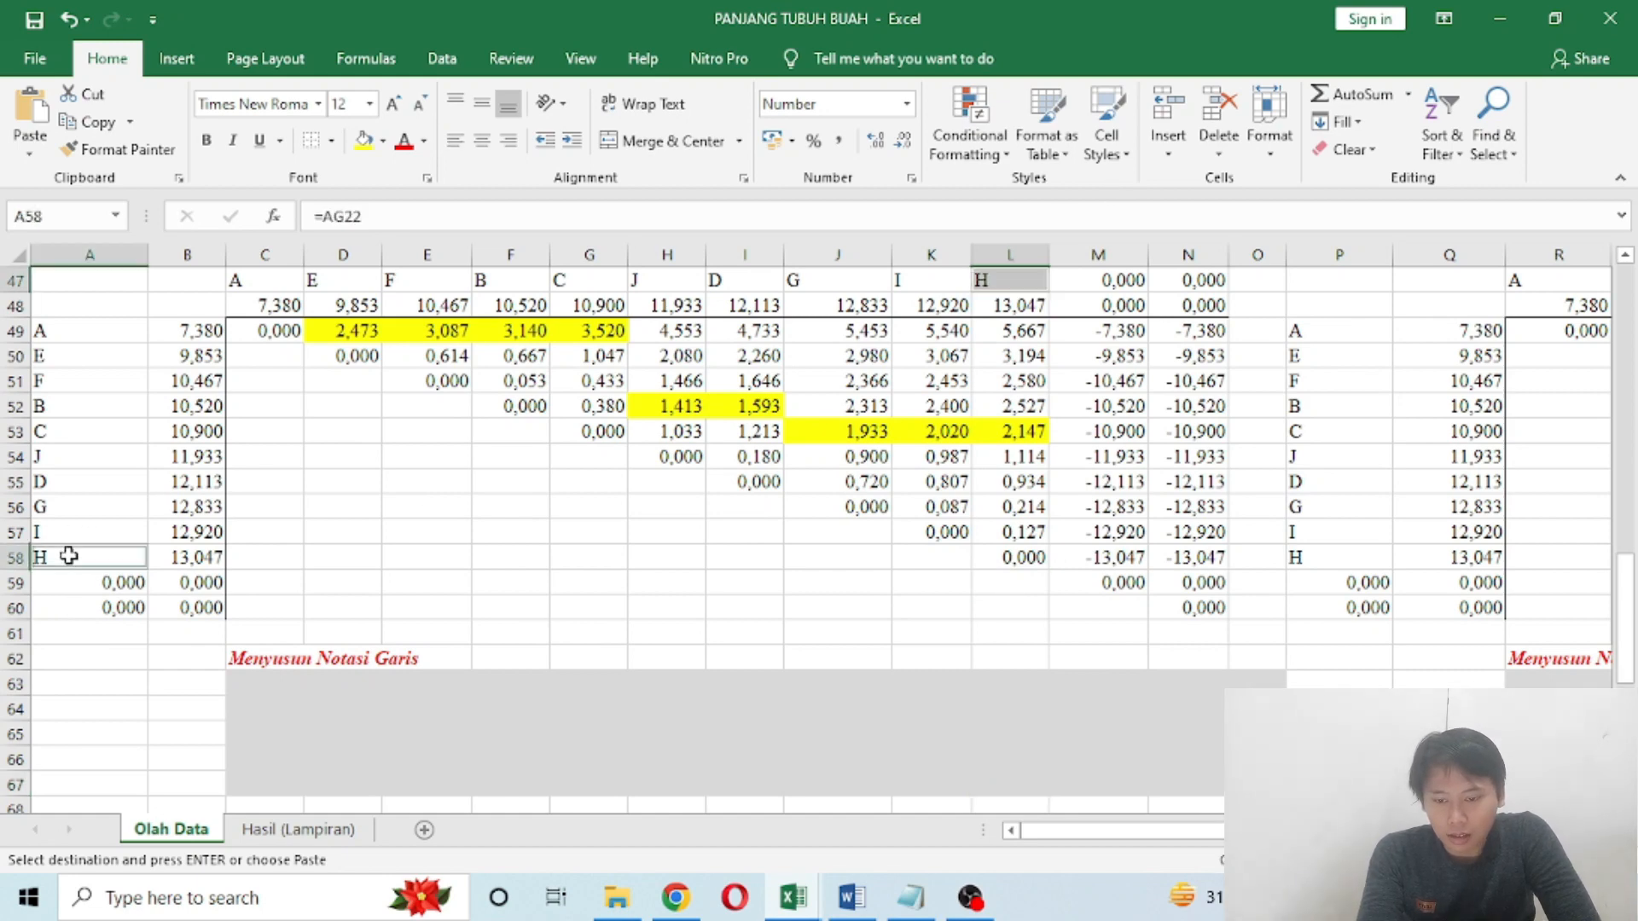
pyautogui.click(1033, 556)
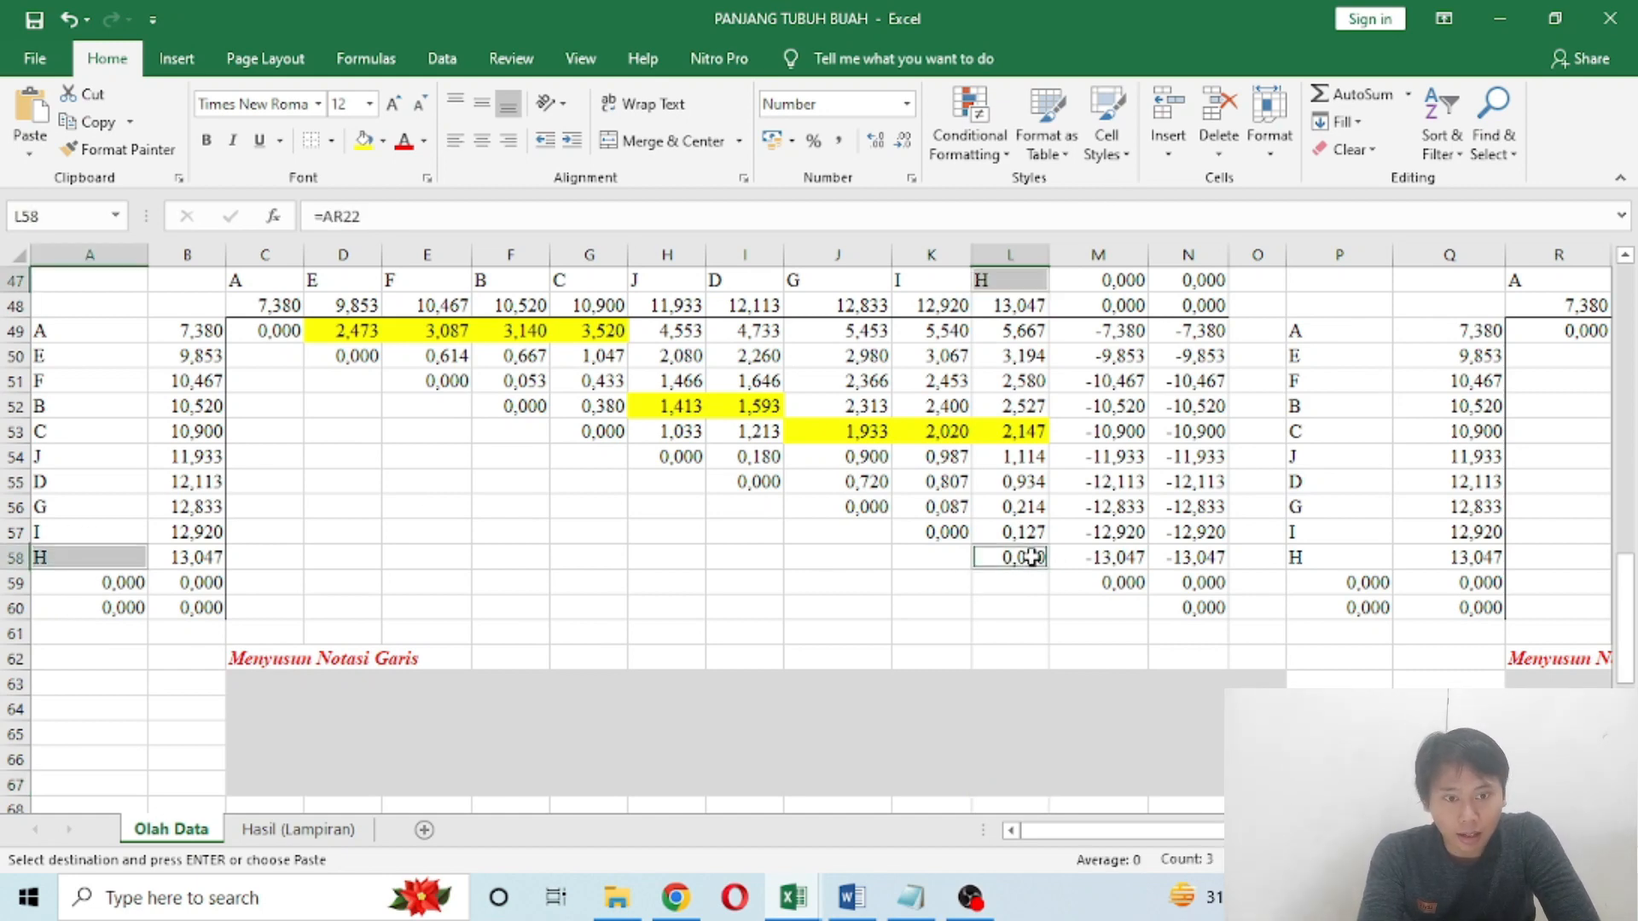
pyautogui.click(1013, 785)
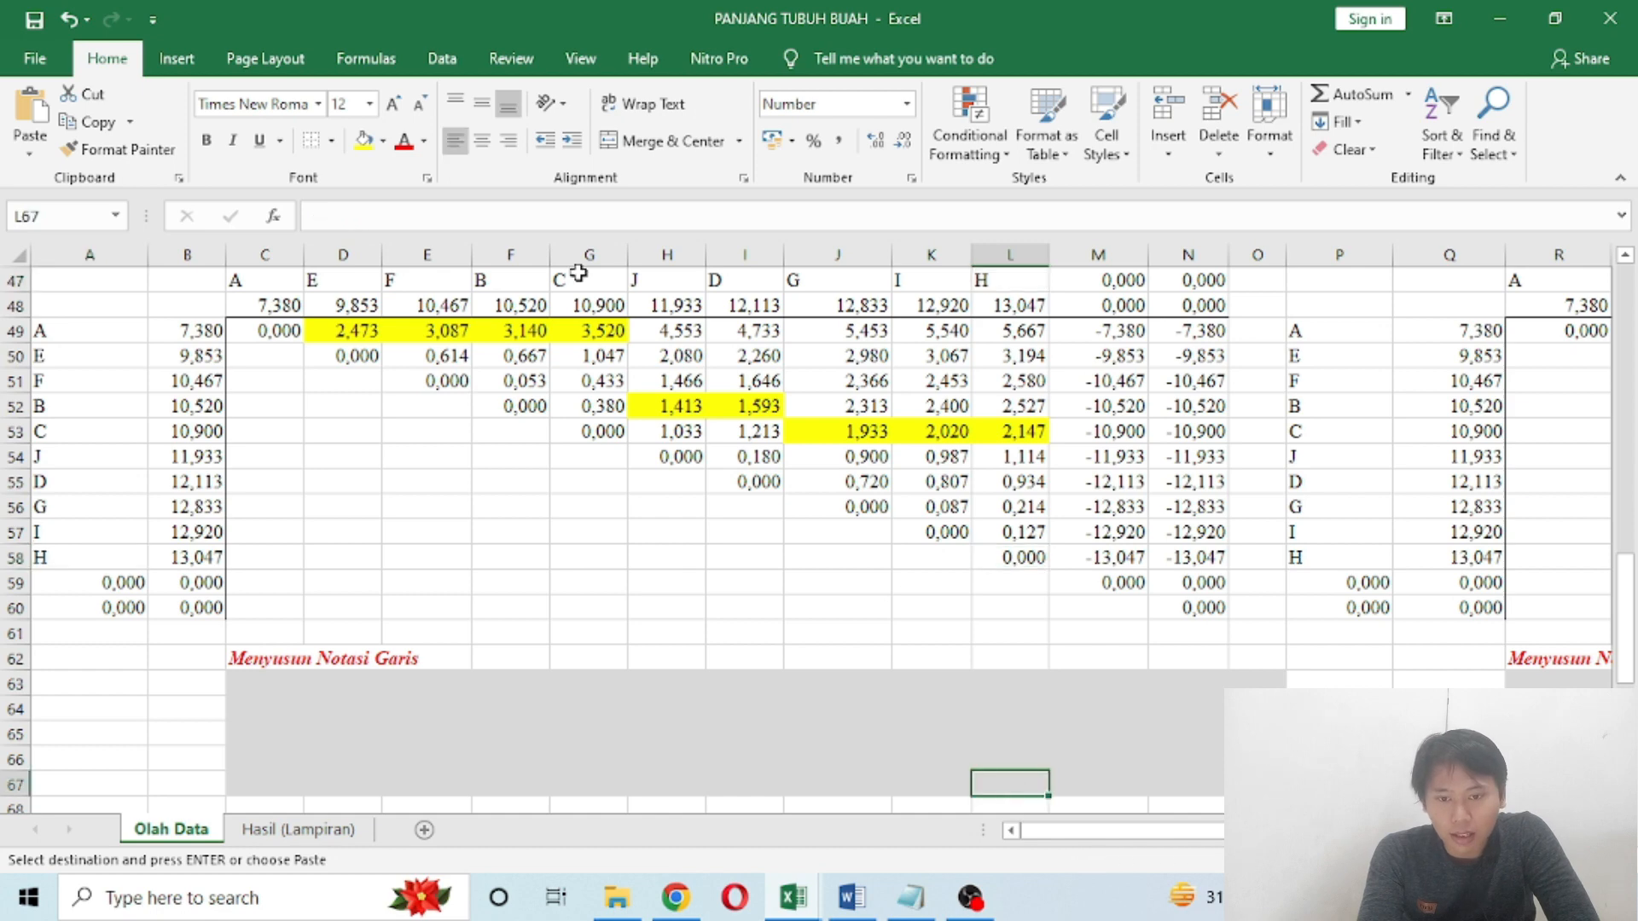
pyautogui.click(331, 141)
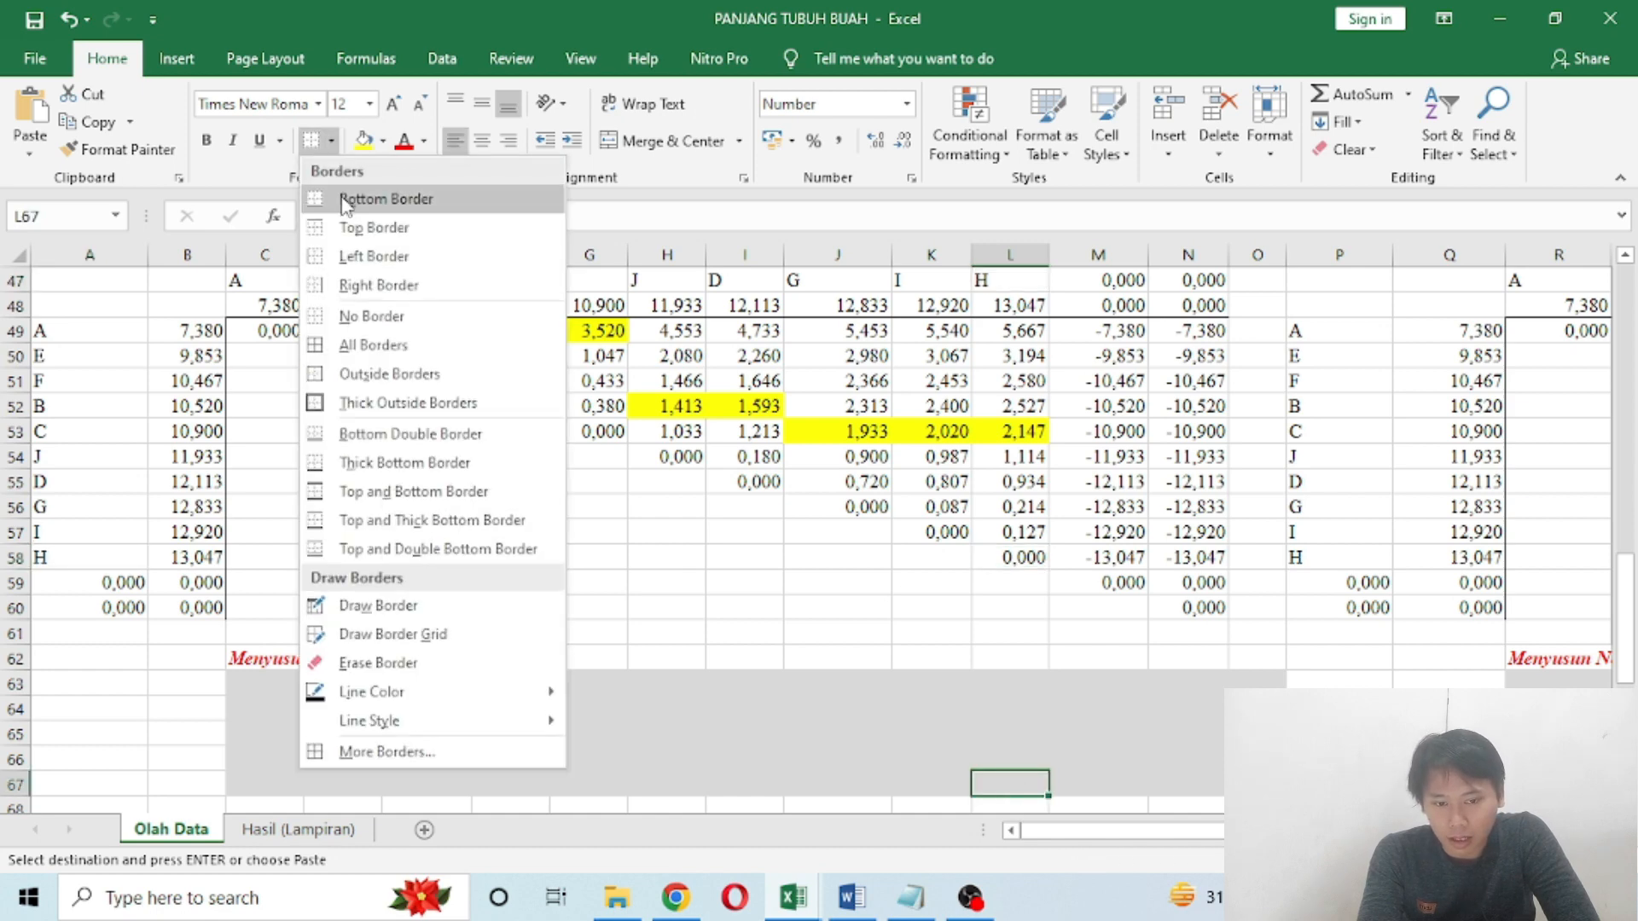
pyautogui.click(386, 199)
# Step: Compare treatments H and I in L57 and extend the line notation with a bottom border on K67
pyautogui.click(1020, 278)
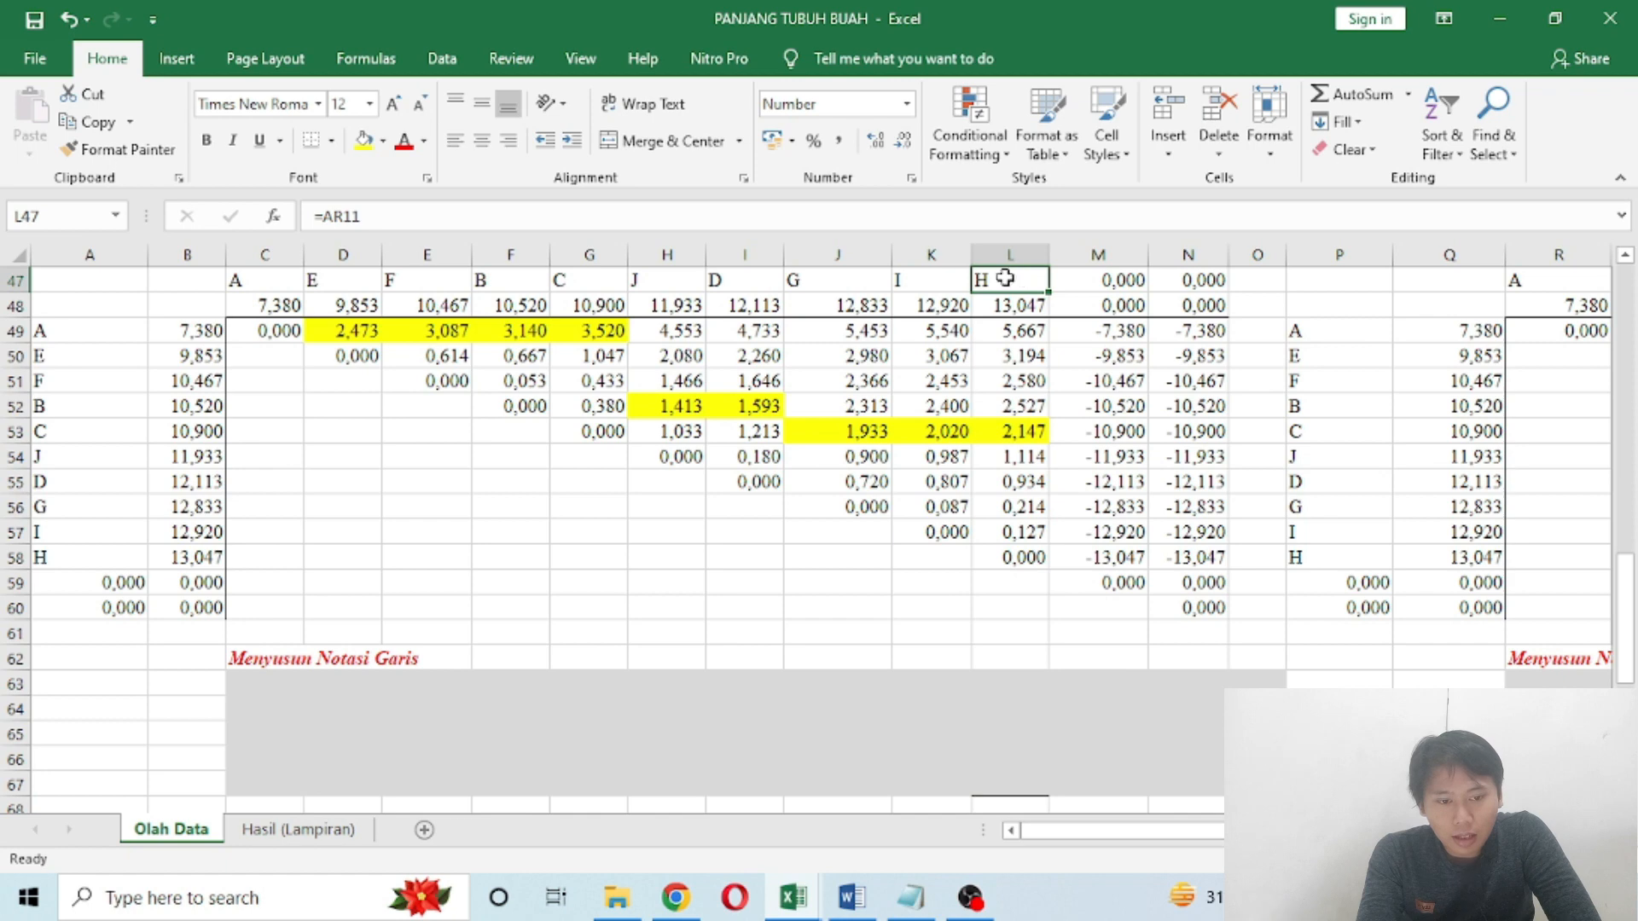
pyautogui.click(930, 281)
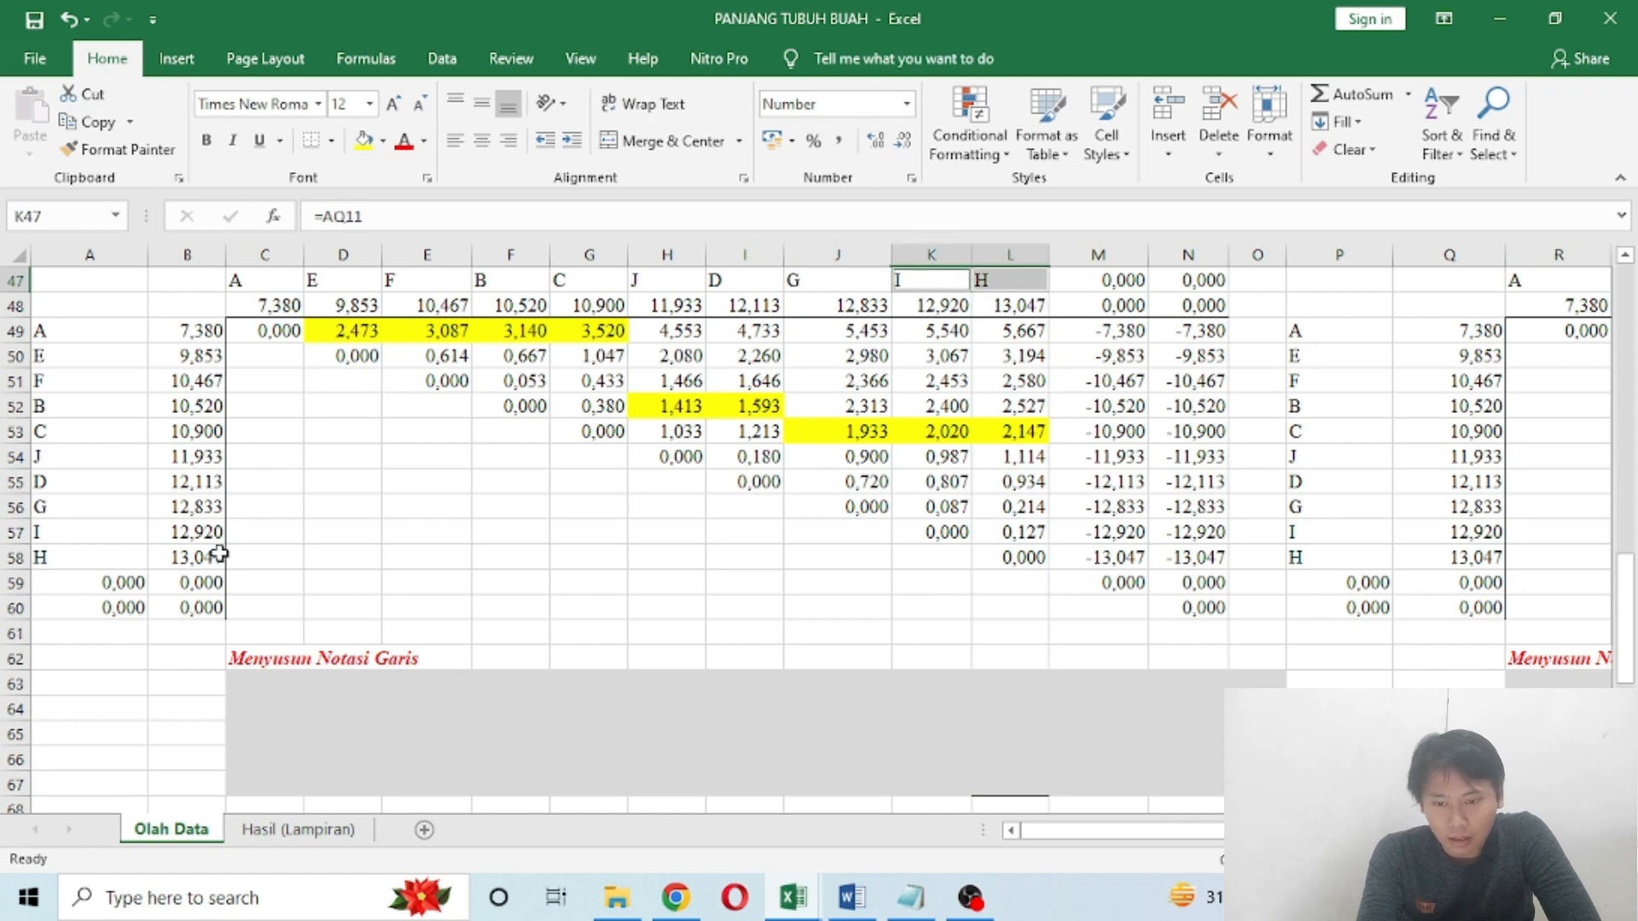
pyautogui.click(98, 530)
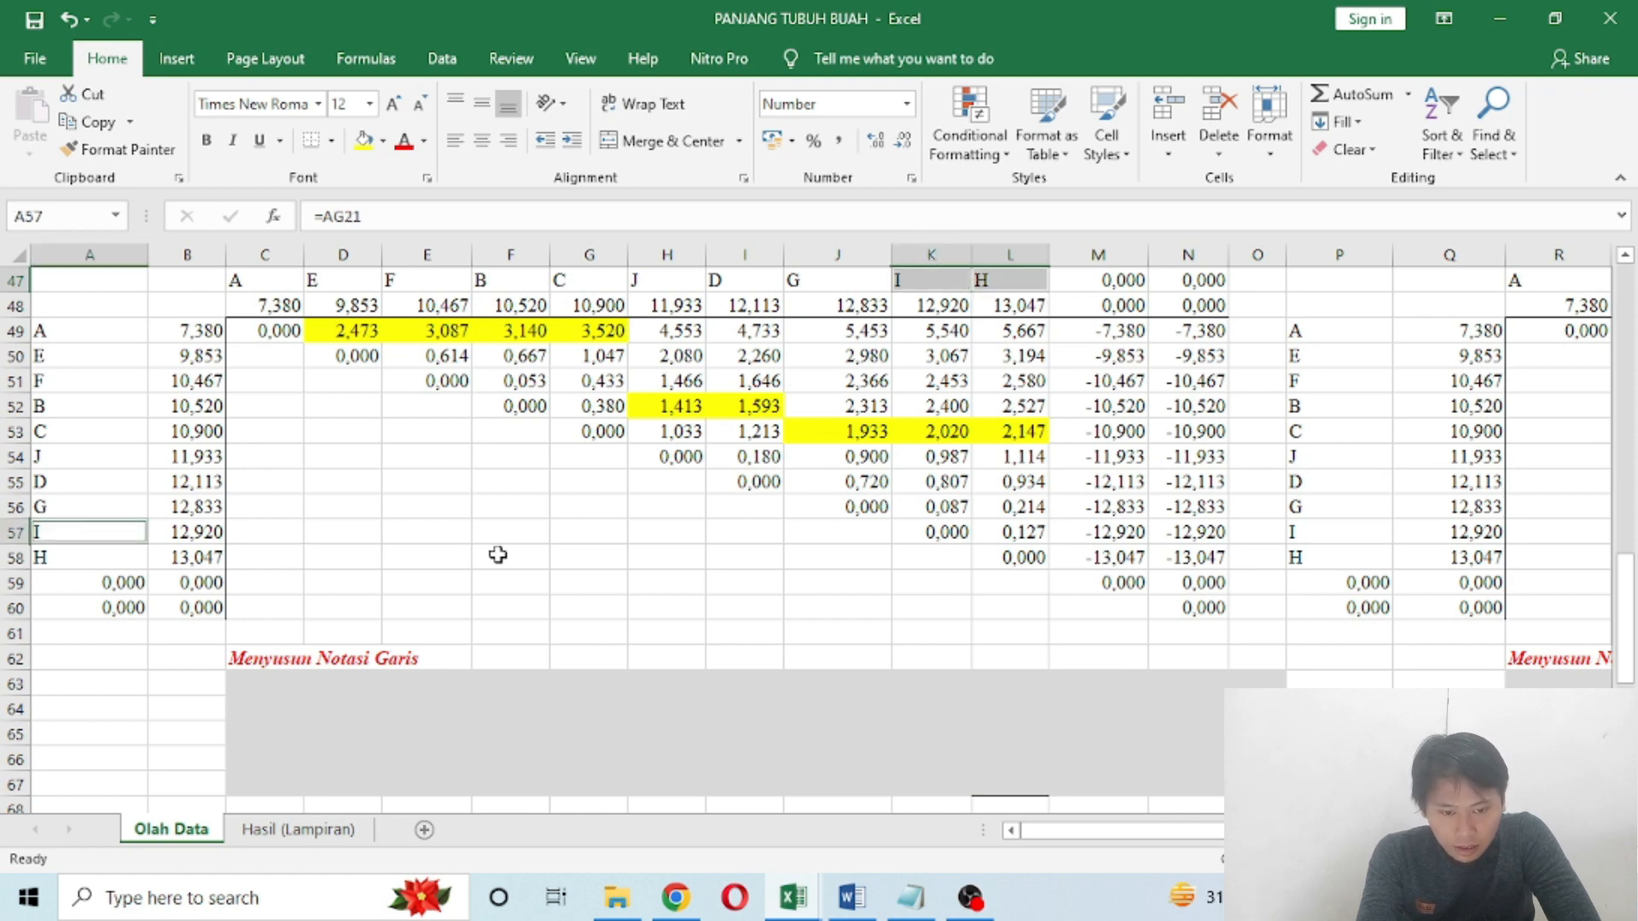
pyautogui.keyDown('ctrl'); pyautogui.click(1029, 532); pyautogui.keyUp('ctrl')
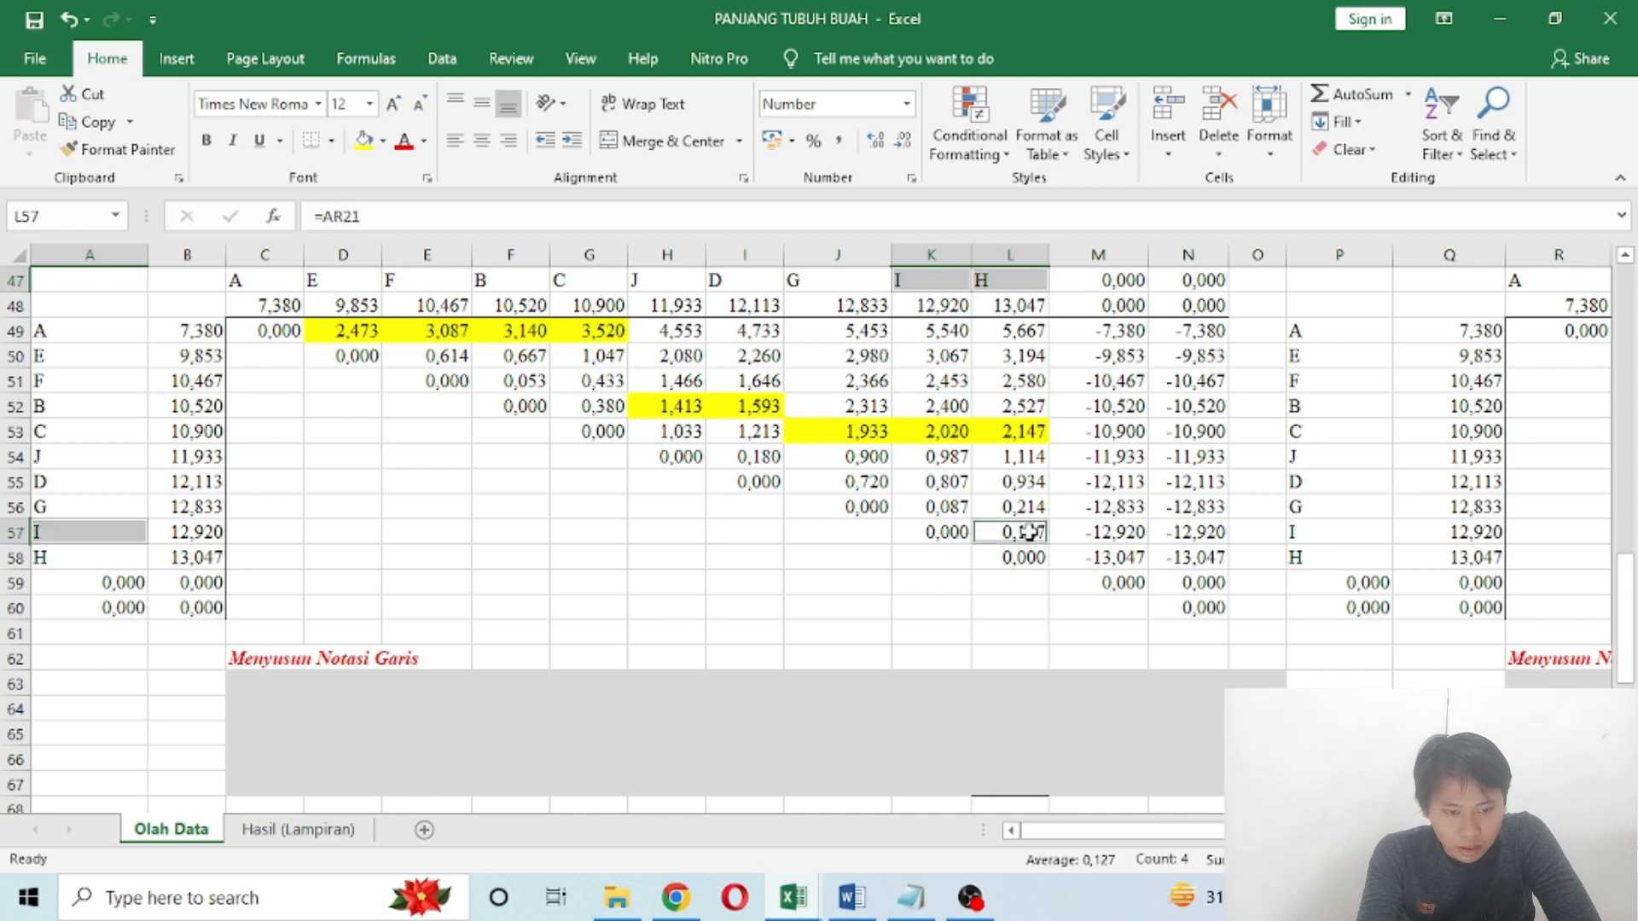
pyautogui.click(949, 783)
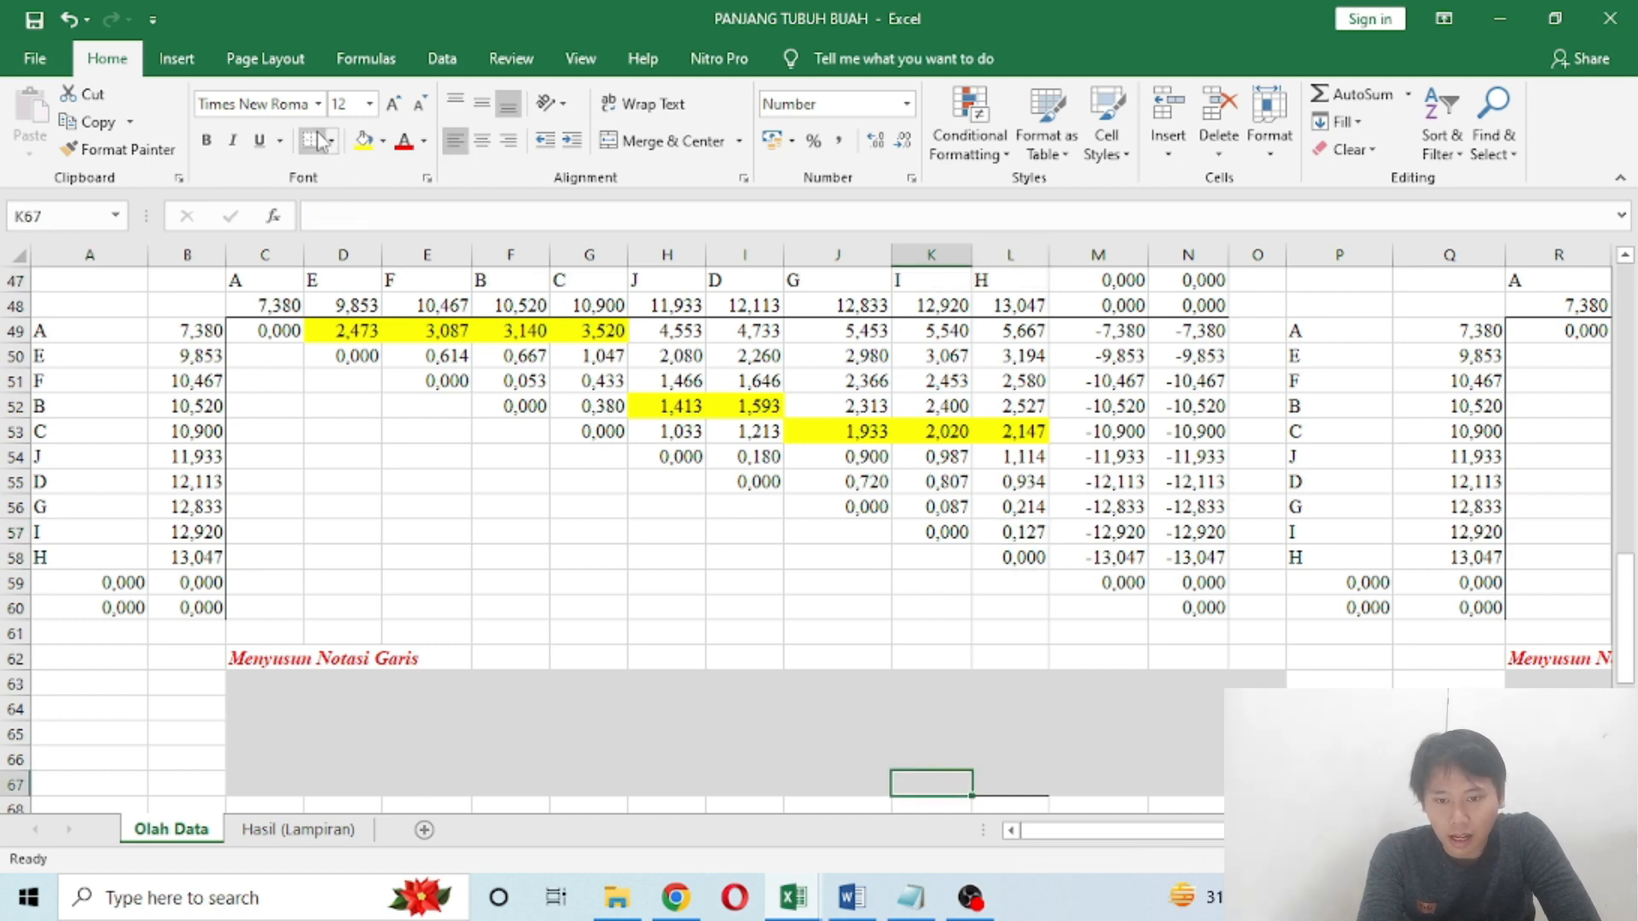
pyautogui.click(965, 686)
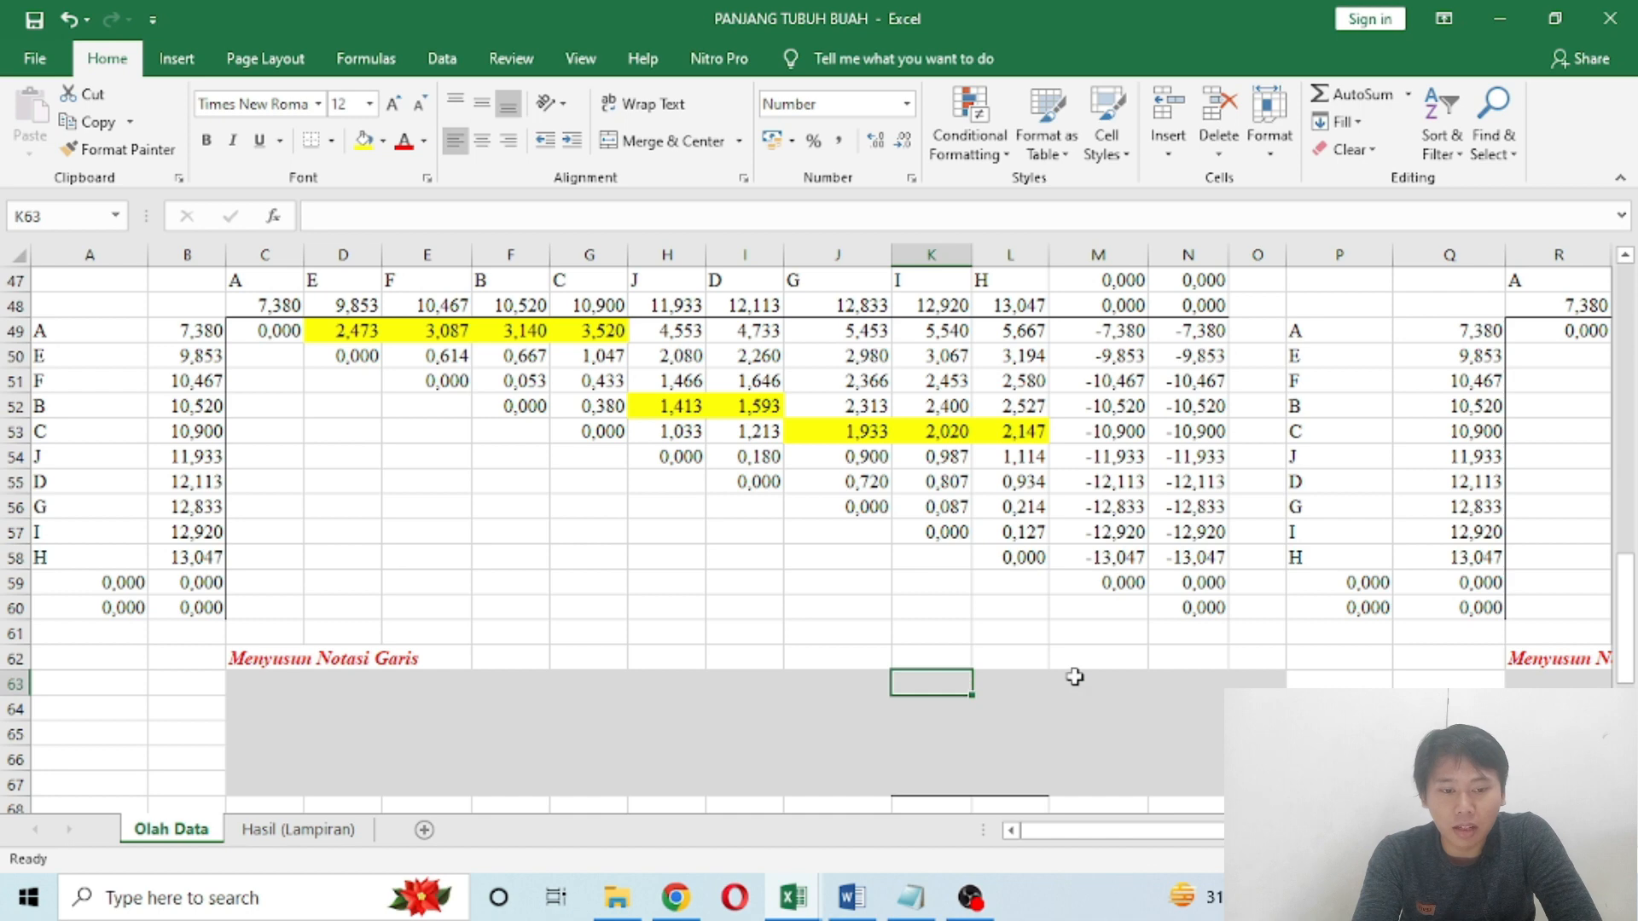
# Step: Check treatment H against C in L53 and select the block from H back to J, down to row 67
pyautogui.click(1028, 285)
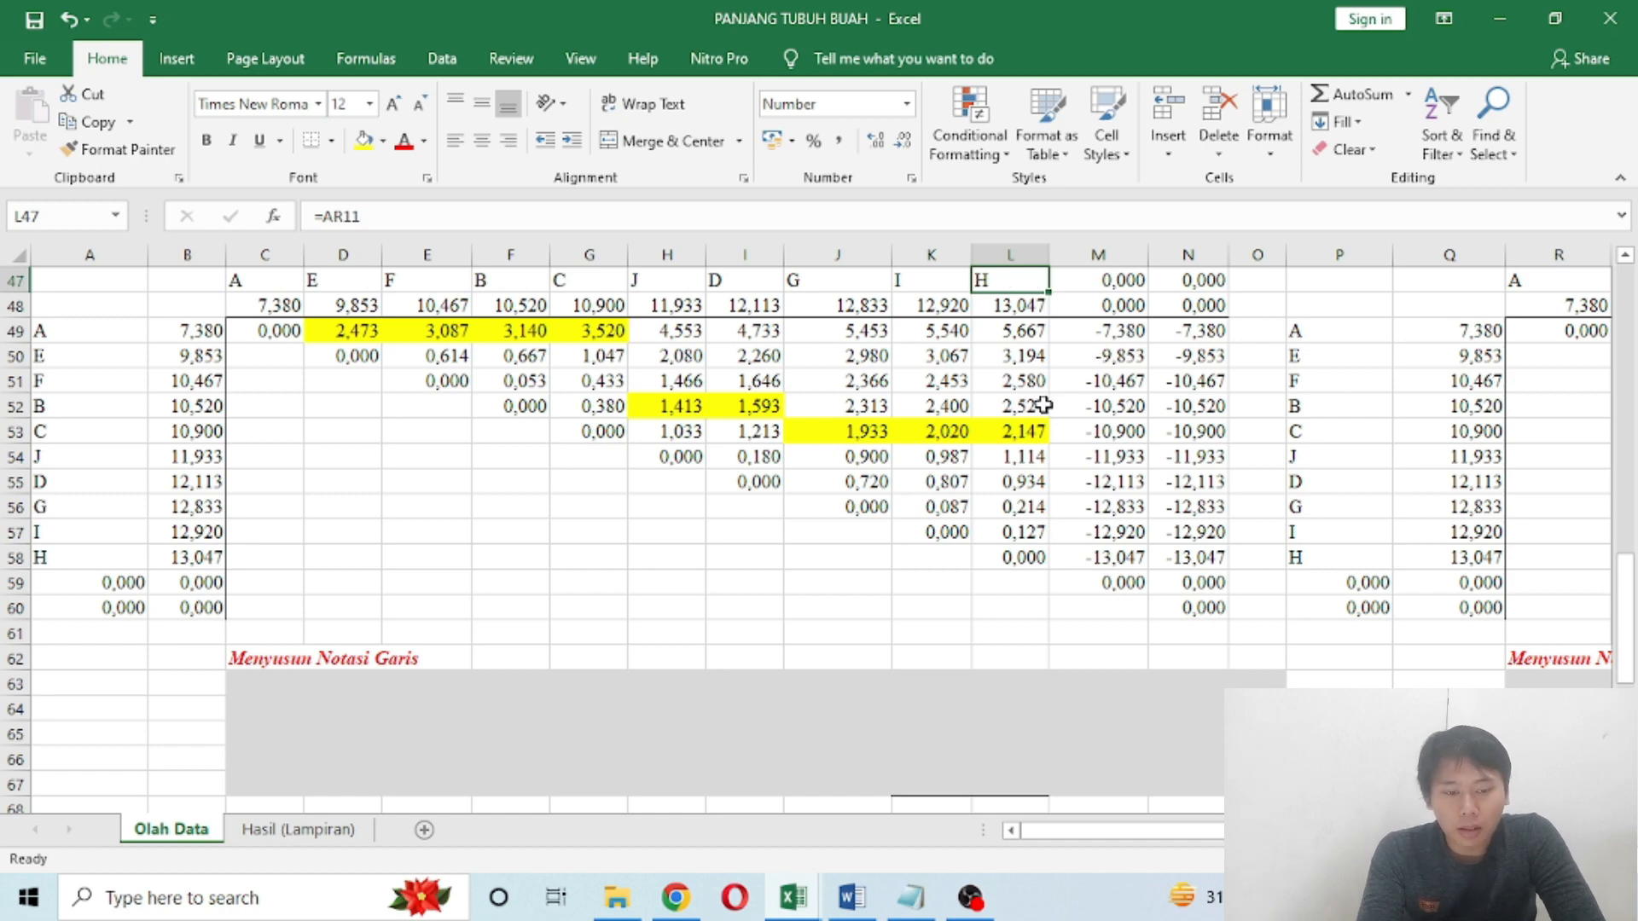
pyautogui.click(1029, 431)
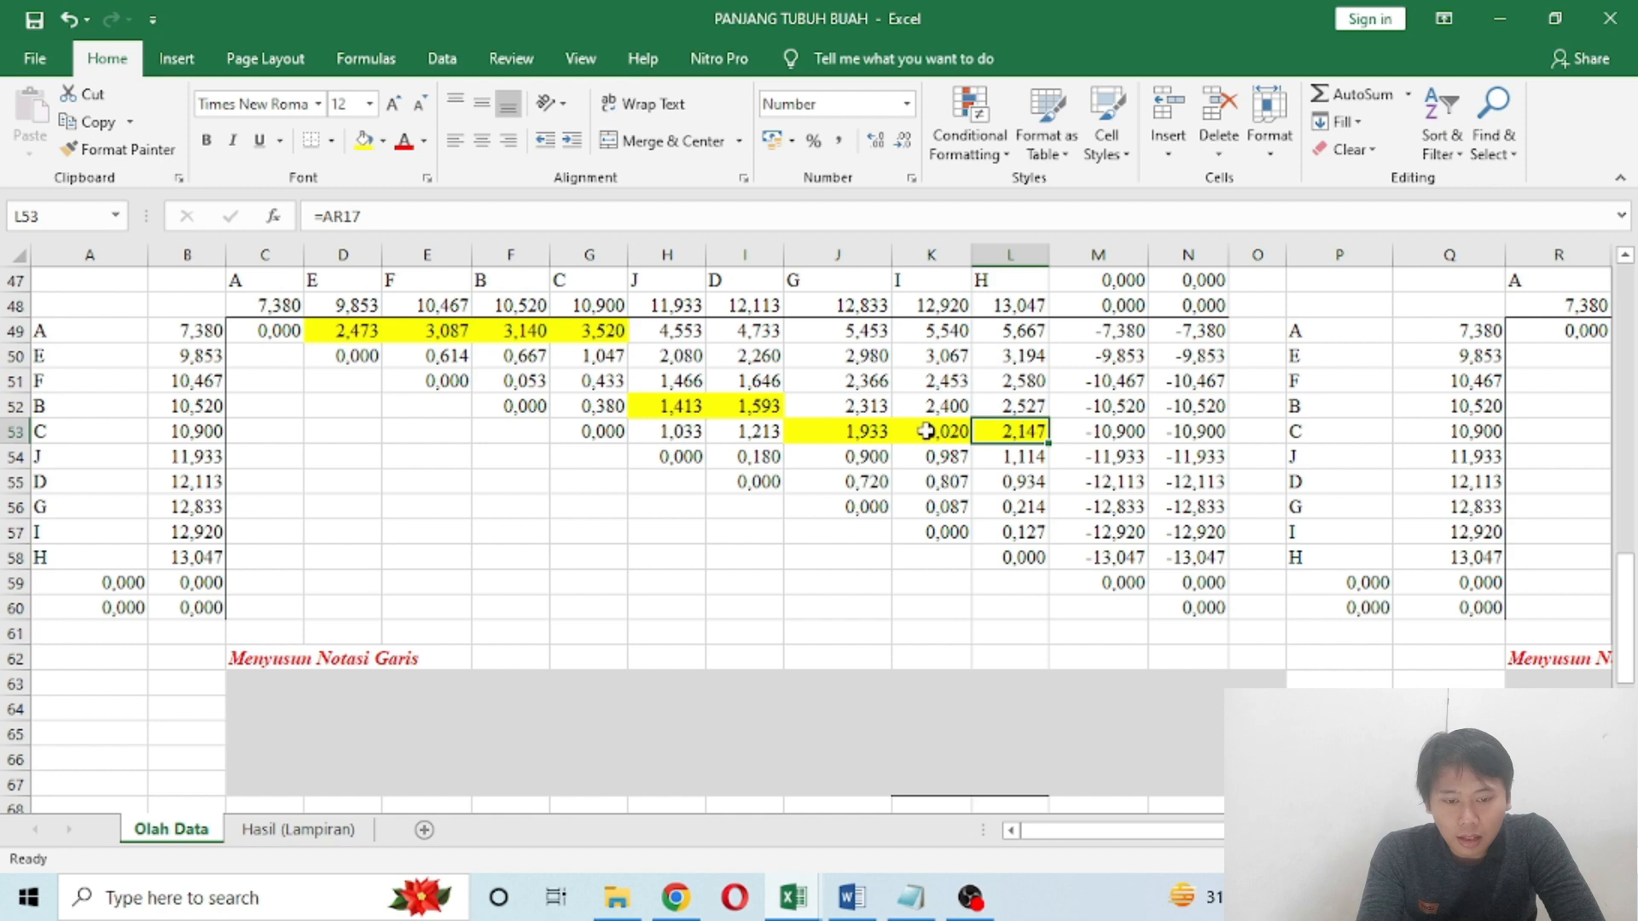
pyautogui.click(91, 427)
pyautogui.moveTo(1004, 281); pyautogui.dragTo(622, 772)
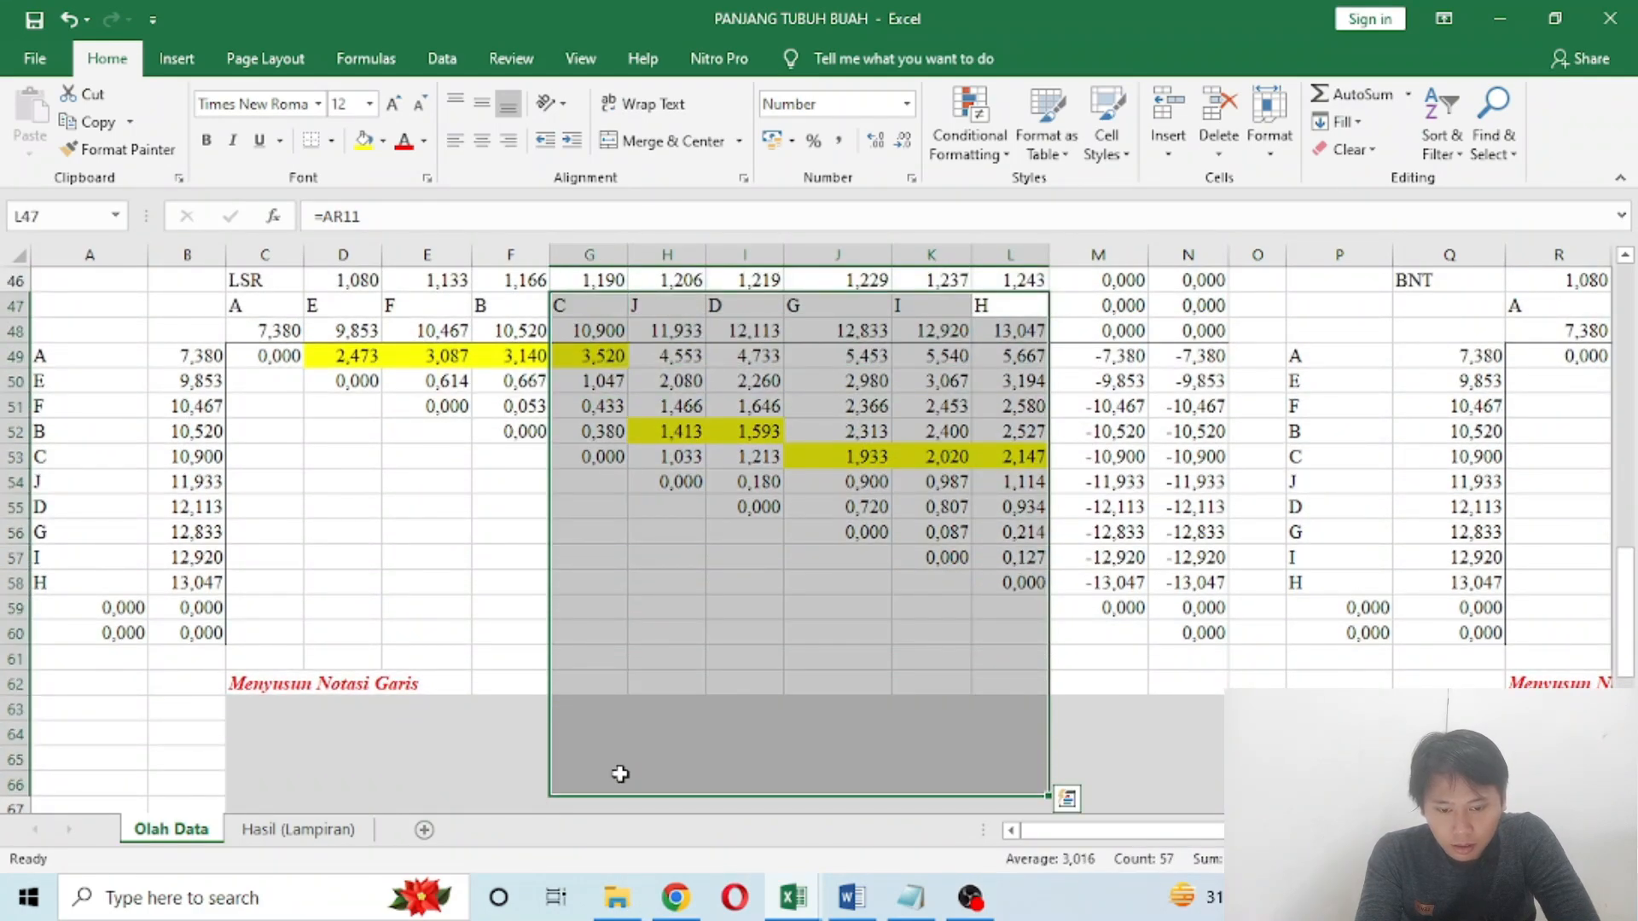
pyautogui.scroll(-1, 620, 774)
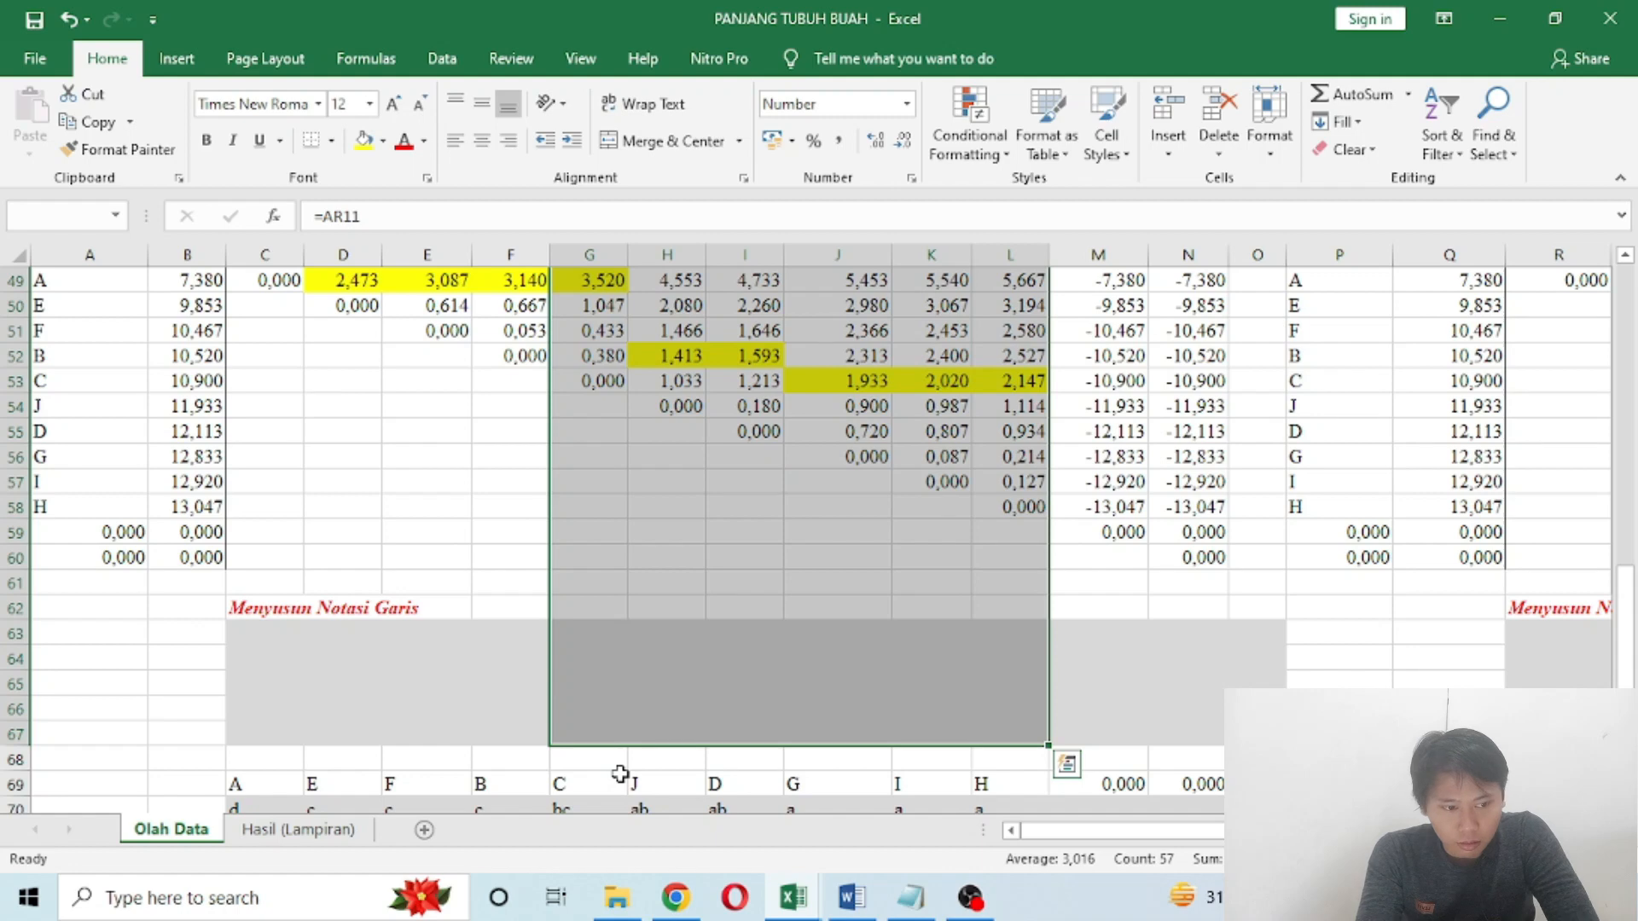
pyautogui.click(1625, 258)
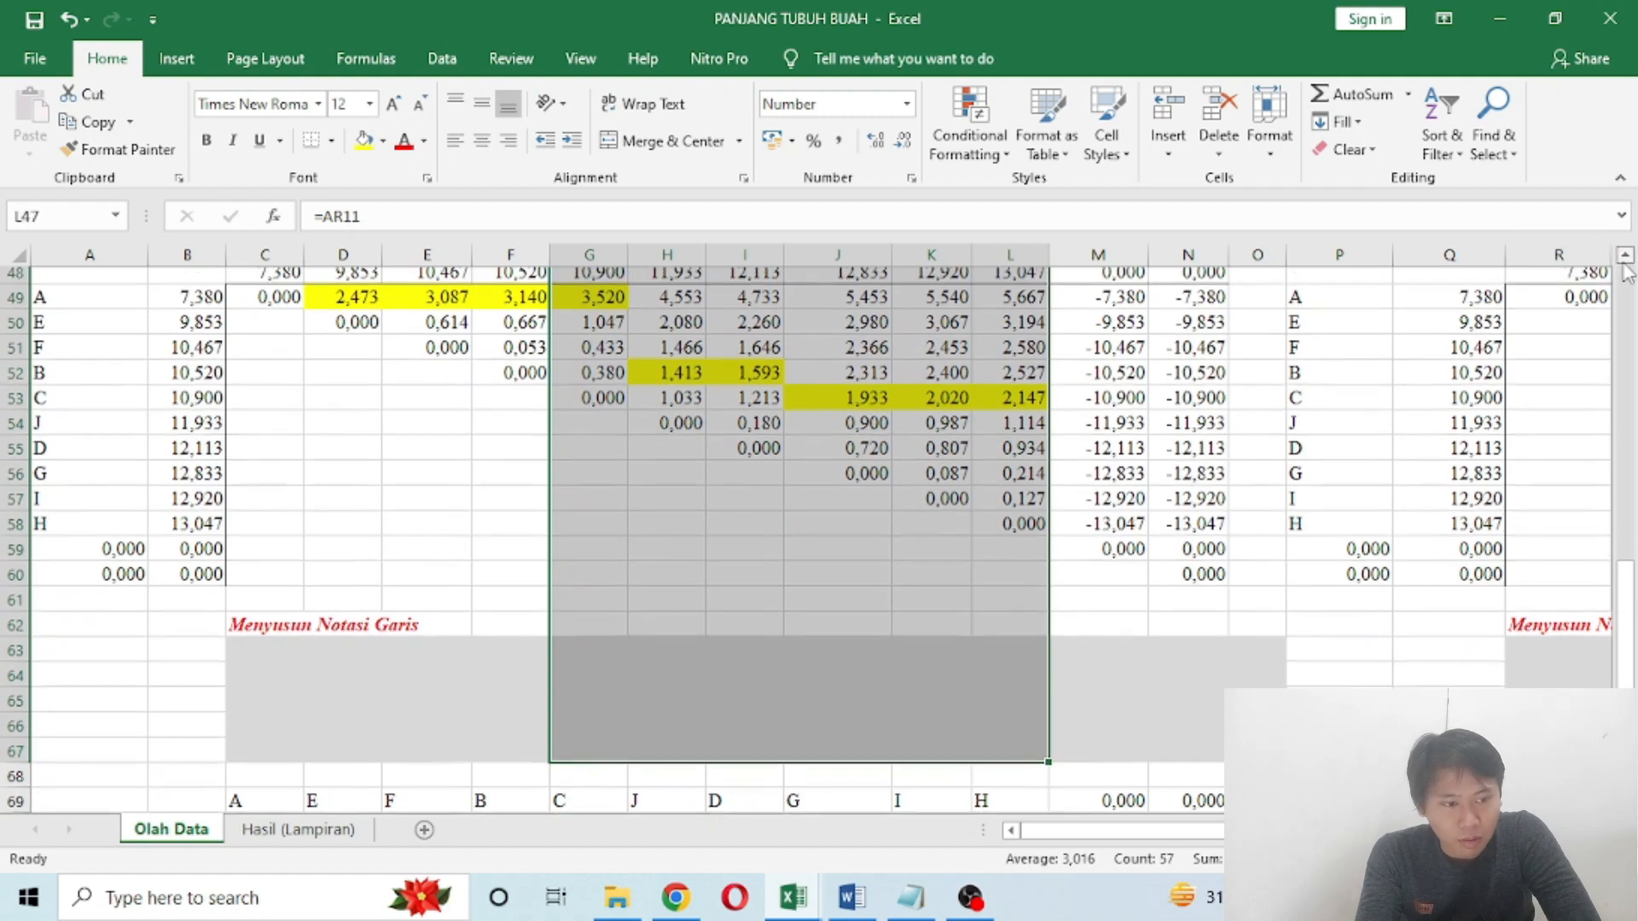
pyautogui.click(1625, 257)
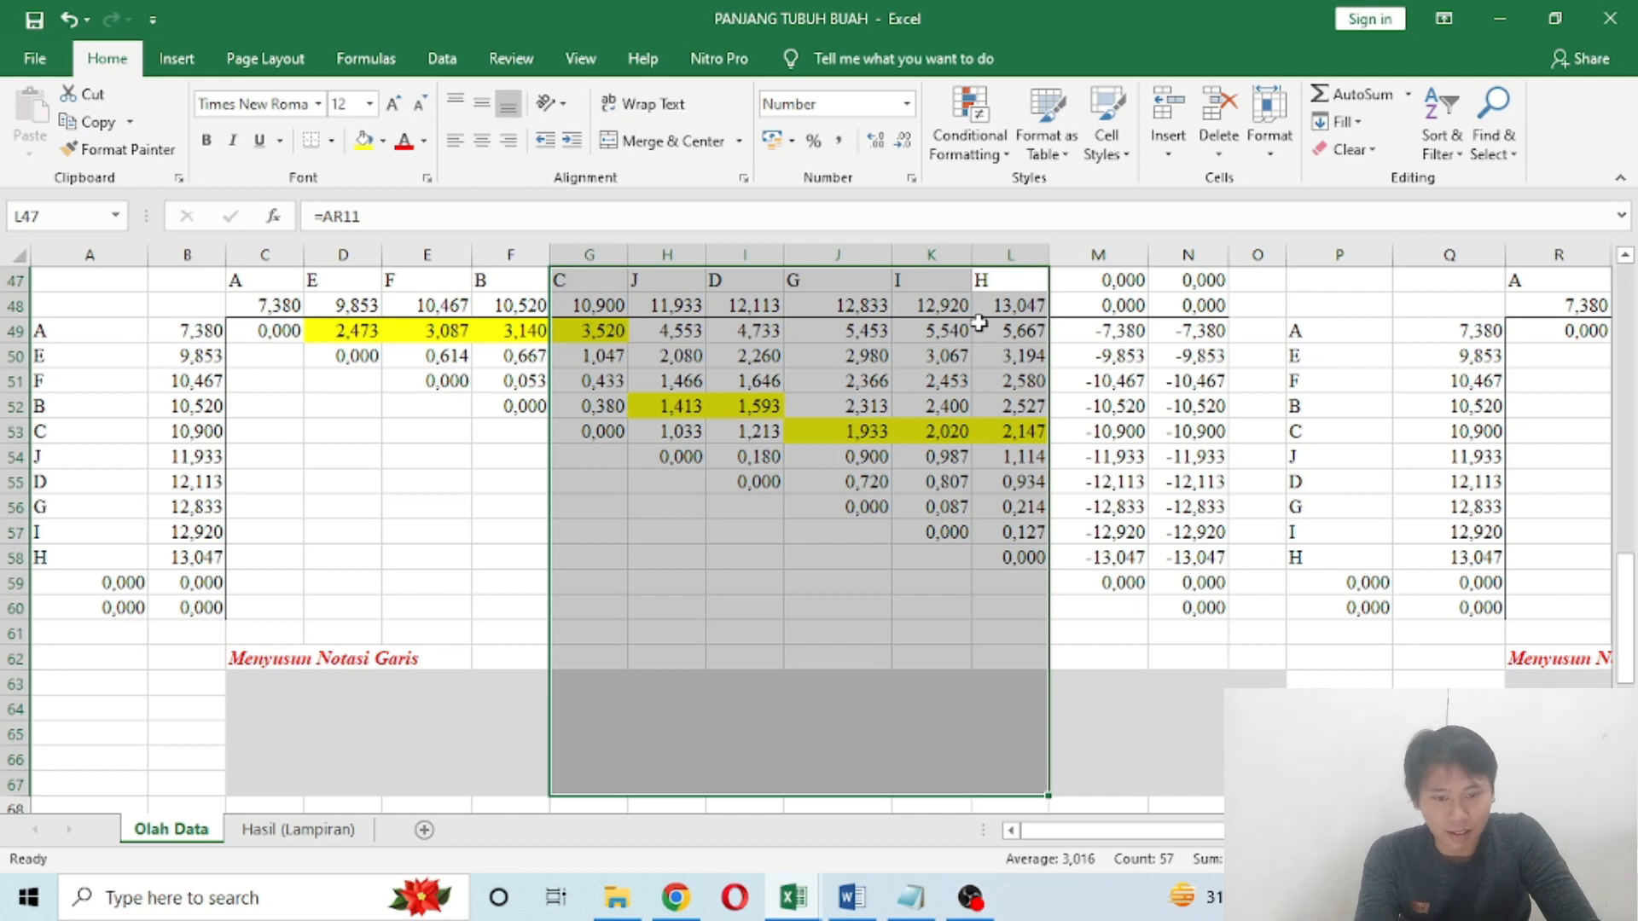
pyautogui.hotkey('shift', 'Right')
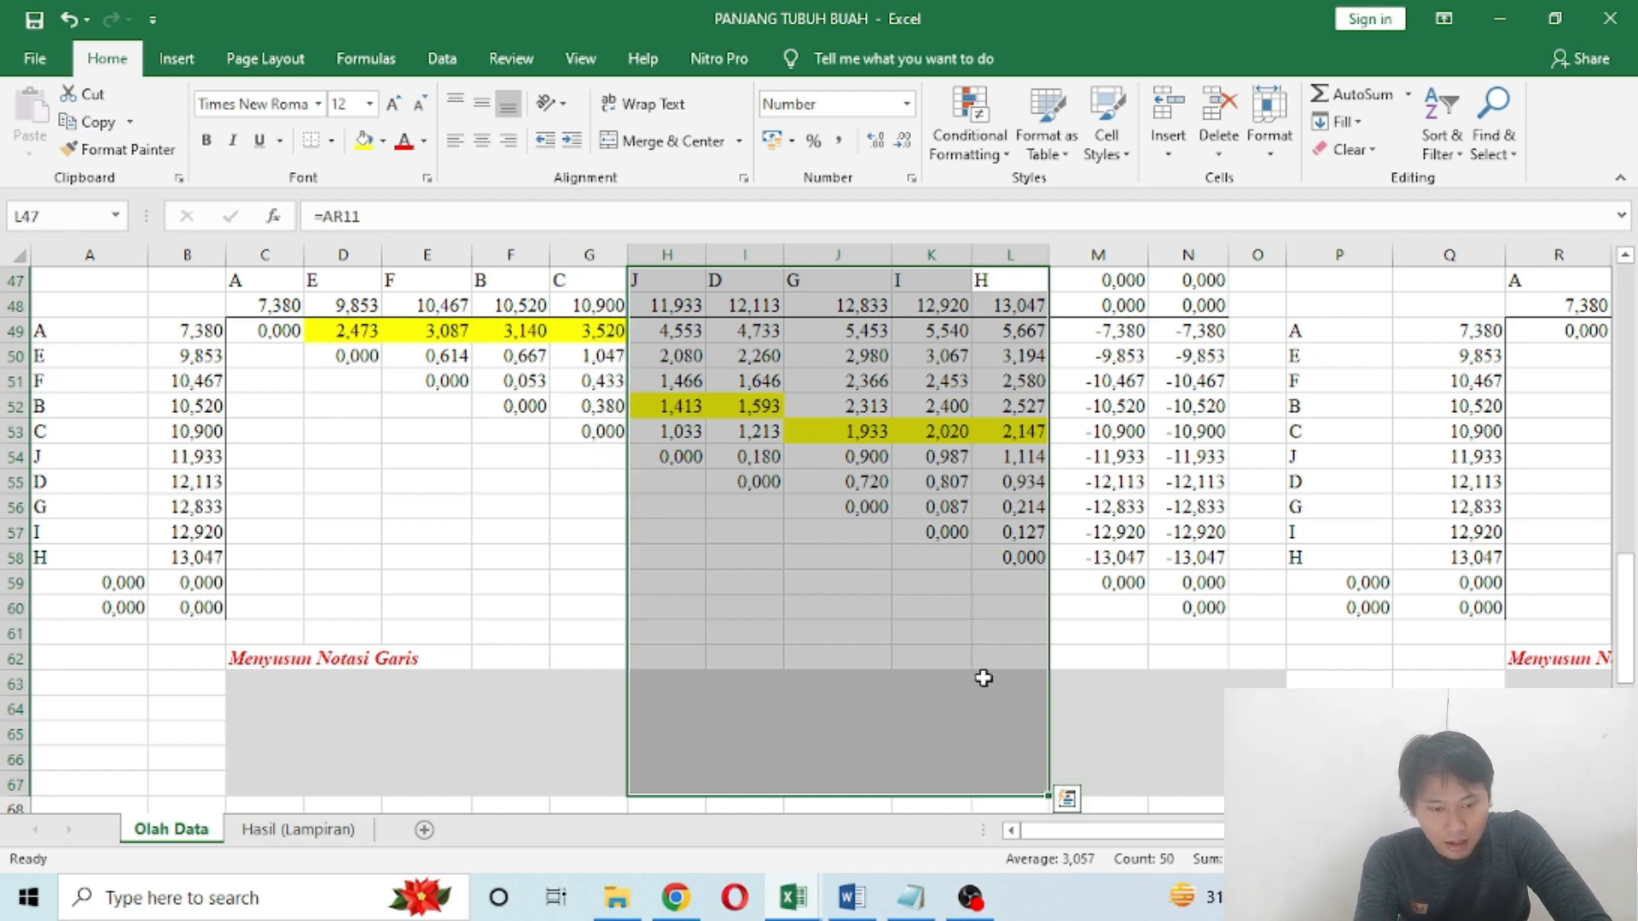
# Step: Extend the first notation line from treatment H to J with a bottom border on H67:L67
pyautogui.click(1031, 791)
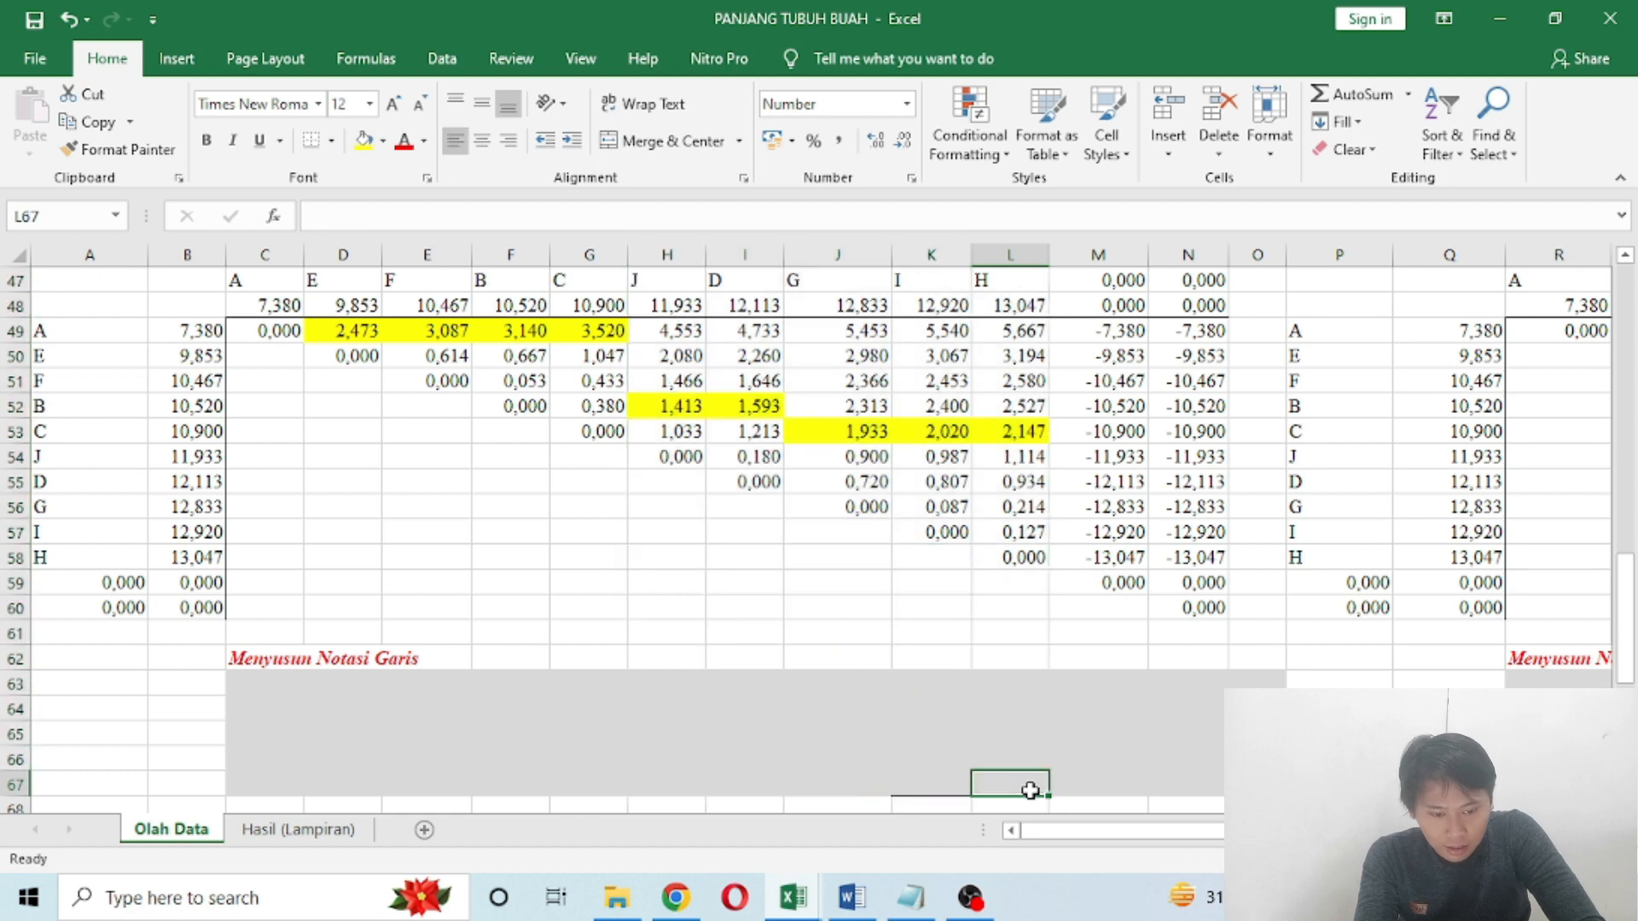
pyautogui.hotkey('shift', 'Left')
pyautogui.hotkey('shift', 'Left')
pyautogui.hotkey('shift', 'Left')
pyautogui.hotkey('shift', 'Left')
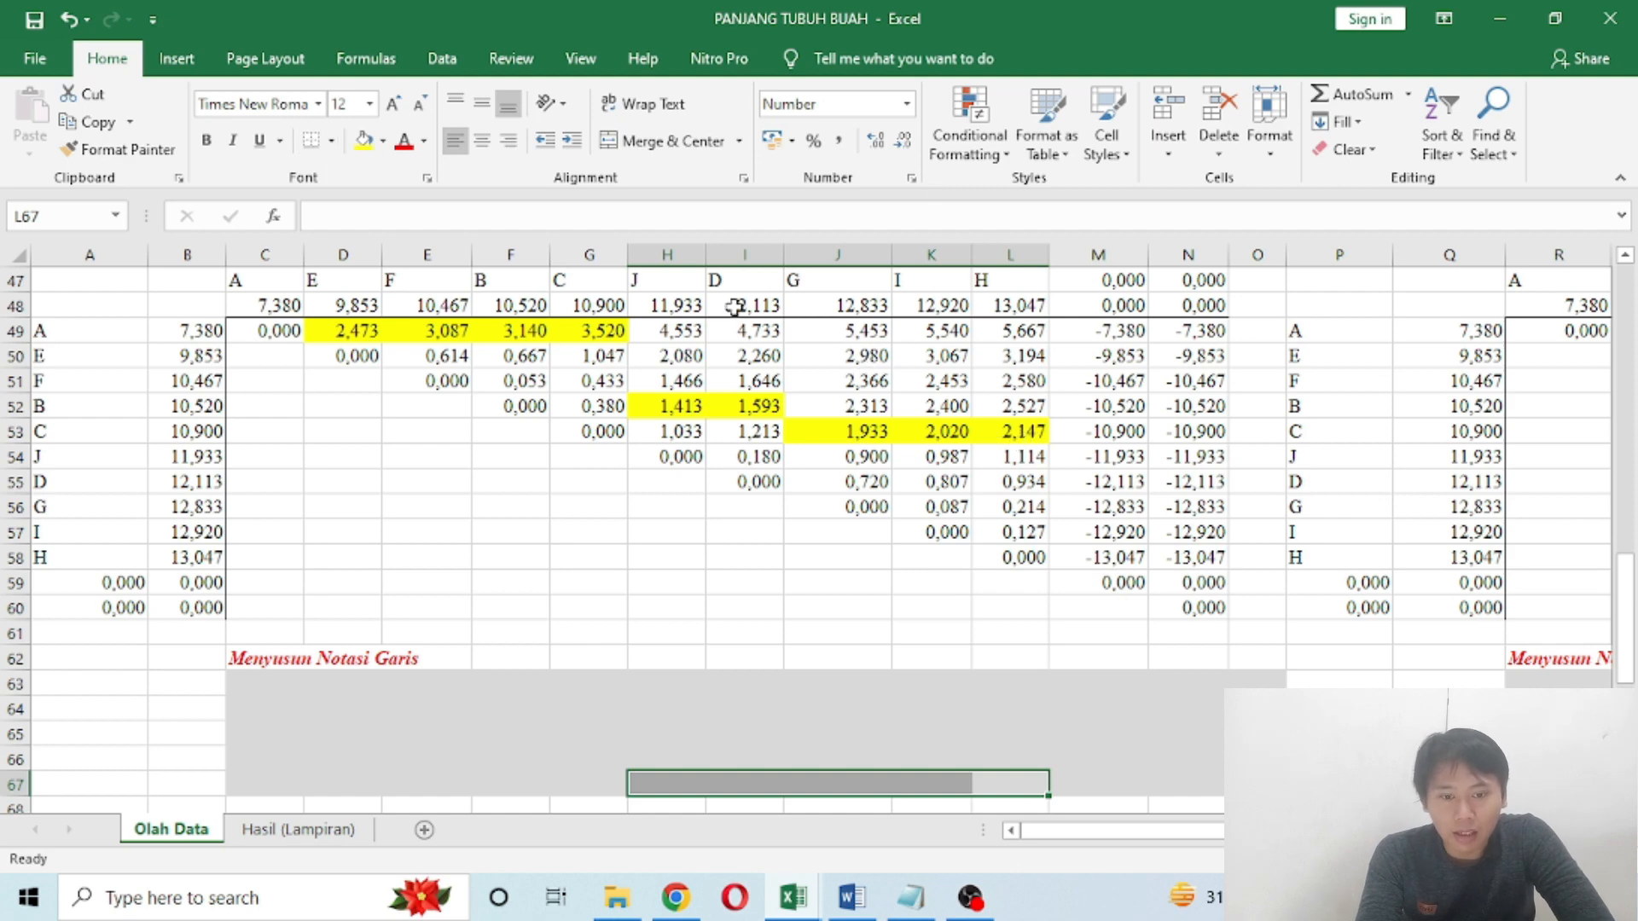
# Step: Review the treatment headings in row 47 between C and H against the line that starts in H67
pyautogui.click(598, 272)
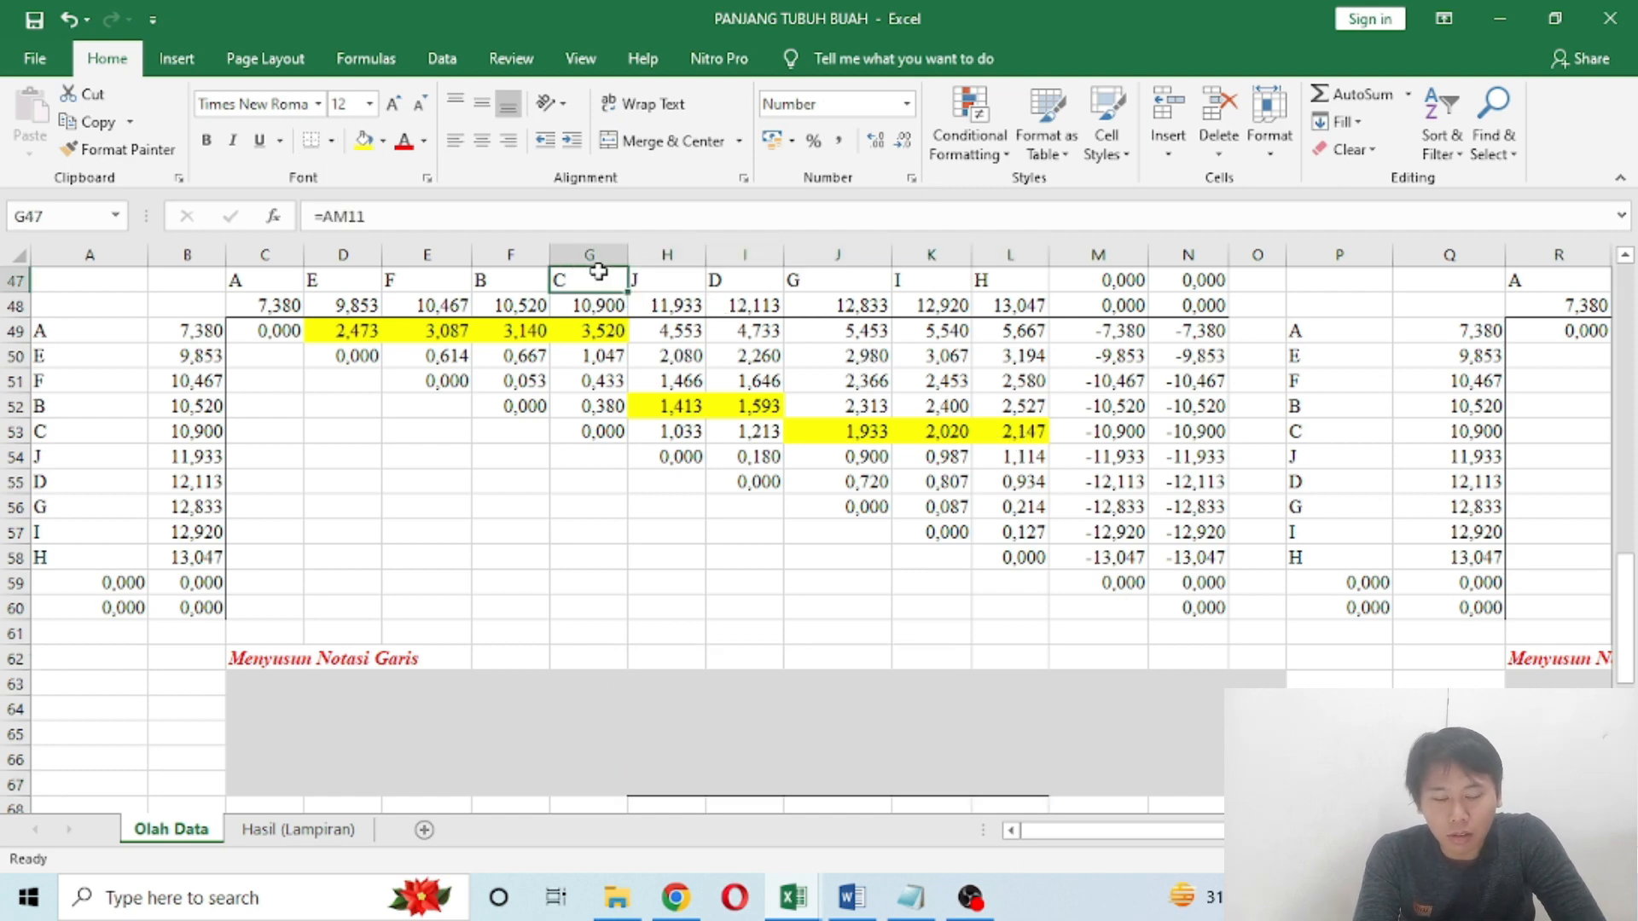
pyautogui.press('Right')
pyautogui.press('Right')
pyautogui.press('Right')
pyautogui.press('Right')
pyautogui.press('Right')
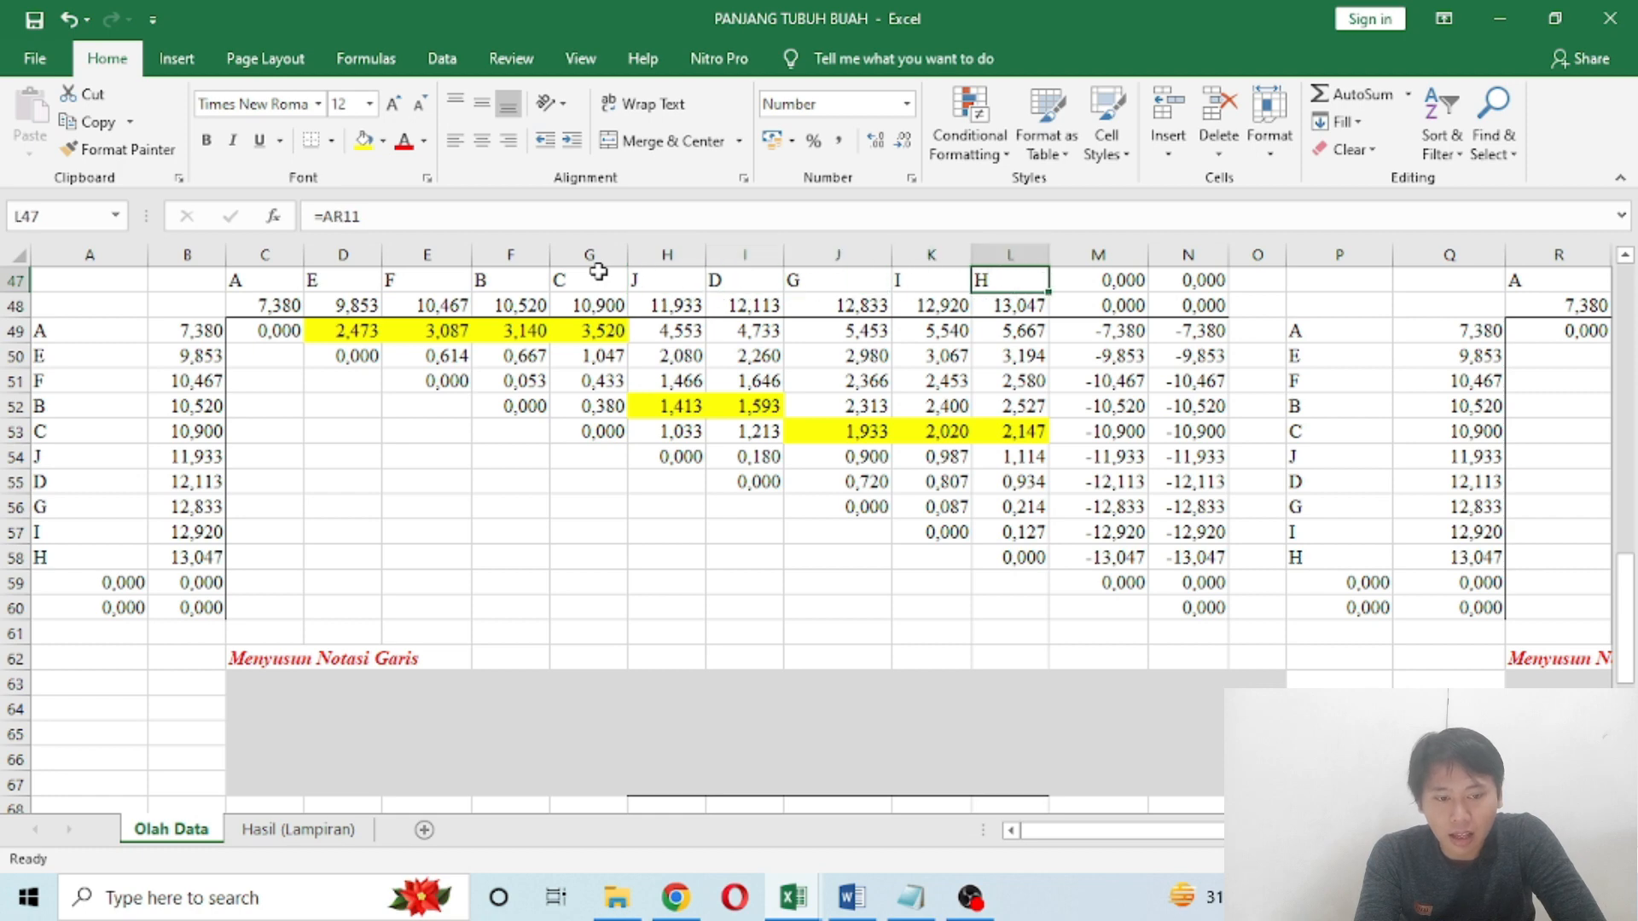
pyautogui.press('Left')
pyautogui.press('Left')
pyautogui.press('Left')
pyautogui.press('Left')
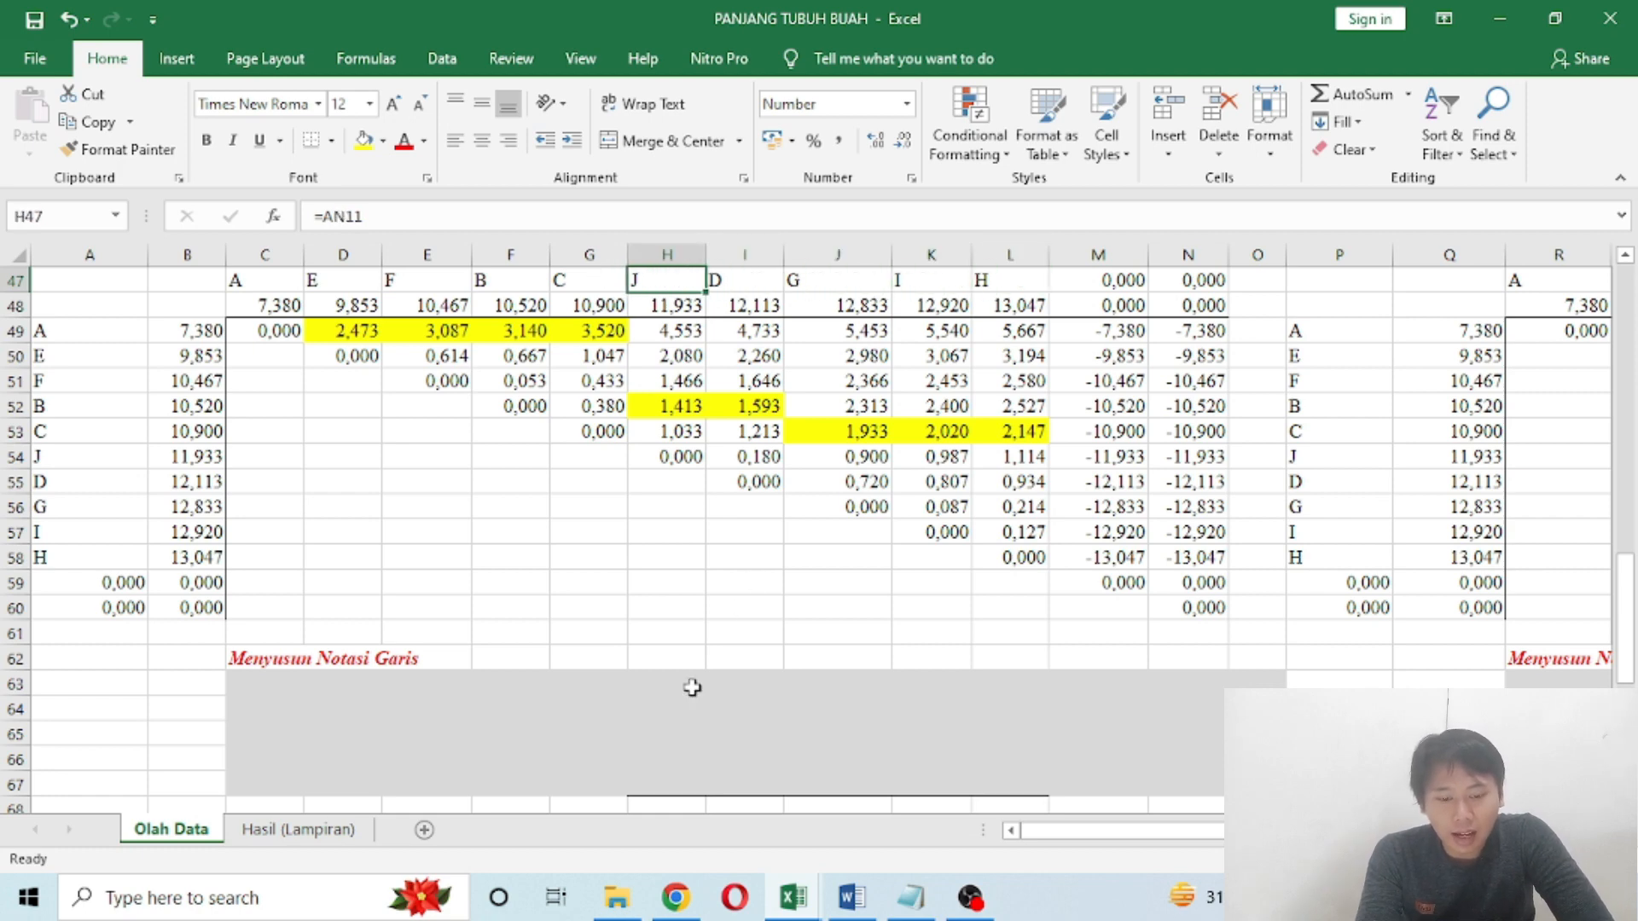
pyautogui.click(650, 781)
# Step: Examine treatment I's column down to row 53 and select the highlighted differences J53:L53
pyautogui.click(931, 281)
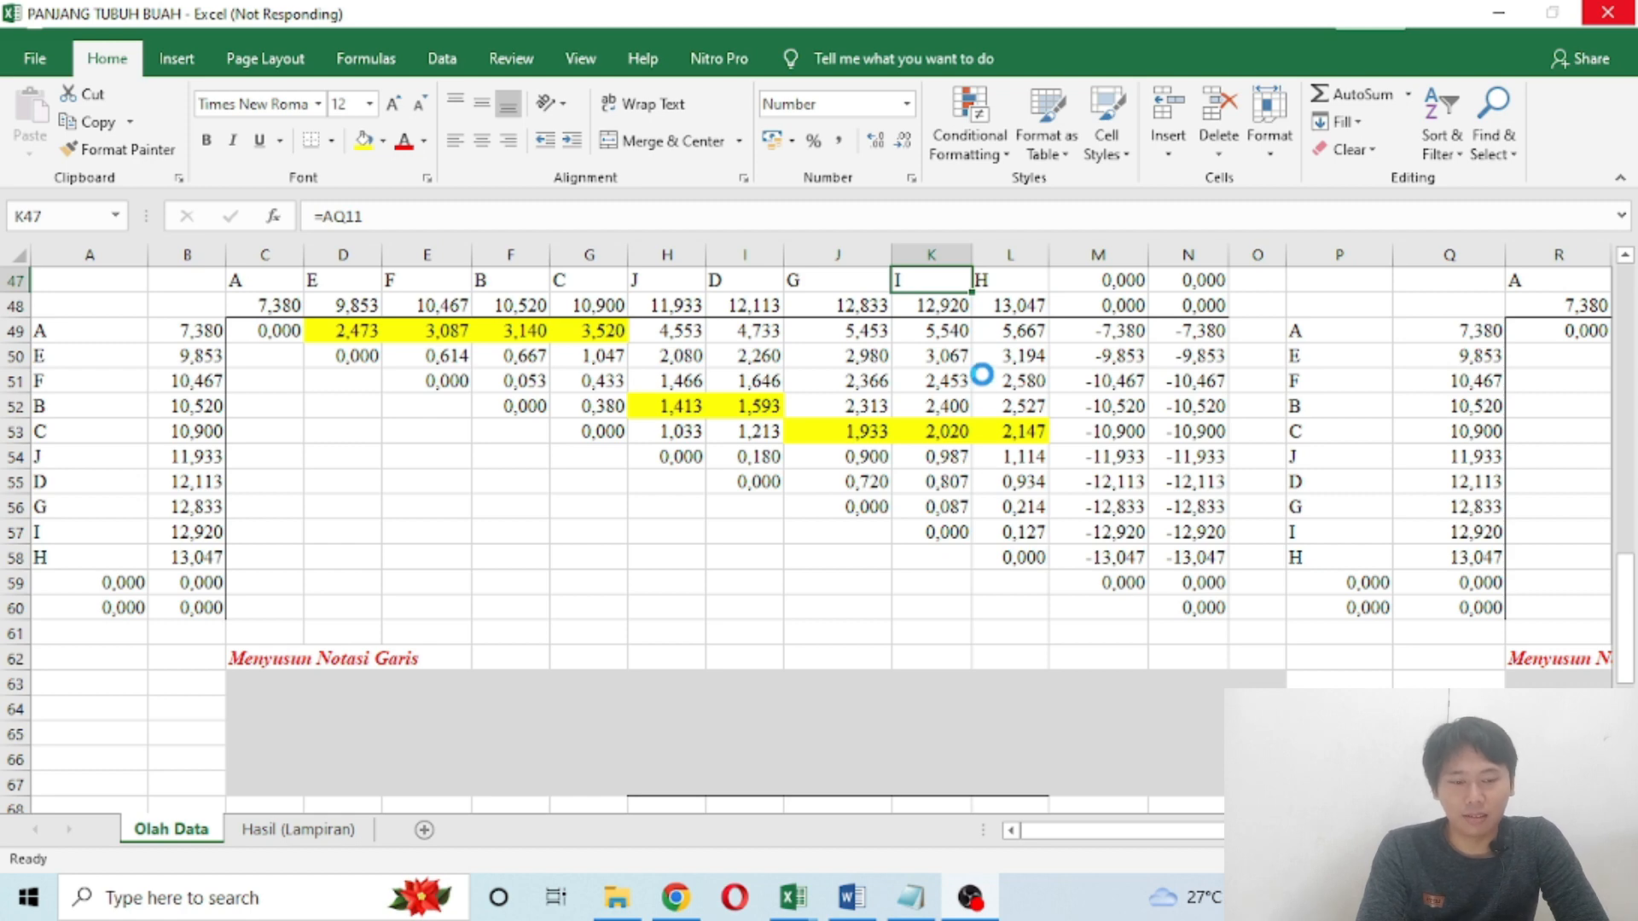
pyautogui.press('Down')
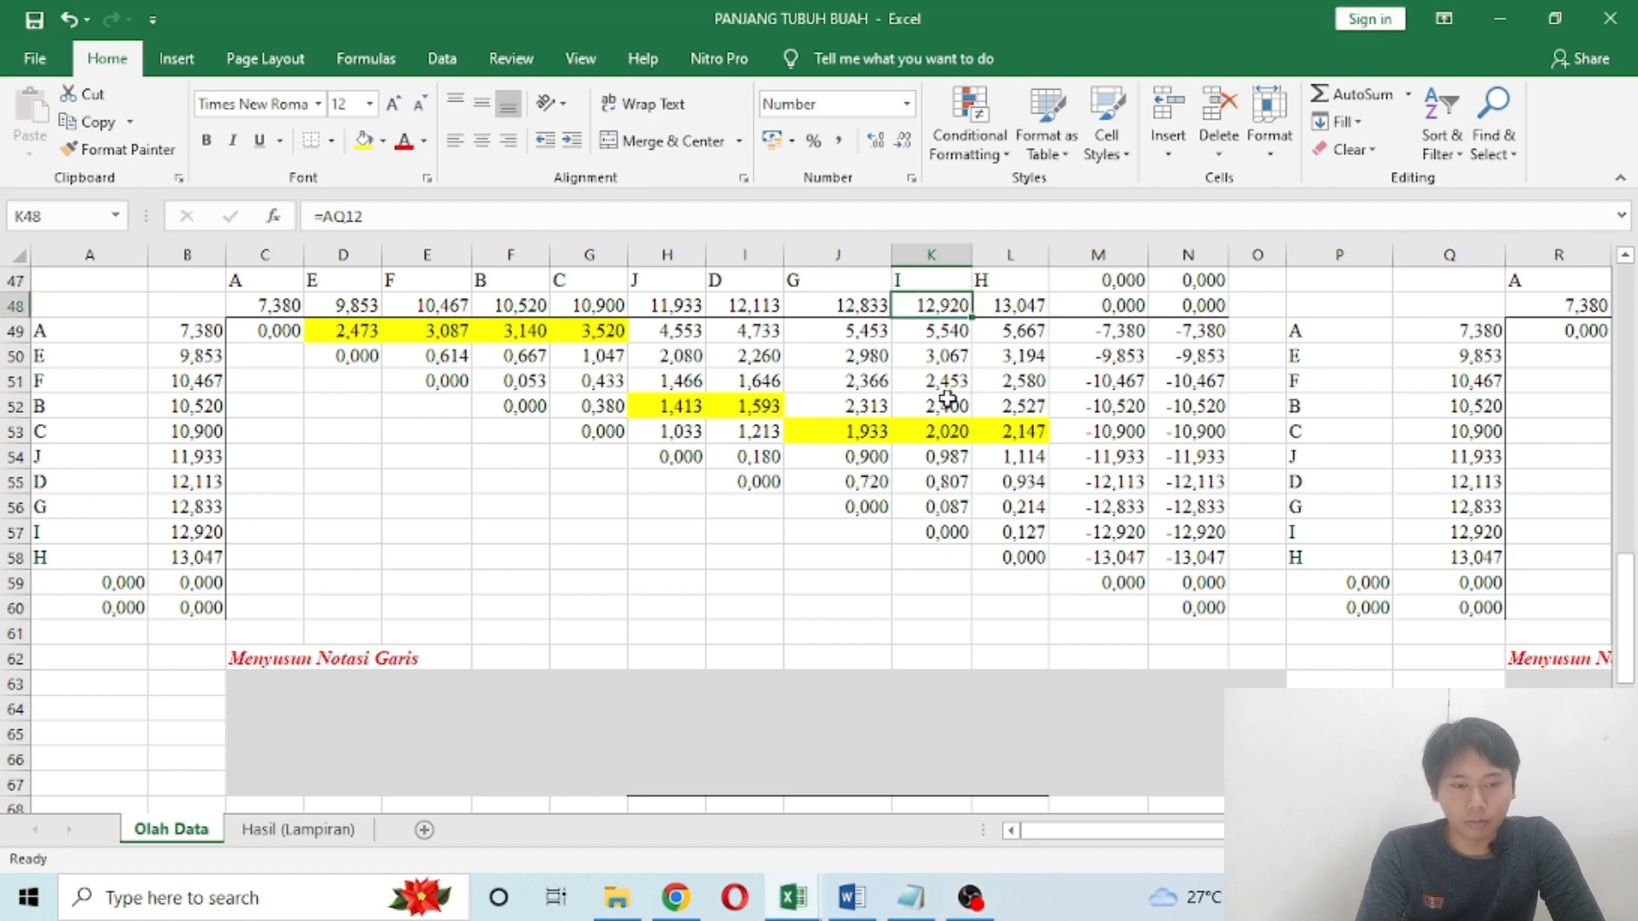
pyautogui.press('Down')
pyautogui.press('Down')
pyautogui.press('Down')
pyautogui.press('Down')
pyautogui.press('Down')
pyautogui.press('Right')
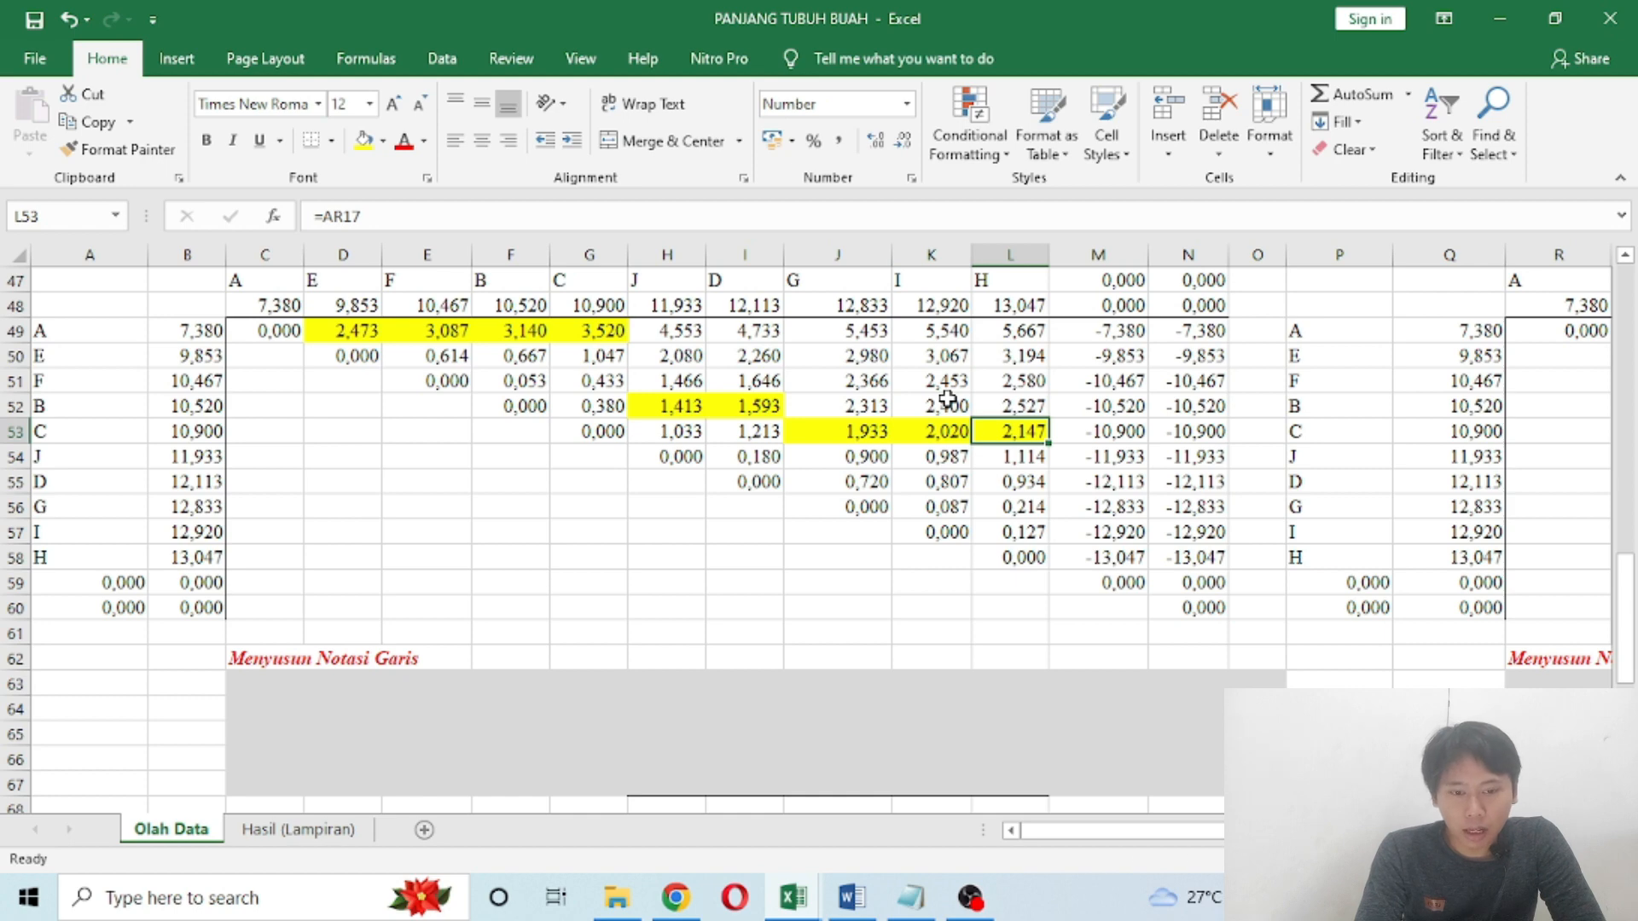
pyautogui.hotkey('shift', 'Left')
pyautogui.hotkey('shift', 'Left')
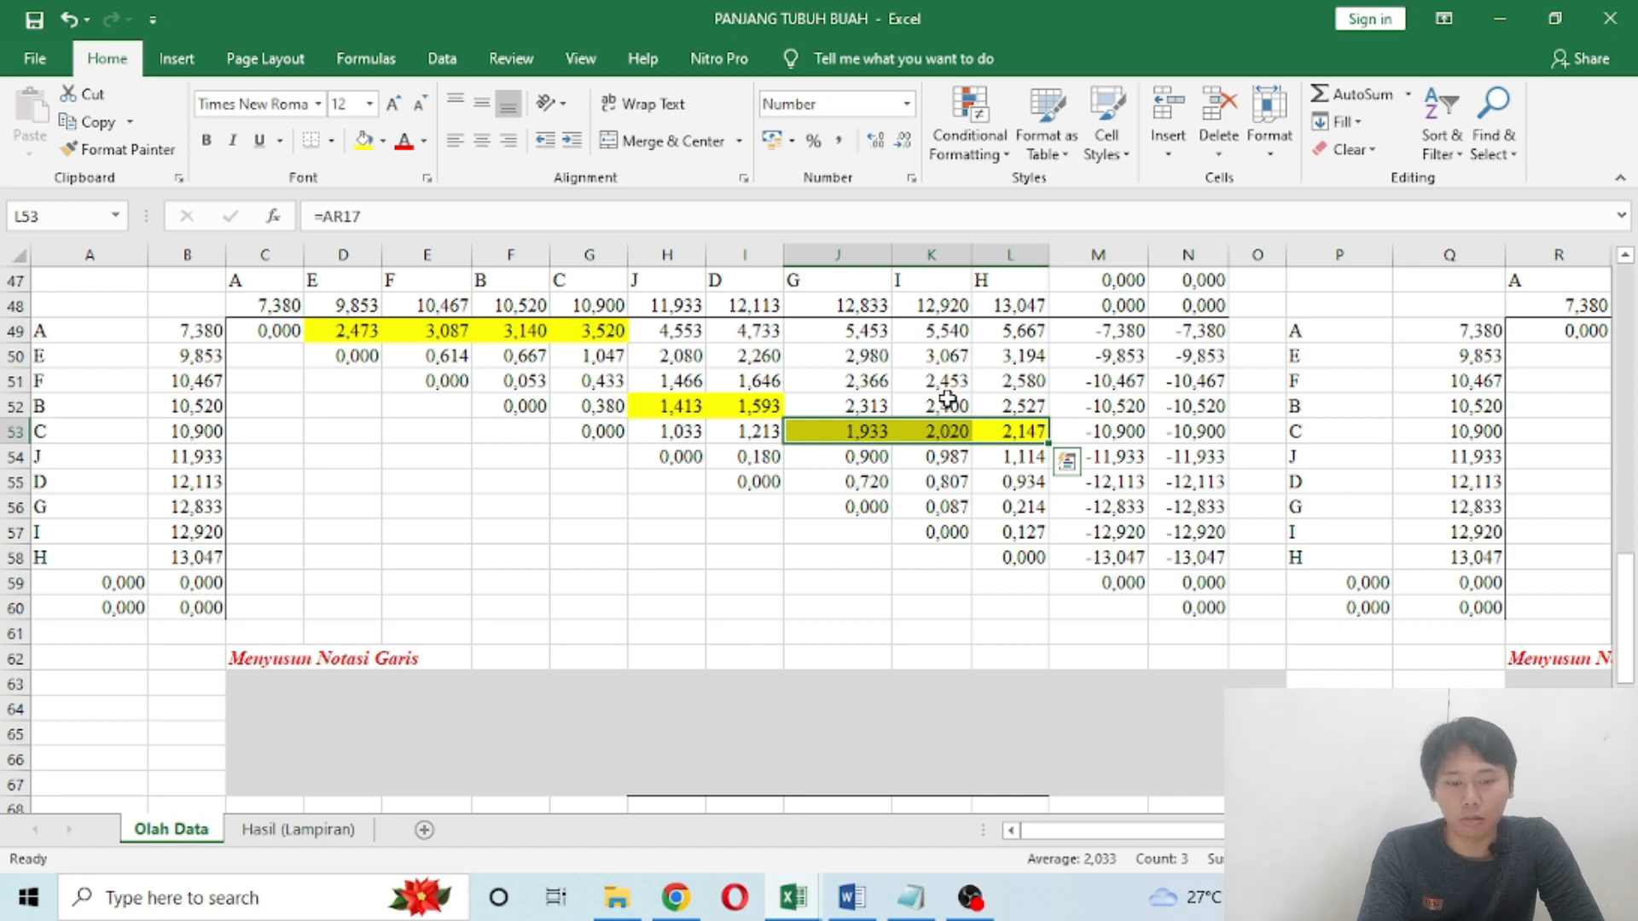
# Step: Follow column L from the highlighted difference in row 53 down to L65 in the line notation area
pyautogui.press('Down')
pyautogui.press('Down')
pyautogui.press('Down')
pyautogui.press('Down')
pyautogui.press('Down')
pyautogui.press('Down')
pyautogui.press('Down')
pyautogui.press('Down')
pyautogui.press('Down')
pyautogui.press('Down')
pyautogui.press('Down')
pyautogui.press('Down')
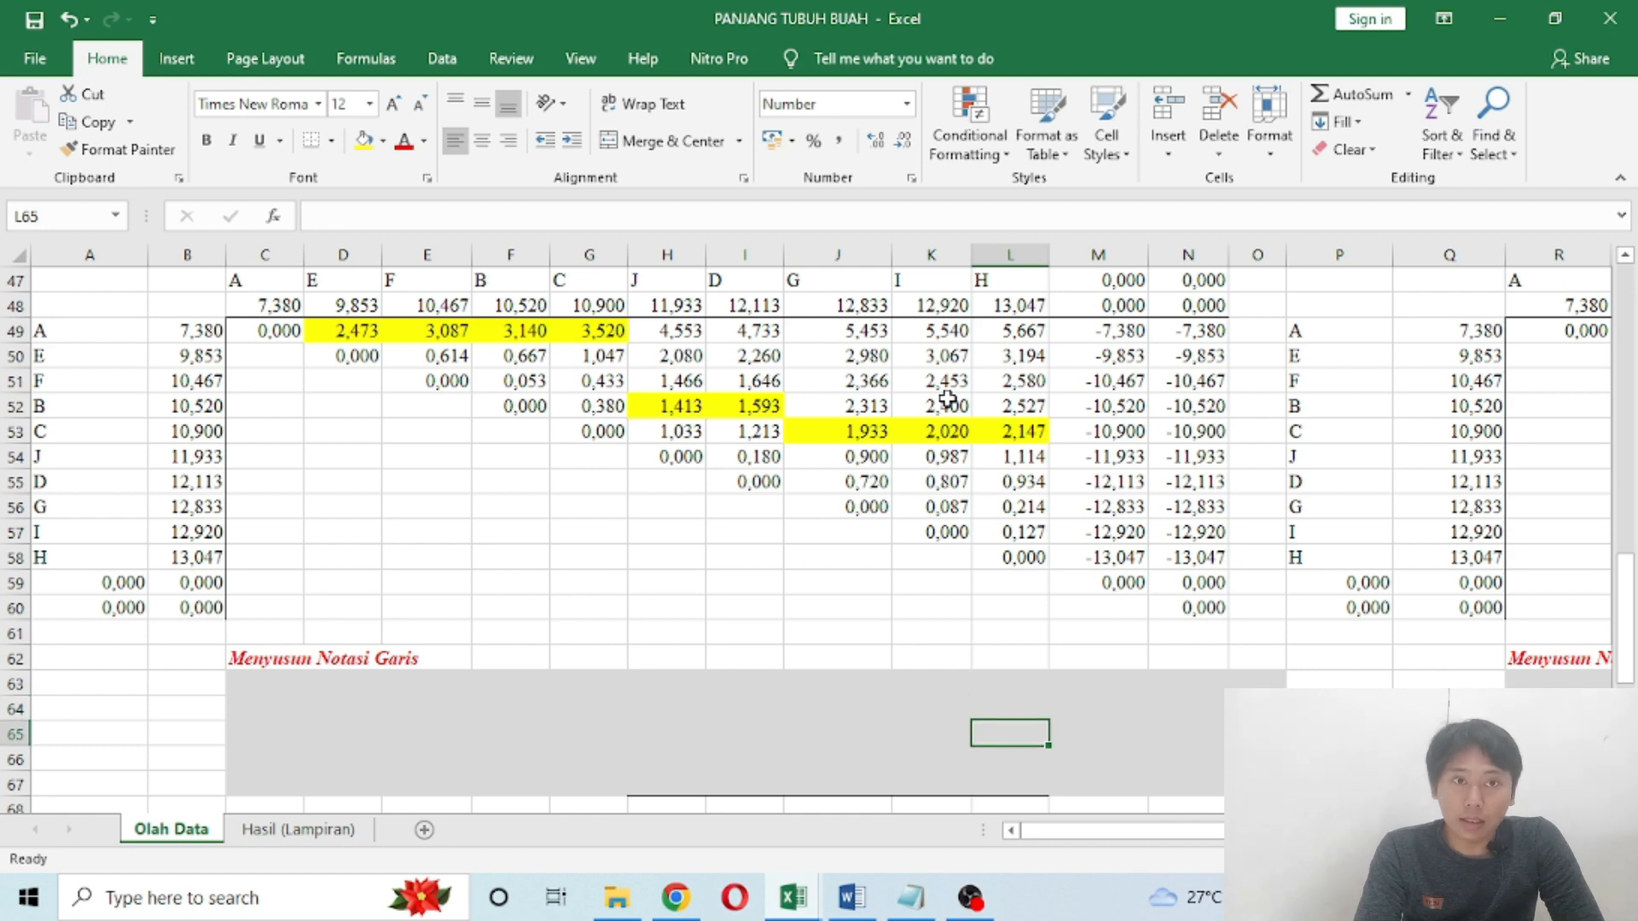
# Step: Return up column L to row 53 and select the highlighted differences J53:L53
pyautogui.press('Up')
pyautogui.press('Up')
pyautogui.press('Up')
pyautogui.press('Up')
pyautogui.press('Up')
pyautogui.press('Up')
pyautogui.press('Up')
pyautogui.press('Up')
pyautogui.press('Up')
pyautogui.press('Up')
pyautogui.press('Up')
pyautogui.press('Up')
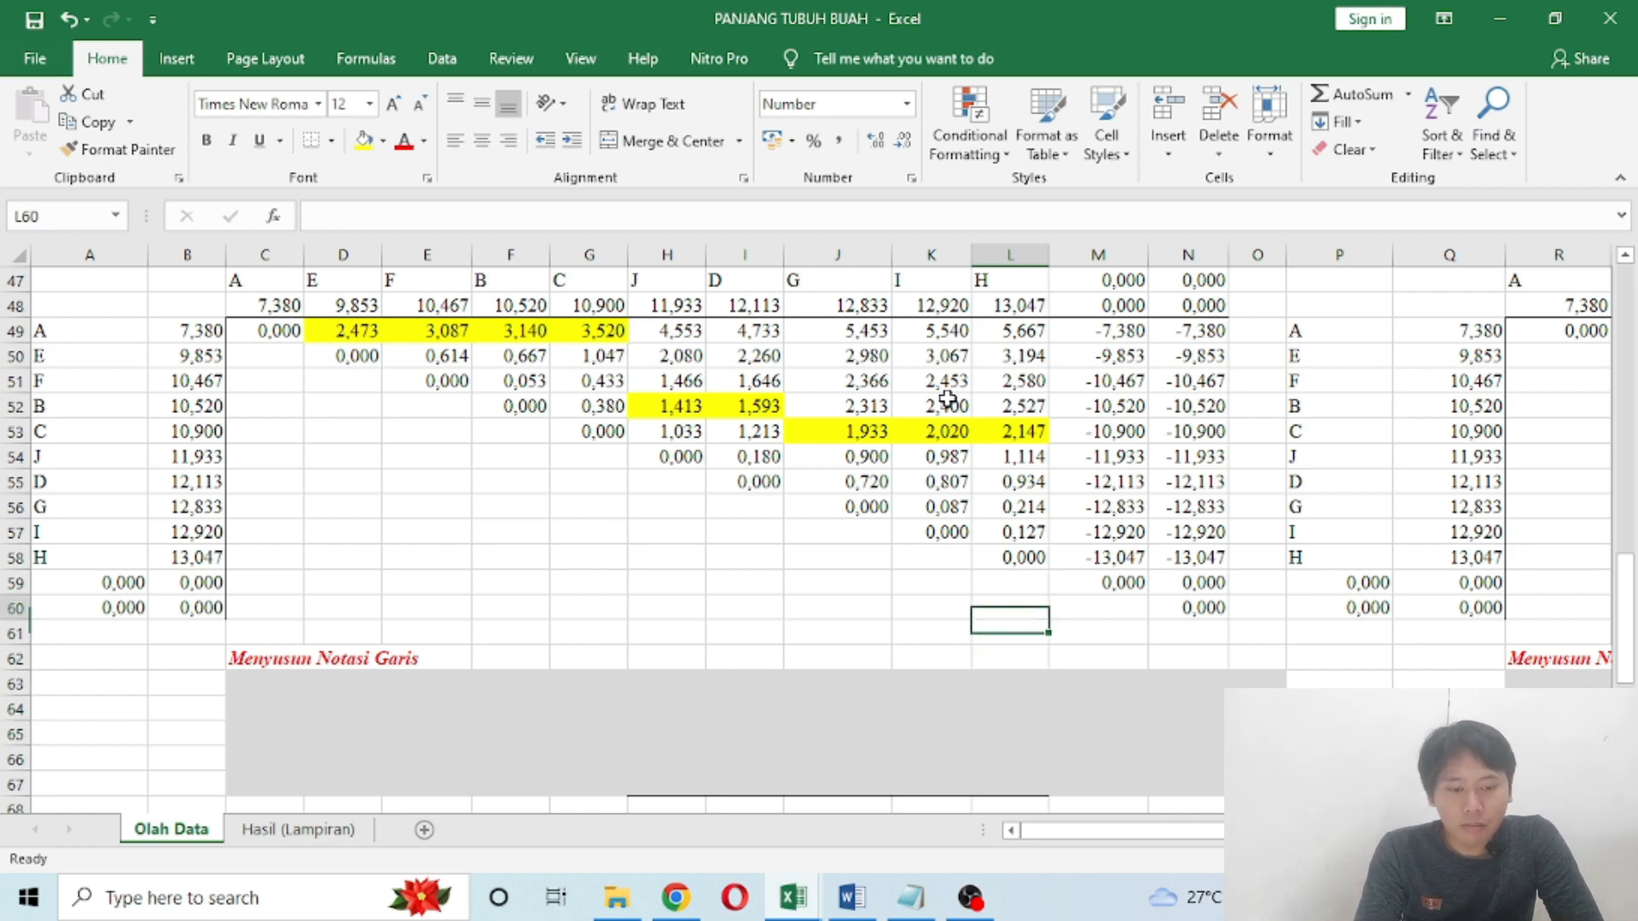
pyautogui.hotkey('shift', 'Left')
pyautogui.hotkey('shift', 'Left')
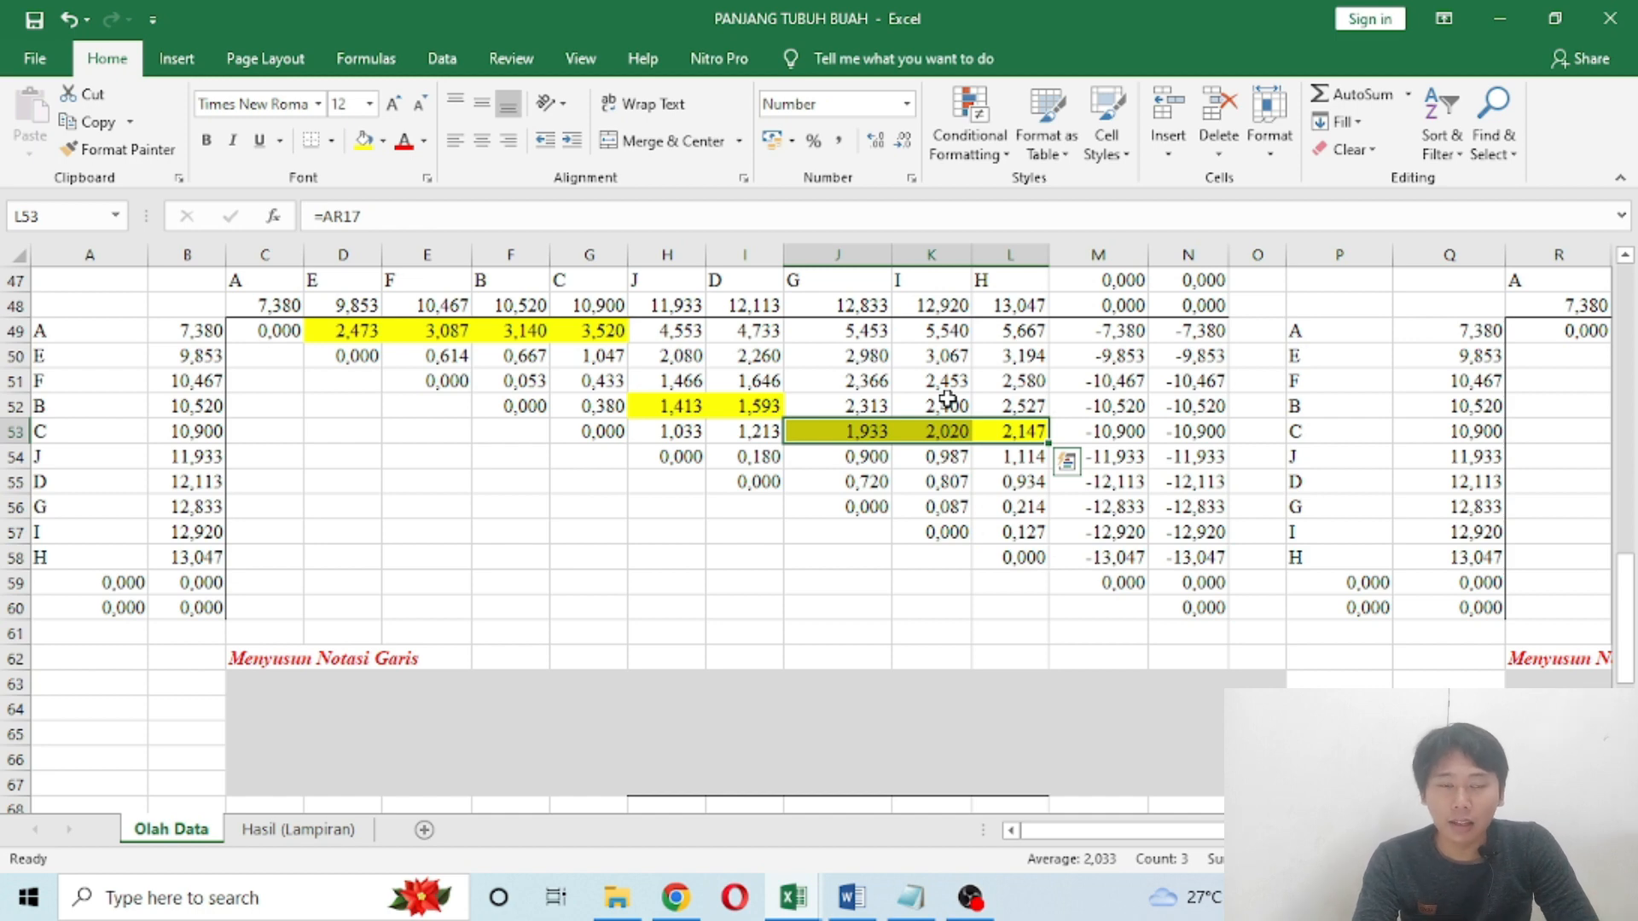
# Step: Go from the highlighted differences in row 53 to treatment D's column and down to I66 in the line notation area
pyautogui.press('Left')
pyautogui.press('Left')
pyautogui.press('Left')
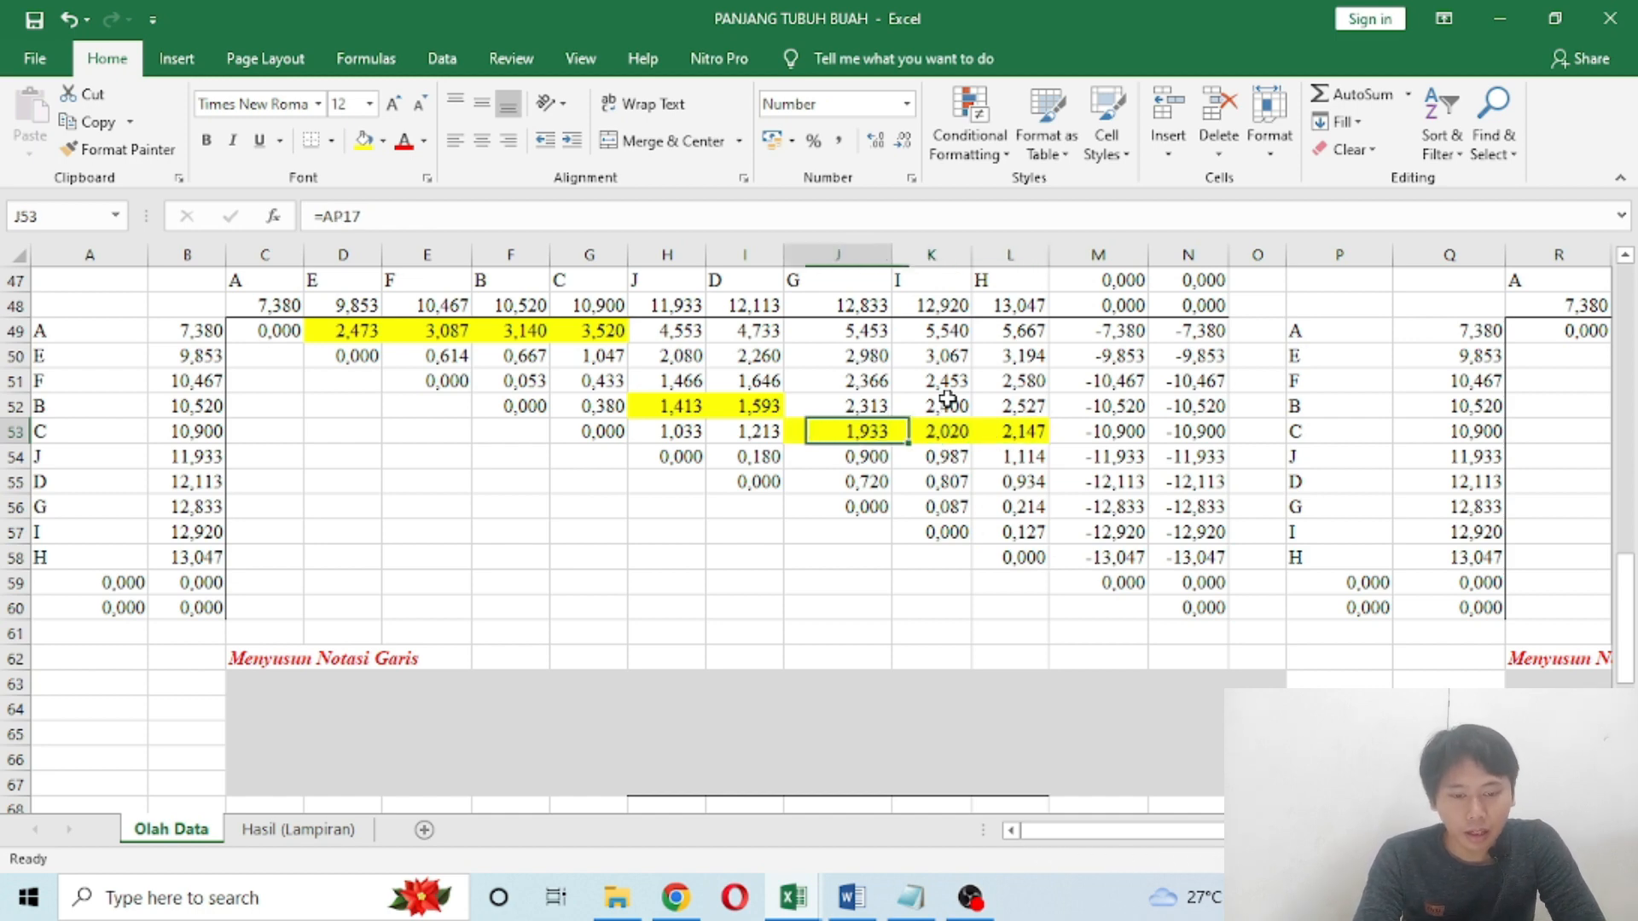
pyautogui.press('Down')
pyautogui.press('Down')
pyautogui.press('Down')
pyautogui.press('Down')
pyautogui.press('Down')
pyautogui.press('Down')
pyautogui.press('Down')
pyautogui.press('Down')
pyautogui.press('Down')
pyautogui.press('Down')
pyautogui.press('Down')
pyautogui.press('Down')
pyautogui.press('Down')
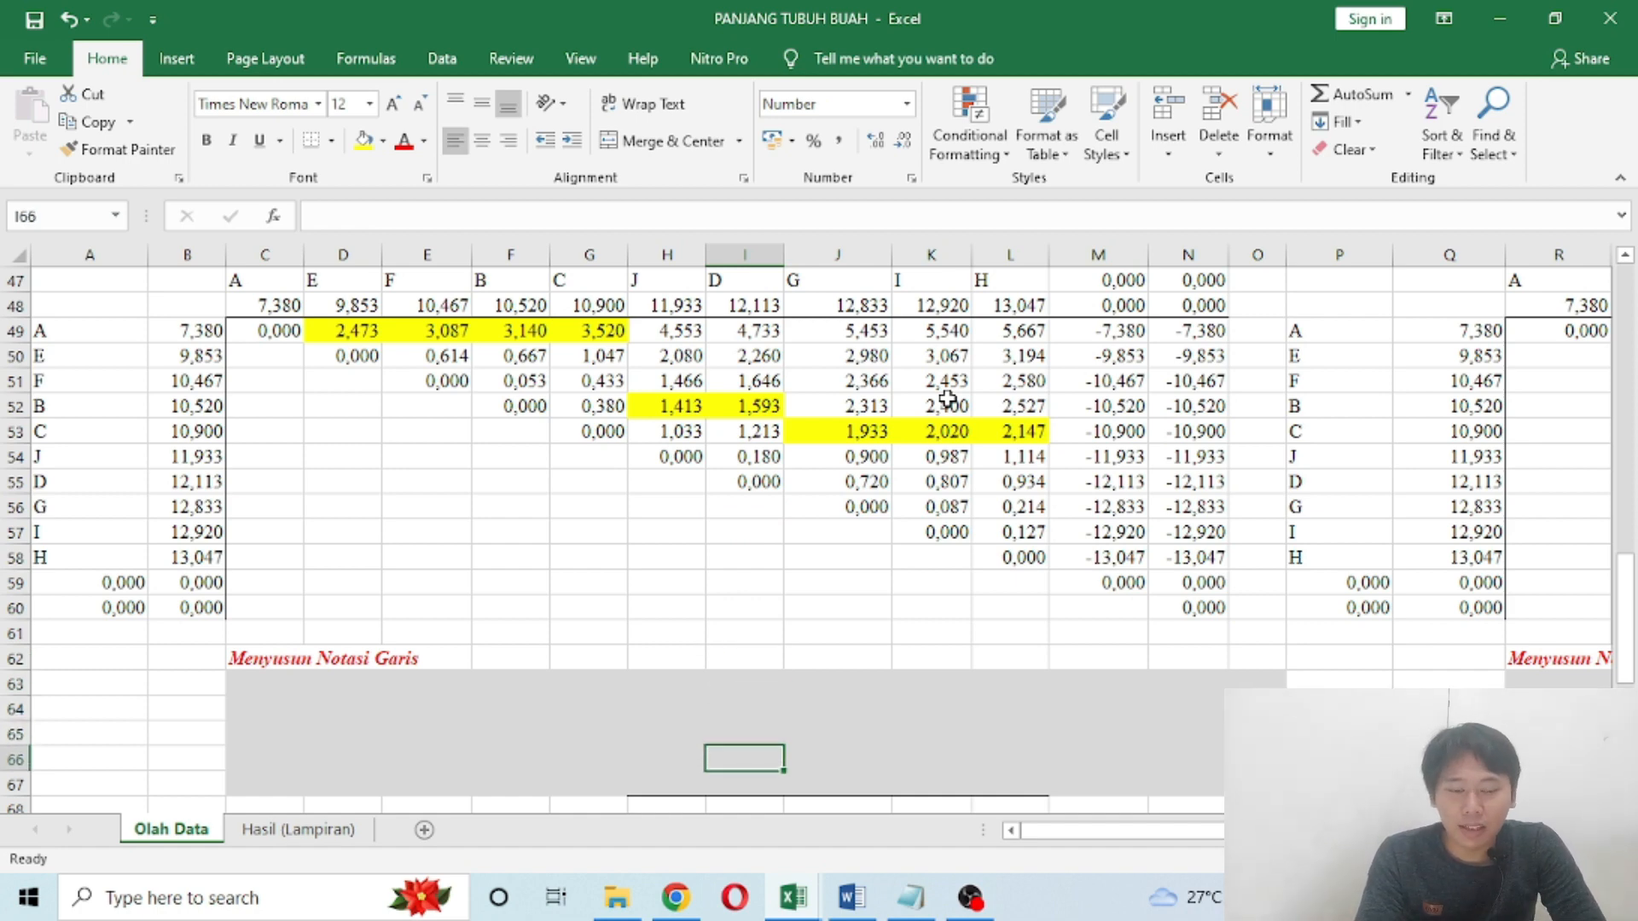
# Step: Trace column I from I66 up towards treatment D's heading and back down to I66
pyautogui.hotkey('shift', 'Up')
pyautogui.hotkey('shift', 'Up')
pyautogui.hotkey('shift', 'Up')
pyautogui.hotkey('shift', 'Up')
pyautogui.hotkey('shift', 'Up')
pyautogui.hotkey('shift', 'Up')
pyautogui.hotkey('shift', 'Up')
pyautogui.hotkey('shift', 'Up')
pyautogui.hotkey('shift', 'Up')
pyautogui.hotkey('shift', 'Up')
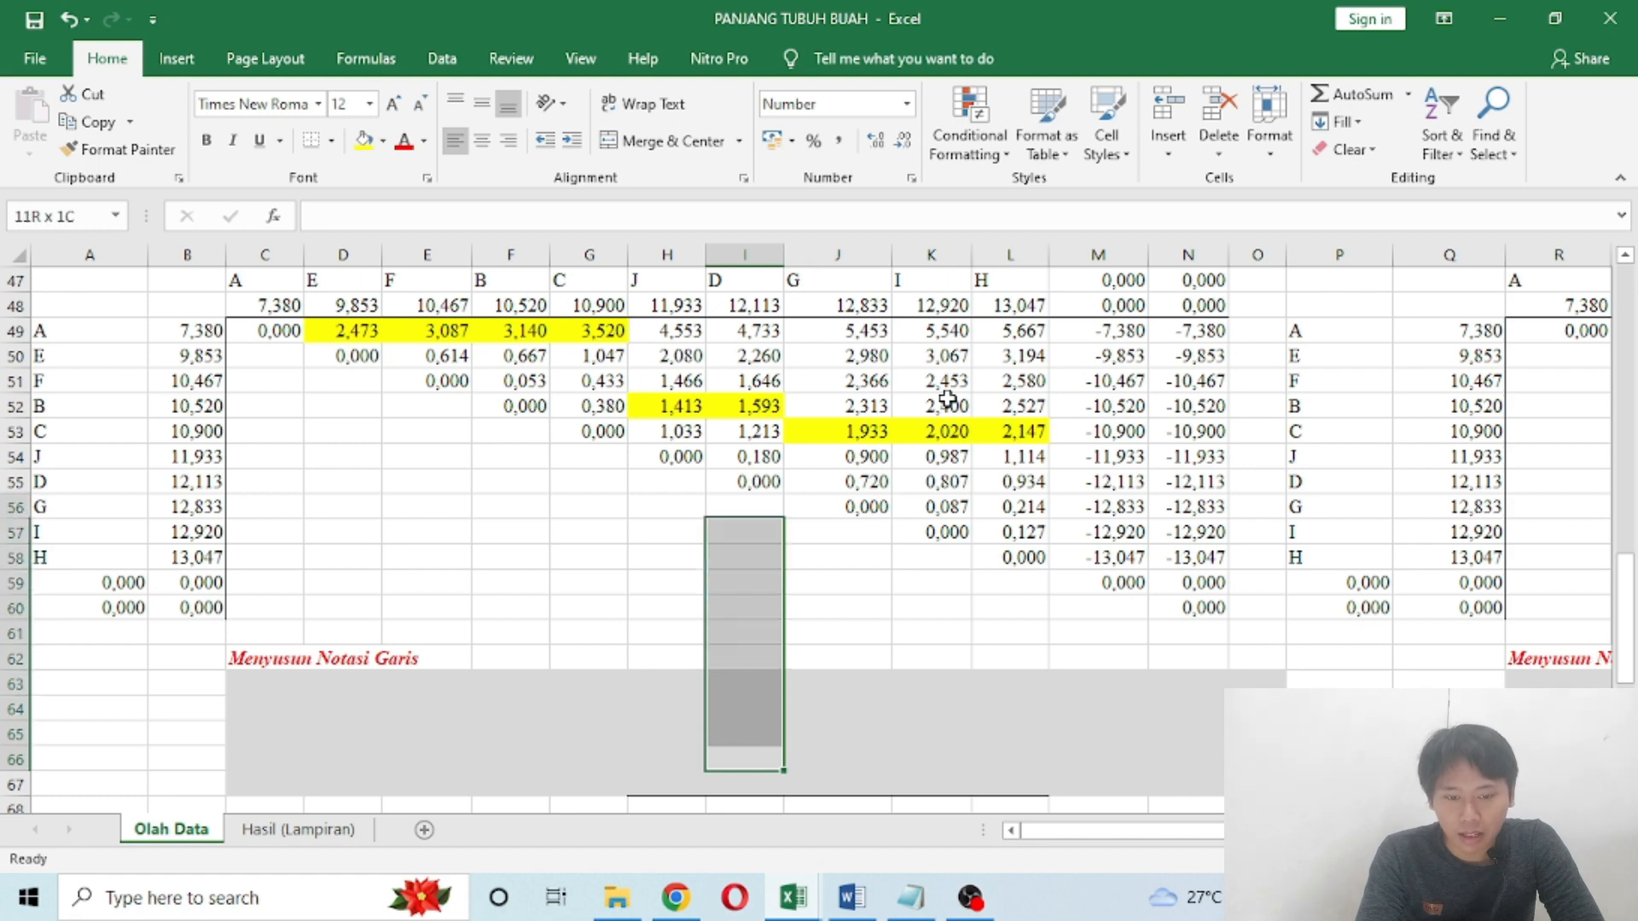
pyautogui.hotkey('shift', 'Up')
pyautogui.hotkey('shift', 'Up')
pyautogui.hotkey('shift', 'Up')
pyautogui.hotkey('shift', 'Up')
pyautogui.hotkey('shift', 'Up')
pyautogui.hotkey('shift', 'Up')
pyautogui.hotkey('shift', 'Up')
pyautogui.hotkey('shift', 'Down')
pyautogui.hotkey('shift', 'Down')
pyautogui.hotkey('shift', 'Down')
pyautogui.hotkey('shift', 'Down')
pyautogui.hotkey('shift', 'Down')
pyautogui.hotkey('shift', 'Down')
pyautogui.hotkey('shift', 'Down')
pyautogui.hotkey('shift', 'Down')
pyautogui.hotkey('shift', 'Down')
pyautogui.hotkey('shift', 'Down')
pyautogui.hotkey('shift', 'Down')
pyautogui.hotkey('shift', 'Down')
pyautogui.hotkey('shift', 'Down')
pyautogui.hotkey('shift', 'Down')
pyautogui.hotkey('shift', 'Down')
pyautogui.hotkey('shift', 'Down')
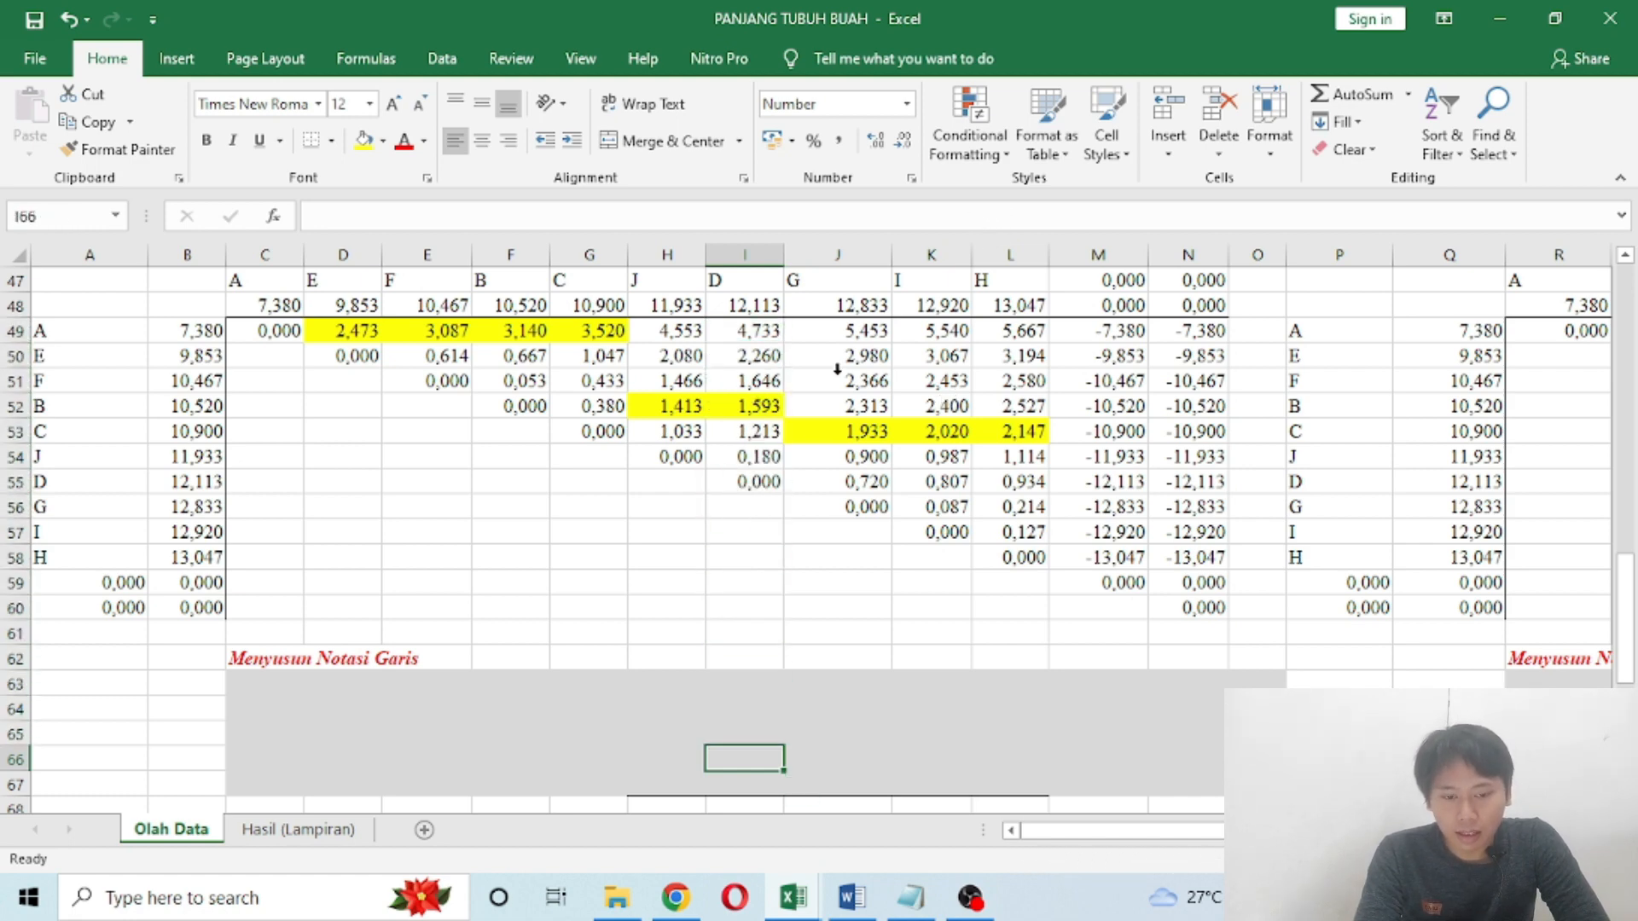
# Step: Check treatment D's highlighted difference in I52 against row treatment B and the headings B and C in row 47
pyautogui.click(734, 280)
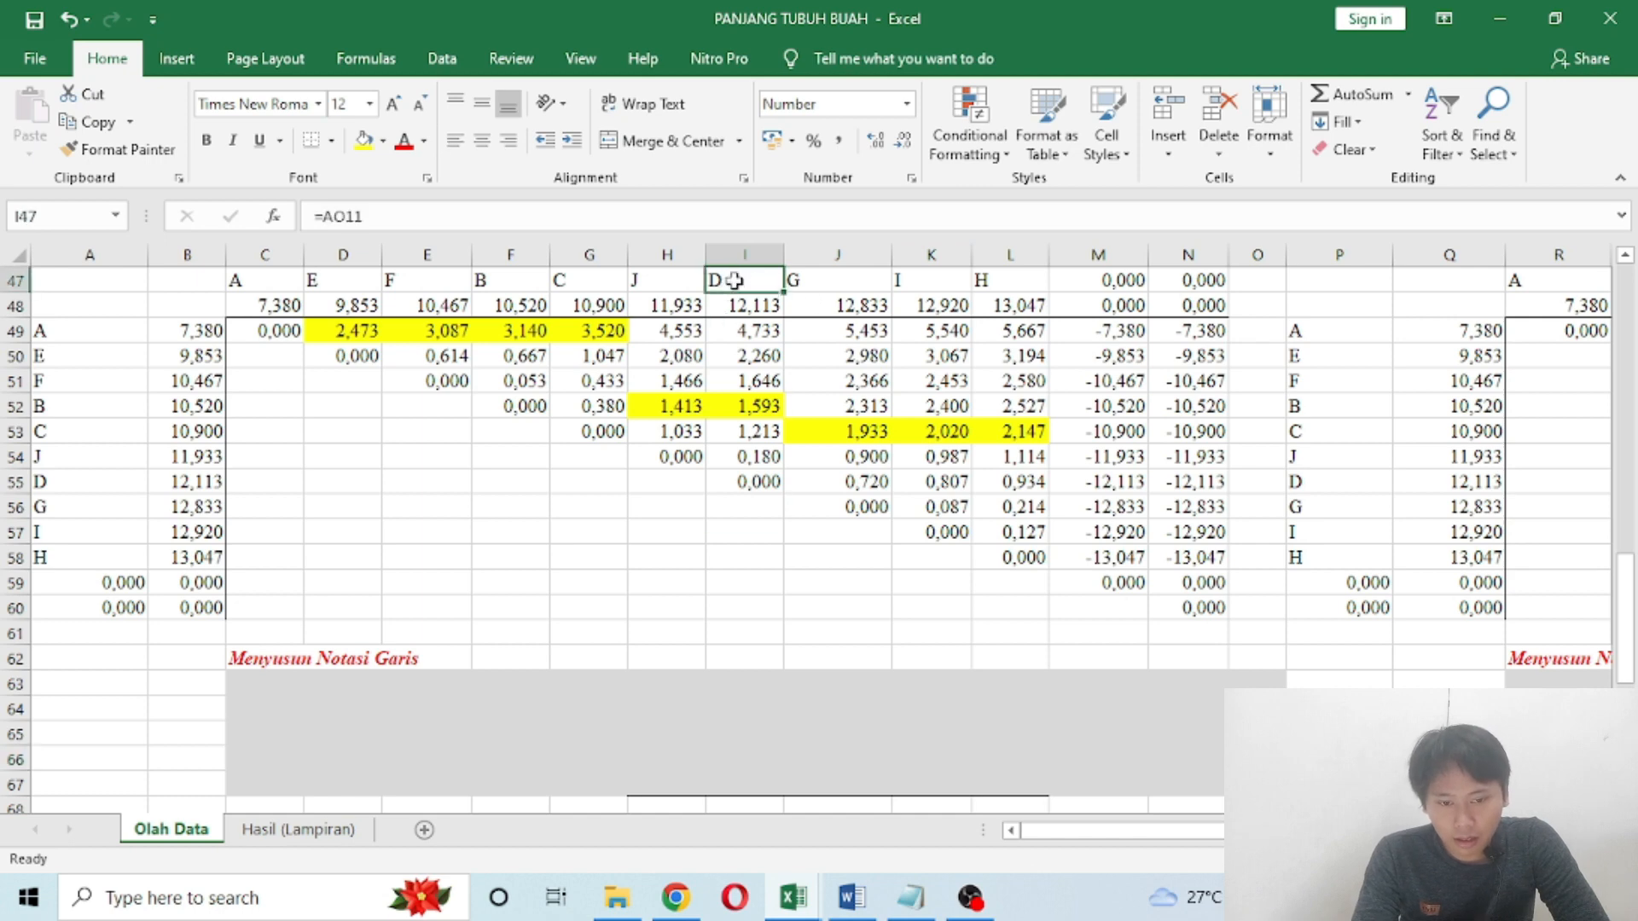
pyautogui.click(762, 407)
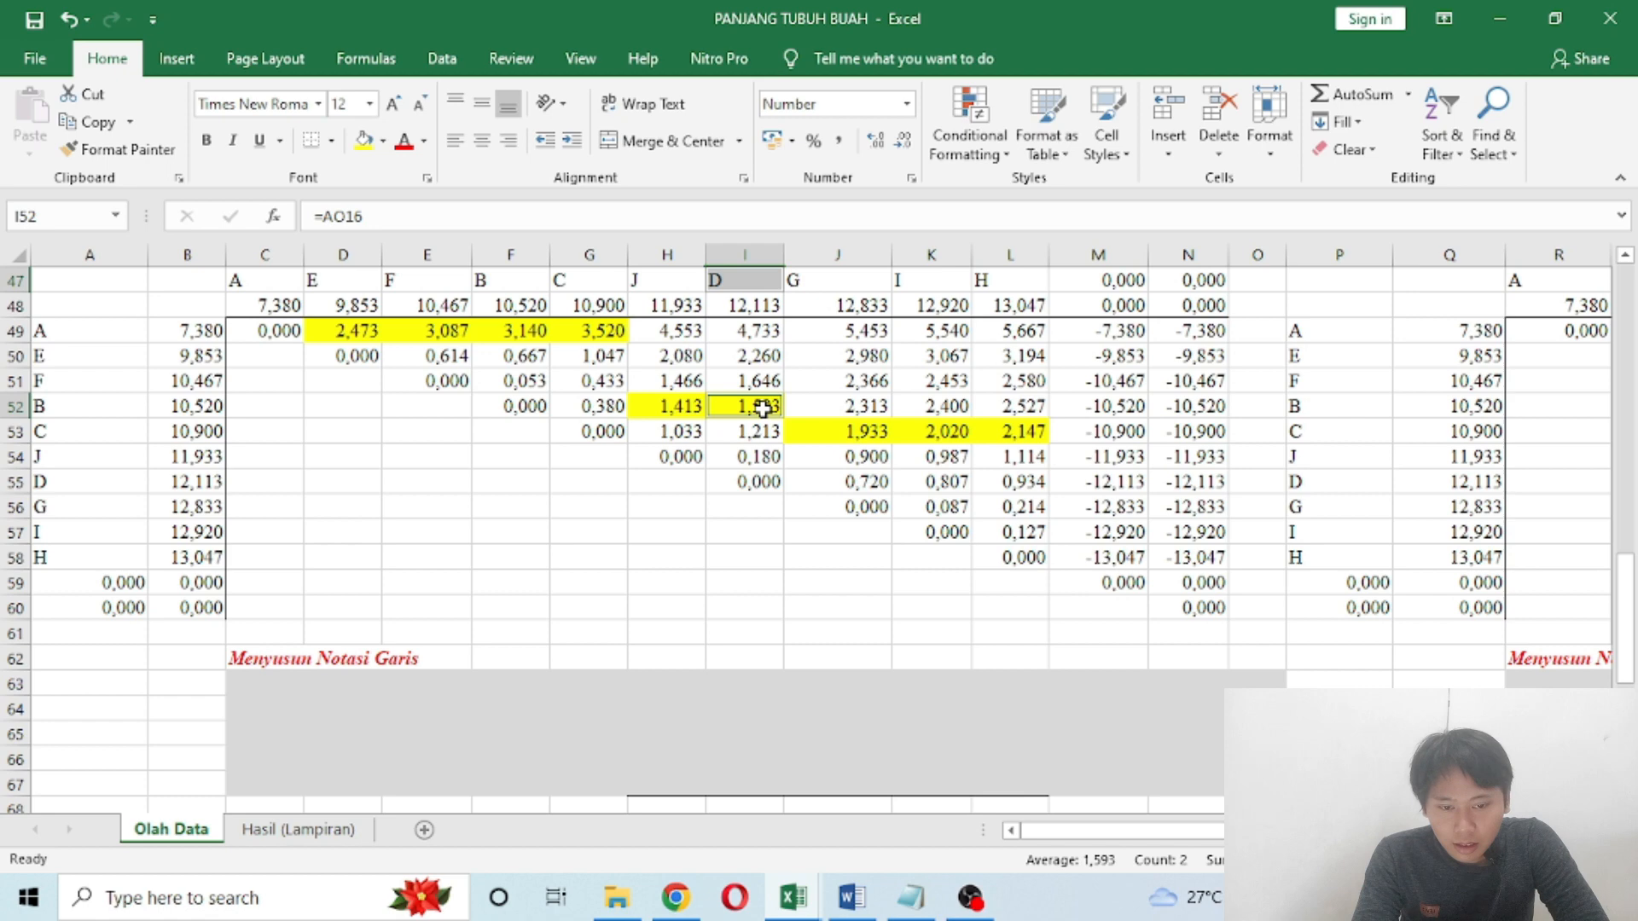
pyautogui.keyDown('ctrl'); pyautogui.click(100, 400); pyautogui.keyUp('ctrl')
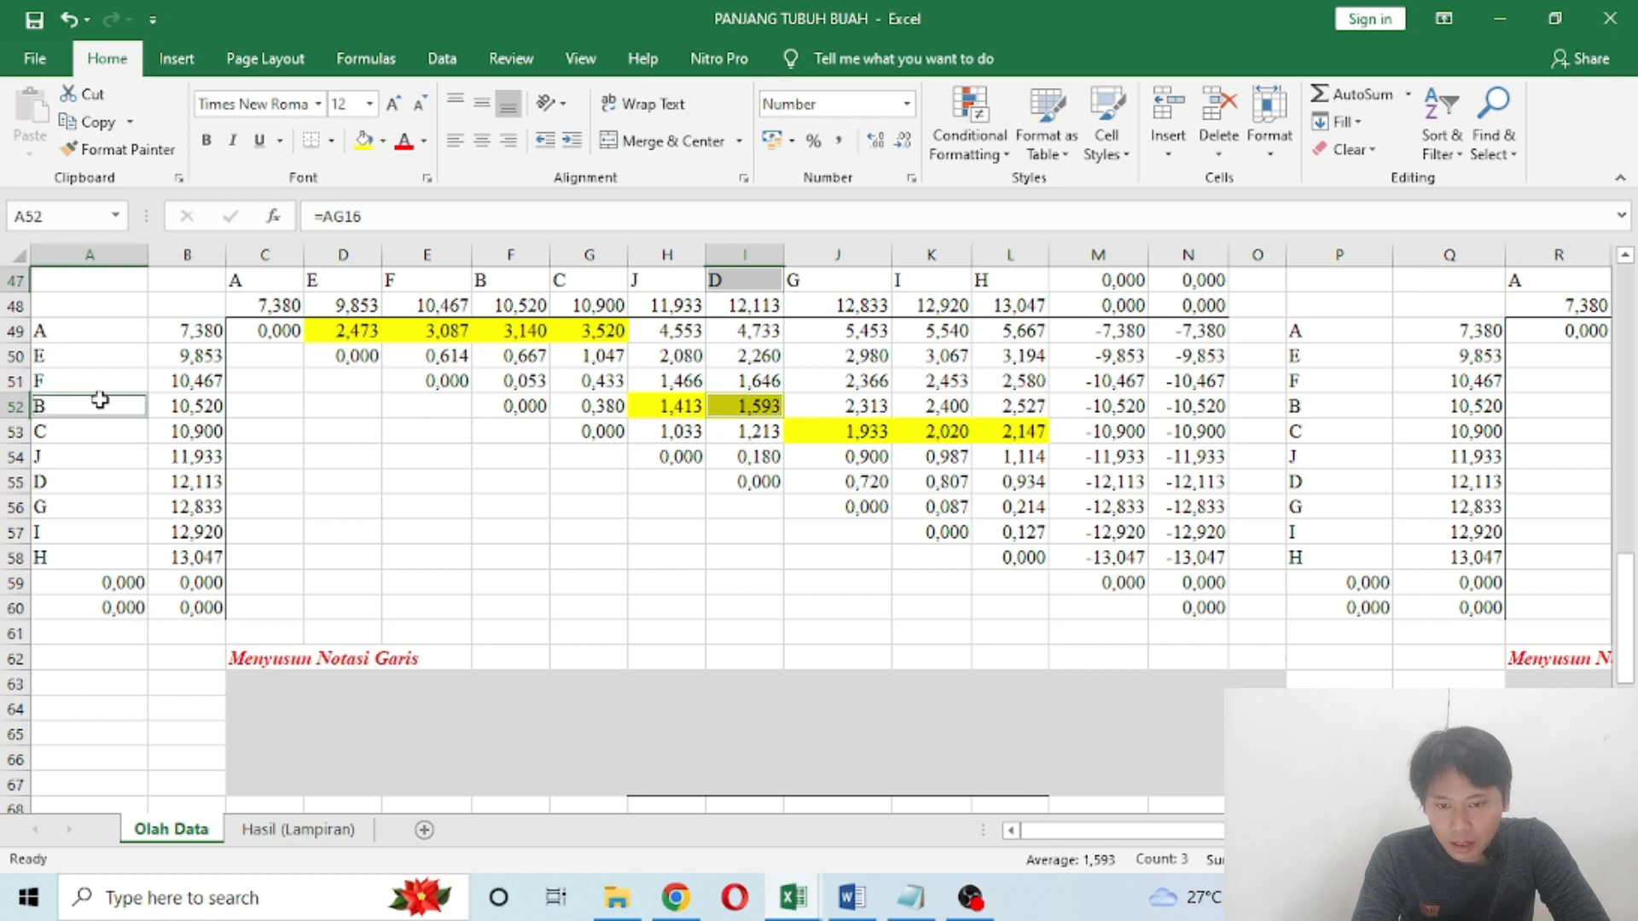
pyautogui.keyDown('ctrl'); pyautogui.click(517, 284); pyautogui.keyUp('ctrl')
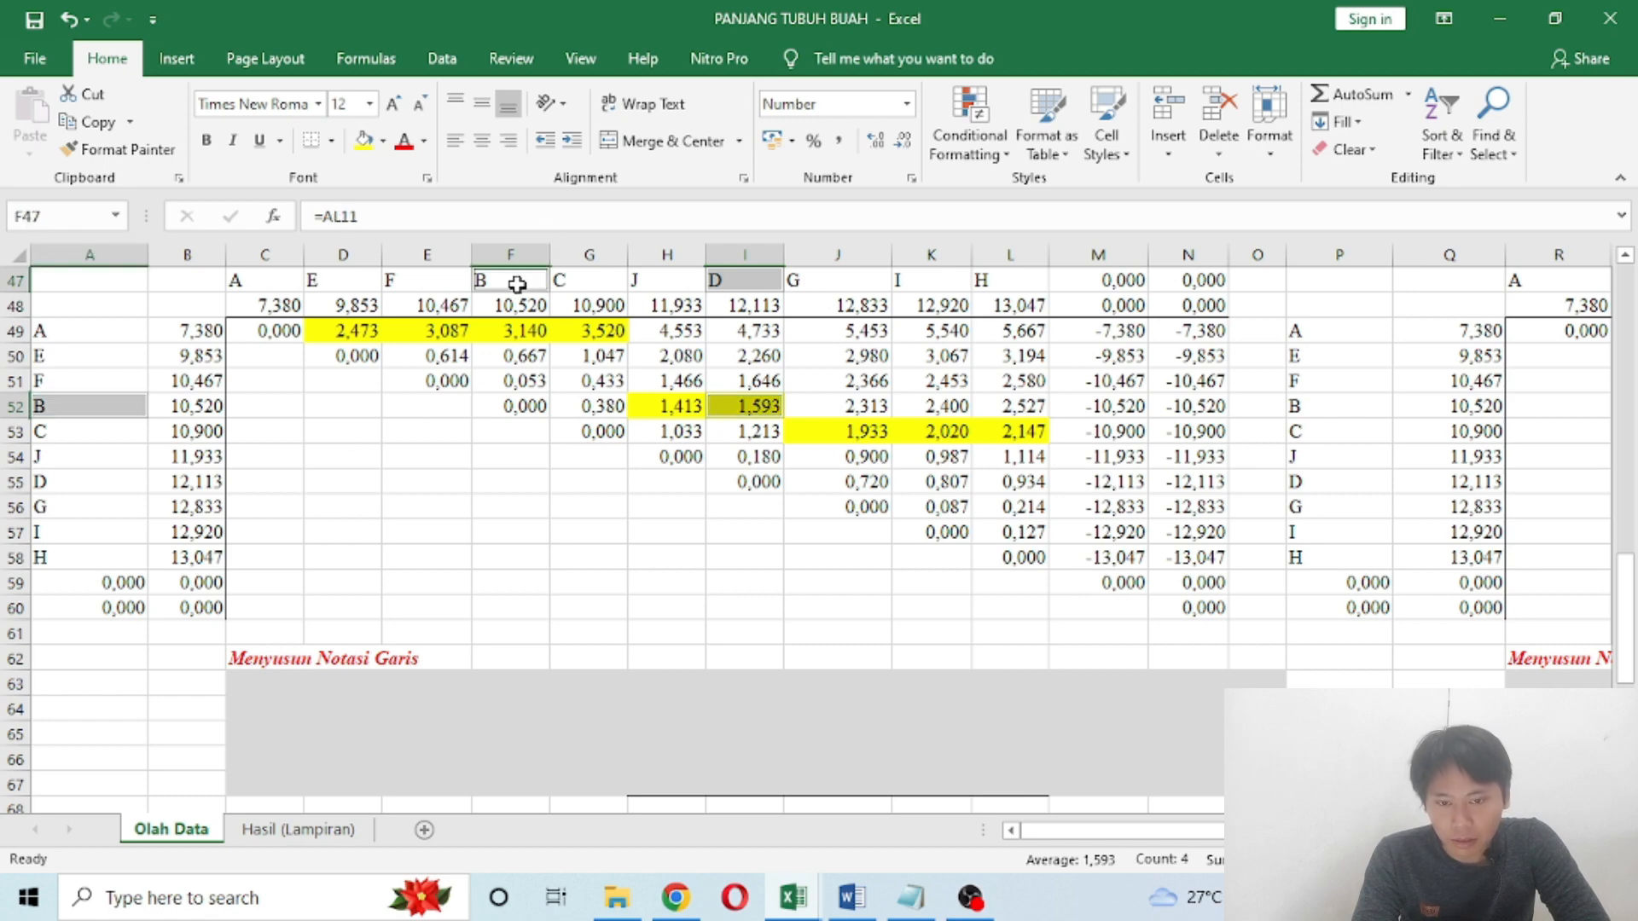
pyautogui.click(566, 281)
# Step: Draw the second notation line from treatment D back to C by applying a bottom border to G47:I66
pyautogui.click(716, 282)
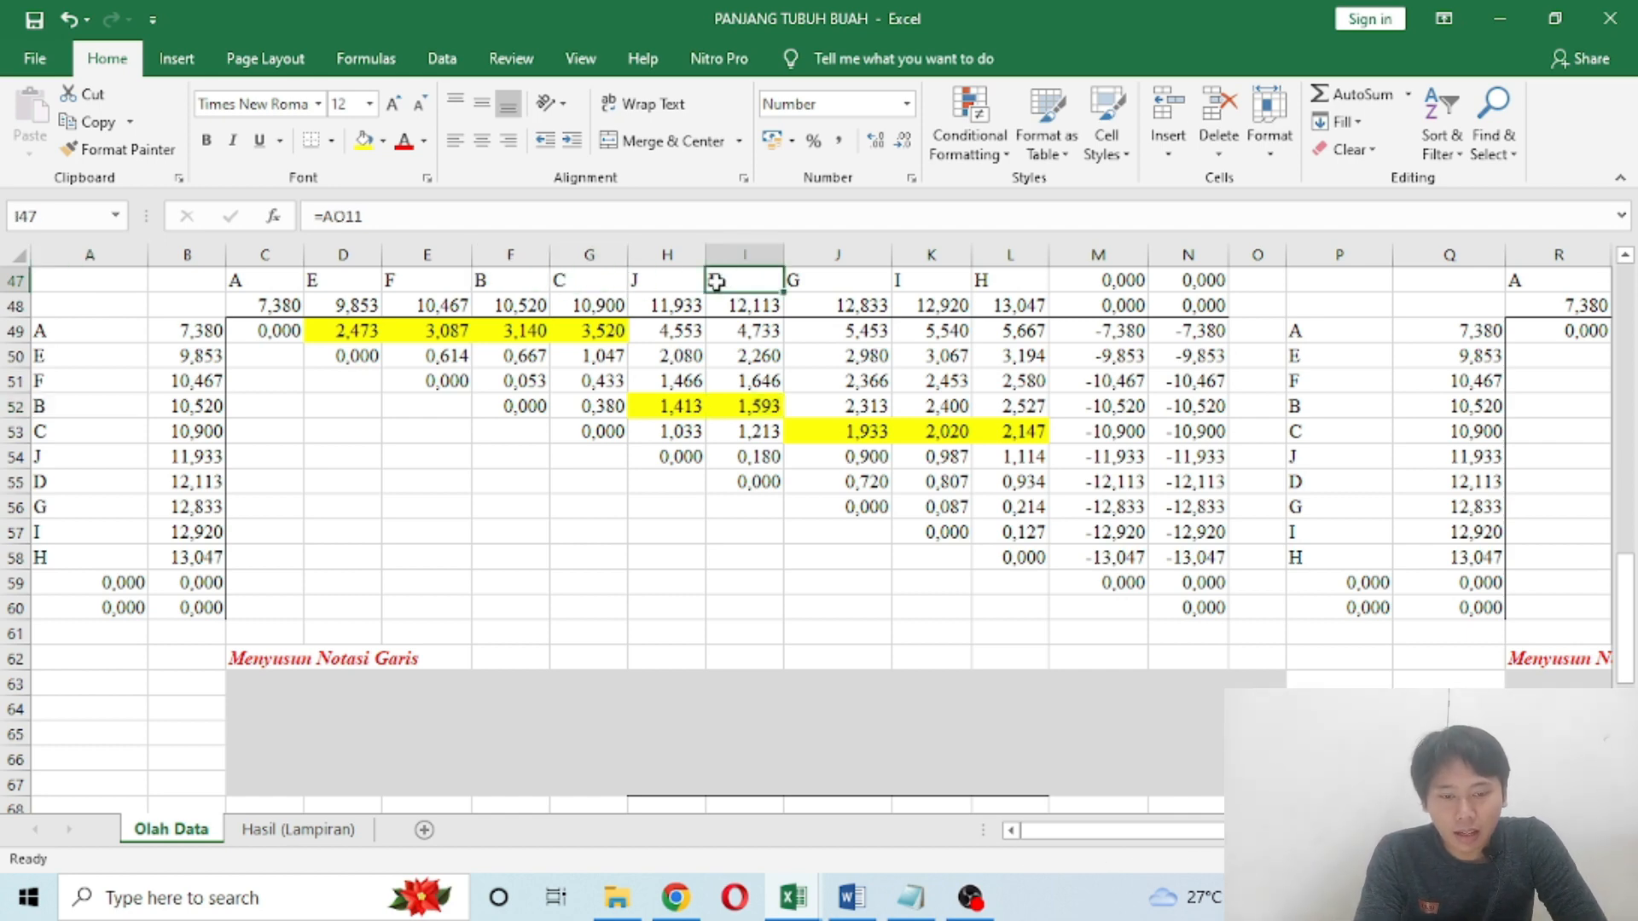
pyautogui.hotkey('shift', 'Left')
pyautogui.hotkey('shift', 'Left')
pyautogui.hotkey('shift', 'Down')
pyautogui.hotkey('shift', 'Down')
pyautogui.hotkey('shift', 'Down')
pyautogui.hotkey('shift', 'Down')
pyautogui.hotkey('shift', 'Down')
pyautogui.hotkey('shift', 'Down')
pyautogui.hotkey('shift', 'Down')
pyautogui.hotkey('shift', 'Down')
pyautogui.hotkey('shift', 'Down')
pyautogui.hotkey('shift', 'Down')
pyautogui.hotkey('shift', 'Down')
pyautogui.hotkey('shift', 'Down')
pyautogui.hotkey('shift', 'Down')
pyautogui.hotkey('shift', 'Down')
pyautogui.hotkey('shift', 'Down')
pyautogui.hotkey('shift', 'Down')
pyautogui.hotkey('shift', 'Down')
pyautogui.hotkey('shift', 'Down')
pyautogui.hotkey('shift', 'Down')
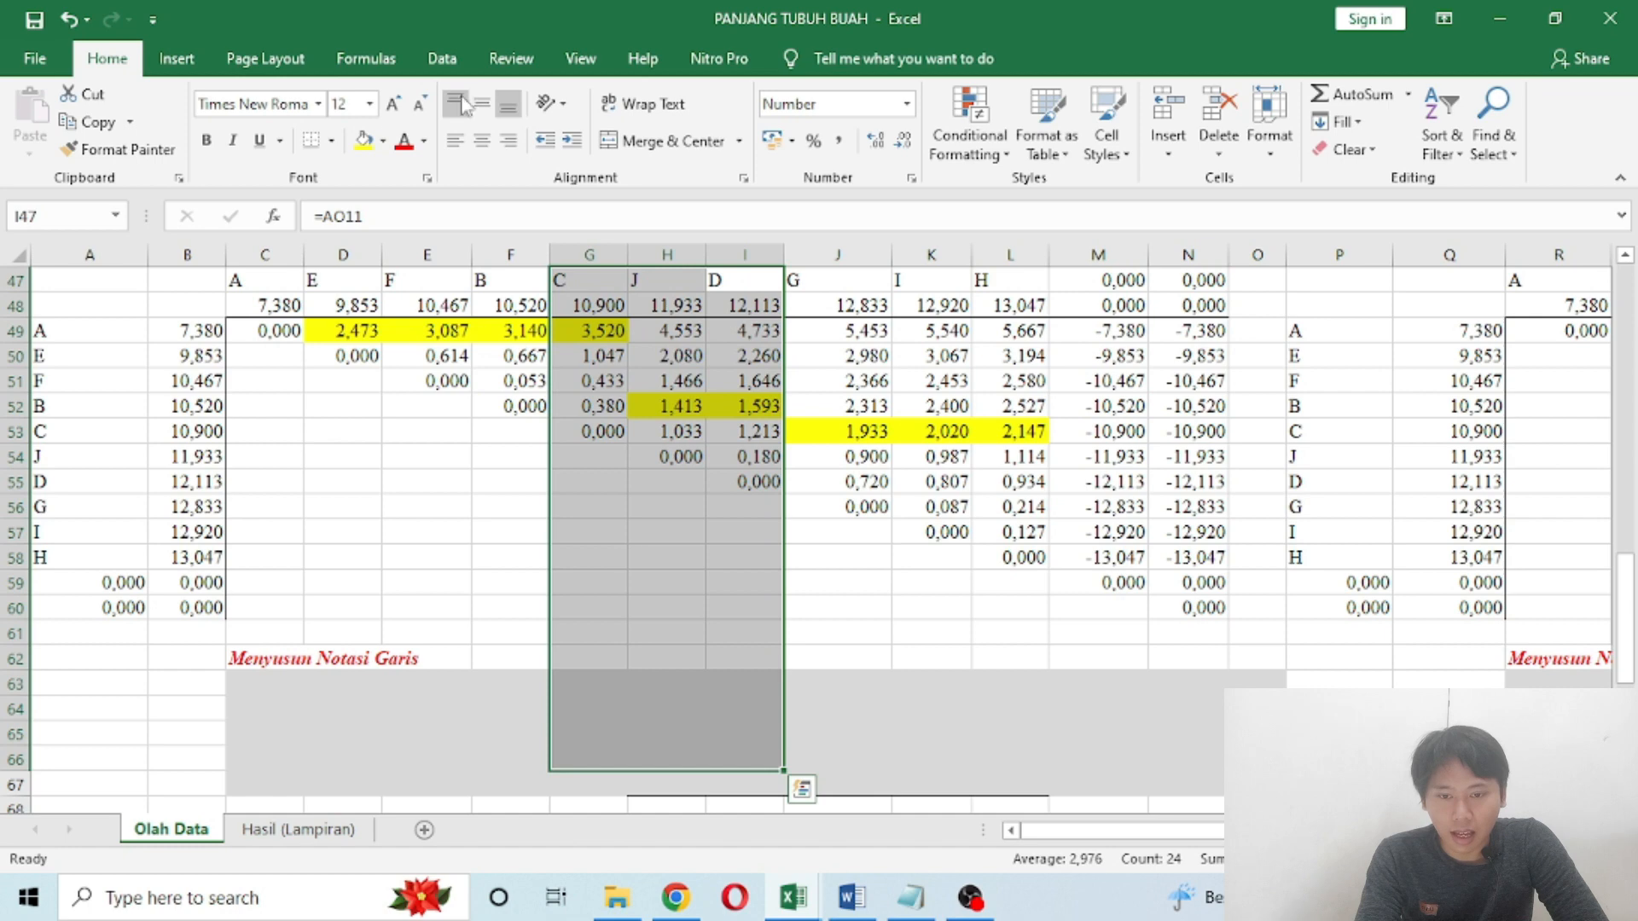
pyautogui.click(311, 142)
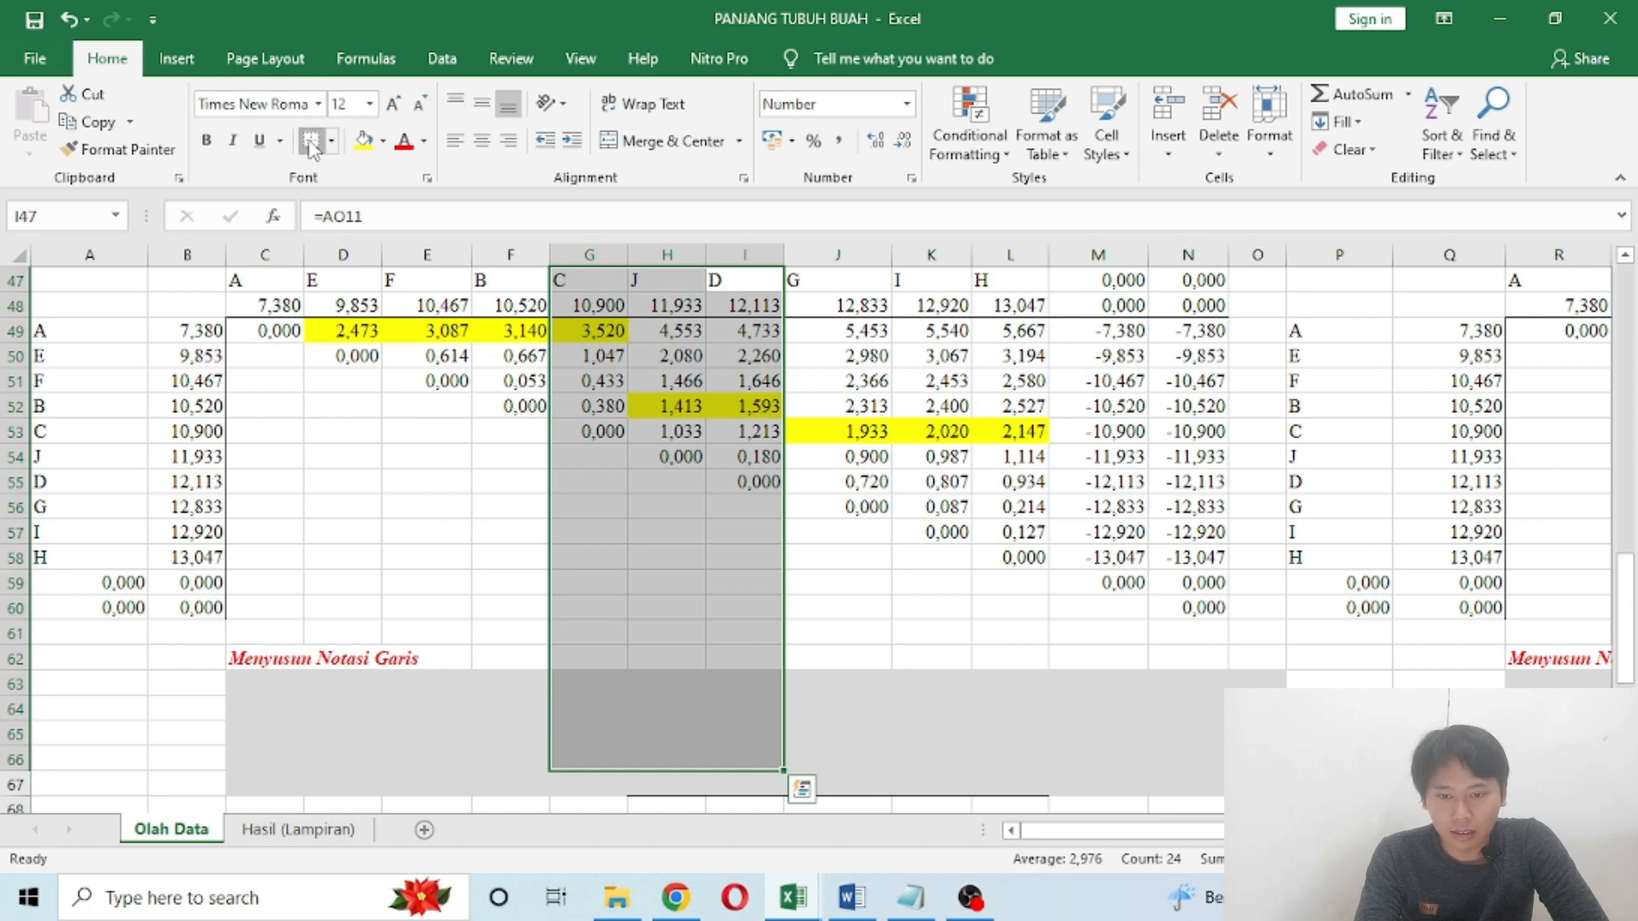
pyautogui.click(847, 727)
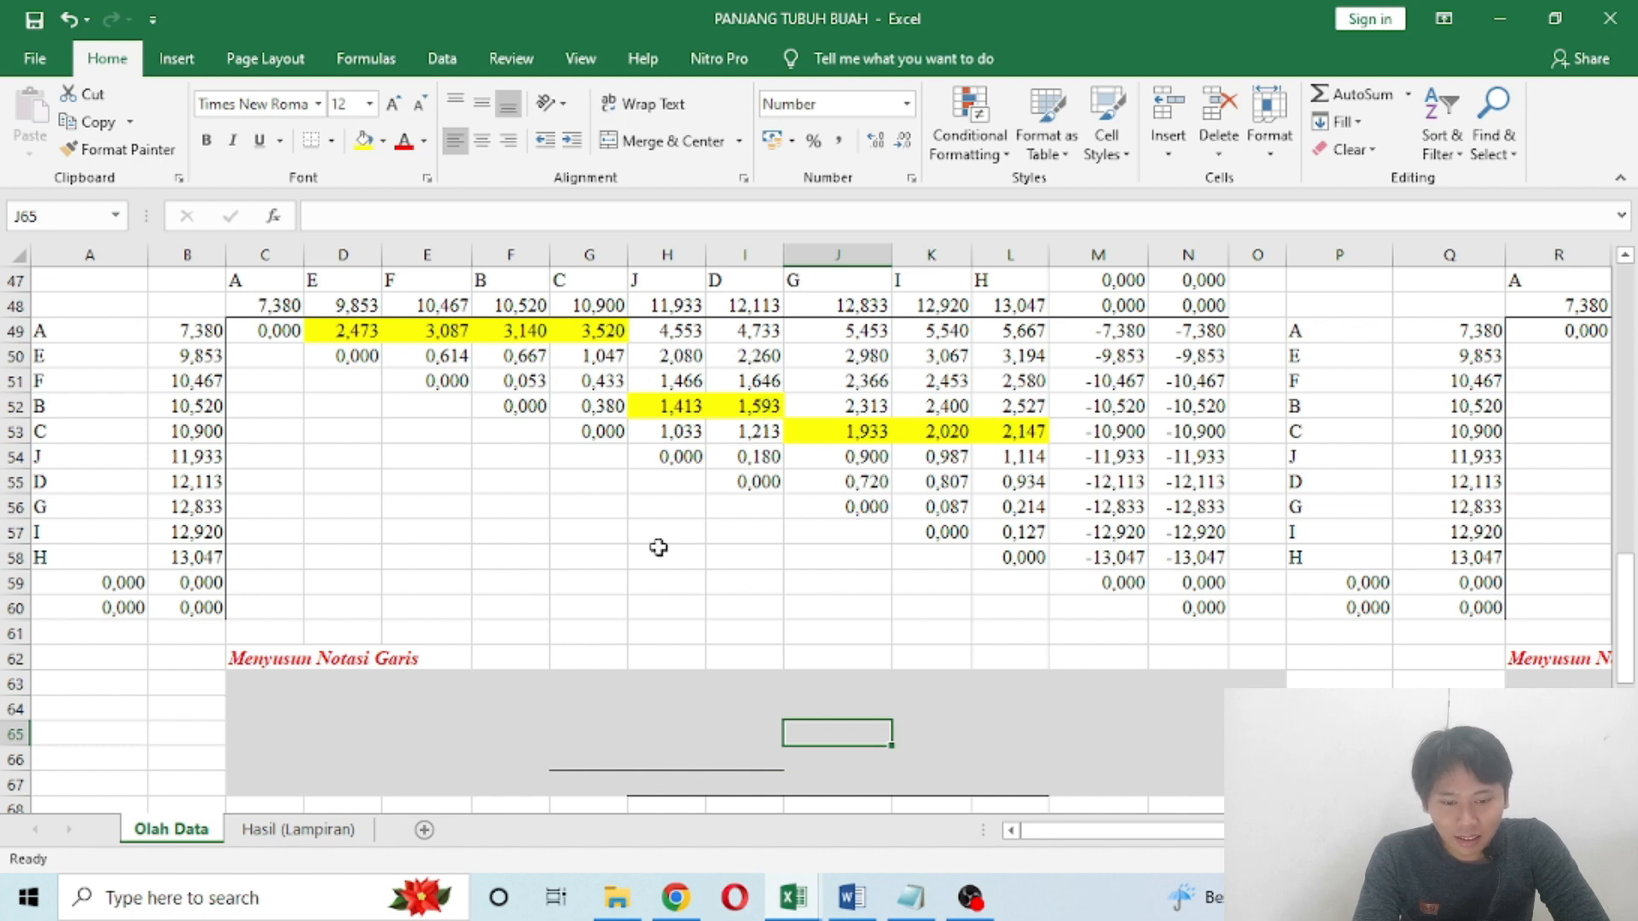
# Step: Review the highlighted differences H52:I52 and follow treatment C's column from G47 down to G65
pyautogui.click(752, 404)
pyautogui.hotkey('shift', 'Left')
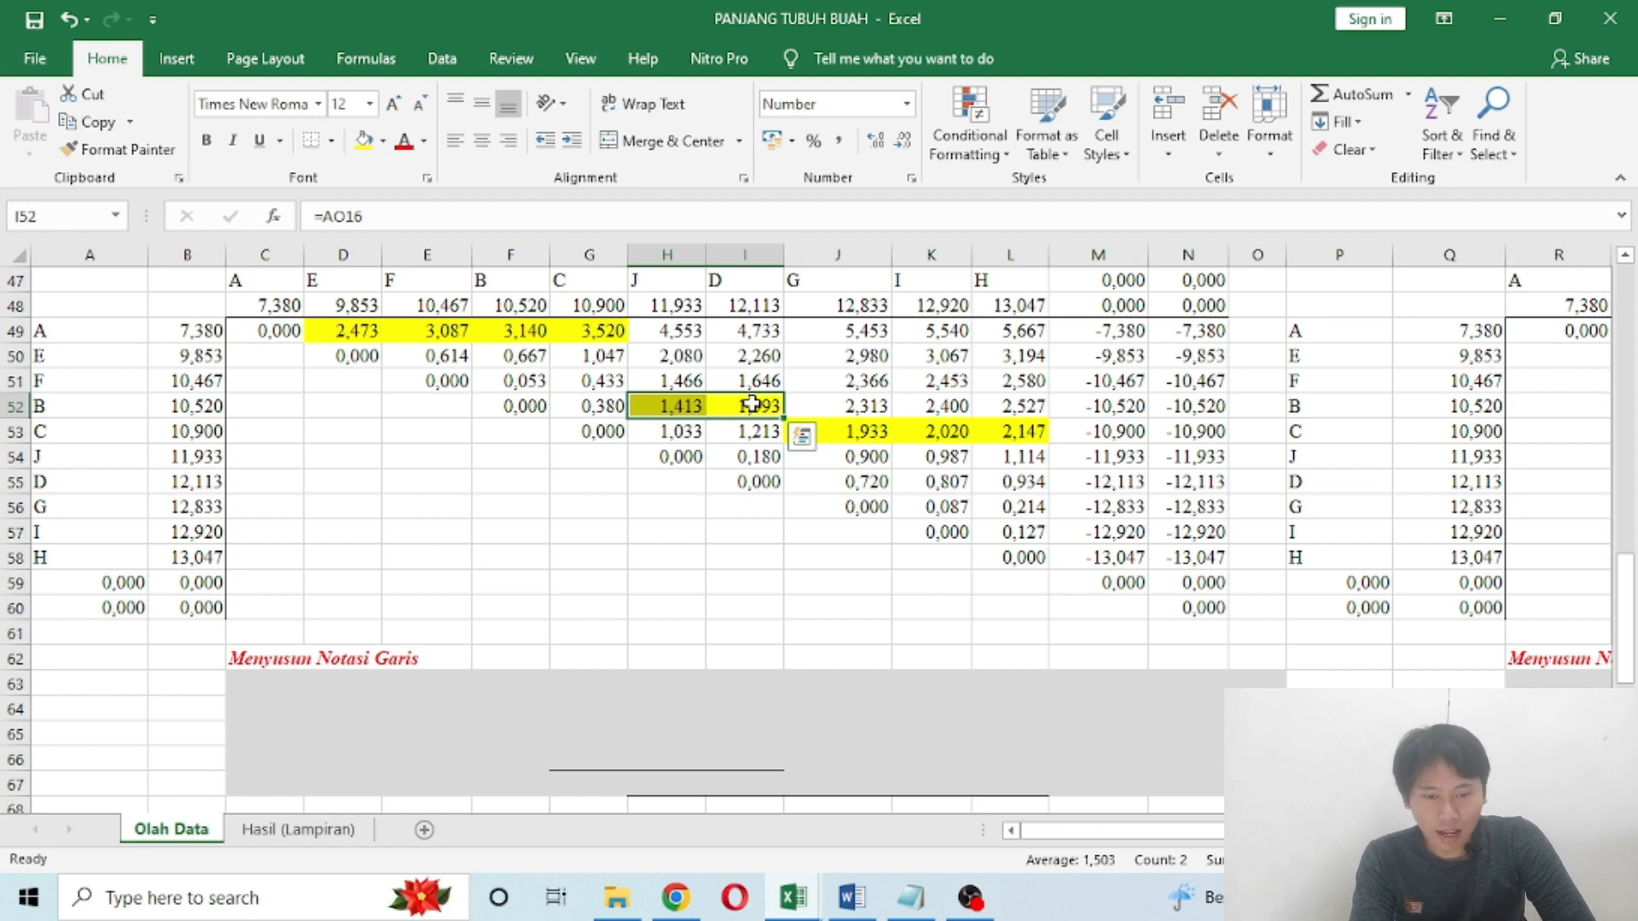
pyautogui.press('Left')
pyautogui.press('Left')
pyautogui.press('Up')
pyautogui.press('Up')
pyautogui.press('Up')
pyautogui.press('Up')
pyautogui.press('Up')
pyautogui.press('Up')
pyautogui.press('Down')
pyautogui.hotkey('shift', 'Down')
pyautogui.hotkey('shift', 'Down')
pyautogui.hotkey('shift', 'Down')
pyautogui.hotkey('shift', 'Down')
pyautogui.hotkey('shift', 'Down')
pyautogui.hotkey('shift', 'Down')
pyautogui.hotkey('shift', 'Down')
pyautogui.hotkey('shift', 'Down')
pyautogui.hotkey('shift', 'Down')
pyautogui.hotkey('shift', 'Down')
pyautogui.hotkey('shift', 'Down')
pyautogui.hotkey('shift', 'Down')
pyautogui.hotkey('shift', 'Down')
pyautogui.hotkey('shift', 'Down')
pyautogui.hotkey('shift', 'Down')
pyautogui.hotkey('shift', 'Down')
pyautogui.hotkey('shift', 'Down')
pyautogui.hotkey('shift', 'Down')
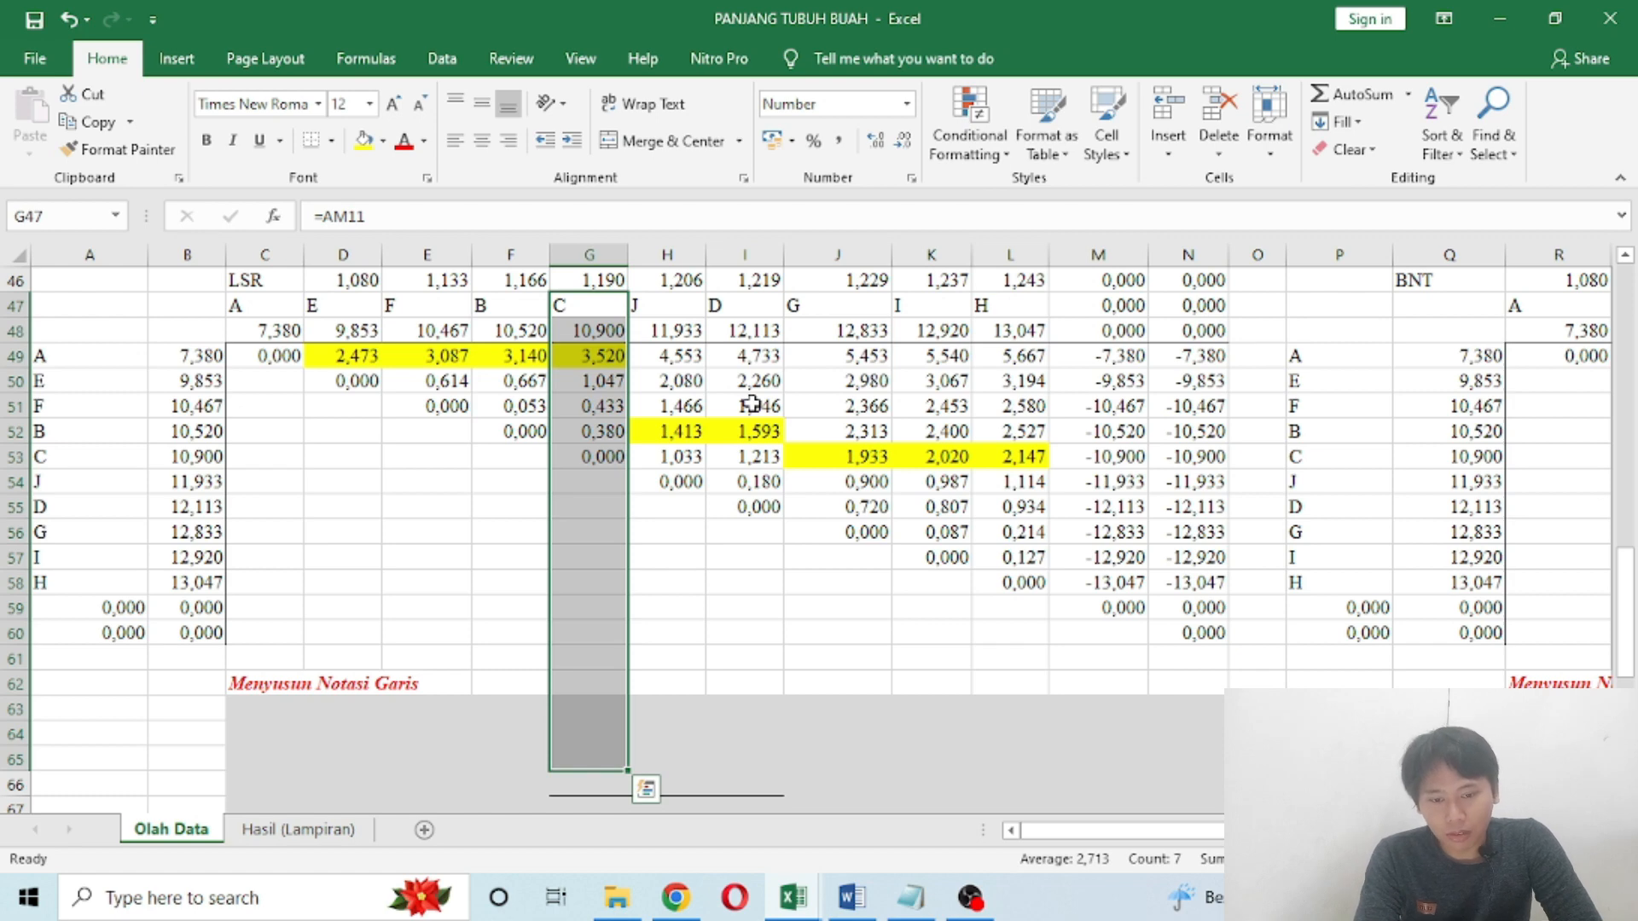
pyautogui.click(587, 756)
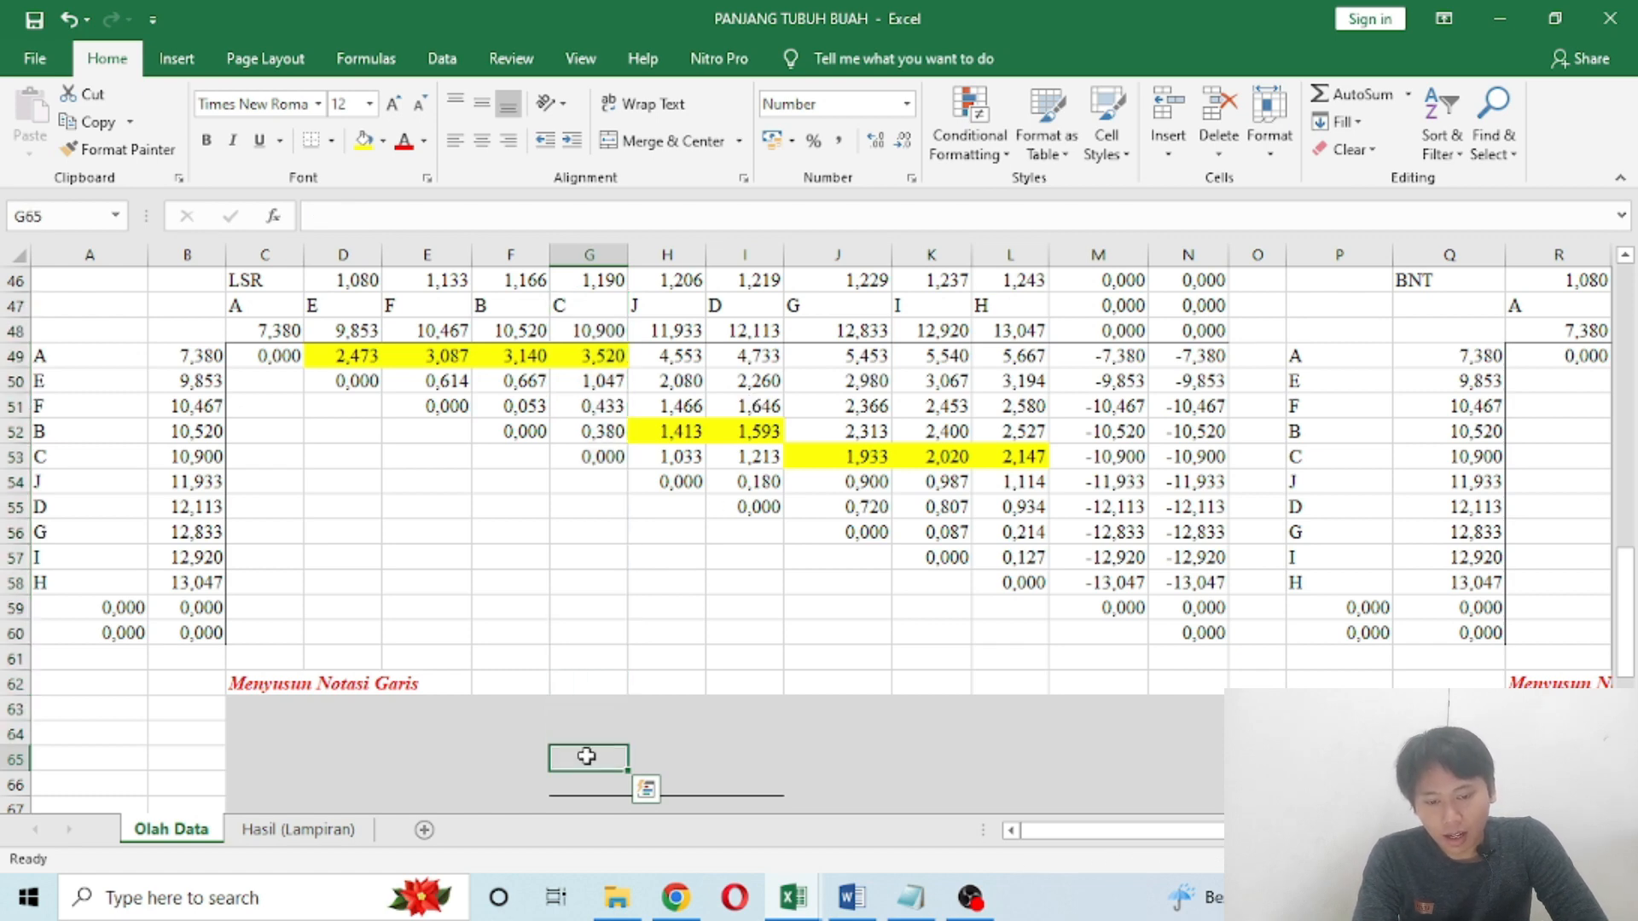
# Step: Check treatment C's highlighted difference in G49 against row treatment A and the headings A and E in row 47
pyautogui.click(597, 359)
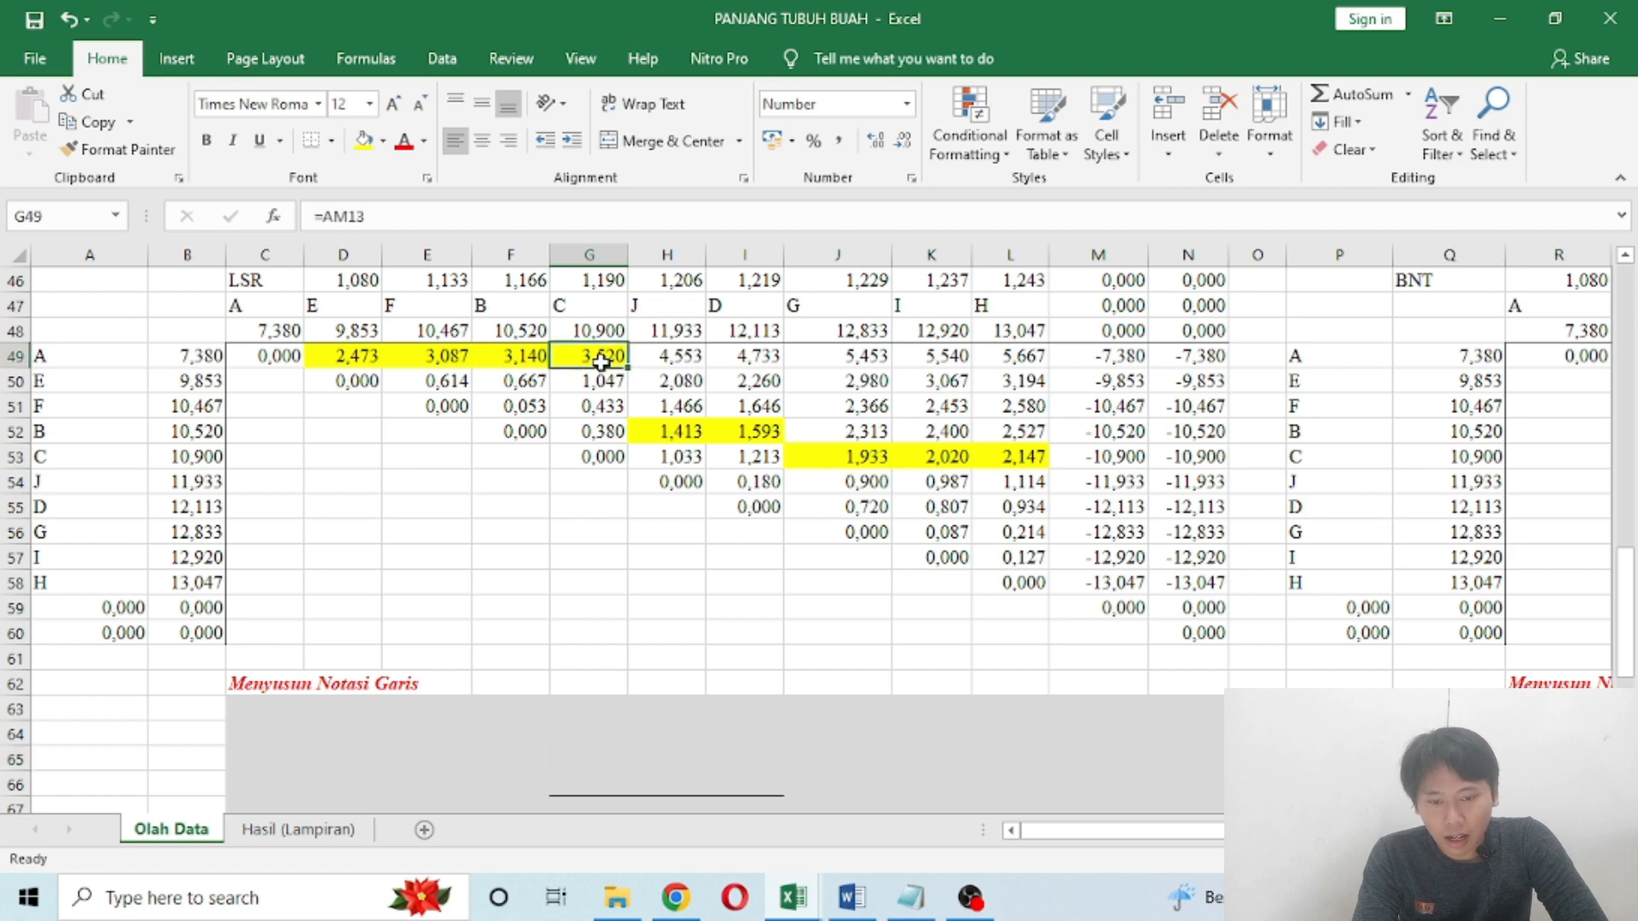
pyautogui.click(77, 356)
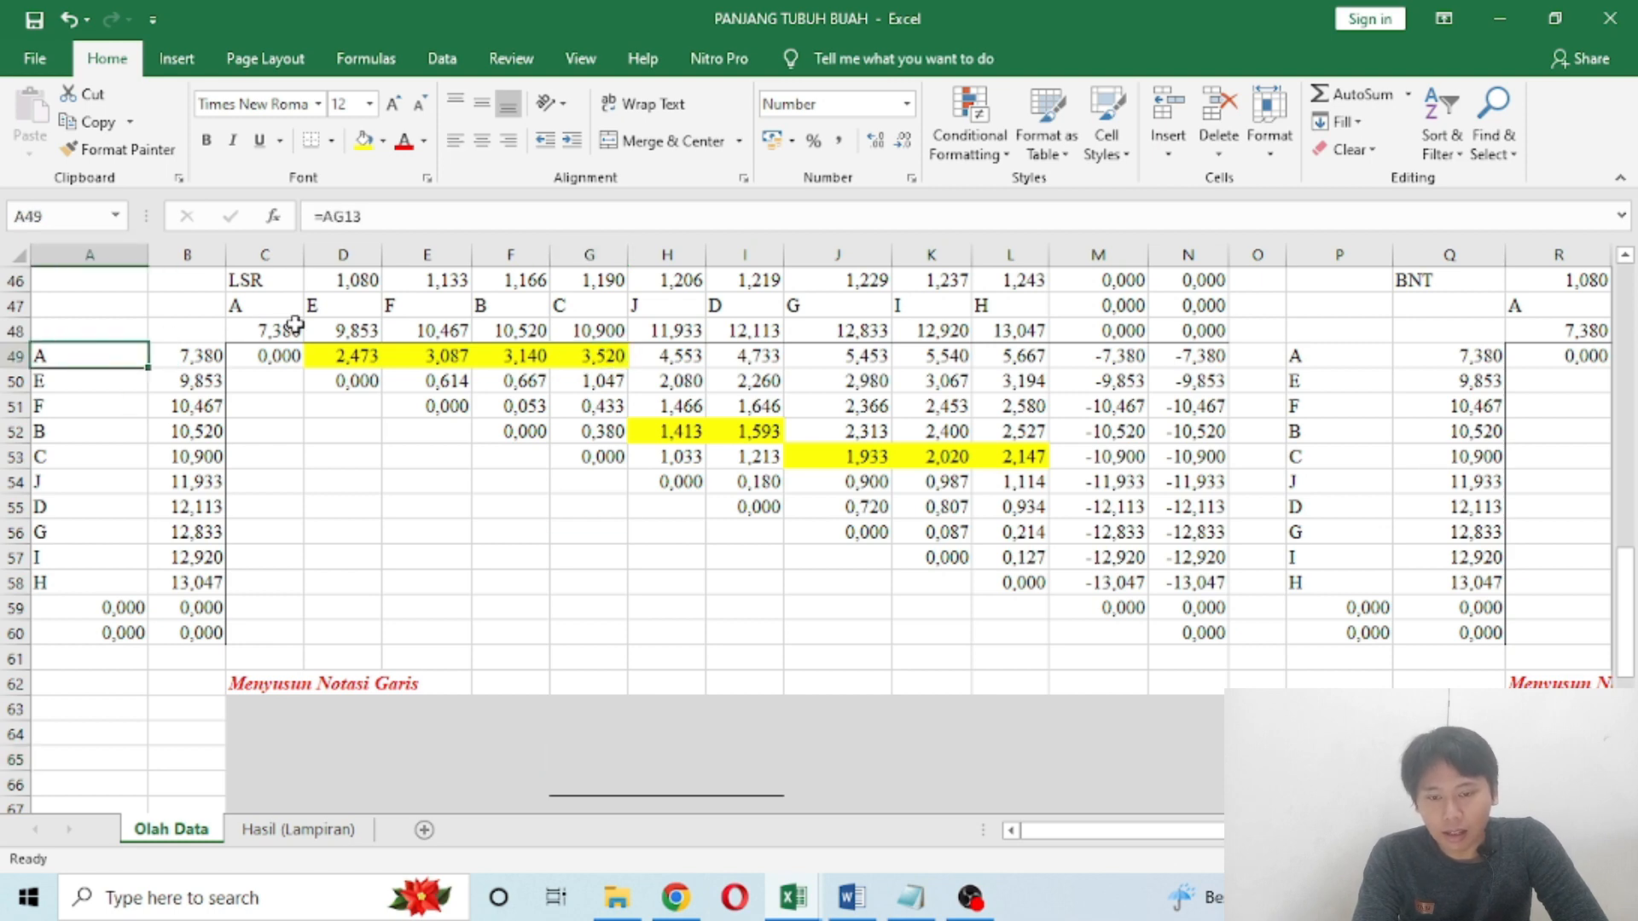
pyautogui.click(269, 304)
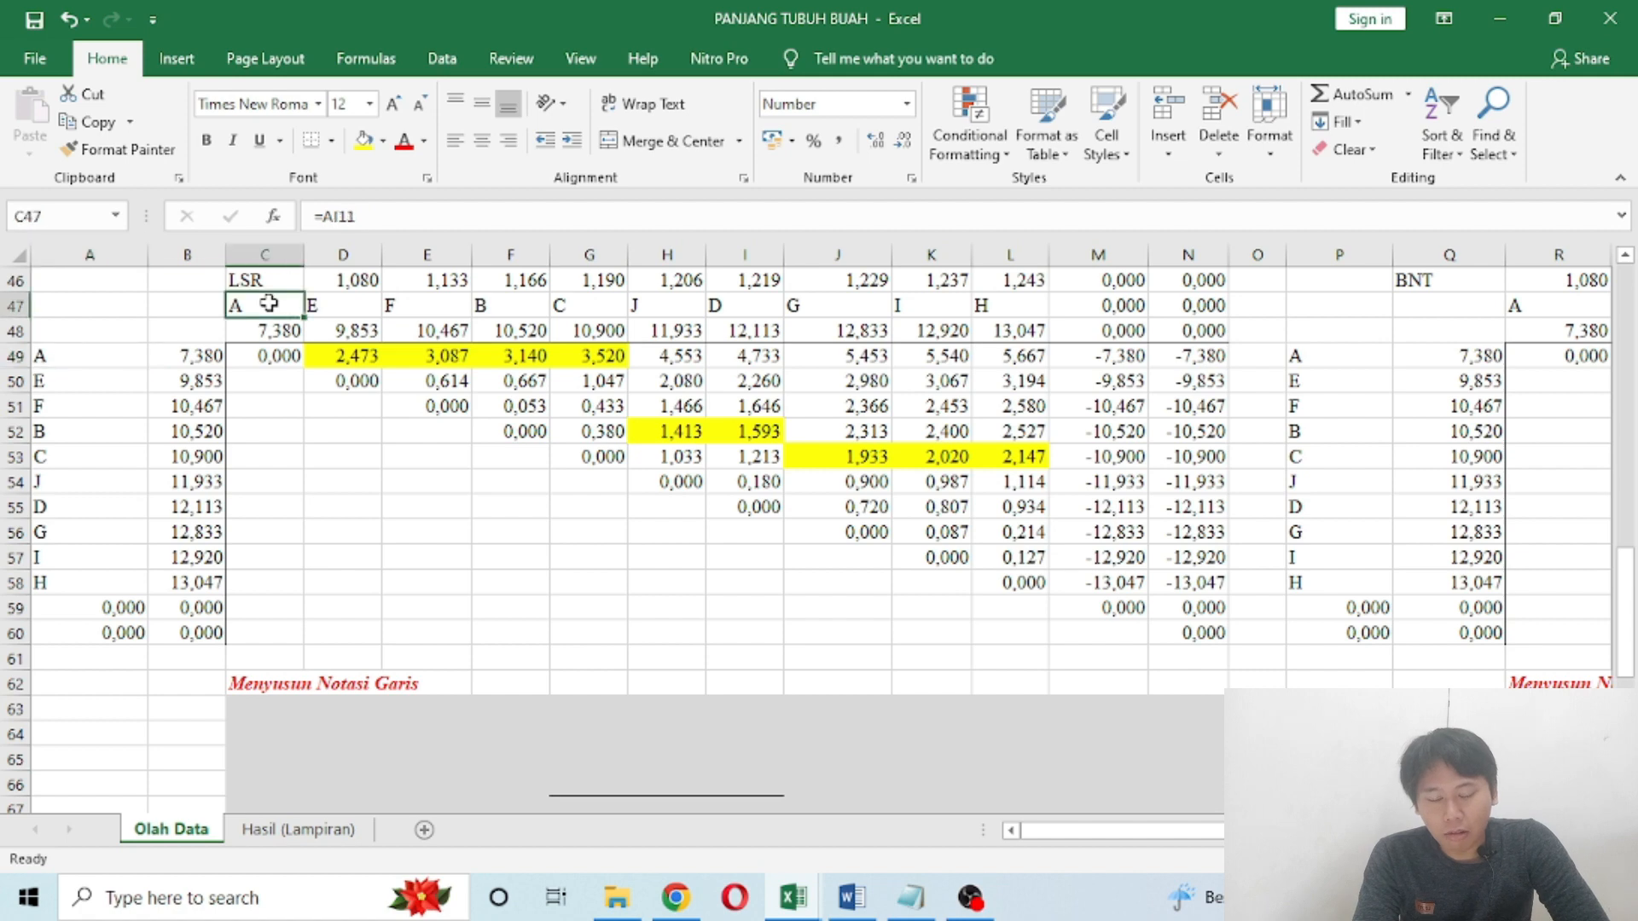
pyautogui.click(316, 301)
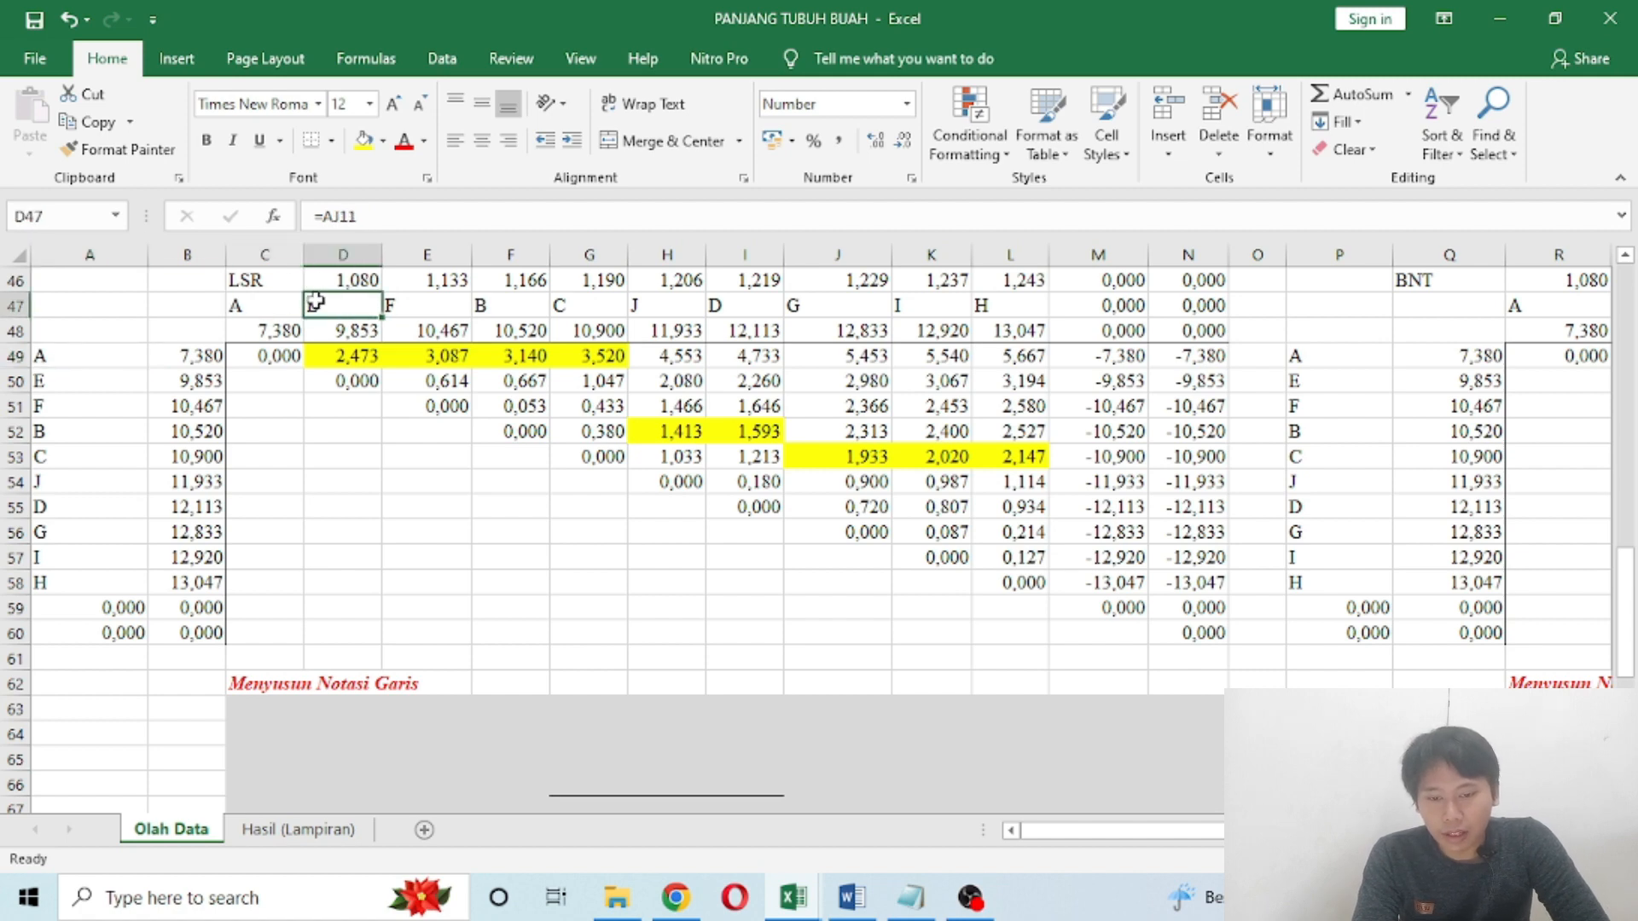
# Step: Draw the third notation line from treatment C back to E by applying a bottom border to D47:G65
pyautogui.click(588, 305)
pyautogui.hotkey('shift', 'Left')
pyautogui.hotkey('shift', 'Left')
pyautogui.hotkey('shift', 'Left')
pyautogui.hotkey('shift', 'Down')
pyautogui.hotkey('shift', 'Down')
pyautogui.hotkey('shift', 'Down')
pyautogui.hotkey('shift', 'Down')
pyautogui.hotkey('shift', 'Down')
pyautogui.hotkey('shift', 'Down')
pyautogui.hotkey('shift', 'Down')
pyautogui.hotkey('shift', 'Down')
pyautogui.hotkey('shift', 'Down')
pyautogui.hotkey('shift', 'Down')
pyautogui.hotkey('shift', 'Down')
pyautogui.hotkey('shift', 'Down')
pyautogui.hotkey('shift', 'Down')
pyautogui.hotkey('shift', 'Down')
pyautogui.hotkey('shift', 'Down')
pyautogui.hotkey('shift', 'Down')
pyautogui.hotkey('shift', 'Down')
pyautogui.hotkey('shift', 'Down')
pyautogui.hotkey('shift', 'Down')
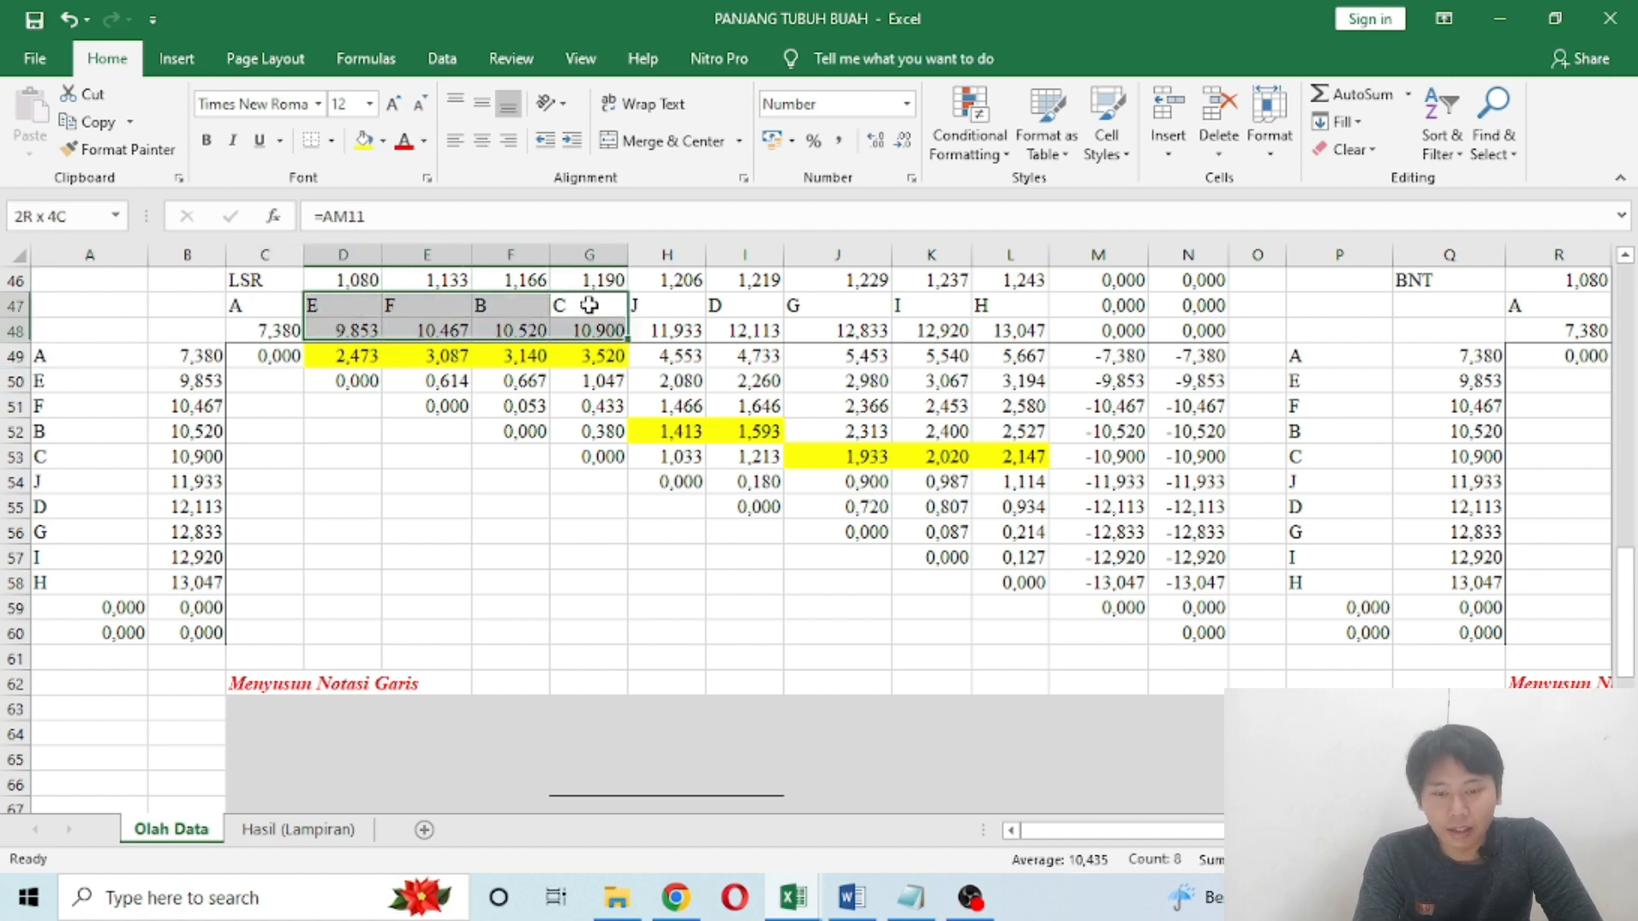
pyautogui.hotkey('shift', 'Up')
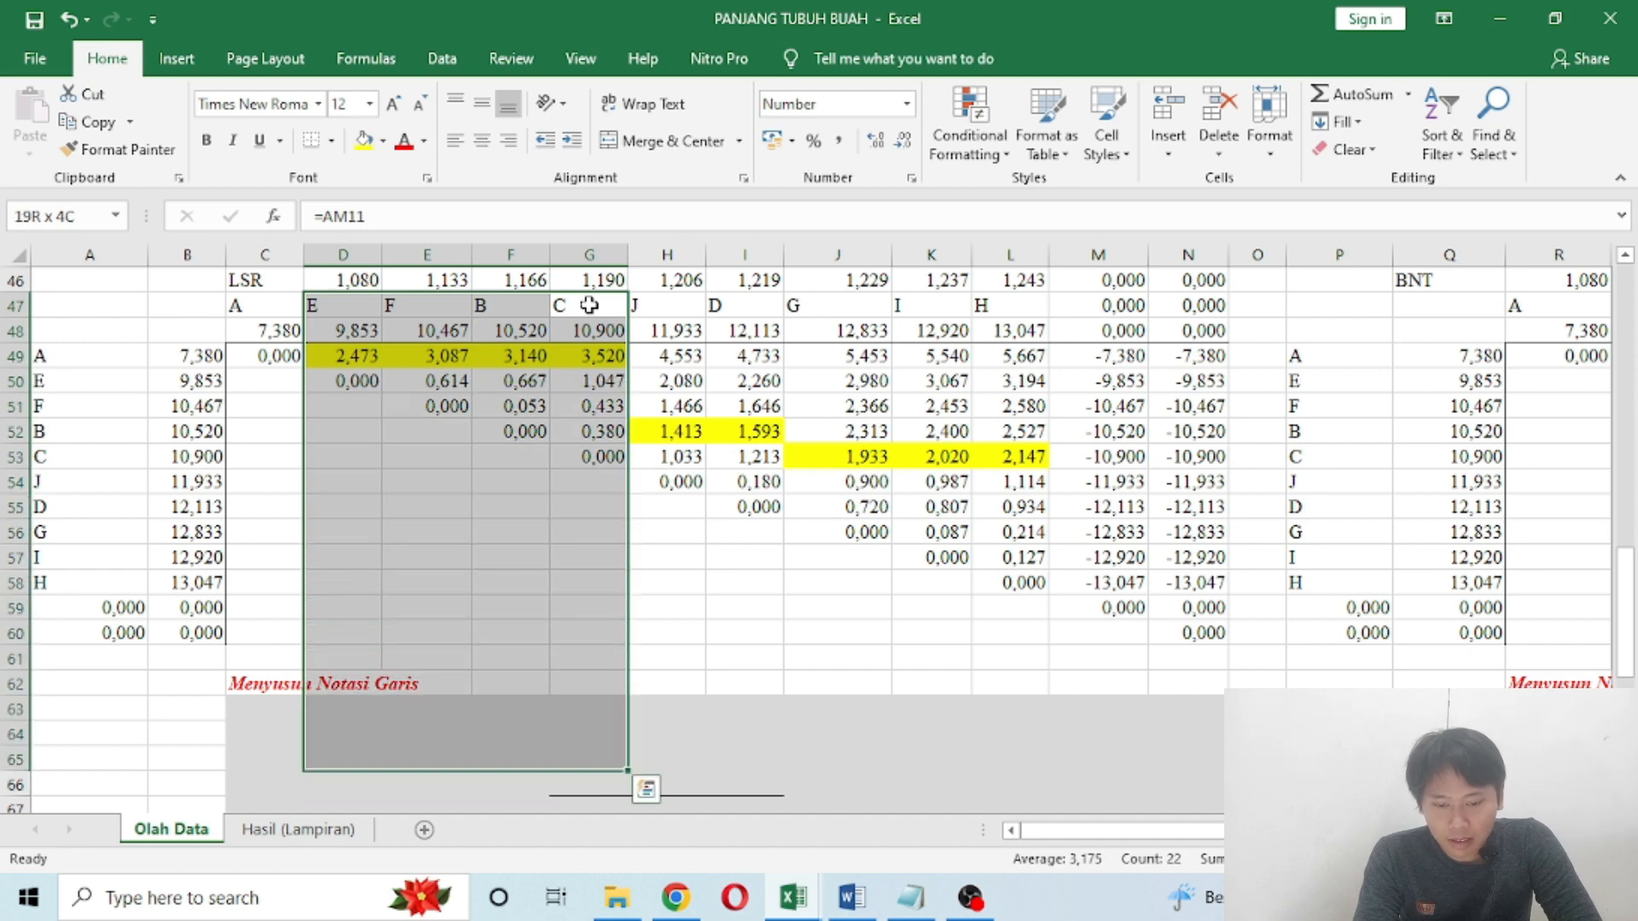
pyautogui.click(322, 143)
pyautogui.click(732, 716)
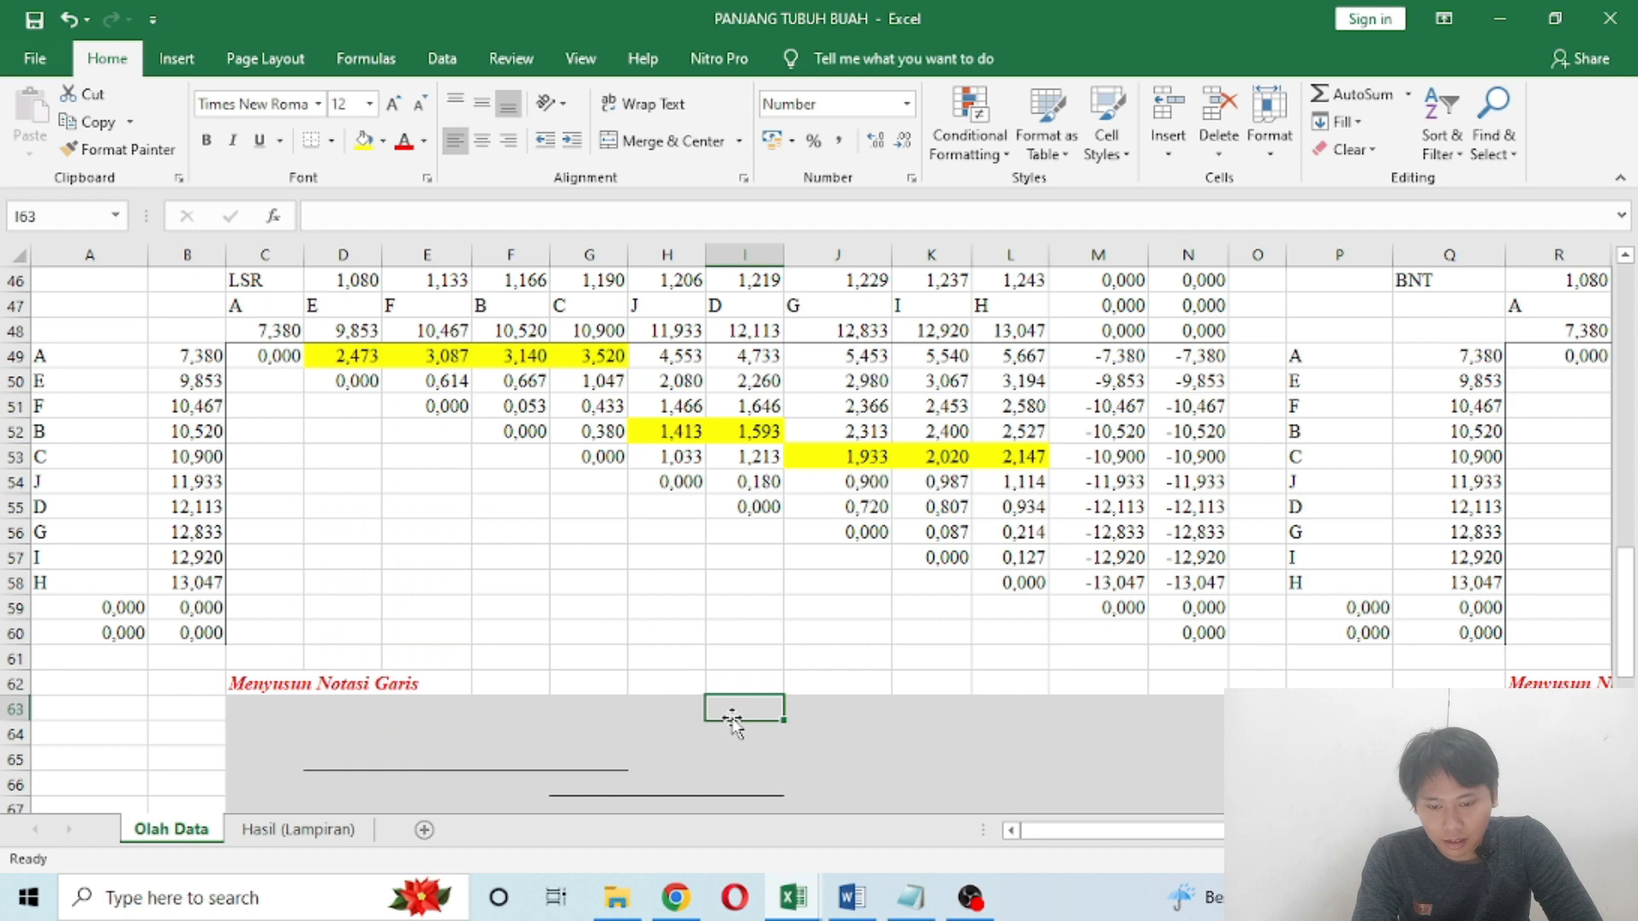
# Step: Follow treatment E's column up to D49 and examine the highlighted differences D49:G49 against row treatment A
pyautogui.press('Left')
pyautogui.press('Down')
pyautogui.press('Down')
pyautogui.press('Left')
pyautogui.press('Left')
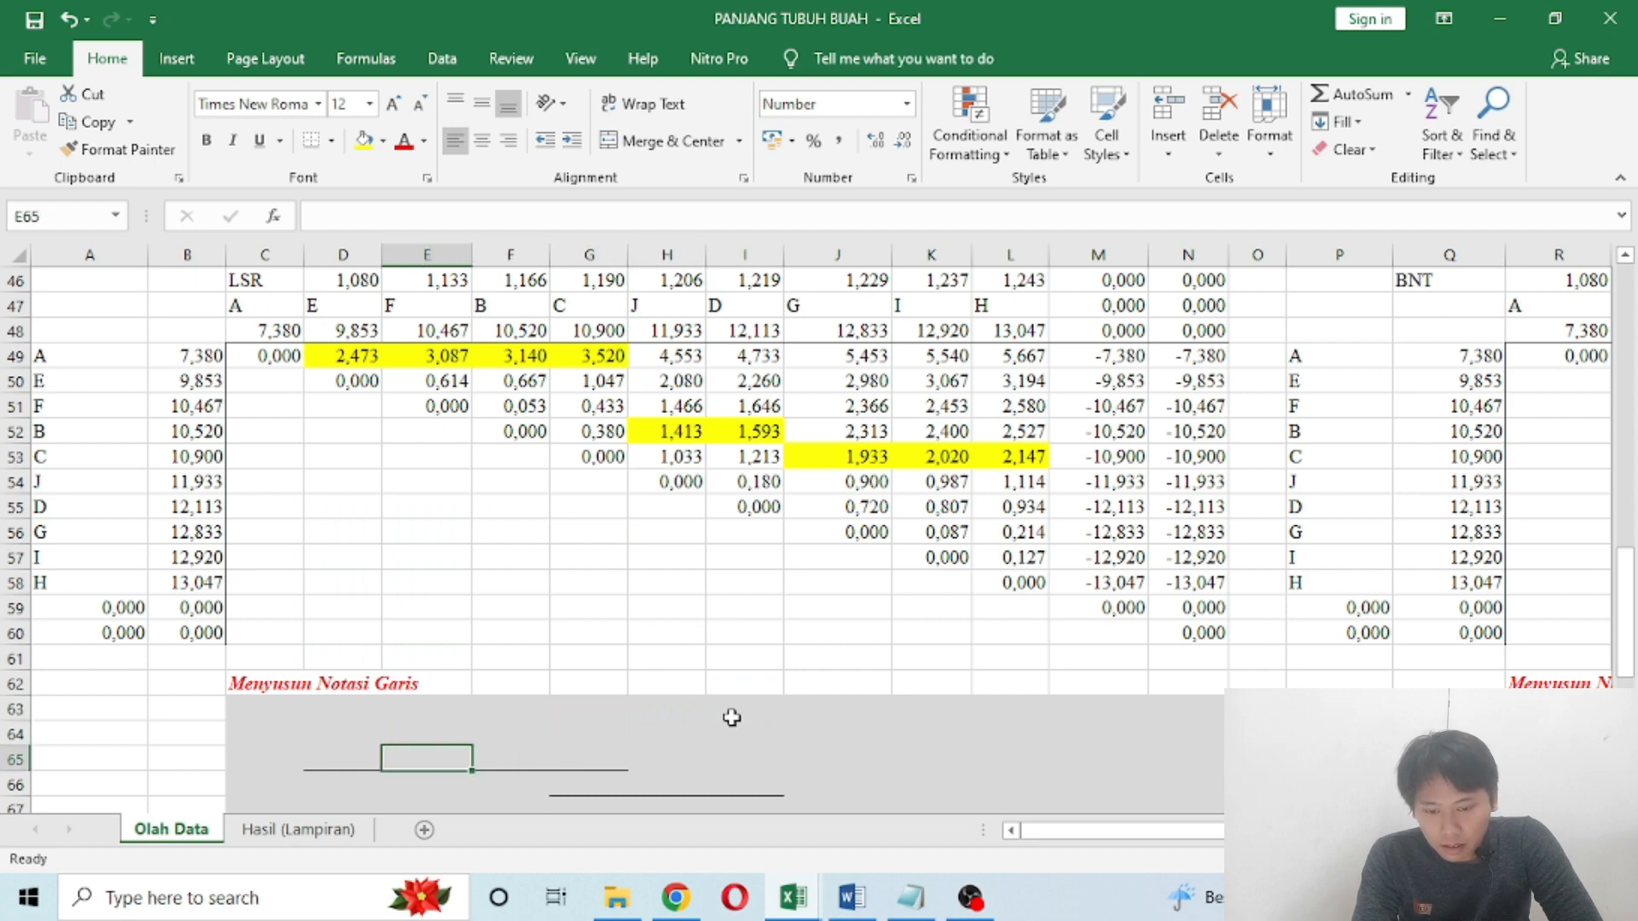
pyautogui.press('Left')
pyautogui.press('Up')
pyautogui.press('Up')
pyautogui.press('Up')
pyautogui.press('Up')
pyautogui.press('Up')
pyautogui.press('Up')
pyautogui.press('Up')
pyautogui.press('Up')
pyautogui.press('Up')
pyautogui.press('Up')
pyautogui.press('Up')
pyautogui.press('Up')
pyautogui.press('Up')
pyautogui.press('Up')
pyautogui.press('Up')
pyautogui.press('Up')
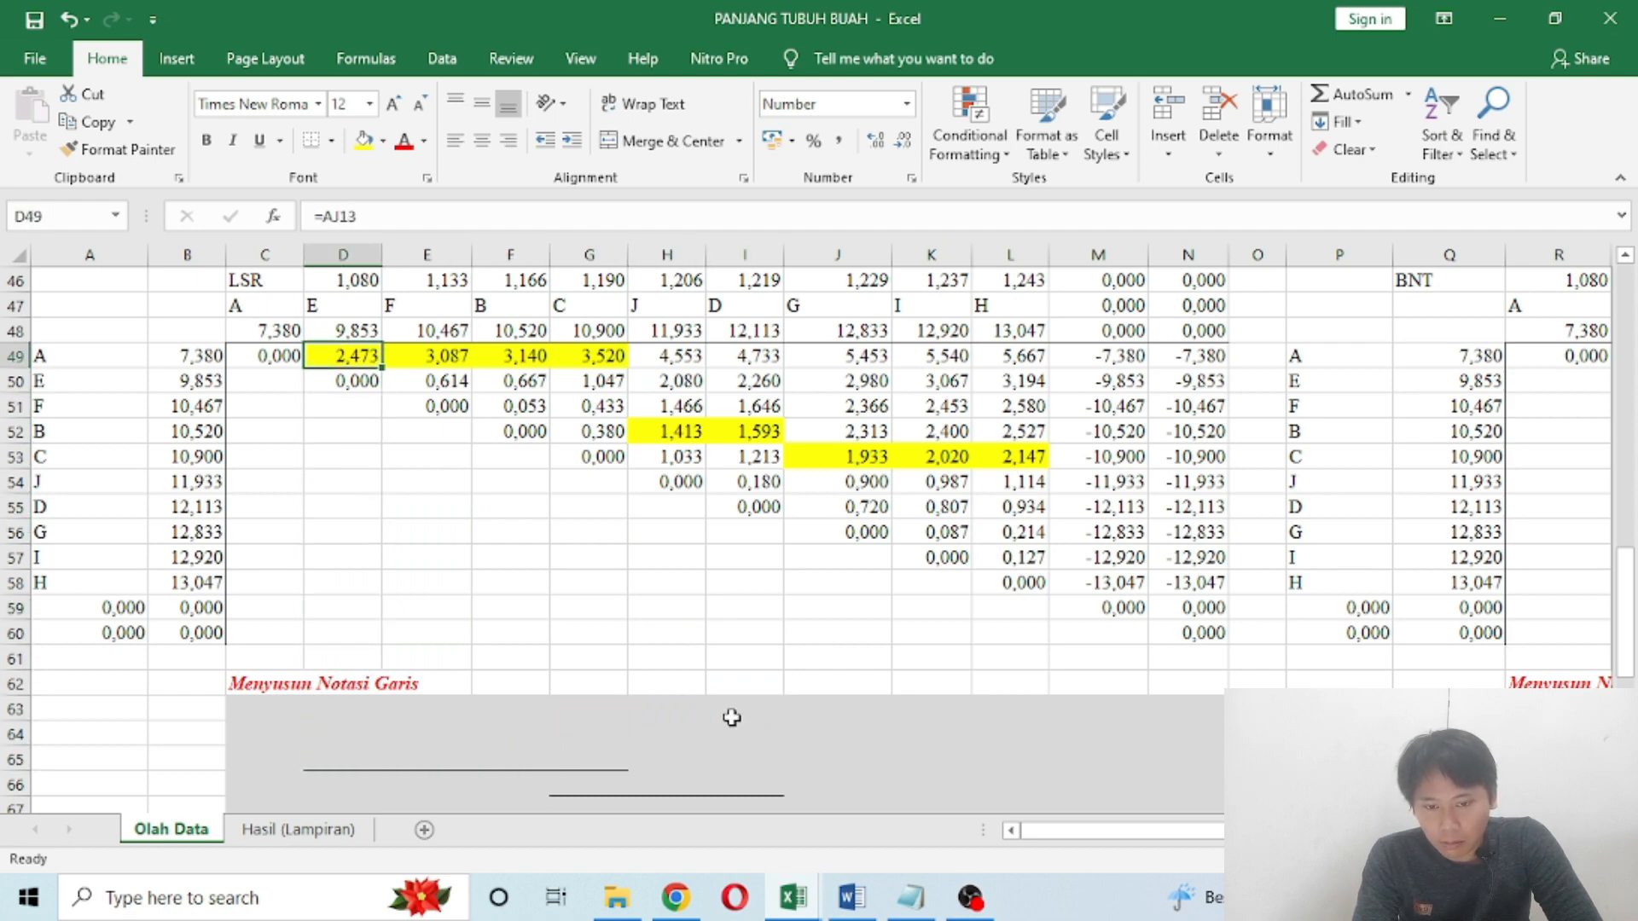
pyautogui.hotkey('shift', 'Right')
pyautogui.hotkey('shift', 'Right')
pyautogui.hotkey('shift', 'Right')
pyautogui.hotkey('shift', 'Right')
pyautogui.hotkey('shift', 'Left')
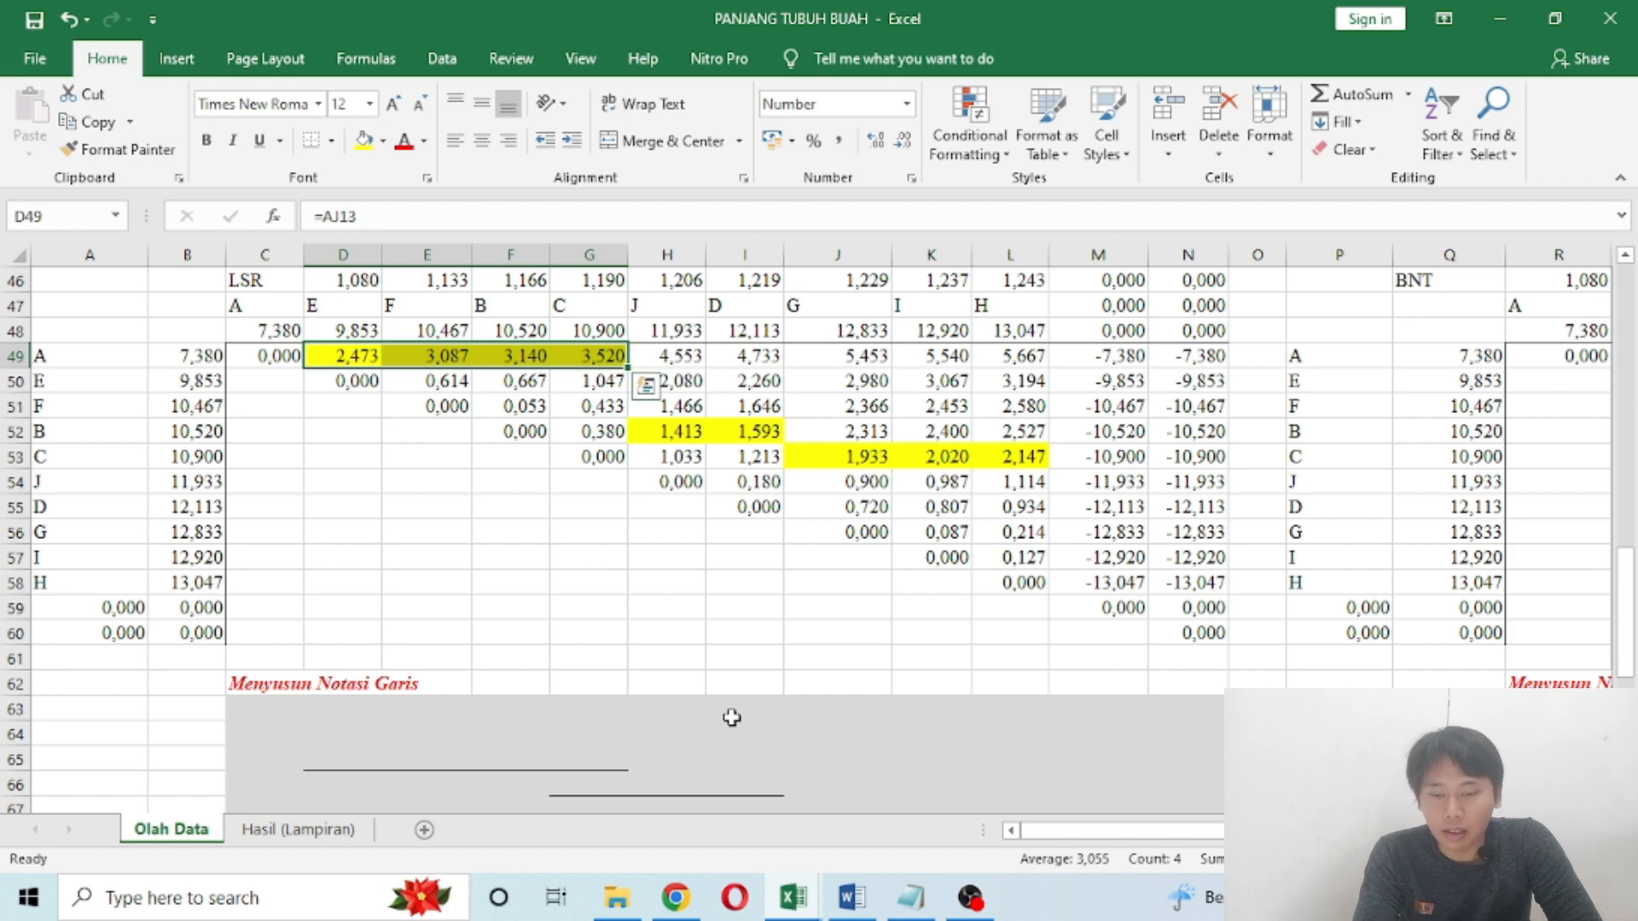
pyautogui.press('Left')
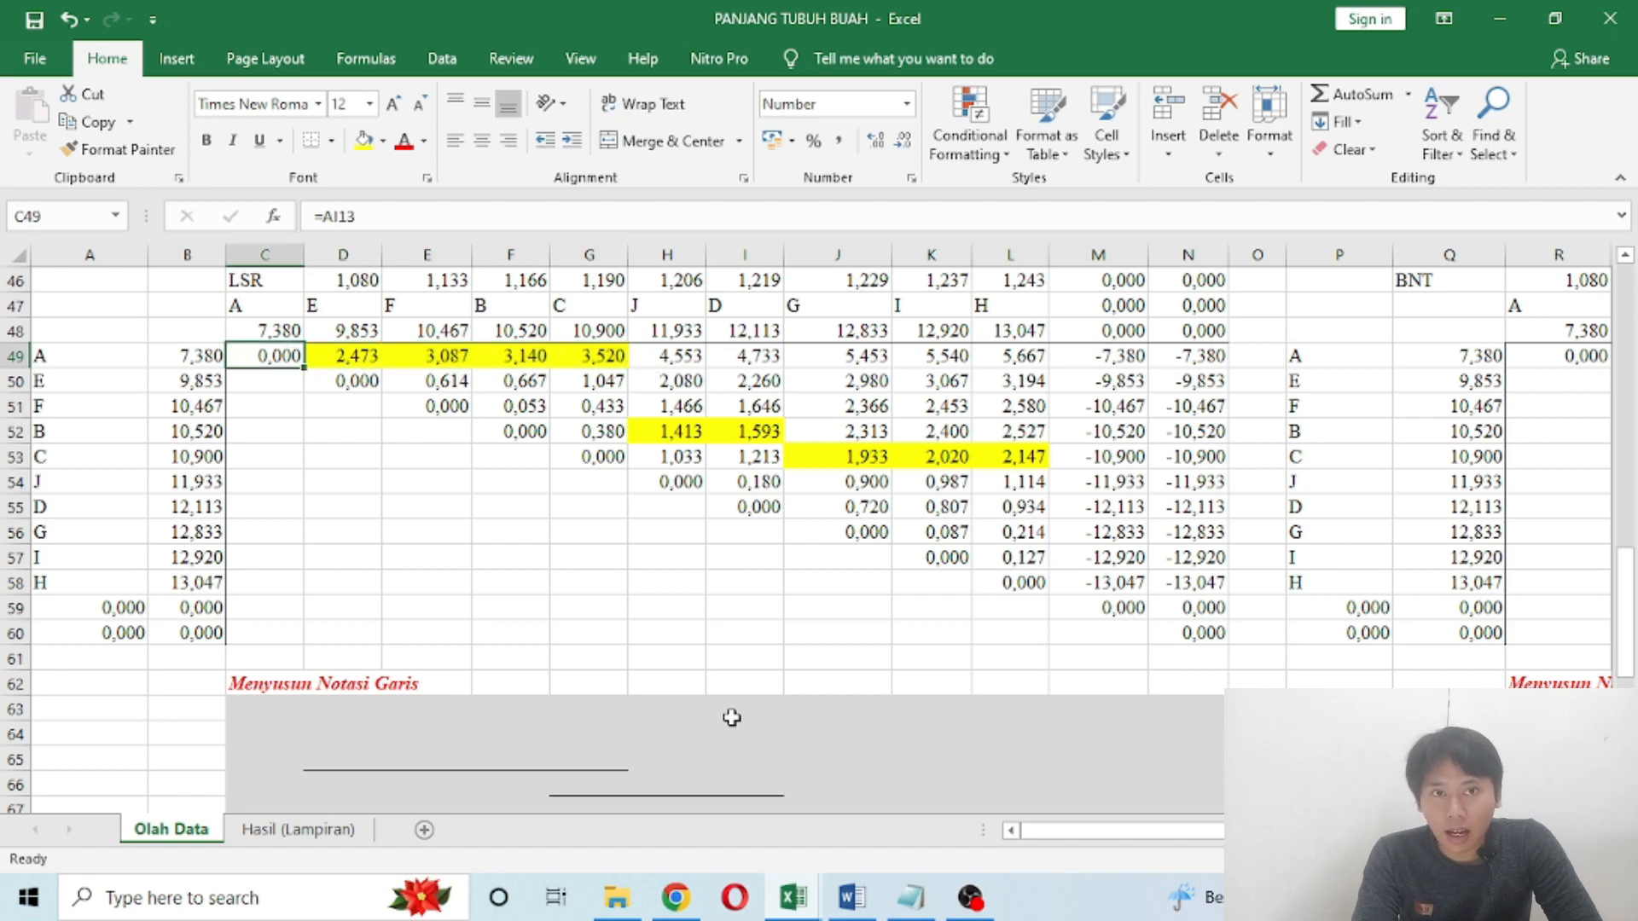
# Step: Draw the fourth notation line for treatment A alone by applying a bottom border to C64
pyautogui.press('Down')
pyautogui.press('Down')
pyautogui.press('Down')
pyautogui.press('Down')
pyautogui.press('Down')
pyautogui.press('Down')
pyautogui.press('Down')
pyautogui.press('Down')
pyautogui.press('Down')
pyautogui.press('Down')
pyautogui.press('Down')
pyautogui.press('Down')
pyautogui.press('Down')
pyautogui.press('Down')
pyautogui.press('Down')
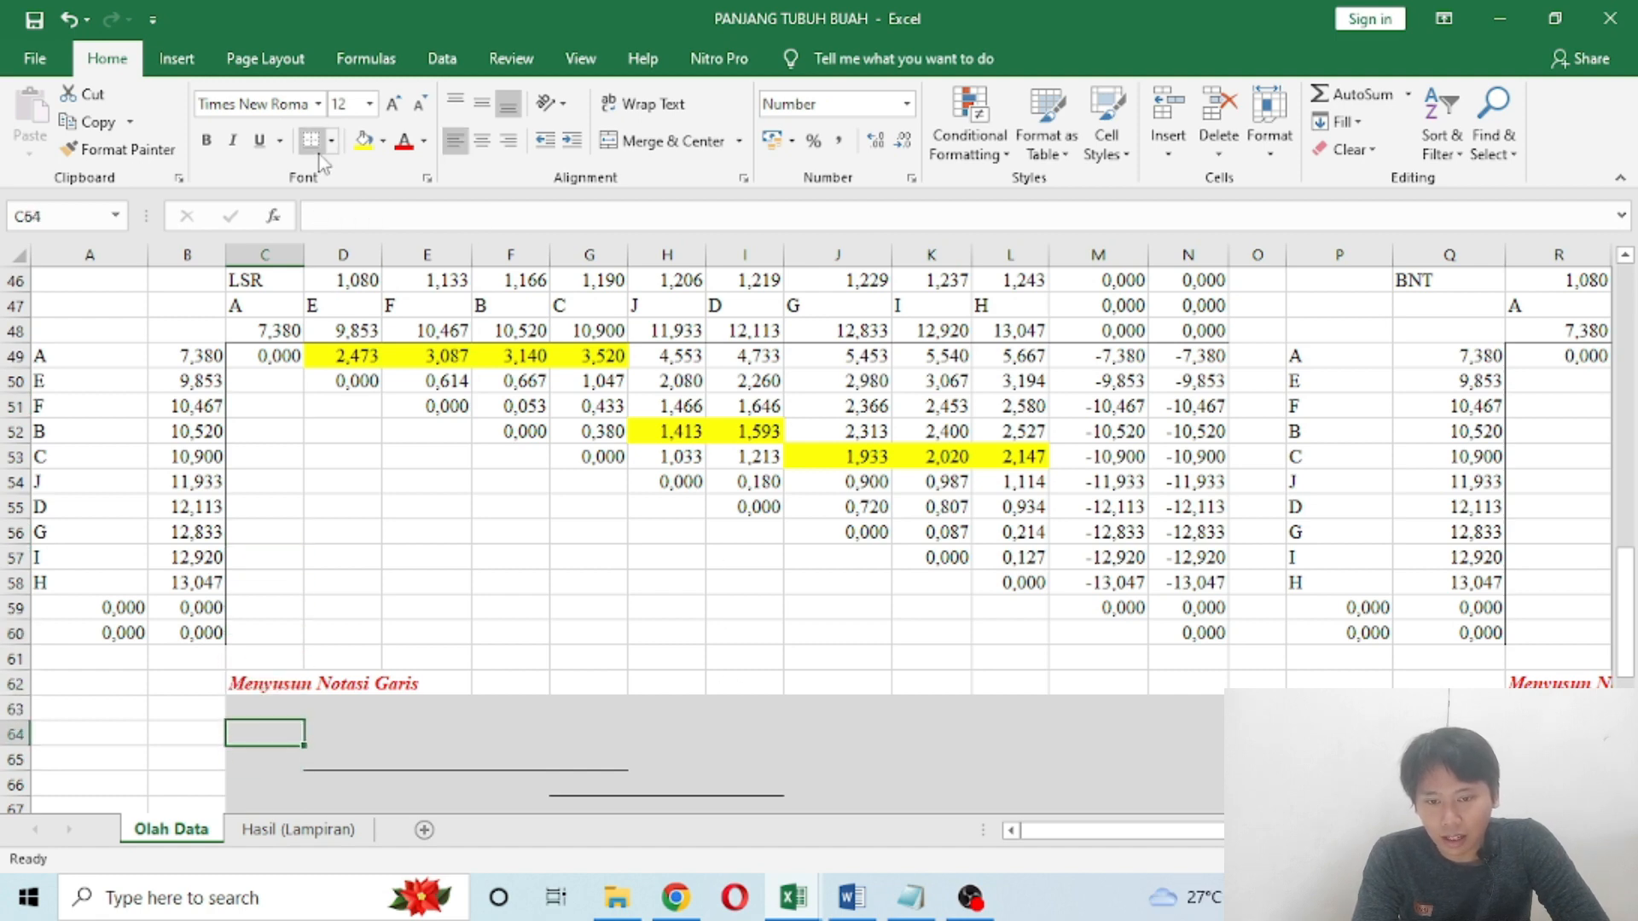
pyautogui.click(305, 370)
# Step: Label the first notation line by entering the letter a at its end in M67
pyautogui.click(346, 356)
pyautogui.press('Down')
pyautogui.press('Down')
pyautogui.press('Down')
pyautogui.press('Down')
pyautogui.press('Down')
pyautogui.press('Down')
pyautogui.press('Down')
pyautogui.press('Down')
pyautogui.press('Down')
pyautogui.press('Down')
pyautogui.press('Down')
pyautogui.press('Down')
pyautogui.press('Down')
pyautogui.press('Down')
pyautogui.press('Down')
pyautogui.press('Down')
pyautogui.press('Down')
pyautogui.press('Down')
pyautogui.press('Down')
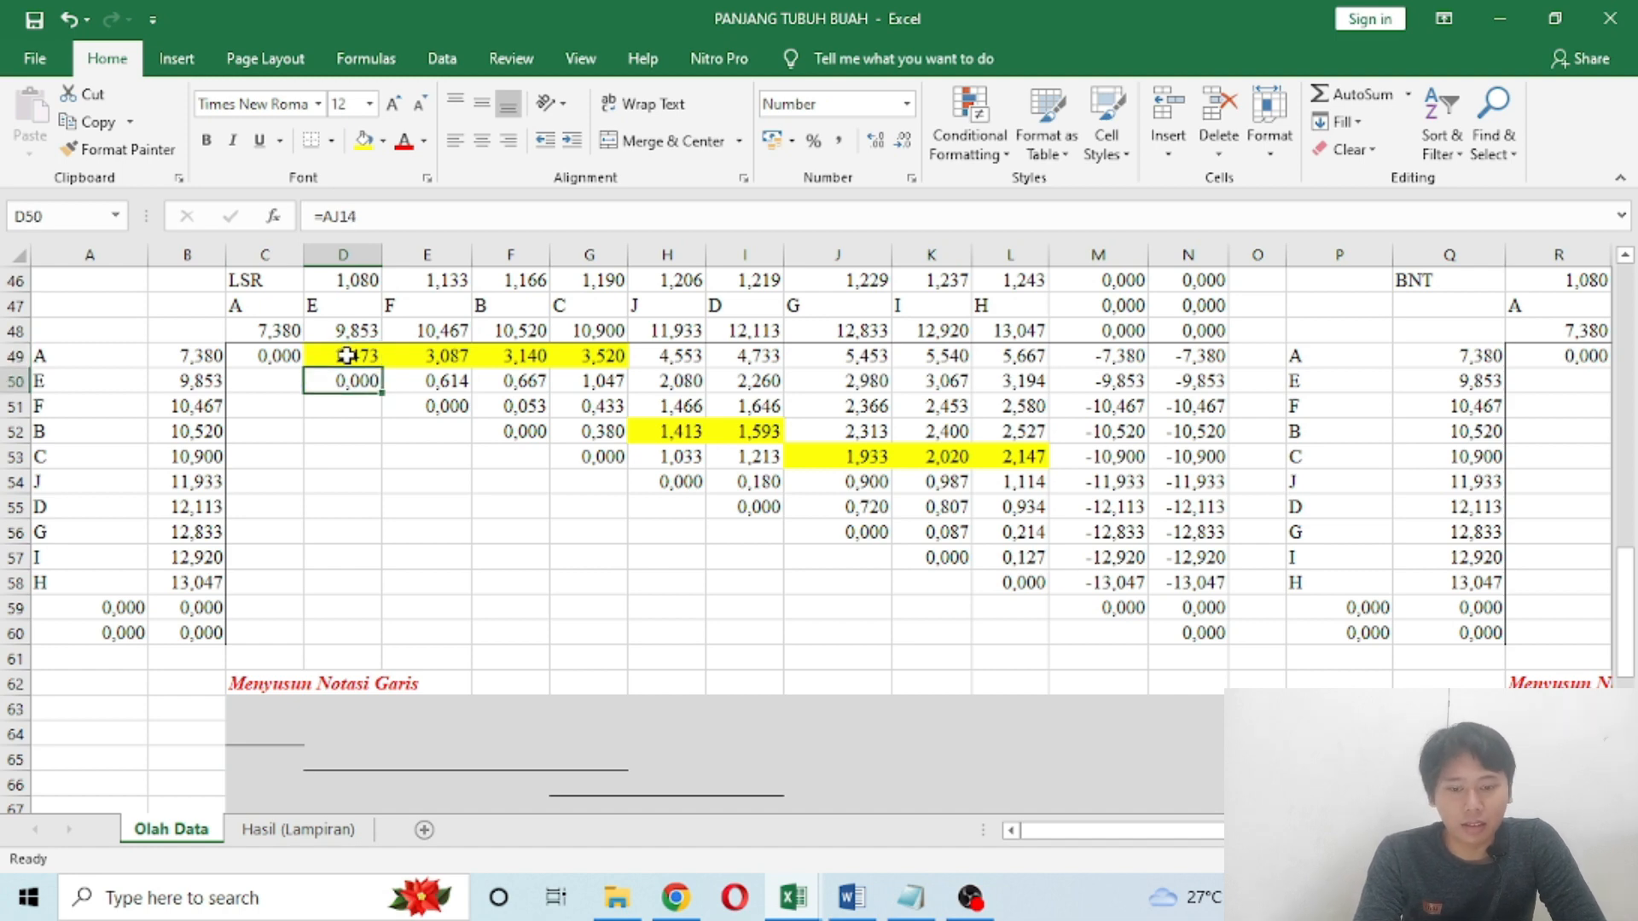
pyautogui.press('Up')
pyautogui.press('Right')
pyautogui.press('Right')
pyautogui.press('Right')
pyautogui.press('Right')
pyautogui.press('Right')
pyautogui.press('Right')
pyautogui.press('Right')
pyautogui.press('Right')
pyautogui.press('Right')
pyautogui.press('Right')
pyautogui.press('Right')
pyautogui.press('Right')
pyautogui.press('Right')
pyautogui.press('Left')
pyautogui.press('Left')
pyautogui.press('Left')
pyautogui.press('Left')
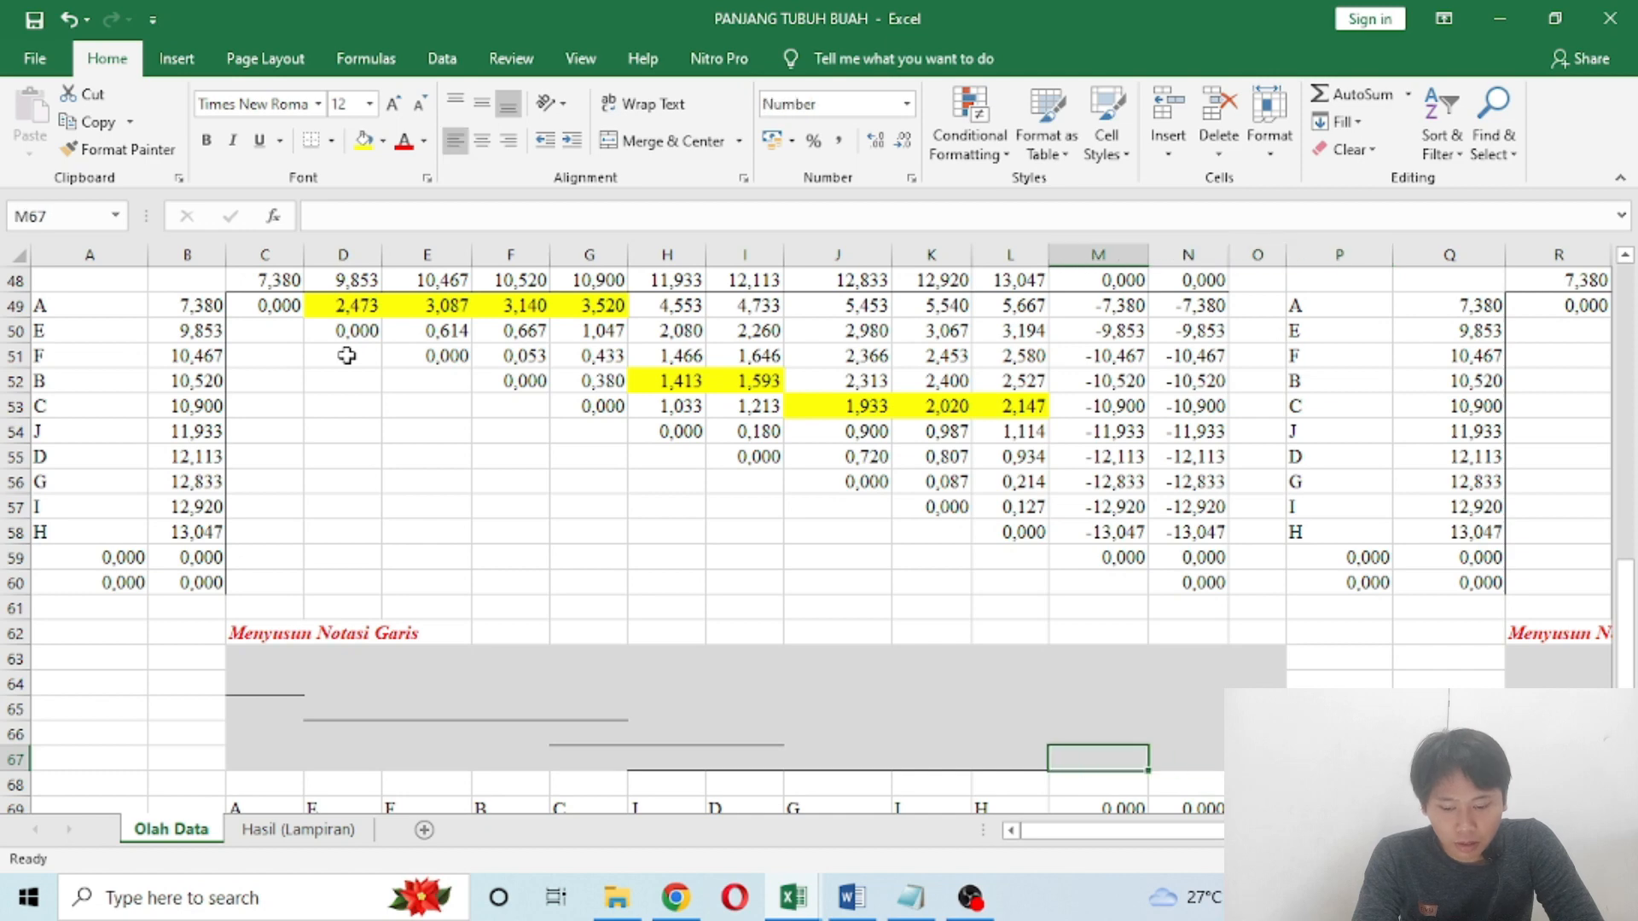
pyautogui.write('a')
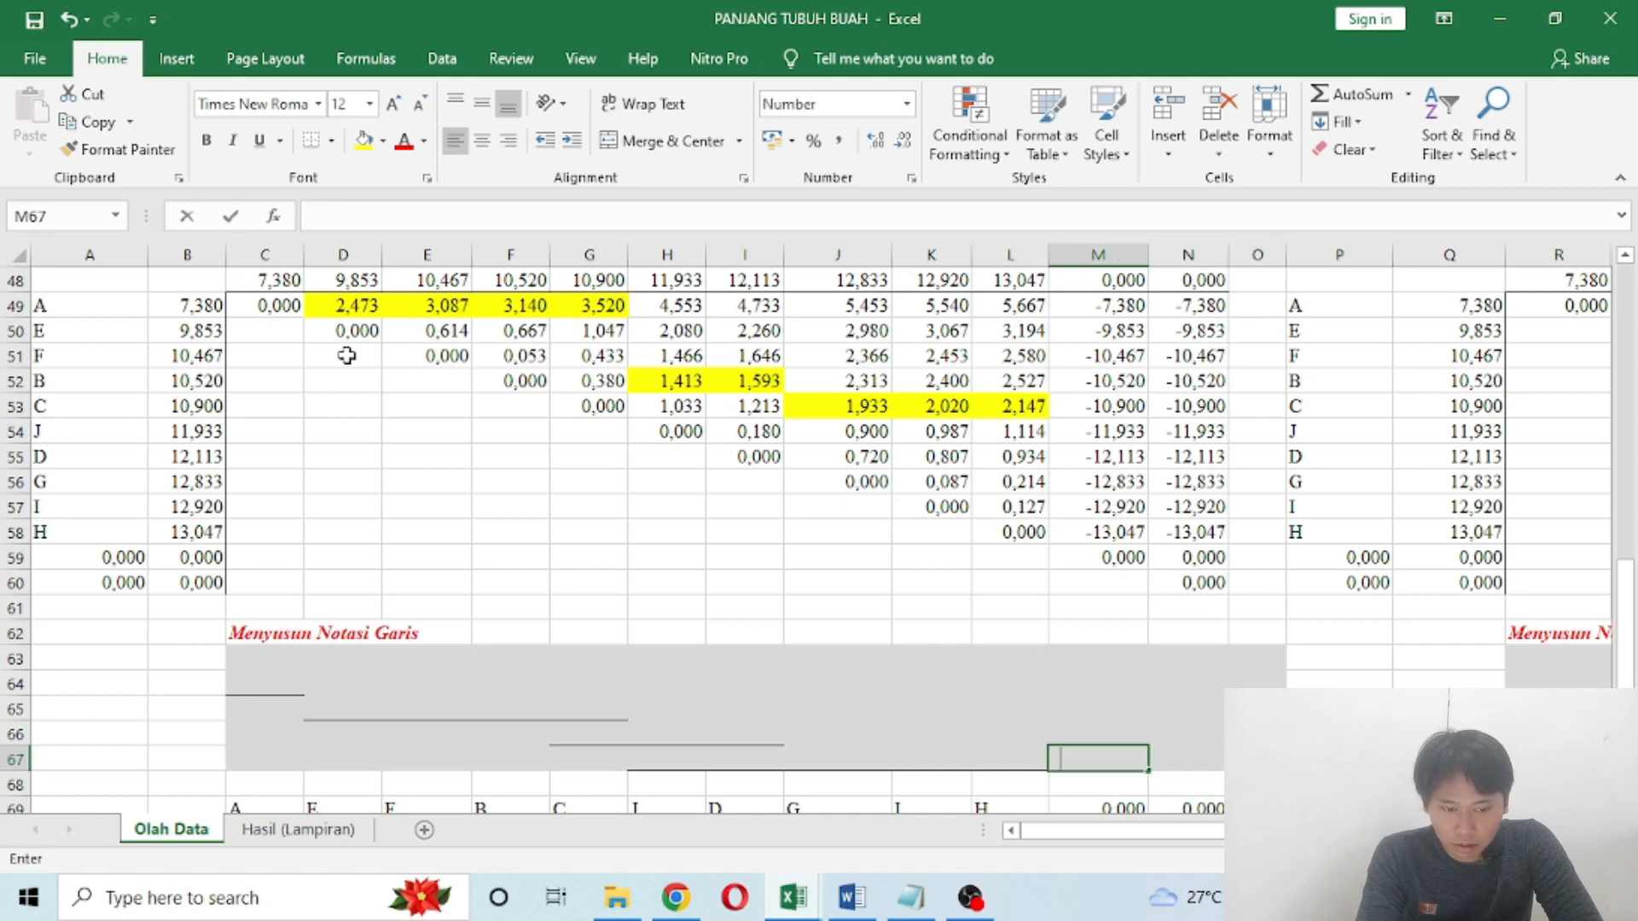
# Step: Label the second notation line b in J66 and the third notation line c in H65
pyautogui.press('Left')
pyautogui.press('Left')
pyautogui.press('Left')
pyautogui.press('Up')
pyautogui.write('b')
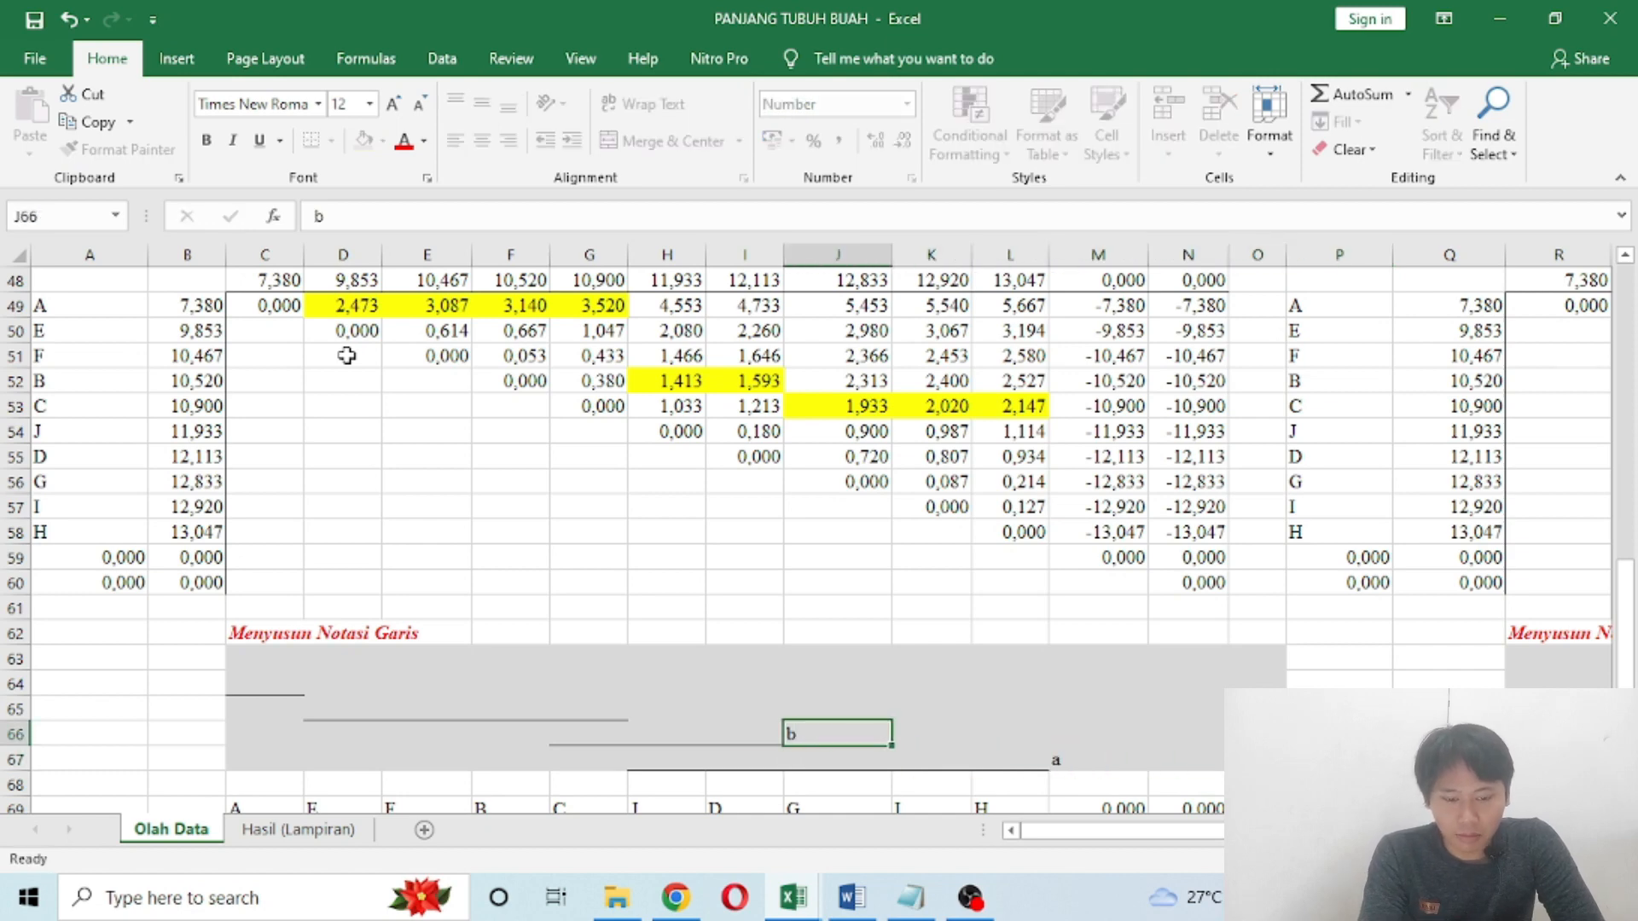
pyautogui.press('Left')
pyautogui.press('Left')
pyautogui.press('Up')
pyautogui.write('c')
# Step: Label the fourth notation line by entering the letter d at its end in D64
pyautogui.press('Left')
pyautogui.press('Left')
pyautogui.press('Left')
pyautogui.press('Left')
pyautogui.press('Up')
pyautogui.write('d')
pyautogui.press('Right')
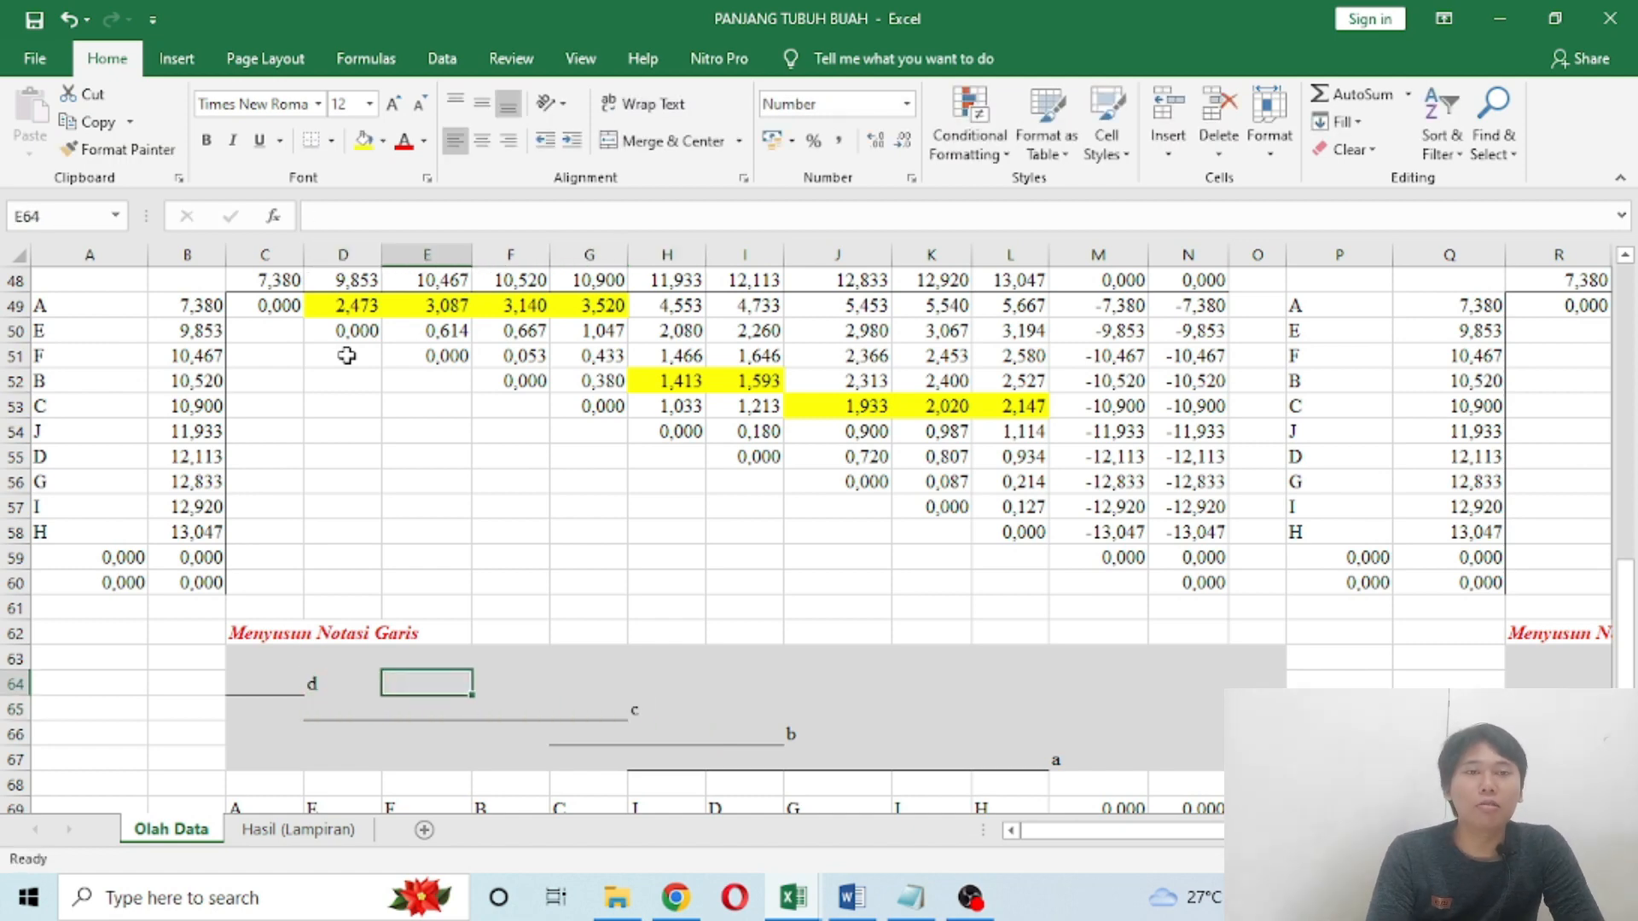
# Step: Check the row 70 letters of treatments H, I and G against the first notation line
pyautogui.press('Down')
pyautogui.press('Down')
pyautogui.press('Down')
pyautogui.press('Down')
pyautogui.press('Down')
pyautogui.press('Down')
pyautogui.press('Down')
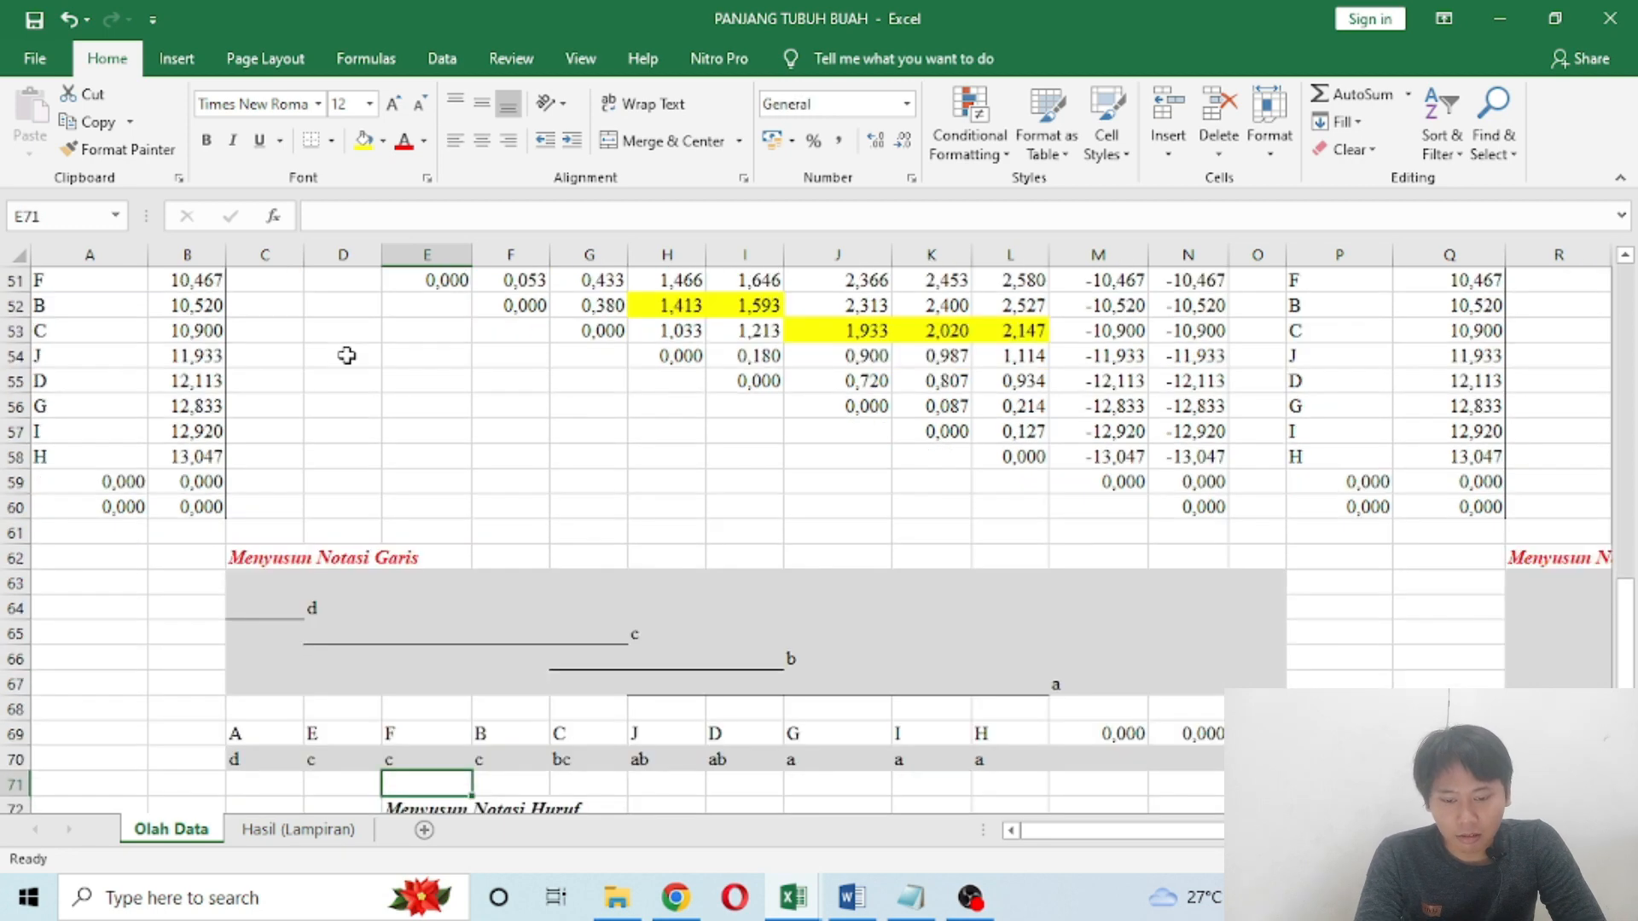
pyautogui.press('Up')
pyautogui.press('Right')
pyautogui.press('Right')
pyautogui.press('Right')
pyautogui.press('Right')
pyautogui.press('Right')
pyautogui.press('Right')
pyautogui.press('Right')
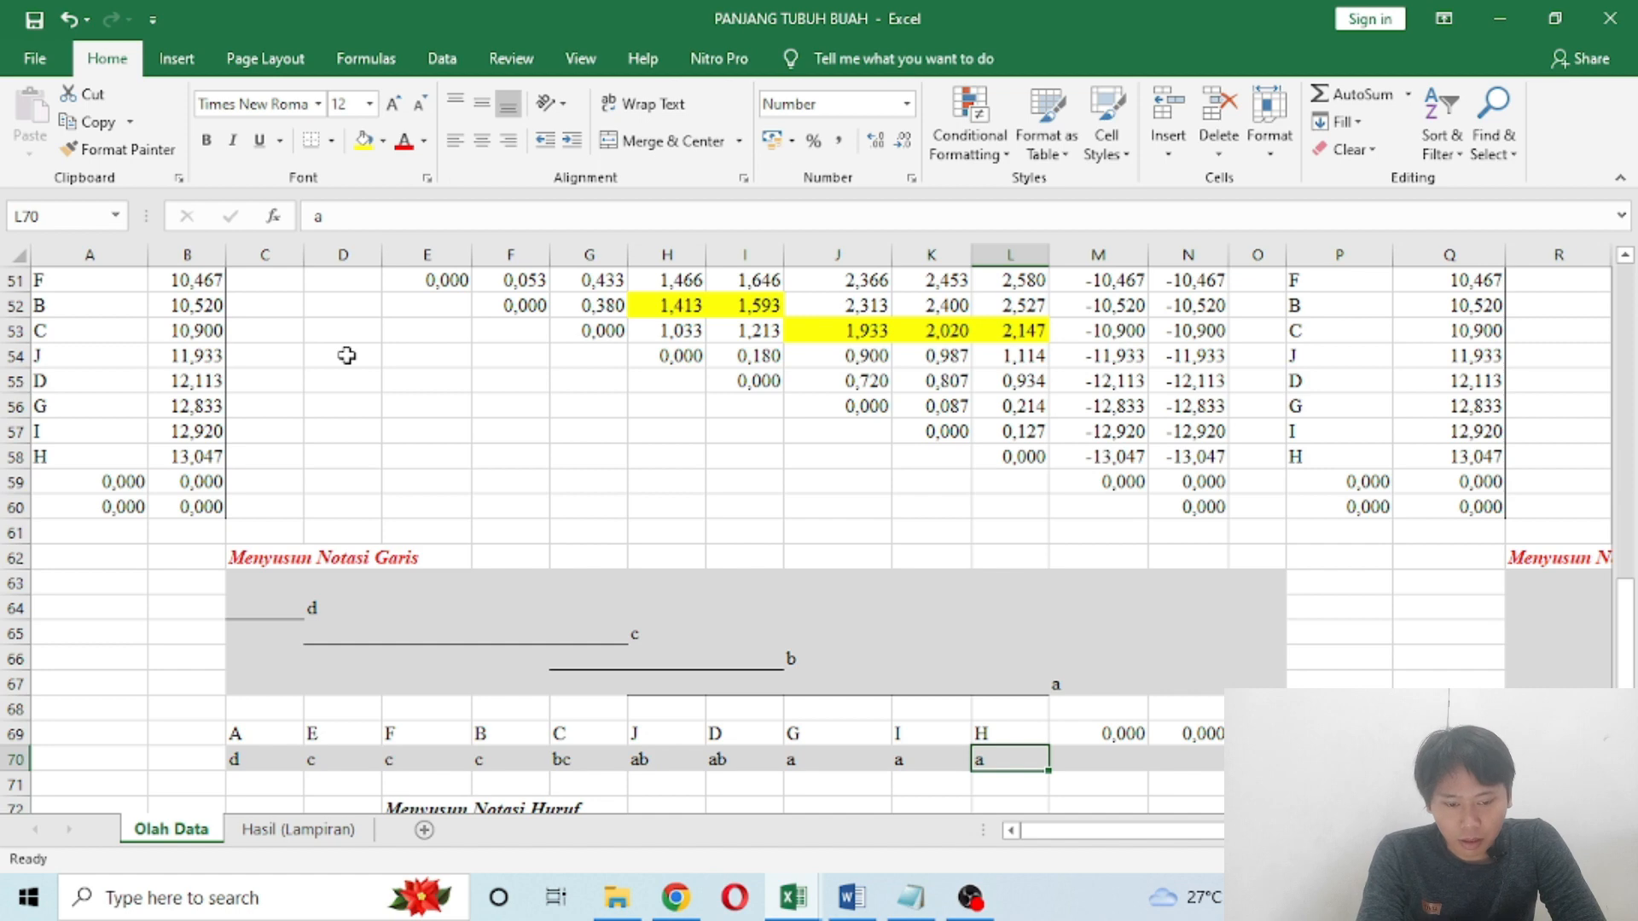
pyautogui.press('Left')
pyautogui.press('Left')
pyautogui.press('Left')
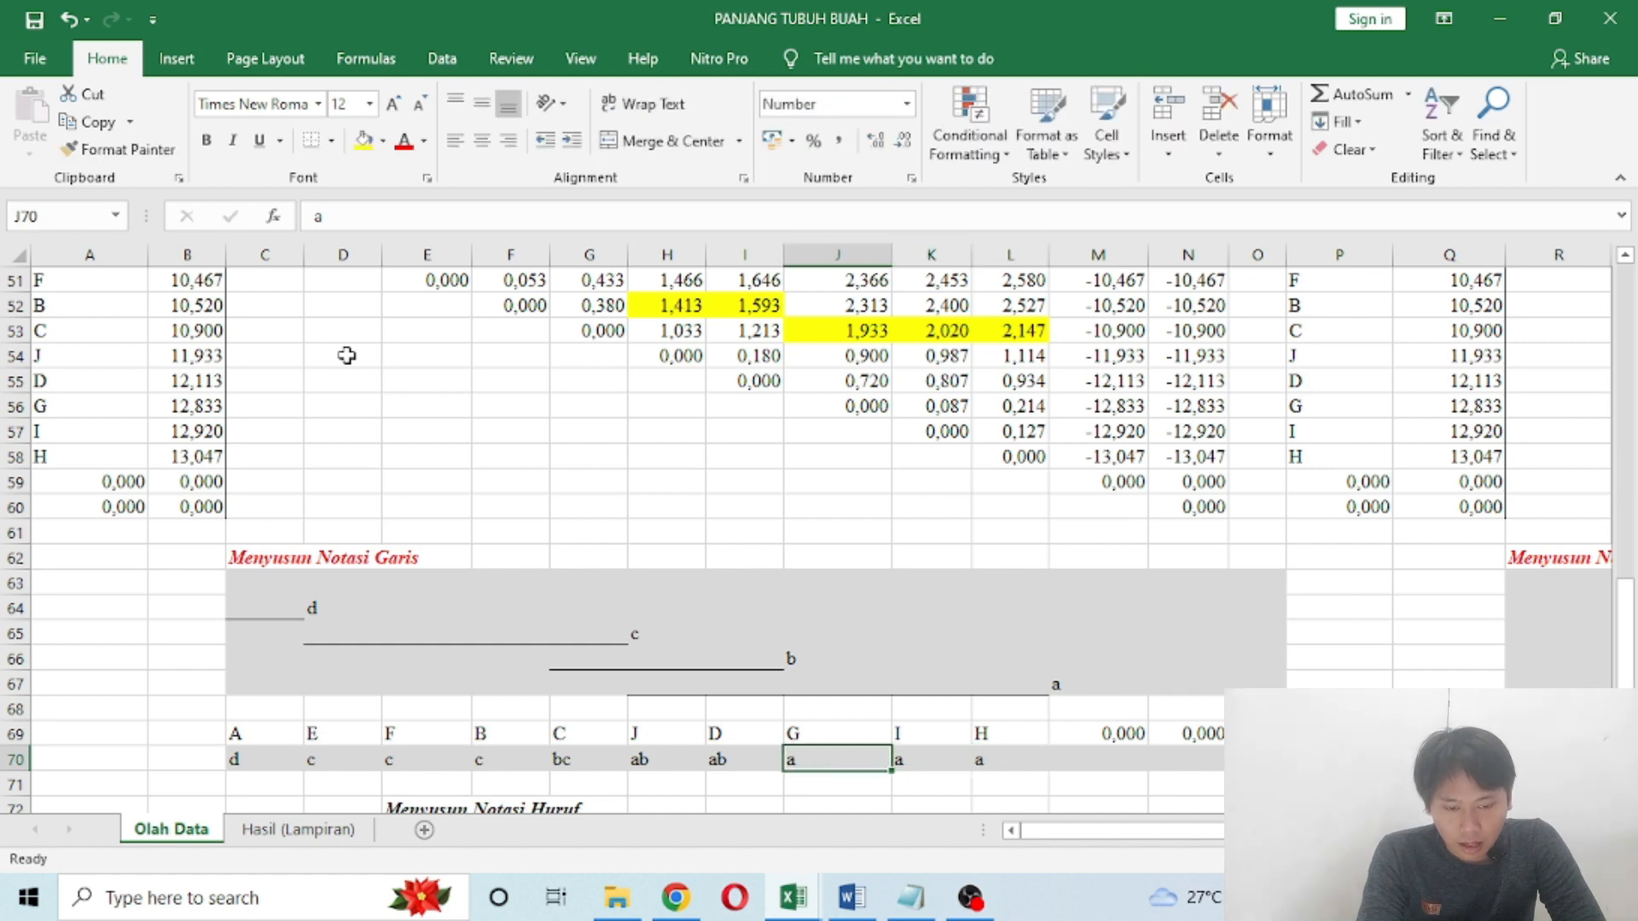
# Step: Check which notation lines cross treatment D's column in I66:I70 and enter its letters ab in I70
pyautogui.press('Left')
pyautogui.hotkey('shift', 'Up')
pyautogui.hotkey('shift', 'Up')
pyautogui.hotkey('shift', 'Up')
pyautogui.hotkey('shift', 'Up')
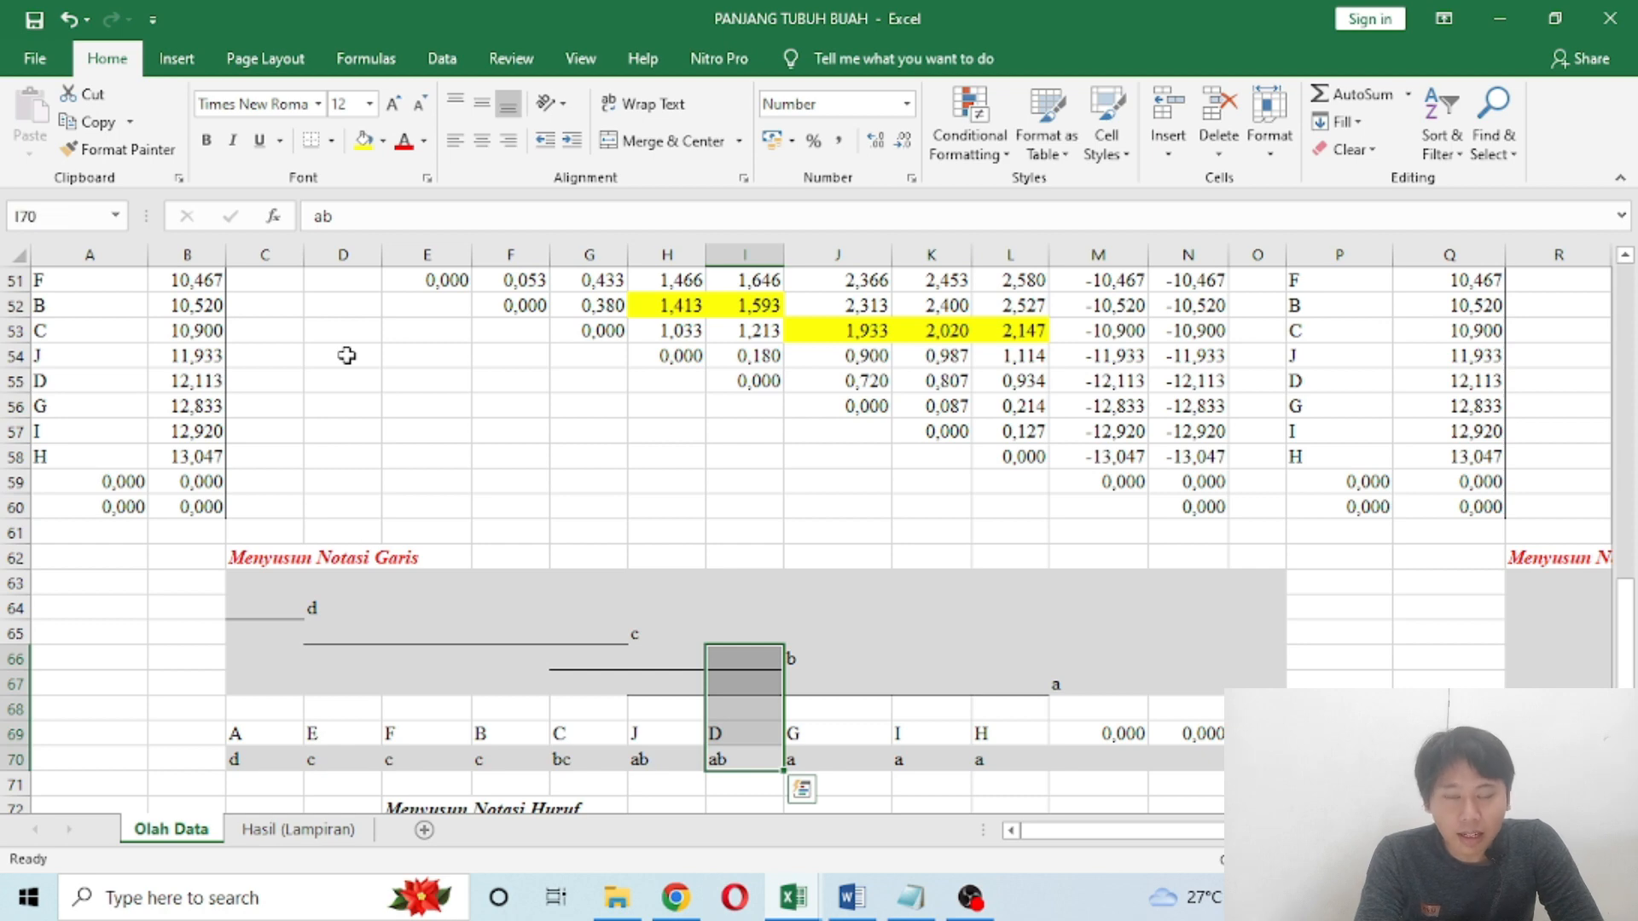
pyautogui.hotkey('shift', 'Down')
pyautogui.hotkey('shift', 'Down')
pyautogui.hotkey('shift', 'Down')
pyautogui.hotkey('shift', 'Down')
pyautogui.press('F2')
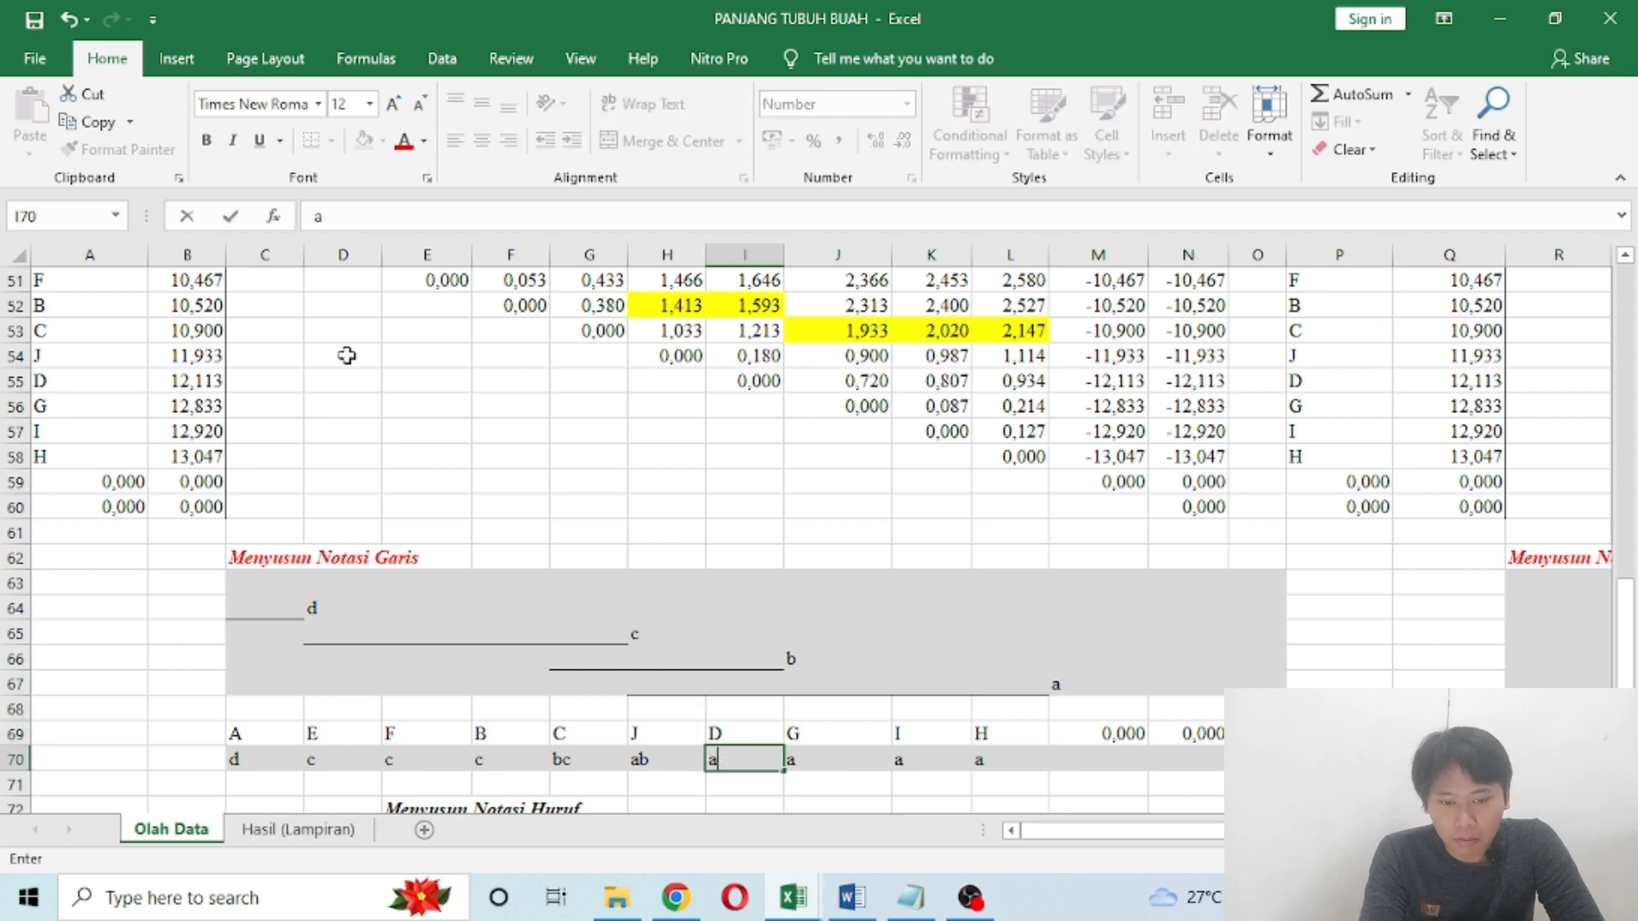
pyautogui.press('Left')
# Step: Compare treatment C's letters in G70 with the notation lines crossing its column in G65:G70
pyautogui.press('Left')
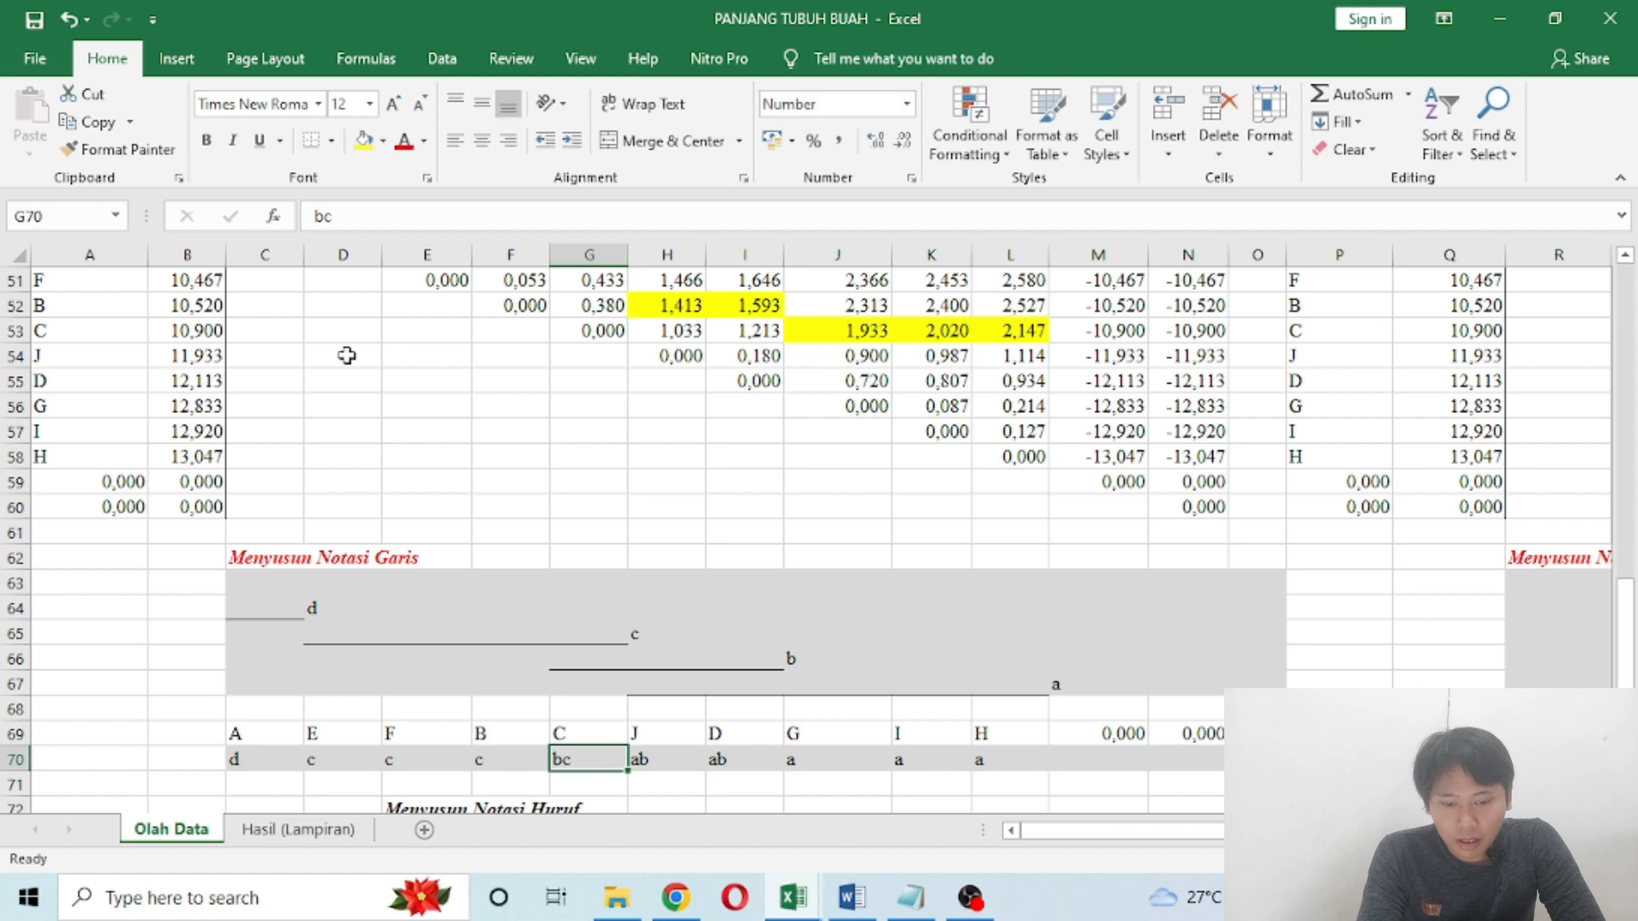
pyautogui.hotkey('shift', 'Up')
pyautogui.hotkey('shift', 'Up')
pyautogui.hotkey('shift', 'Up')
pyautogui.hotkey('shift', 'Up')
pyautogui.hotkey('shift', 'Up')
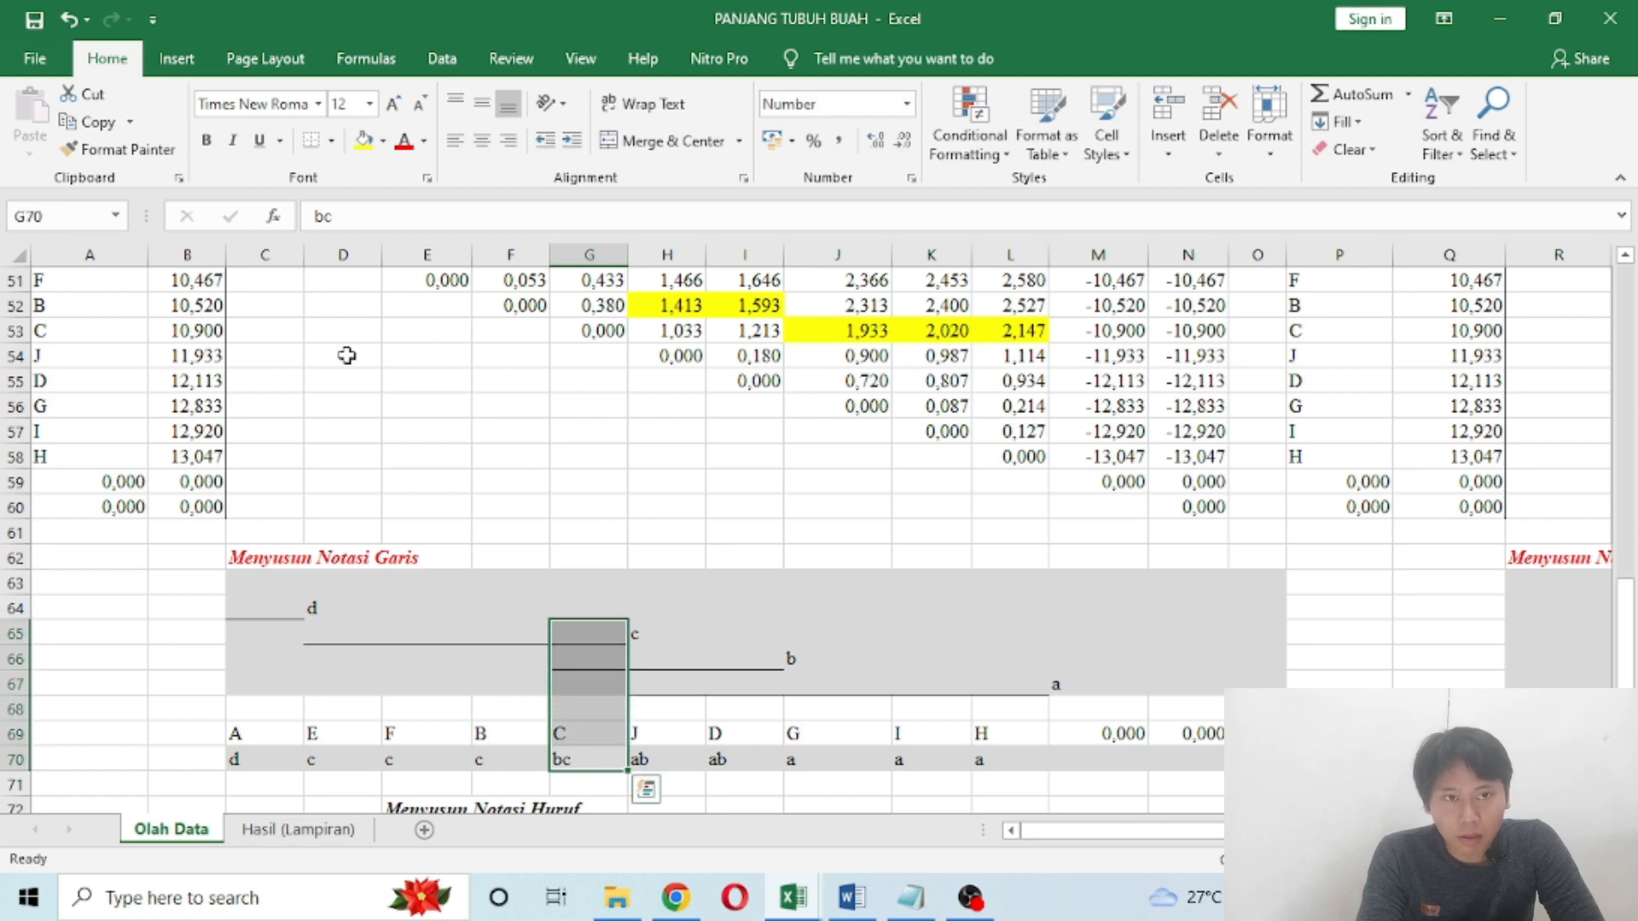
pyautogui.press('Down')
pyautogui.press('Up')
# Step: Go through the row 70 letters of treatments B and F and enter c for treatment E in D70
pyautogui.press('Left')
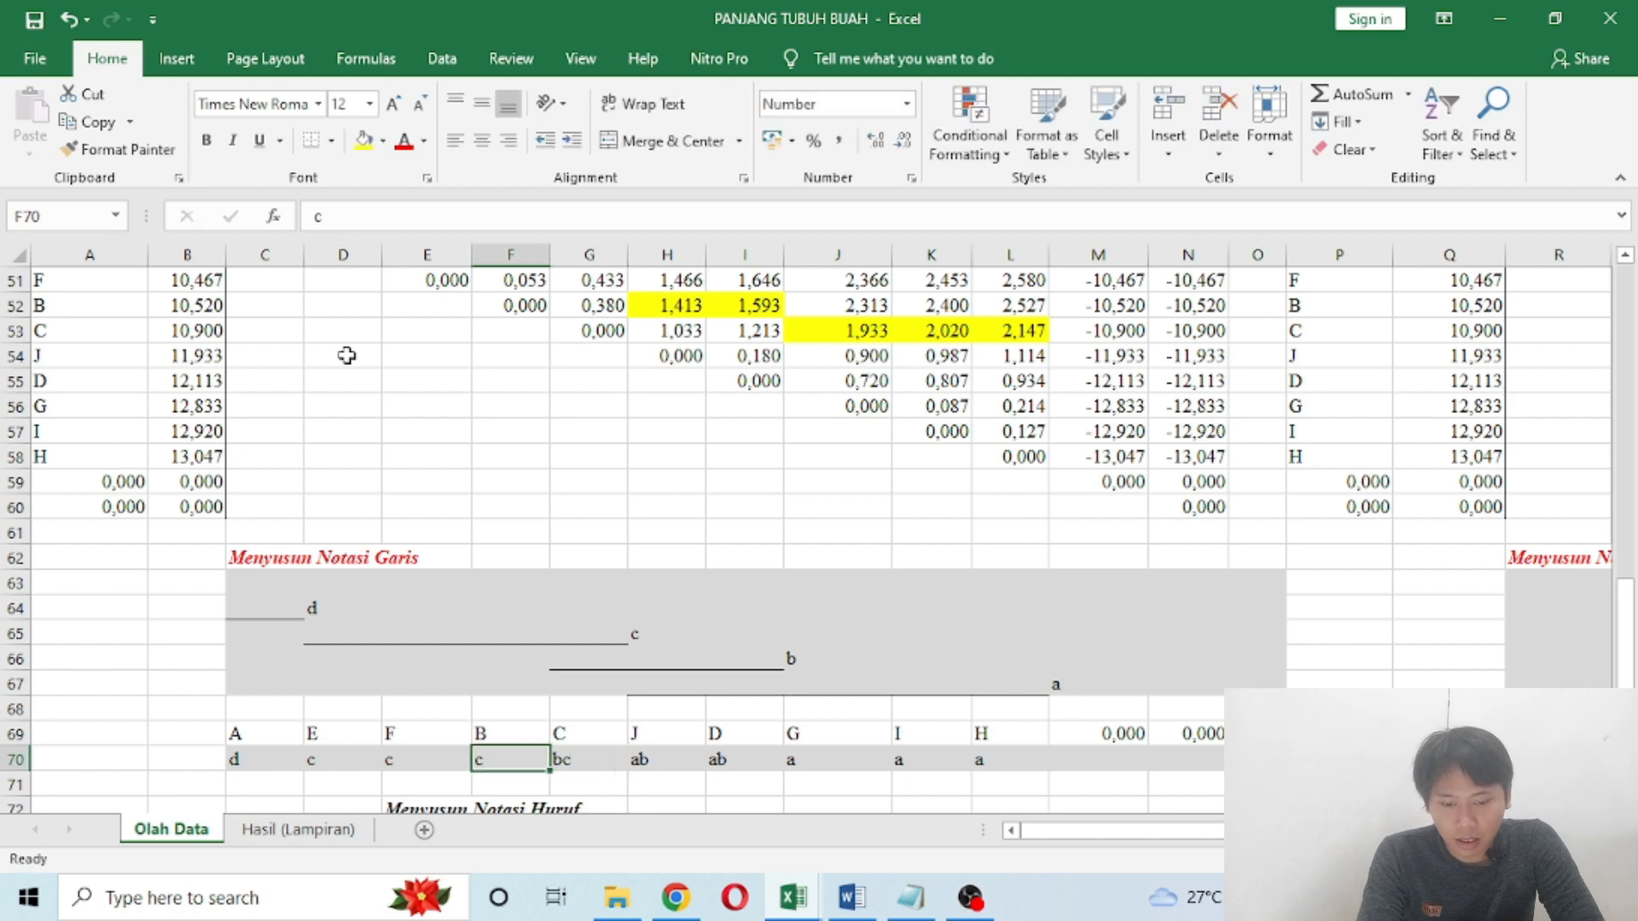
pyautogui.press('Left')
pyautogui.press('Left')
pyautogui.press('Left')
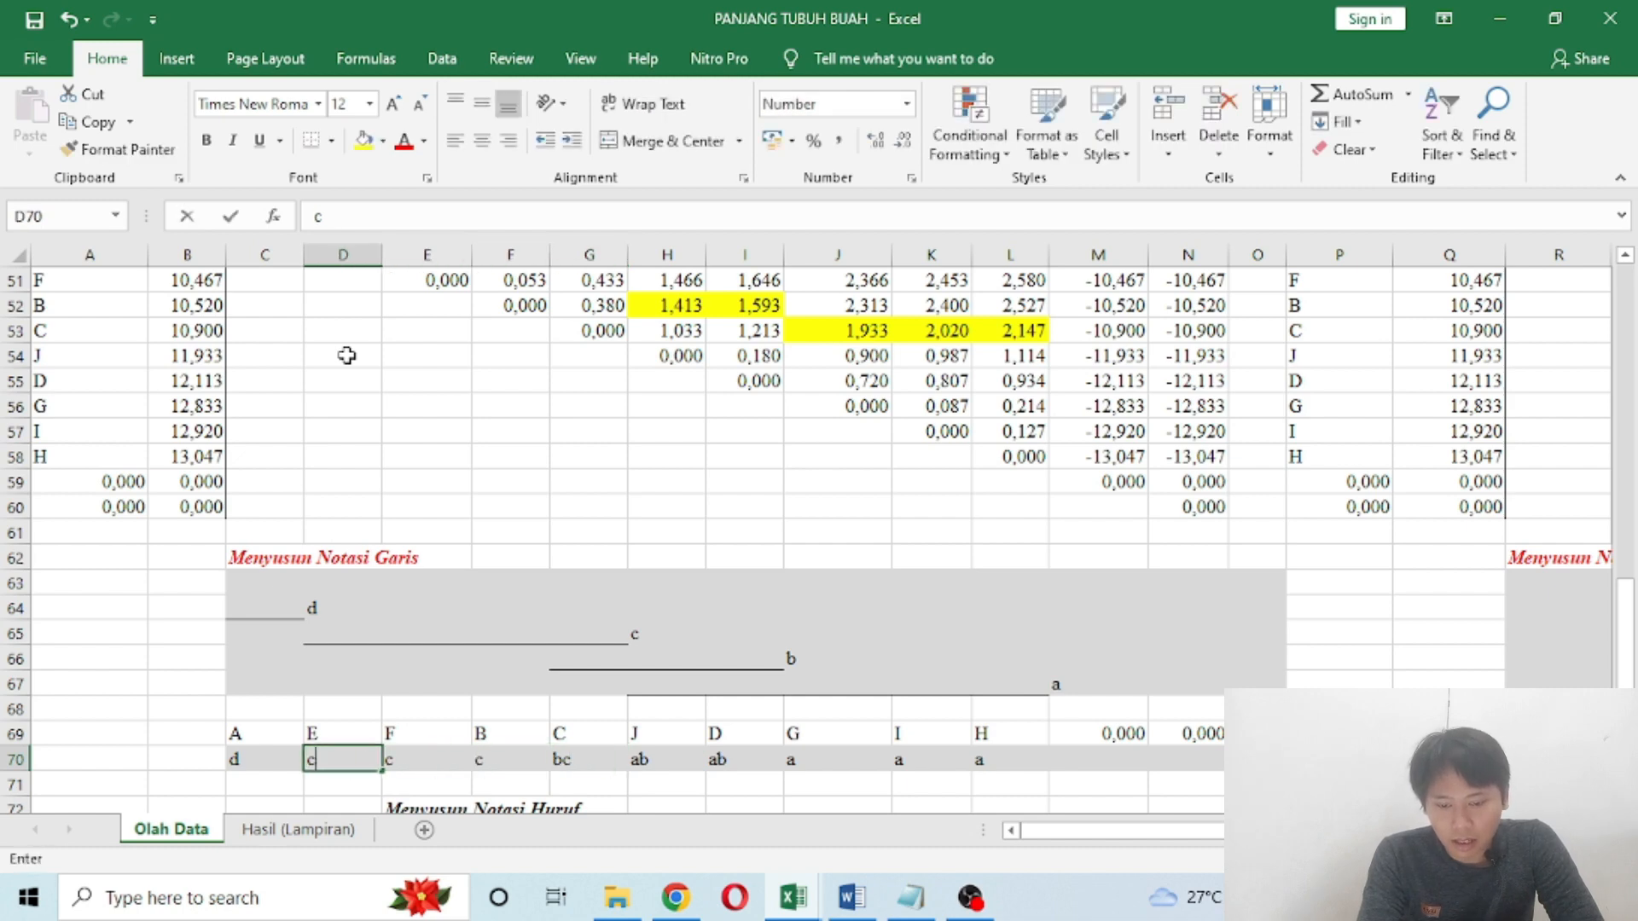
# Step: Examine the letters listed beside the treatment means in the Menyusun Notasi Huruf table, G74:G81
pyautogui.press('Down')
pyautogui.press('Down')
pyautogui.press('Down')
pyautogui.press('Down')
pyautogui.press('Down')
pyautogui.press('Down')
pyautogui.press('Down')
pyautogui.press('Down')
pyautogui.press('Down')
pyautogui.press('Down')
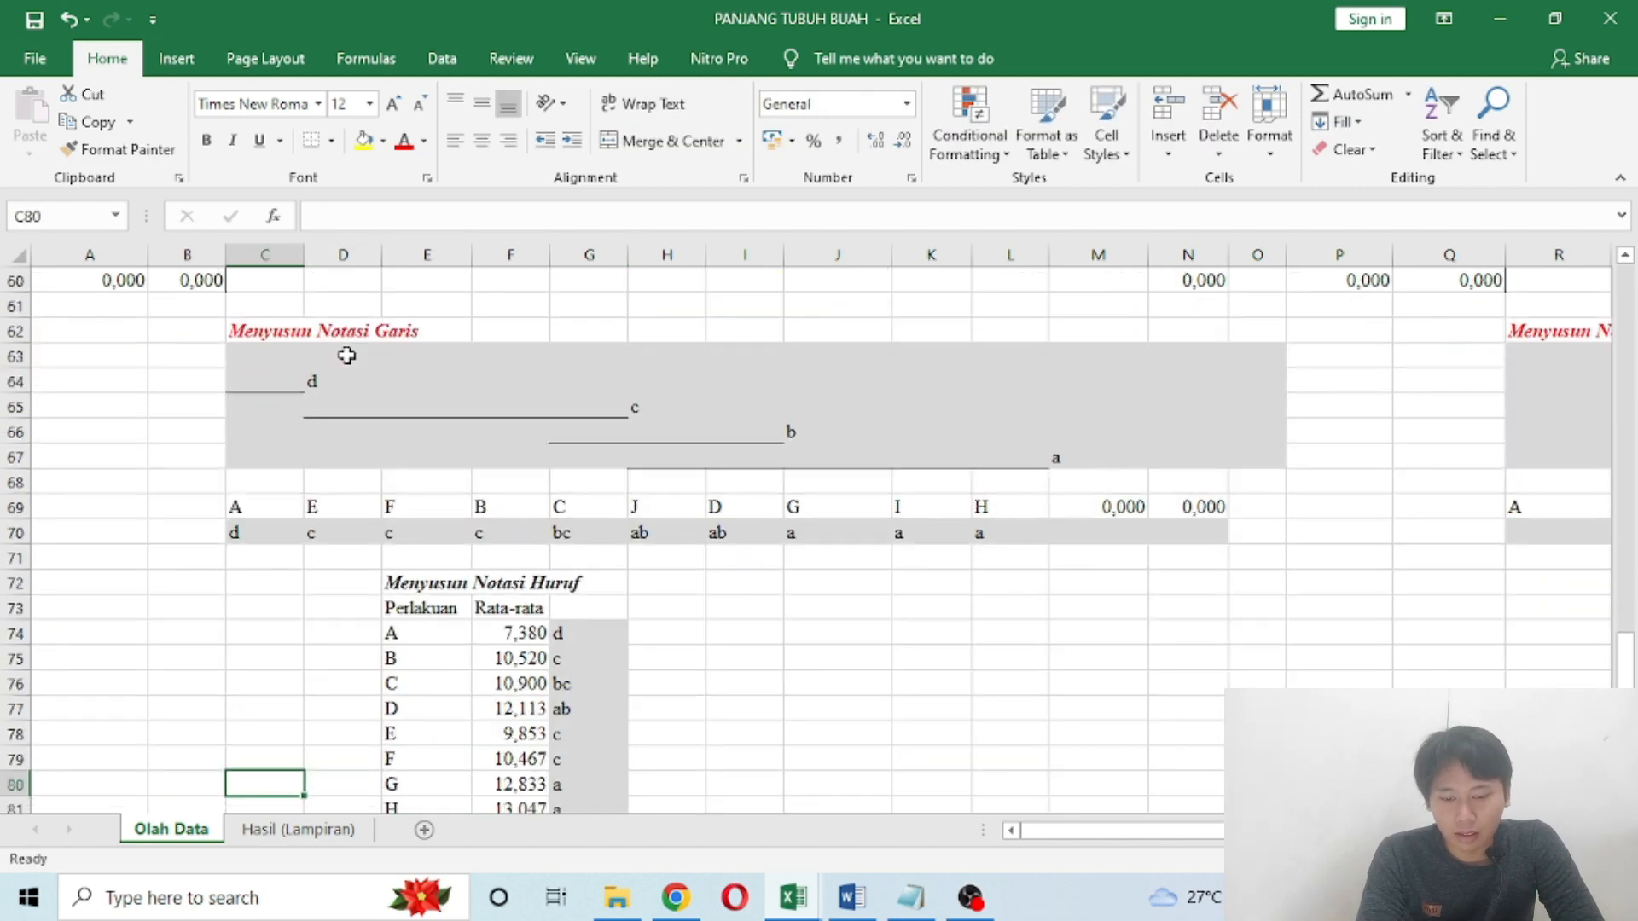
pyautogui.press('Right')
pyautogui.press('Right')
pyautogui.press('Right')
pyautogui.press('Right')
pyautogui.press('Up')
pyautogui.press('Up')
pyautogui.press('Up')
pyautogui.press('Up')
pyautogui.press('Up')
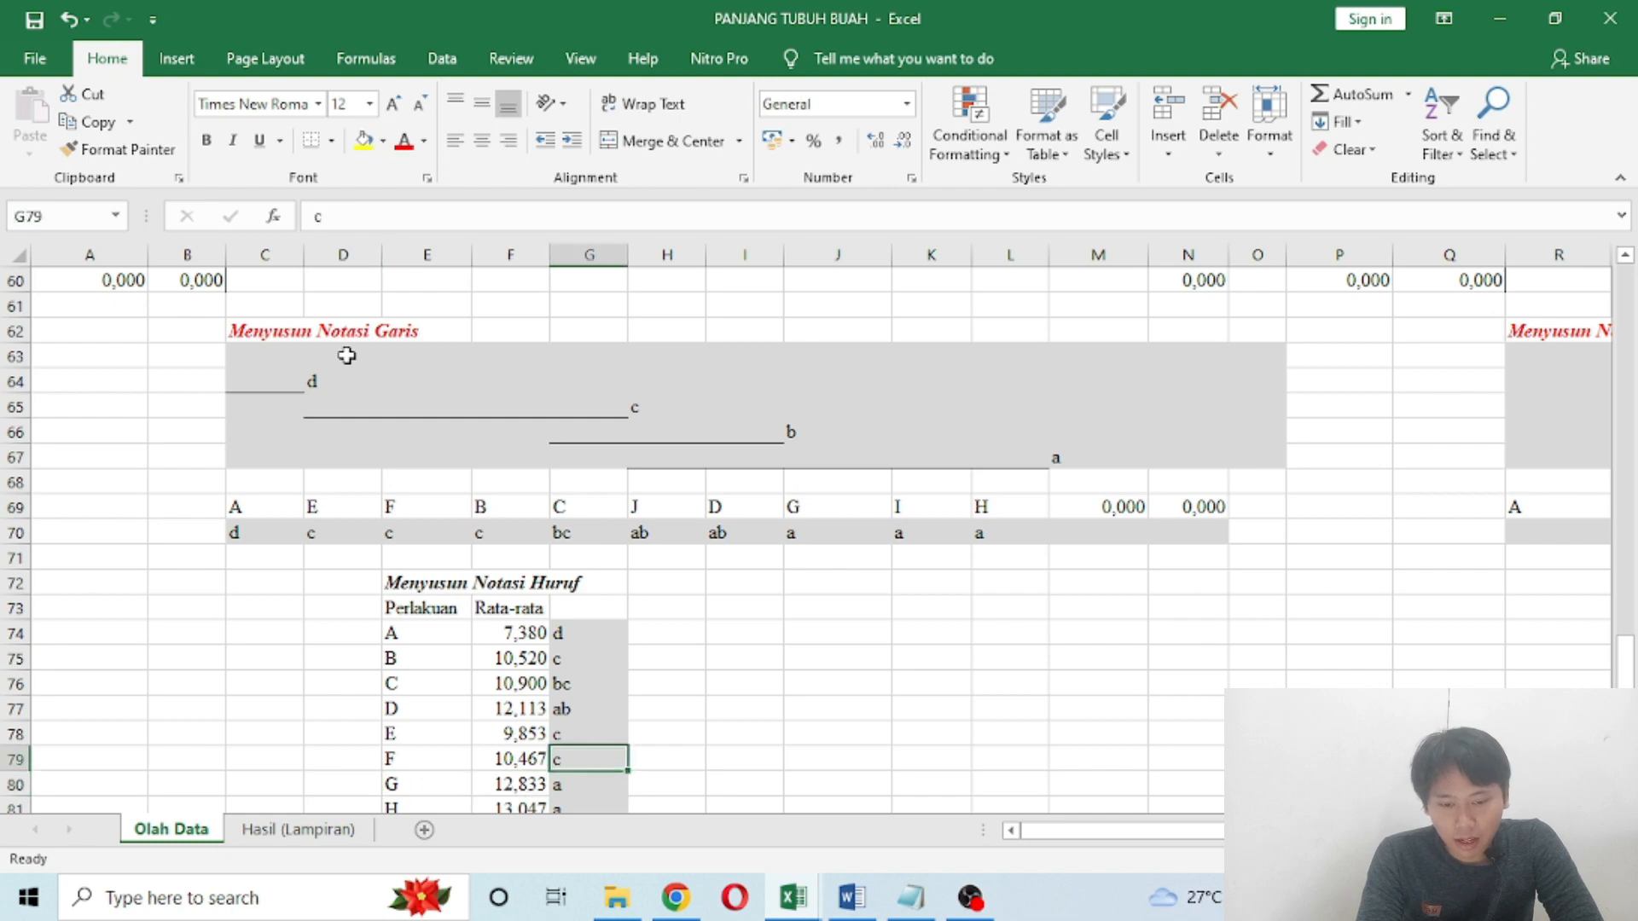
pyautogui.press('Down')
pyautogui.press('Down')
pyautogui.press('Down')
pyautogui.press('Down')
pyautogui.press('Down')
pyautogui.press('Down')
pyautogui.press('Up')
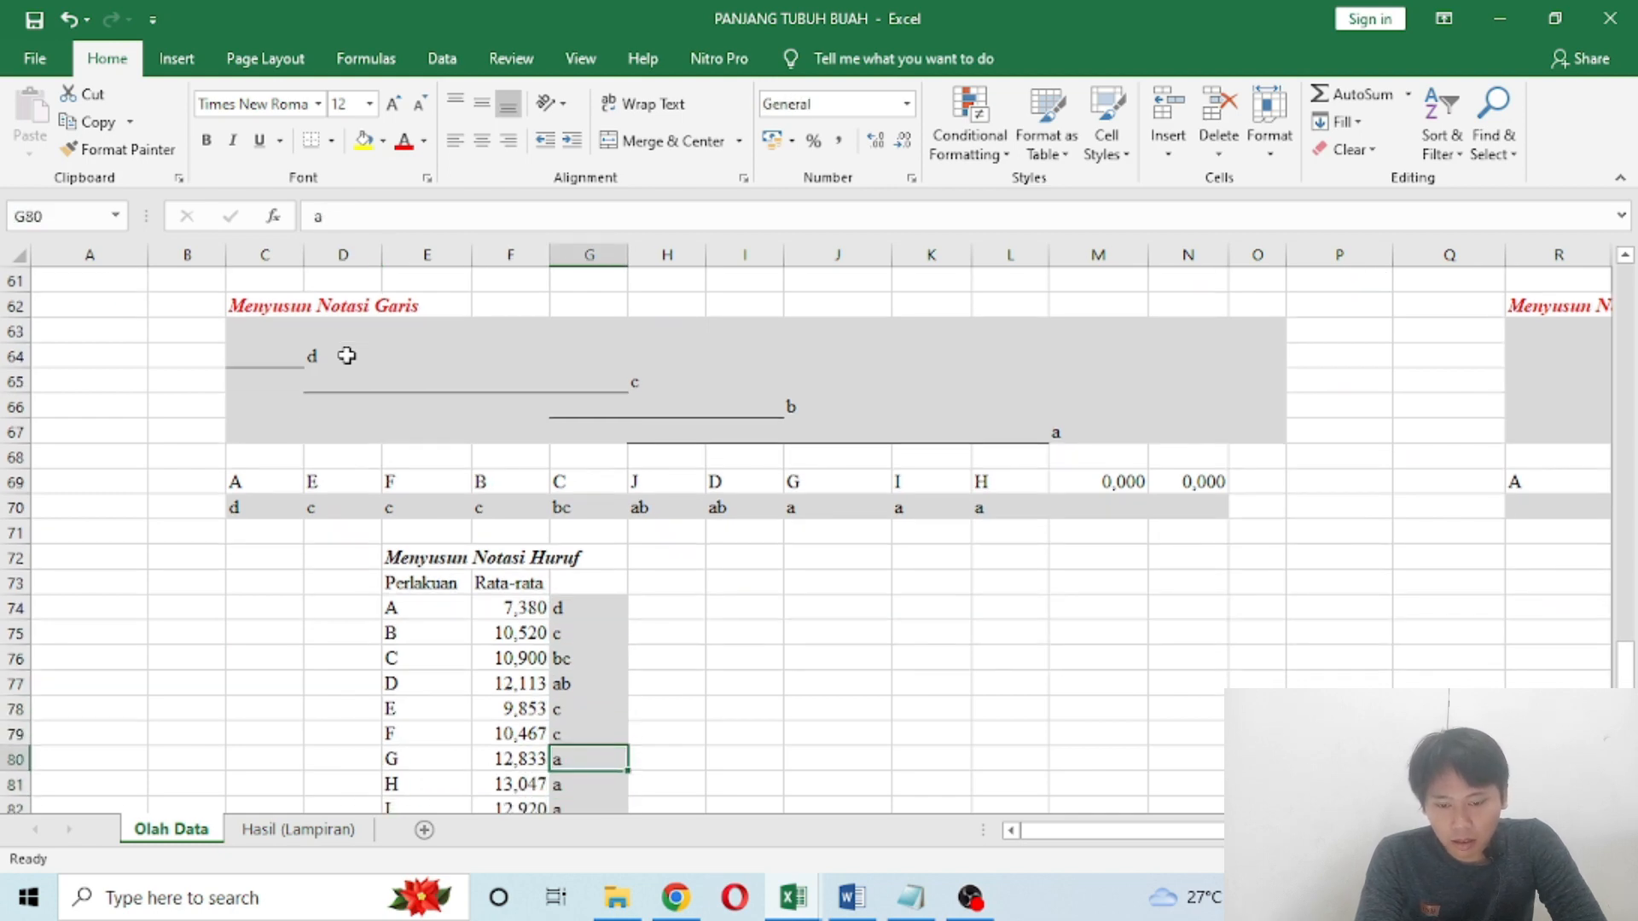
# Step: Compare treatments A and B in the Menyusun Notasi Huruf table with their entries in row 69
pyautogui.click(399, 613)
pyautogui.keyDown('ctrl'); pyautogui.click(243, 483); pyautogui.keyUp('ctrl')
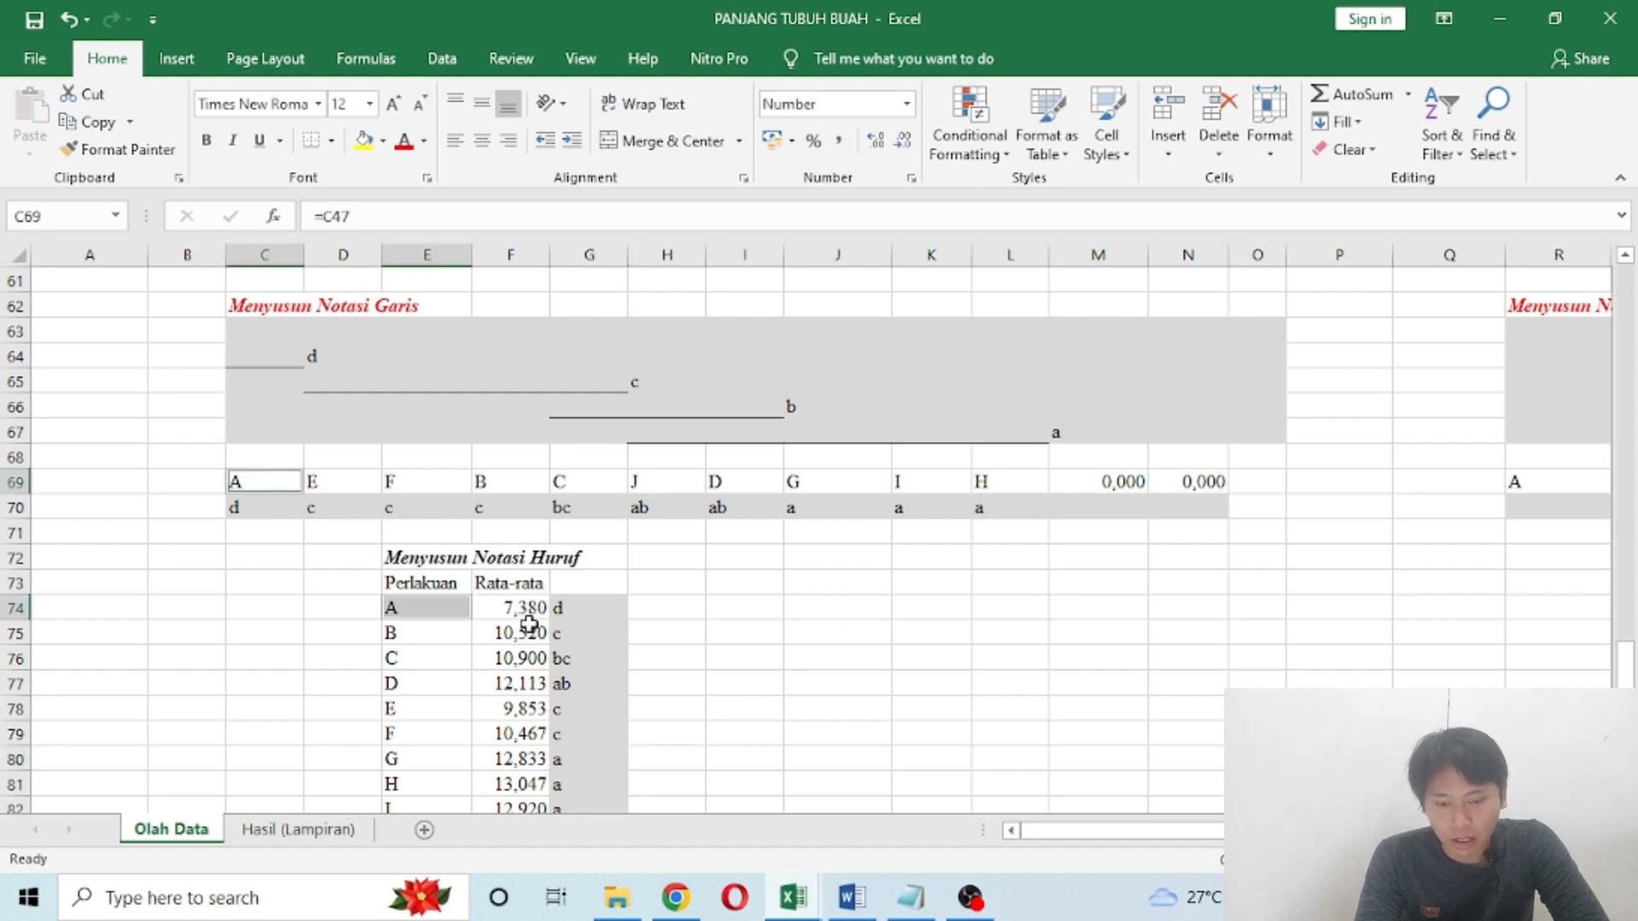
pyautogui.click(410, 629)
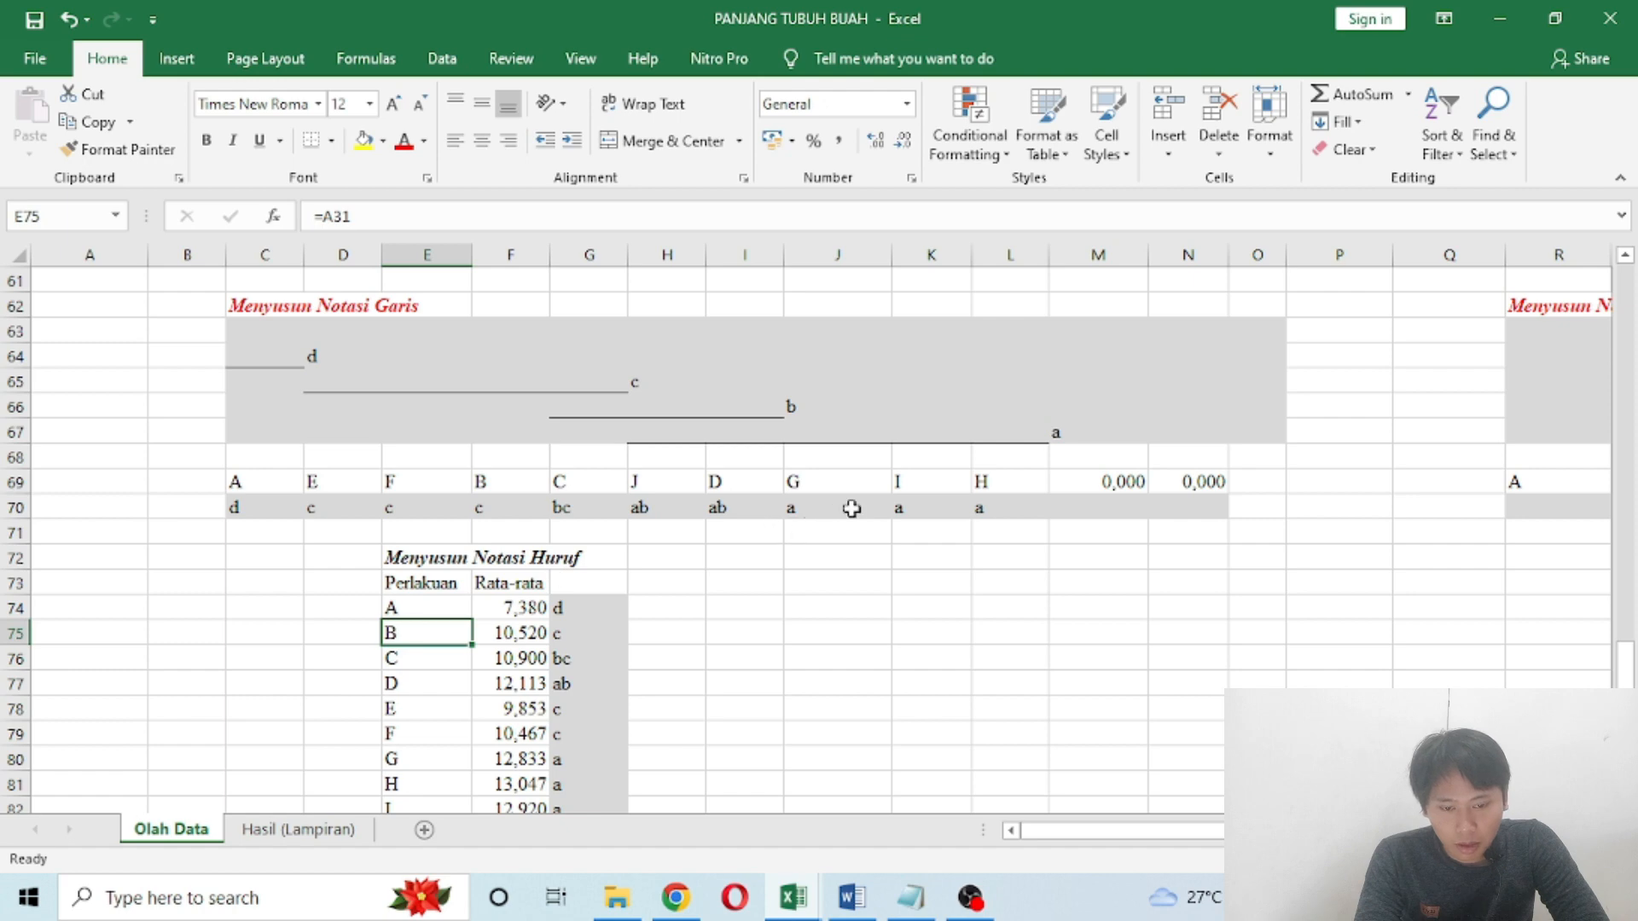
pyautogui.keyDown('ctrl'); pyautogui.click(514, 483); pyautogui.keyUp('ctrl')
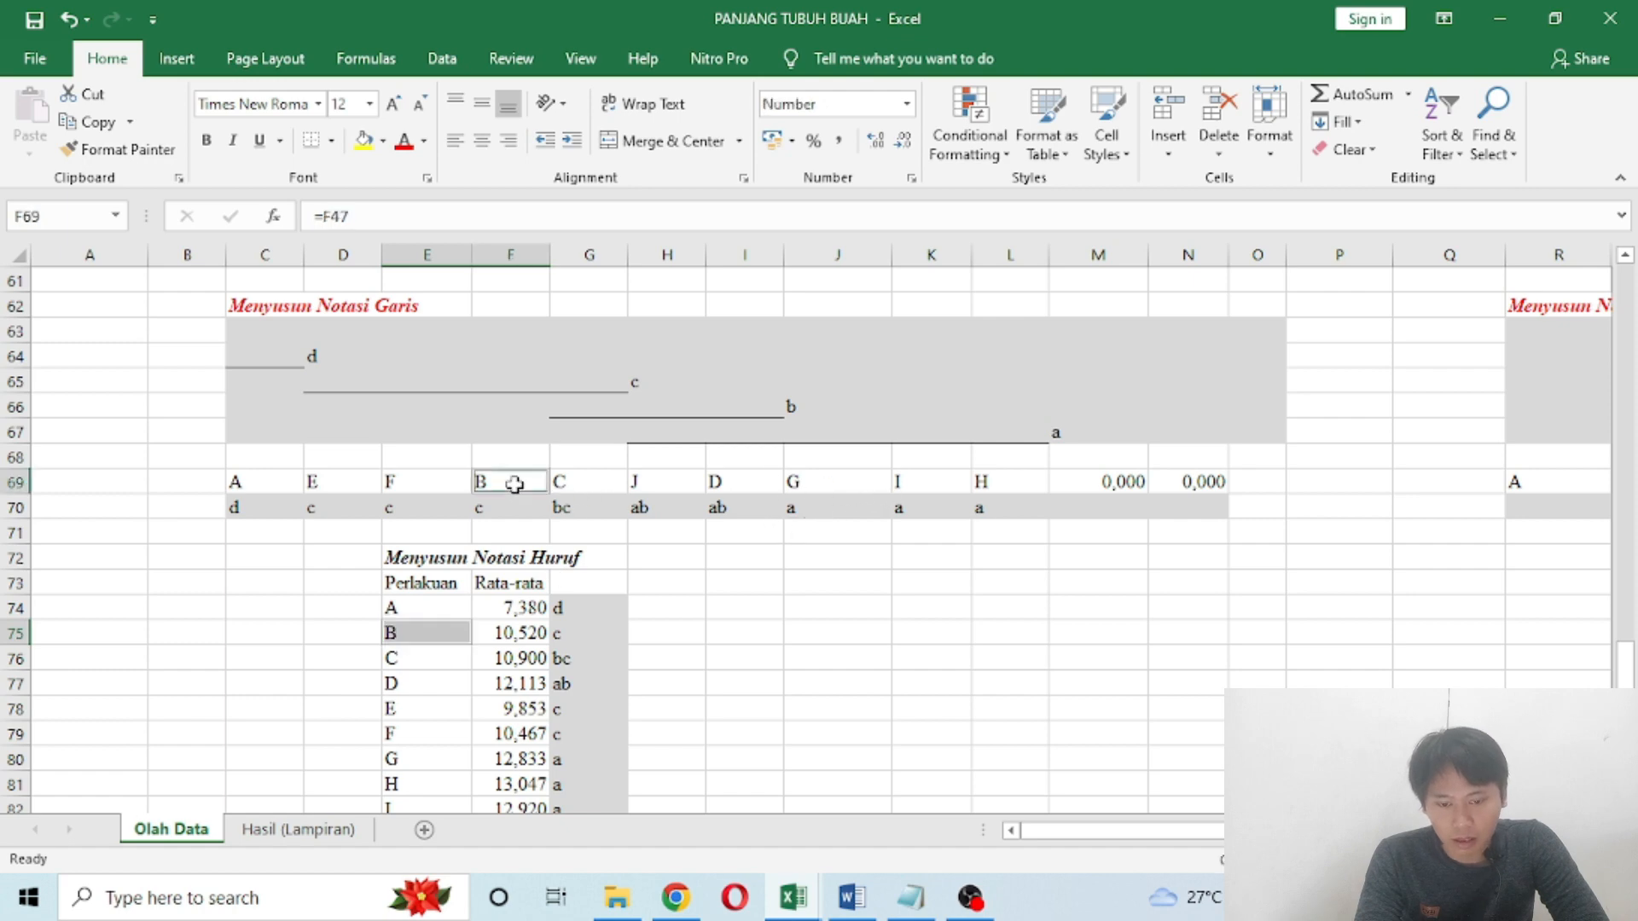
pyautogui.click(563, 631)
# Step: Copy the line notation block C64:M67 under Menyusun Notasi Garis
pyautogui.click(278, 358)
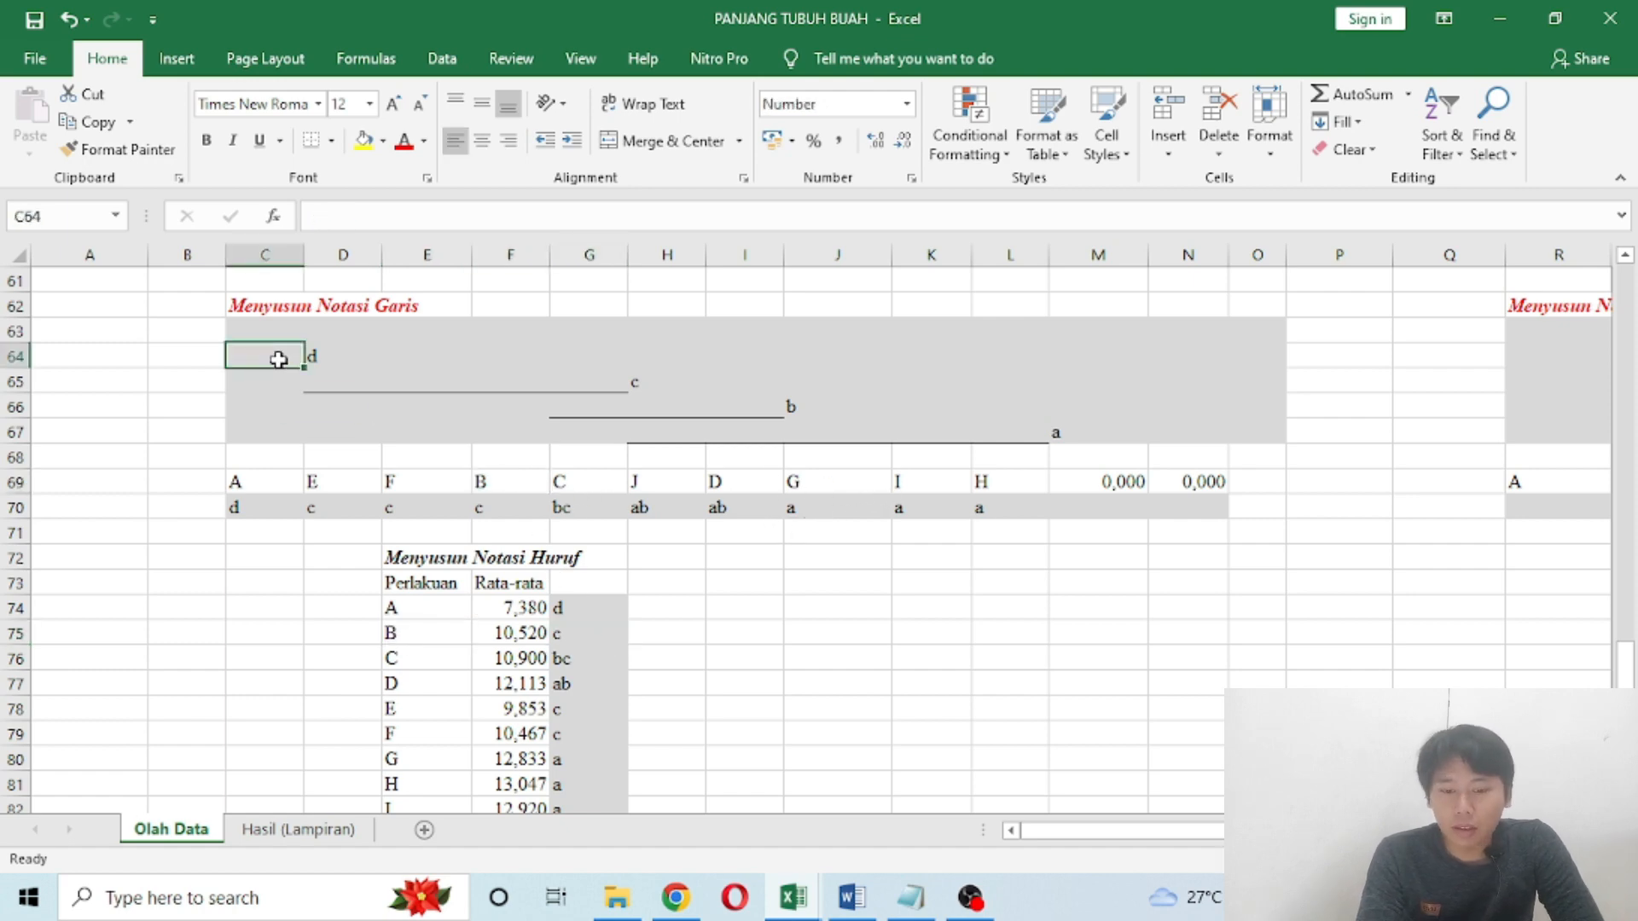
pyautogui.hotkey('shift', 'Right')
pyautogui.hotkey('shift', 'Right')
pyautogui.hotkey('shift', 'Right')
pyautogui.hotkey('shift', 'Right')
pyautogui.hotkey('shift', 'Right')
pyautogui.hotkey('shift', 'Right')
pyautogui.hotkey('shift', 'Right')
pyautogui.hotkey('shift', 'Right')
pyautogui.hotkey('shift', 'Right')
pyautogui.hotkey('shift', 'Right')
pyautogui.hotkey('shift', 'Down')
pyautogui.hotkey('shift', 'Down')
pyautogui.hotkey('shift', 'Down')
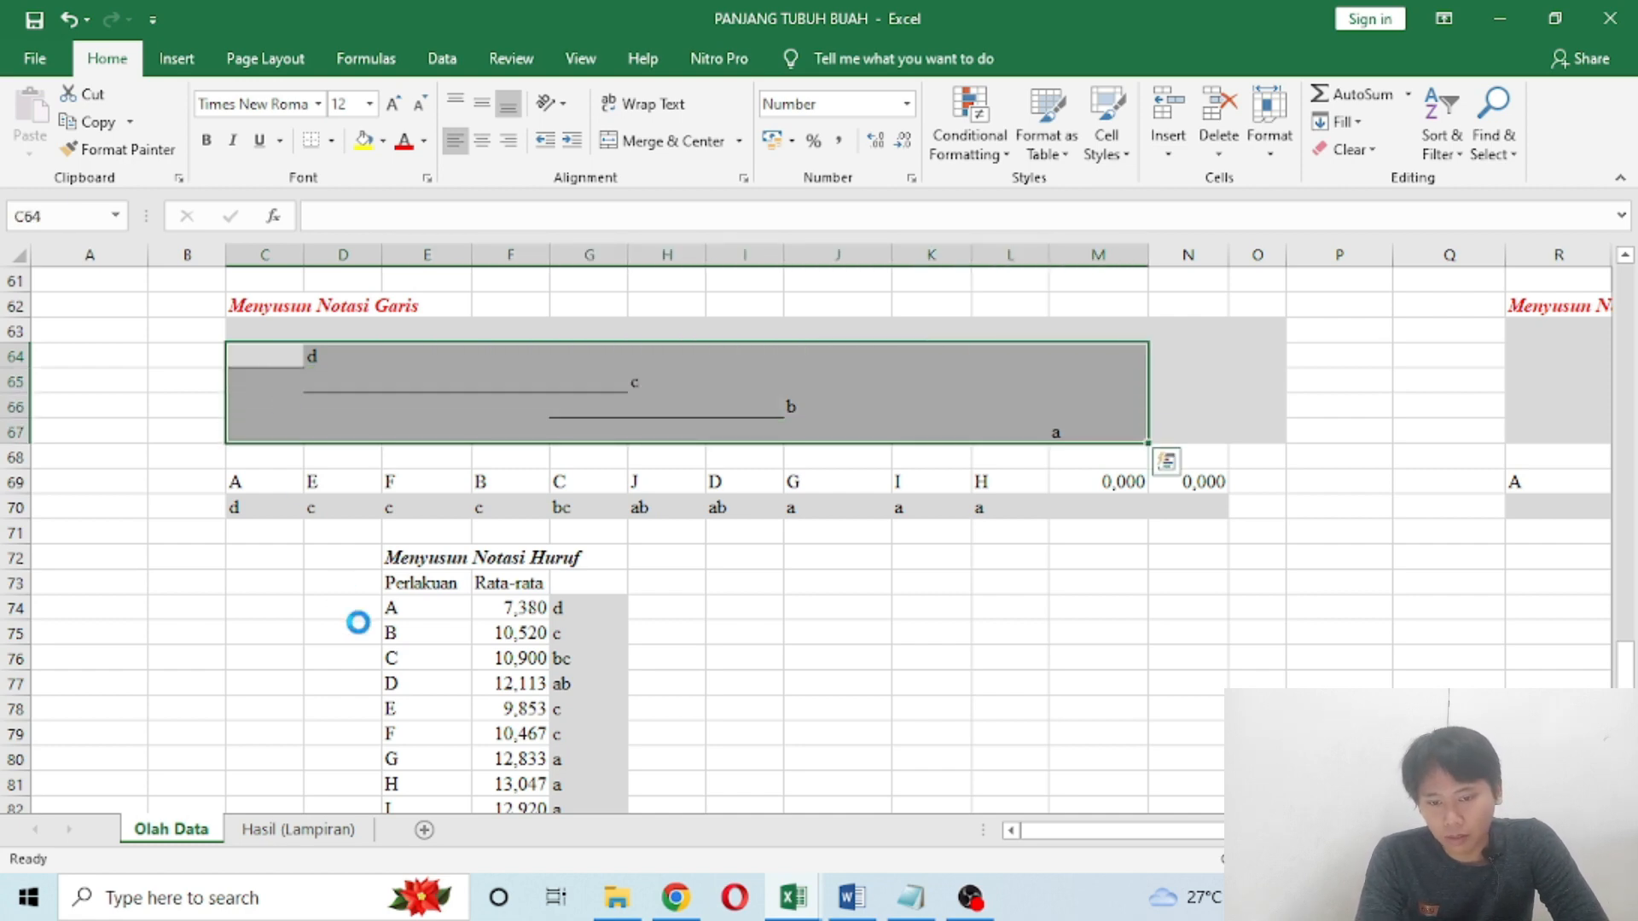
pyautogui.hotkey('ctrl', 'c')
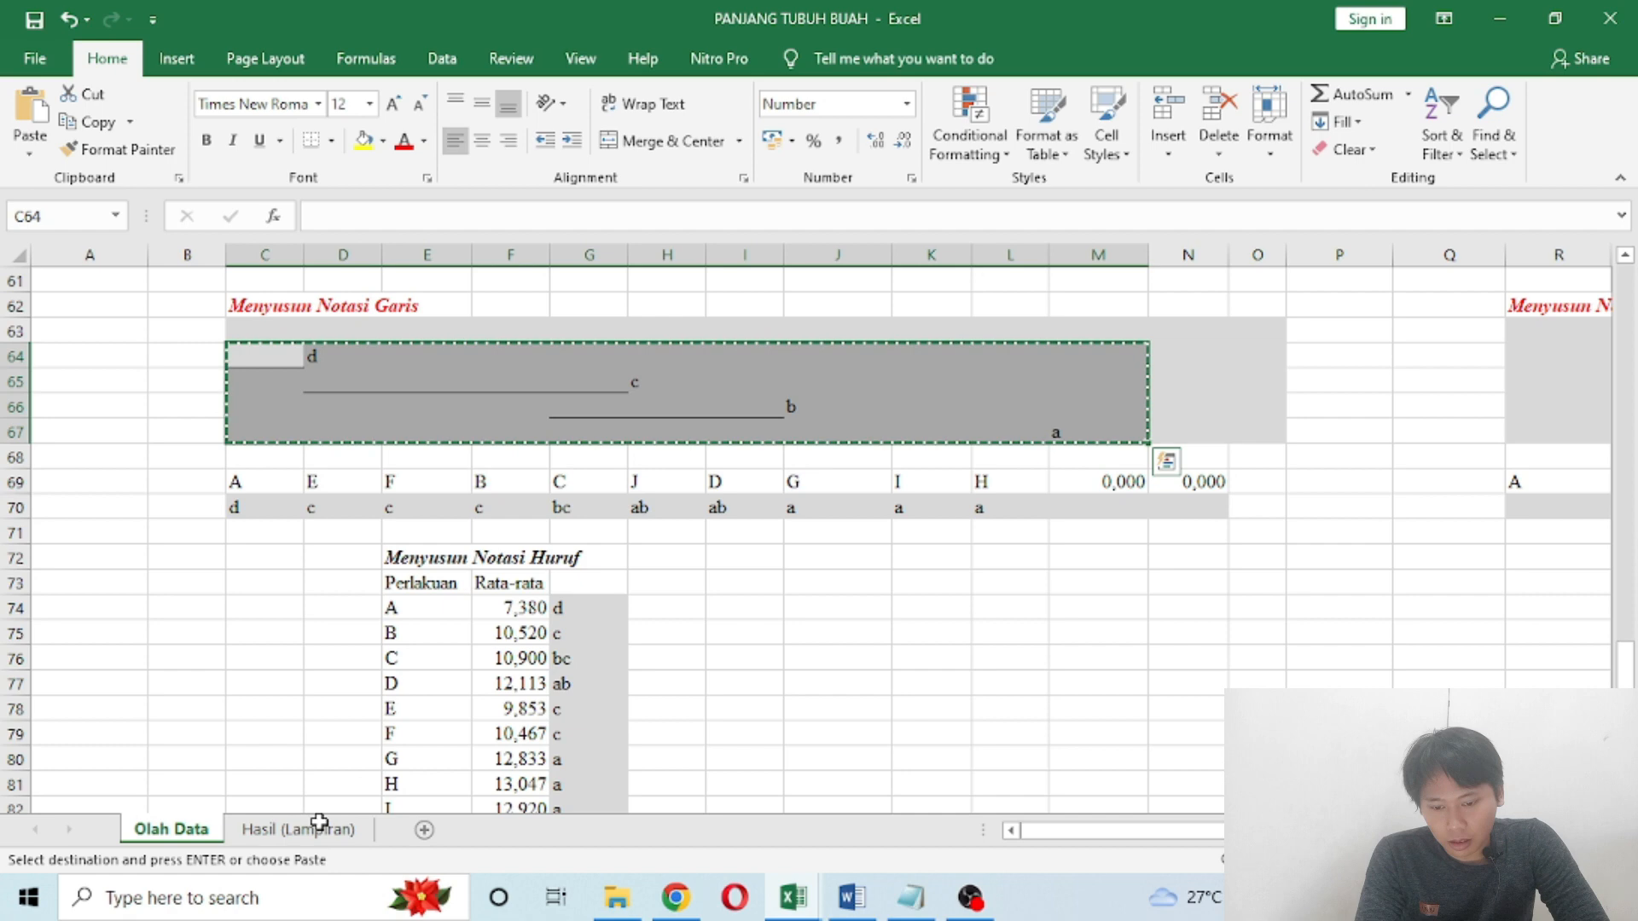
# Step: Paste the copied line notation into the Hasil (Lampiran) sheet starting at C114
pyautogui.click(311, 838)
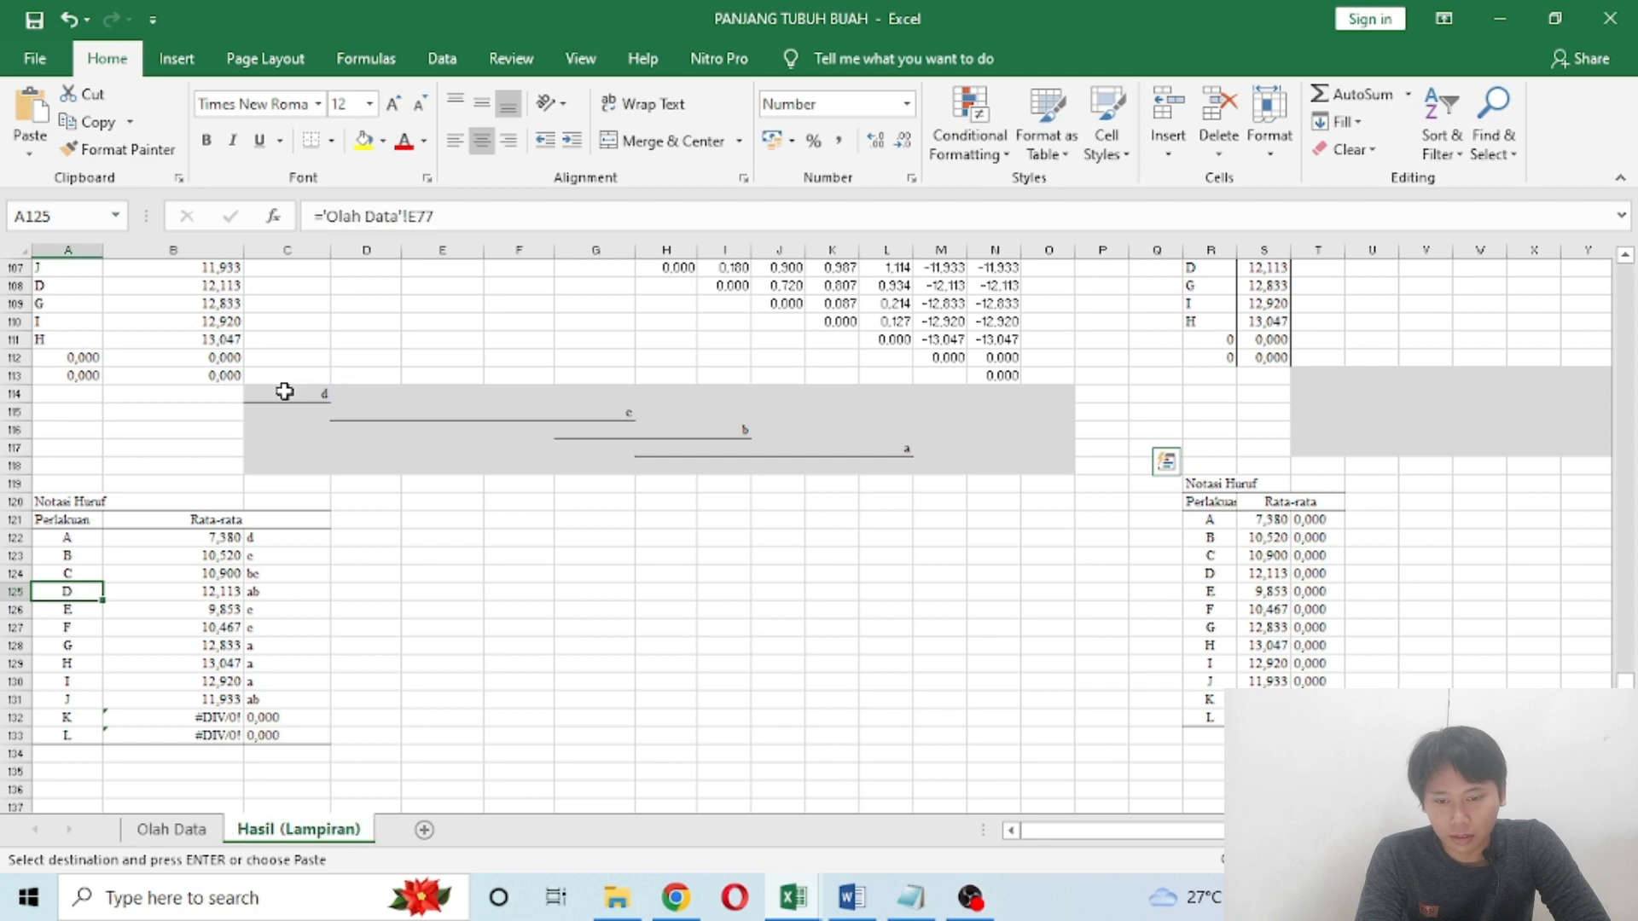
pyautogui.click(285, 391)
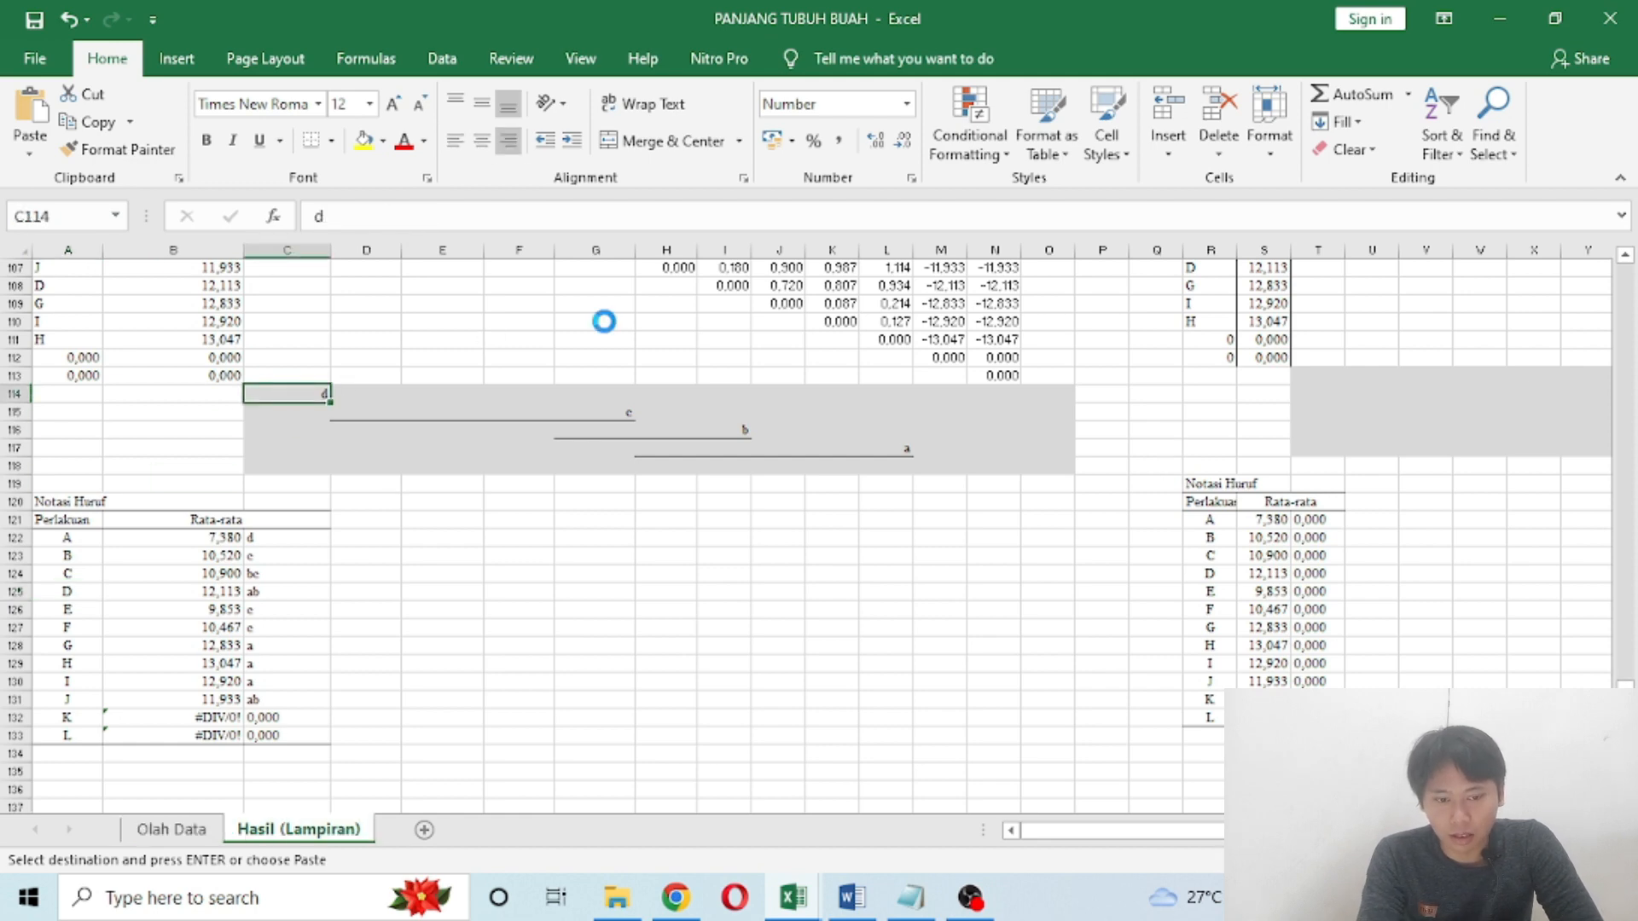
pyautogui.hotkey('ctrl', 'v')
pyautogui.press('Escape')
# Step: Review the Hasil (Lampiran) sheet from the pasted notation lines up through the LSR table to its first rows
pyautogui.press('Up')
pyautogui.press('Up')
pyautogui.press('Up')
pyautogui.press('Up')
pyautogui.press('Up')
pyautogui.press('Up')
pyautogui.press('Up')
pyautogui.press('Up')
pyautogui.press('Up')
pyautogui.press('Up')
pyautogui.press('Up')
pyautogui.press('Up')
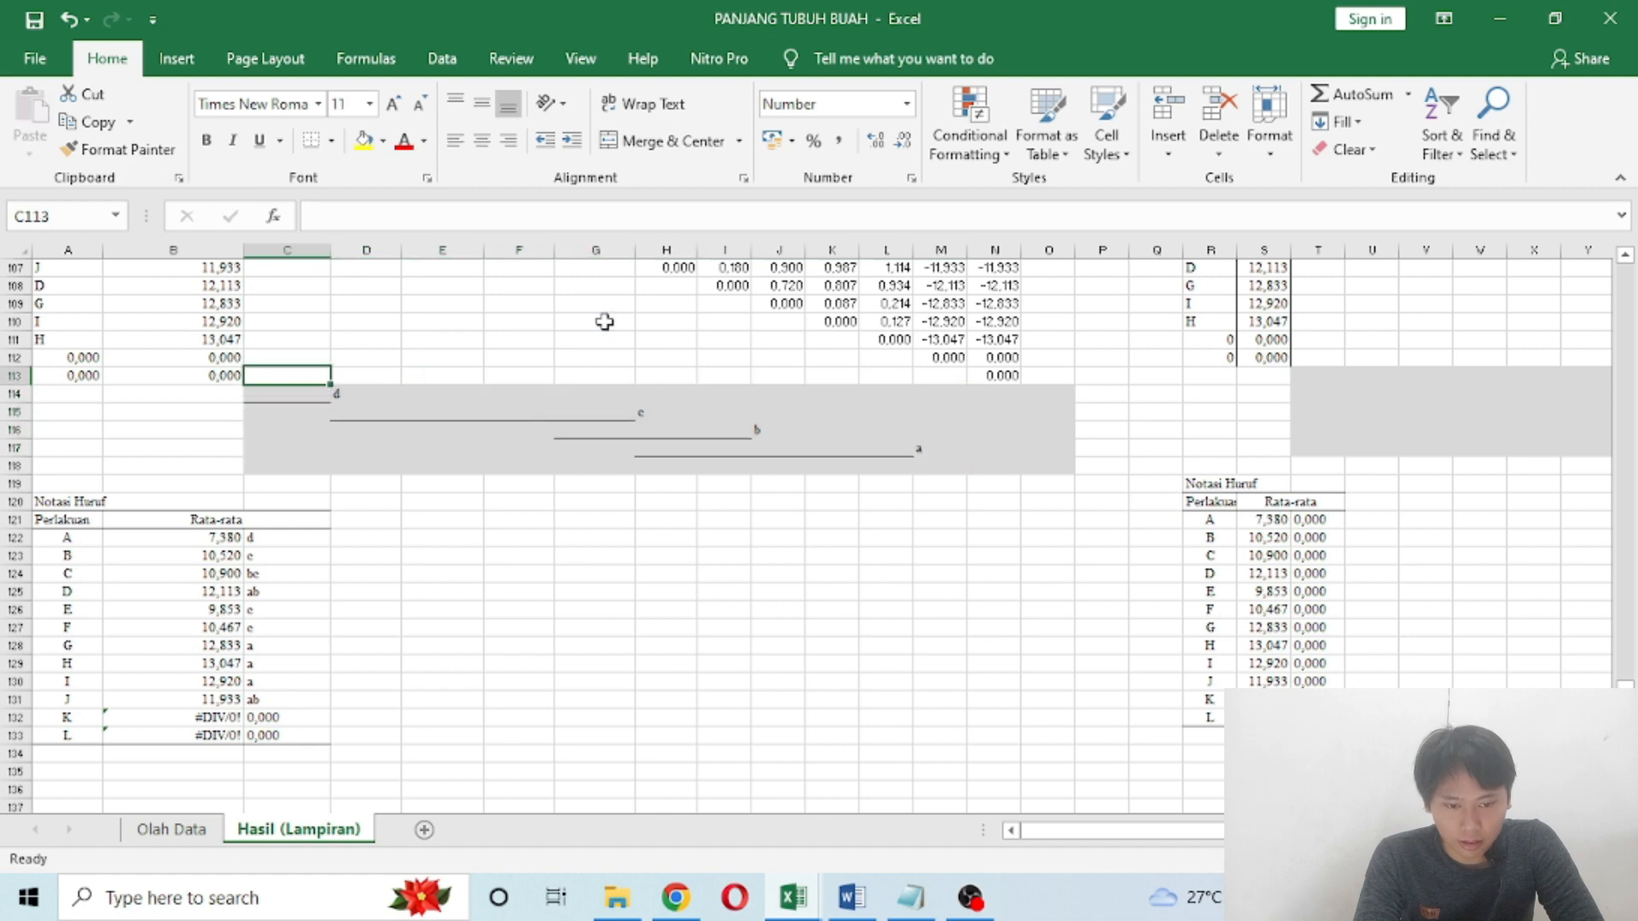
pyautogui.press('Up')
pyautogui.press('Up')
pyautogui.press('Up')
pyautogui.press('Up')
pyautogui.press('Up')
pyautogui.press('Up')
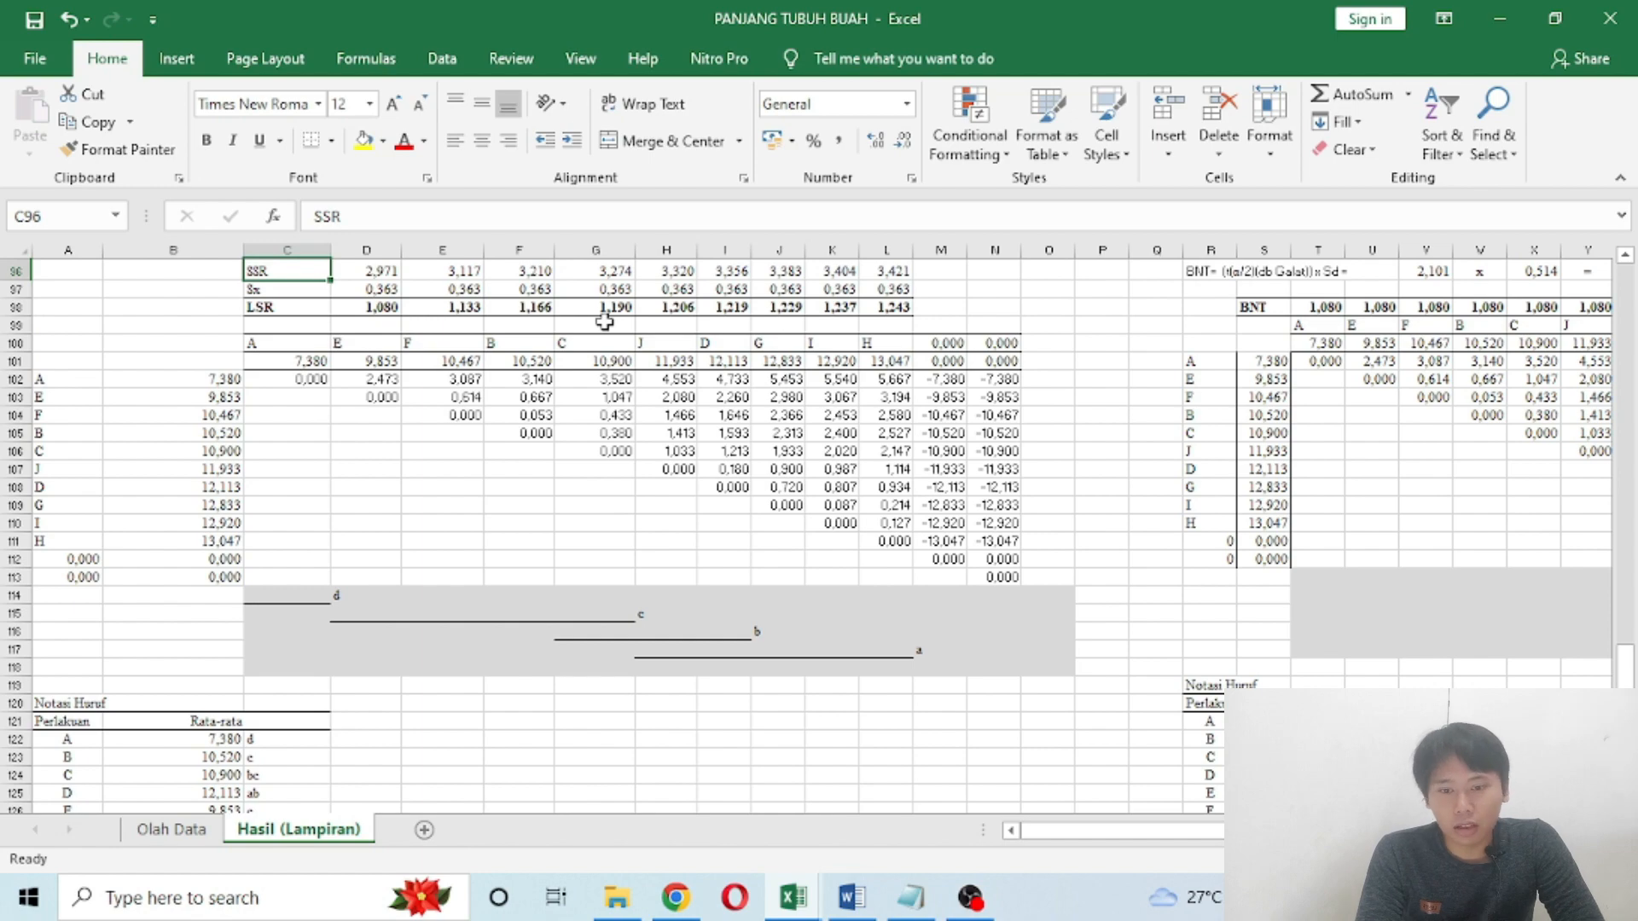
pyautogui.press('Left')
pyautogui.press('Left')
pyautogui.press('Up')
pyautogui.press('Up')
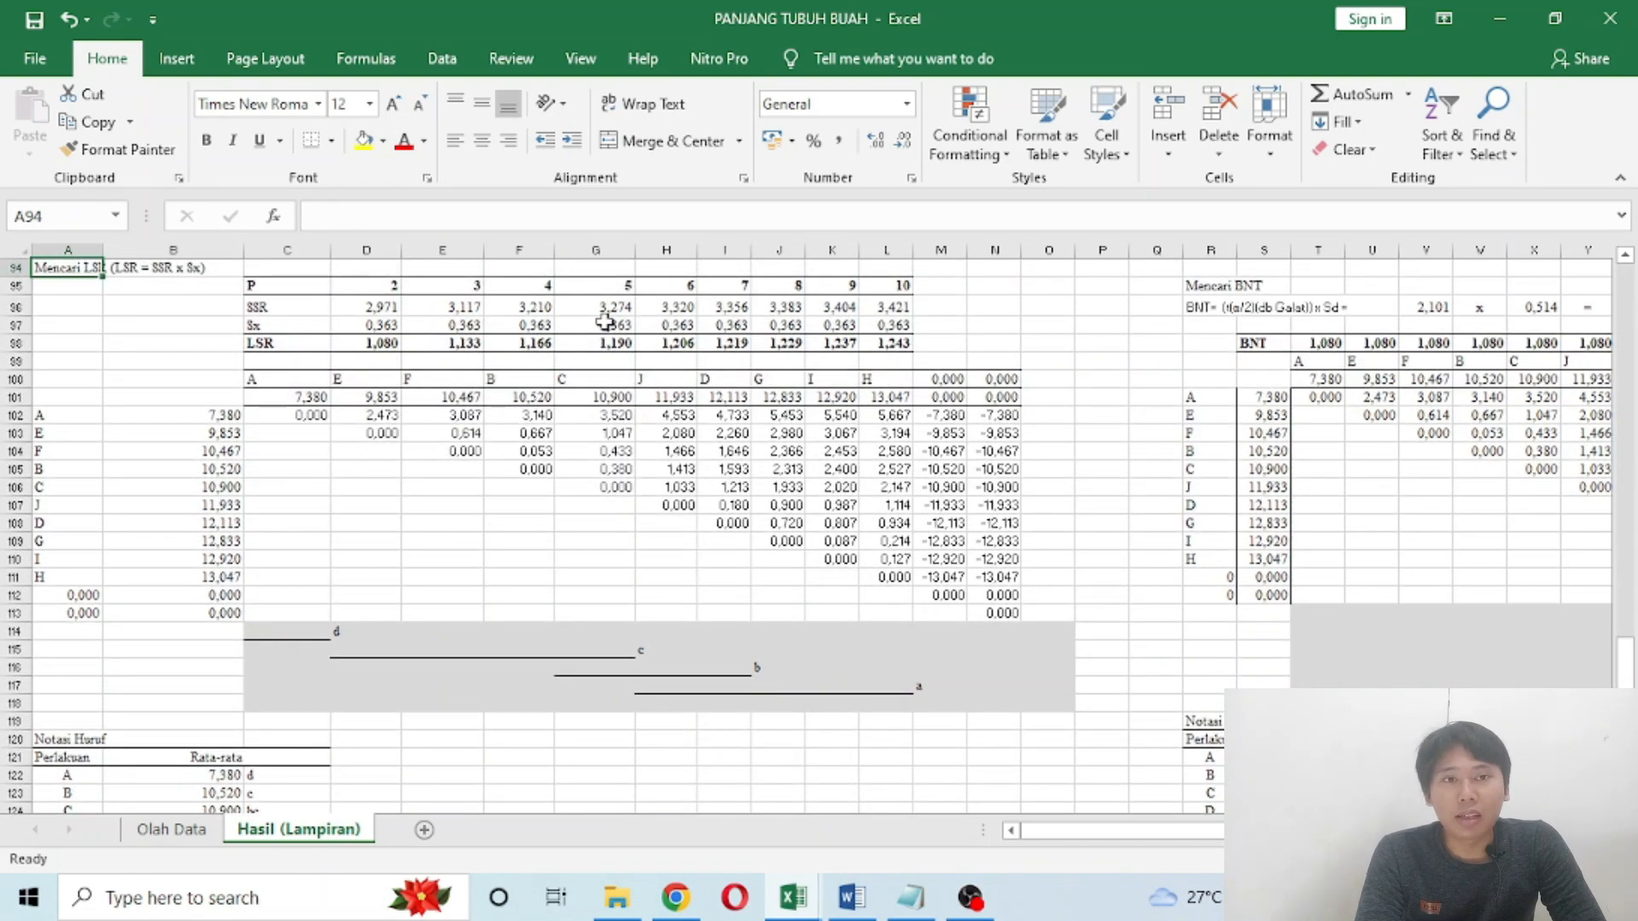
pyautogui.press('Down')
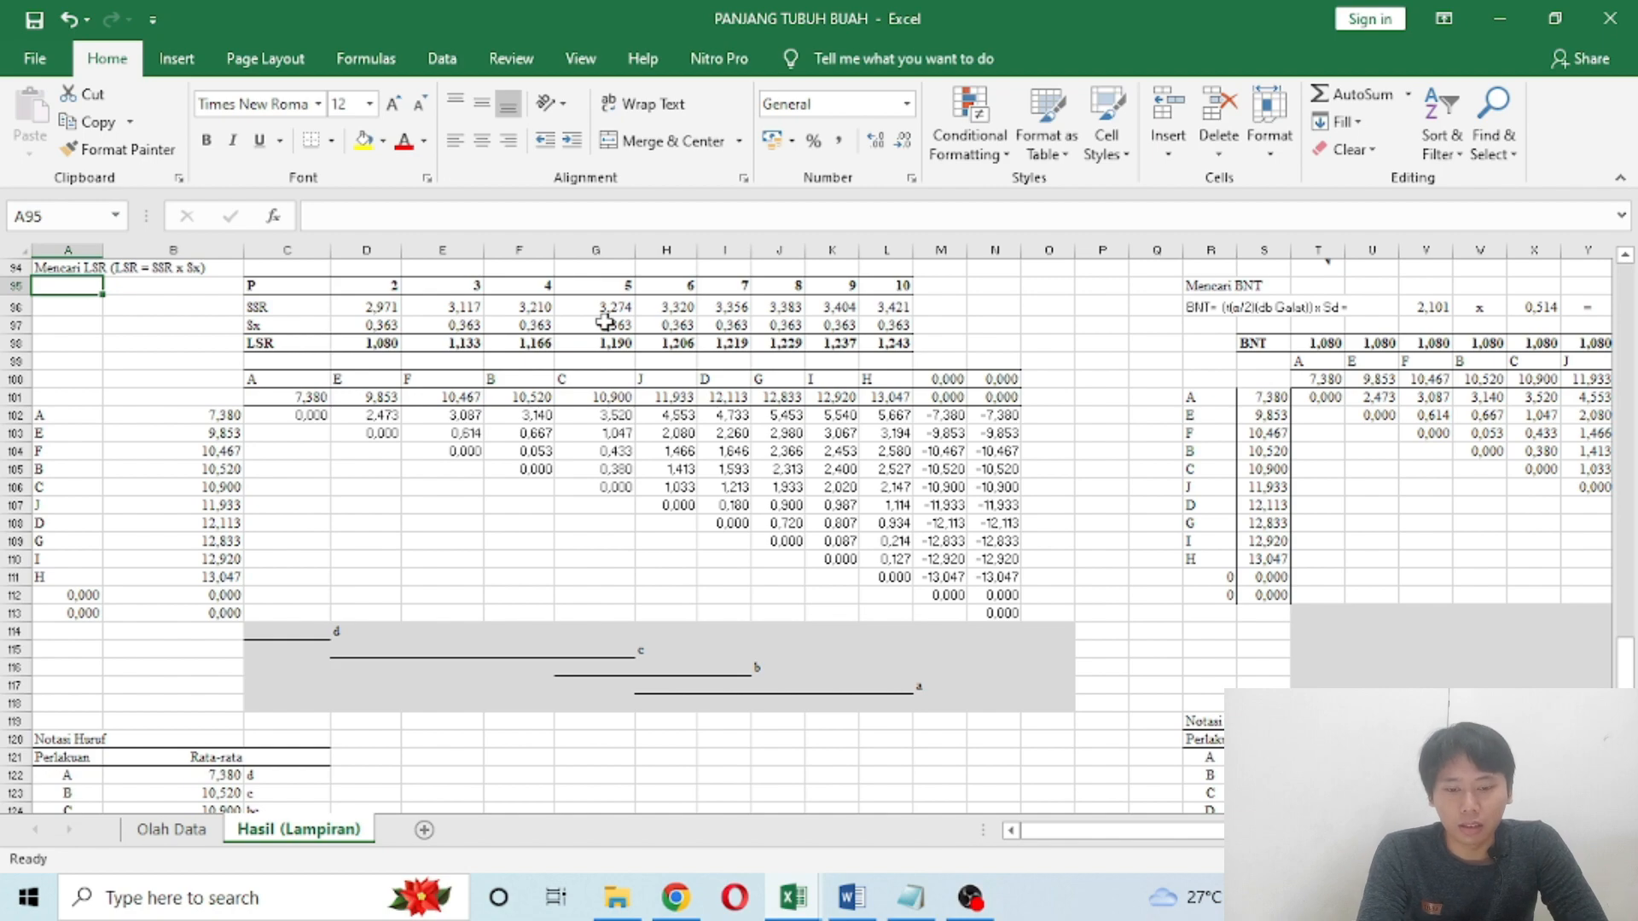
pyautogui.press('Up')
pyautogui.press('Up')
pyautogui.press('Up')
pyautogui.press('Up')
pyautogui.press('Up')
pyautogui.press('Up')
pyautogui.press('Up')
pyautogui.press('Up')
pyautogui.press('Up')
pyautogui.press('Up')
pyautogui.press('Up')
pyautogui.press('Up')
pyautogui.press('Up')
pyautogui.press('Up')
pyautogui.press('Up')
pyautogui.press('Up')
pyautogui.press('Up')
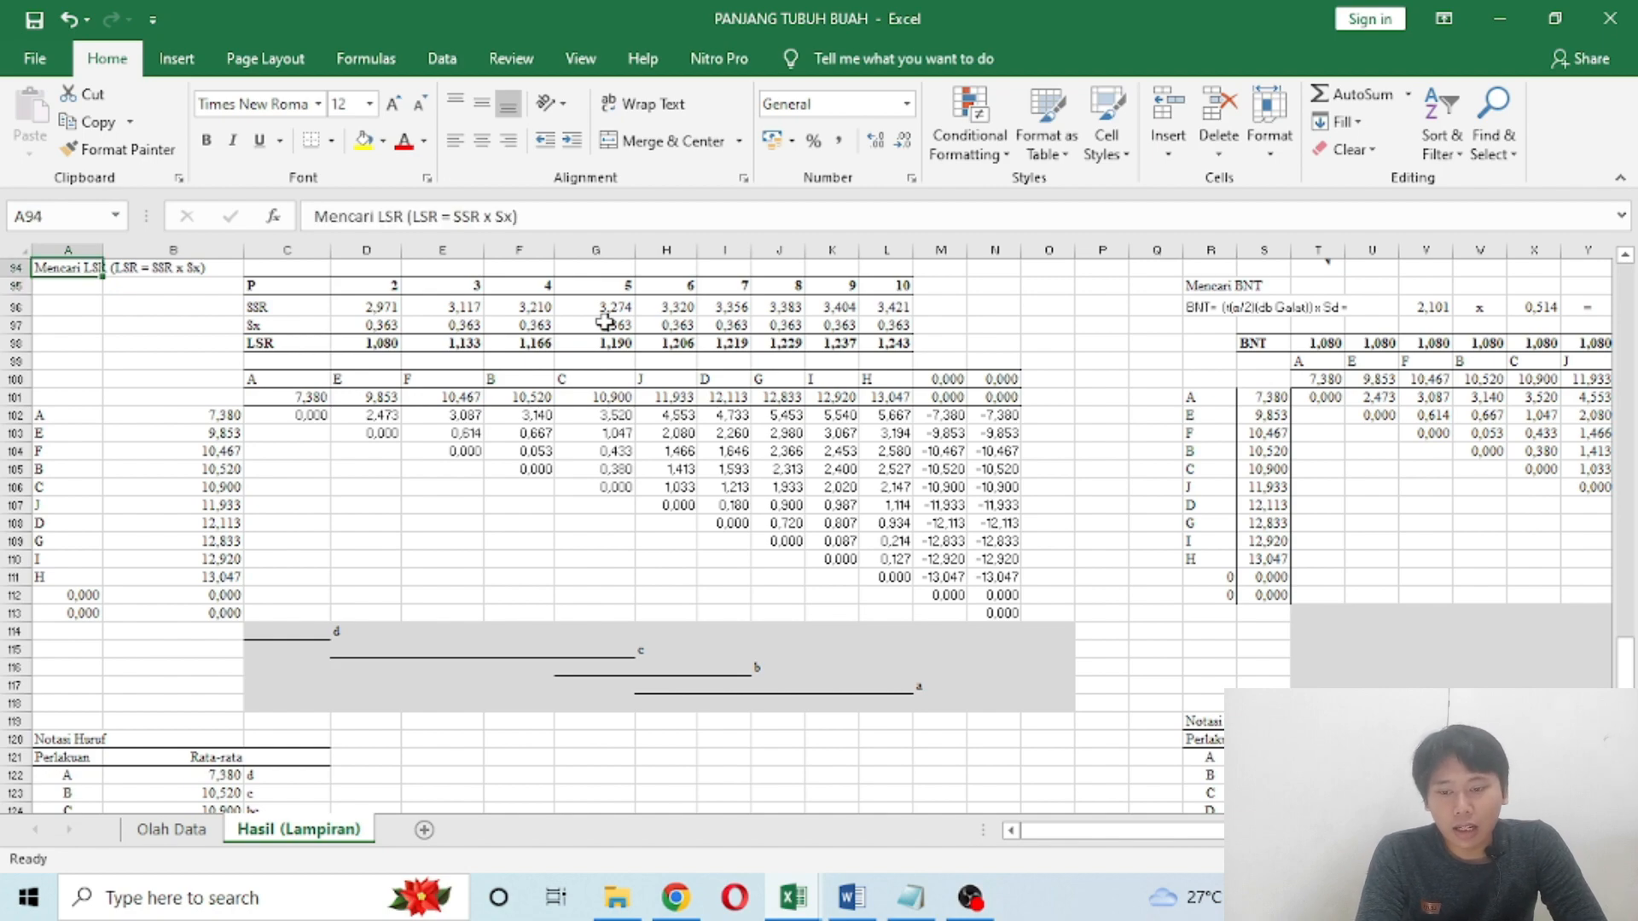
pyautogui.hotkey('ctrl', 'Home')
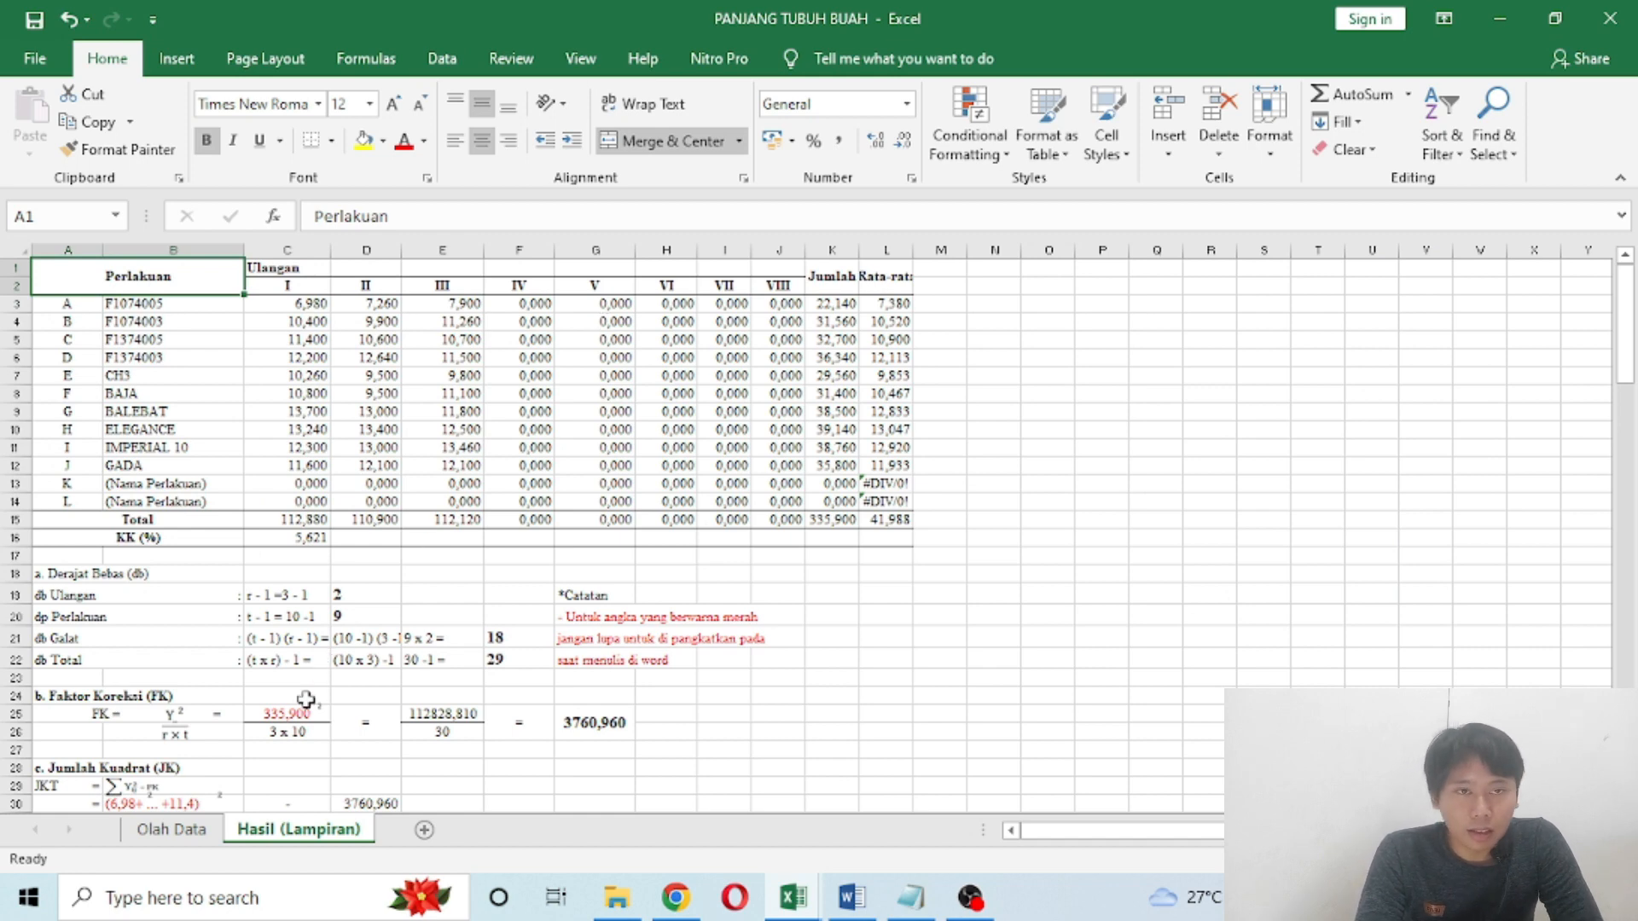
# Step: Return to the beginning of the Olah Data sheet
pyautogui.click(187, 831)
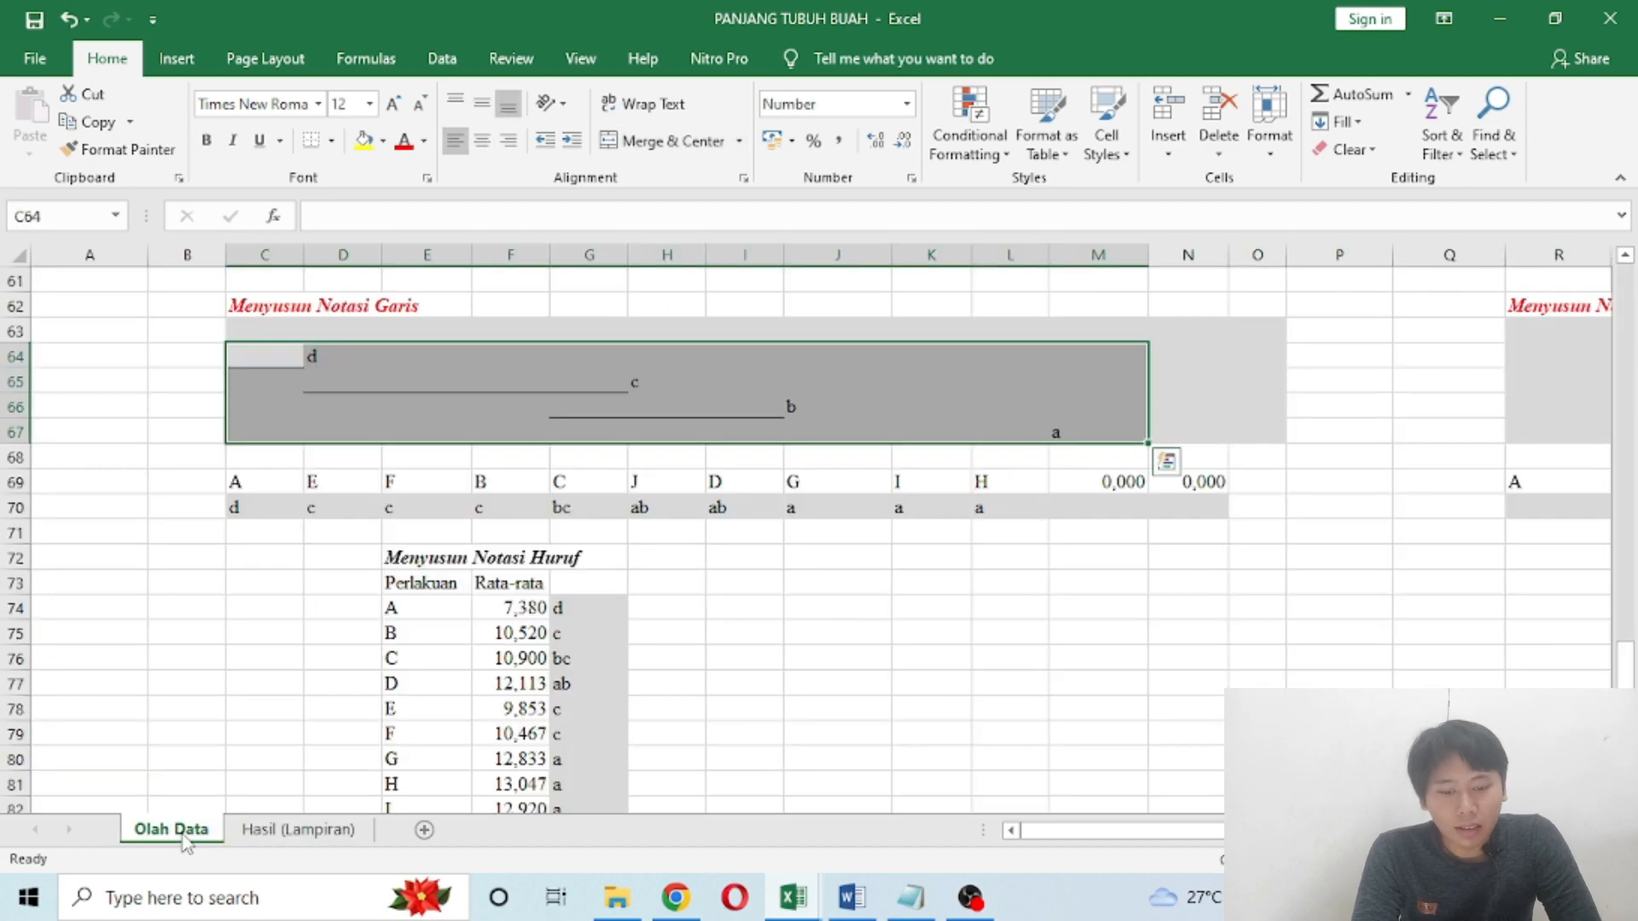
pyautogui.click(707, 704)
pyautogui.hotkey('ctrl', 'Home')
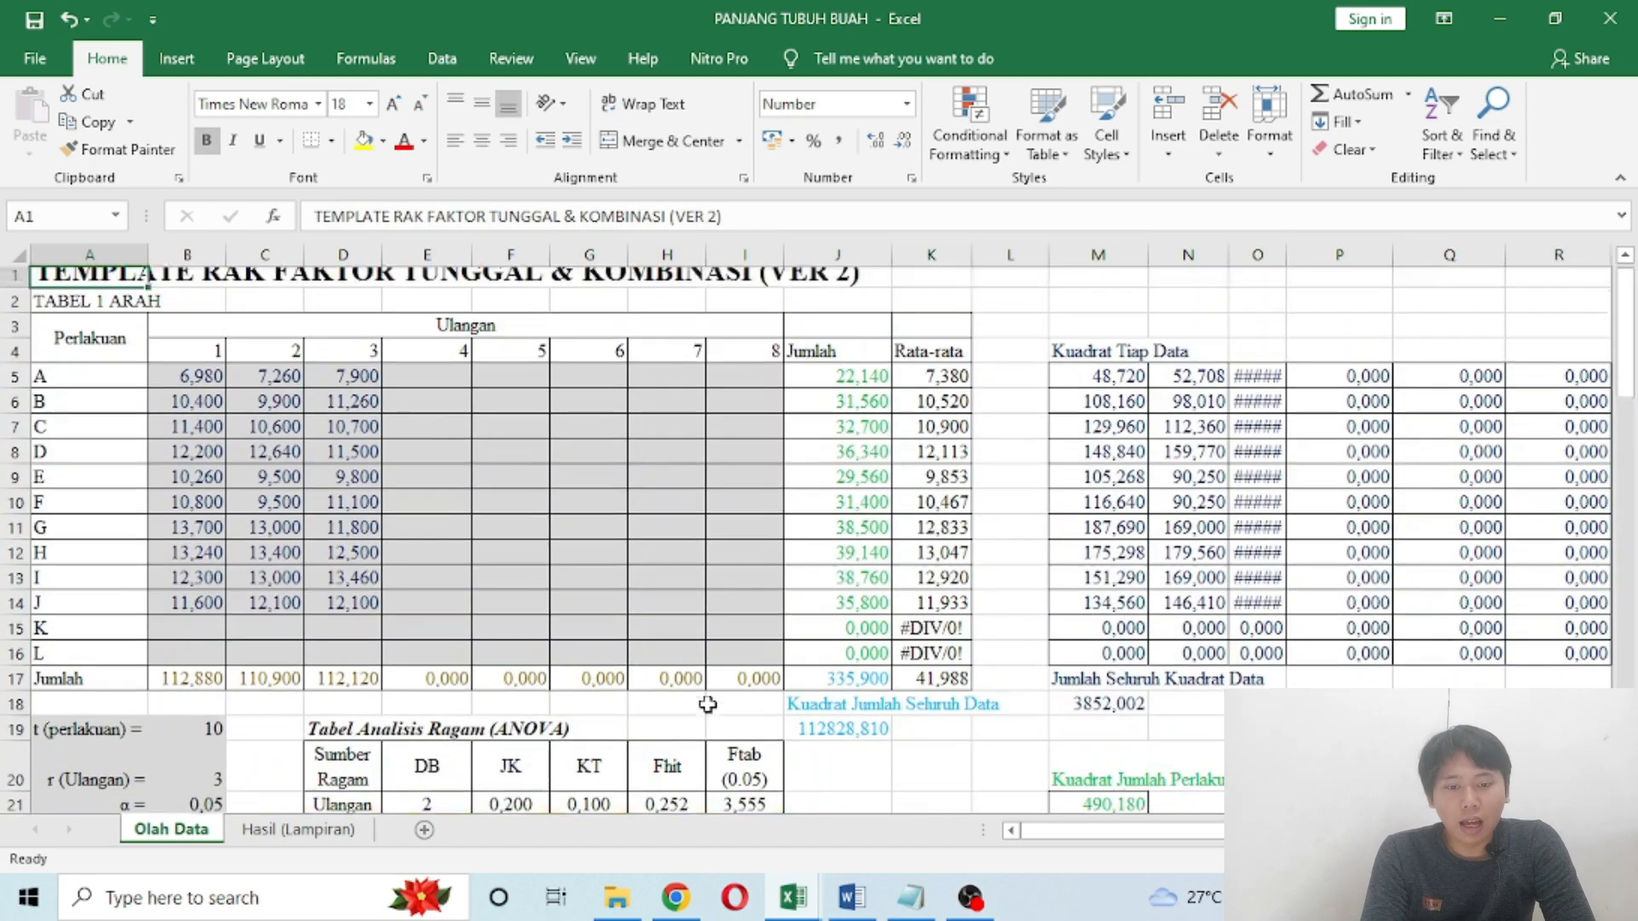
# Step: Inspect the first Kuadrat Tiap Data formula in M5 and compare it with its source value in B5
pyautogui.press('Right')
pyautogui.press('Right')
pyautogui.press('Right')
pyautogui.press('Right')
pyautogui.press('Right')
pyautogui.press('Right')
pyautogui.press('Right')
pyautogui.press('Right')
pyautogui.press('Down')
pyautogui.press('Down')
pyautogui.press('Down')
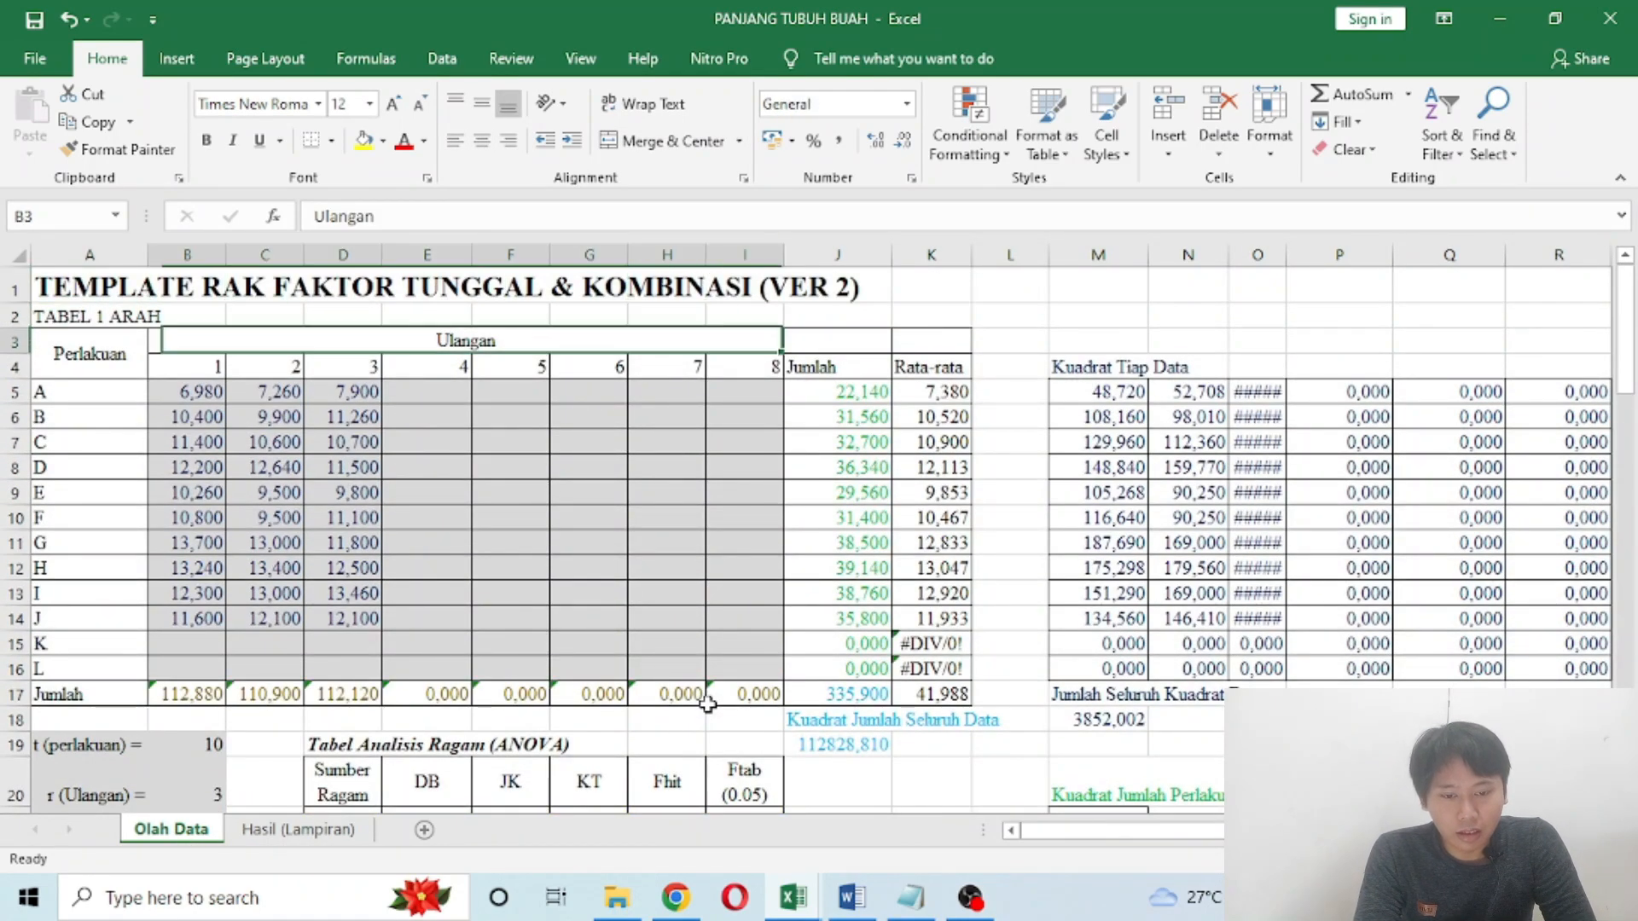
pyautogui.press('Right')
pyautogui.press('Right')
pyautogui.press('Right')
pyautogui.press('Right')
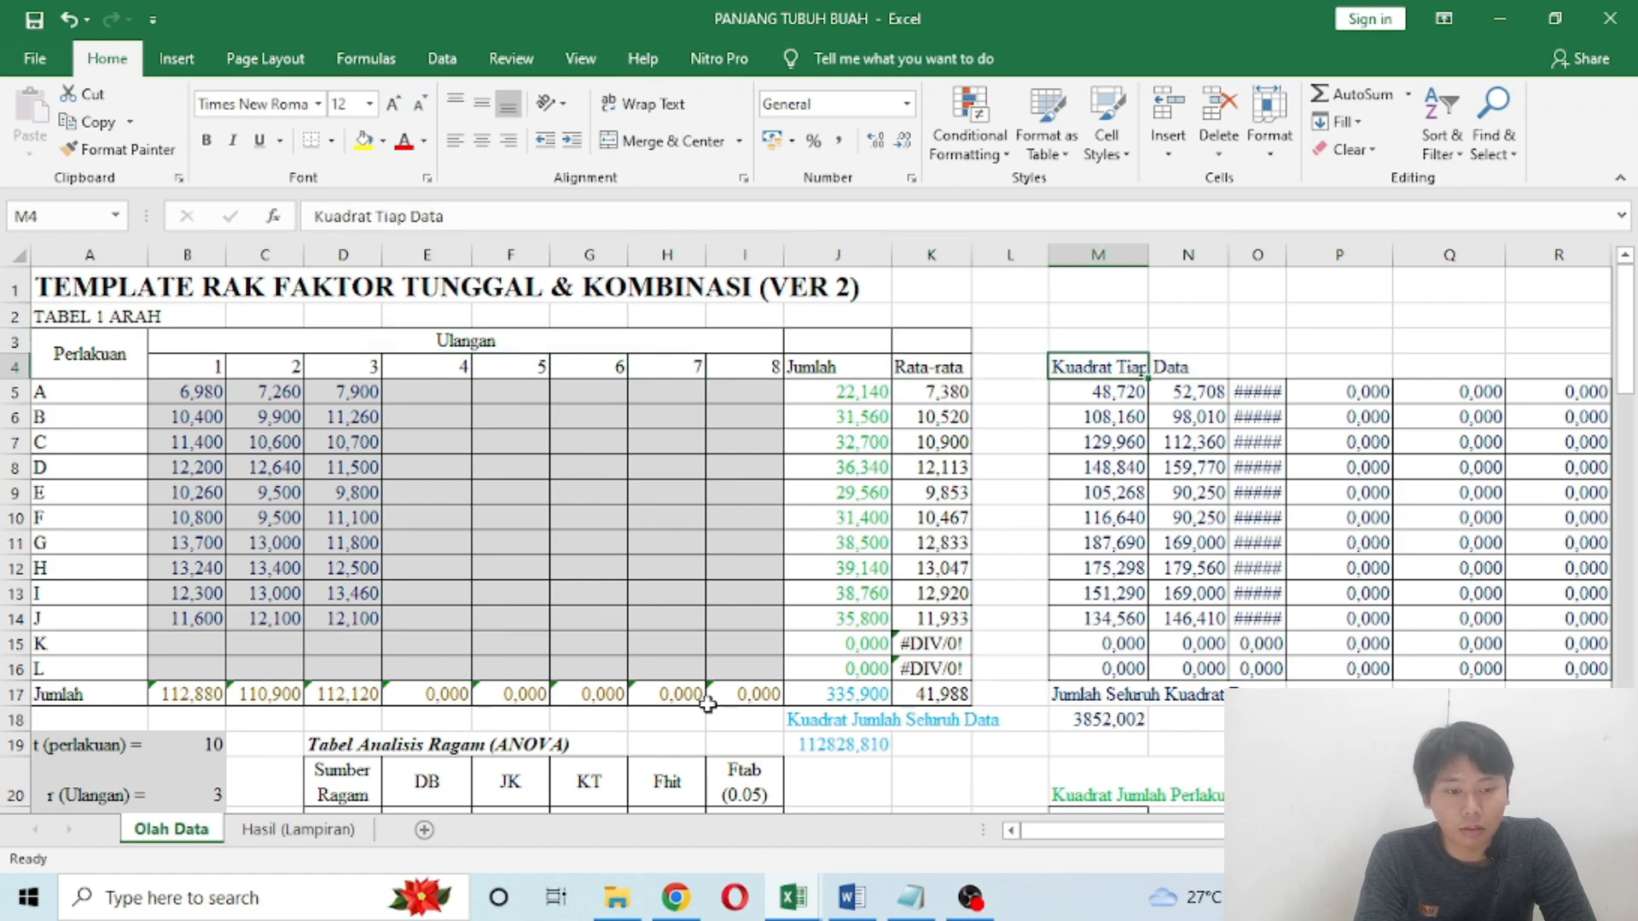
pyautogui.press('Down')
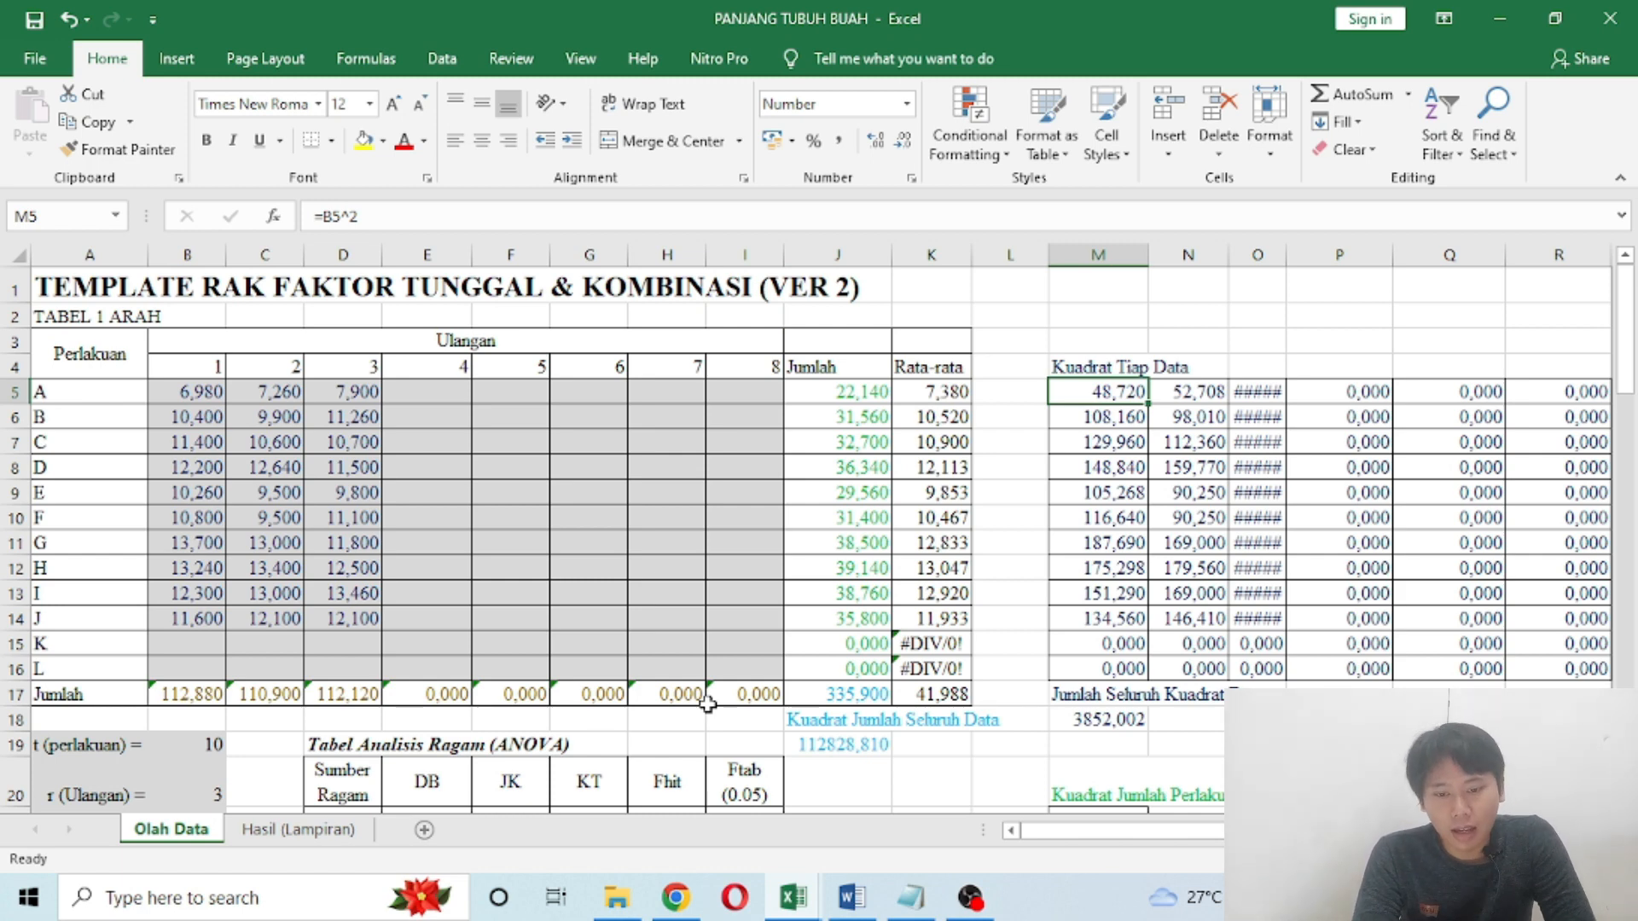
pyautogui.click(205, 393)
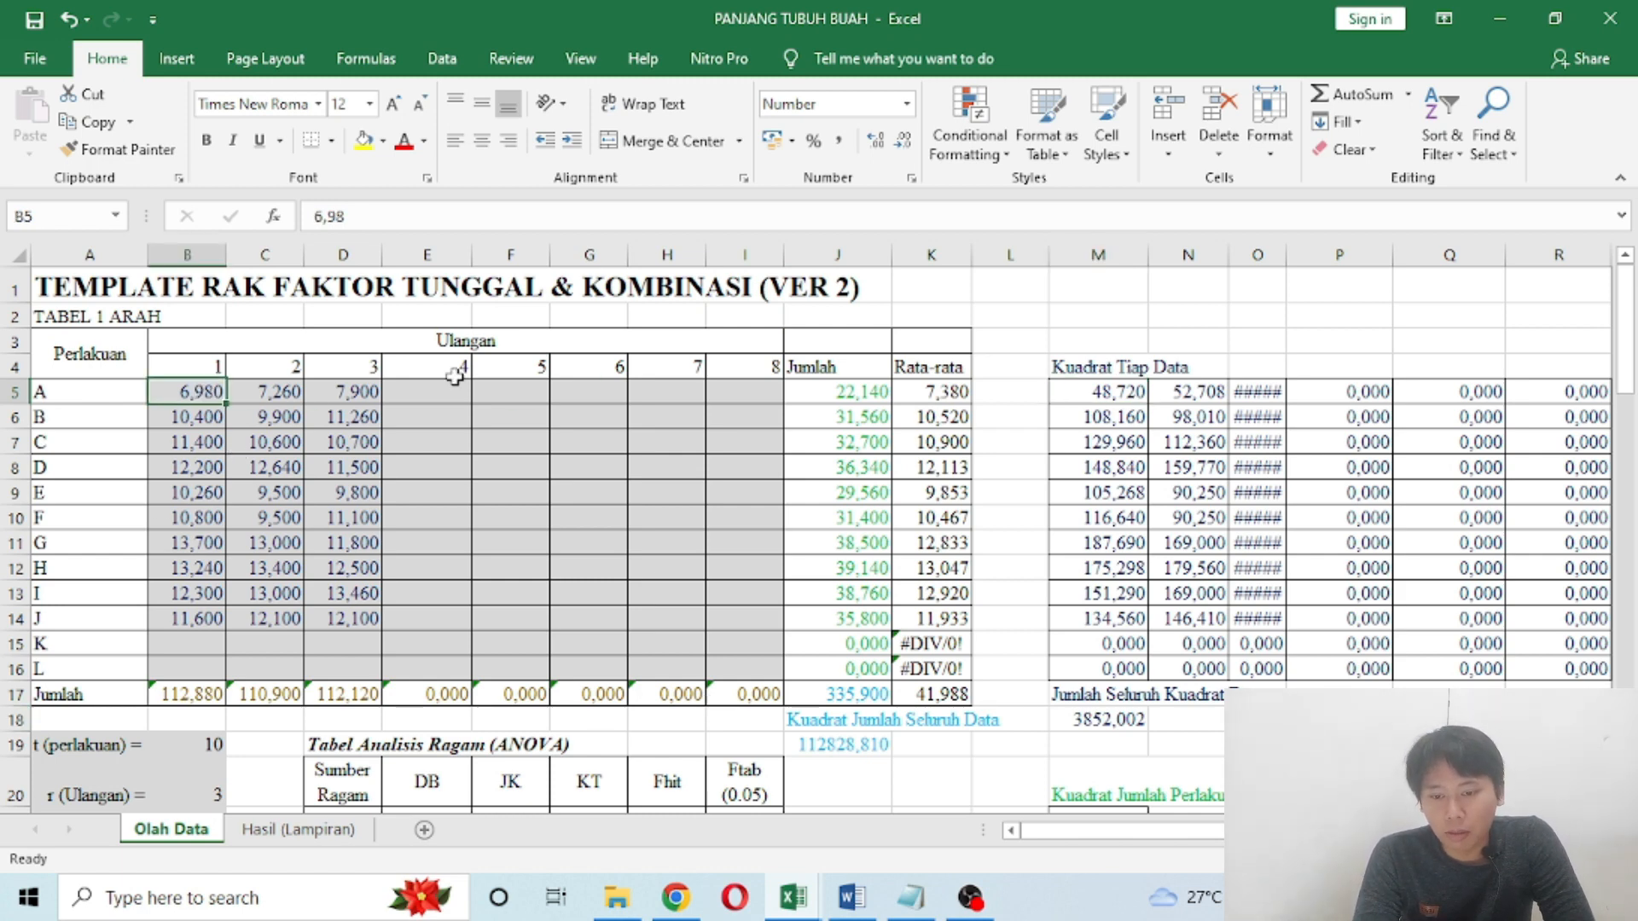
pyautogui.click(1130, 390)
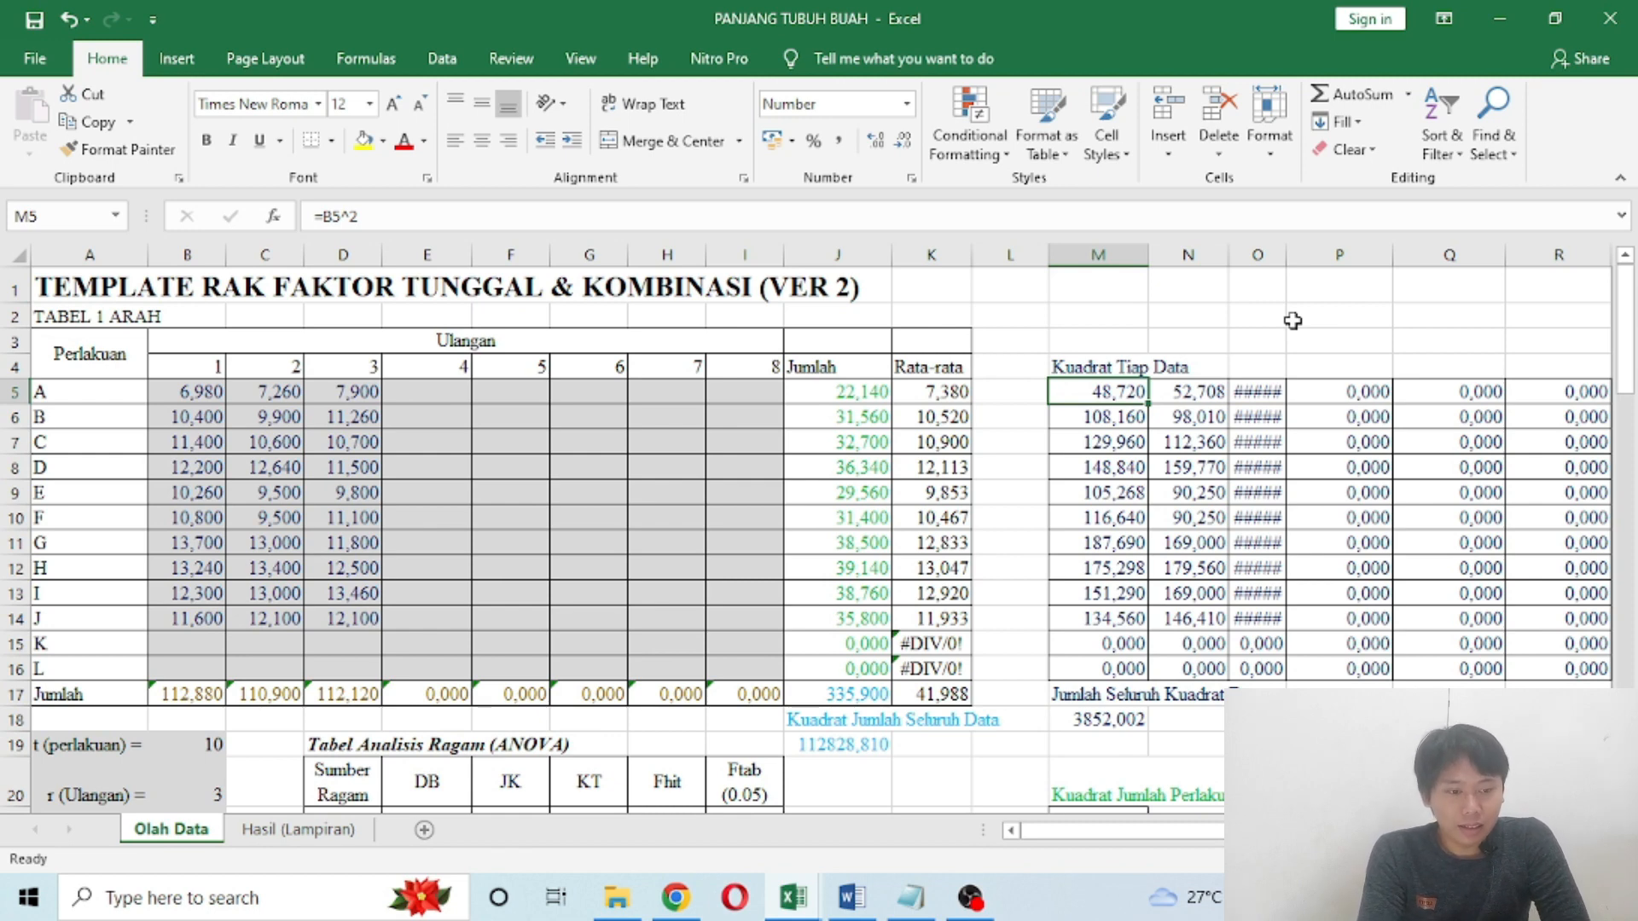
# Step: Widen column O enough to display the squared values in the Kuadrat Tiap Data table
pyautogui.click(1277, 388)
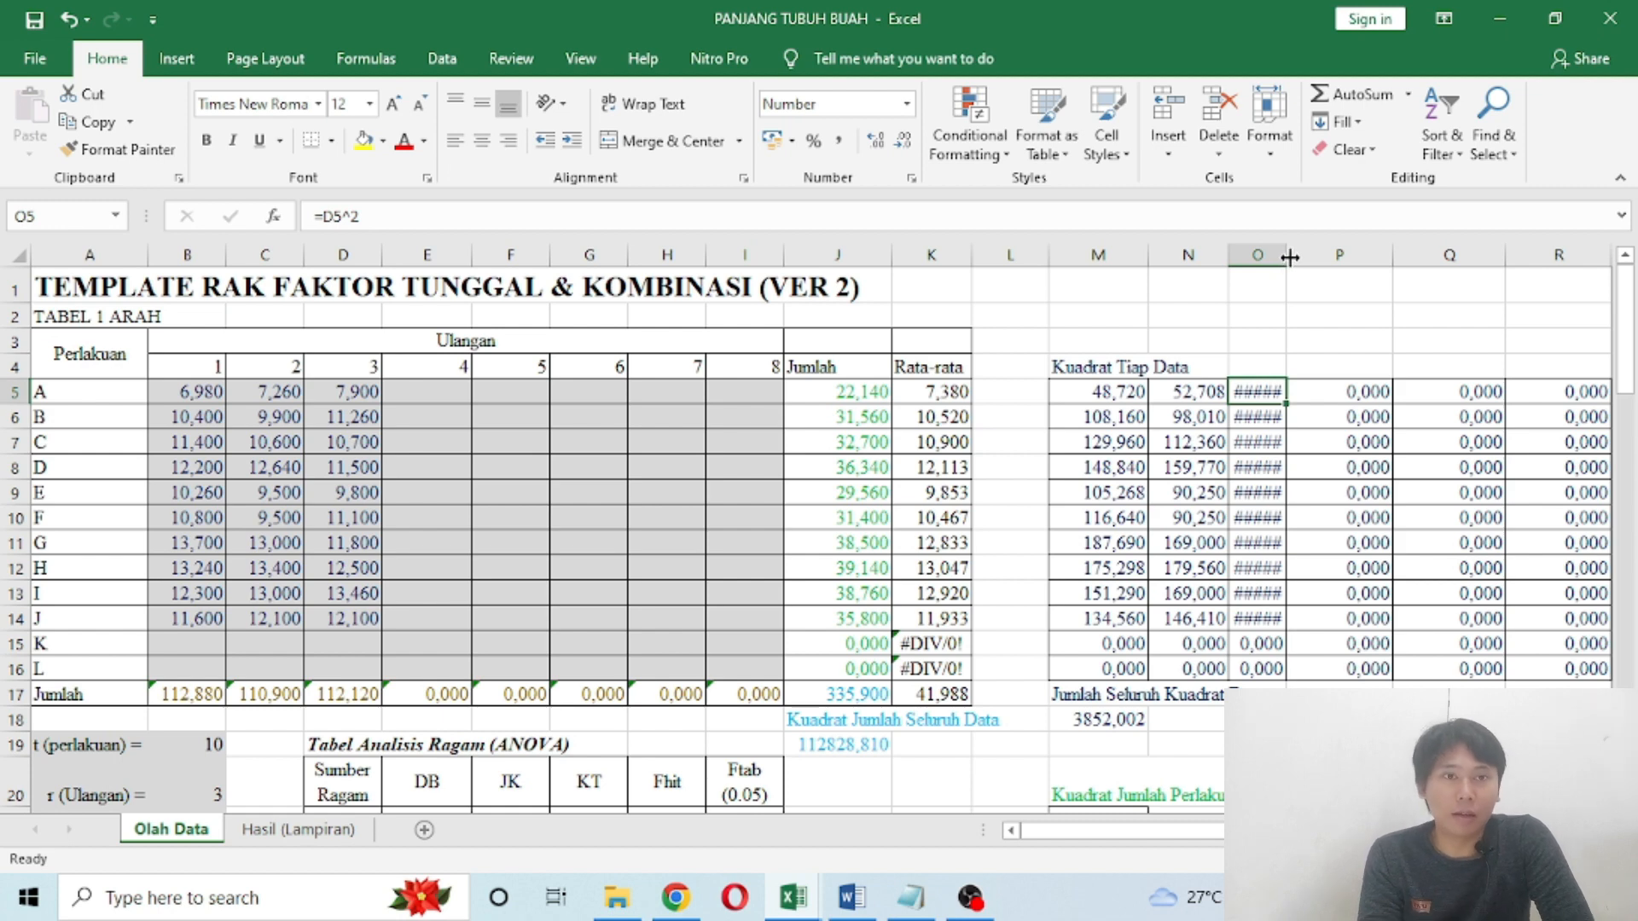
pyautogui.moveTo(1290, 257); pyautogui.dragTo(1317, 257)
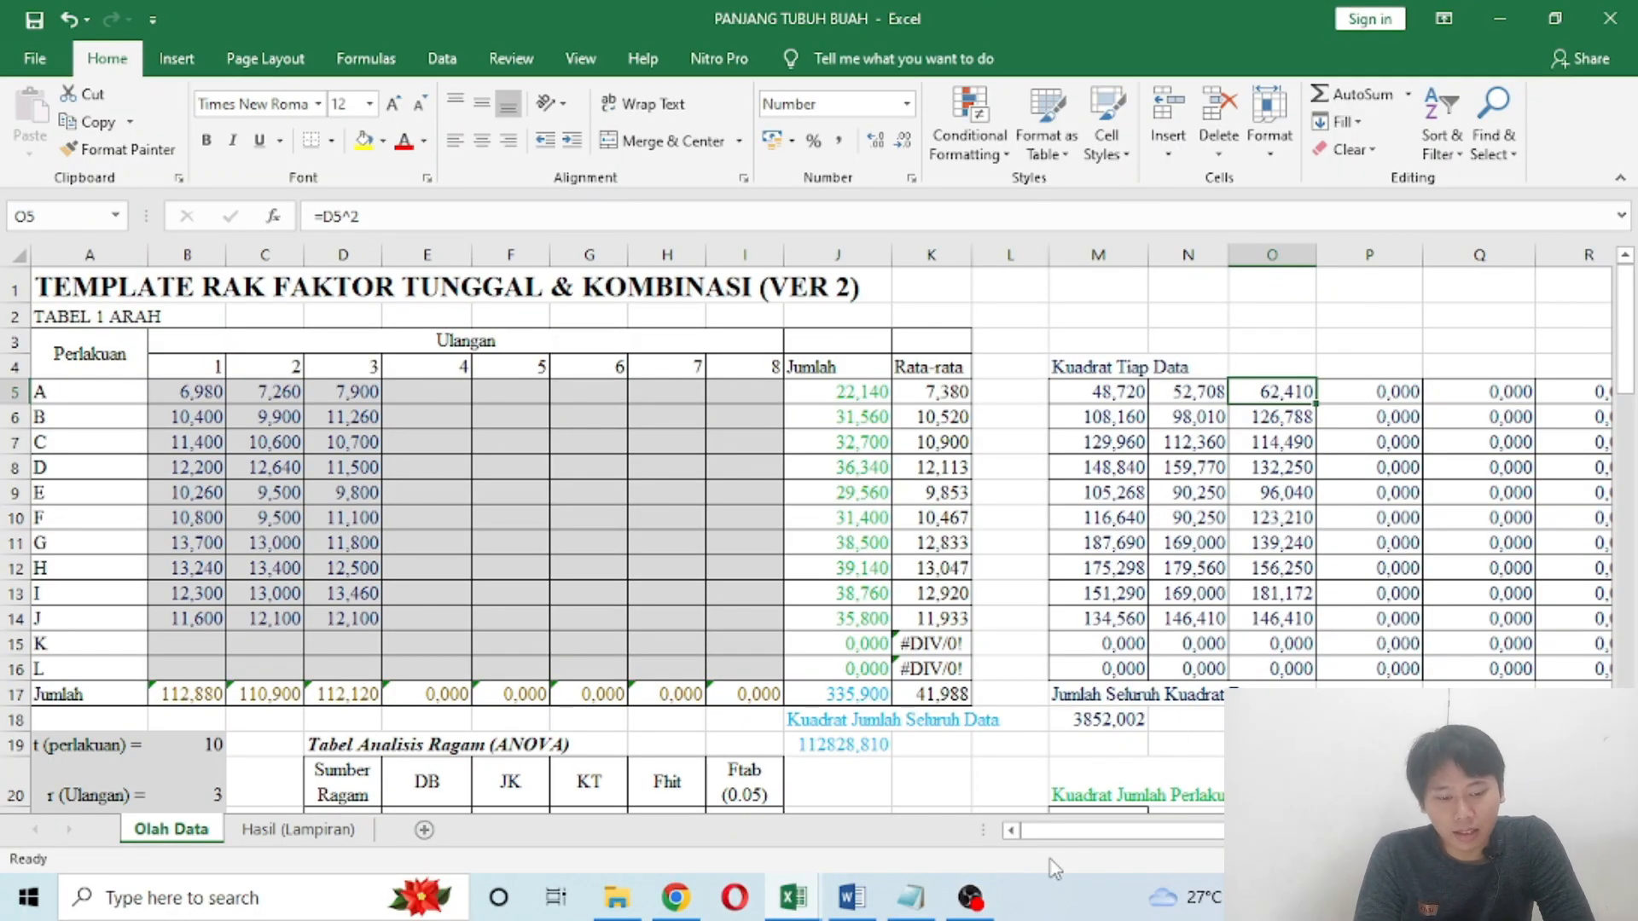
pyautogui.click(984, 912)
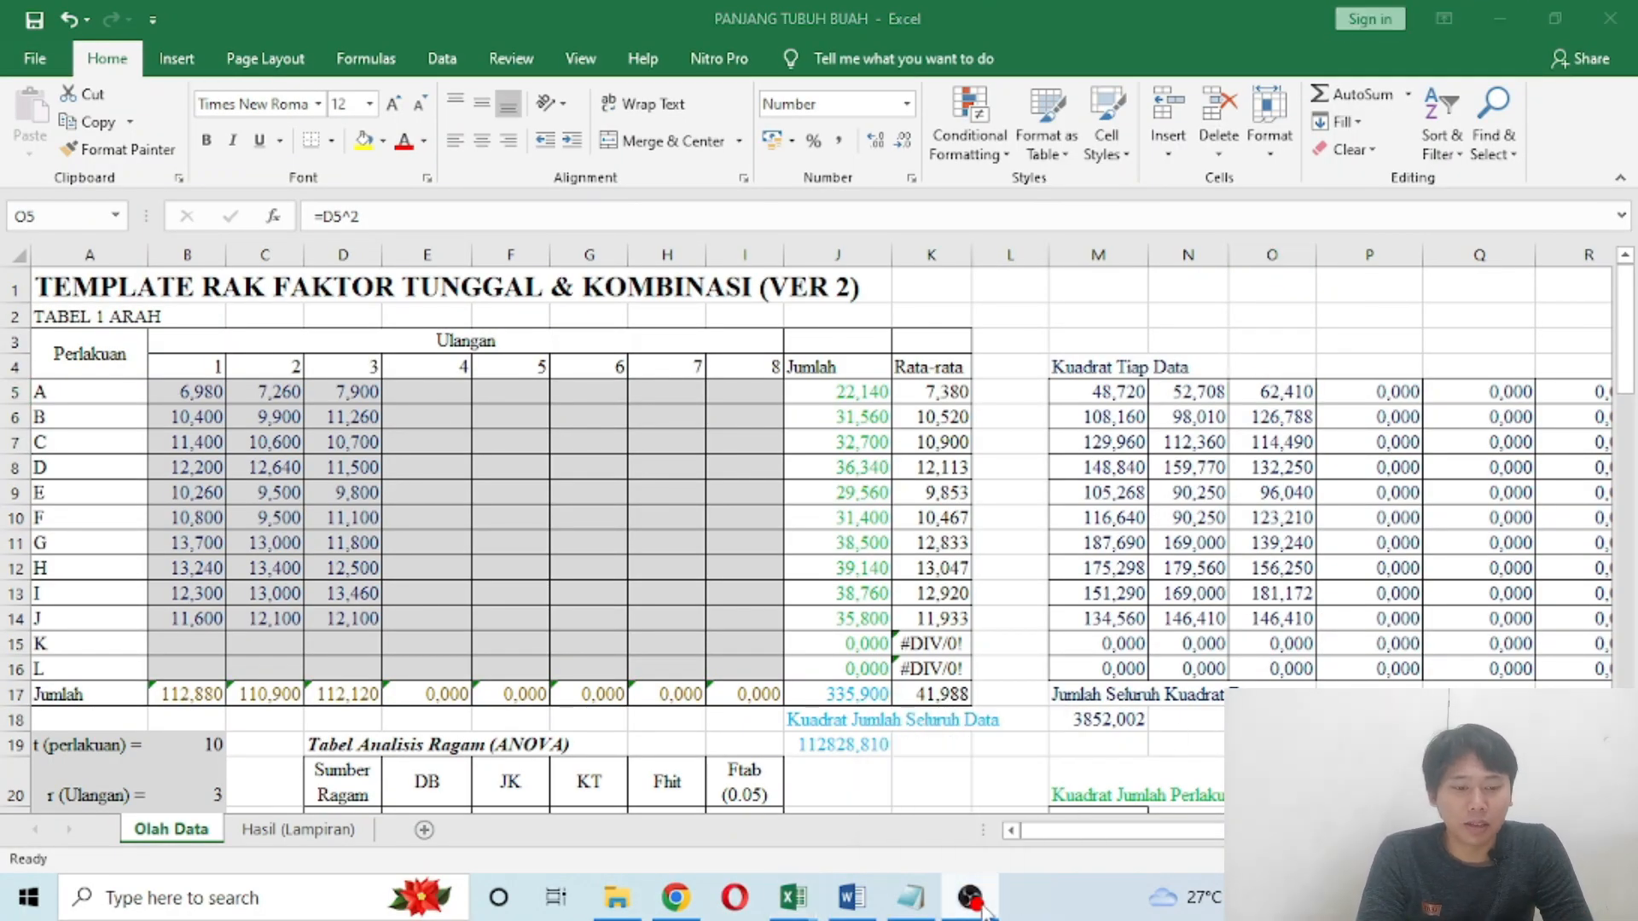